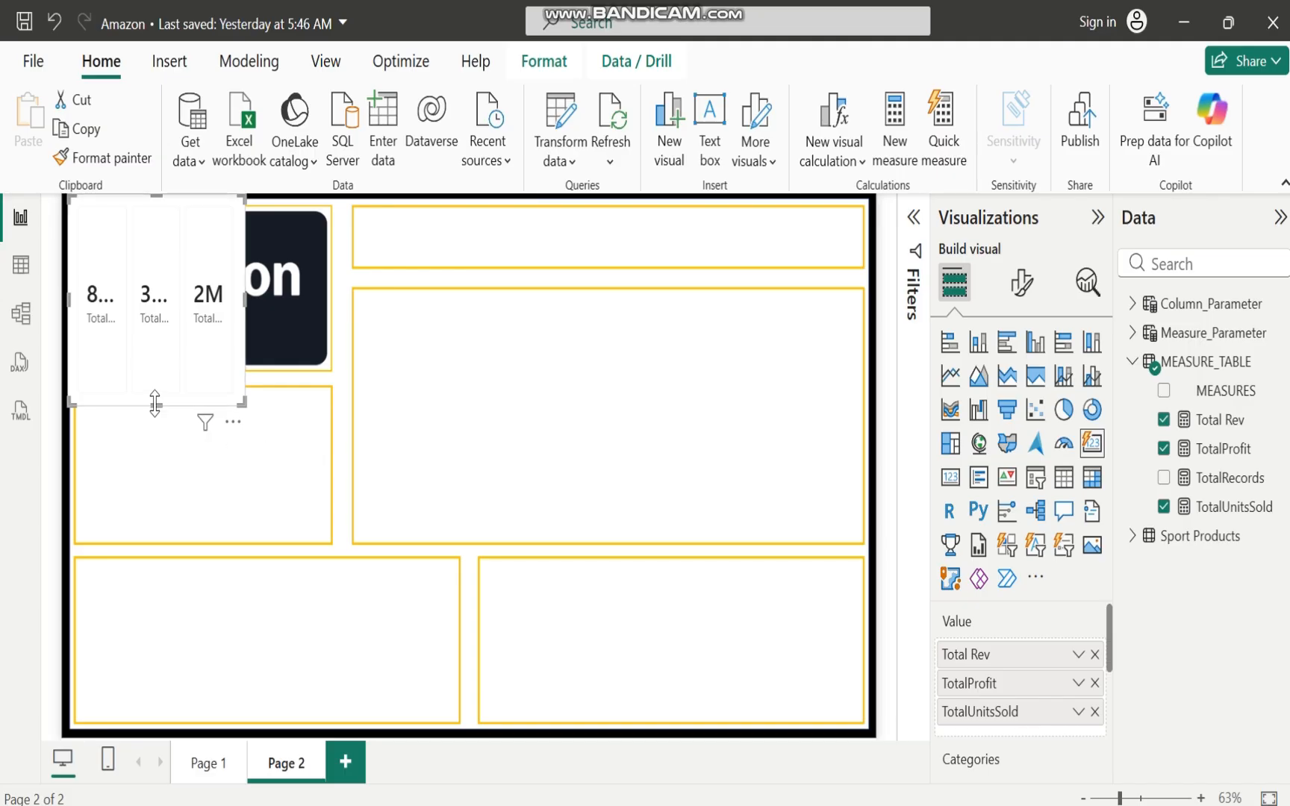
Resize the card visual into a wide, short strip beneath the header box and check its multi-card layout settings
{"action": "left_click_drag", "start_coordinate": [154, 402], "coordinate": [797, 337]}
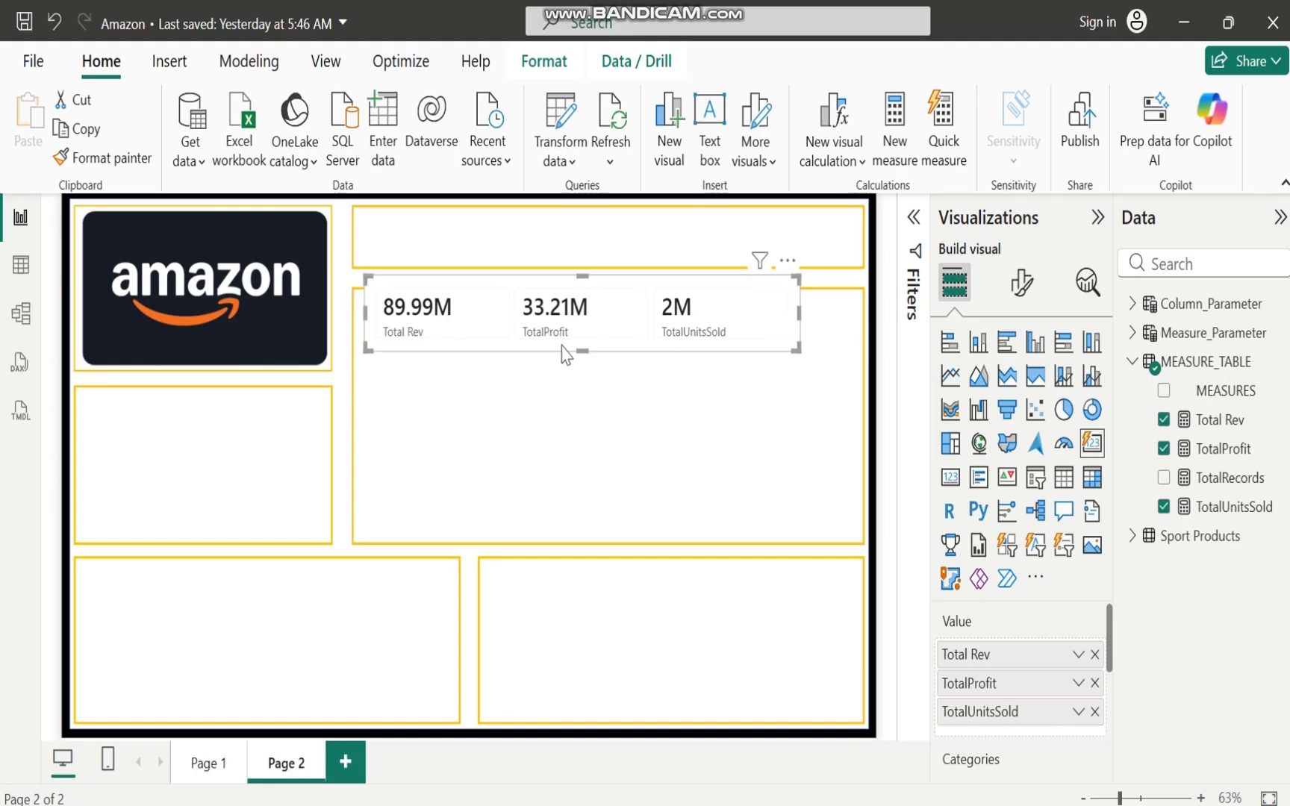
{"action": "left_click", "coordinate": [1022, 283]}
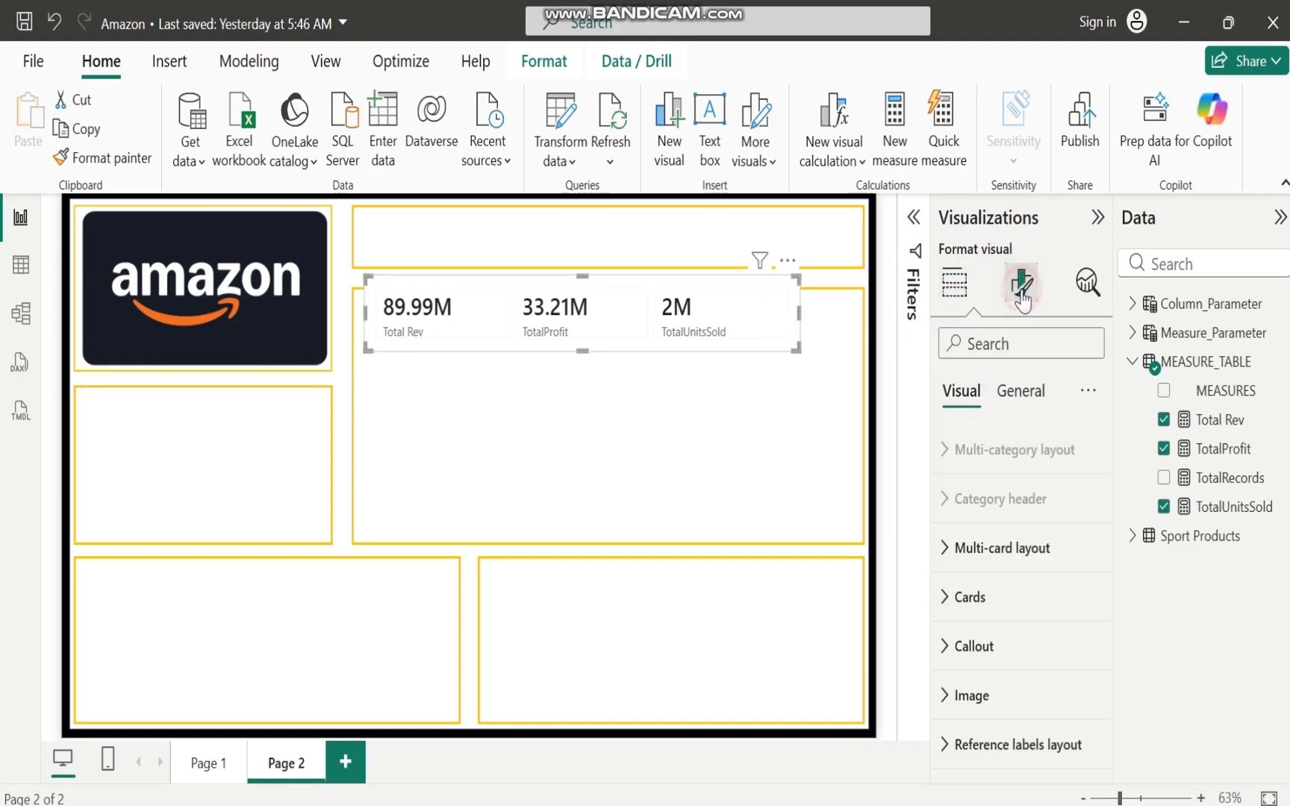
{"action": "left_click", "coordinate": [946, 553]}
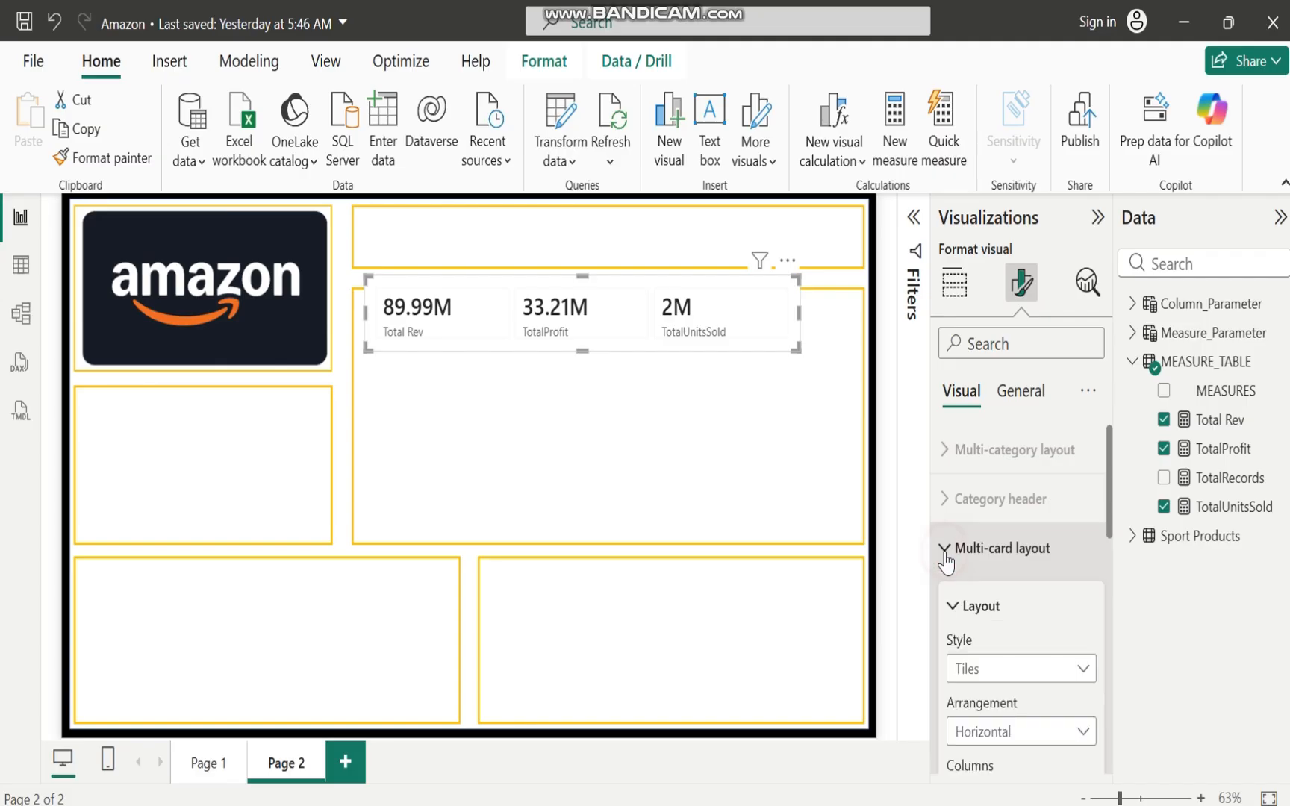
{"action": "left_click_drag", "start_coordinate": [1113, 486], "coordinate": [1109, 562]}
{"action": "scroll", "coordinate": [971, 523], "scroll_direction": "up", "scroll_amount": 3}
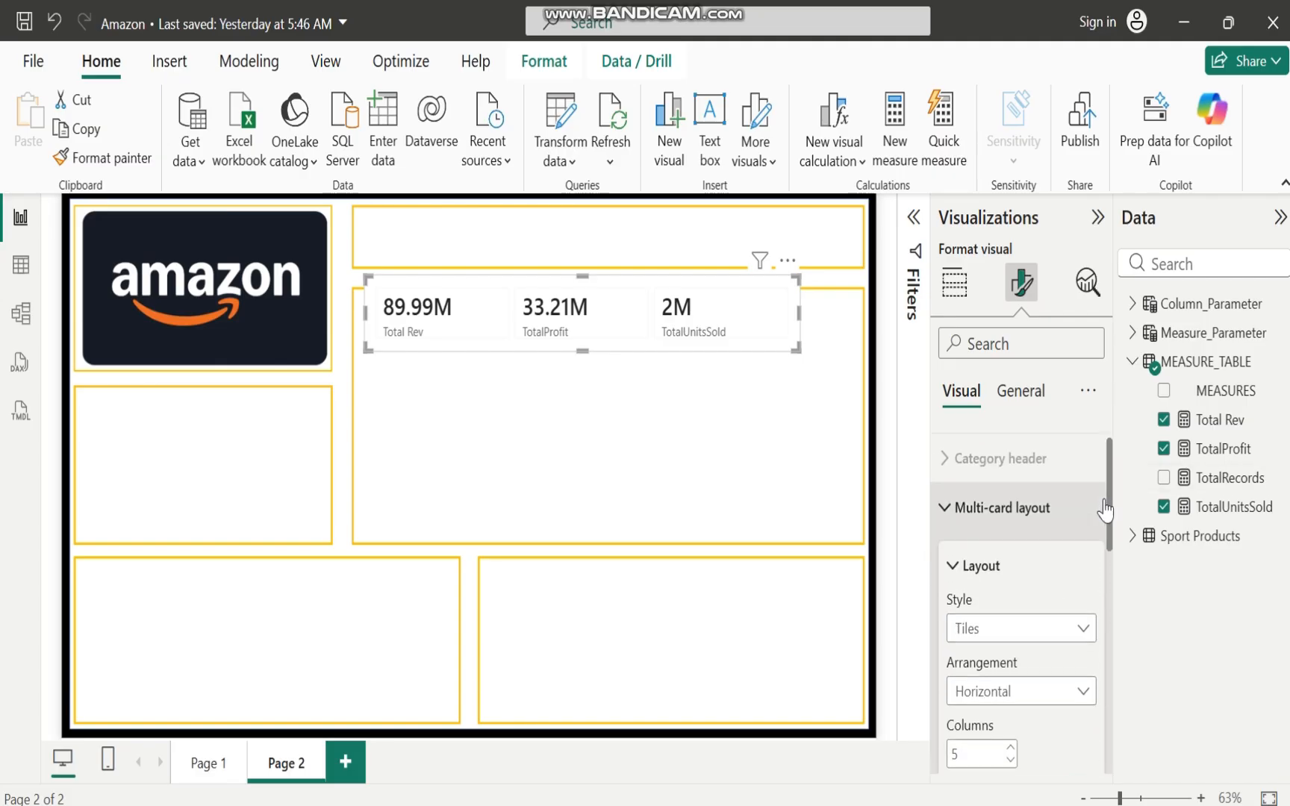
{"action": "left_click", "coordinate": [958, 535]}
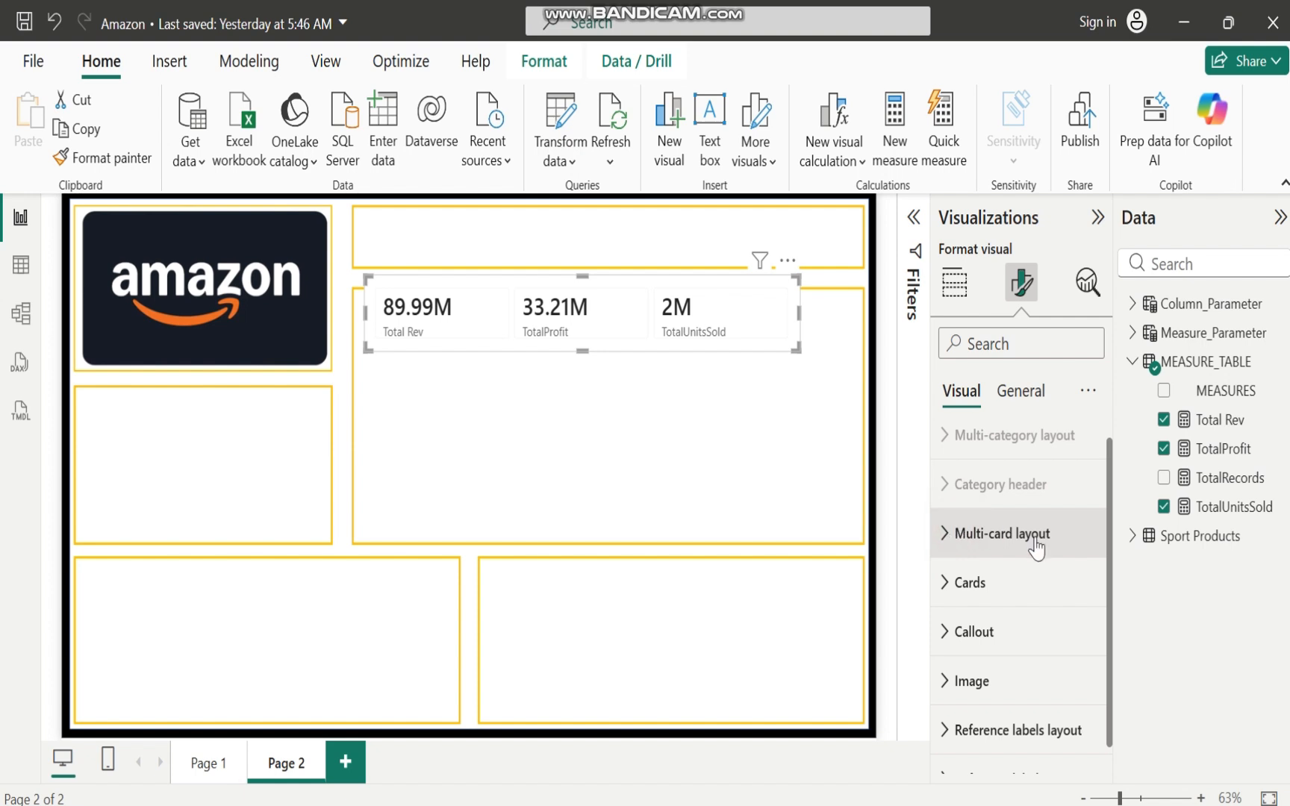
Format the callout values of all cards as size 16, bold and black
{"action": "left_click", "coordinate": [950, 636]}
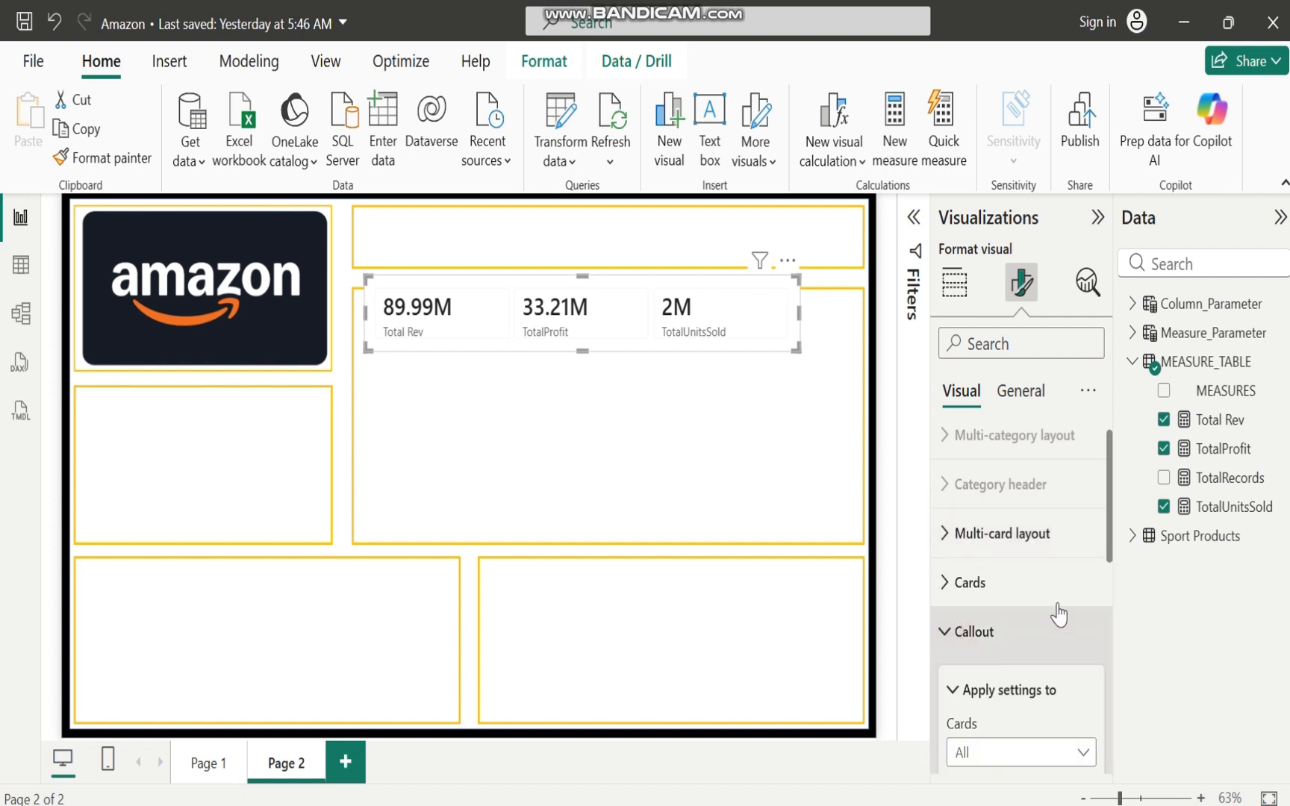
{"action": "left_click_drag", "start_coordinate": [1110, 542], "coordinate": [1111, 646]}
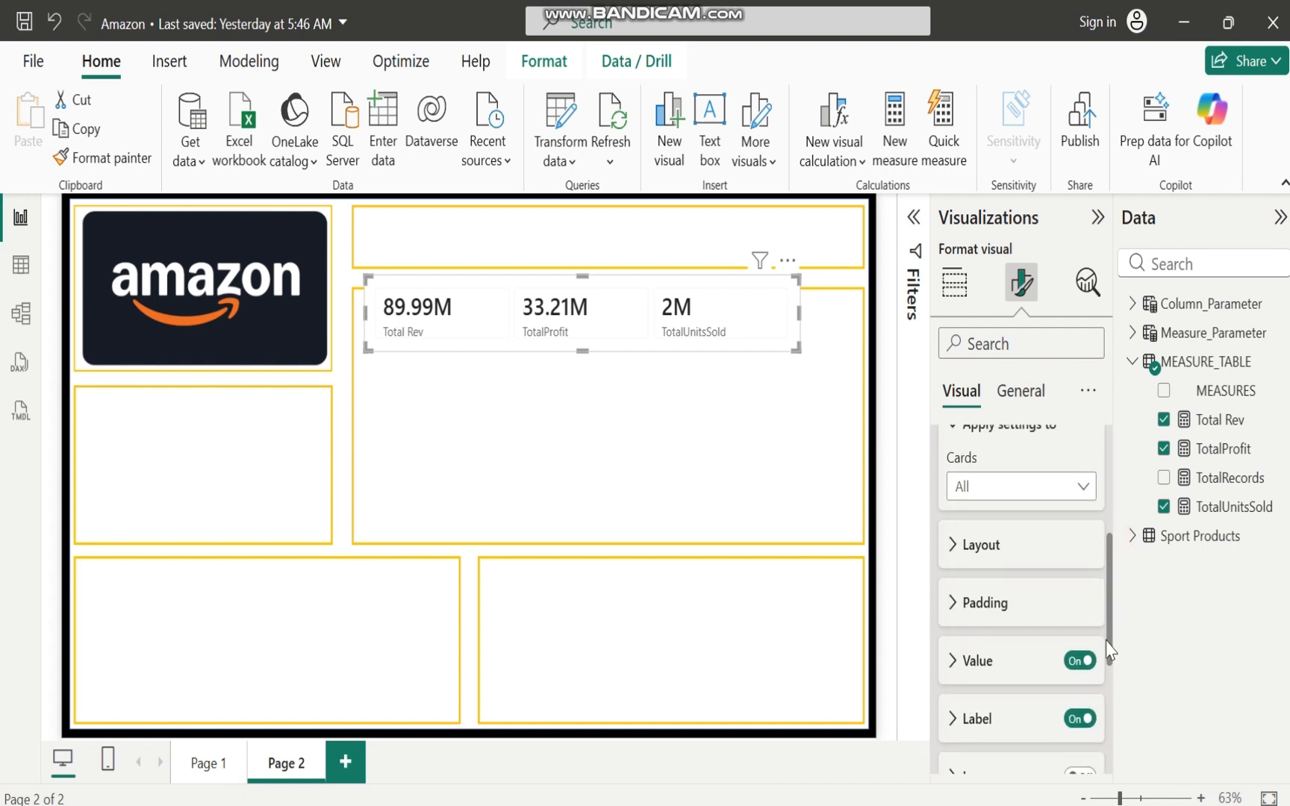
{"action": "left_click", "coordinate": [954, 659]}
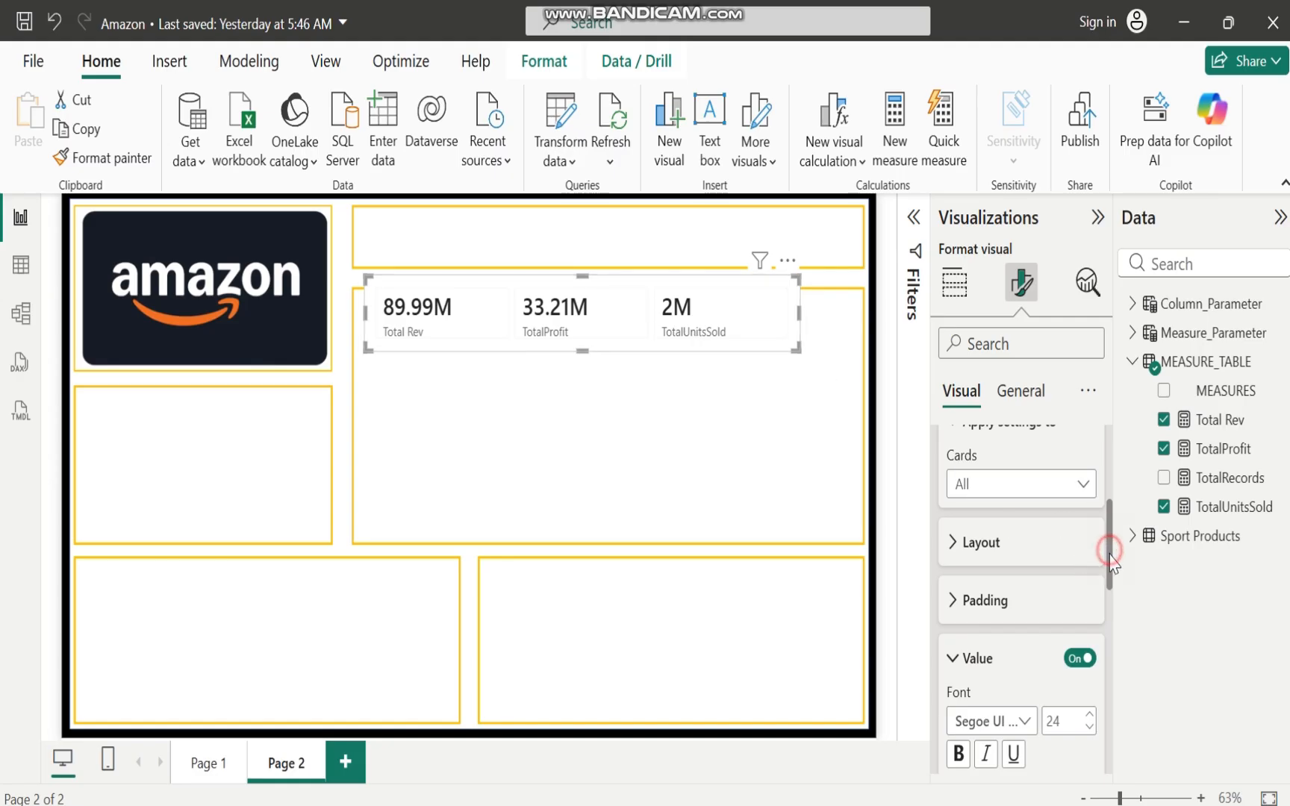
{"action": "left_click_drag", "start_coordinate": [1111, 549], "coordinate": [1115, 612]}
{"action": "left_click", "coordinate": [1090, 534]}
{"action": "left_click", "coordinate": [1090, 534]}
{"action": "left_click", "coordinate": [1091, 534]}
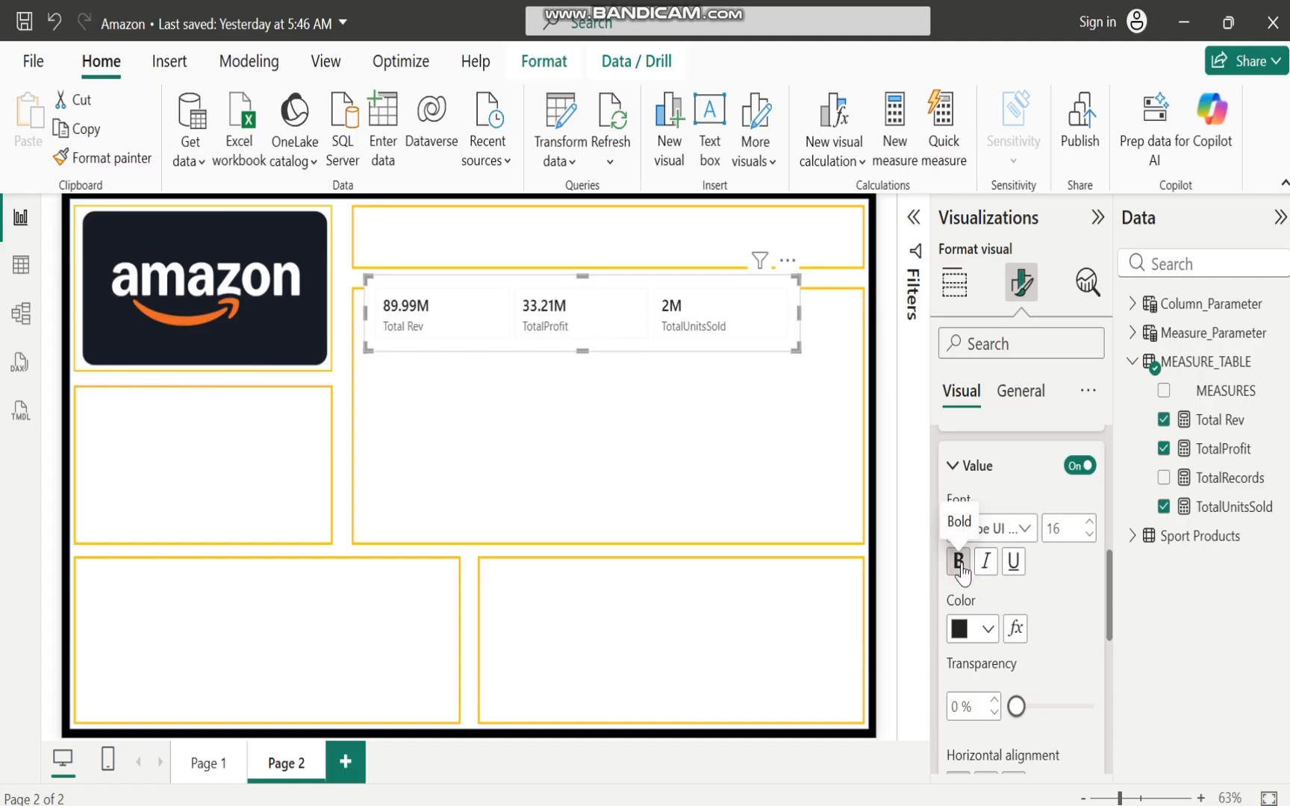
{"action": "left_click", "coordinate": [987, 631]}
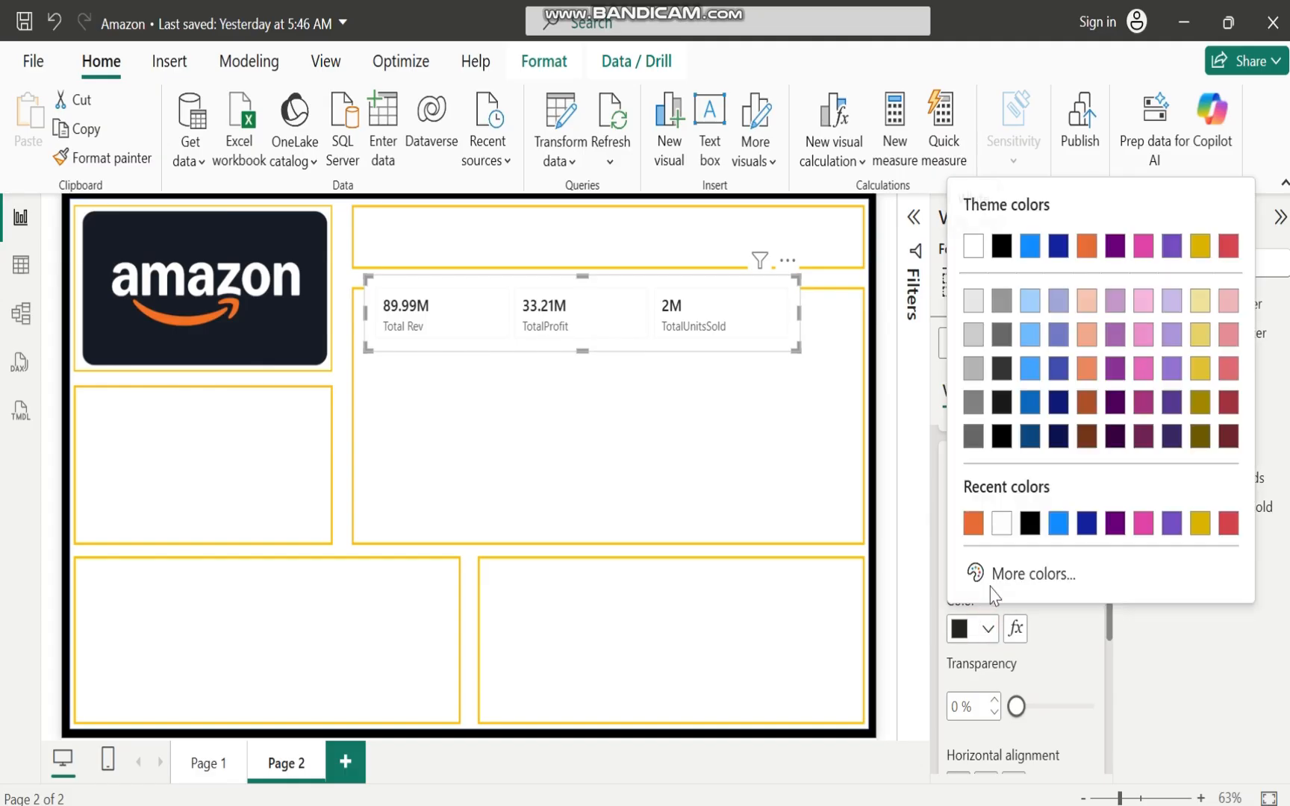
{"action": "left_click", "coordinate": [1032, 524]}
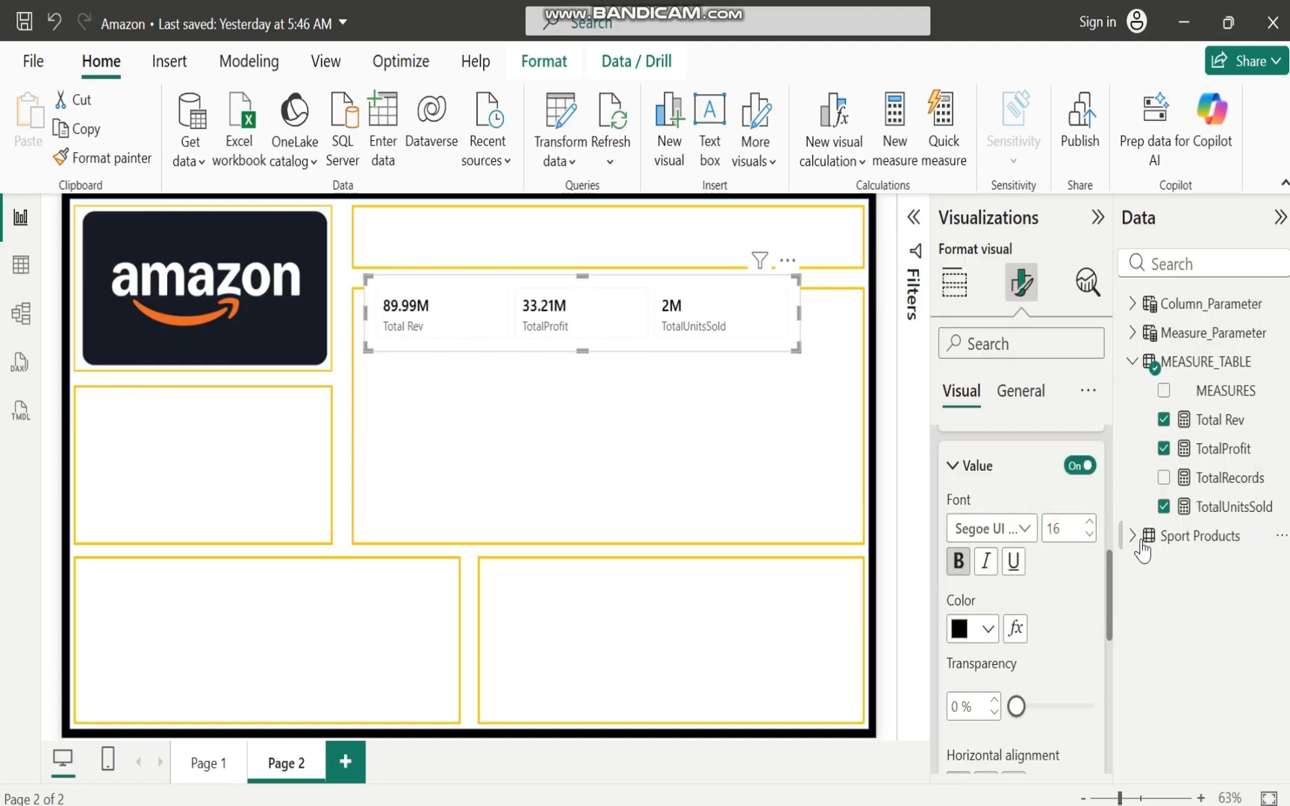
Center the callout values horizontally in all cards
{"action": "scroll", "coordinate": [1113, 590], "scroll_direction": "down", "scroll_amount": 3}
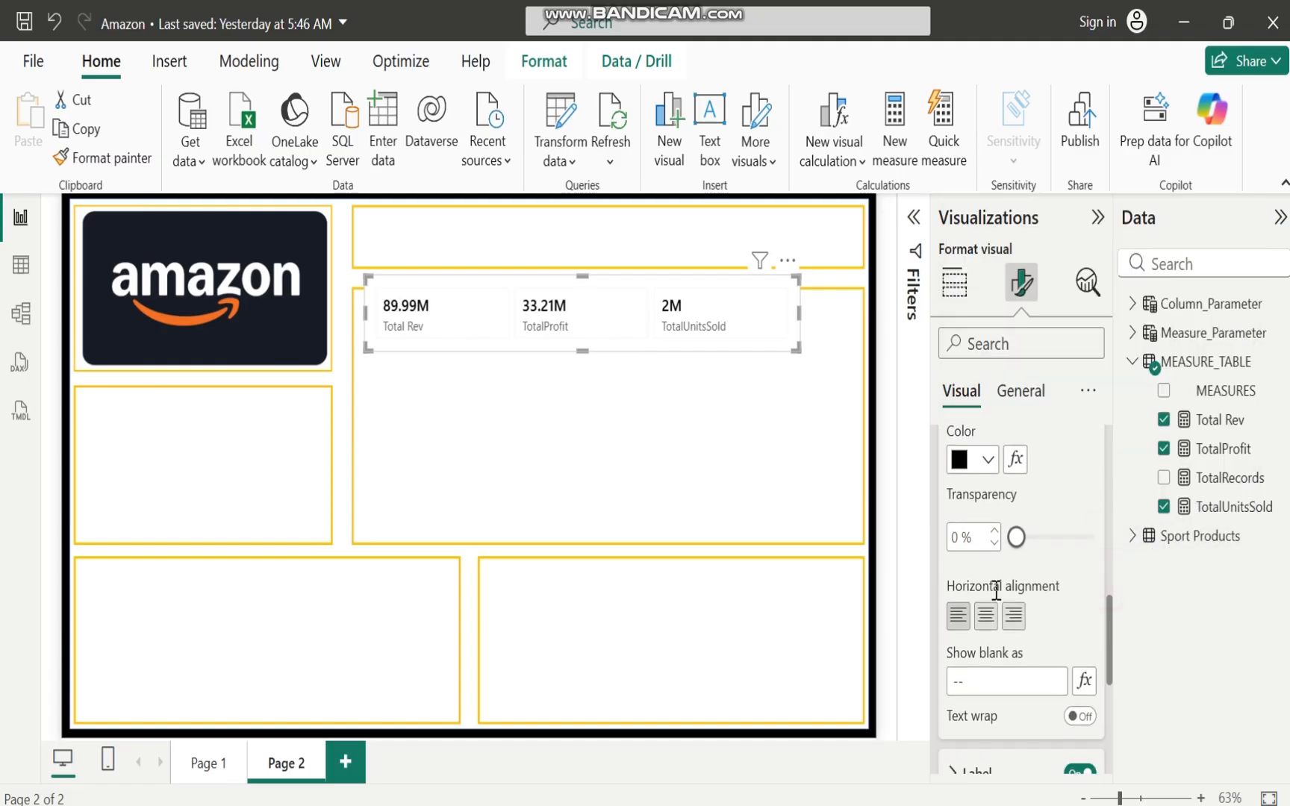
{"action": "left_click", "coordinate": [986, 617]}
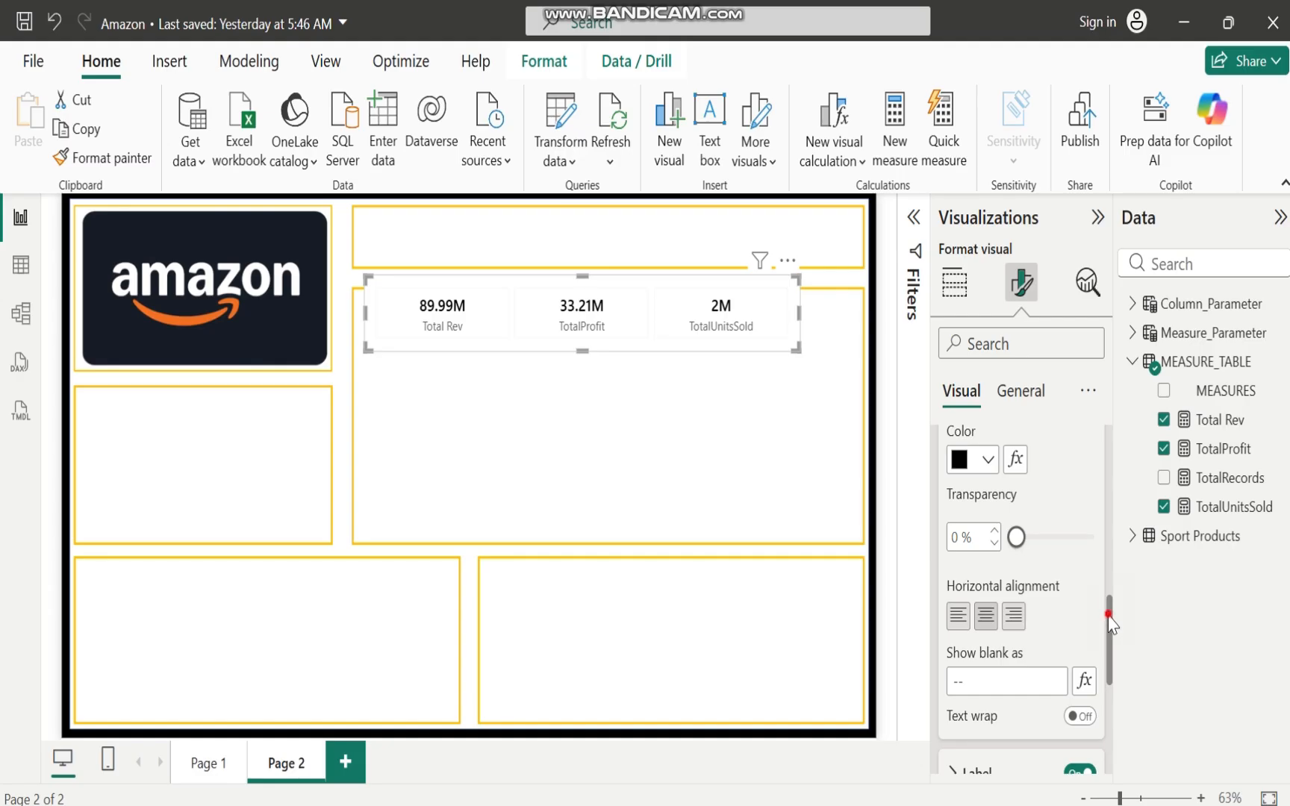
{"action": "left_click_drag", "start_coordinate": [1109, 613], "coordinate": [1114, 515]}
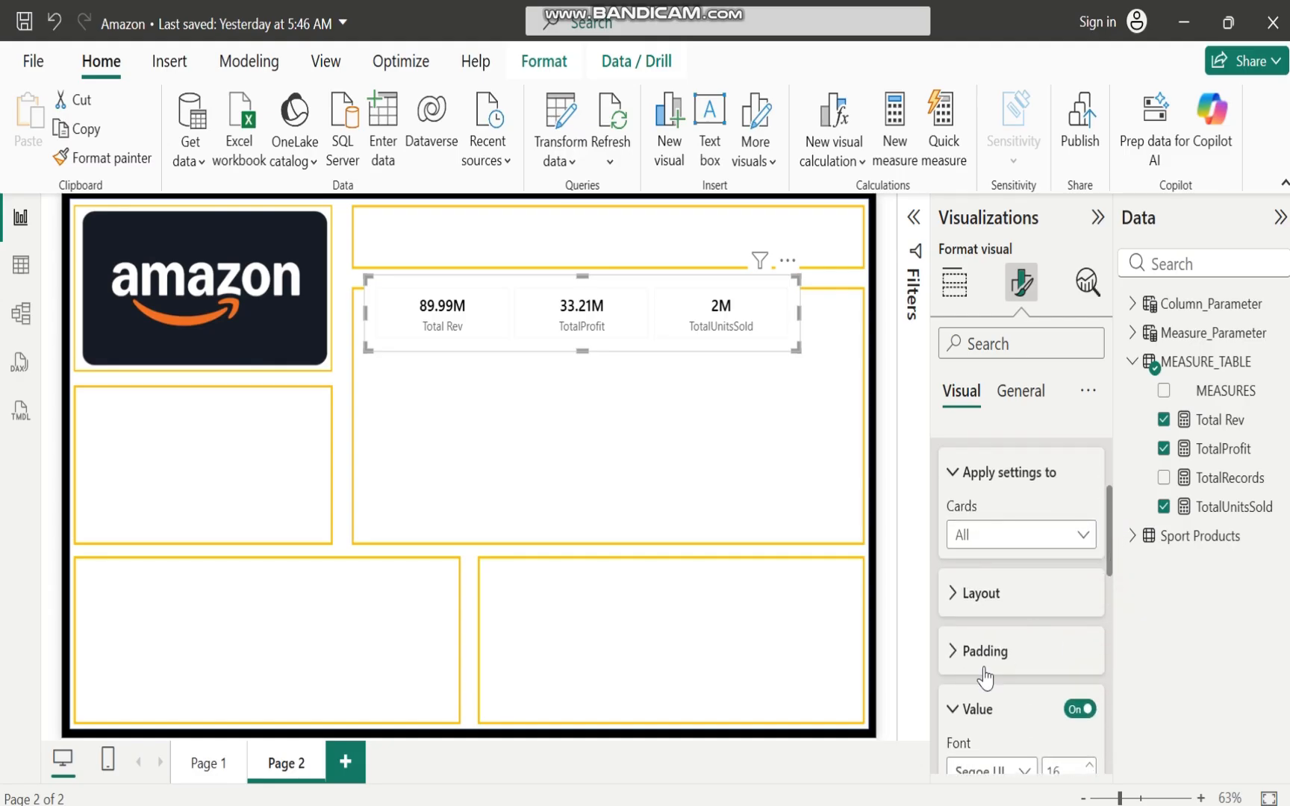
{"action": "left_click", "coordinate": [953, 709]}
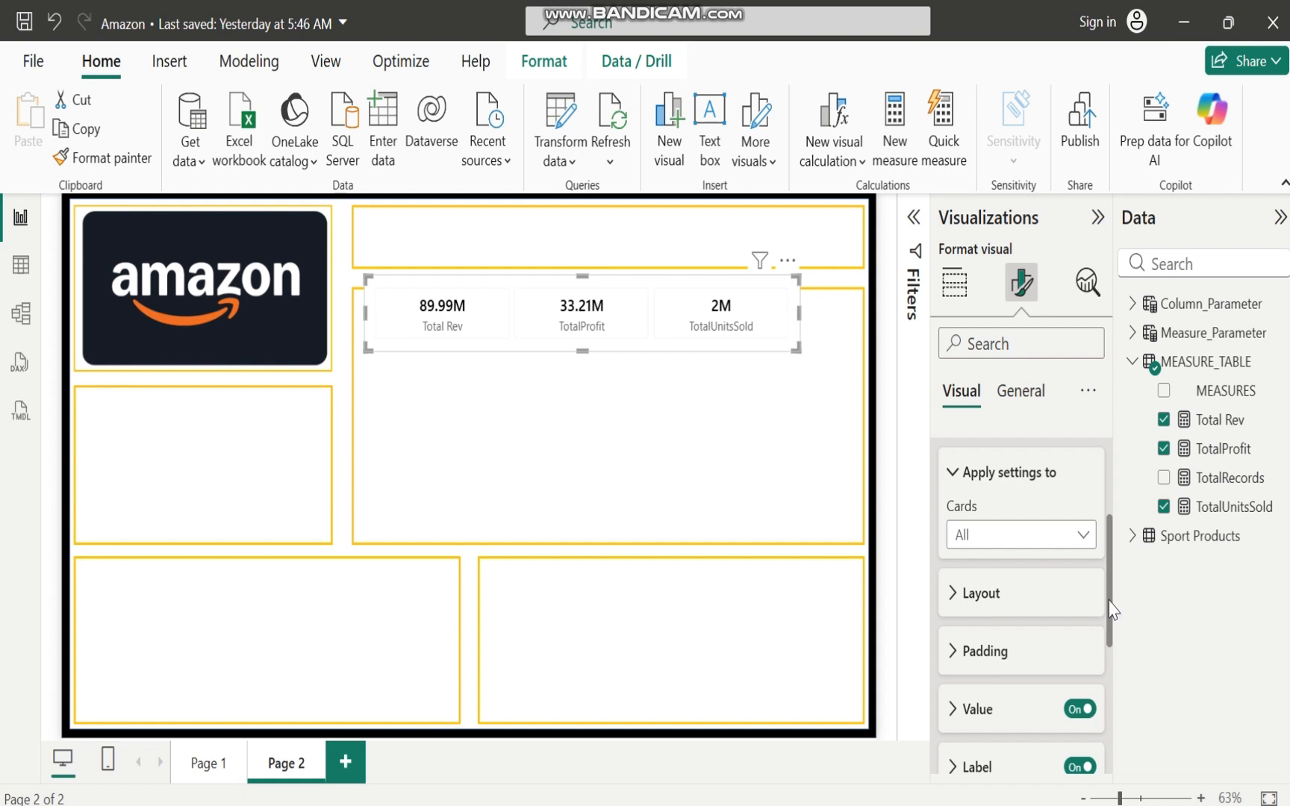
Format the callout labels of all cards as bold, size 11 and black
{"action": "left_click_drag", "start_coordinate": [1112, 601], "coordinate": [1114, 668]}
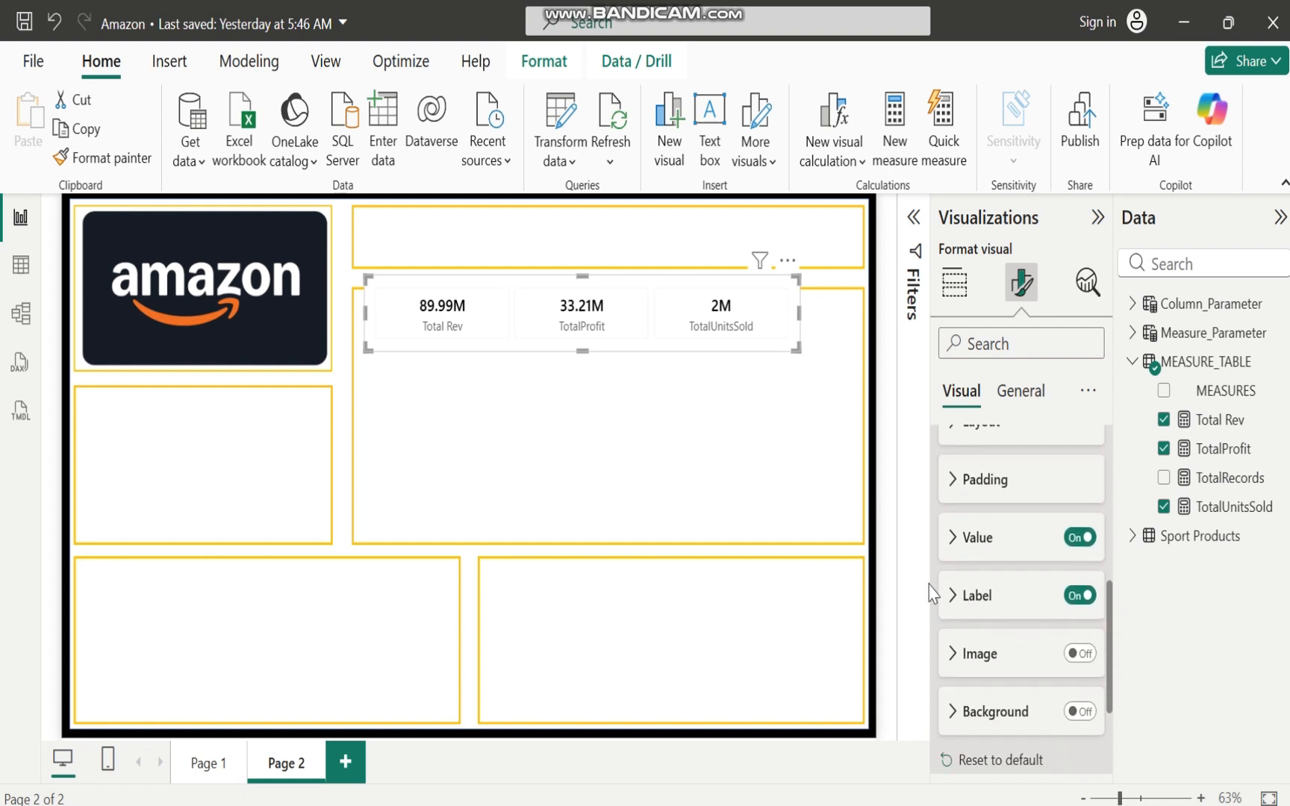
{"action": "left_click", "coordinate": [956, 603]}
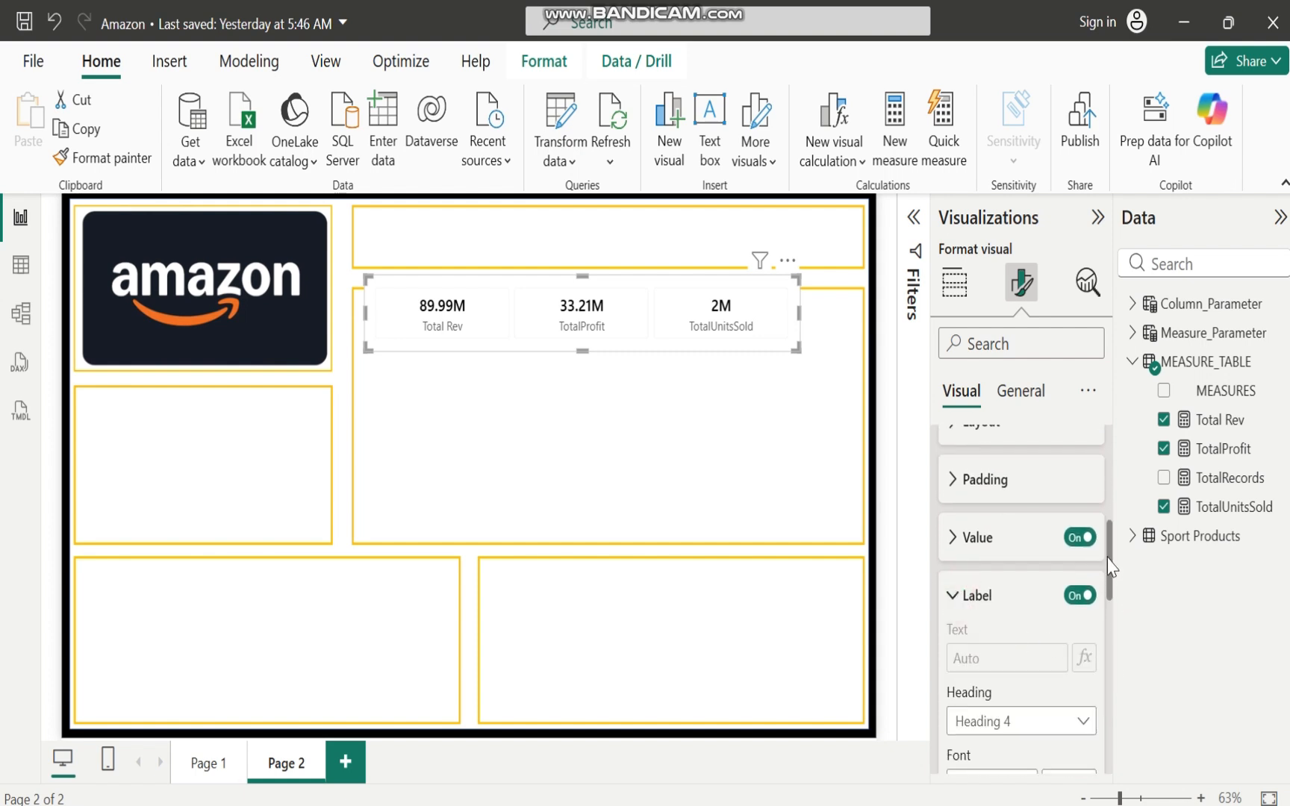
{"action": "left_click_drag", "start_coordinate": [1115, 567], "coordinate": [1112, 651]}
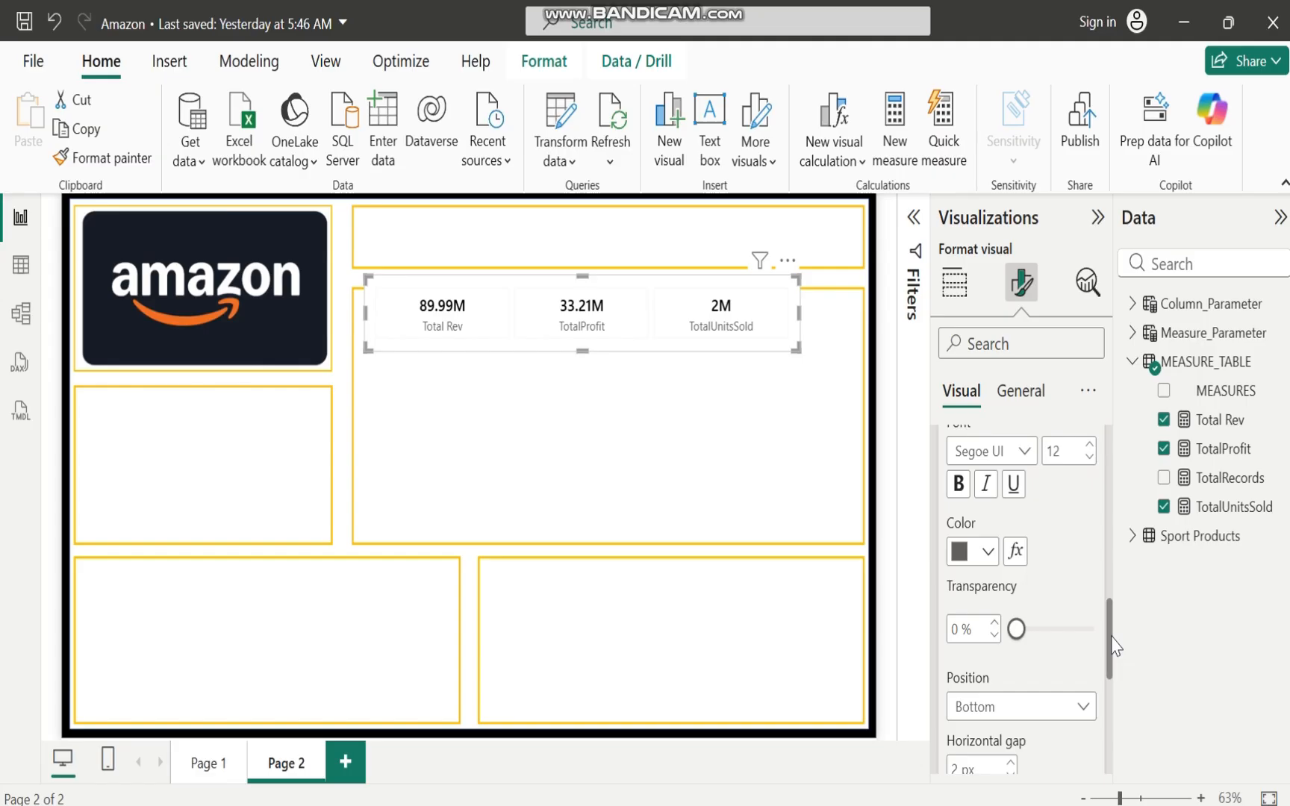
{"action": "left_click", "coordinate": [959, 484]}
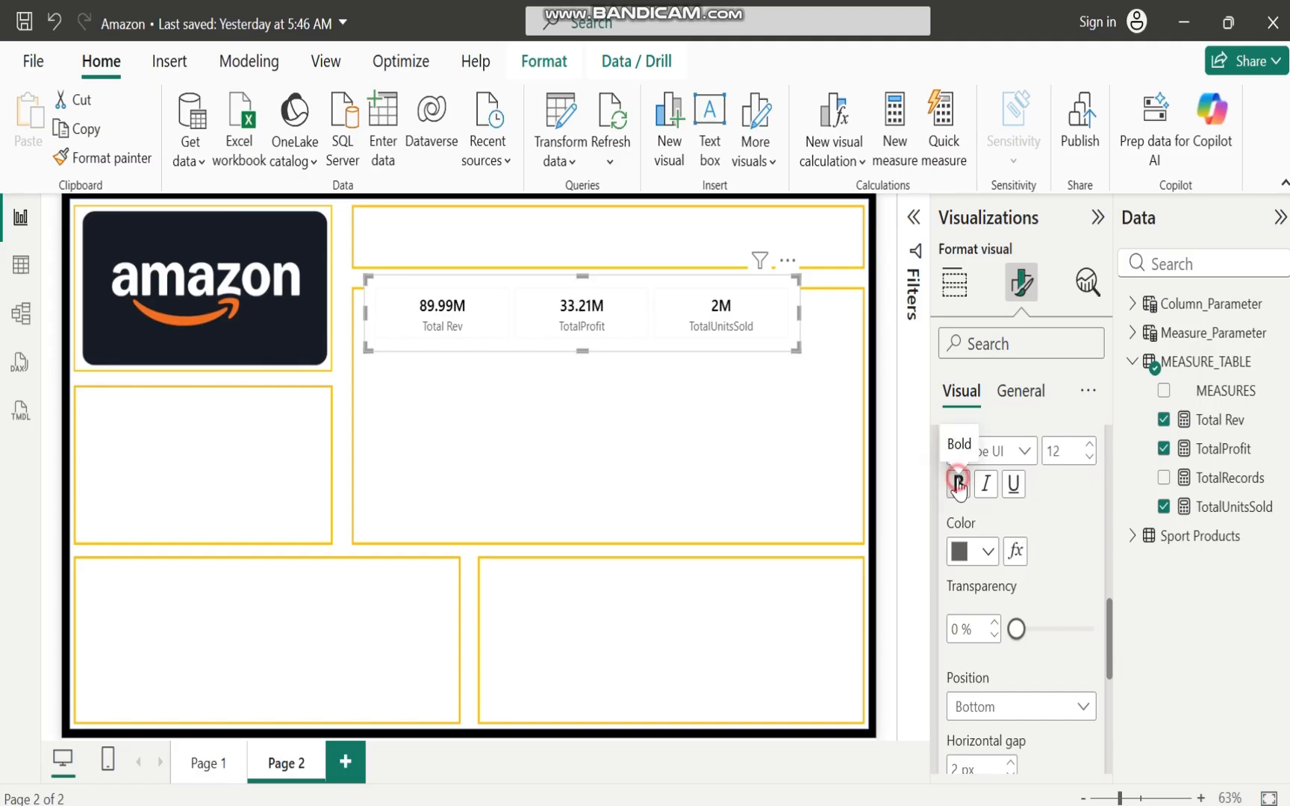
{"action": "left_click", "coordinate": [1089, 458]}
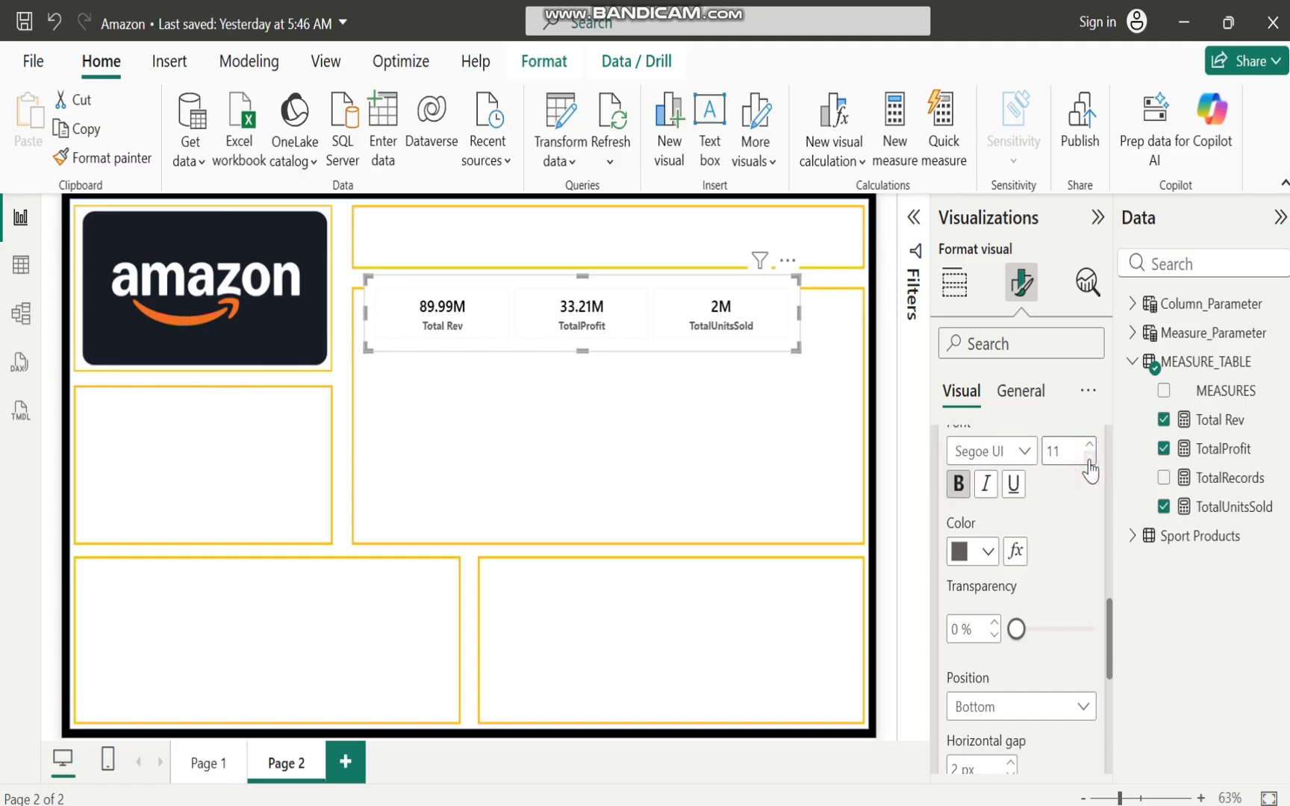
{"action": "left_click", "coordinate": [986, 556]}
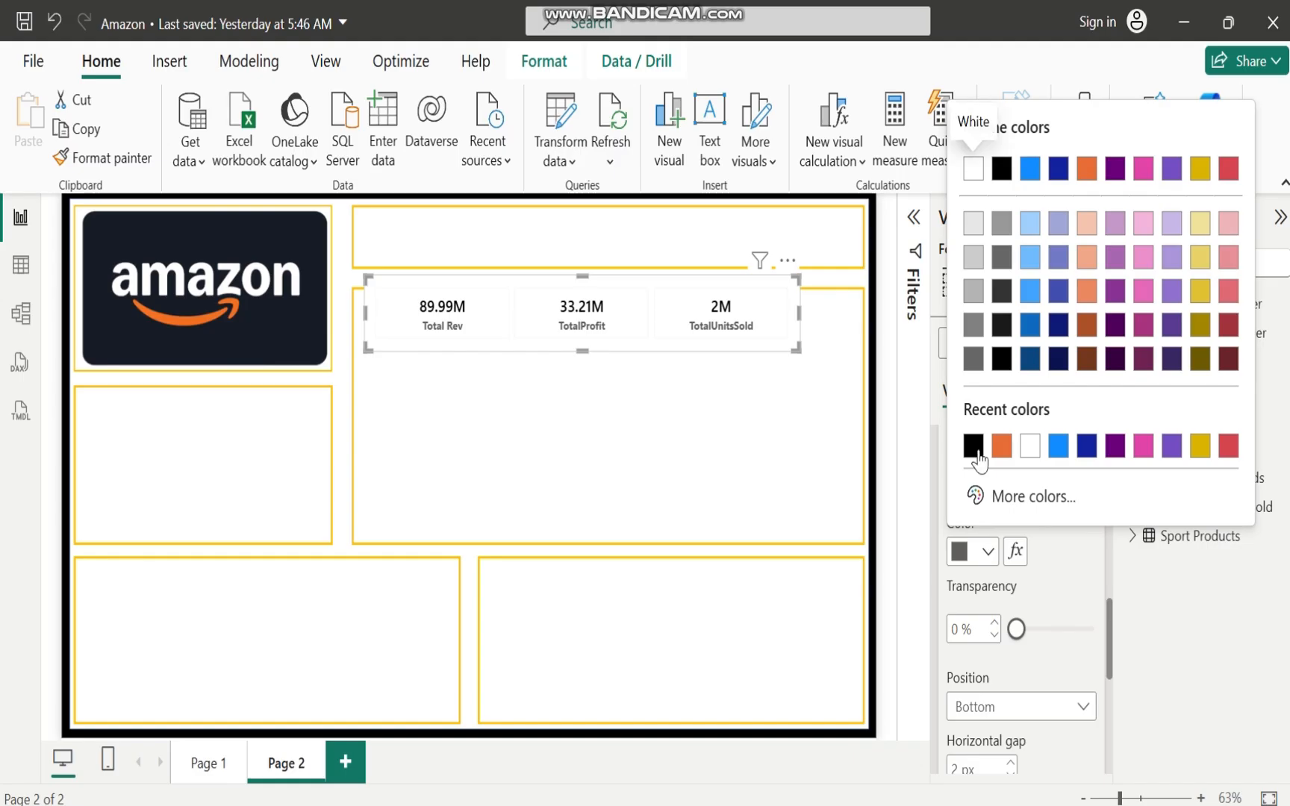
{"action": "left_click", "coordinate": [971, 445]}
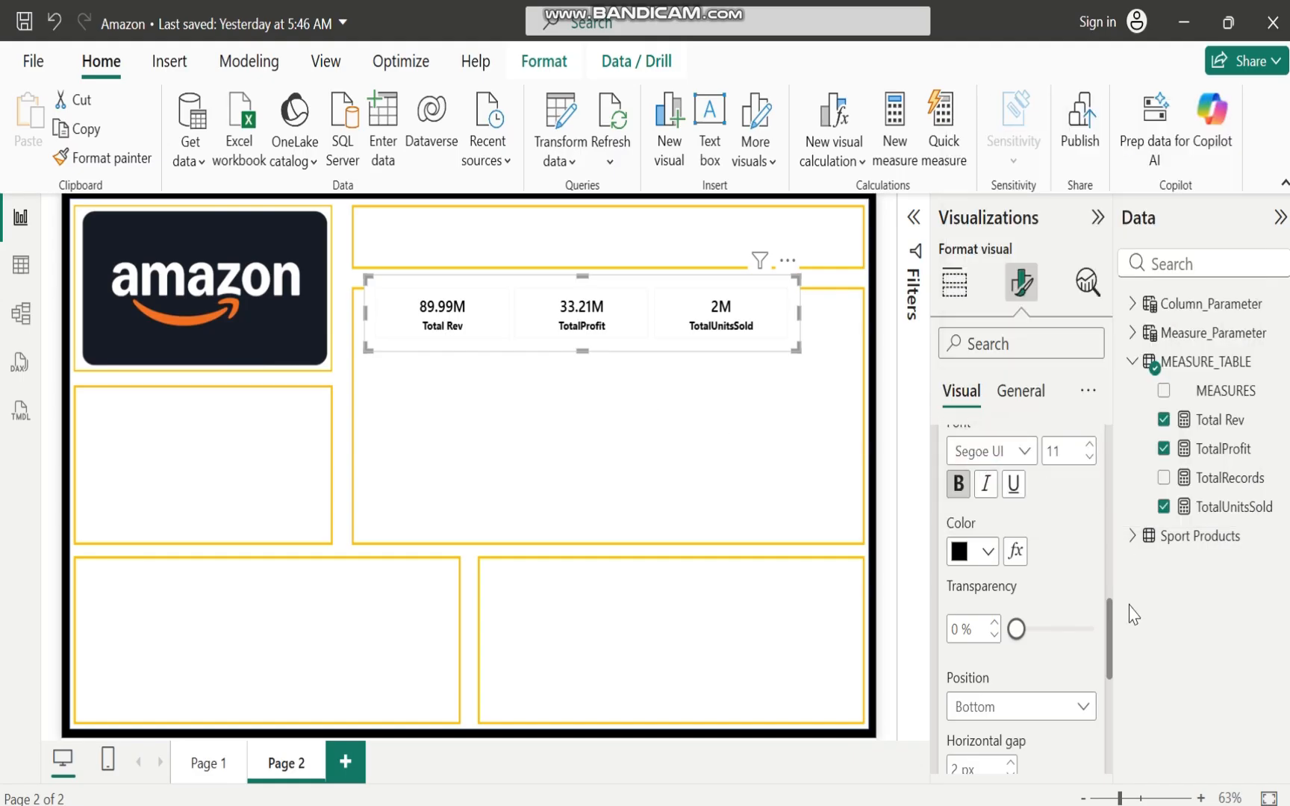
{"action": "left_click_drag", "start_coordinate": [1114, 631], "coordinate": [1113, 549]}
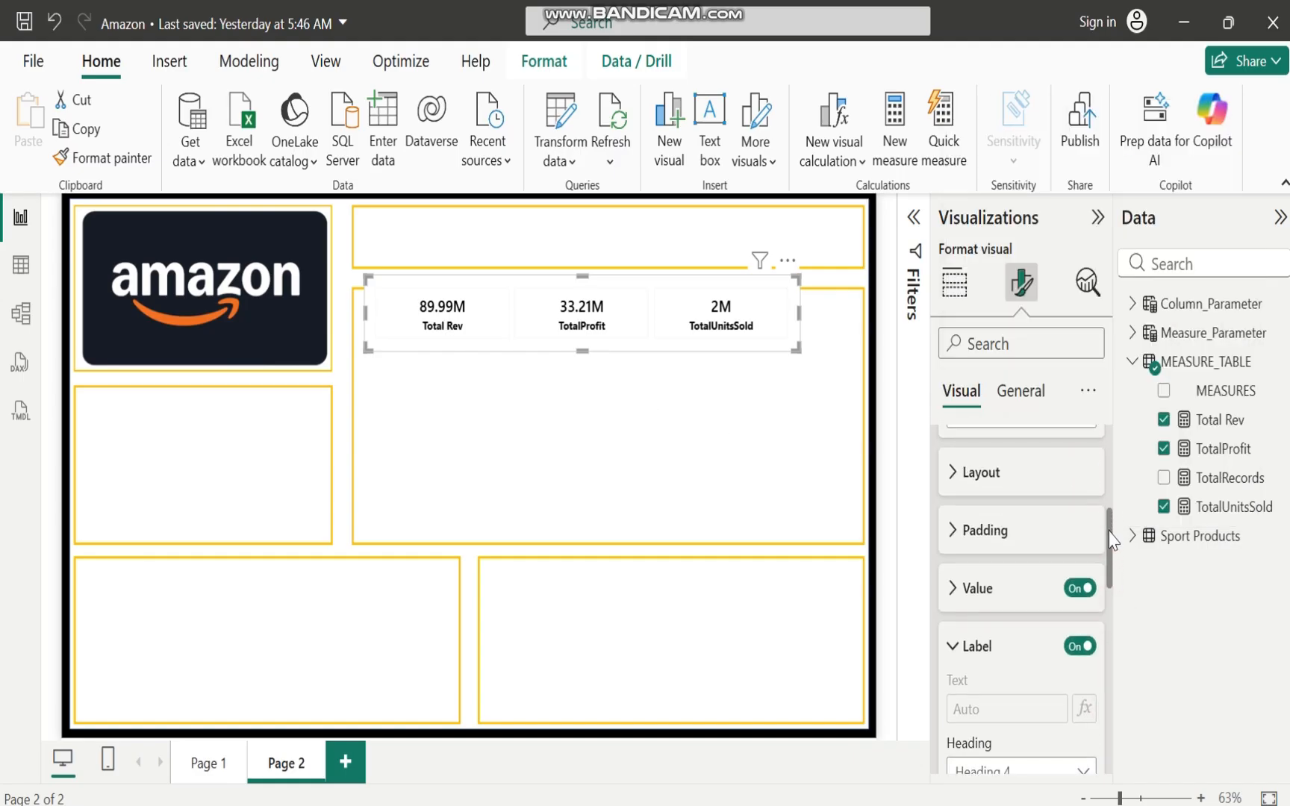
{"action": "left_click", "coordinate": [951, 627]}
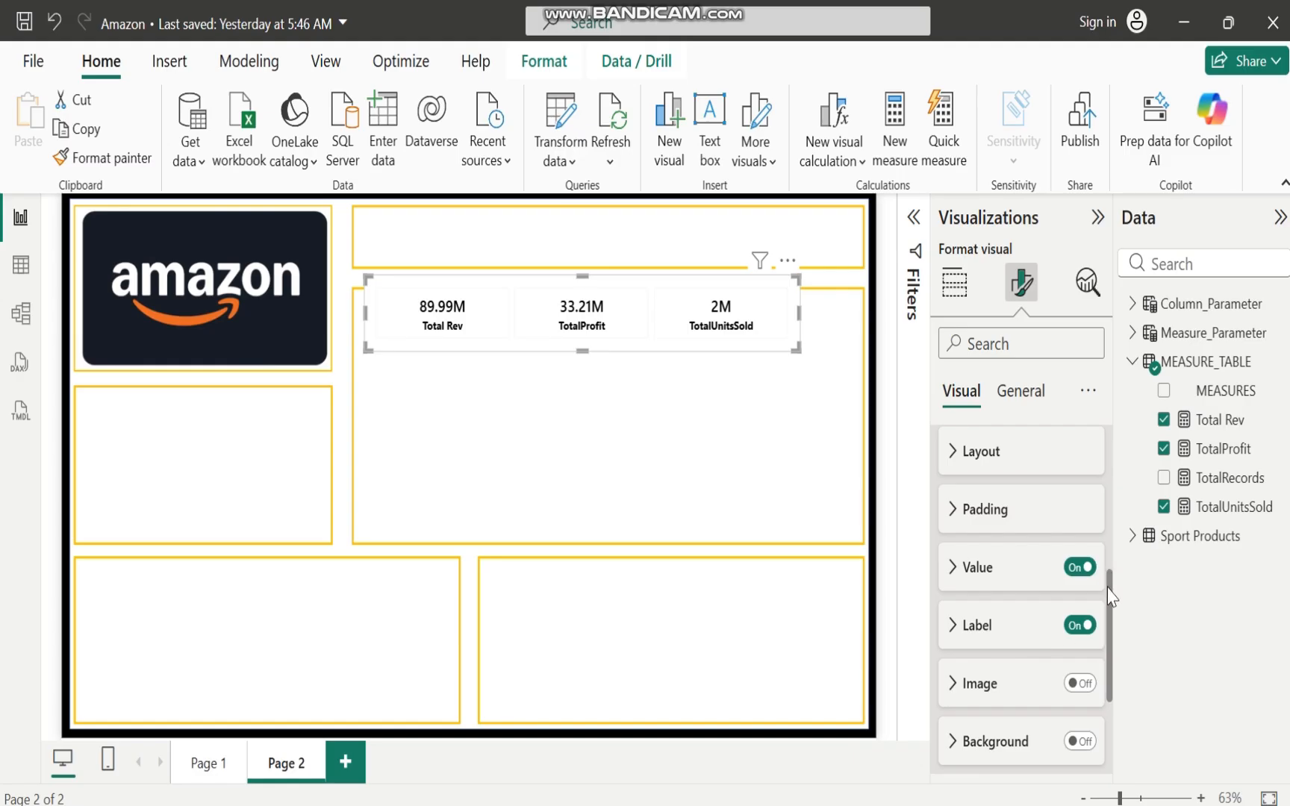
{"action": "left_click_drag", "start_coordinate": [1109, 612], "coordinate": [1105, 579]}
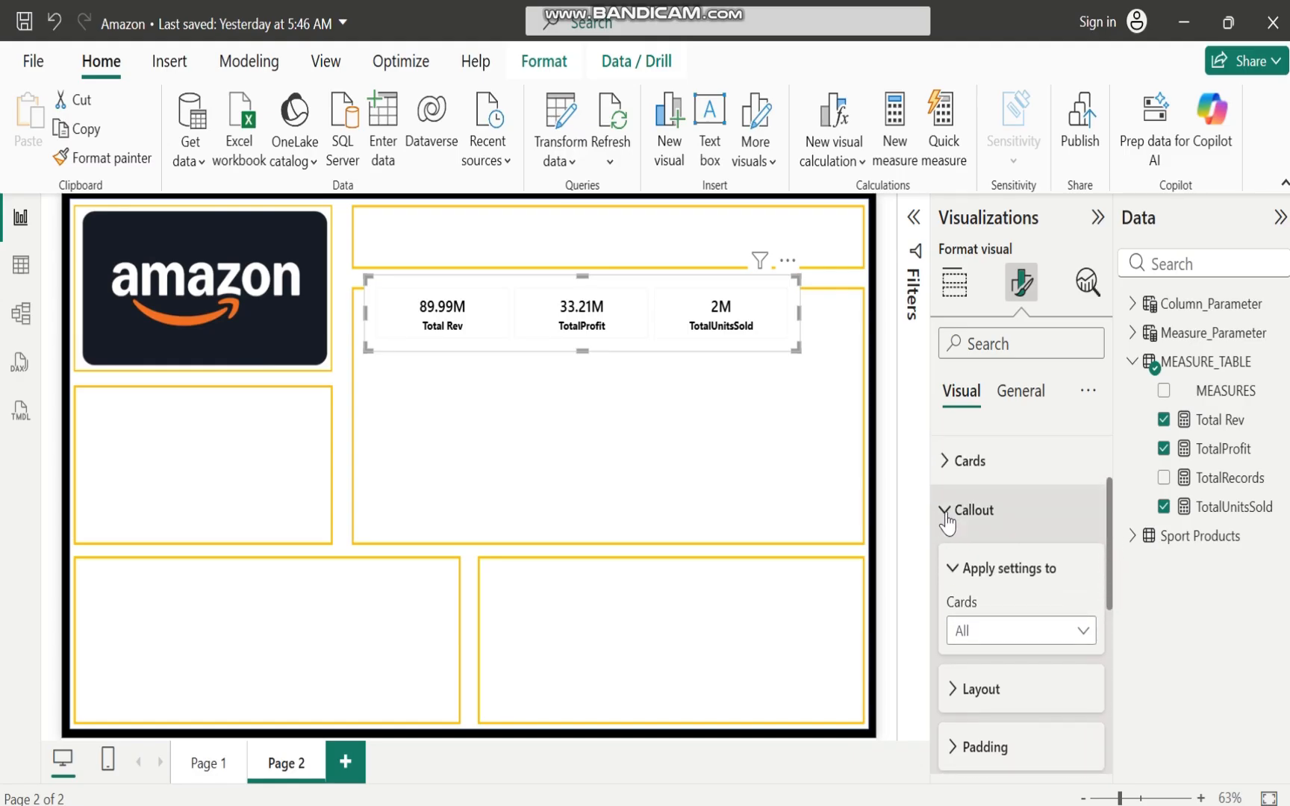
{"action": "left_click", "coordinate": [945, 512]}
Turn off the background of all cards in the card visual
{"action": "left_click", "coordinate": [945, 553]}
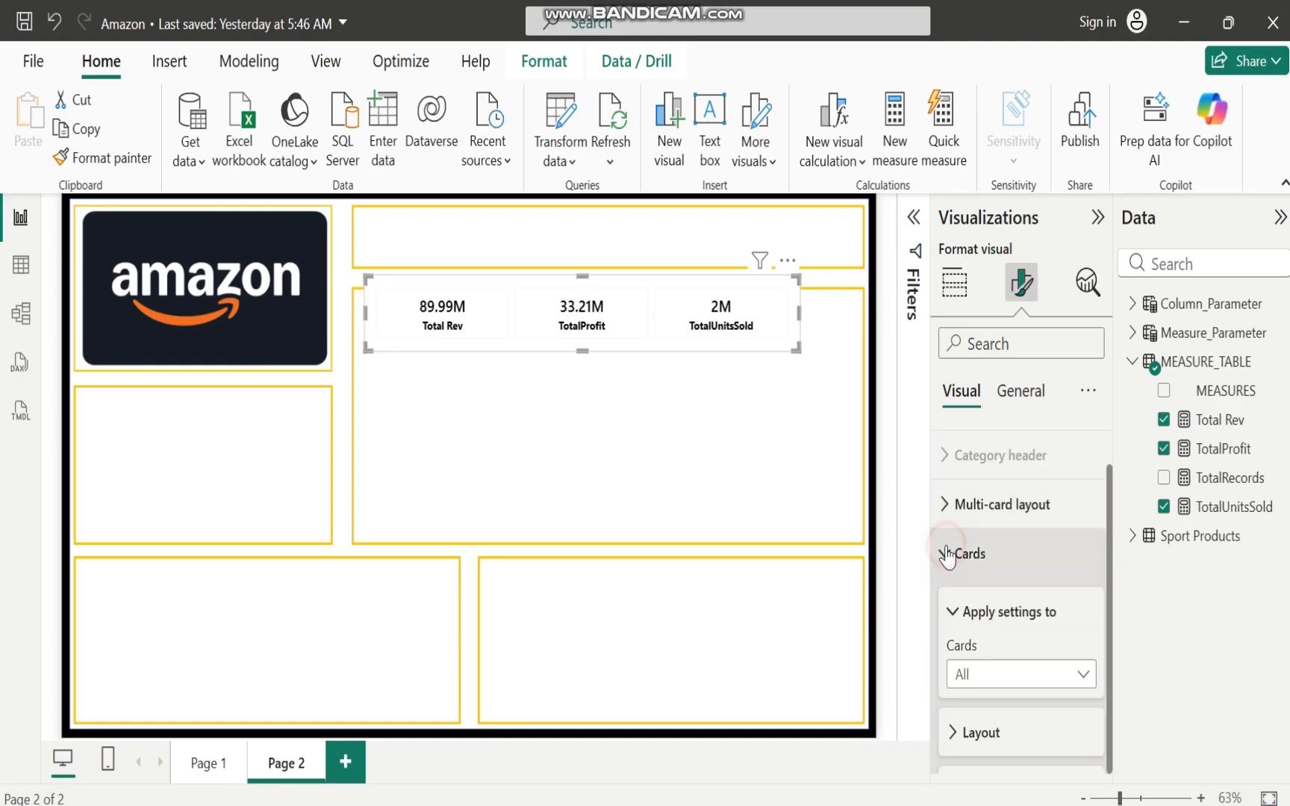
{"action": "scroll", "coordinate": [1112, 553], "scroll_direction": "down", "scroll_amount": 5}
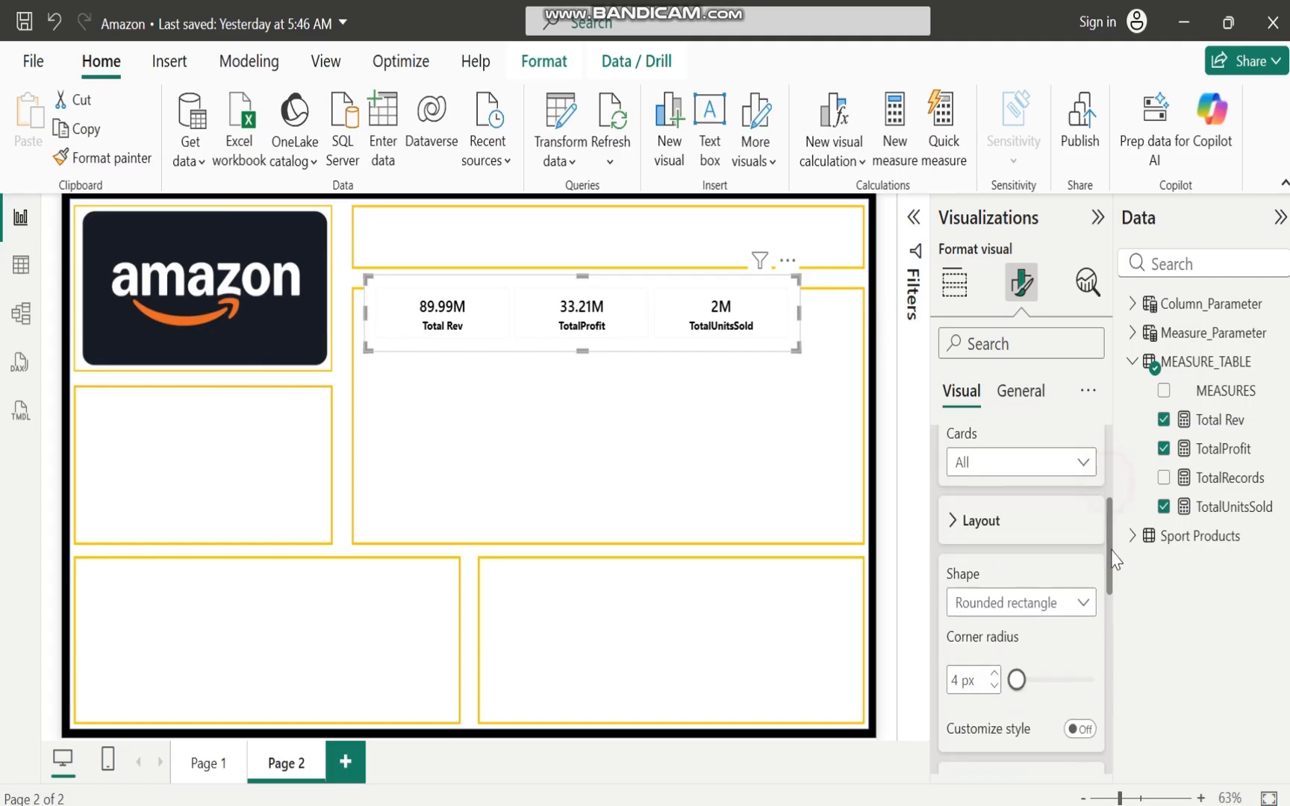
{"action": "left_click_drag", "start_coordinate": [1115, 594], "coordinate": [1117, 638]}
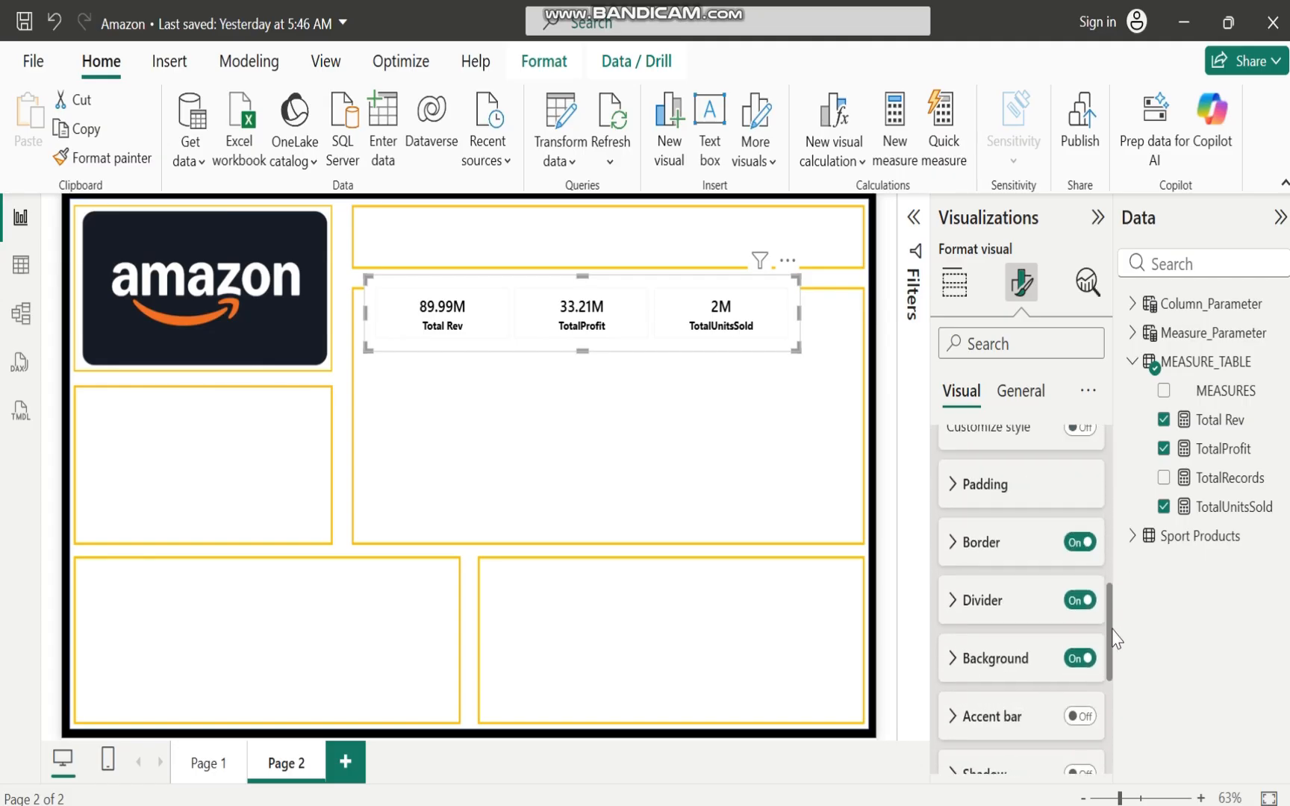
{"action": "left_click", "coordinate": [1076, 657]}
{"action": "left_click", "coordinate": [1080, 658]}
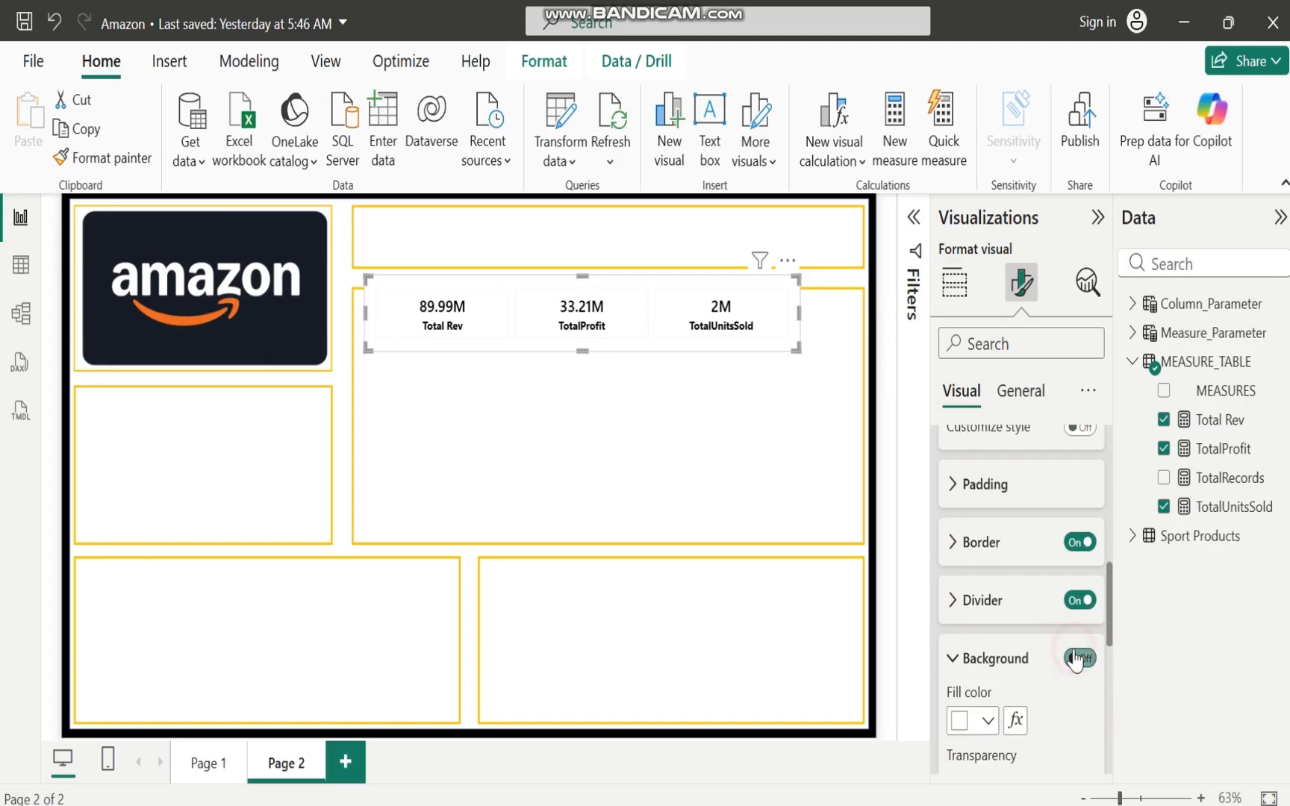
{"action": "left_click", "coordinate": [954, 659]}
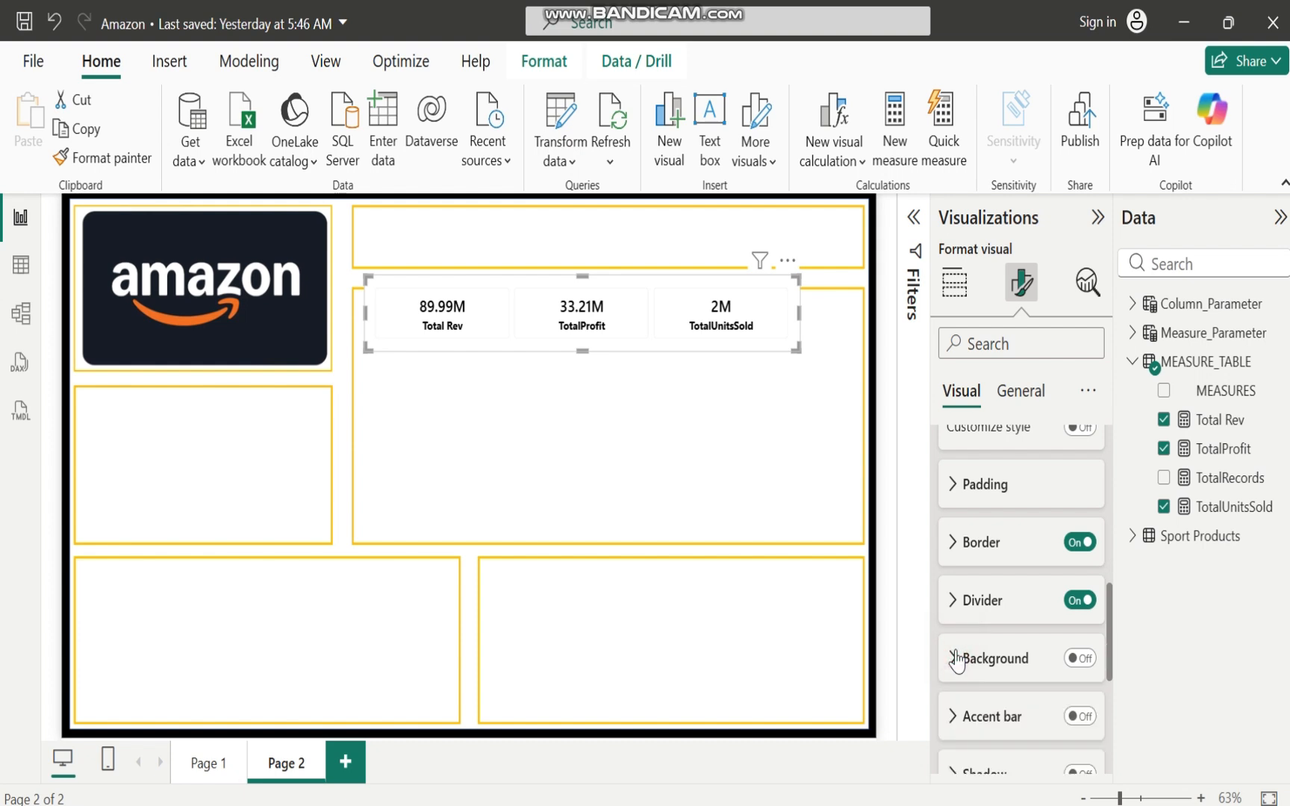
Turn on the accent bar for all cards and turn off their border and divider
{"action": "left_click", "coordinate": [1083, 717]}
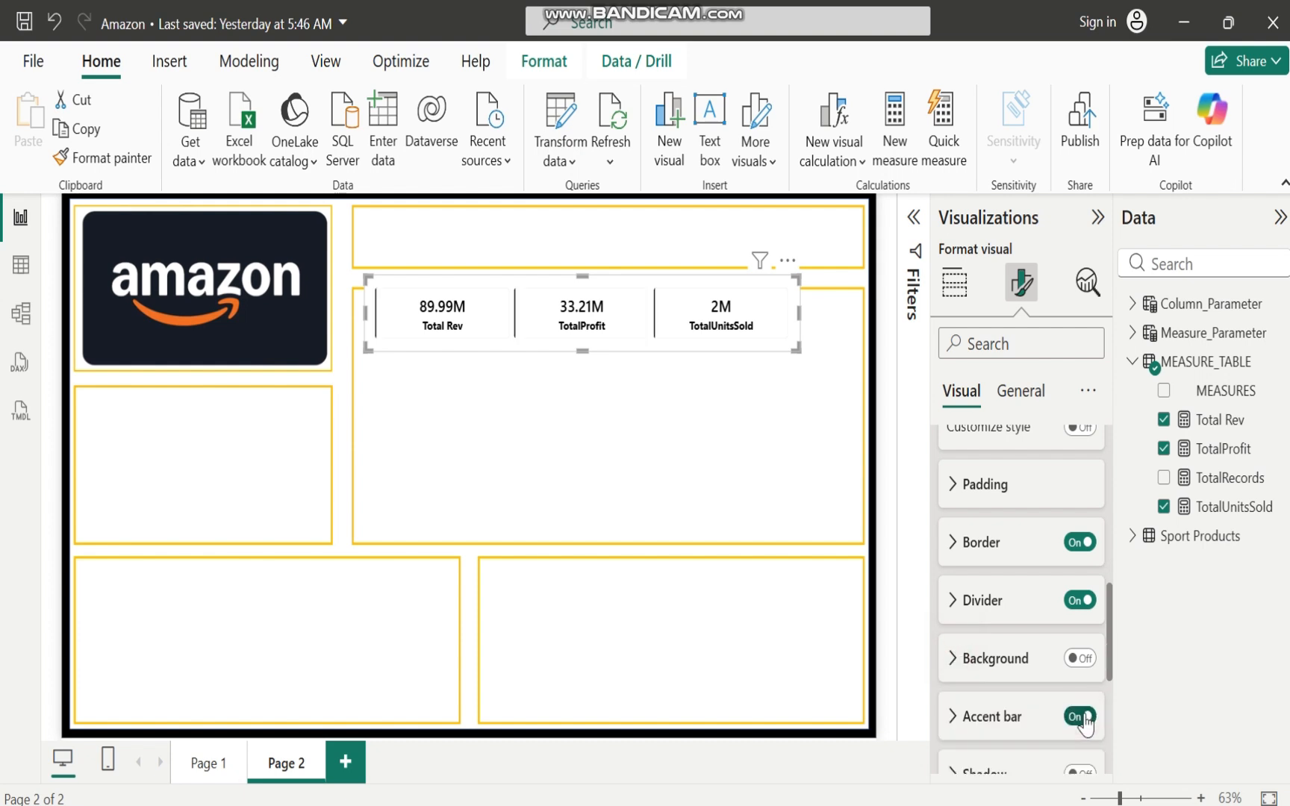
{"action": "left_click", "coordinate": [954, 719]}
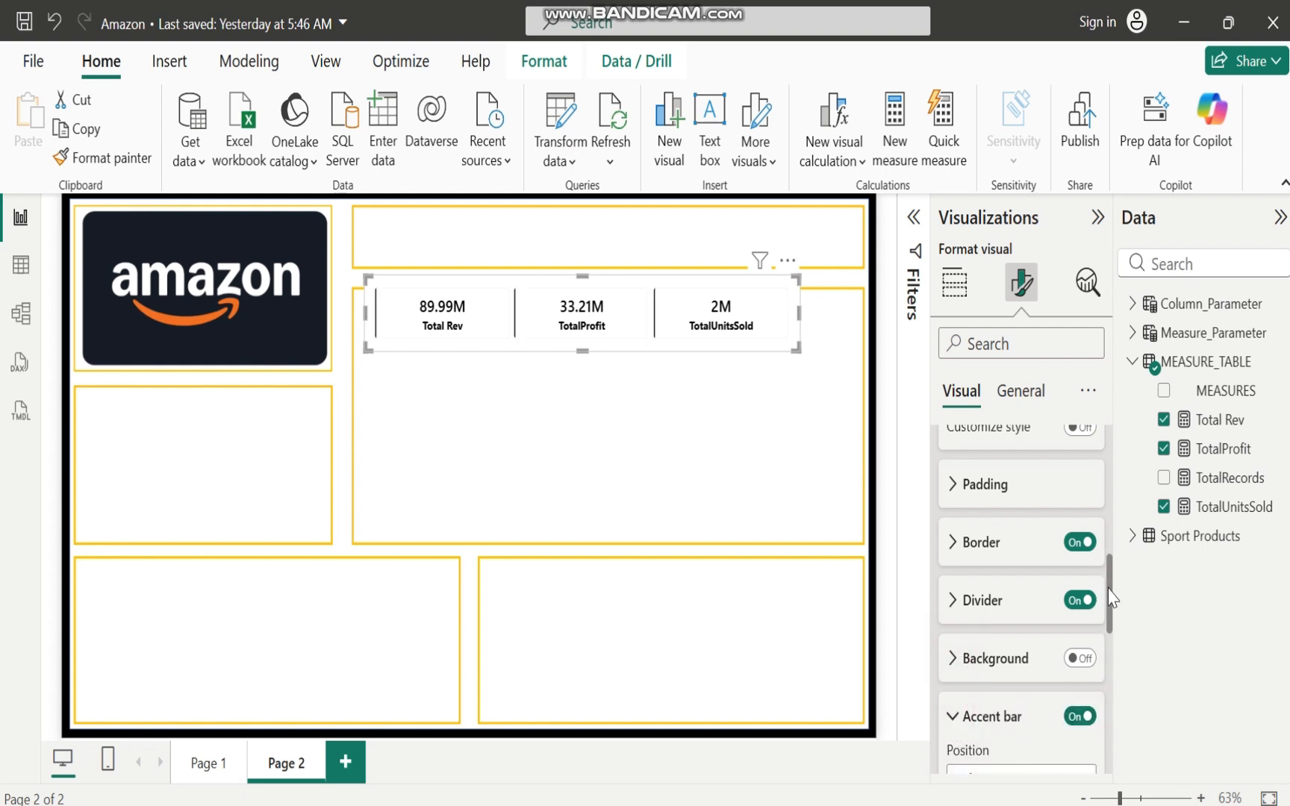
{"action": "mouse_move", "coordinate": [1109, 588]}
{"action": "left_mouse_down"}
{"action": "mouse_move", "coordinate": [1109, 606]}
{"action": "mouse_move", "coordinate": [1106, 594]}
{"action": "left_mouse_up"}
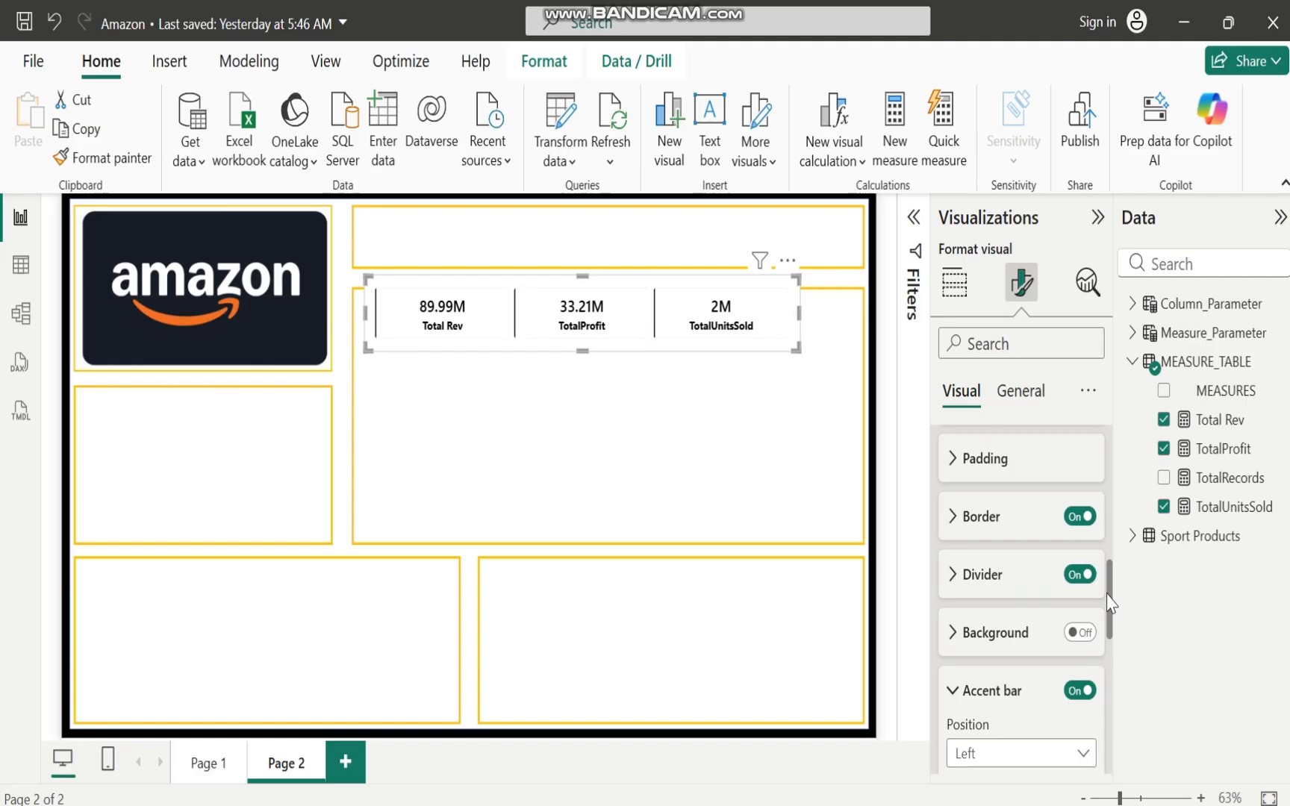
{"action": "left_click", "coordinate": [1074, 518]}
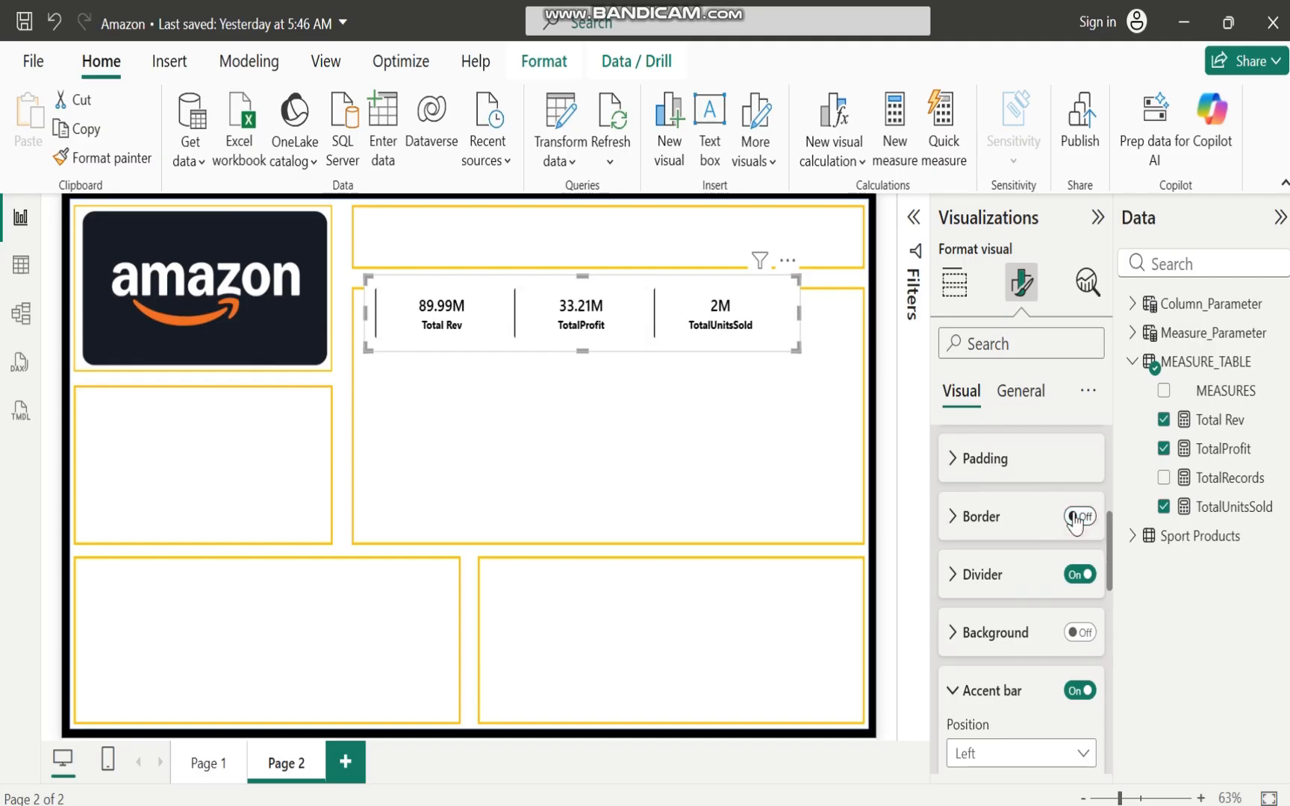
{"action": "left_click", "coordinate": [1071, 590]}
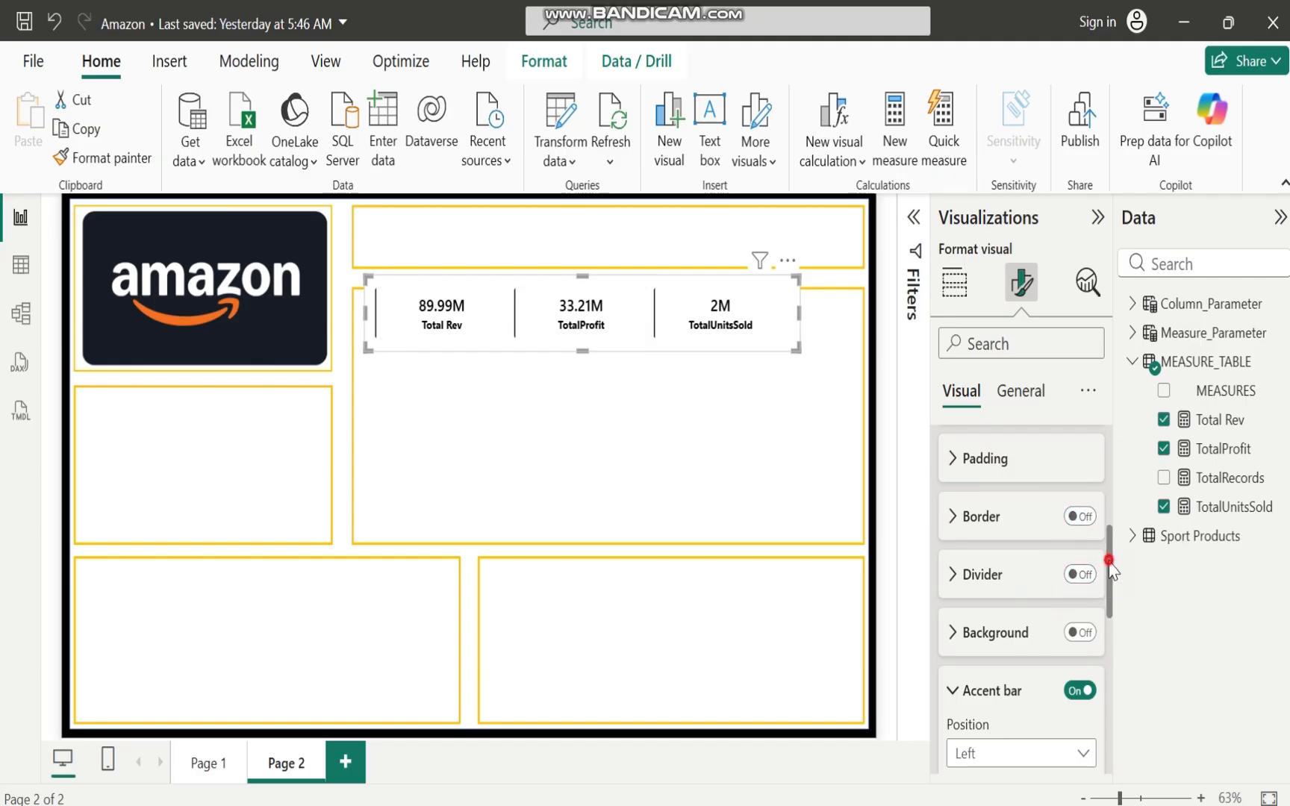
Try positioning the accent bar of all cards on the right
{"action": "left_click_drag", "start_coordinate": [1109, 569], "coordinate": [1110, 634]}
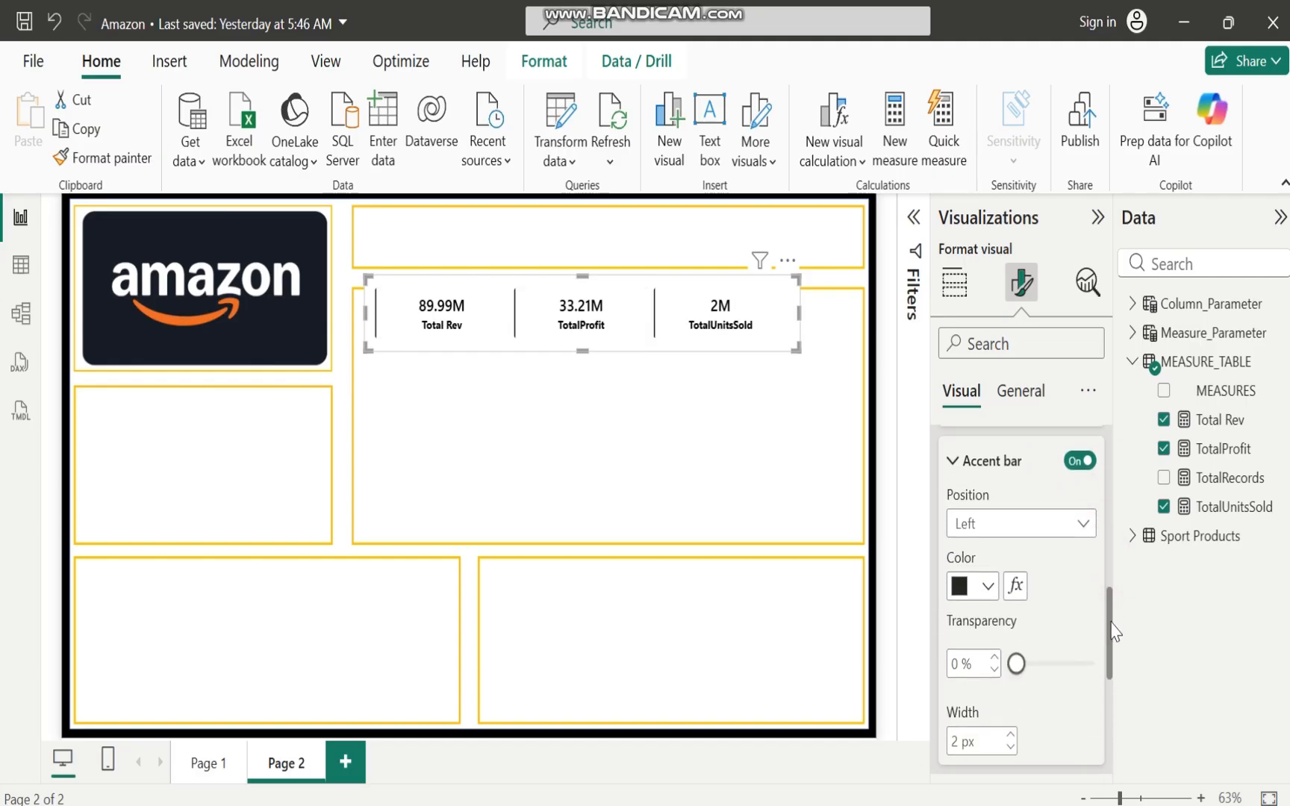
{"action": "left_click", "coordinate": [988, 582]}
{"action": "left_click", "coordinate": [988, 582]}
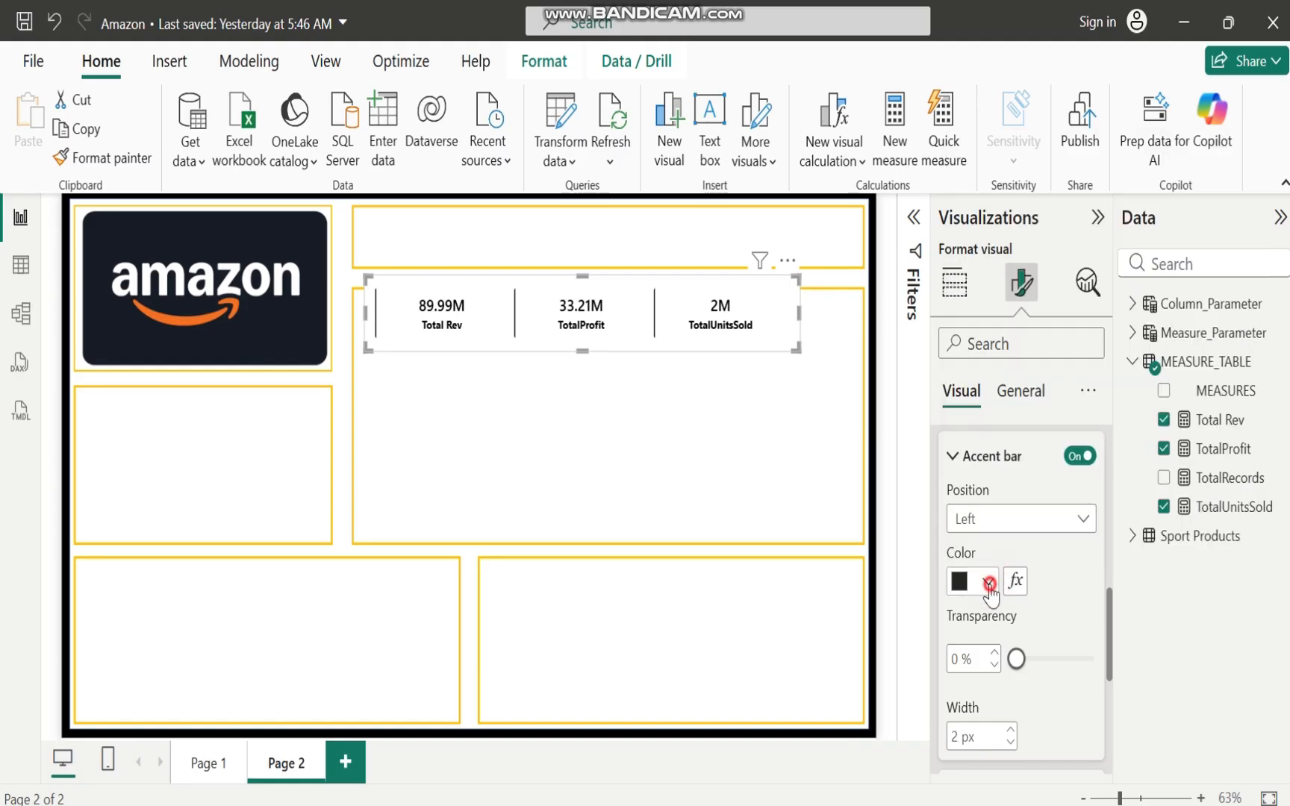
{"action": "left_click", "coordinate": [988, 583]}
{"action": "left_click", "coordinate": [990, 587]}
{"action": "left_click", "coordinate": [1084, 517]}
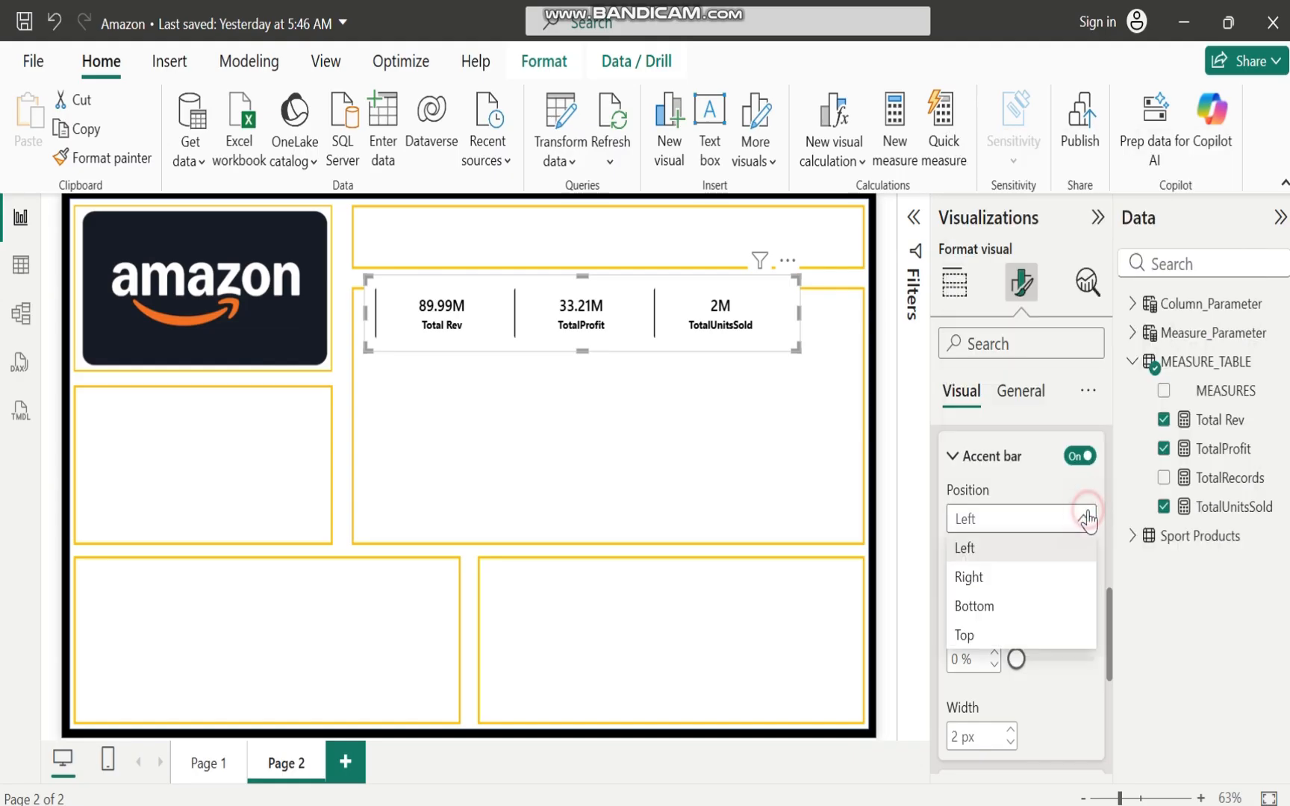
{"action": "left_click", "coordinate": [970, 577]}
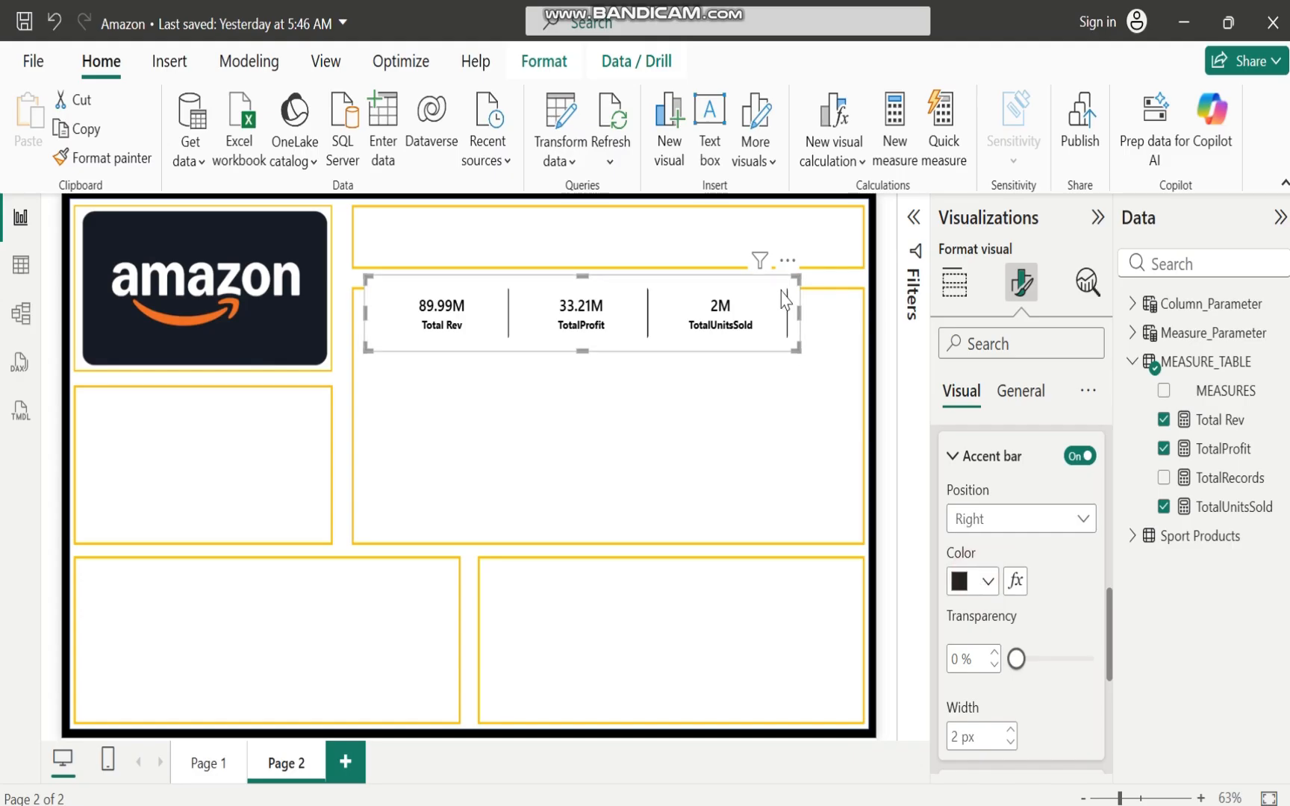
Set the accent bar of all cards to the left position with a width of 7 px
{"action": "left_click", "coordinate": [1079, 523]}
{"action": "left_click", "coordinate": [967, 550]}
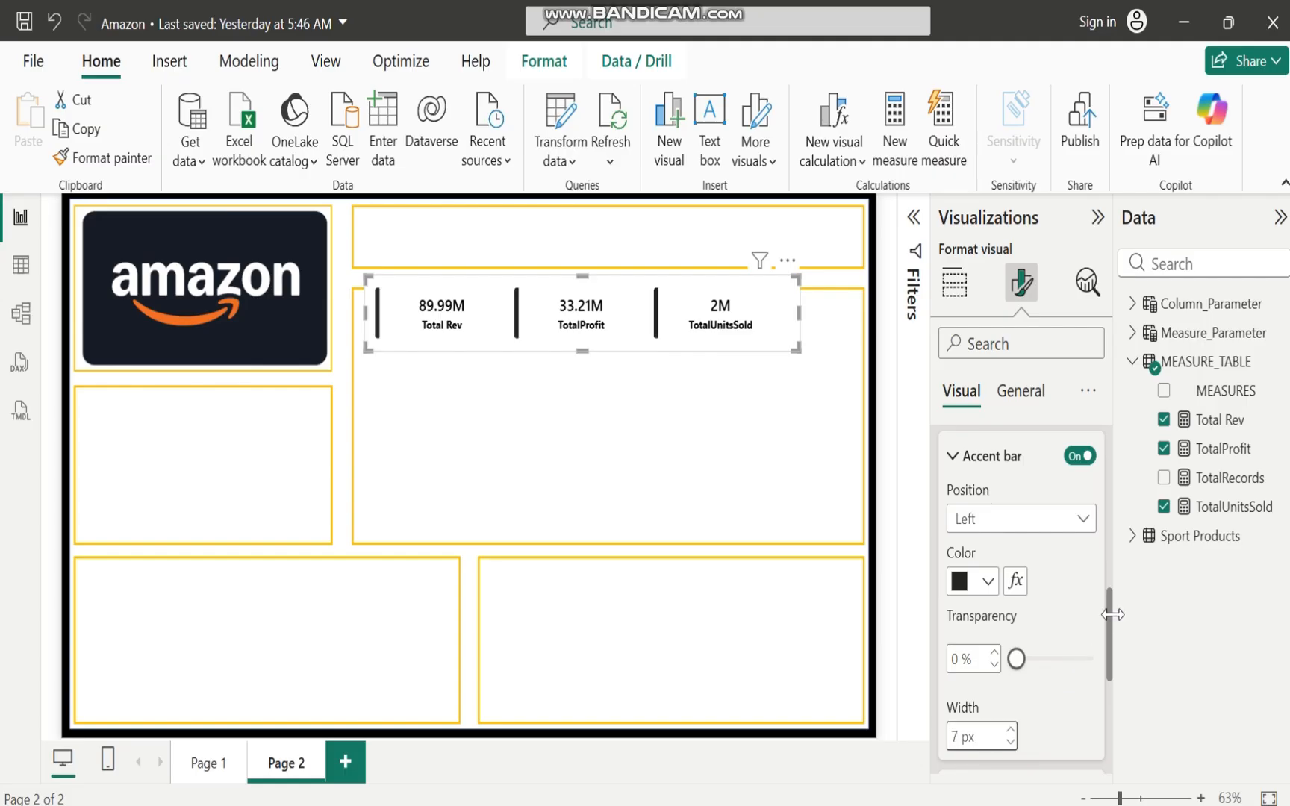
{"action": "left_click_drag", "start_coordinate": [1112, 636], "coordinate": [1116, 553]}
{"action": "scroll", "coordinate": [1116, 553], "scroll_direction": "down", "scroll_amount": 2}
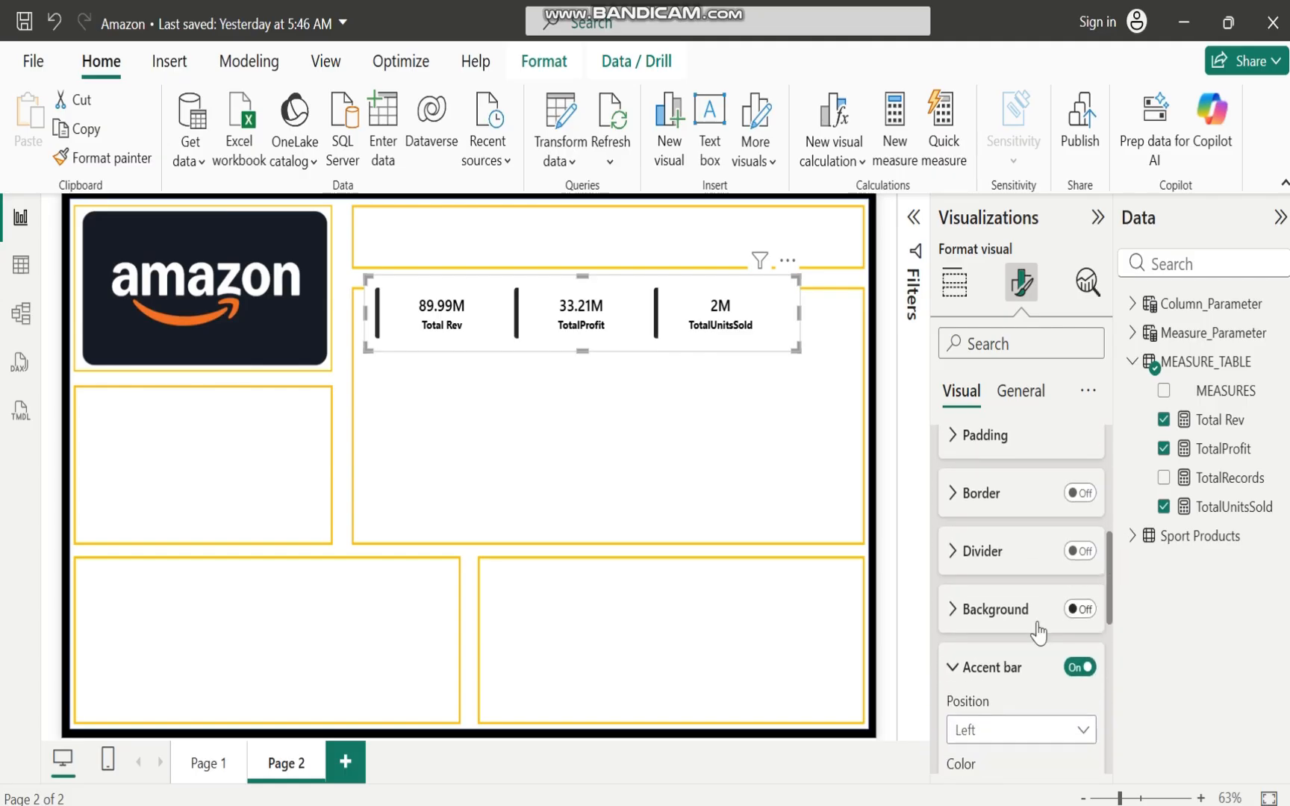
{"action": "left_click", "coordinate": [953, 667]}
{"action": "left_click_drag", "start_coordinate": [1111, 639], "coordinate": [1117, 567]}
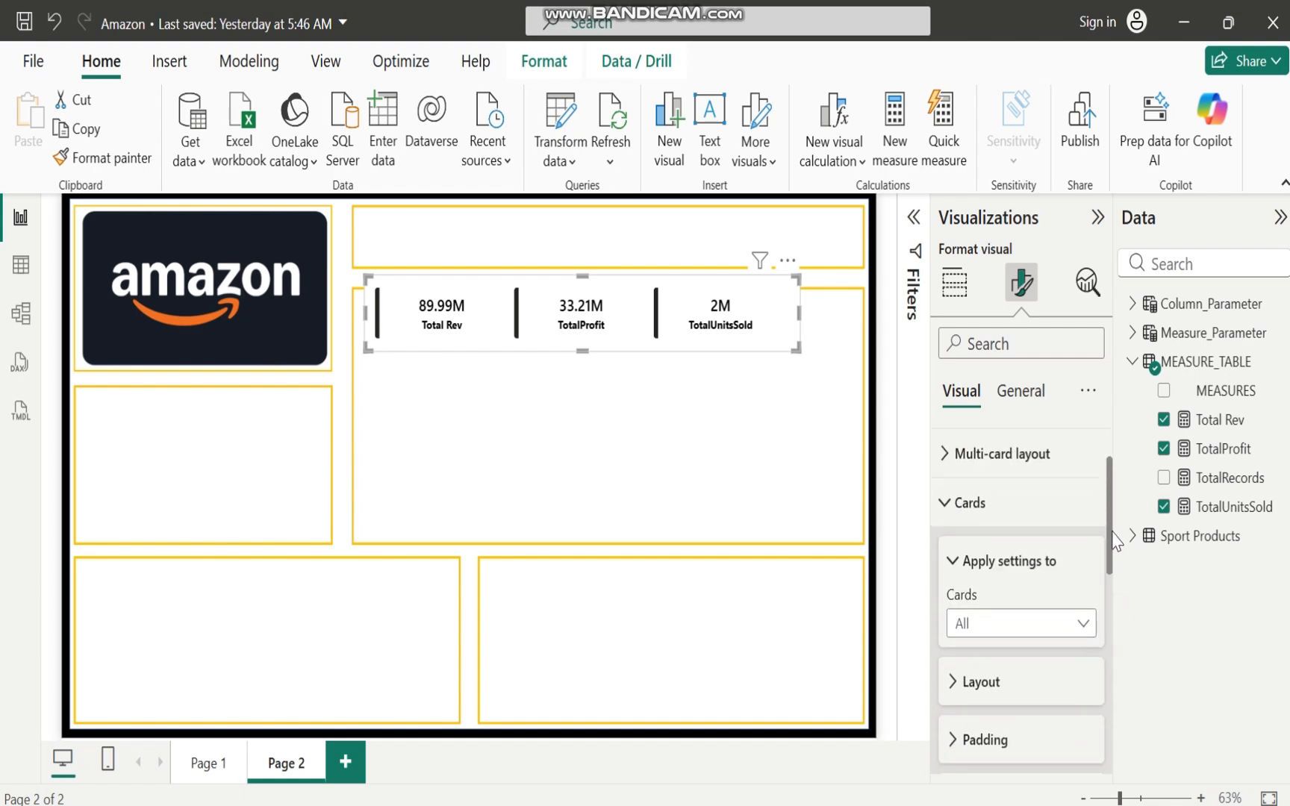
{"action": "left_click", "coordinate": [951, 501]}
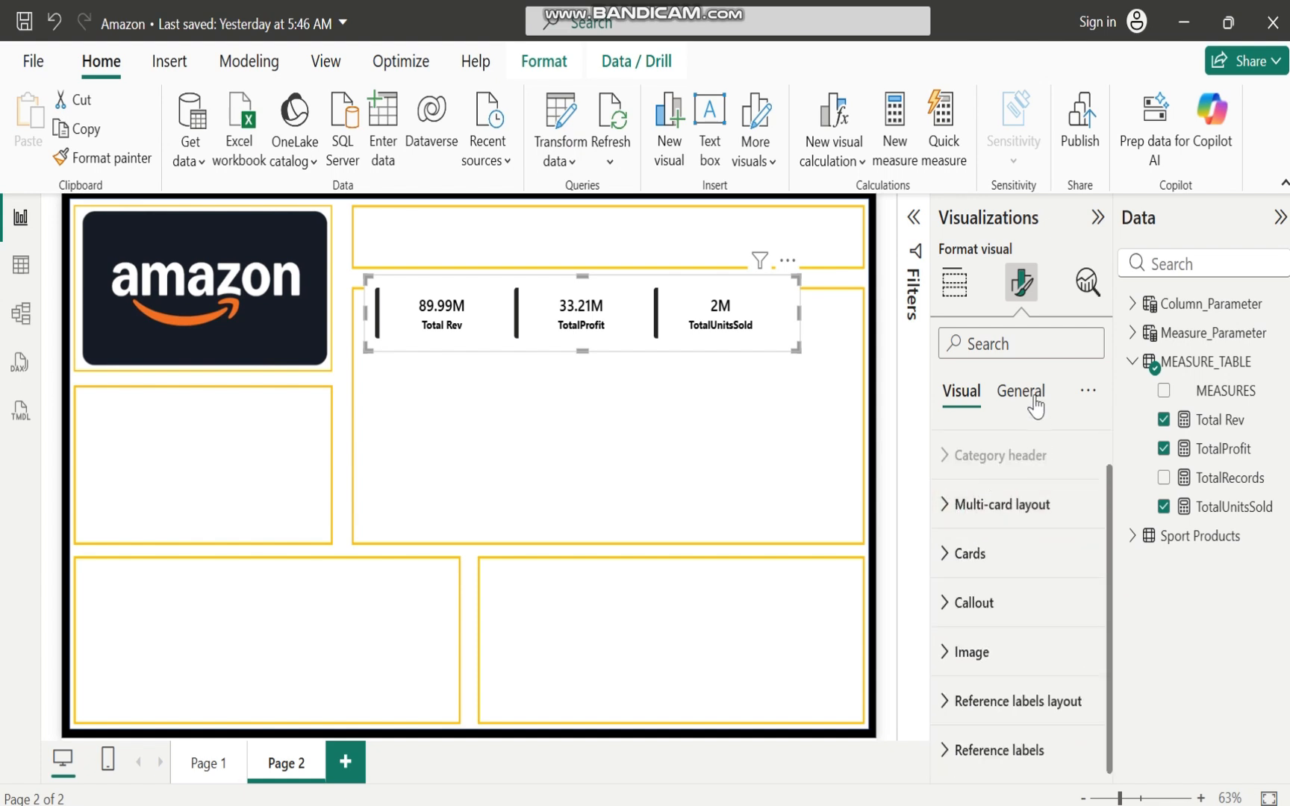
Turn off the background effect of the whole card visual
{"action": "left_click", "coordinate": [1034, 396]}
{"action": "left_click", "coordinate": [952, 544]}
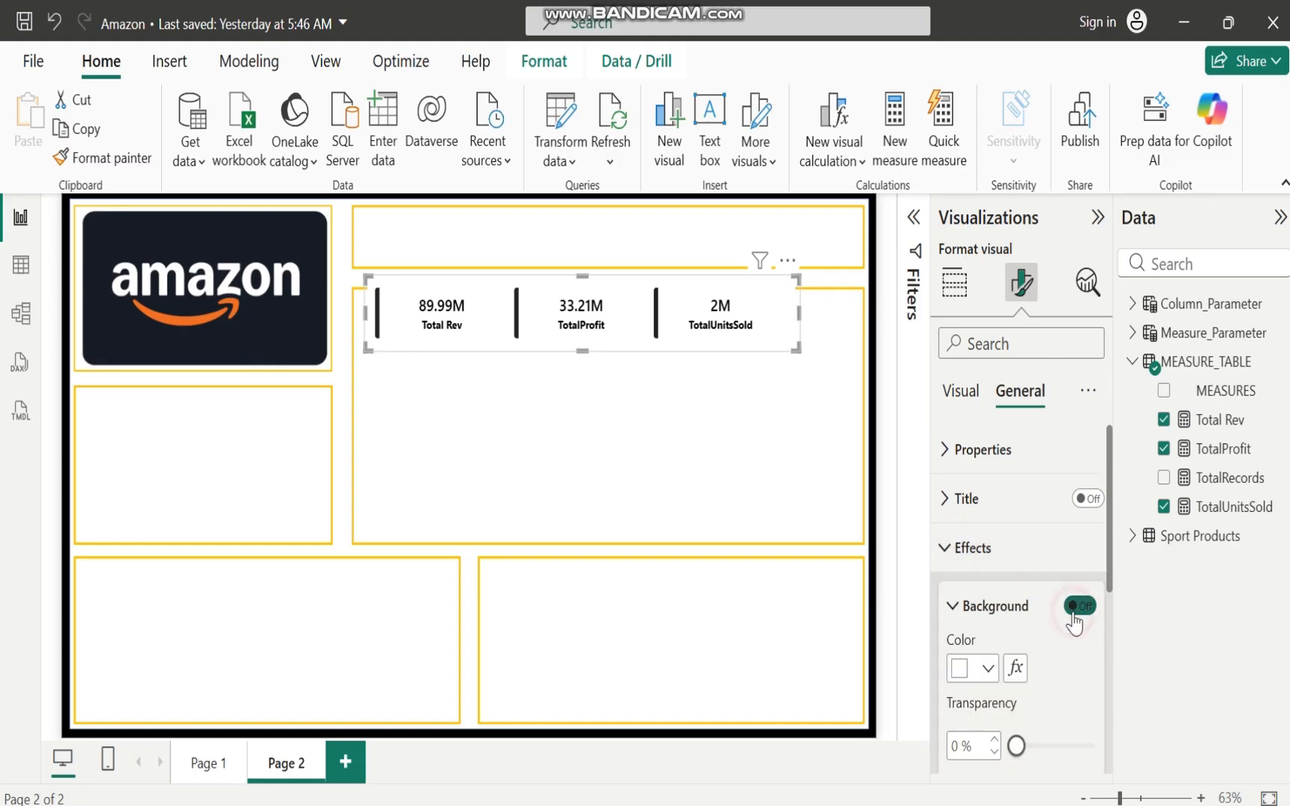
{"action": "left_click", "coordinate": [1079, 606]}
{"action": "left_click", "coordinate": [956, 549]}
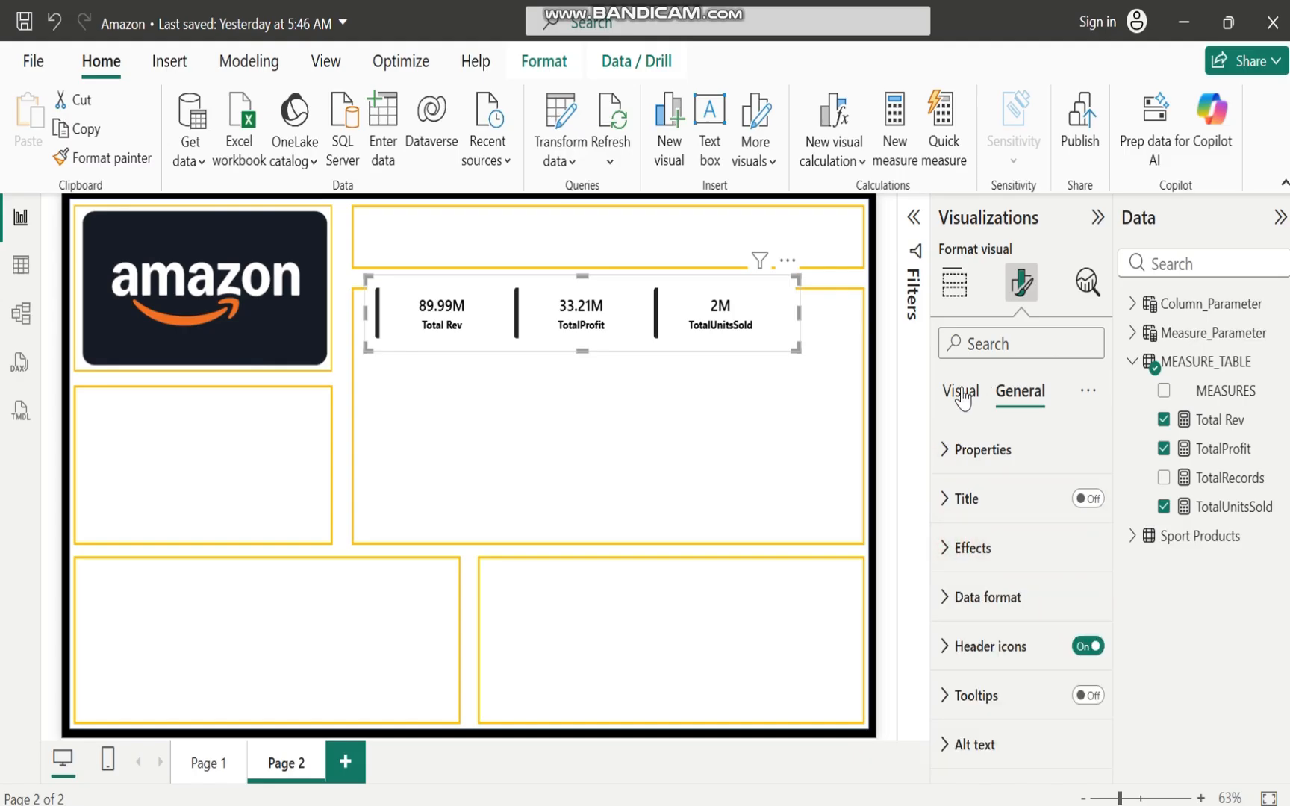
{"action": "left_click", "coordinate": [963, 394]}
{"action": "scroll", "coordinate": [1113, 520], "scroll_direction": "down", "scroll_amount": 1}
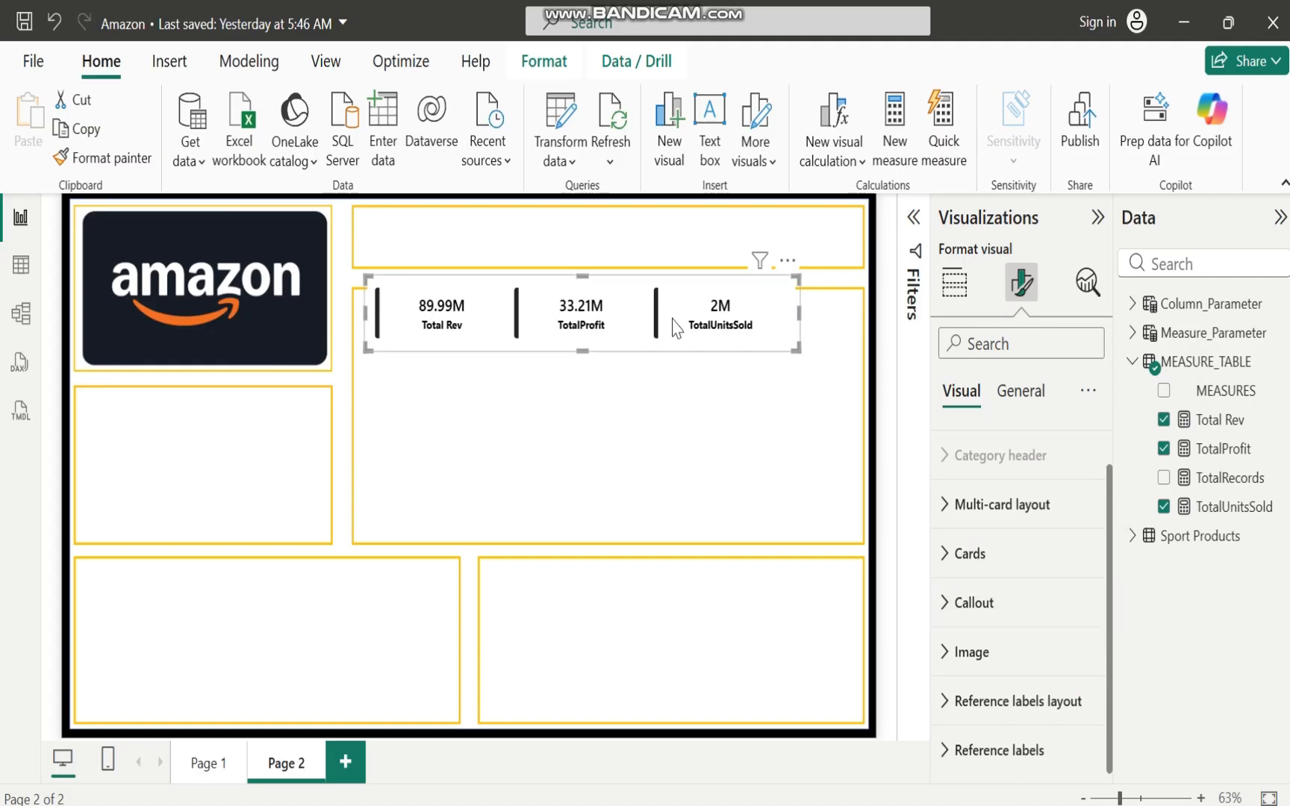
Move the card visual into the empty frame beside the Amazon logo and stretch it to the frame's full width
{"action": "left_click_drag", "start_coordinate": [587, 332], "coordinate": [637, 247]}
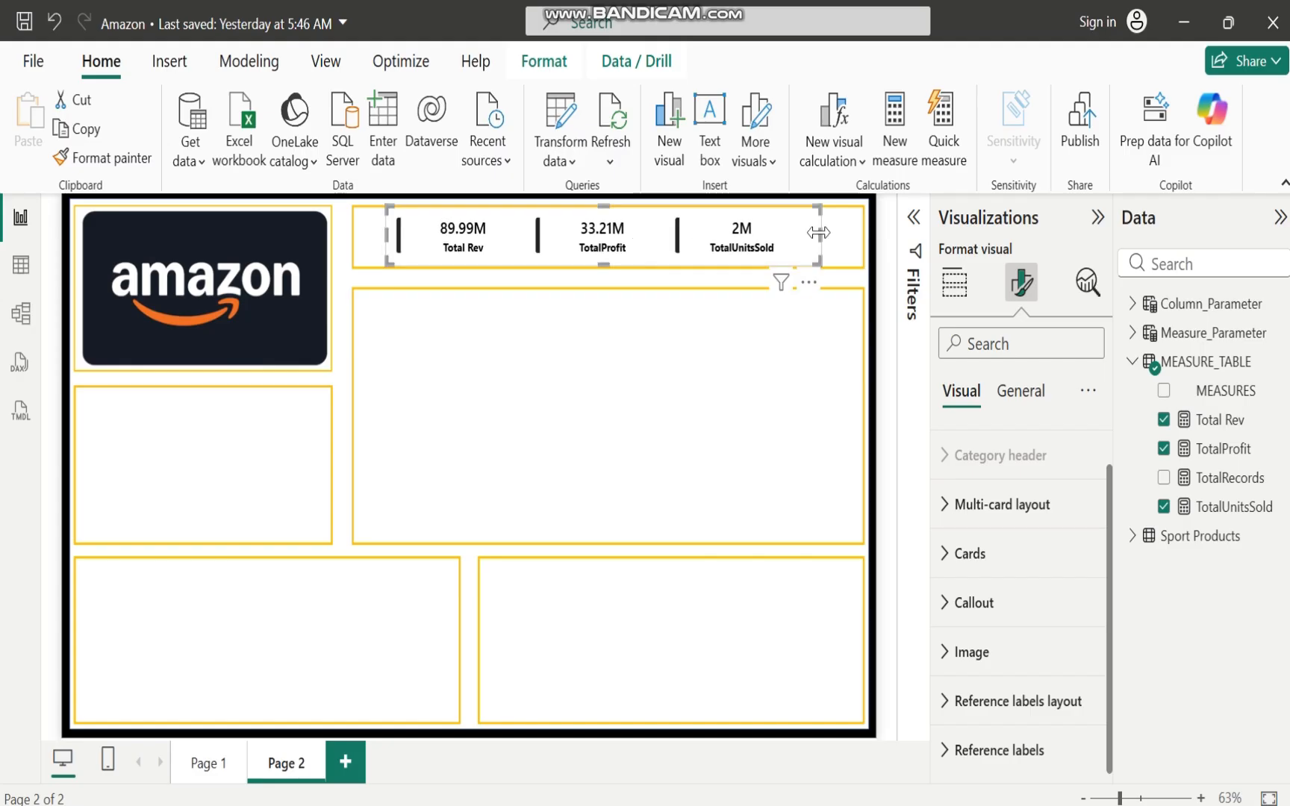
{"action": "left_click_drag", "start_coordinate": [819, 233], "coordinate": [924, 243]}
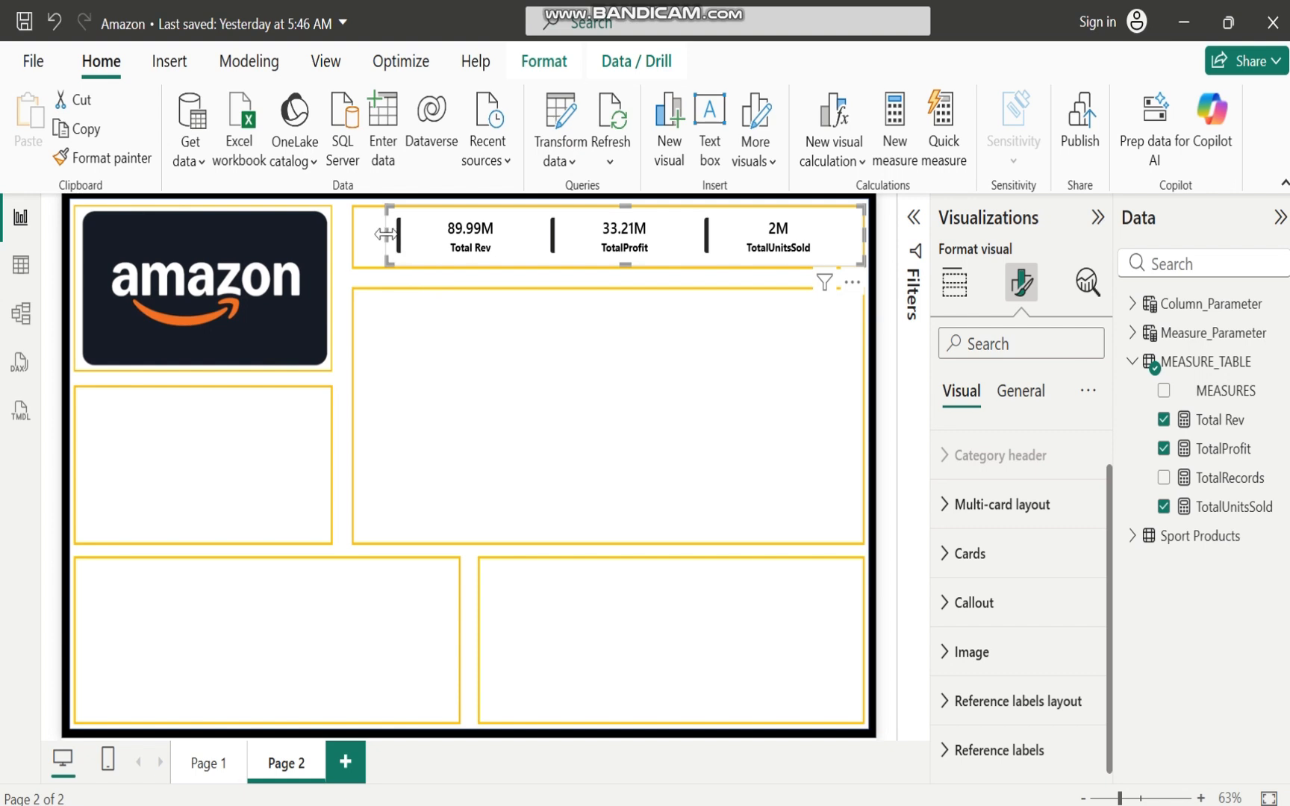
{"action": "left_click_drag", "start_coordinate": [386, 233], "coordinate": [356, 233]}
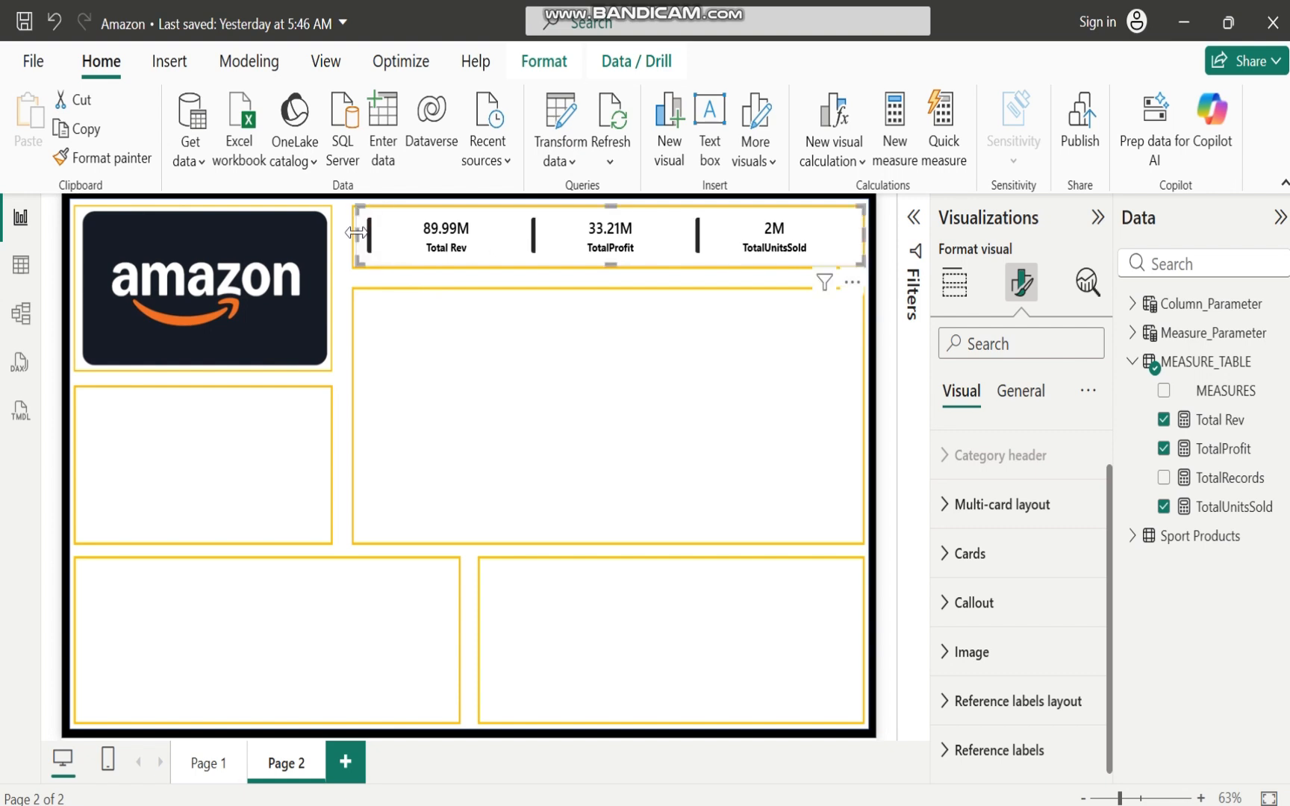
{"action": "left_click", "coordinate": [495, 349]}
Apply the card visual's callout settings to Total Rev only and turn on its callout image
{"action": "left_click", "coordinate": [579, 243]}
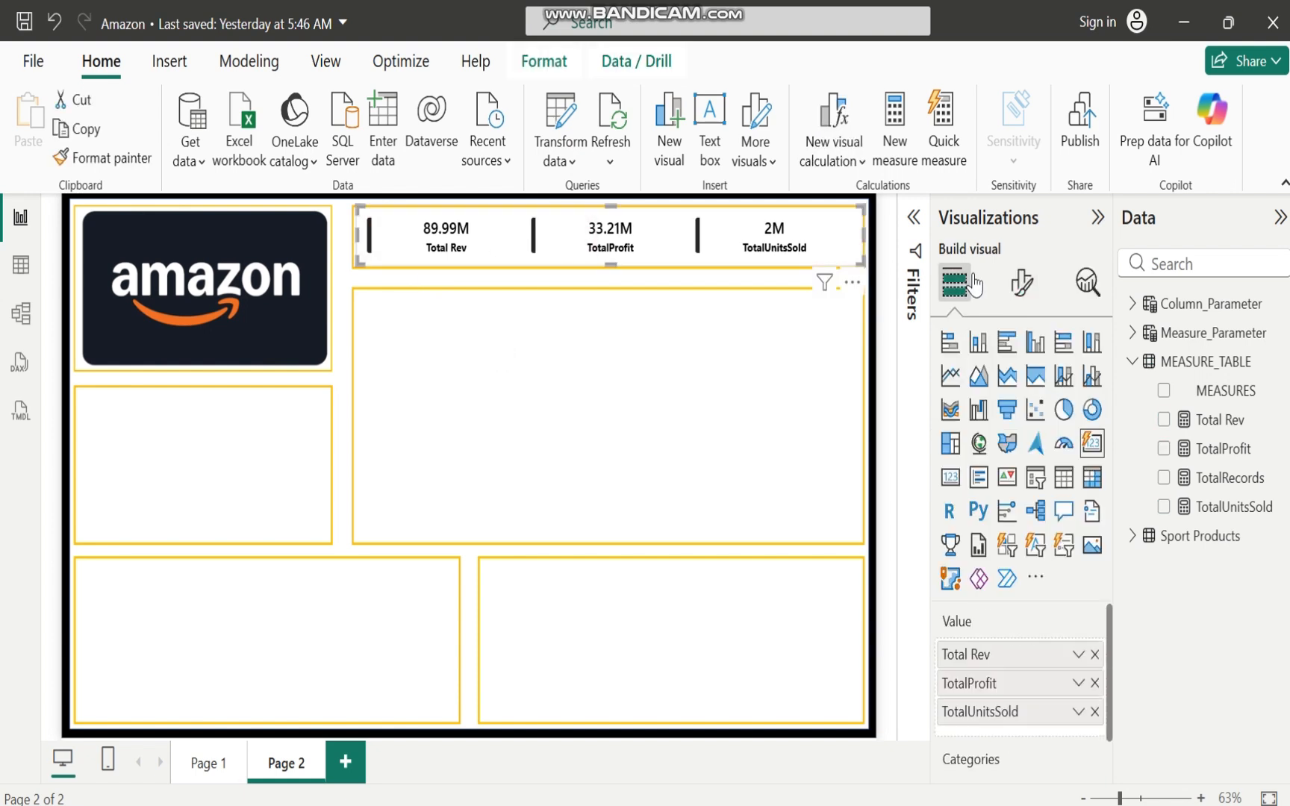
{"action": "left_click", "coordinate": [1011, 287]}
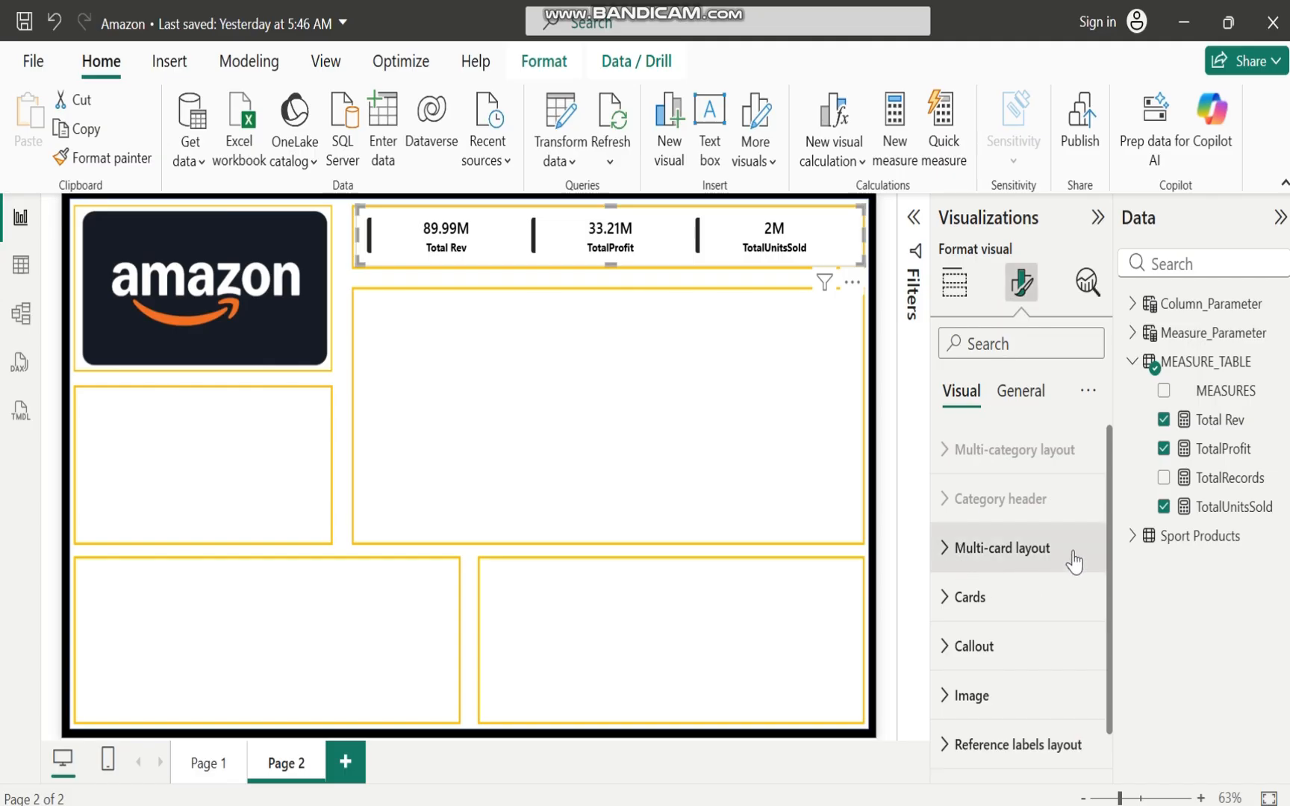
{"action": "scroll", "coordinate": [1112, 516], "scroll_direction": "down", "scroll_amount": 1}
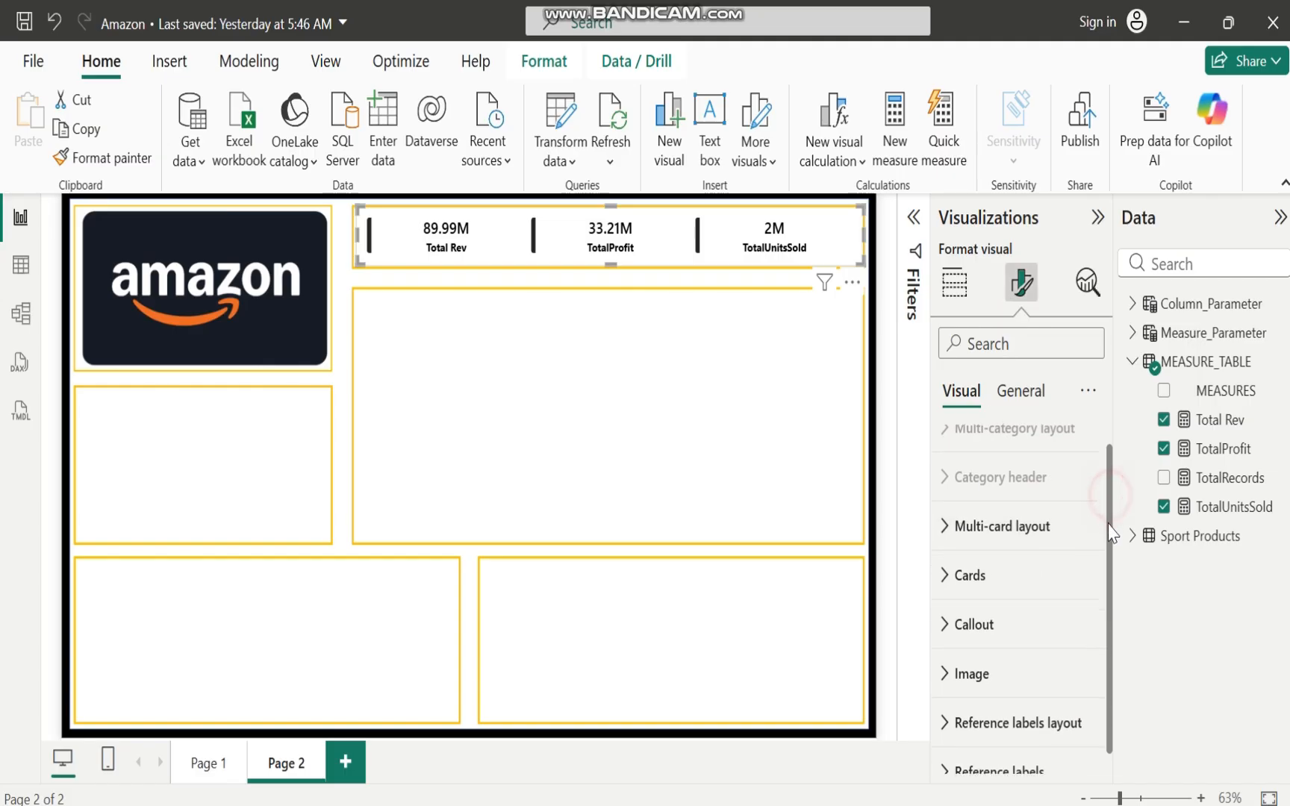
{"action": "left_click", "coordinate": [950, 605]}
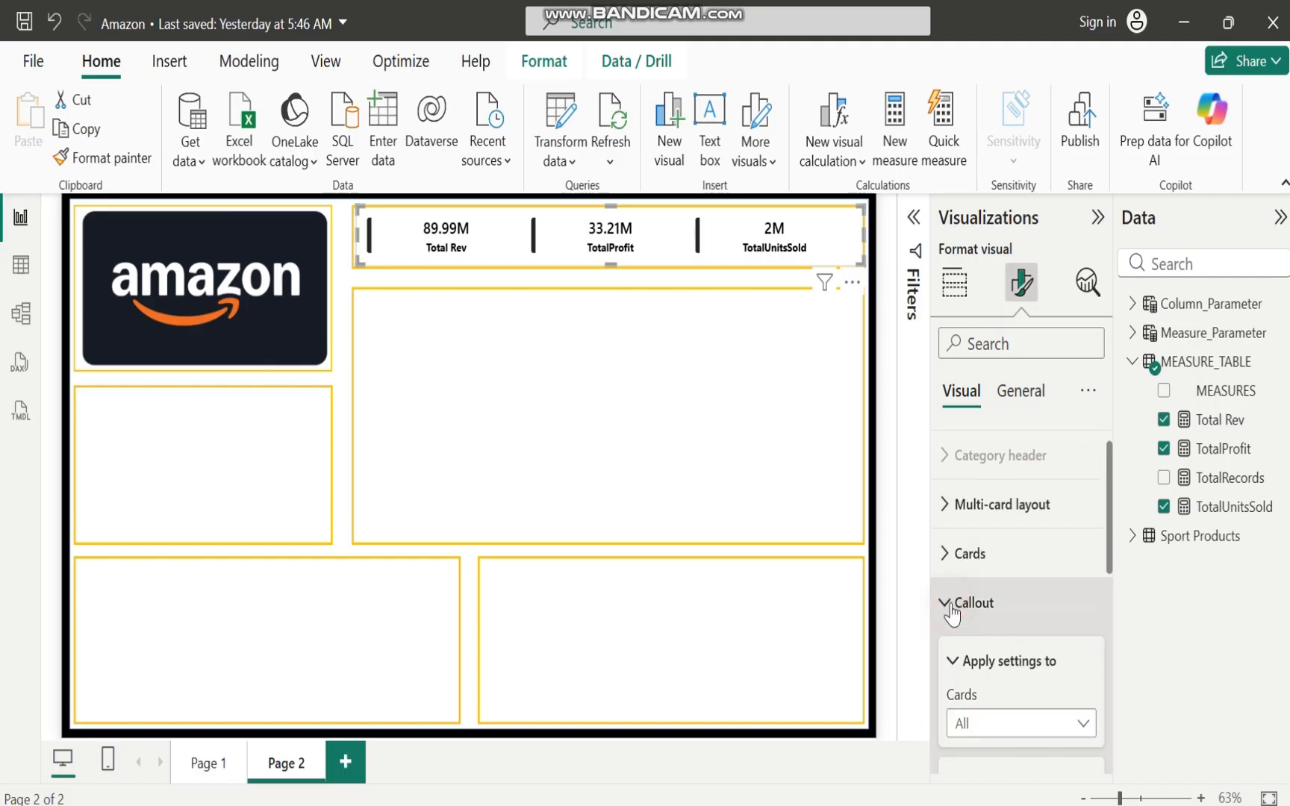
{"action": "left_click", "coordinate": [1113, 517]}
{"action": "left_click_drag", "start_coordinate": [1112, 516], "coordinate": [1117, 590]}
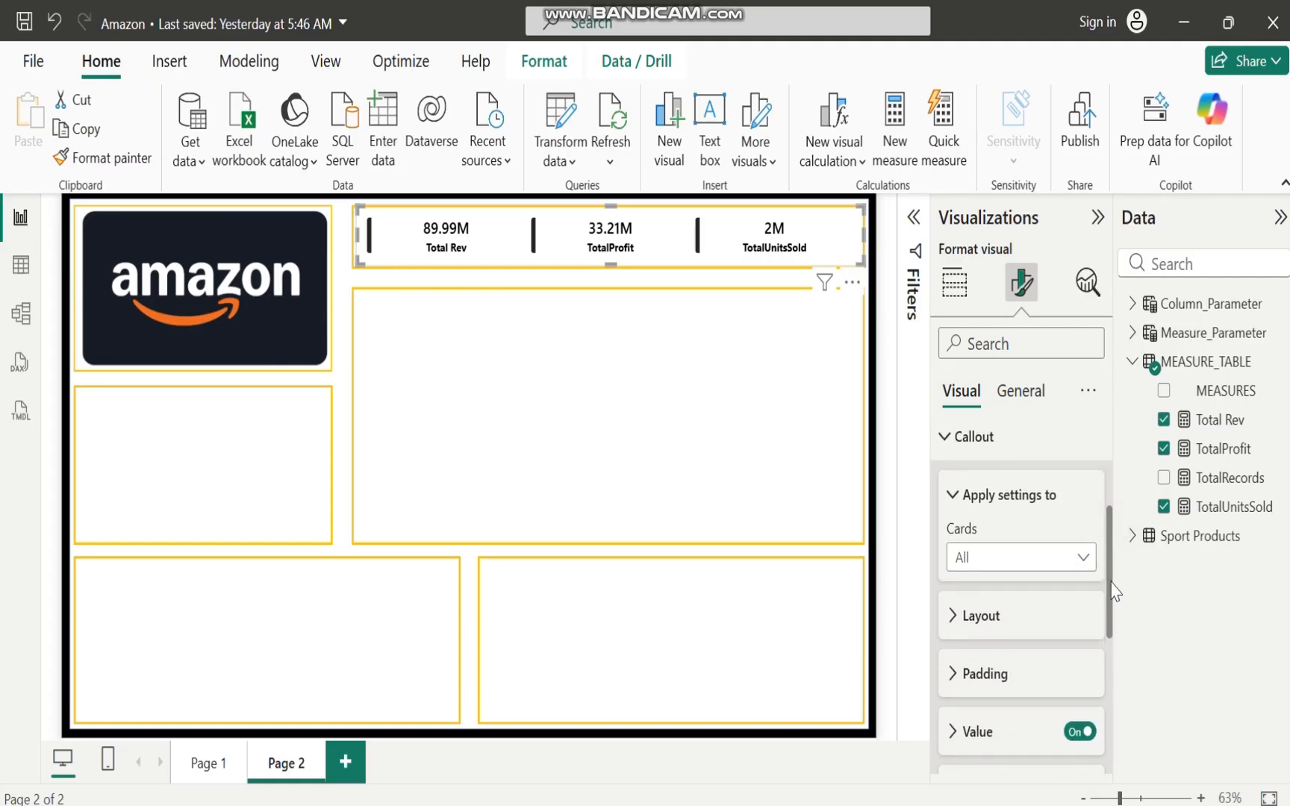
{"action": "left_click", "coordinate": [1088, 557]}
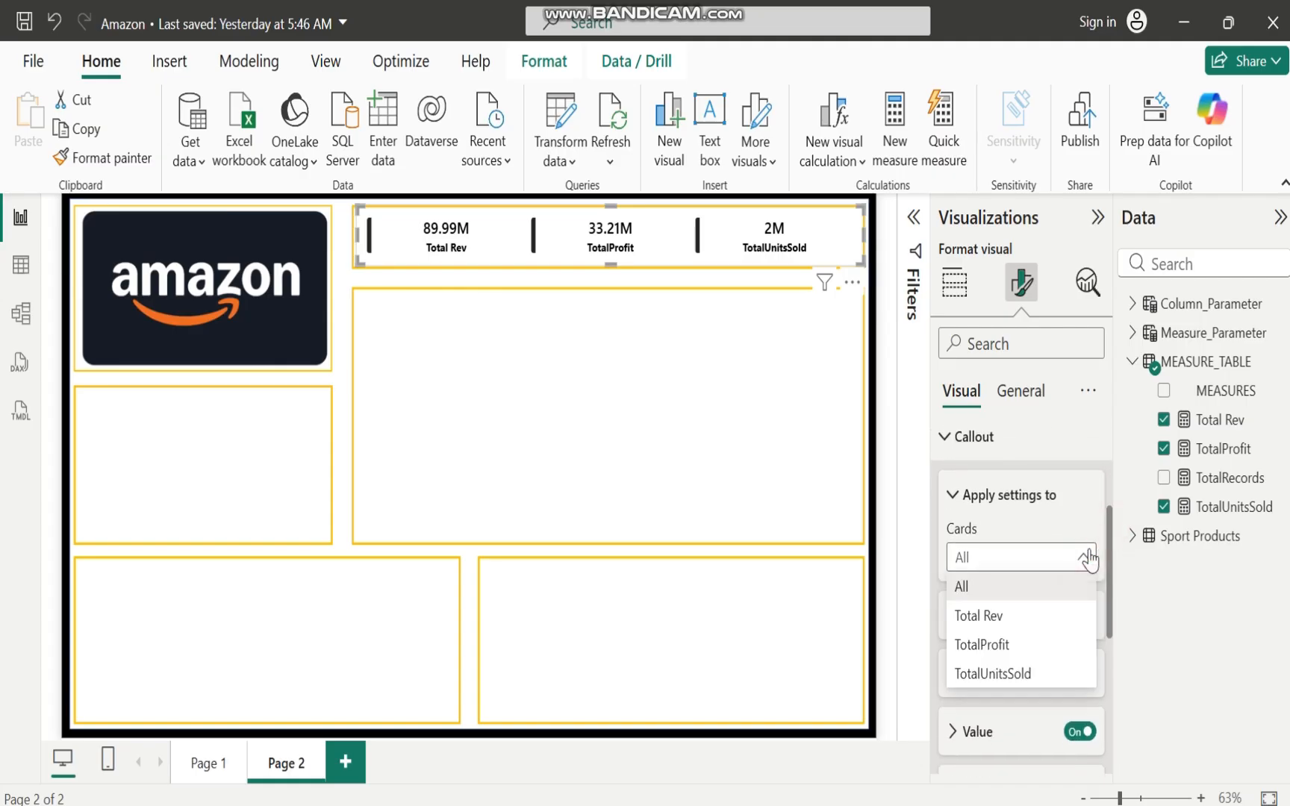
{"action": "left_click", "coordinate": [985, 616]}
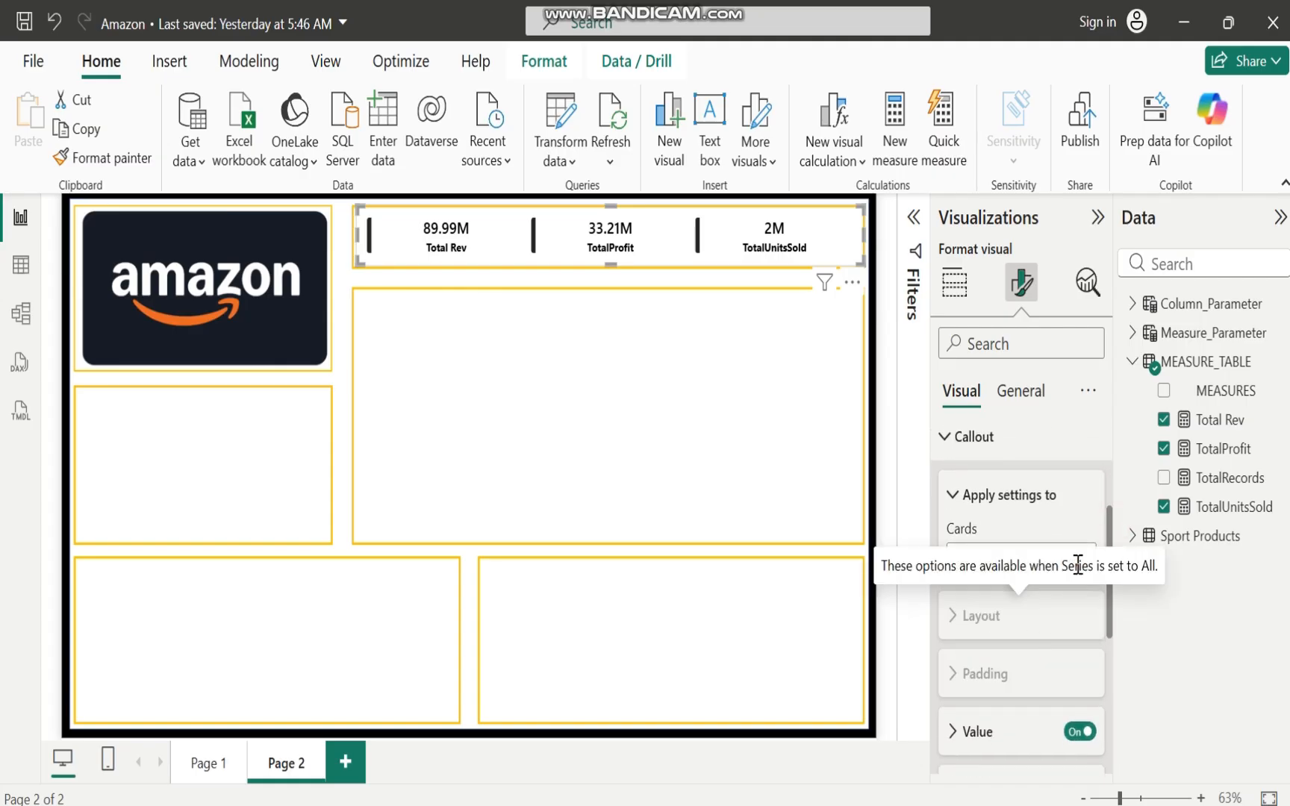
{"action": "left_click_drag", "start_coordinate": [1111, 522], "coordinate": [1111, 619]}
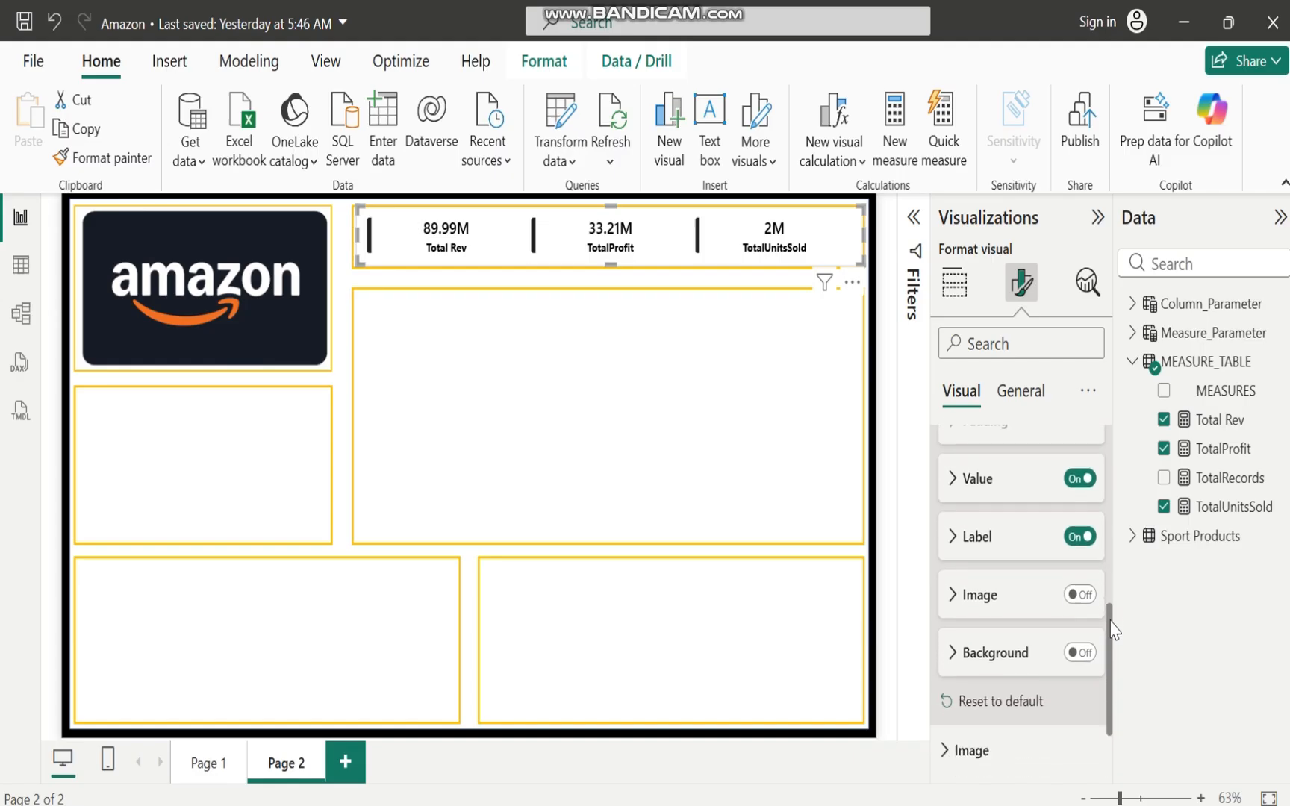
{"action": "left_click", "coordinate": [1087, 596]}
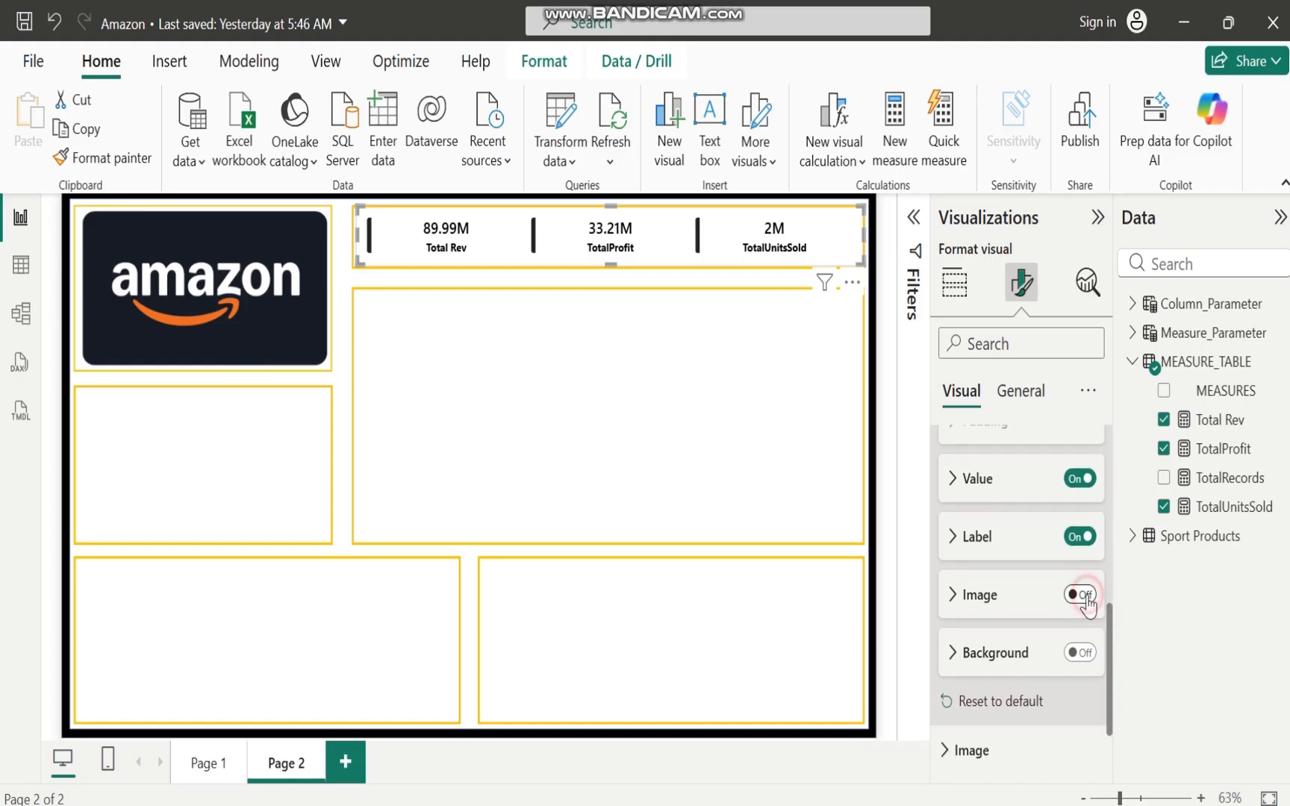
{"action": "left_click", "coordinate": [954, 595]}
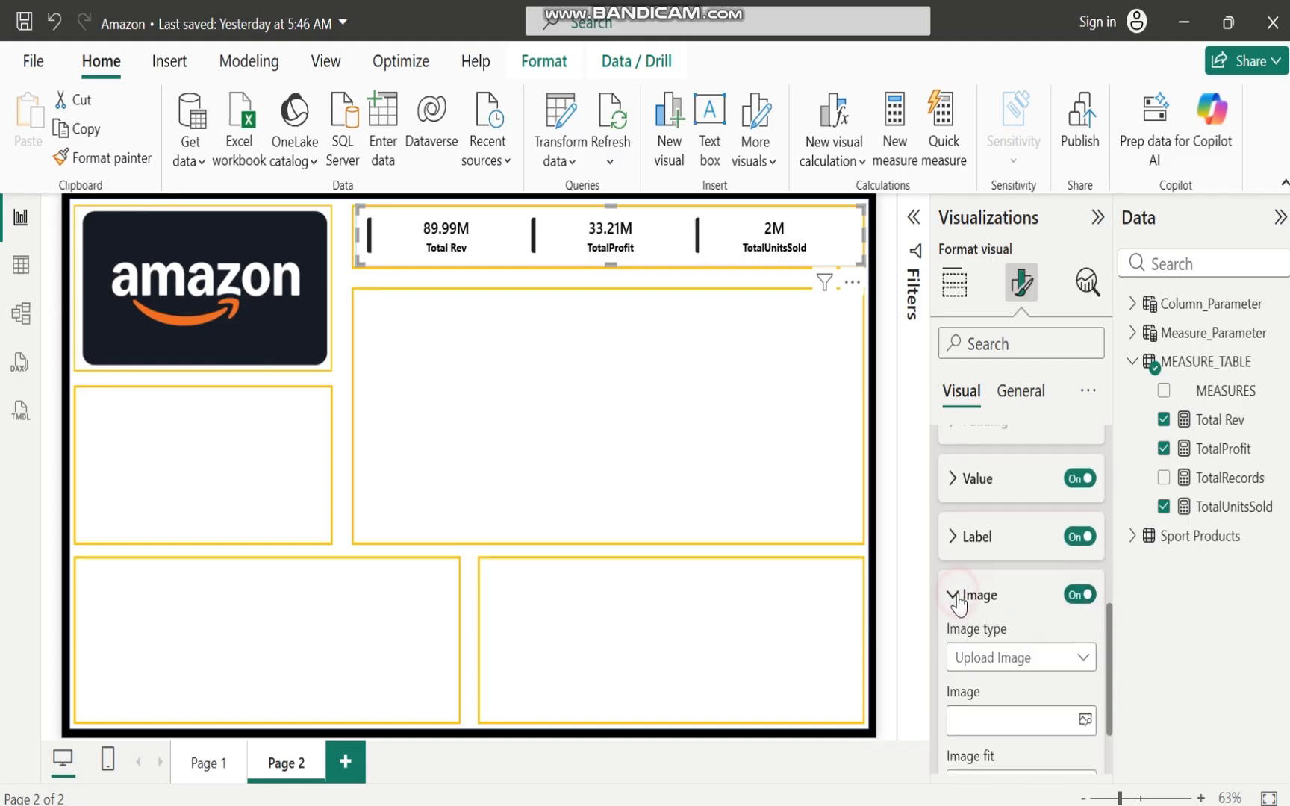
Upload revenue-removebg-preview from the PROJECT PICTURES folder in Downloads as the Total Rev callout image
{"action": "left_click", "coordinate": [1086, 720]}
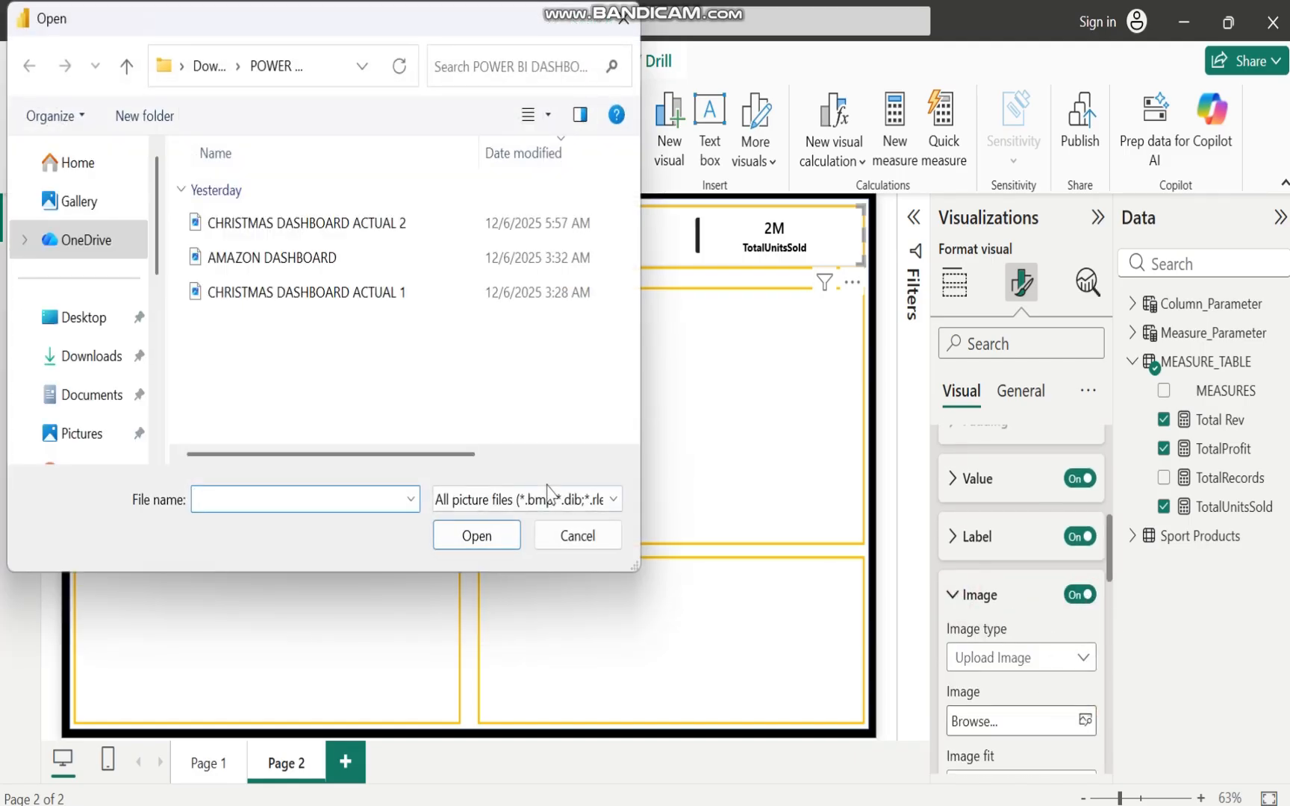
{"action": "left_click", "coordinate": [91, 355]}
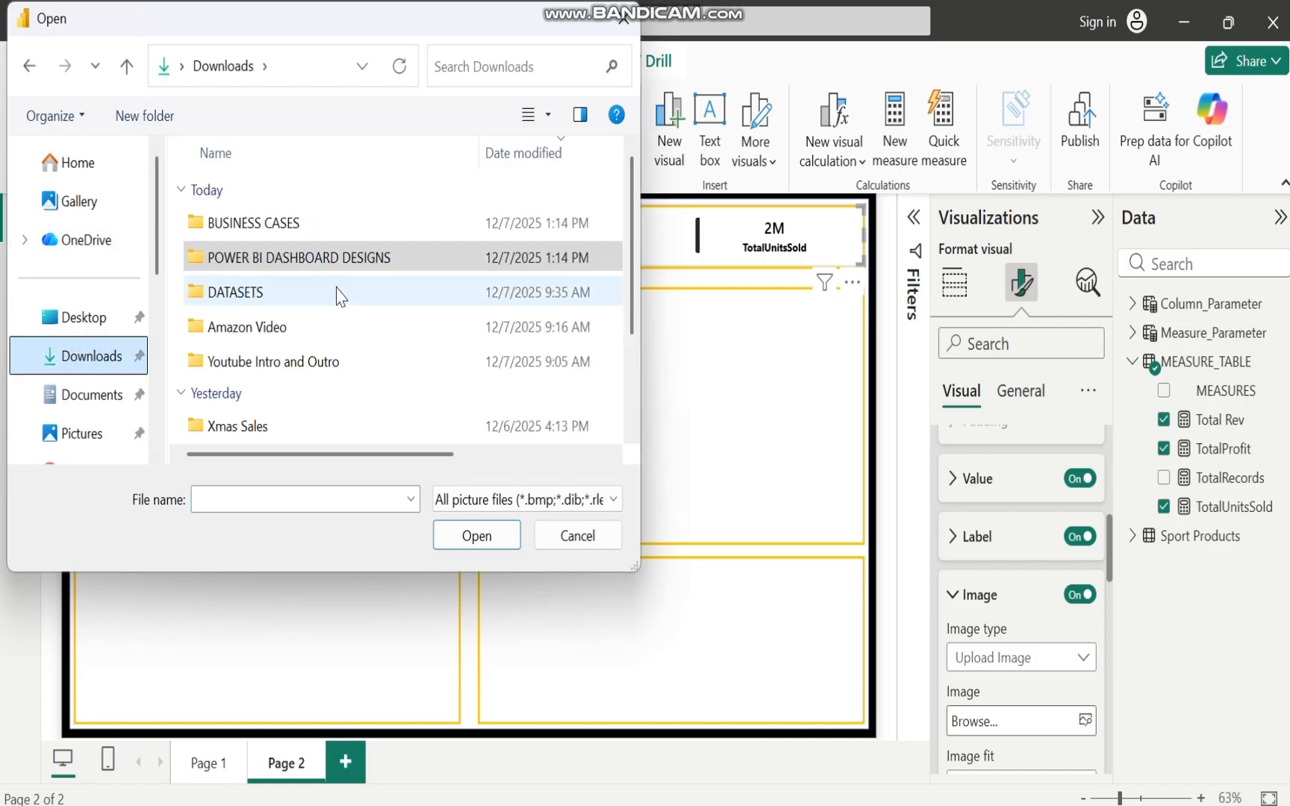
{"action": "double_click", "coordinate": [263, 338]}
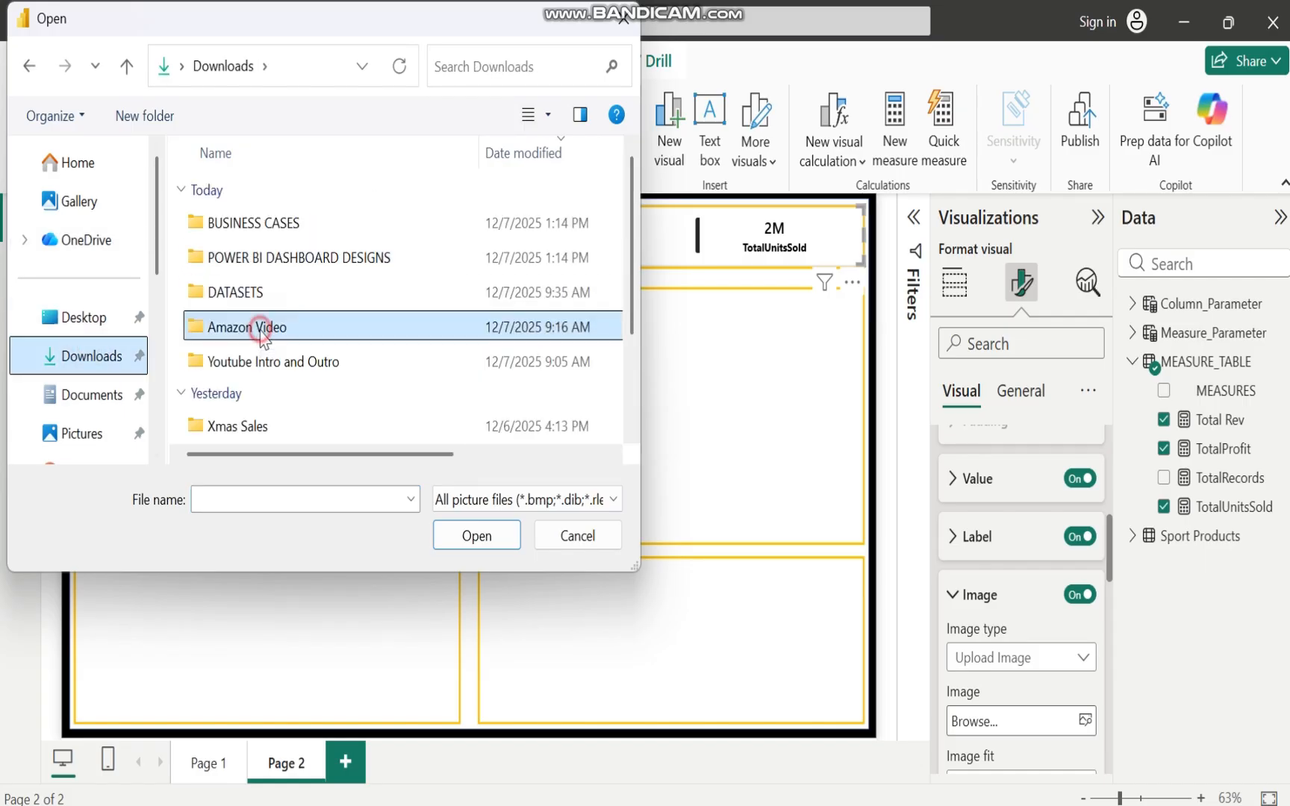
{"action": "left_click", "coordinate": [29, 66]}
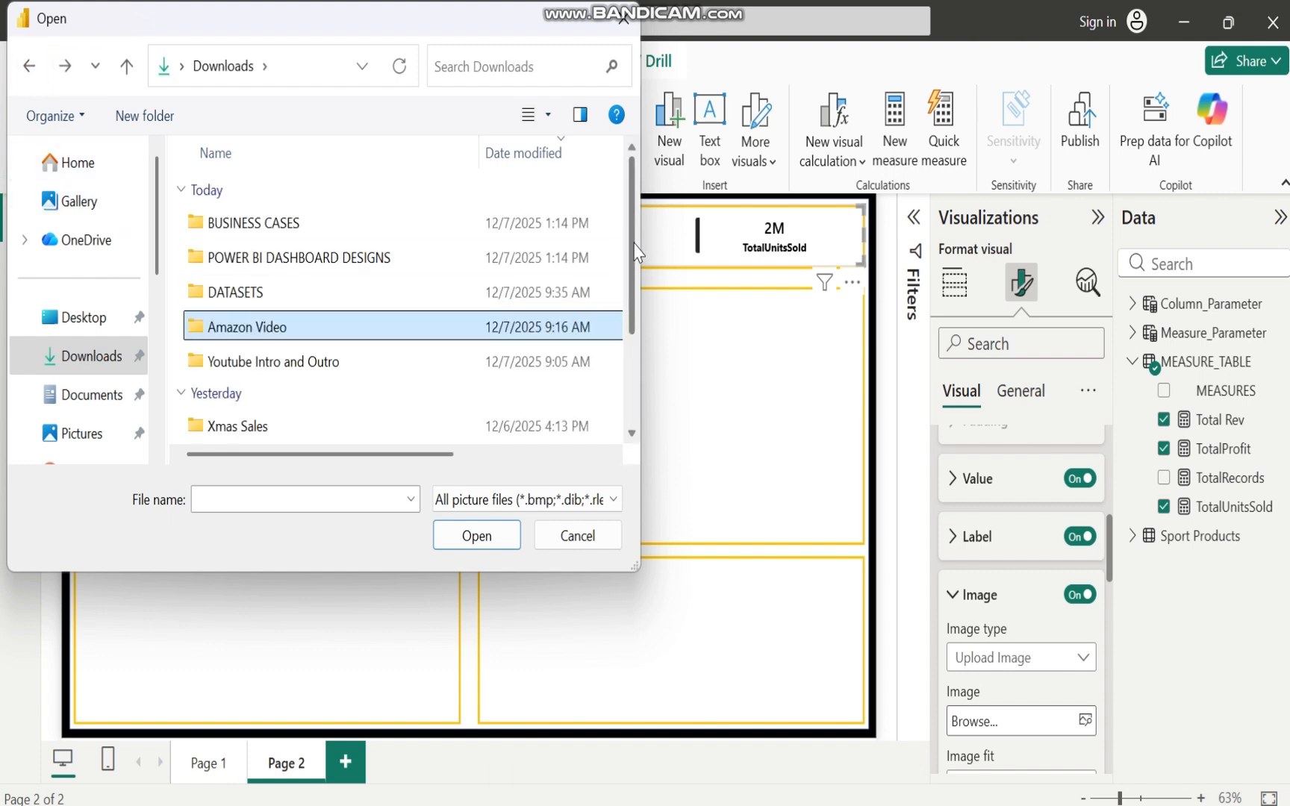
{"action": "scroll", "coordinate": [636, 253], "scroll_direction": "down", "scroll_amount": 3}
{"action": "left_click", "coordinate": [291, 322]}
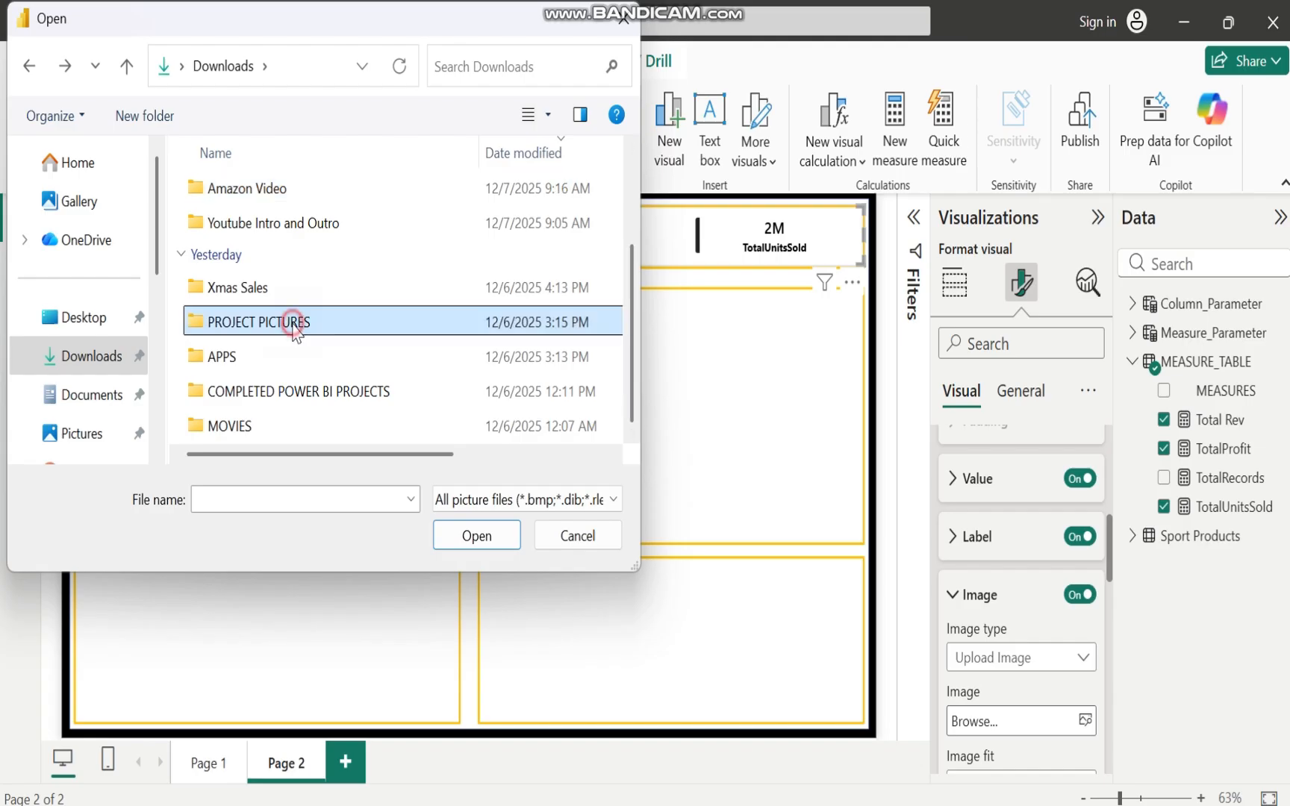
{"action": "double_click", "coordinate": [293, 323]}
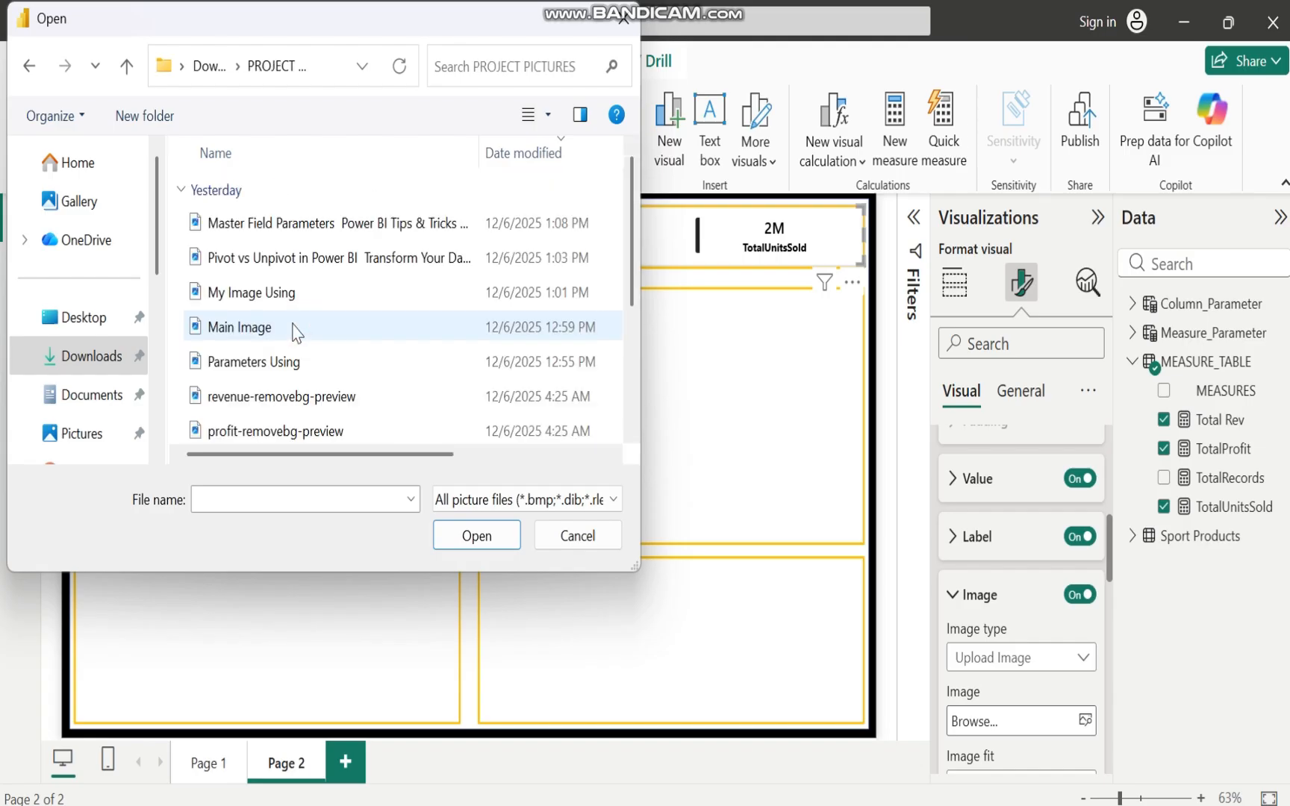
{"action": "left_click", "coordinate": [254, 399]}
{"action": "left_click", "coordinate": [450, 538]}
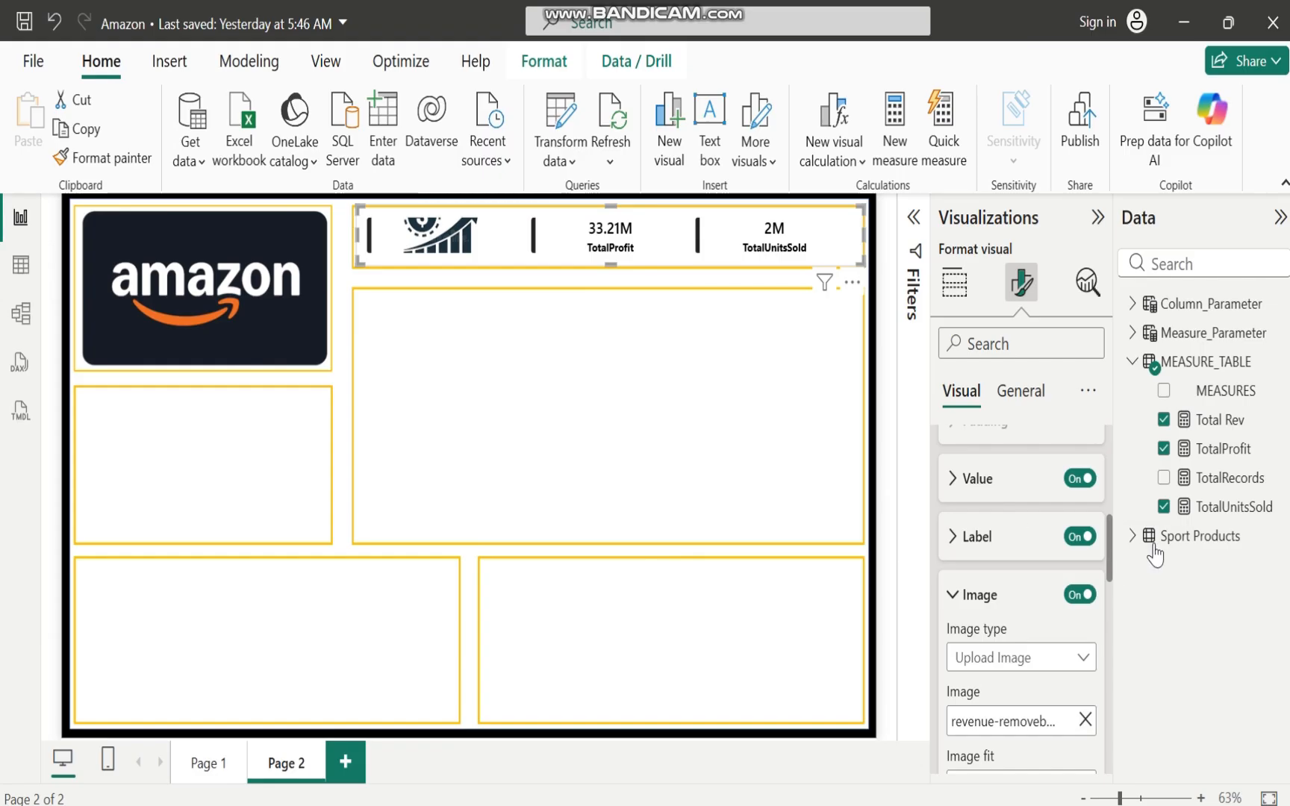
Set the image fit of the Total Rev callout image to Fit
{"action": "left_click_drag", "start_coordinate": [1112, 551], "coordinate": [1112, 602]}
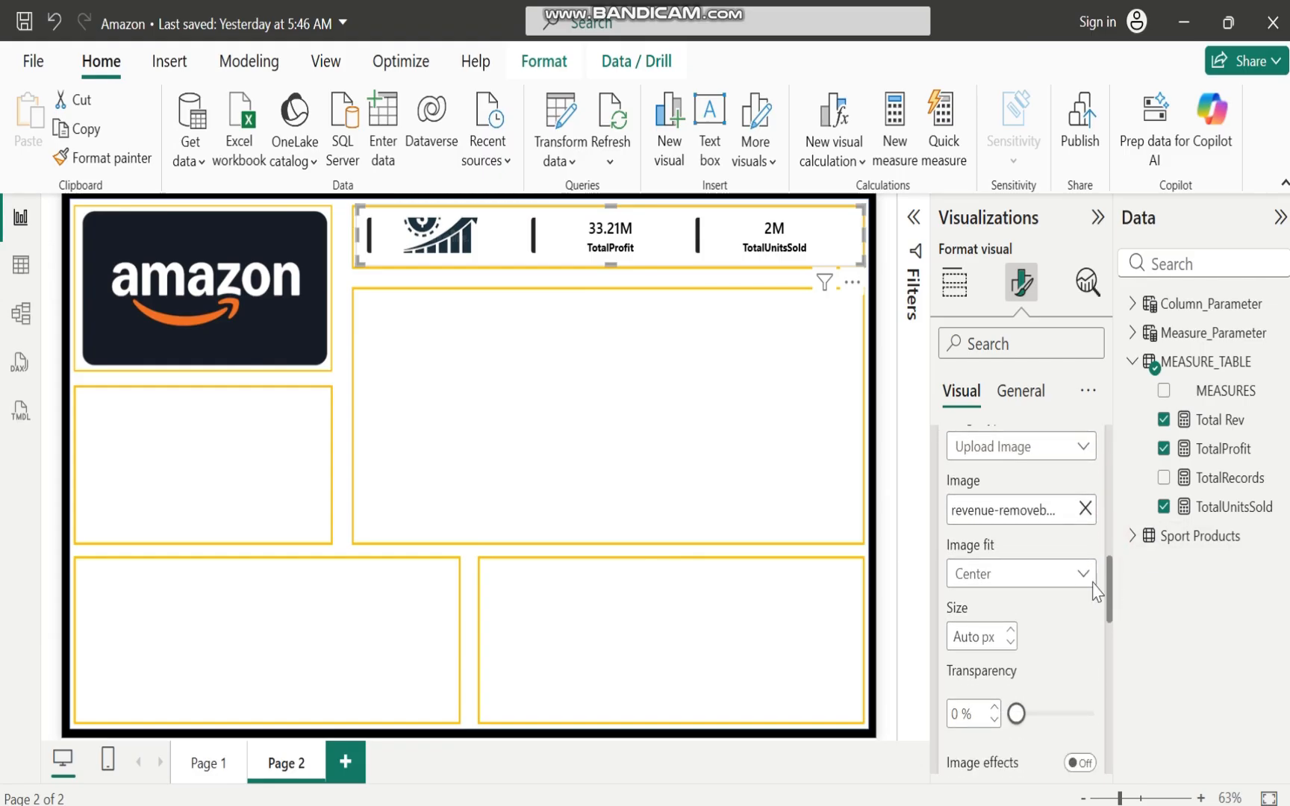
{"action": "left_click", "coordinate": [1084, 578]}
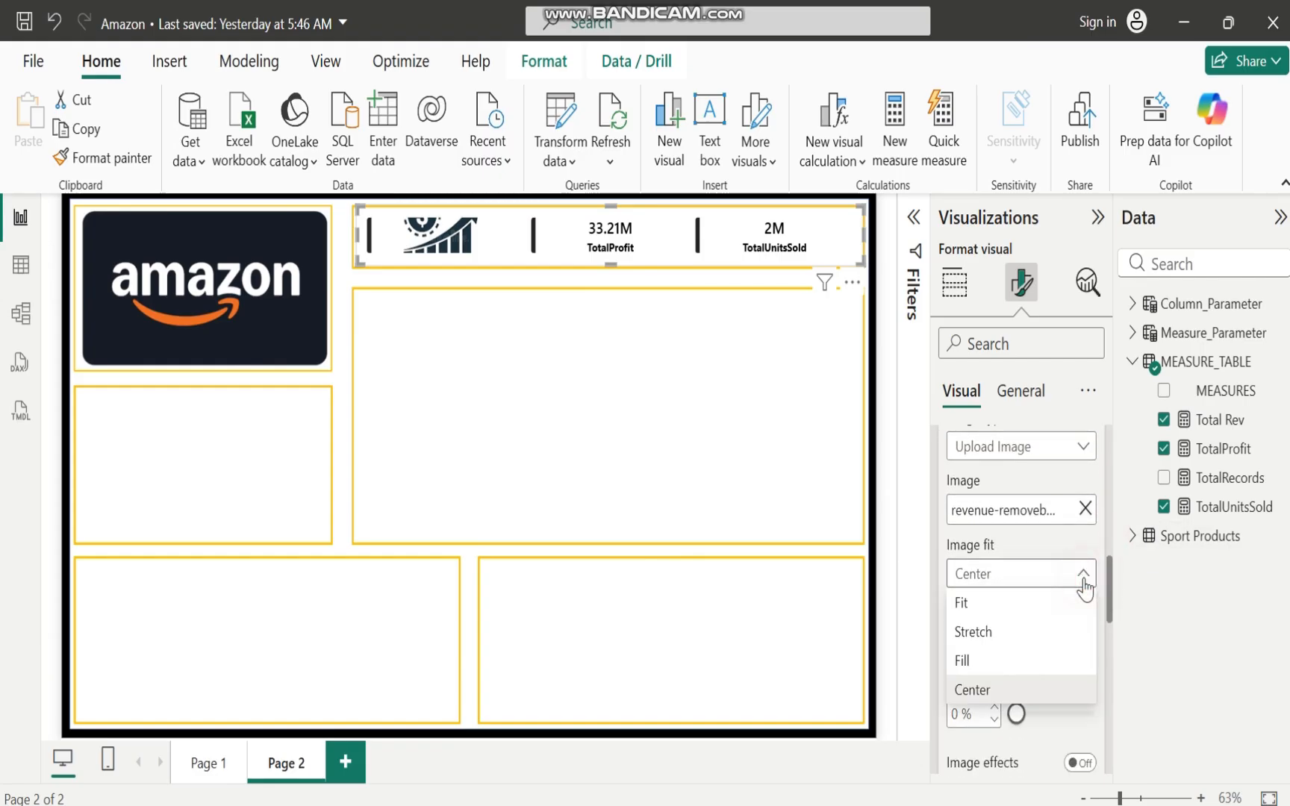
{"action": "left_click", "coordinate": [981, 606]}
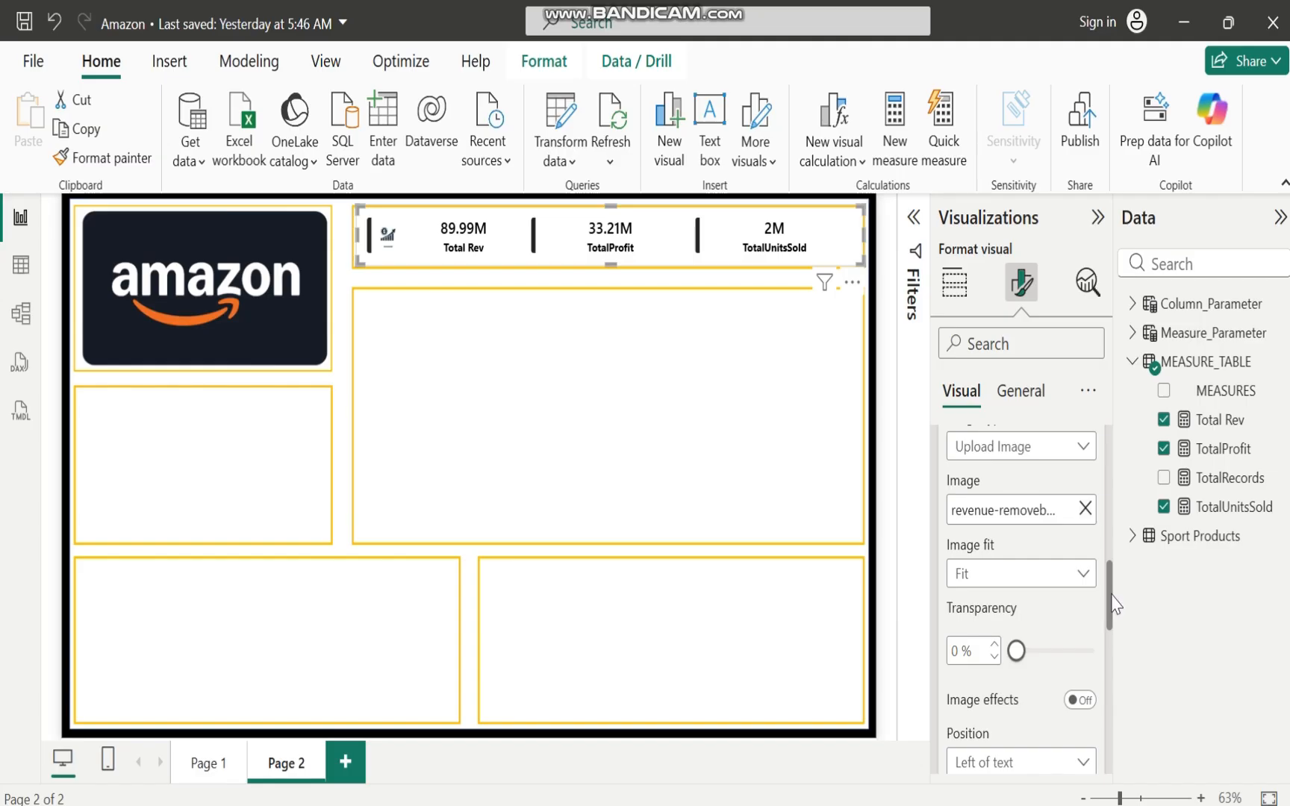
{"action": "mouse_move", "coordinate": [1114, 603]}
{"action": "left_mouse_down"}
{"action": "mouse_move", "coordinate": [1114, 636]}
{"action": "mouse_move", "coordinate": [1109, 624]}
{"action": "left_mouse_up"}
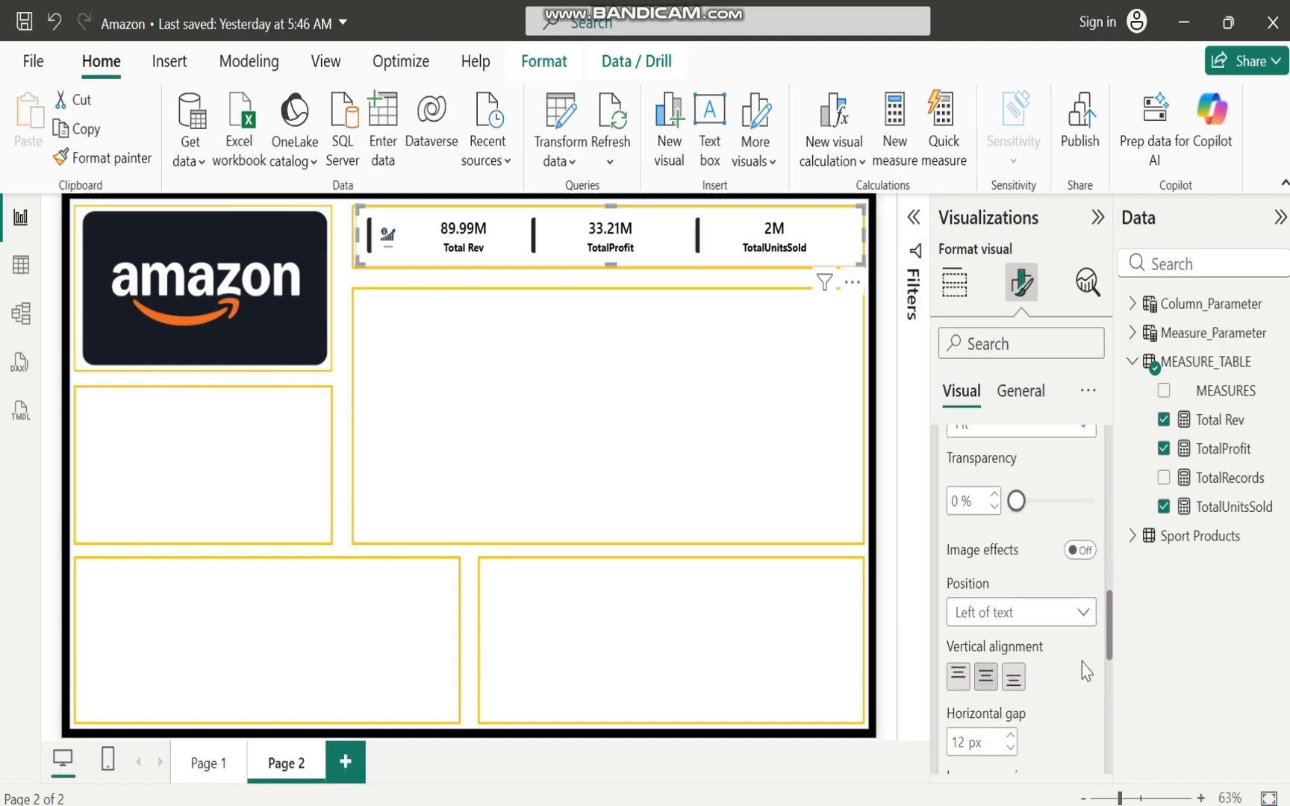
Set the horizontal gap of the Total Rev callout image to 11 px
{"action": "left_click", "coordinate": [1012, 738]}
{"action": "left_click", "coordinate": [1013, 738]}
{"action": "left_click", "coordinate": [1013, 738]}
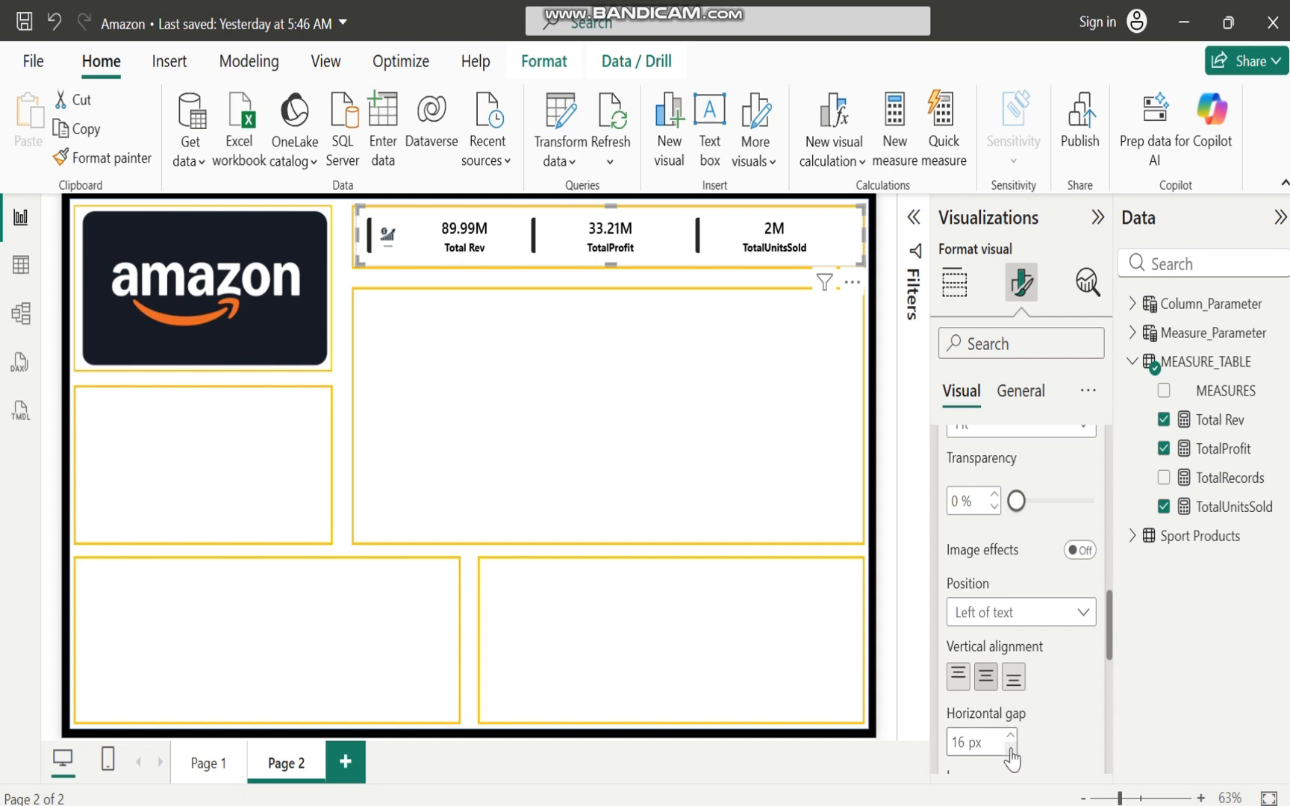
{"action": "double_click", "coordinate": [1011, 748]}
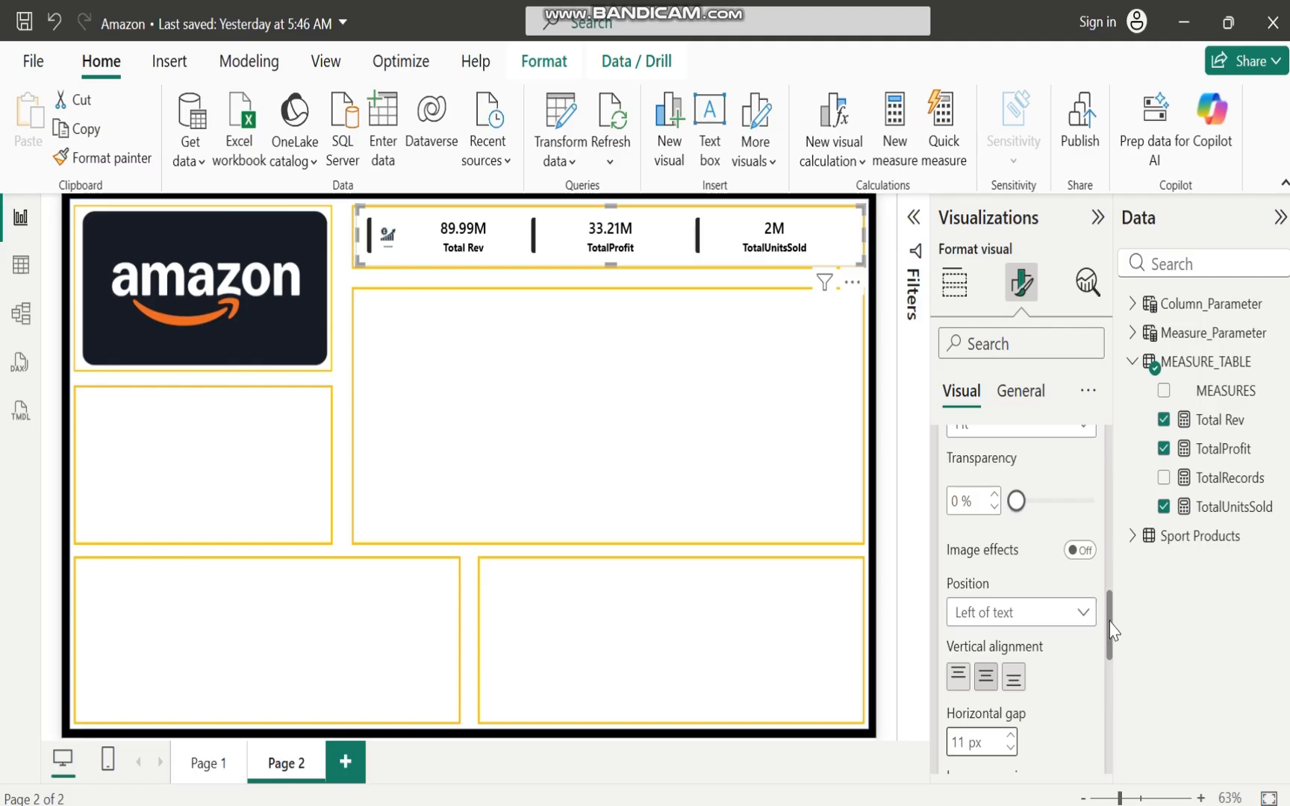
Set the Total Rev image area size to 30 % and extend the card visual slightly downward
{"action": "left_click_drag", "start_coordinate": [1112, 631], "coordinate": [1108, 680]}
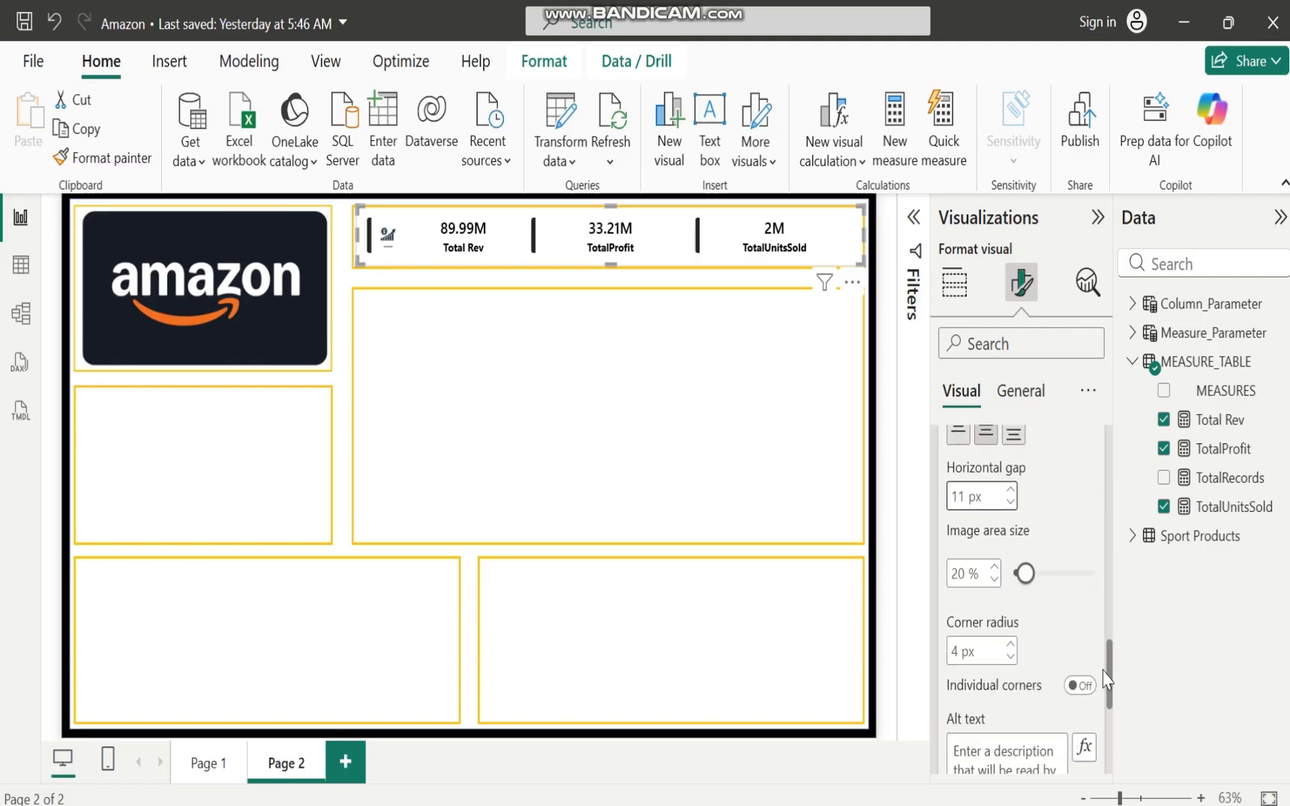
{"action": "double_click", "coordinate": [961, 576]}
{"action": "type", "text": "30"}
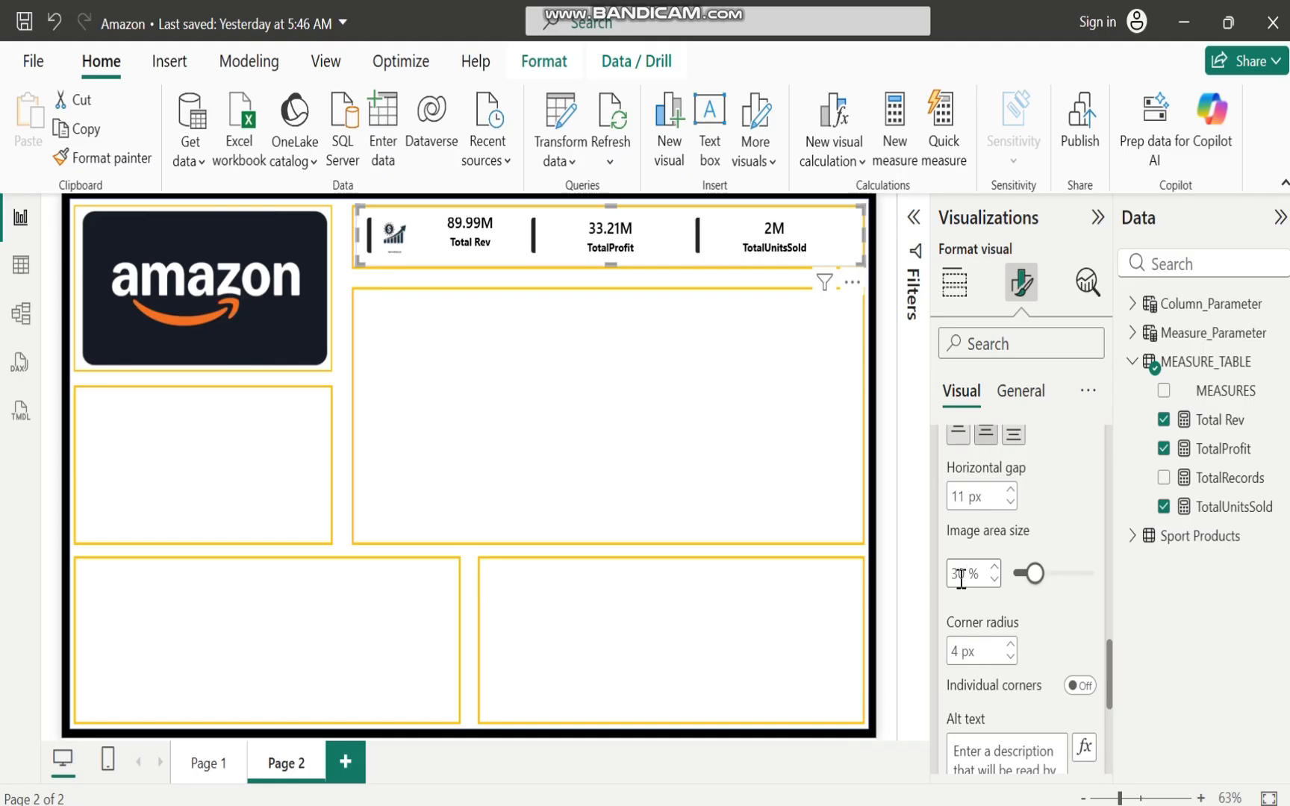
{"action": "left_click", "coordinate": [1084, 618]}
{"action": "left_click_drag", "start_coordinate": [609, 262], "coordinate": [611, 274]}
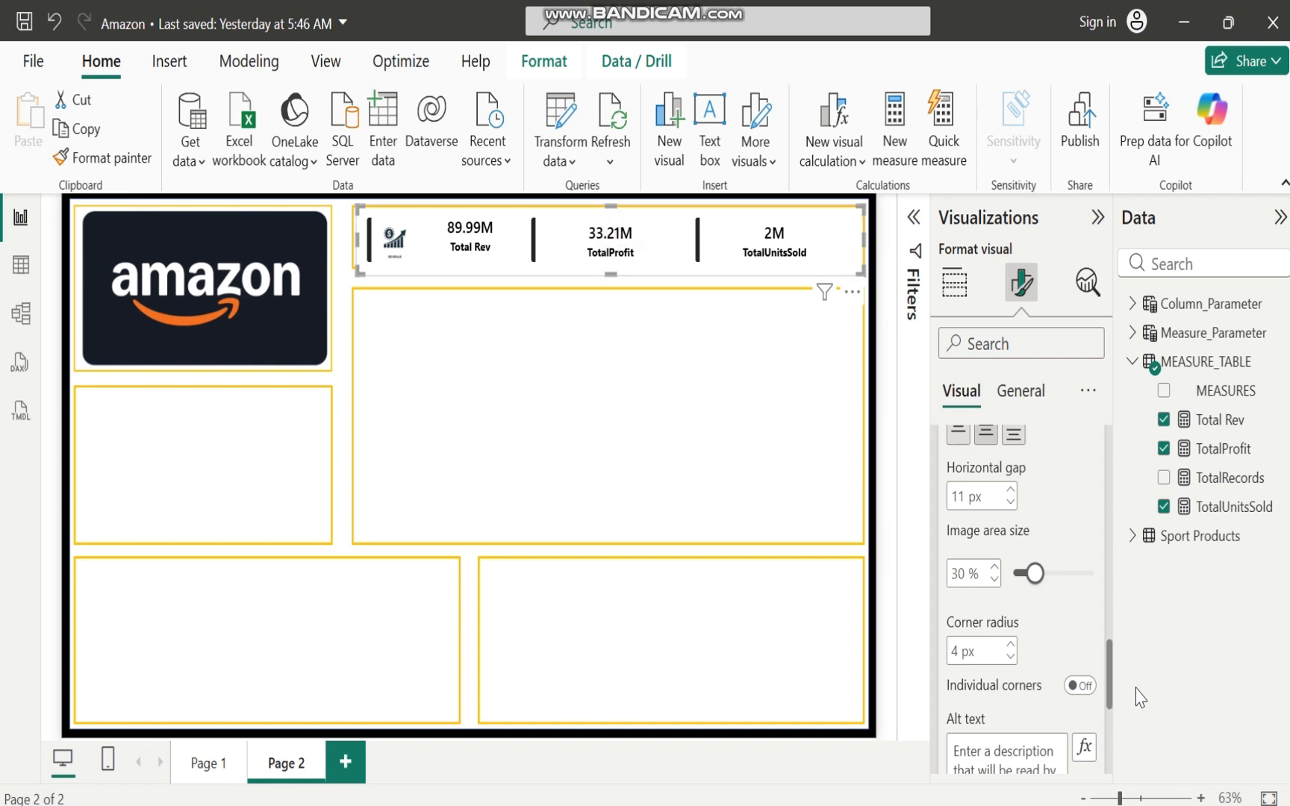
Apply the card visual's callout settings to TotalProfit only and turn on its callout image
{"action": "left_click_drag", "start_coordinate": [1113, 681], "coordinate": [1112, 512]}
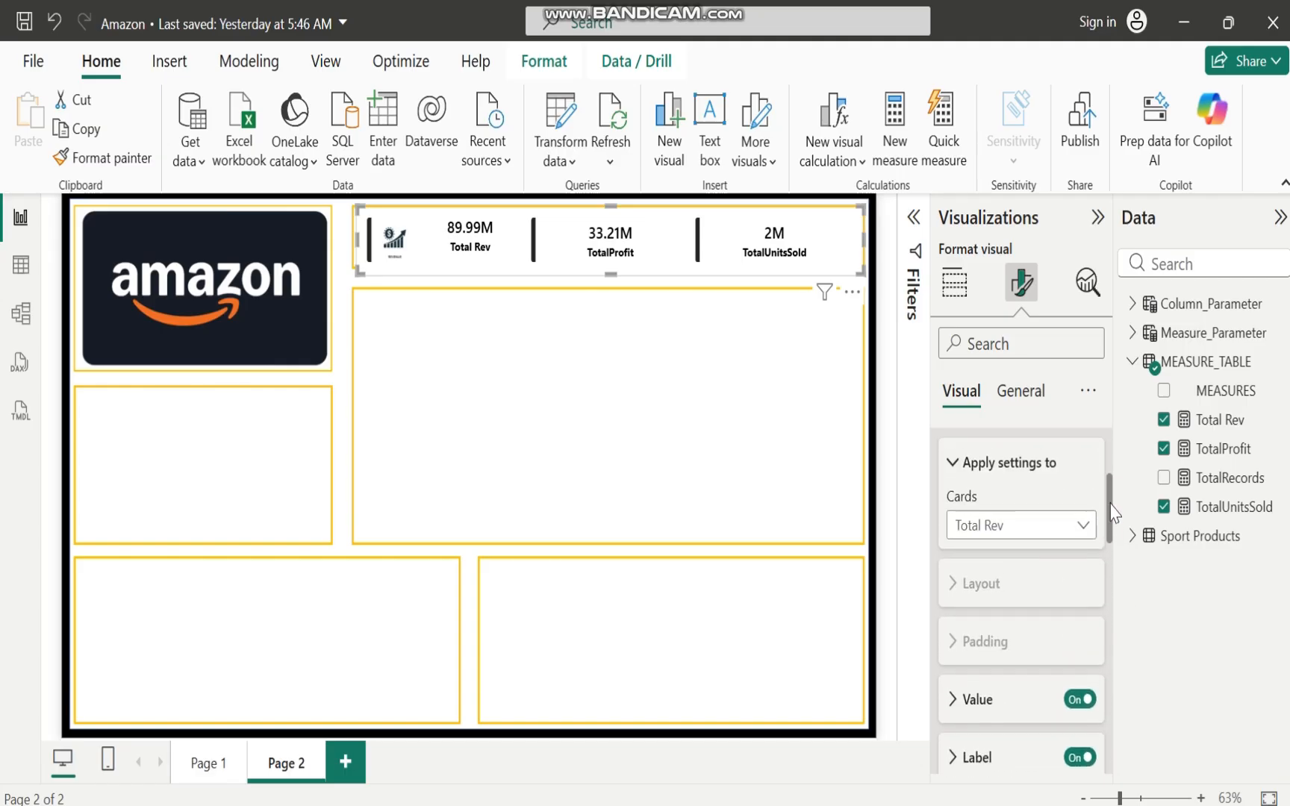
{"action": "left_click", "coordinate": [1082, 532]}
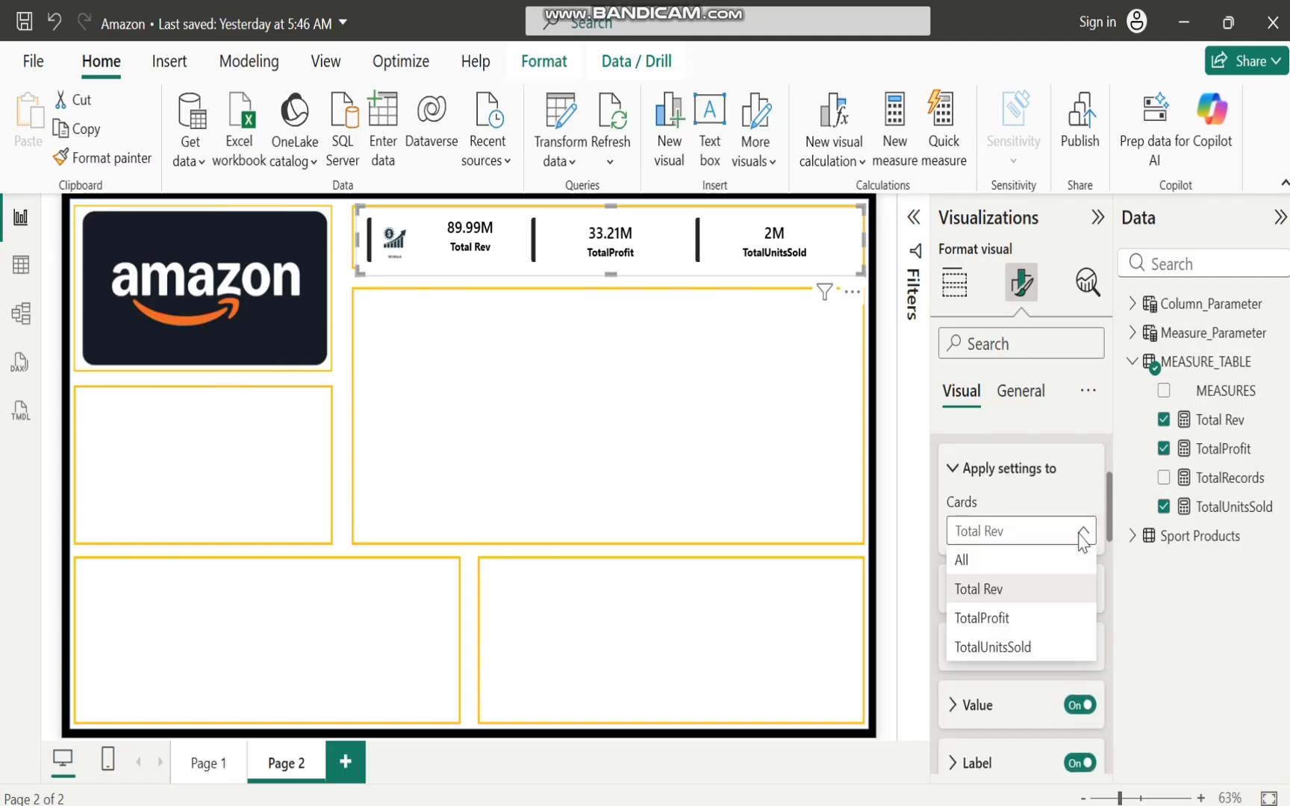
{"action": "left_click", "coordinate": [997, 617]}
{"action": "left_click_drag", "start_coordinate": [1109, 500], "coordinate": [1103, 567]}
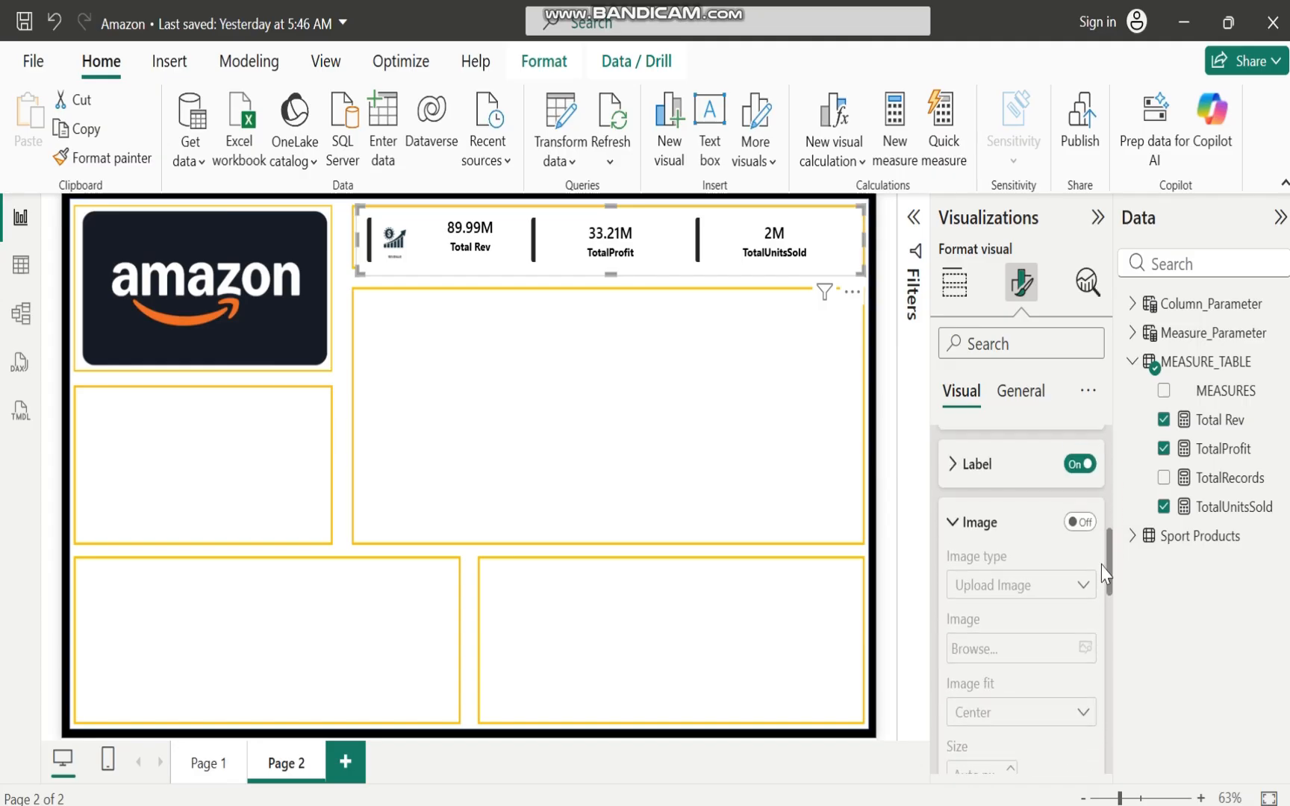
{"action": "left_click", "coordinate": [1079, 522]}
Upload profit-removebg-preview from the PROJECT PICTURES folder as the TotalProfit callout image
{"action": "left_click", "coordinate": [1085, 647]}
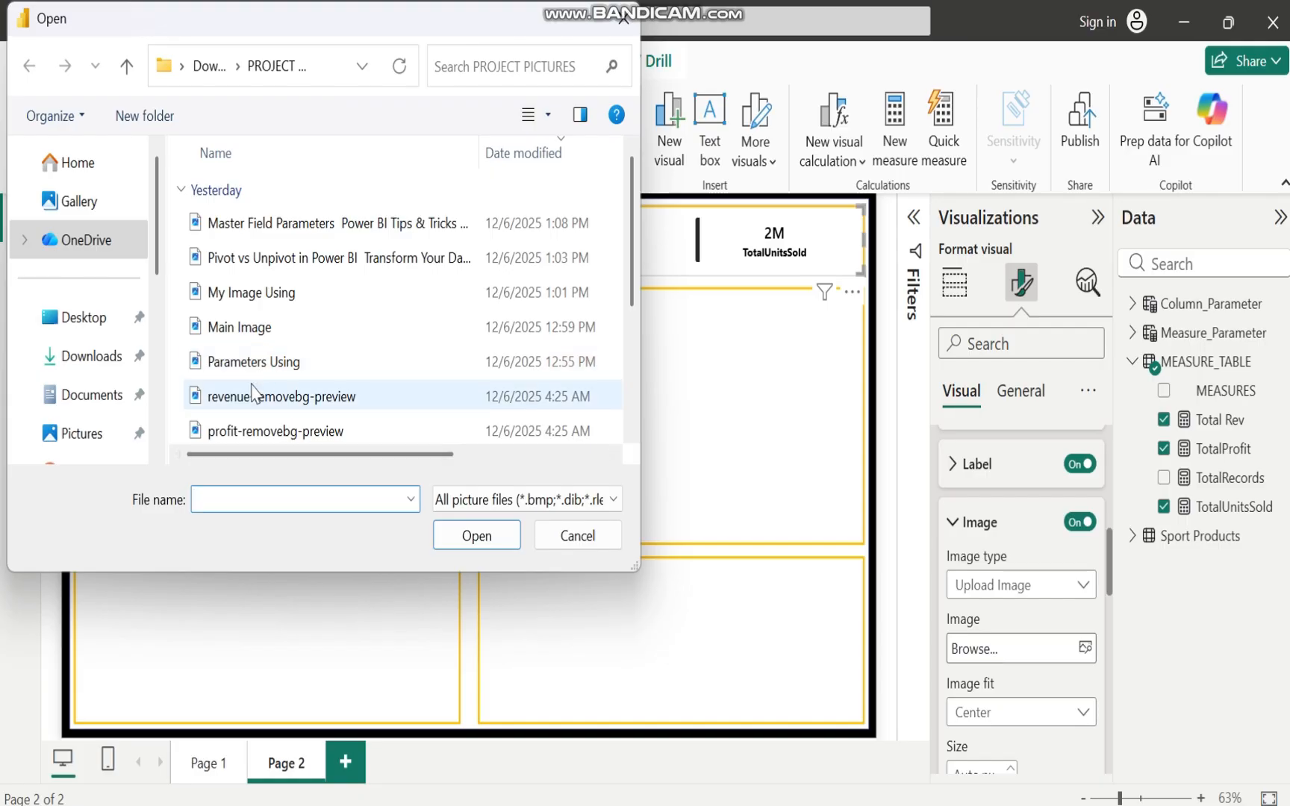
{"action": "left_click", "coordinate": [268, 431]}
{"action": "left_click", "coordinate": [476, 536]}
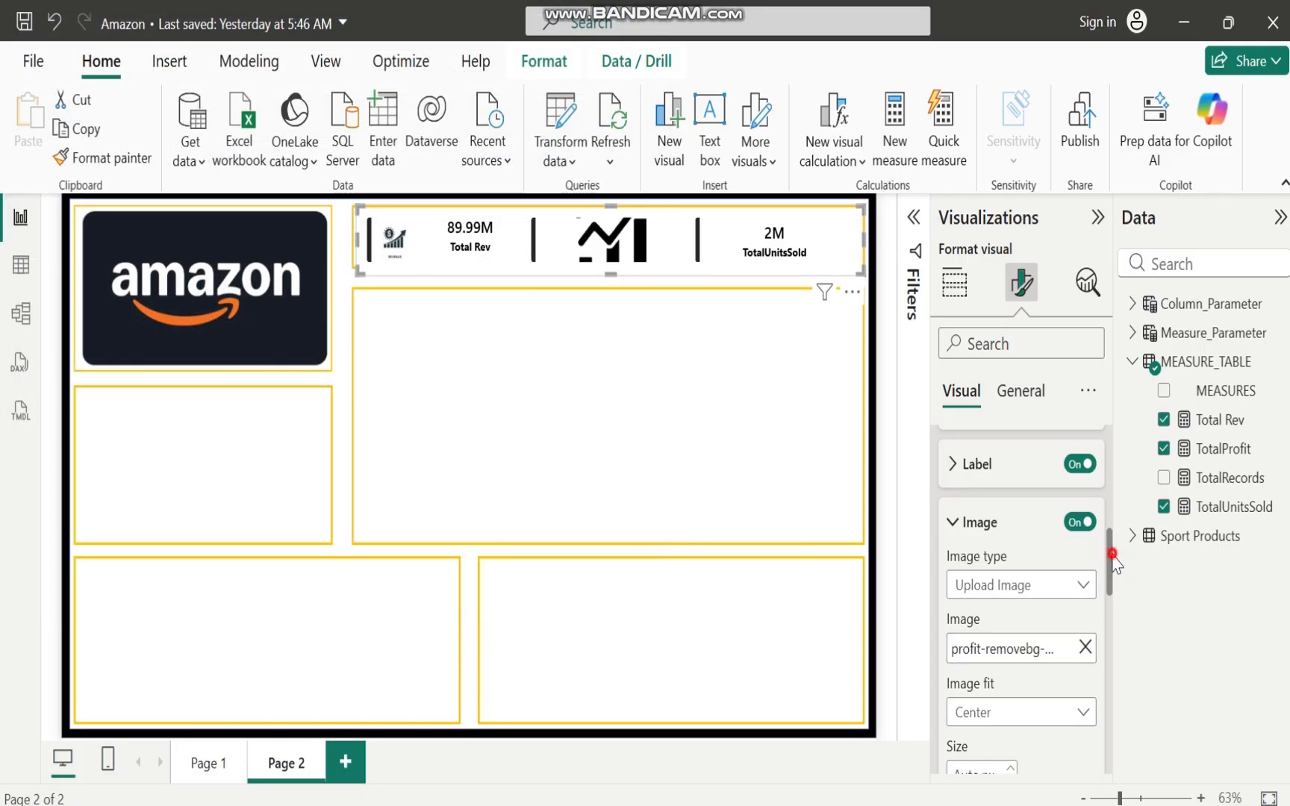
Set the image fit of the TotalProfit callout image to Fit
{"action": "left_click_drag", "start_coordinate": [1113, 559], "coordinate": [1113, 598]}
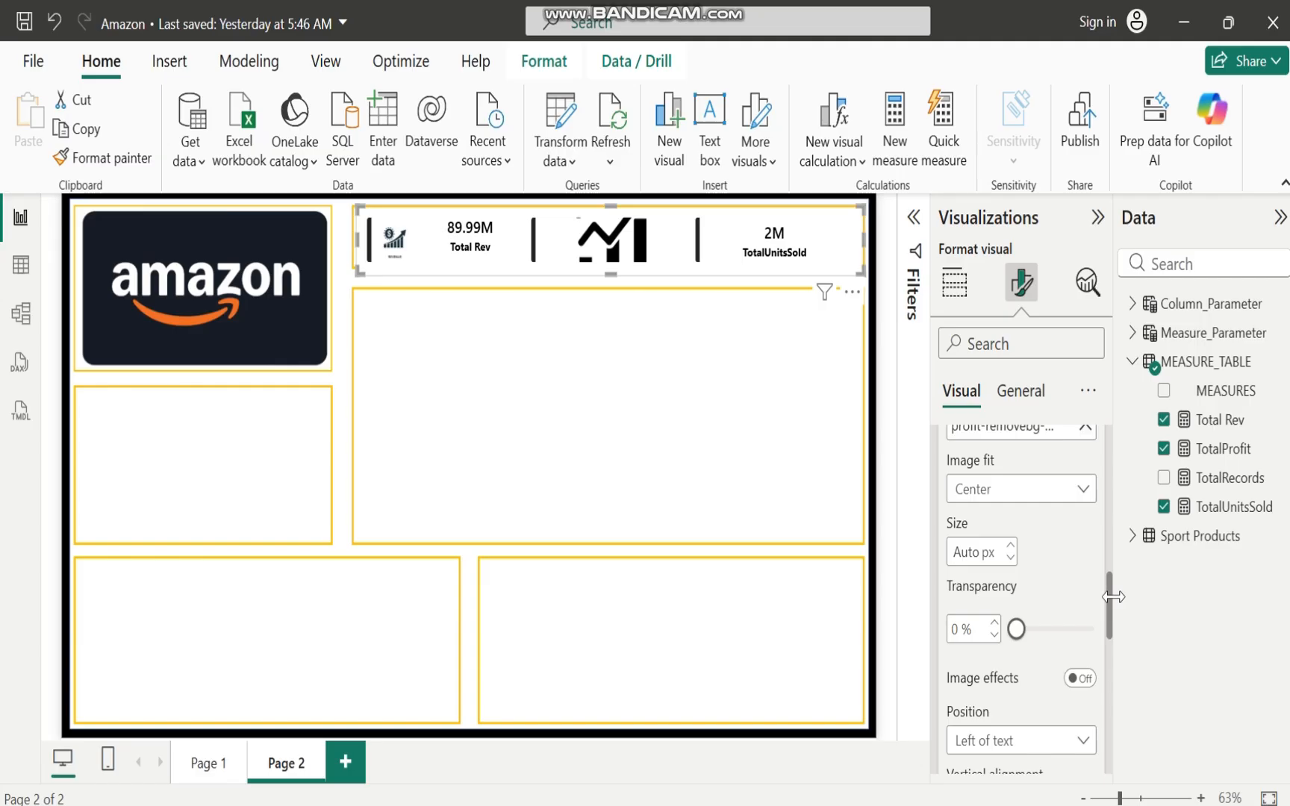
{"action": "left_click", "coordinate": [1080, 489]}
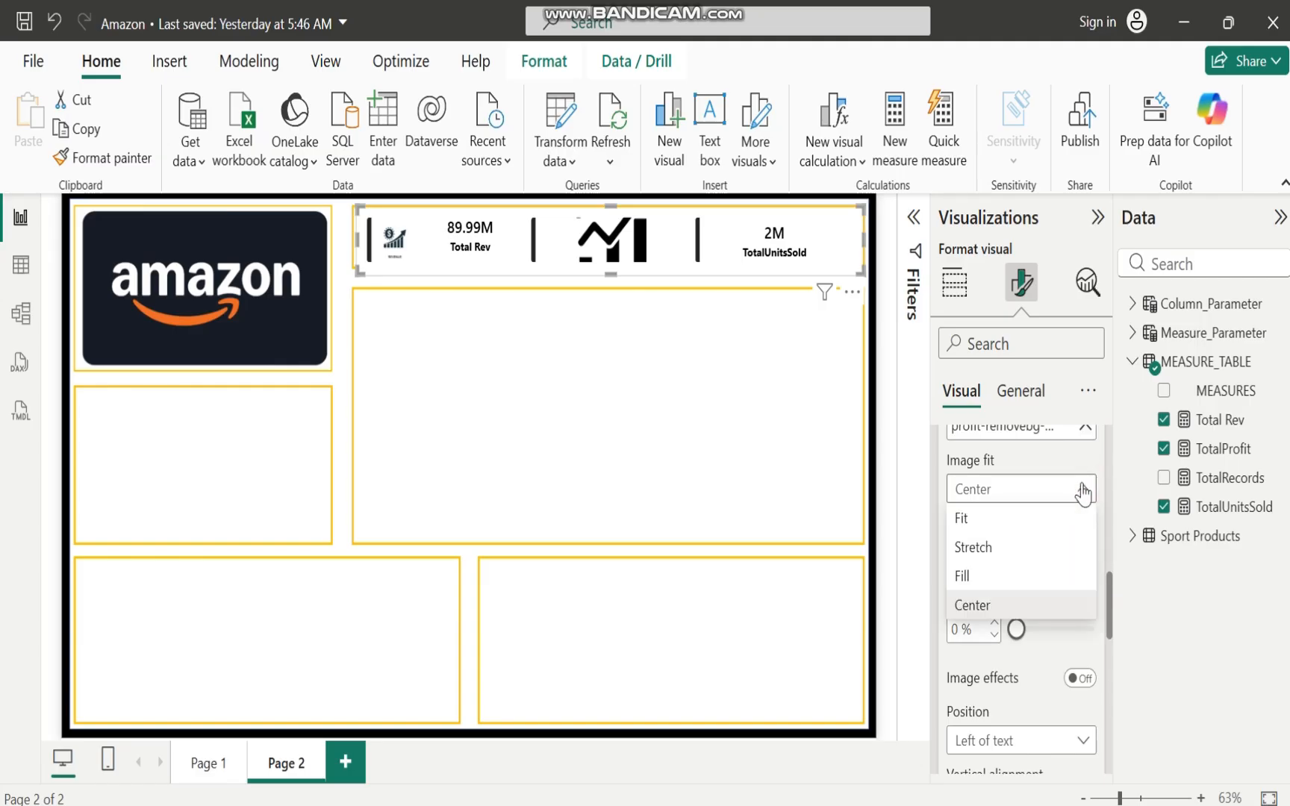
{"action": "left_click", "coordinate": [970, 523]}
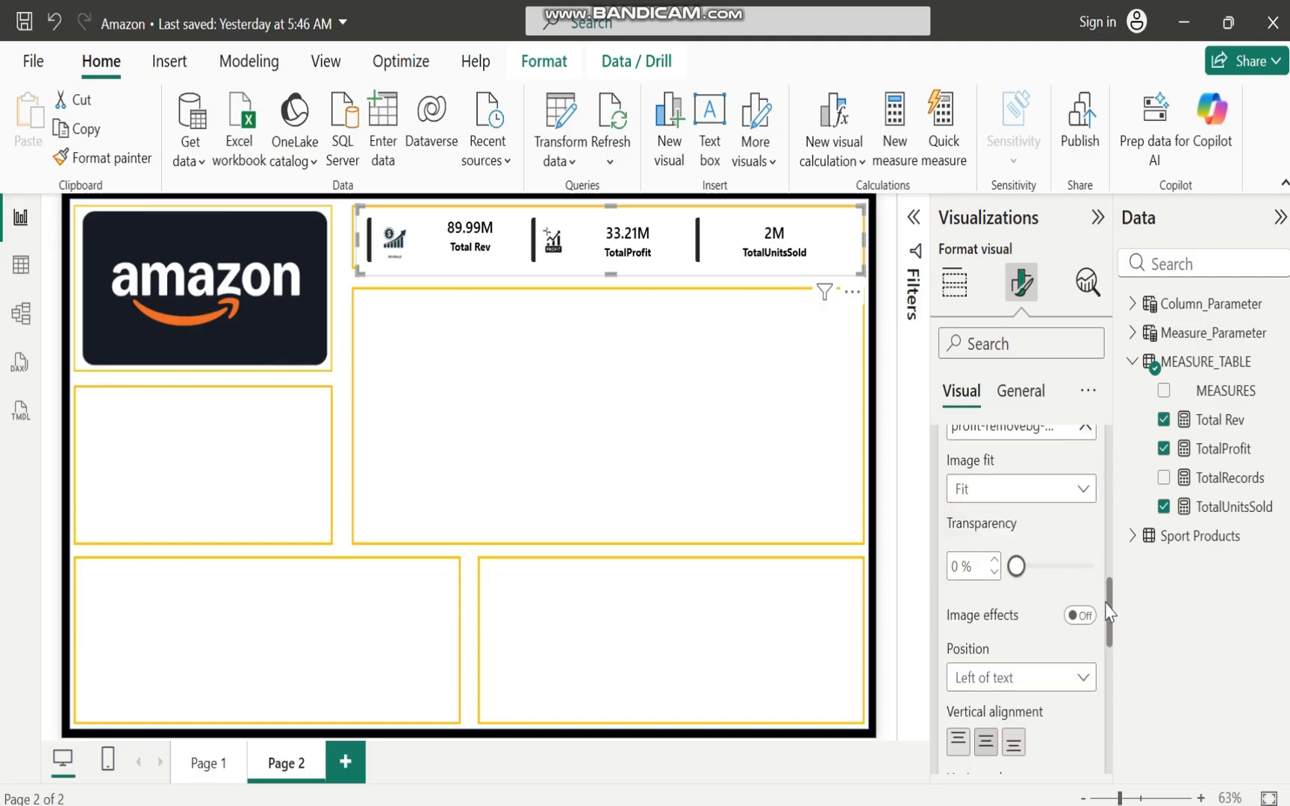
Set the TotalProfit callout image's vertical alignment to Middle and its image area size to 30 %
{"action": "left_click_drag", "start_coordinate": [1110, 609], "coordinate": [1110, 643]}
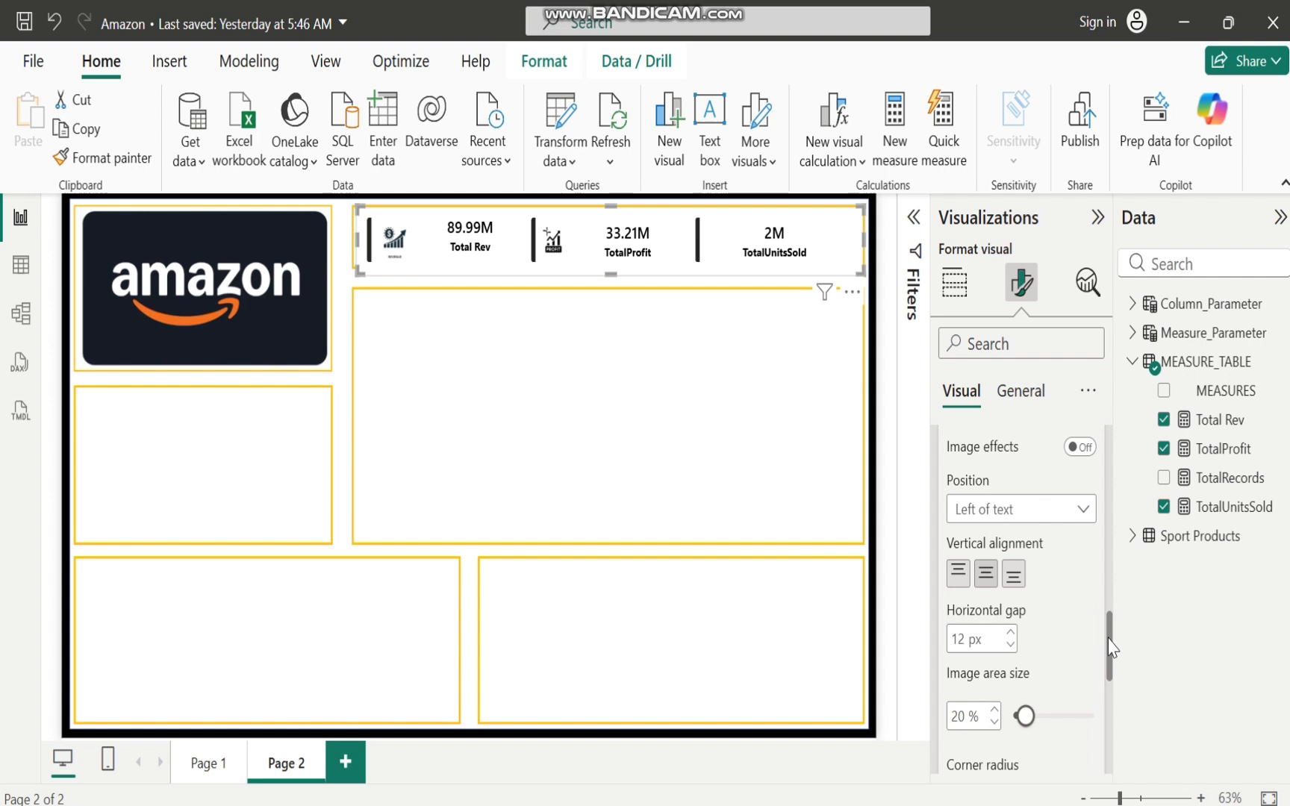
{"action": "left_click", "coordinate": [987, 589]}
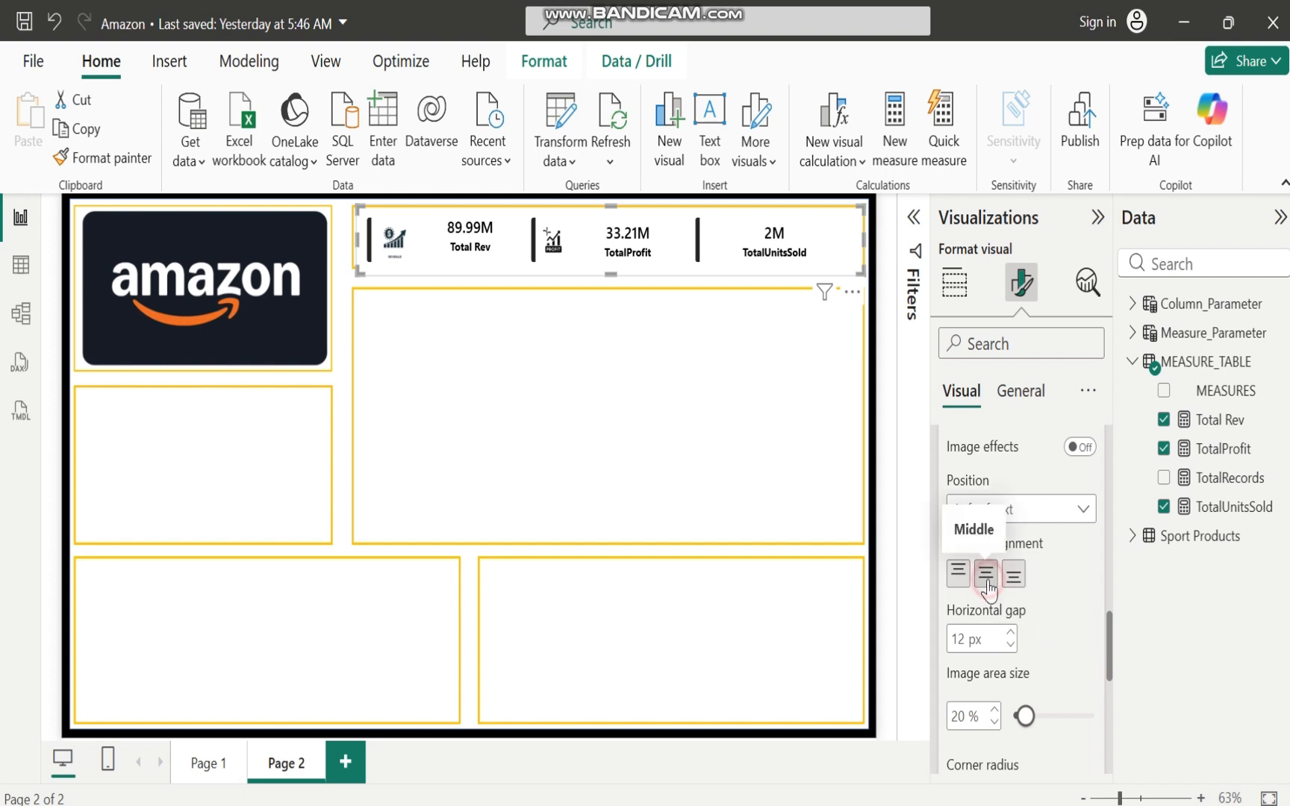
{"action": "double_click", "coordinate": [963, 717]}
{"action": "type", "text": "30"}
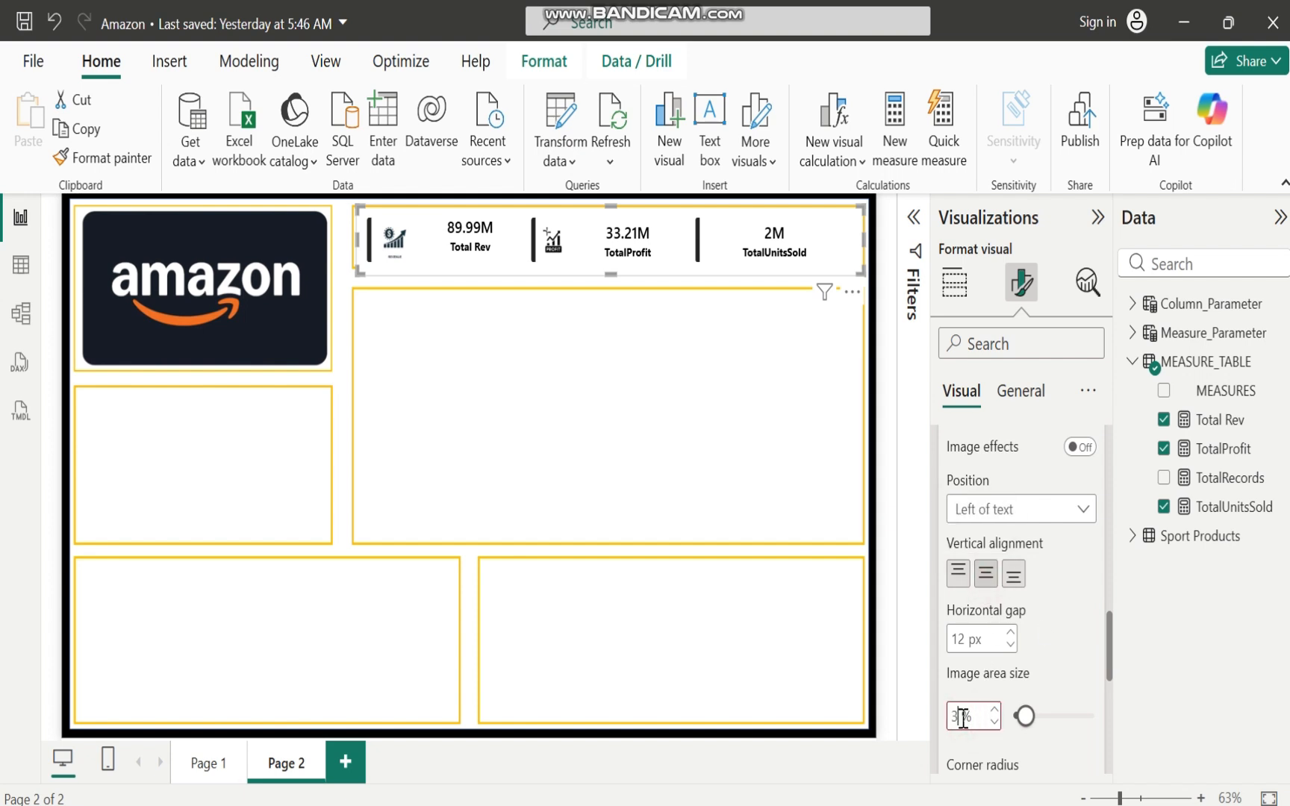
{"action": "left_click", "coordinate": [1085, 645]}
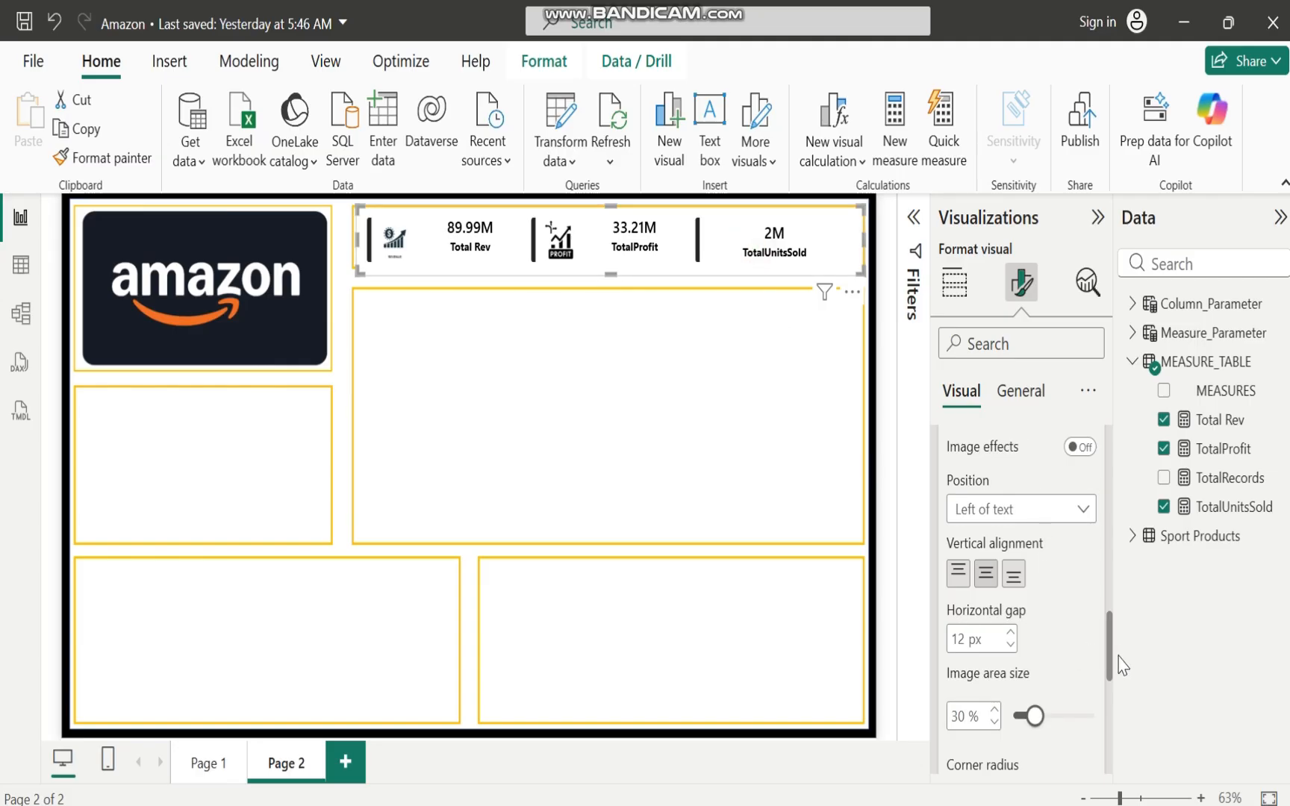
Set the image fit of the TotalProfit callout image to Center with a size of 60 px
{"action": "mouse_move", "coordinate": [1110, 662]}
{"action": "left_mouse_down"}
{"action": "mouse_move", "coordinate": [1110, 597]}
{"action": "mouse_move", "coordinate": [1111, 648]}
{"action": "left_mouse_up"}
{"action": "scroll", "coordinate": [1102, 612], "scroll_direction": "up", "scroll_amount": 3}
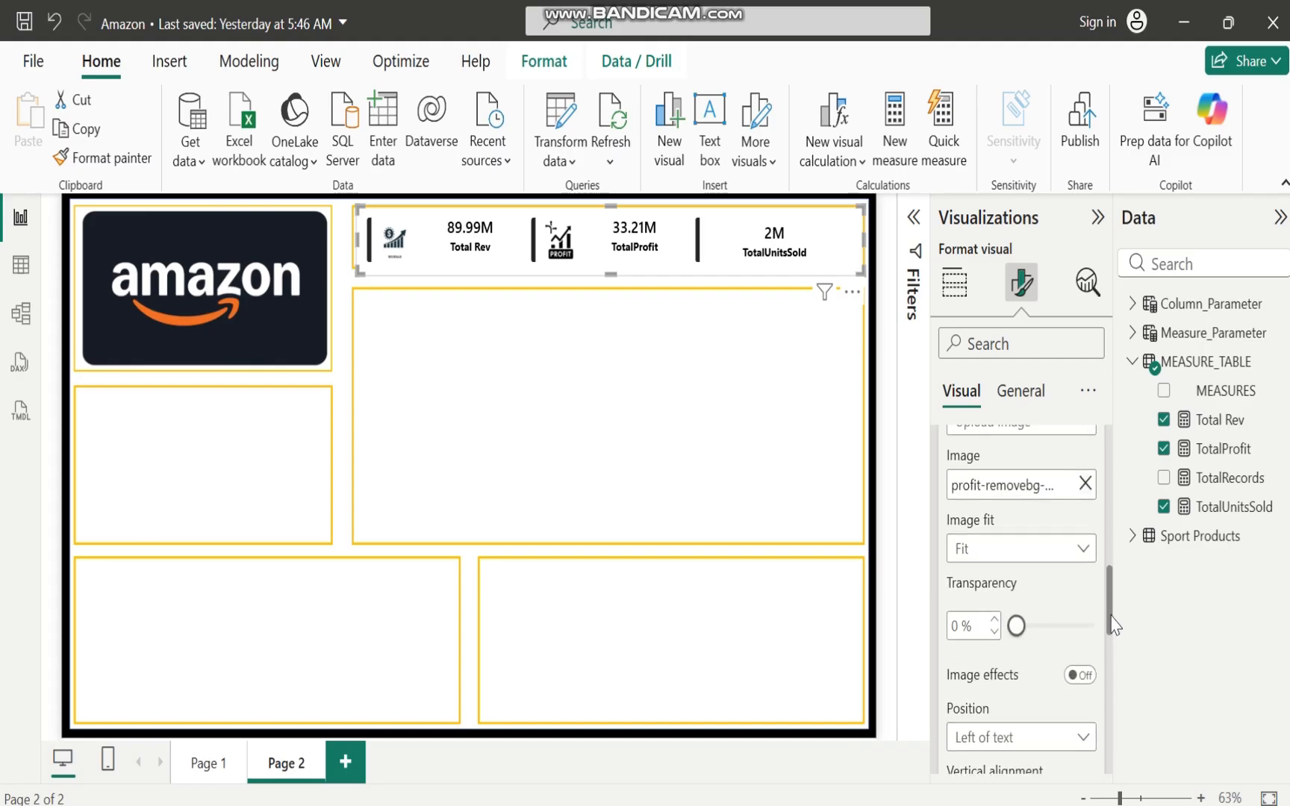
{"action": "left_click", "coordinate": [1086, 552]}
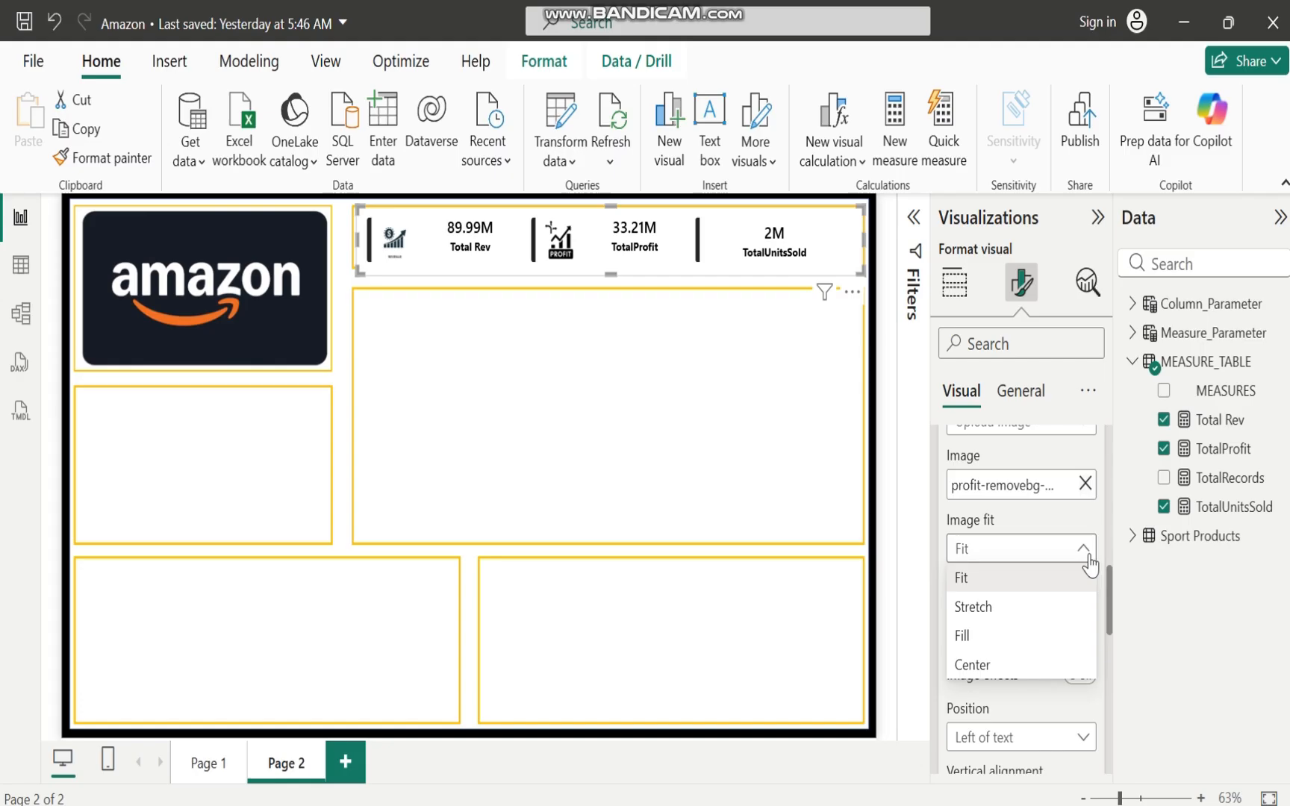
{"action": "left_click", "coordinate": [985, 670]}
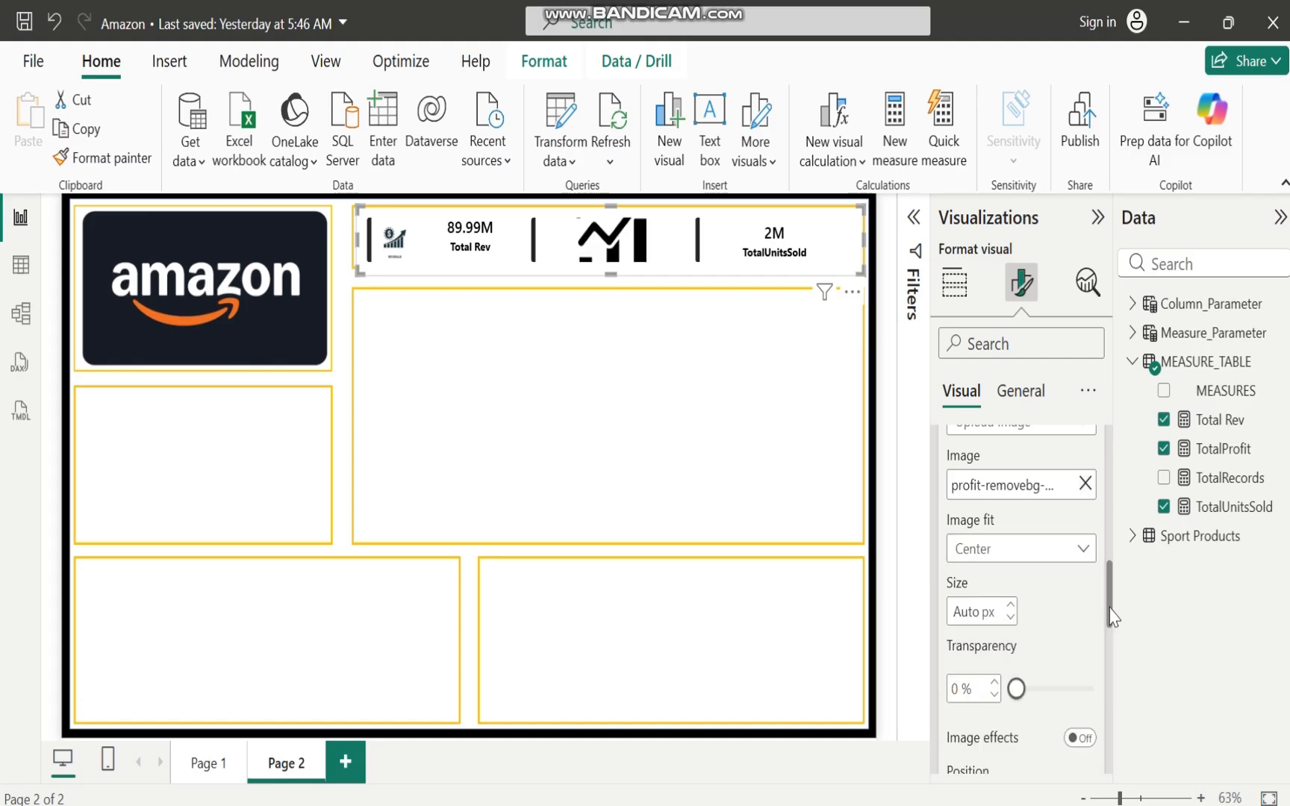
{"action": "left_click", "coordinate": [981, 611]}
{"action": "type", "text": "6"}
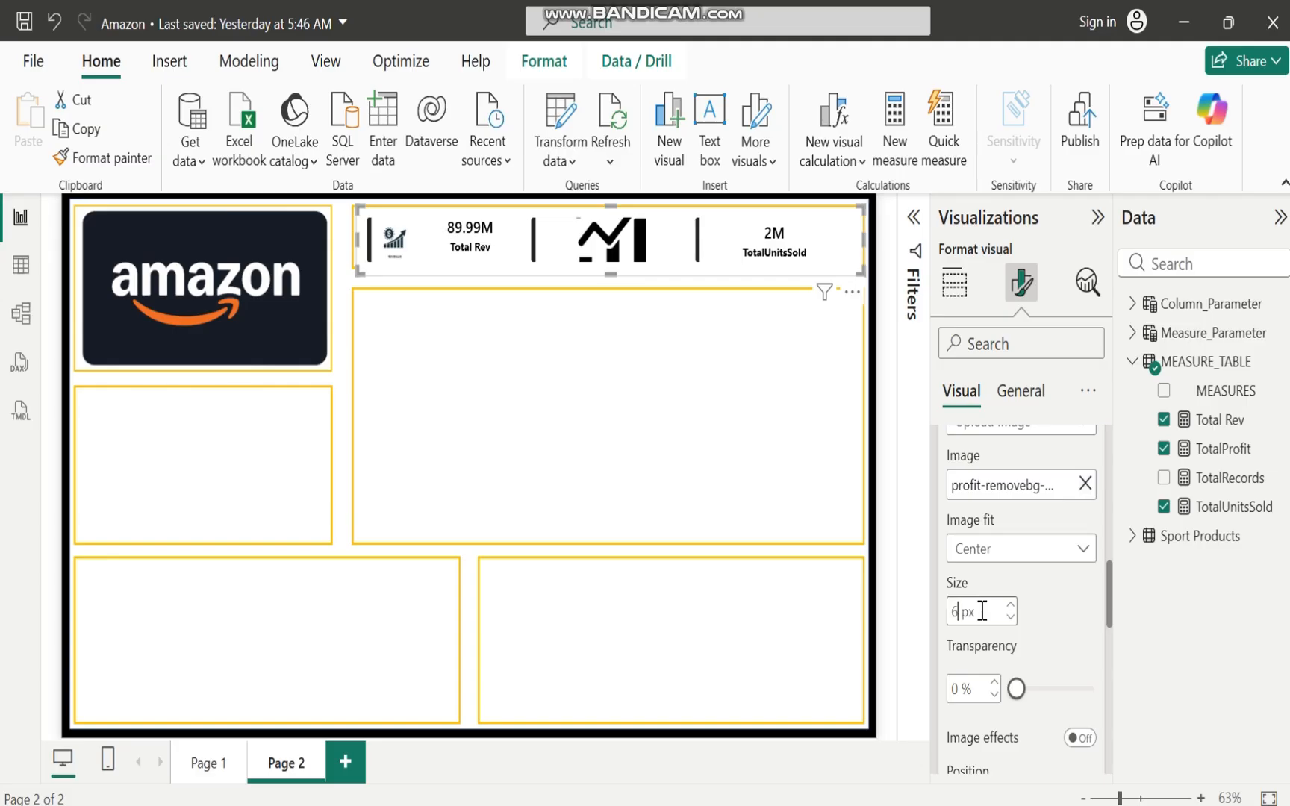
{"action": "type", "text": "0"}
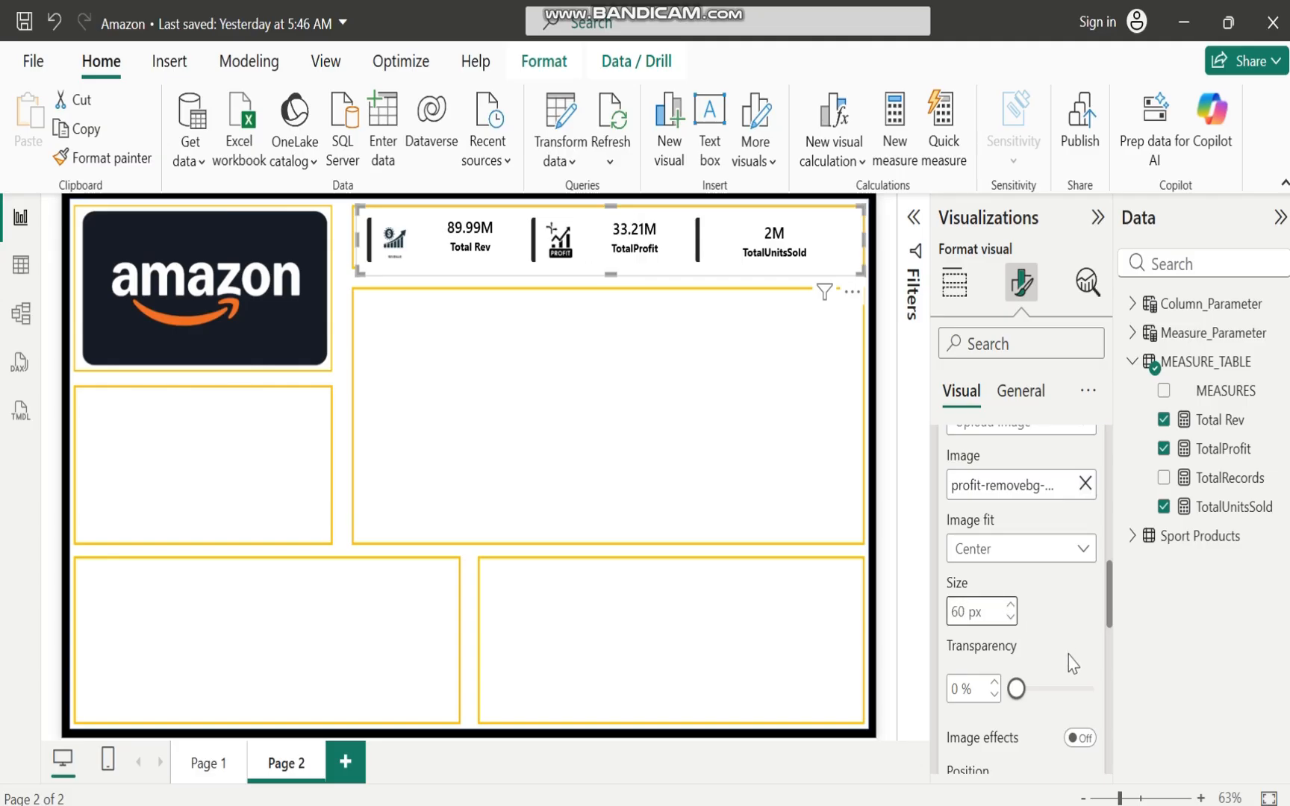
{"action": "left_click", "coordinate": [1069, 657]}
Apply the card visual's callout settings to TotalUnitsSold only and turn on its callout image
{"action": "left_click_drag", "start_coordinate": [1114, 607], "coordinate": [1104, 515]}
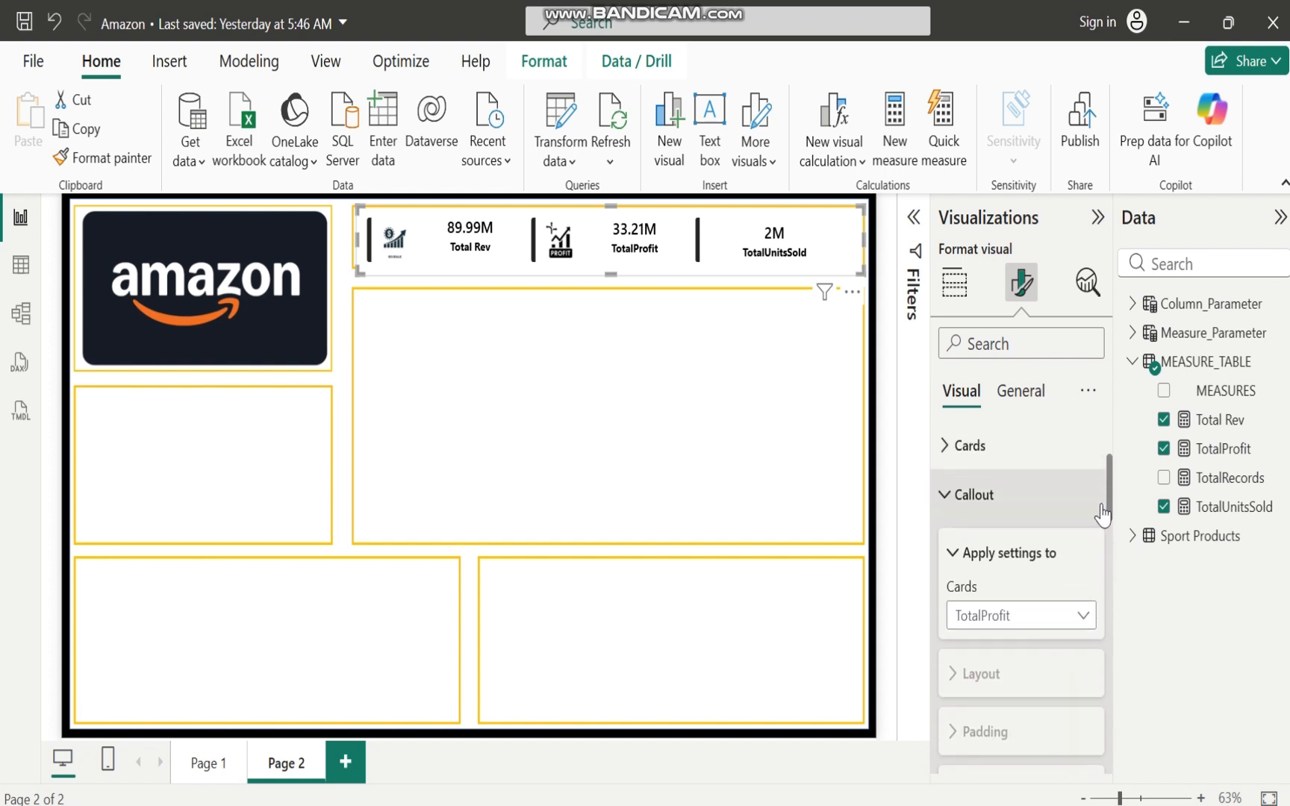
{"action": "left_click", "coordinate": [1084, 618]}
{"action": "left_click", "coordinate": [1001, 730]}
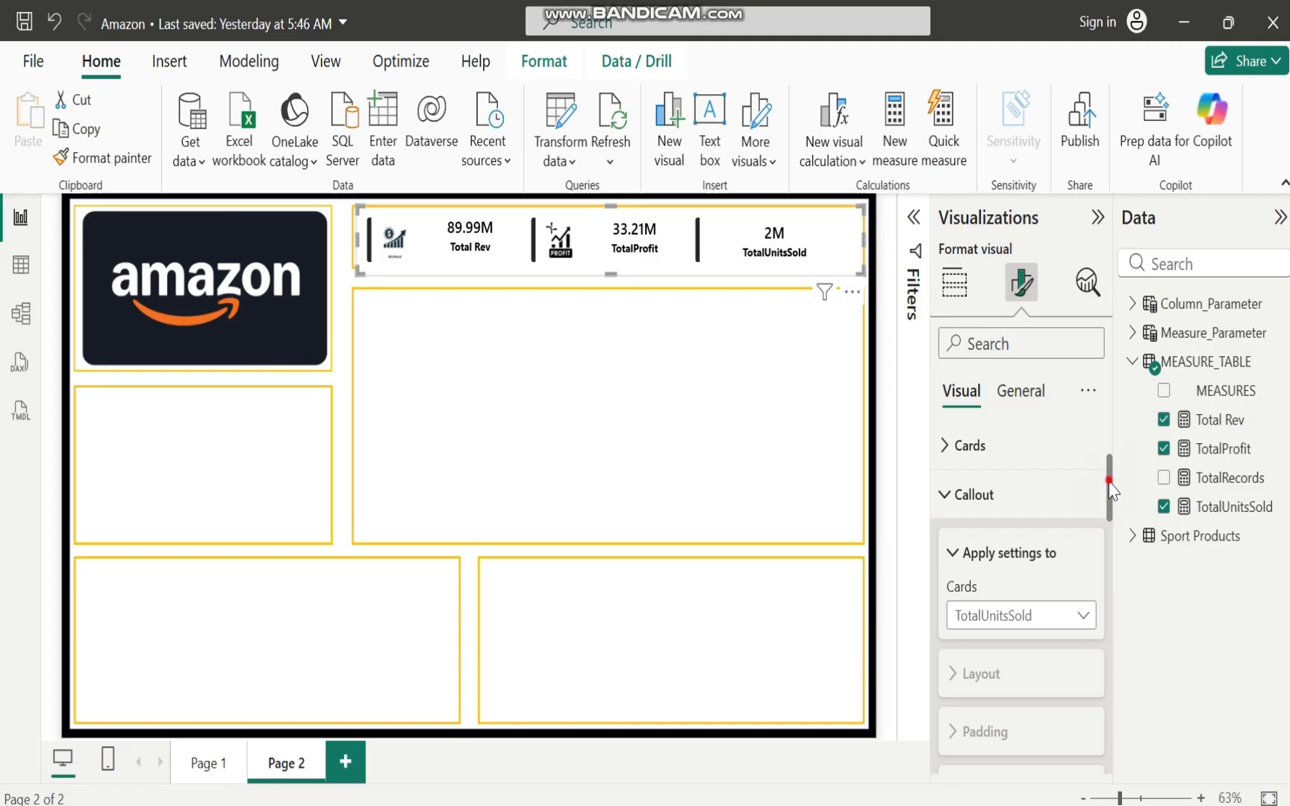
{"action": "left_click_drag", "start_coordinate": [1110, 489], "coordinate": [1110, 560]}
{"action": "left_click", "coordinate": [1083, 514]}
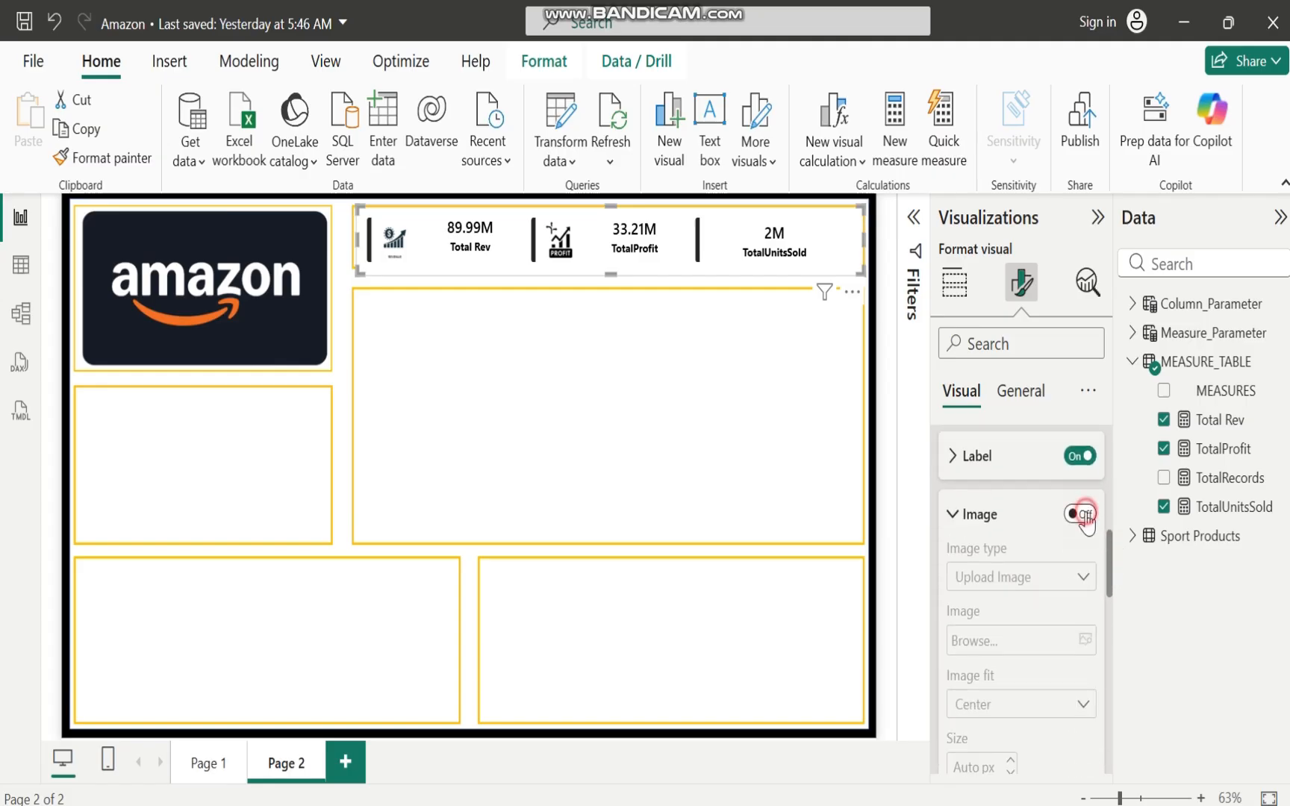
Upload units_sold-removebg-preview from the PROJECT PICTURES folder as the TotalUnitsSold callout image
{"action": "left_click", "coordinate": [1086, 638]}
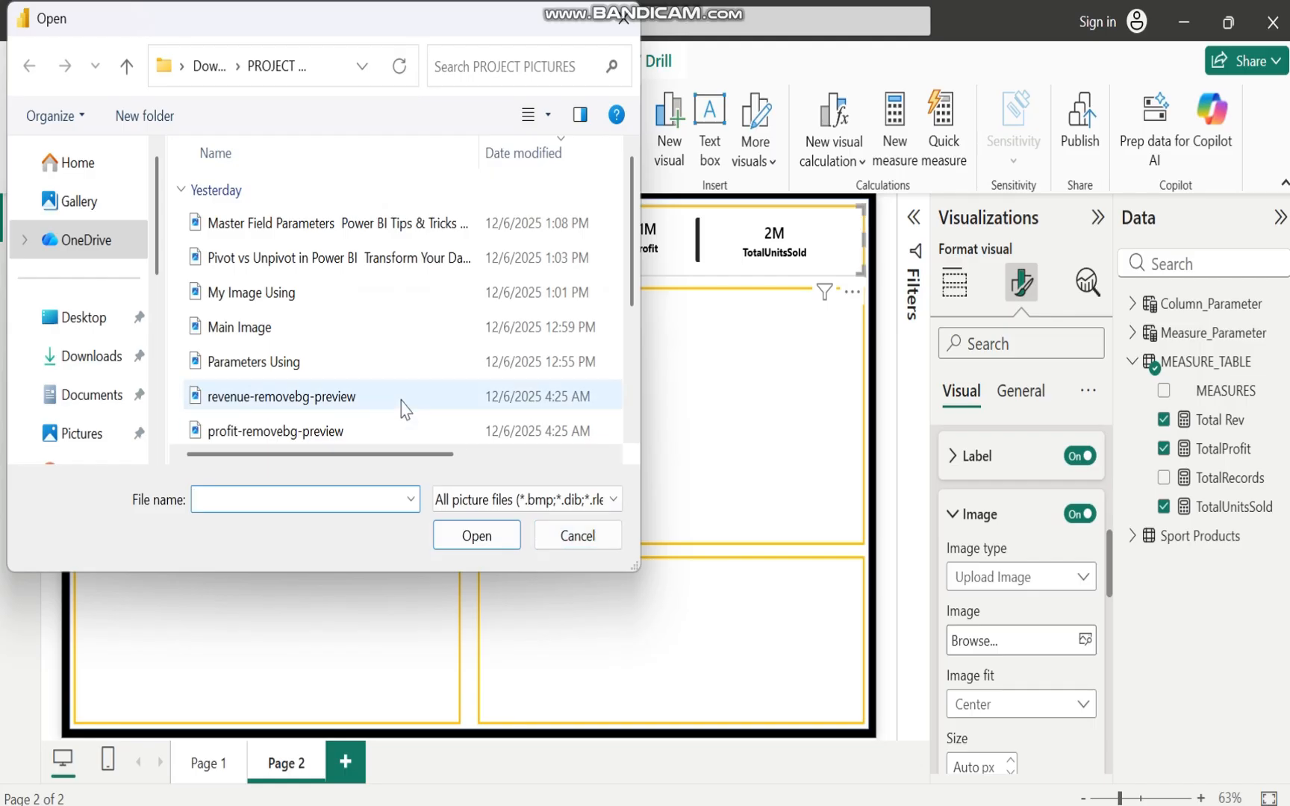
{"action": "scroll", "coordinate": [631, 284], "scroll_direction": "down", "scroll_amount": 2}
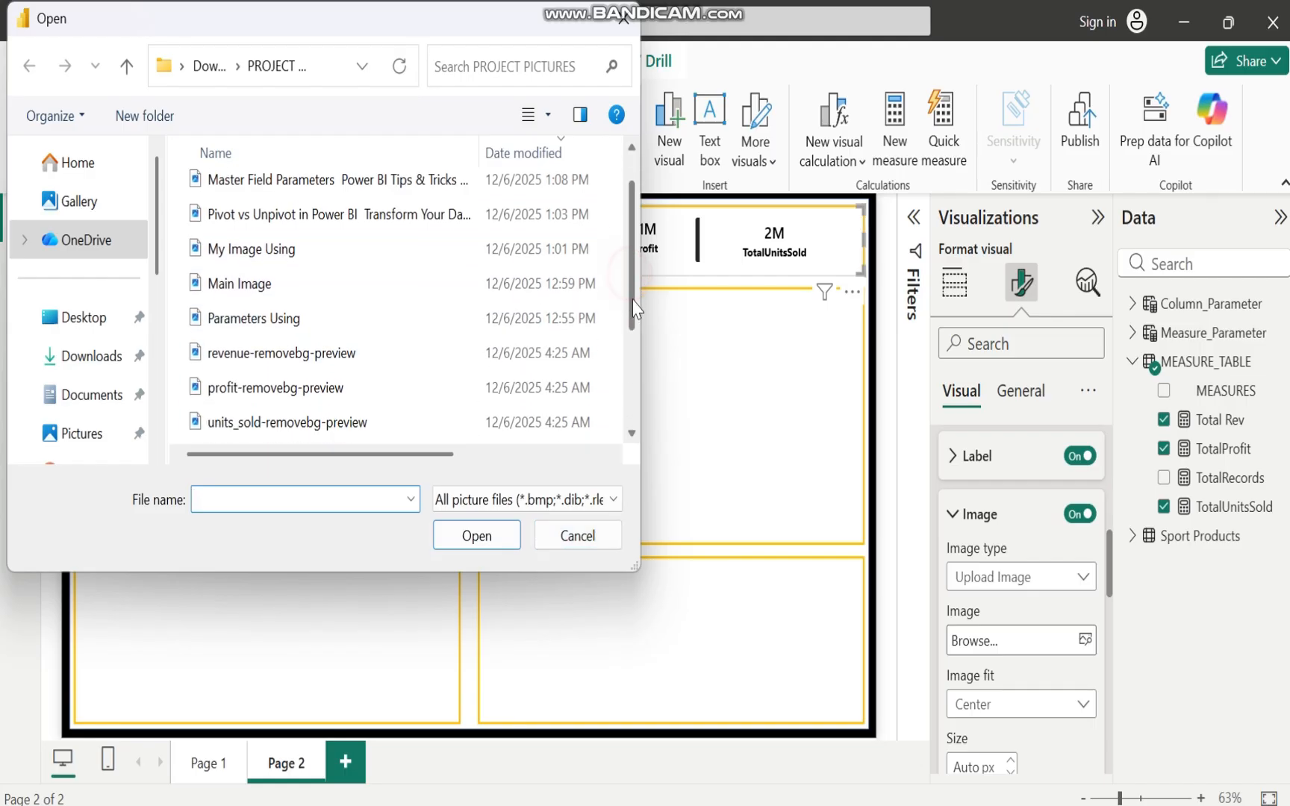
{"action": "left_click", "coordinate": [317, 397]}
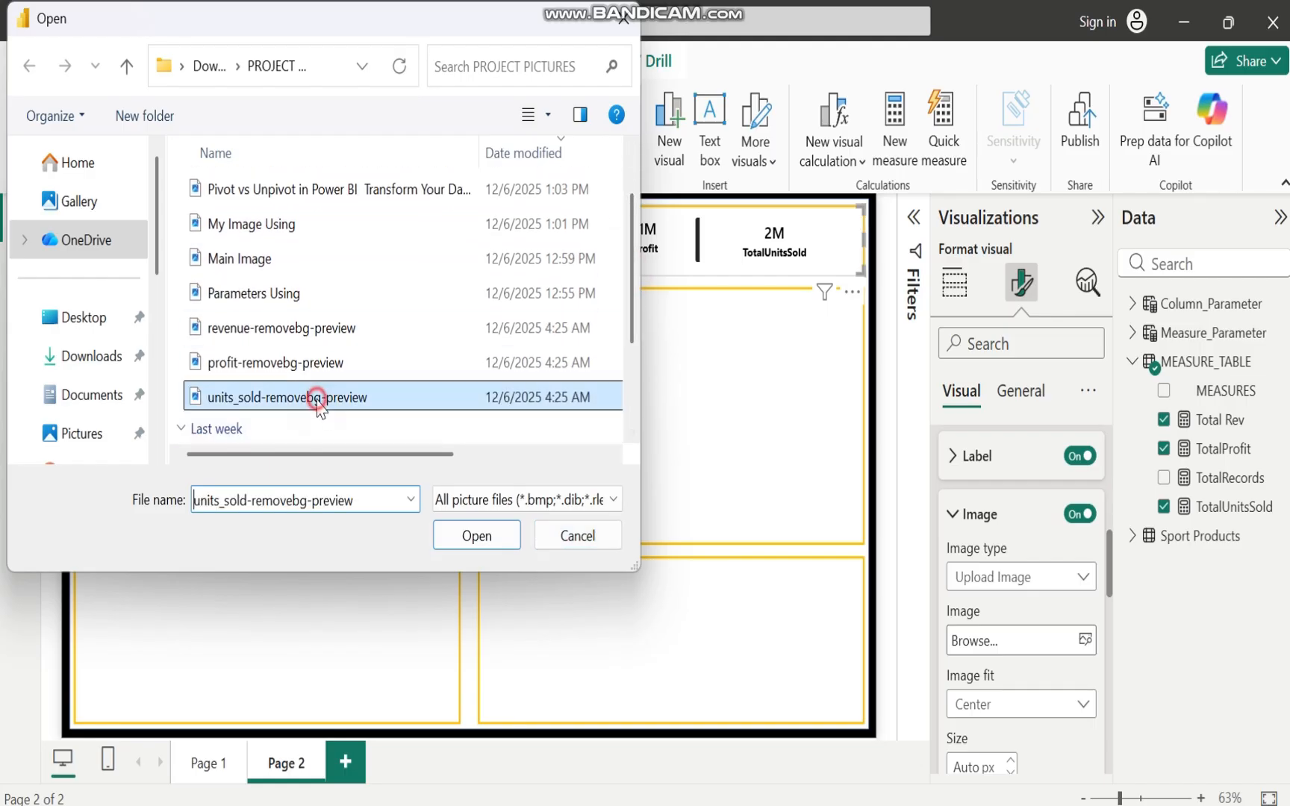
{"action": "left_click", "coordinate": [485, 536]}
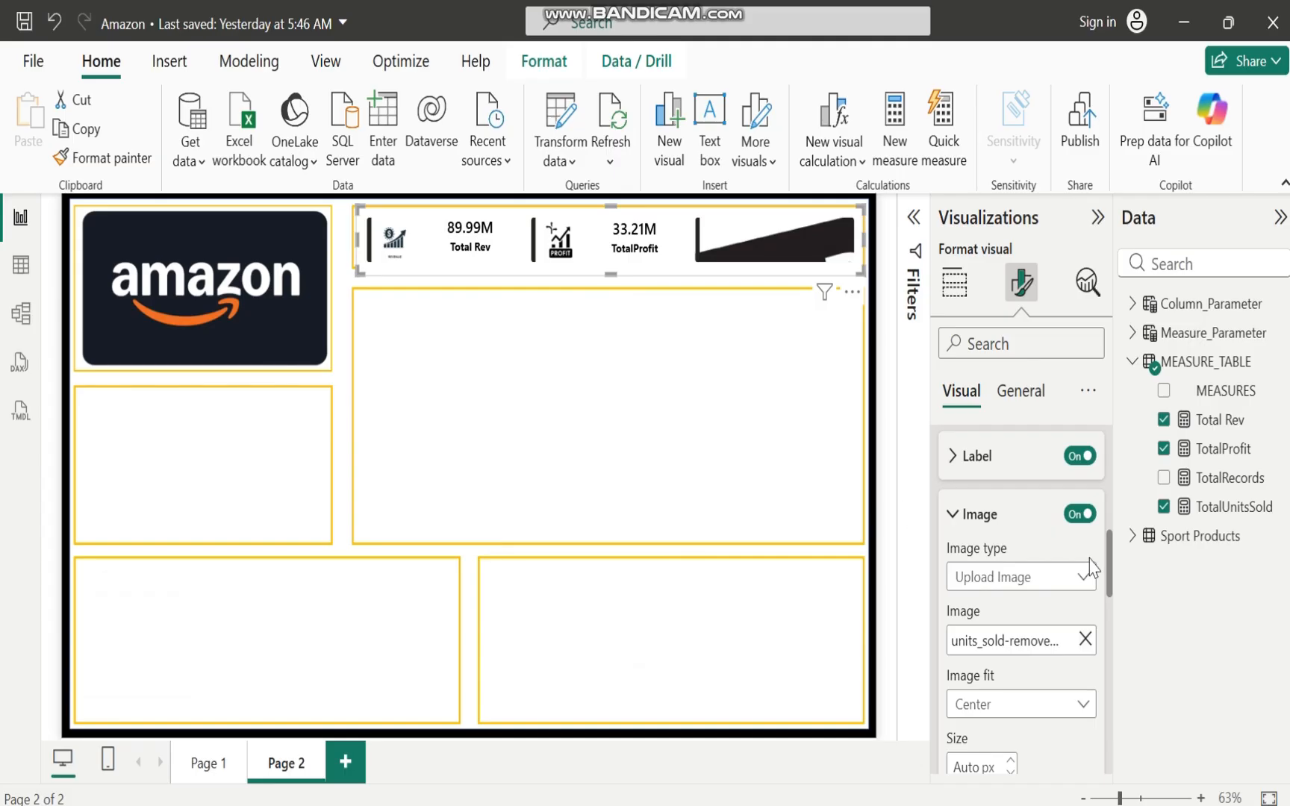
Set the size of the TotalUnitsSold callout image to 60 px and deselect the card visual
{"action": "left_click", "coordinate": [980, 767]}
{"action": "type", "text": "60"}
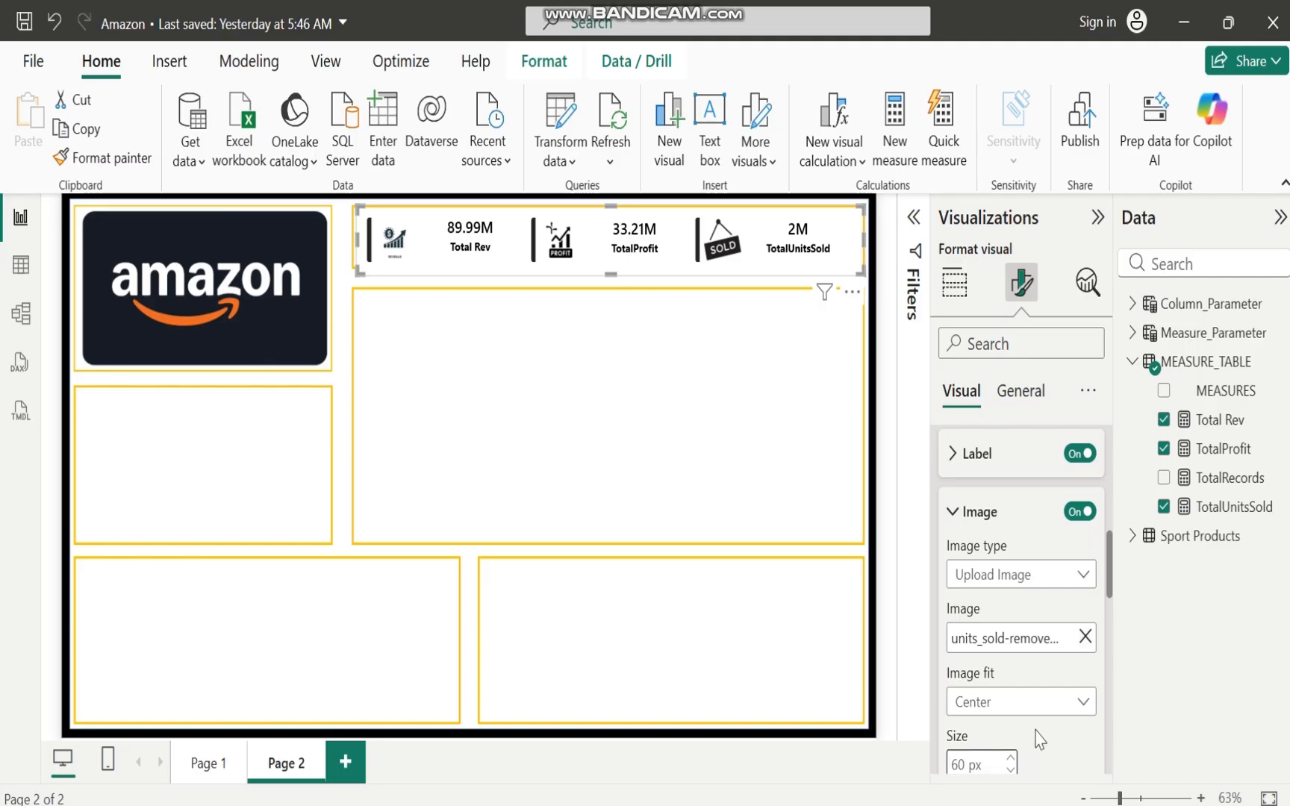
{"action": "left_click", "coordinate": [1070, 743]}
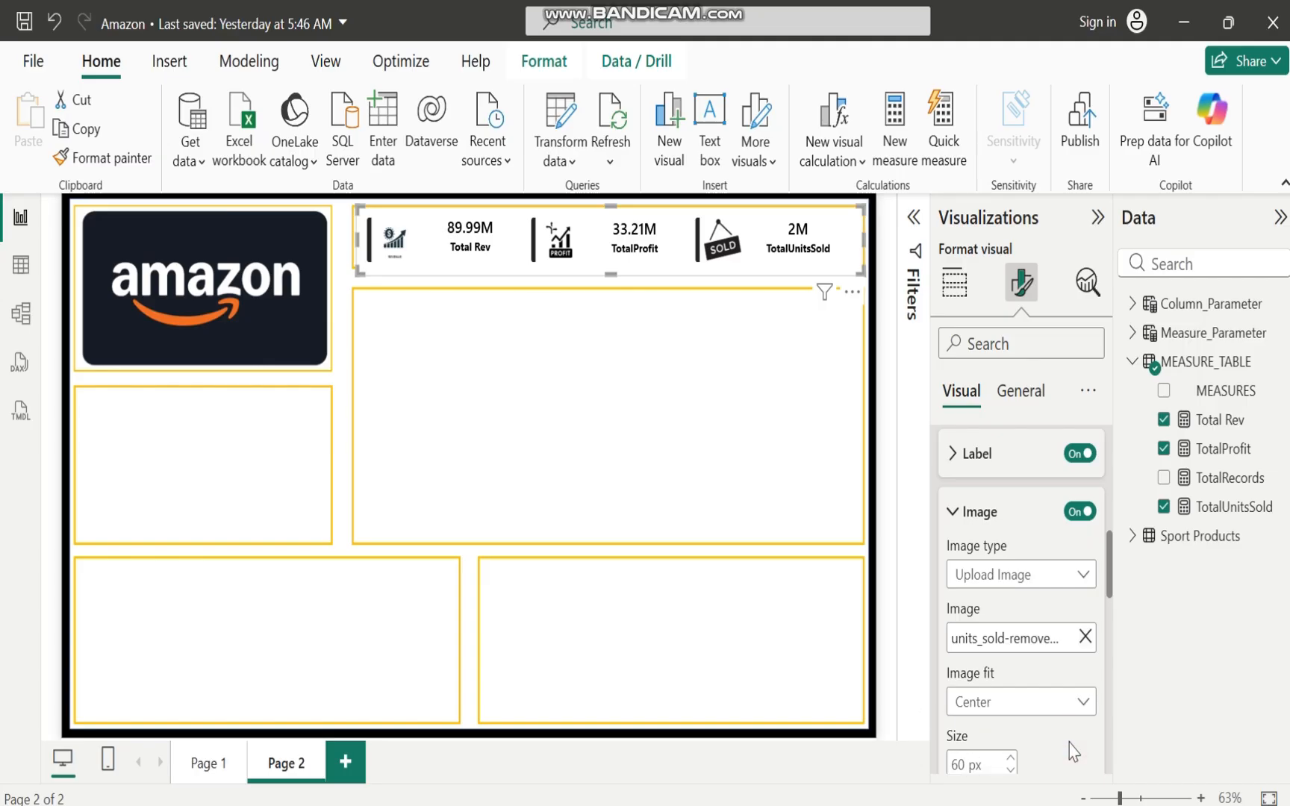
{"action": "left_click", "coordinate": [619, 407]}
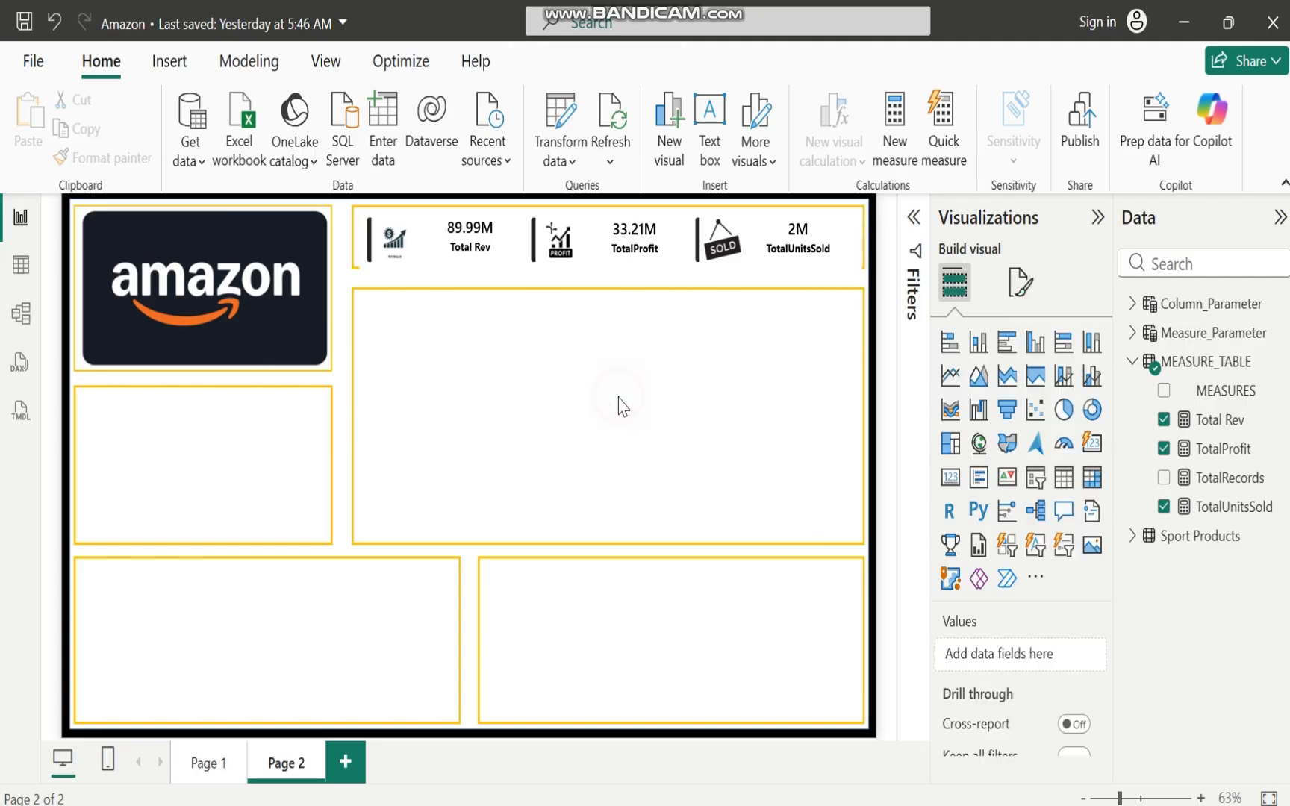
Shorten the card visual so it fits inside its yellow frame and open its formatting options
{"action": "left_click", "coordinate": [612, 271]}
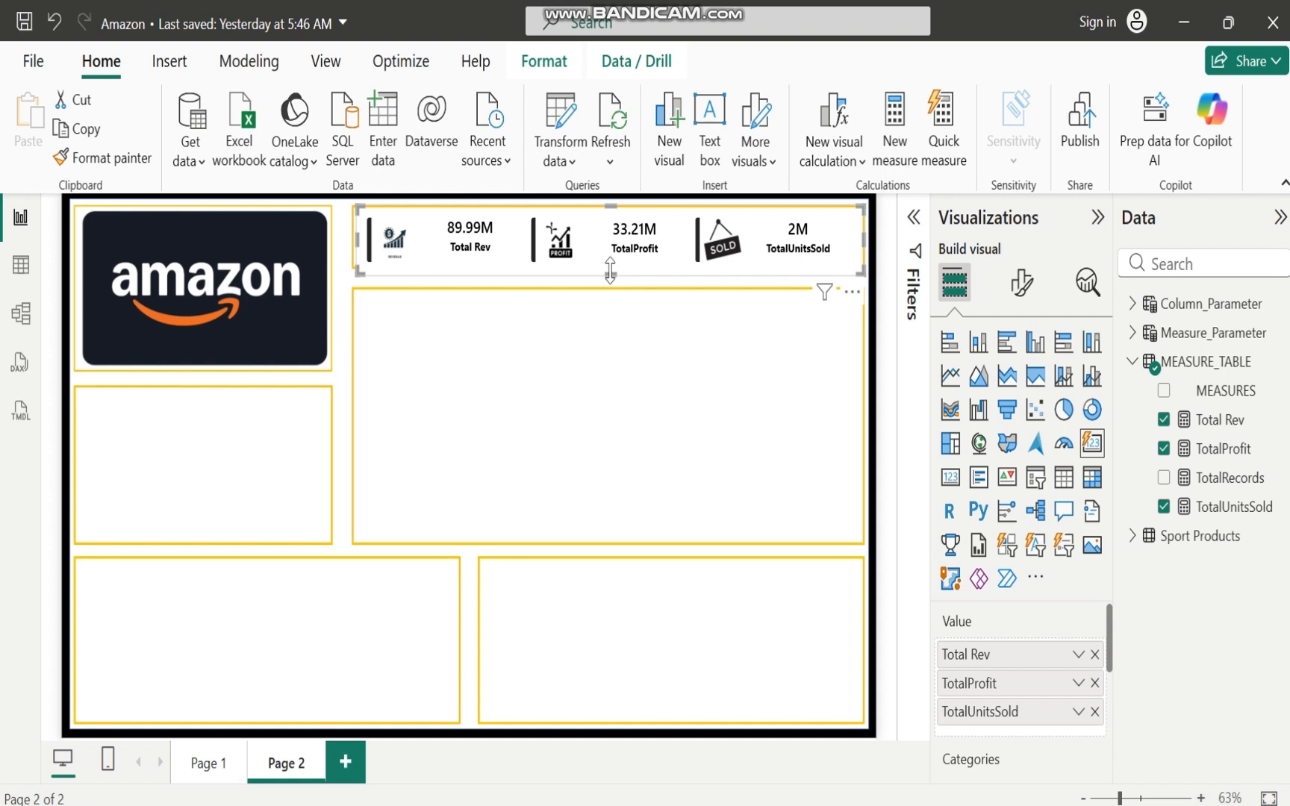
{"action": "left_click_drag", "start_coordinate": [611, 272], "coordinate": [611, 266]}
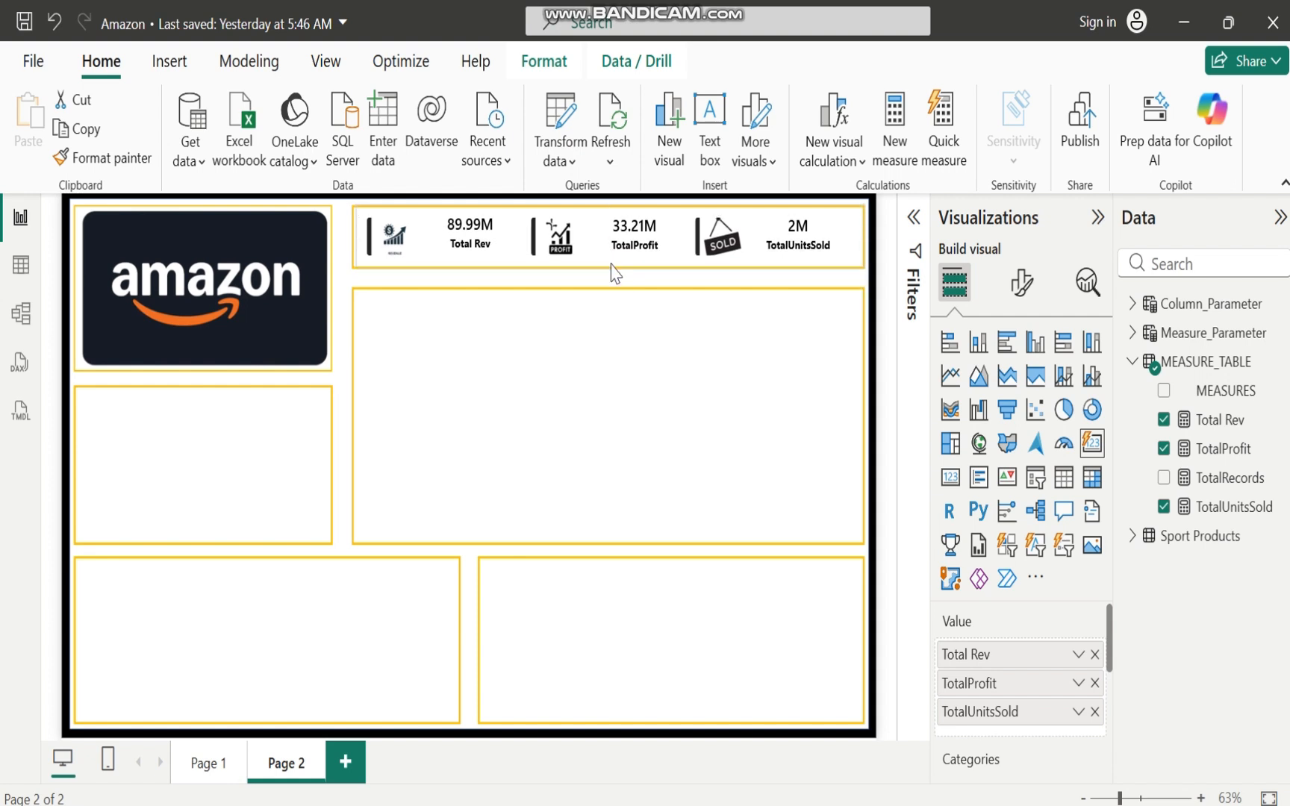
{"action": "left_click", "coordinate": [1026, 293]}
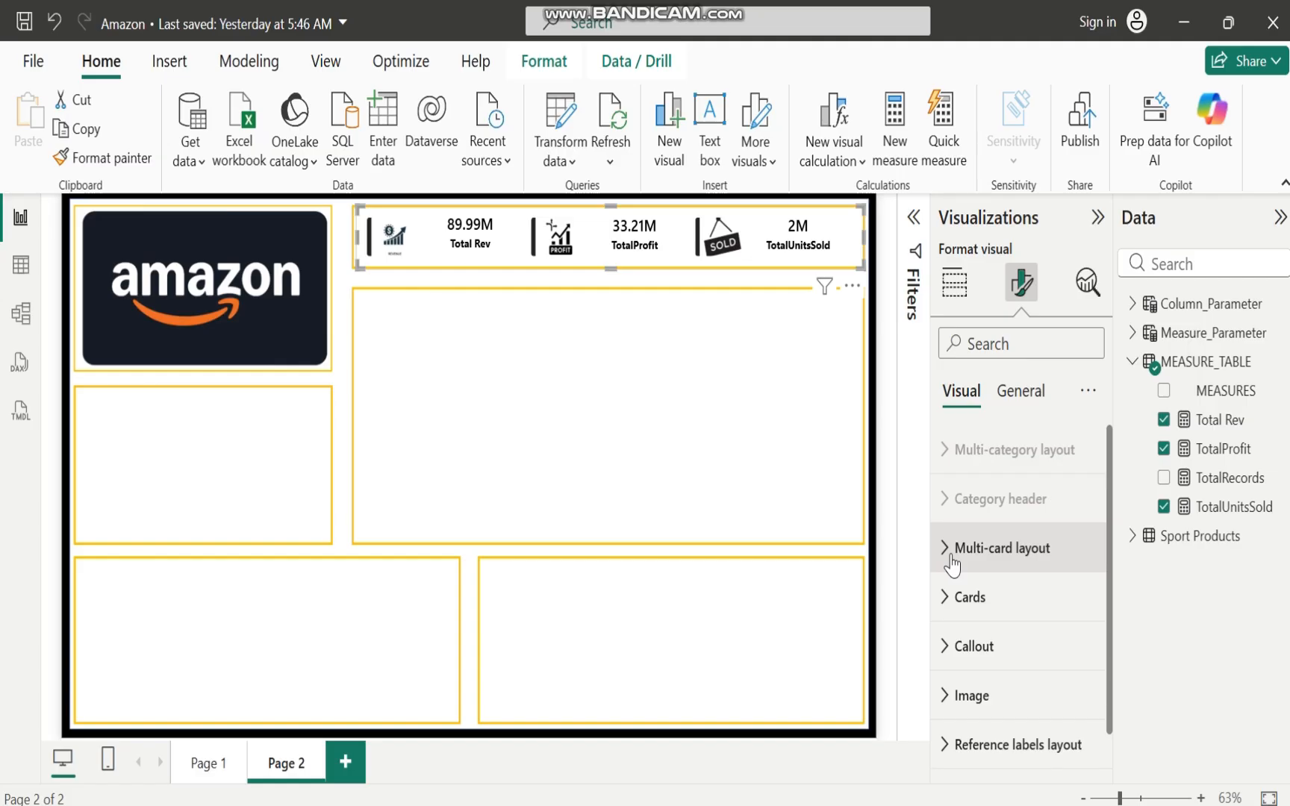
Turn off the background in the card visual's multi-card layout and deselect the visual
{"action": "left_click", "coordinate": [945, 602]}
{"action": "left_click_drag", "start_coordinate": [1108, 525], "coordinate": [1111, 562]}
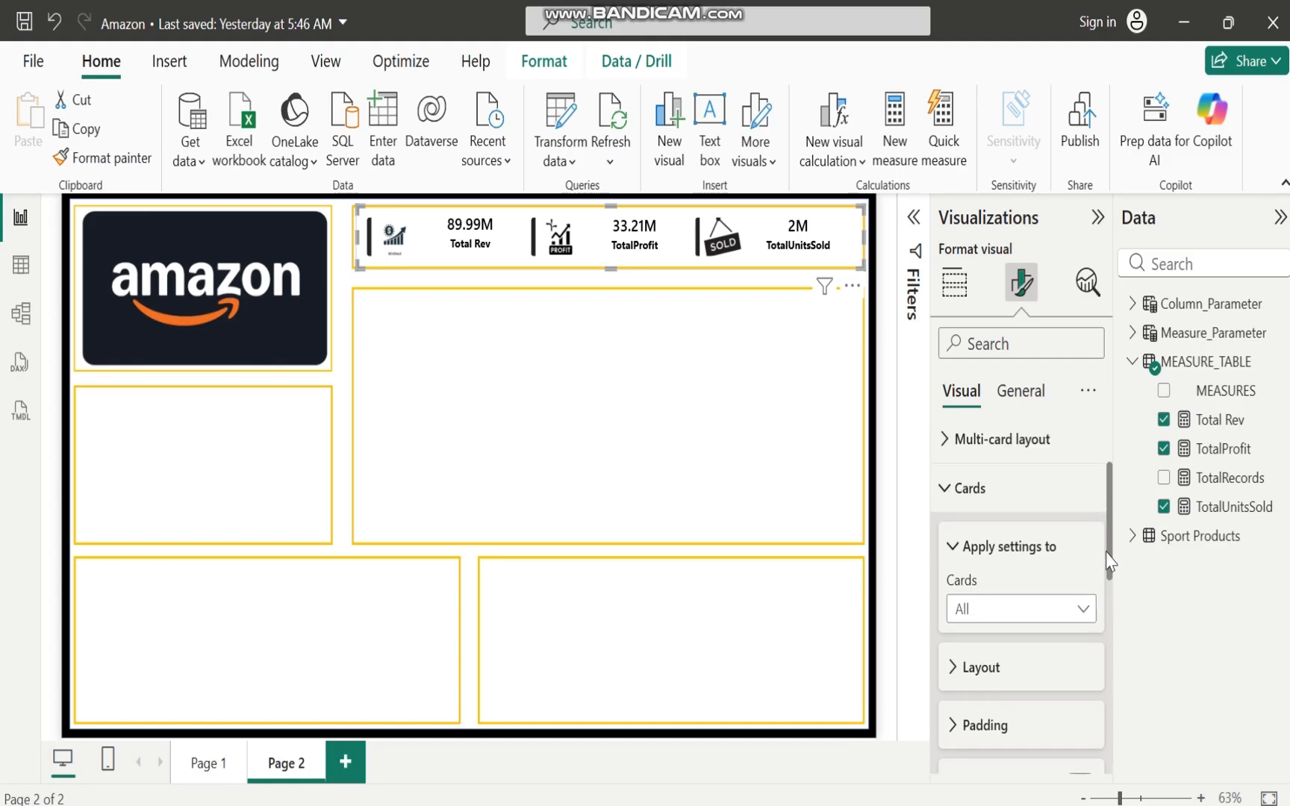
{"action": "left_click", "coordinate": [943, 487]}
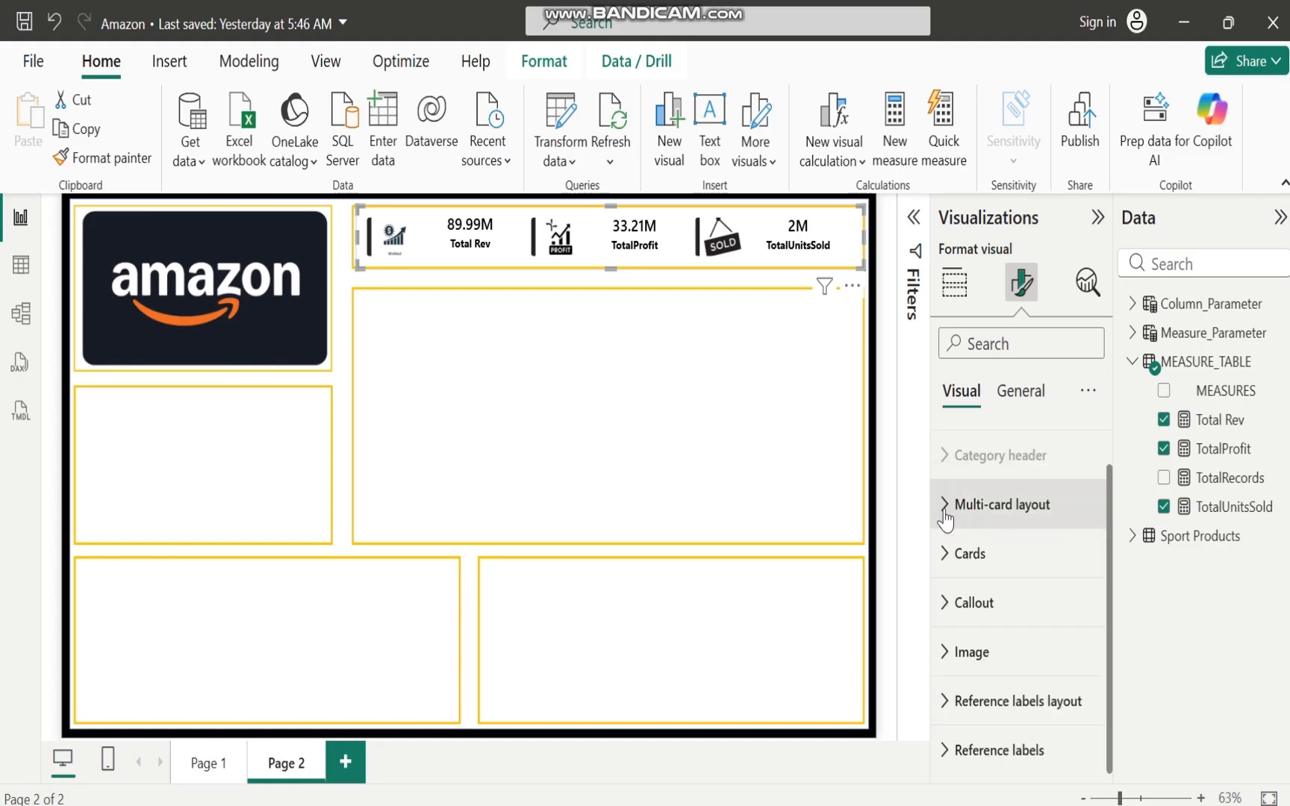
{"action": "left_click", "coordinate": [945, 505]}
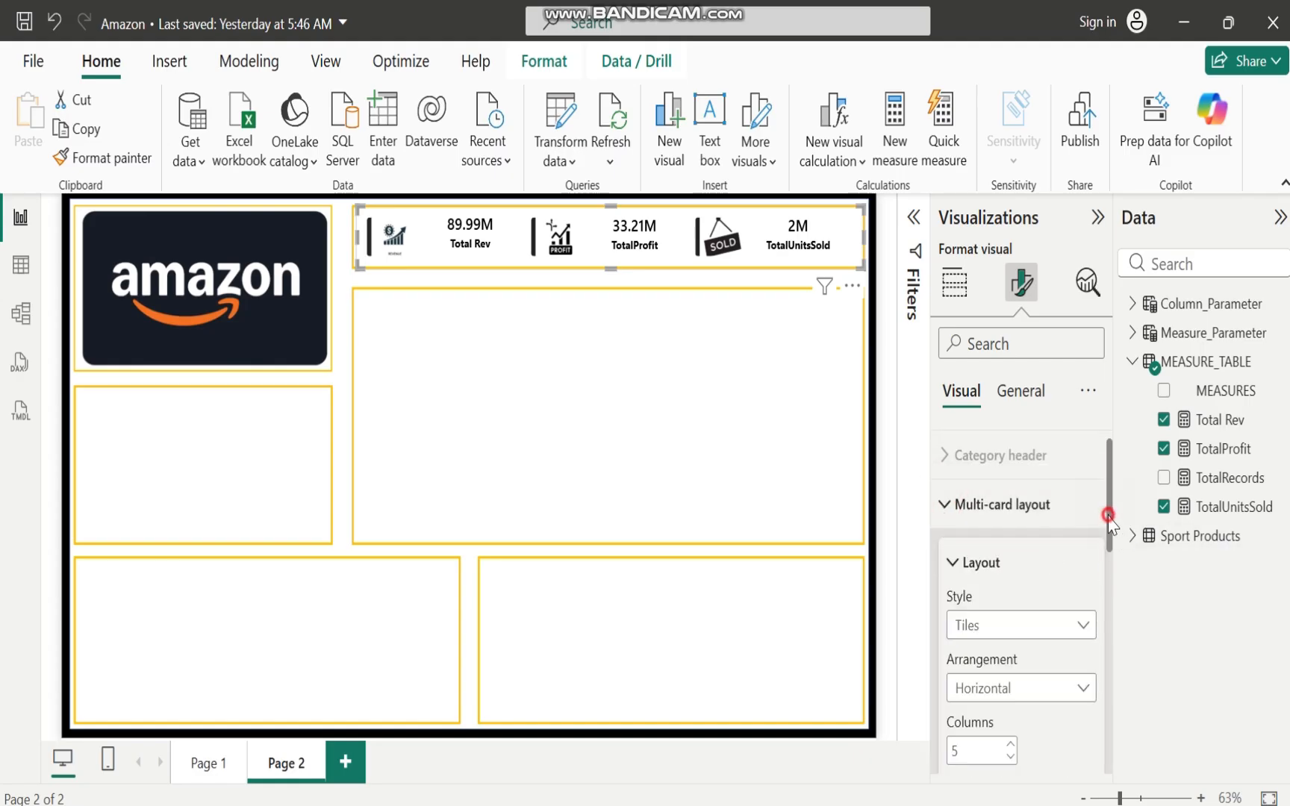
{"action": "left_click_drag", "start_coordinate": [1108, 515], "coordinate": [1090, 662]}
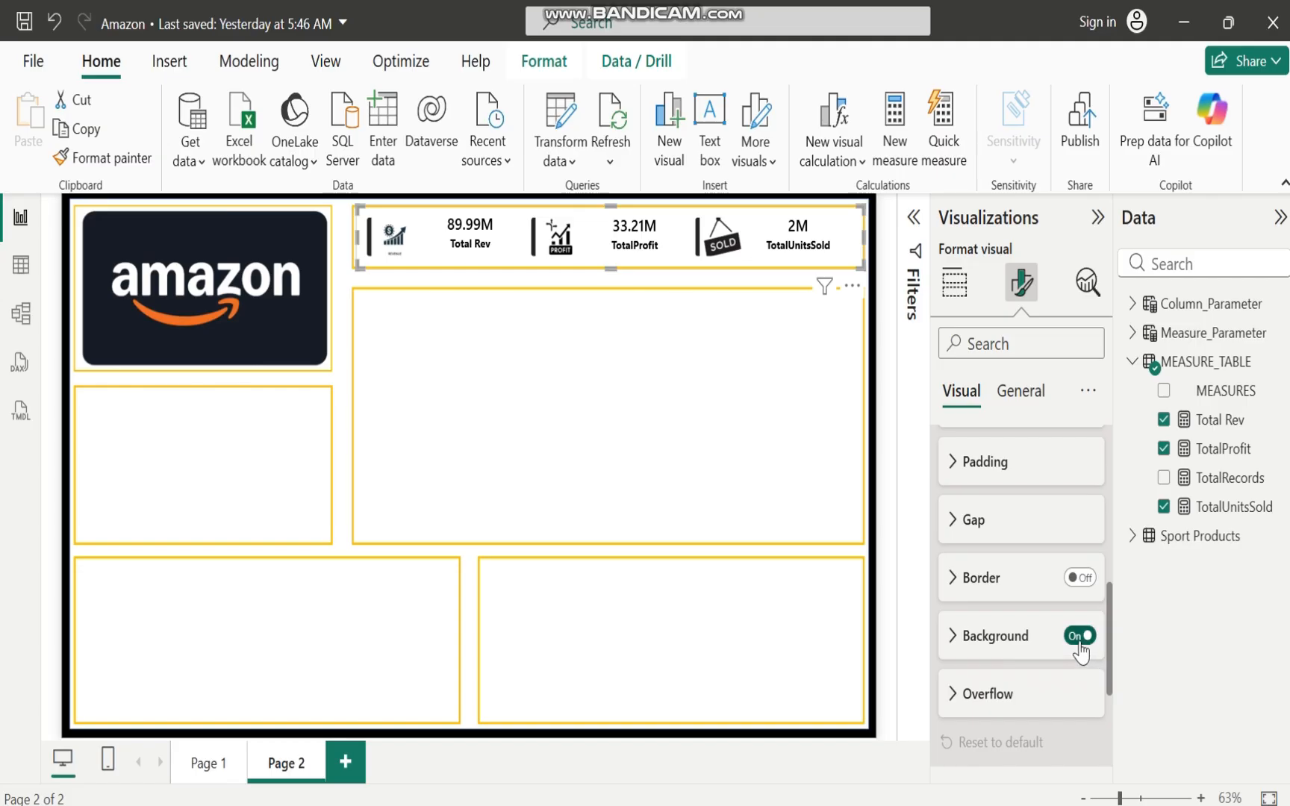
{"action": "left_click", "coordinate": [1079, 636]}
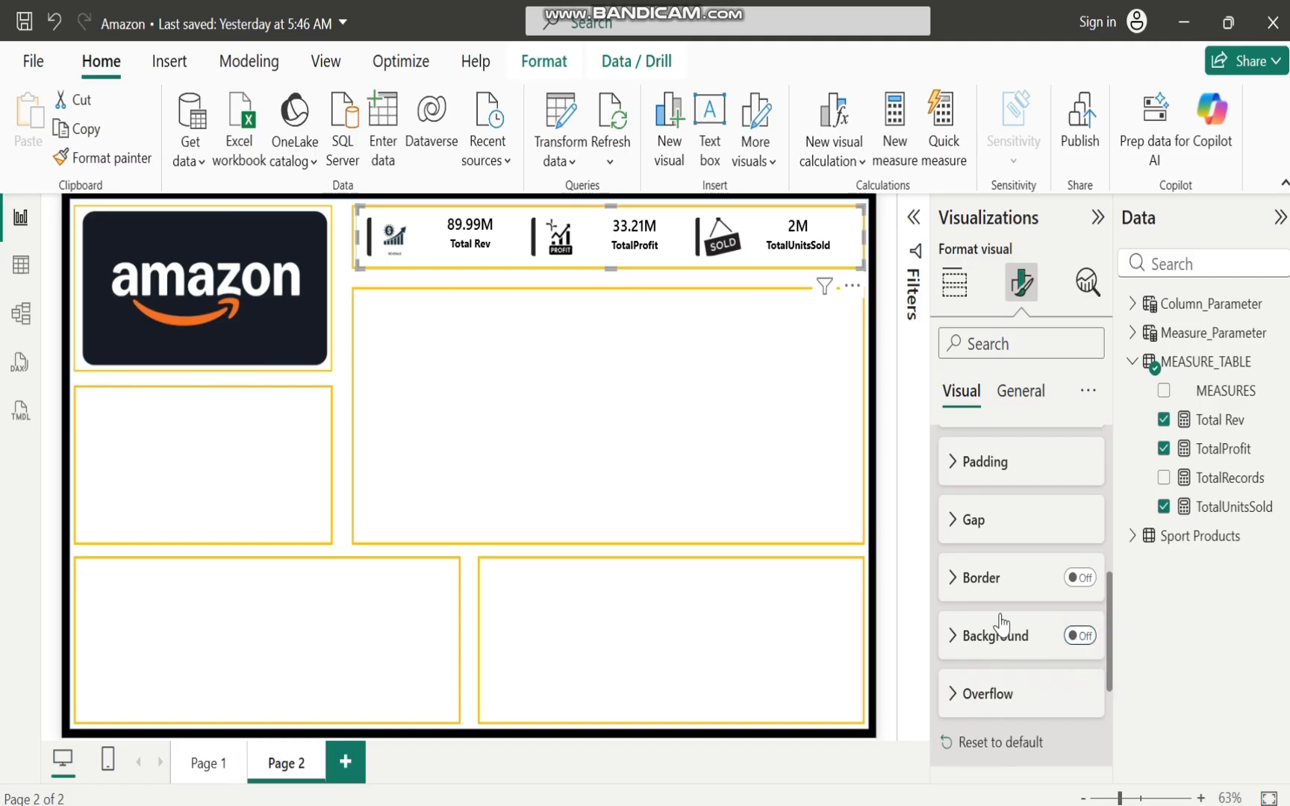
{"action": "left_click", "coordinate": [737, 474]}
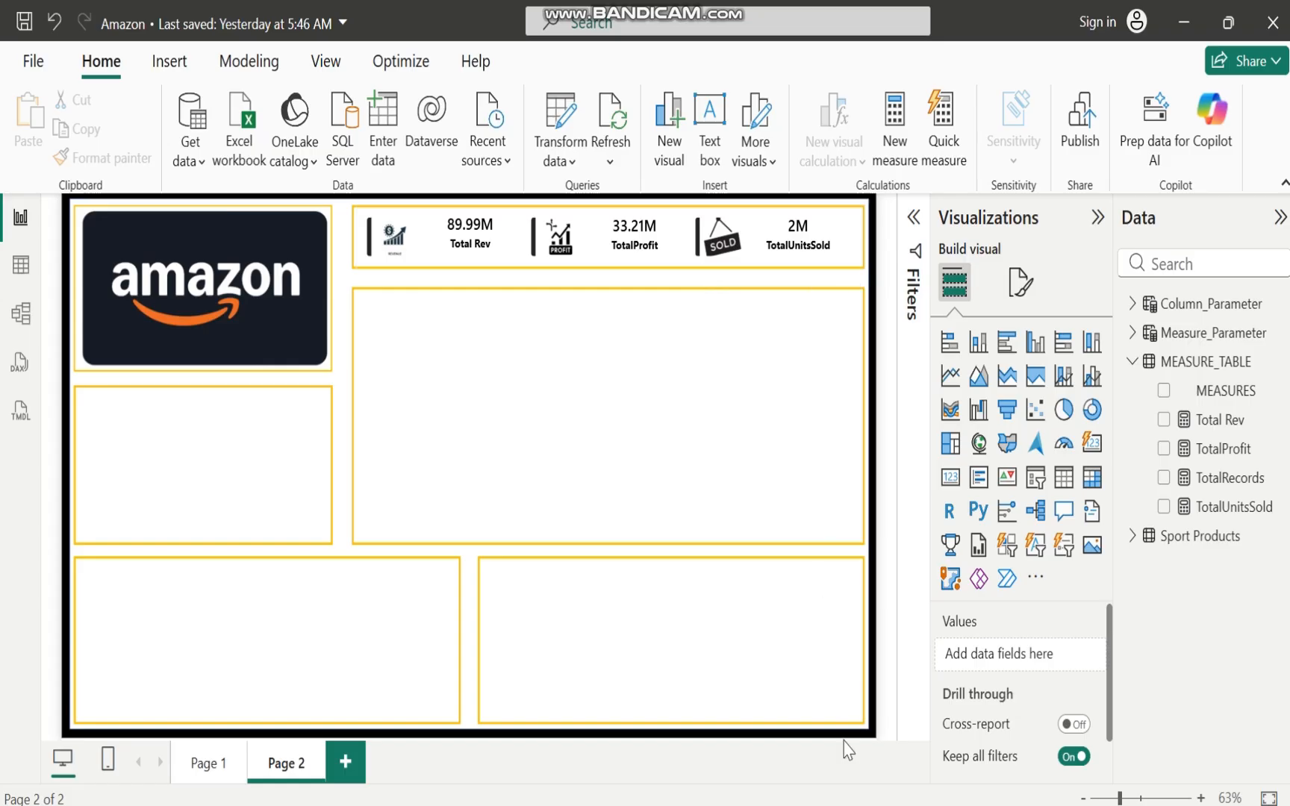
Review the key business questions in the AMAZON SALES ANALYSIS PowerPoint presentation and return to the Power BI report
{"action": "left_click", "coordinate": [836, 715]}
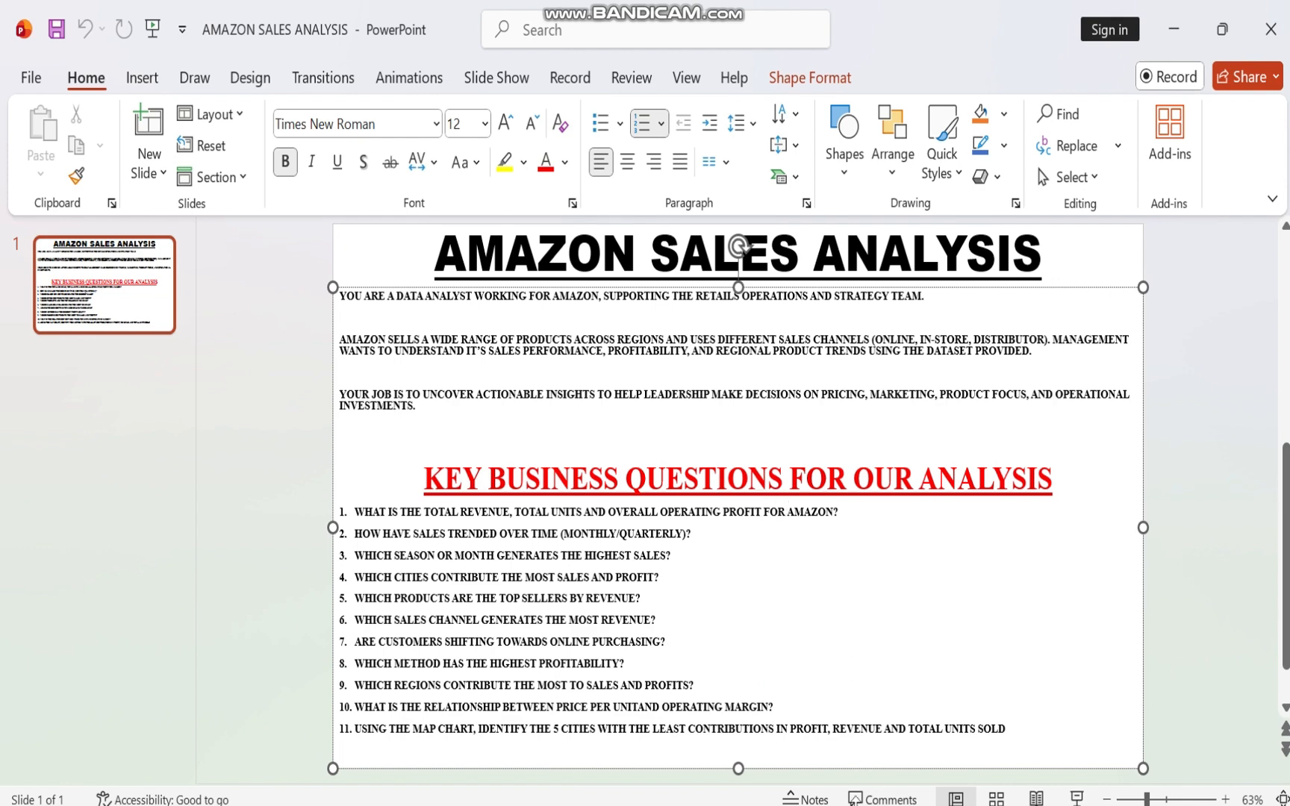
{"action": "mouse_move", "coordinate": [827, 802]}
{"action": "left_click", "coordinate": [827, 716]}
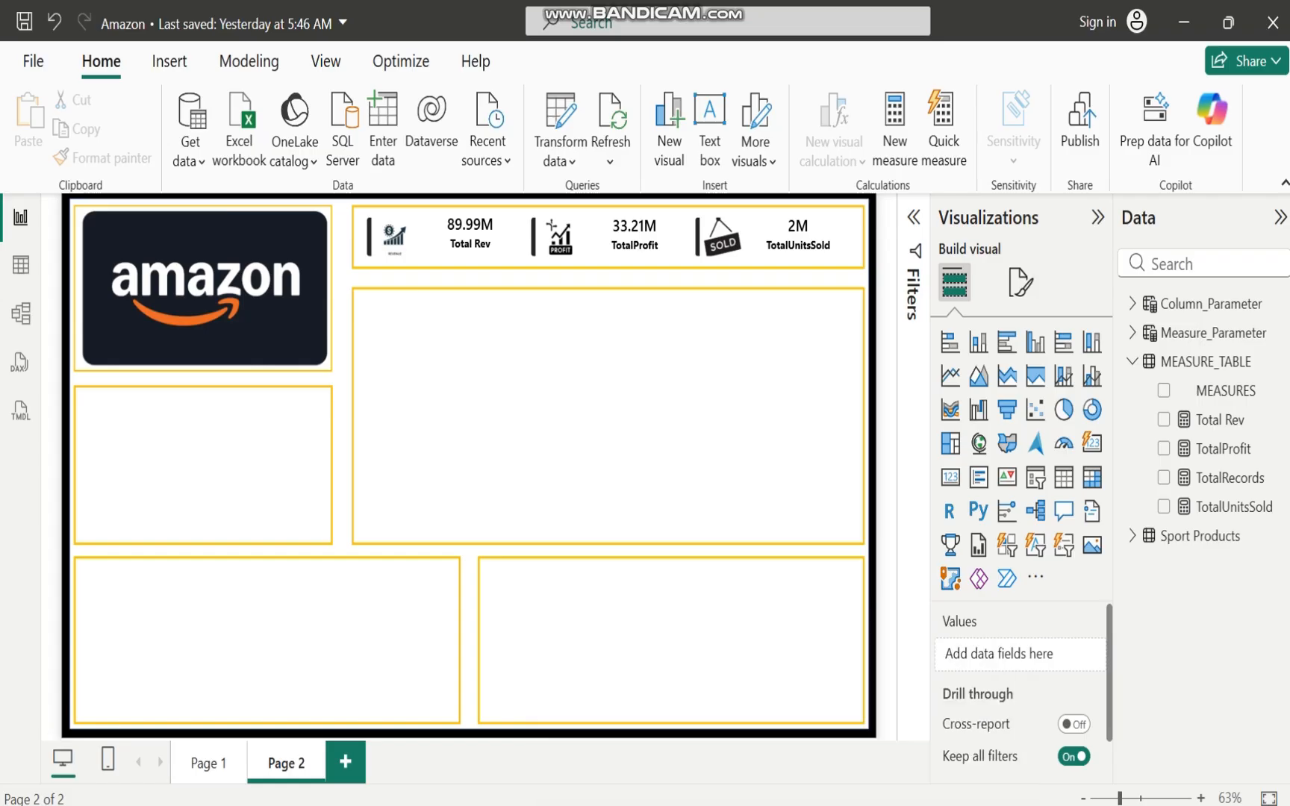
{"action": "mouse_move", "coordinate": [859, 776]}
{"action": "left_click", "coordinate": [859, 710]}
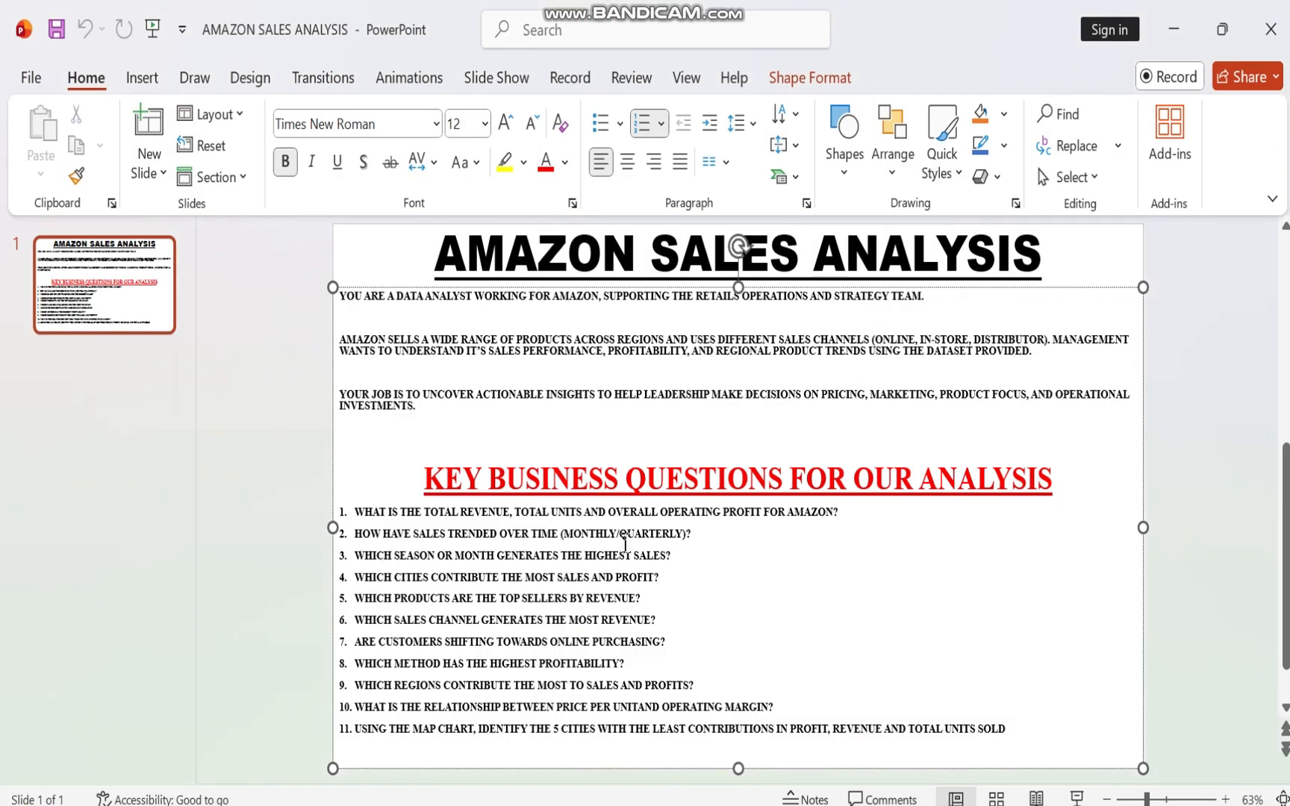
{"action": "mouse_move", "coordinate": [828, 799]}
{"action": "left_click", "coordinate": [828, 705]}
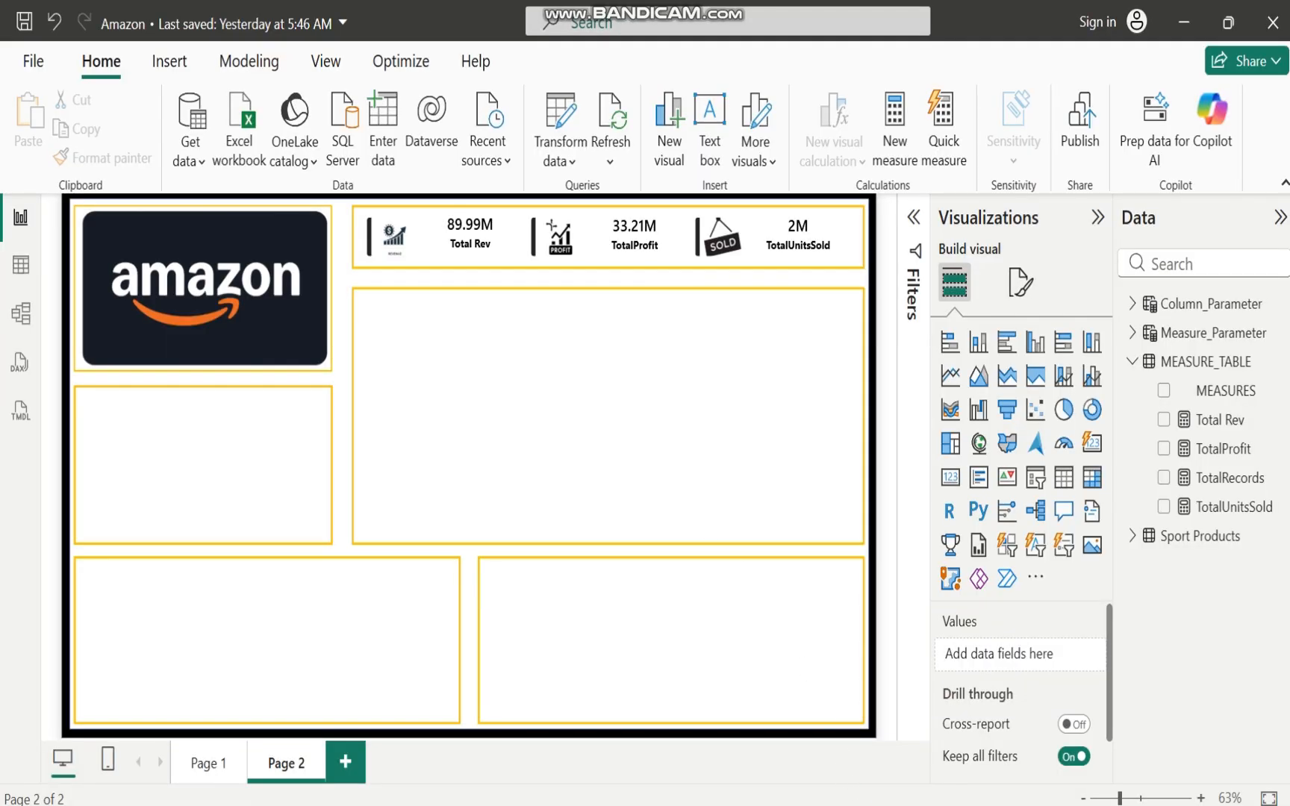
{"action": "mouse_move", "coordinate": [847, 776]}
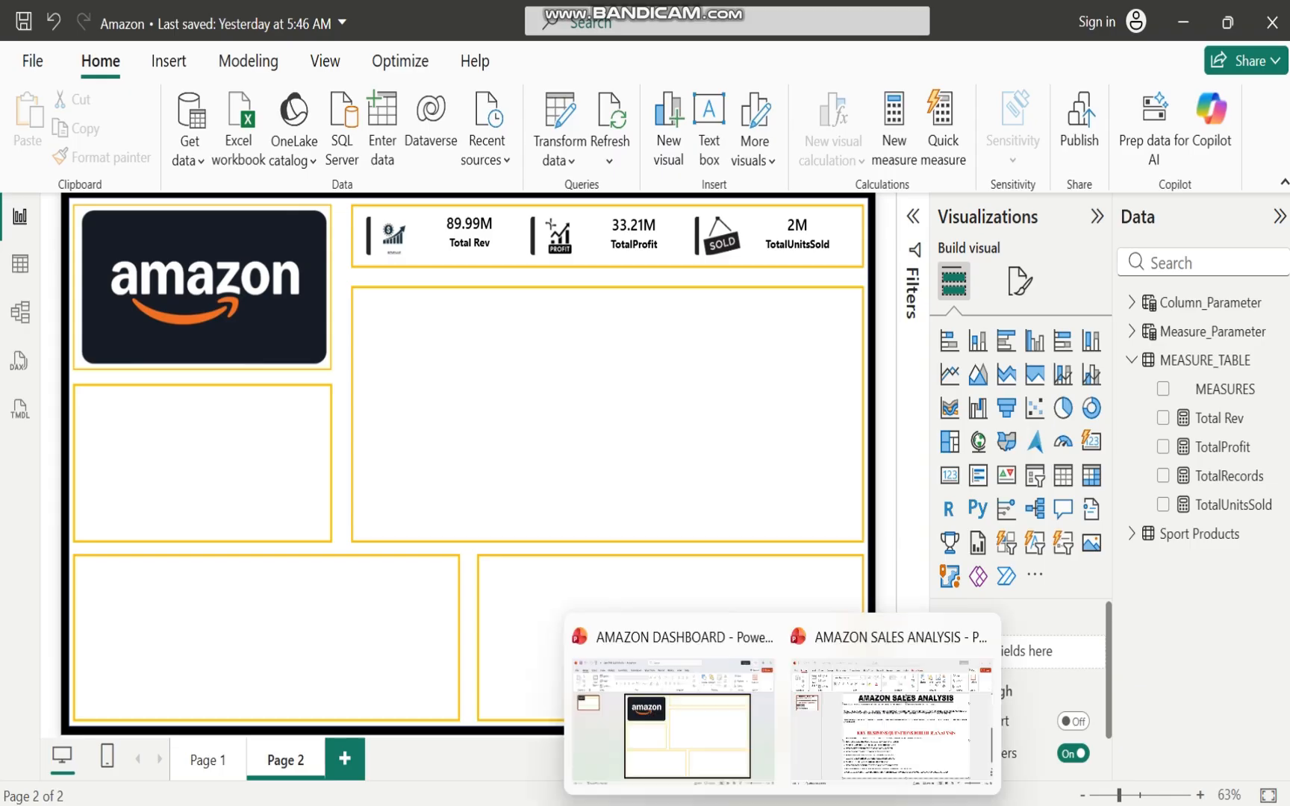
{"action": "left_click", "coordinate": [887, 739]}
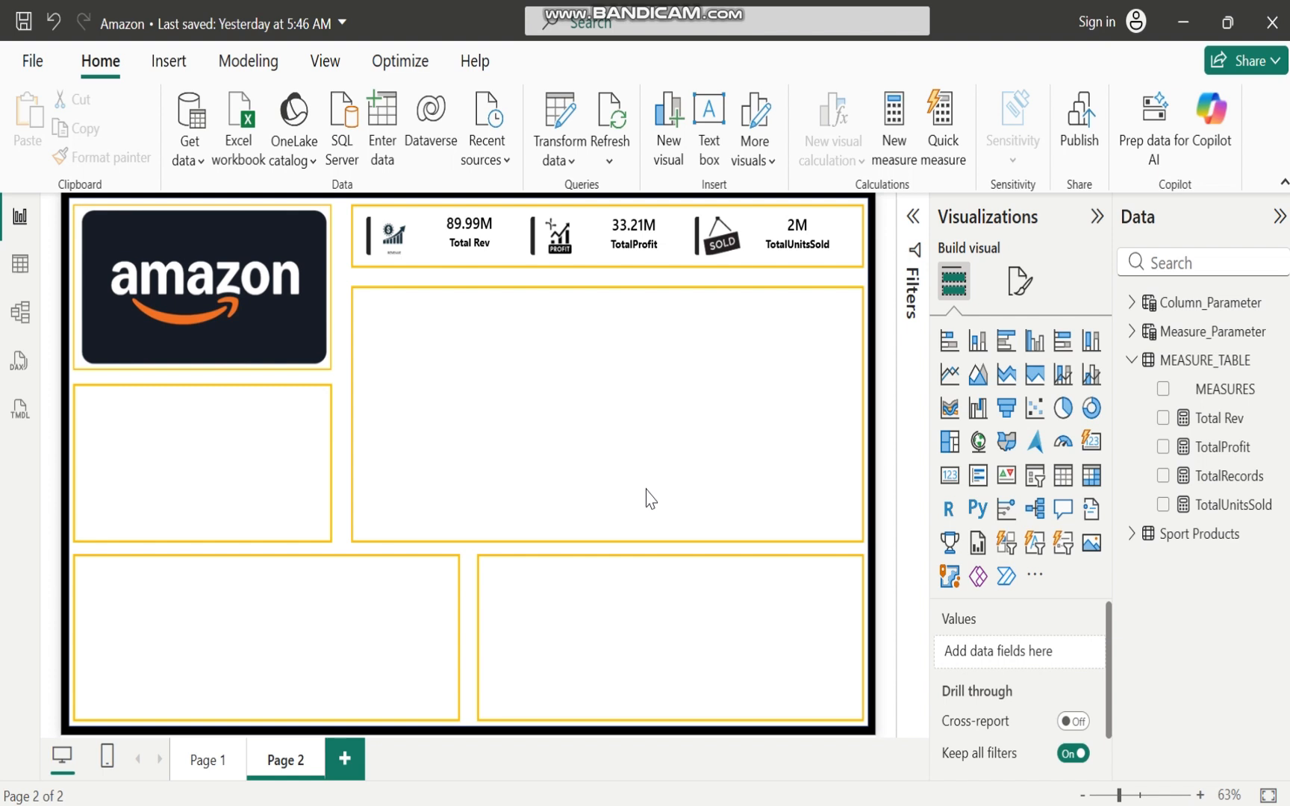
Create a column chart from the Total Rev measure in MEASURE_TABLE and collapse that table
{"action": "left_click", "coordinate": [1136, 363]}
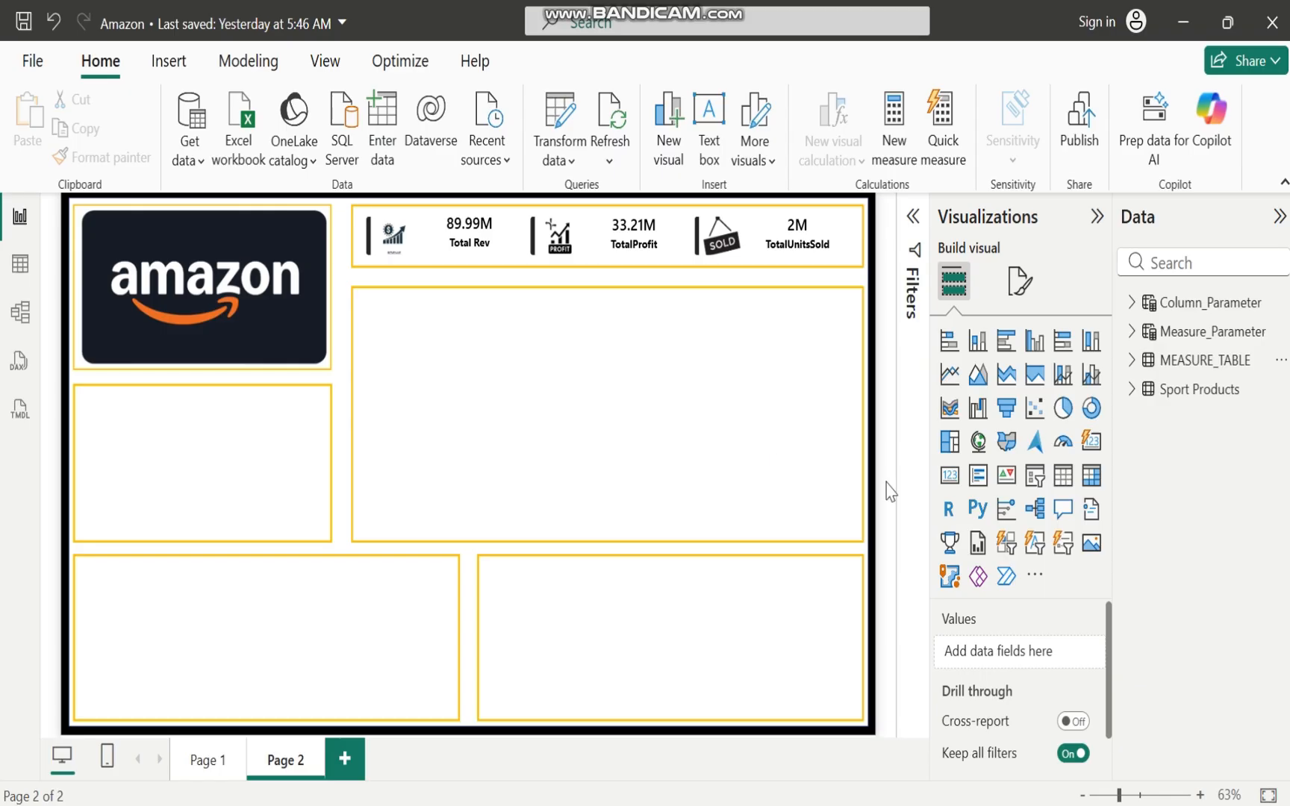
{"action": "left_click", "coordinate": [1134, 361]}
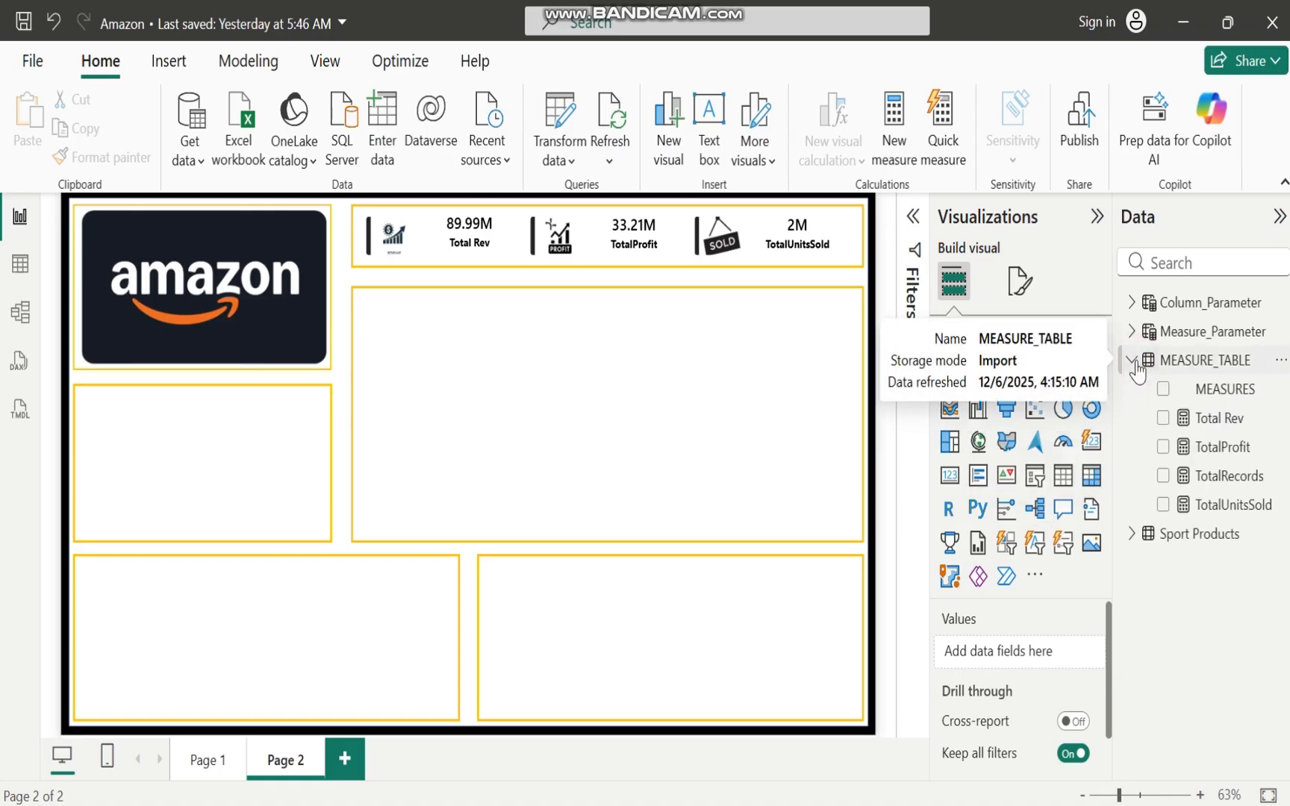
{"action": "left_click", "coordinate": [1164, 420]}
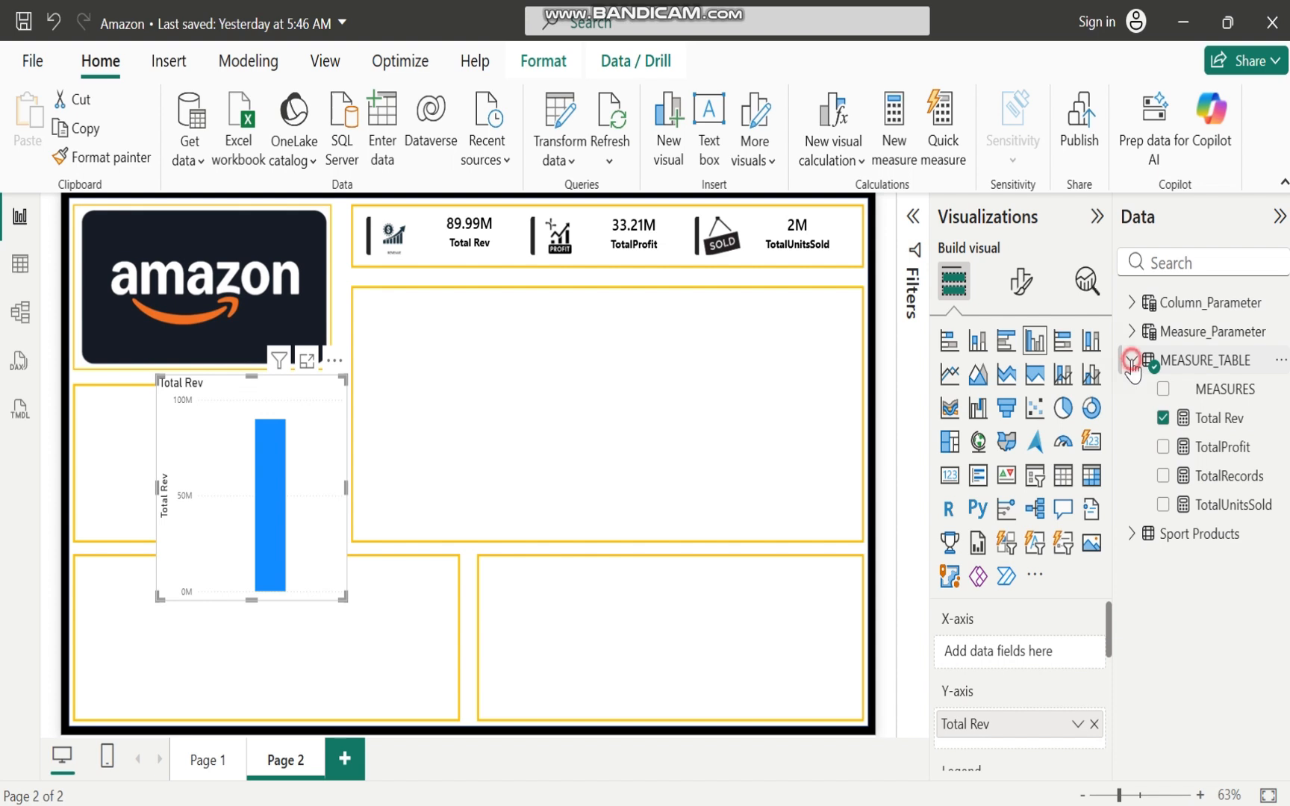
{"action": "left_click", "coordinate": [1133, 362]}
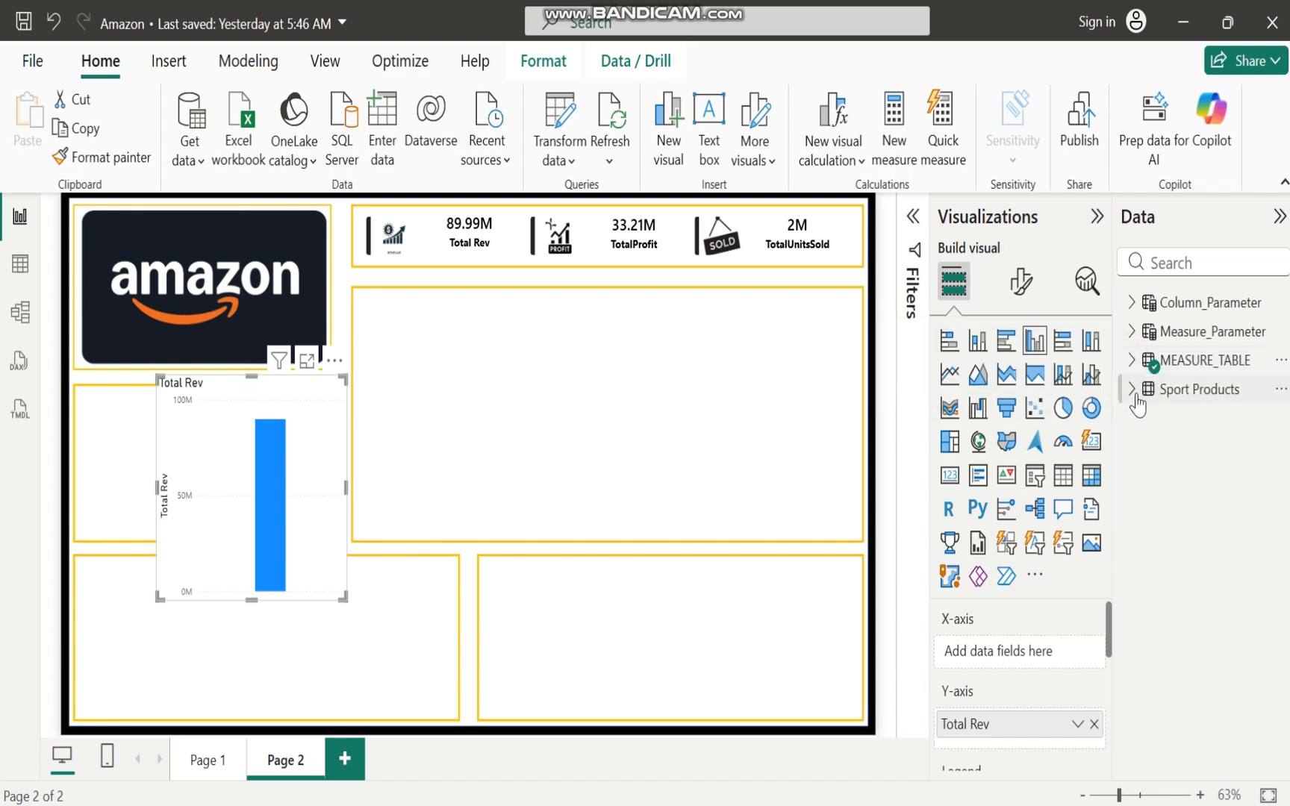
Add Quarter and Month from the Sport Products Invoice Date hierarchy to the chart's X-axis
{"action": "left_click", "coordinate": [1133, 390]}
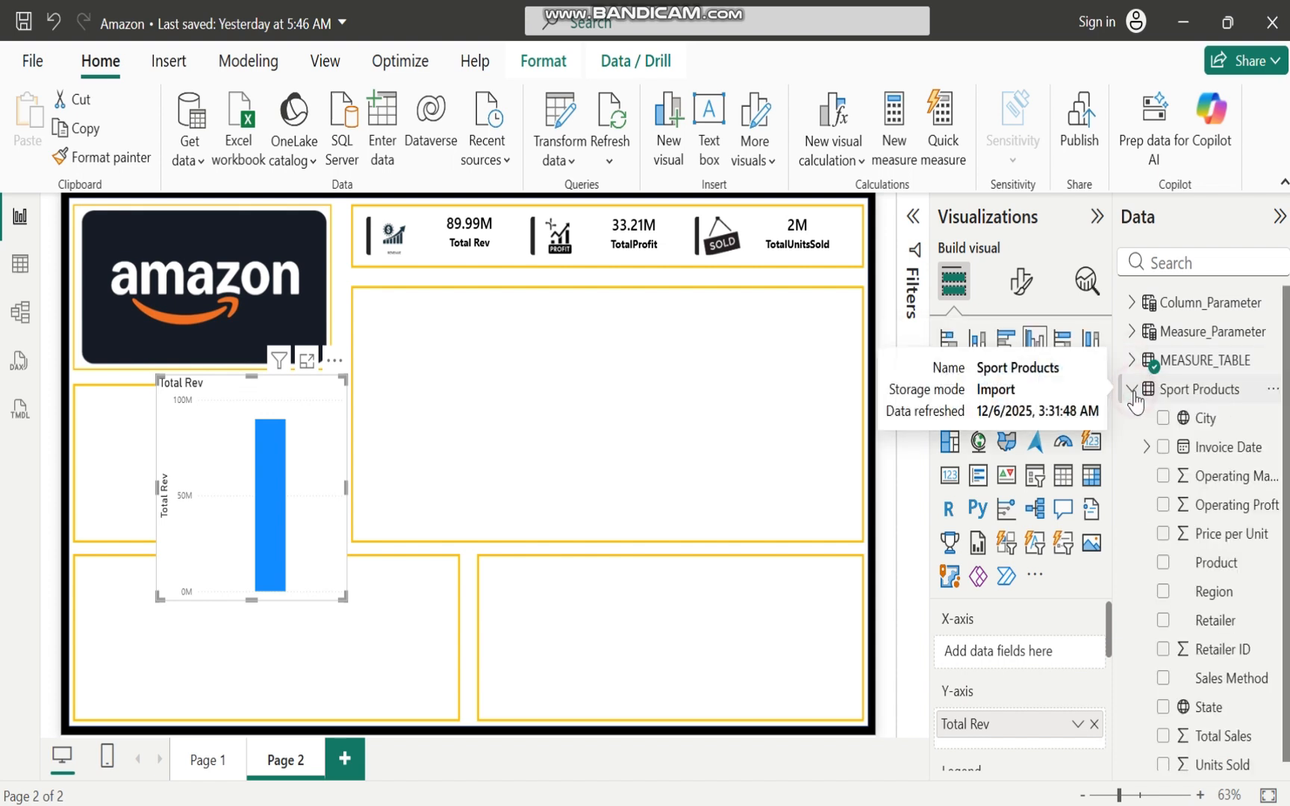
{"action": "left_click", "coordinate": [1148, 448]}
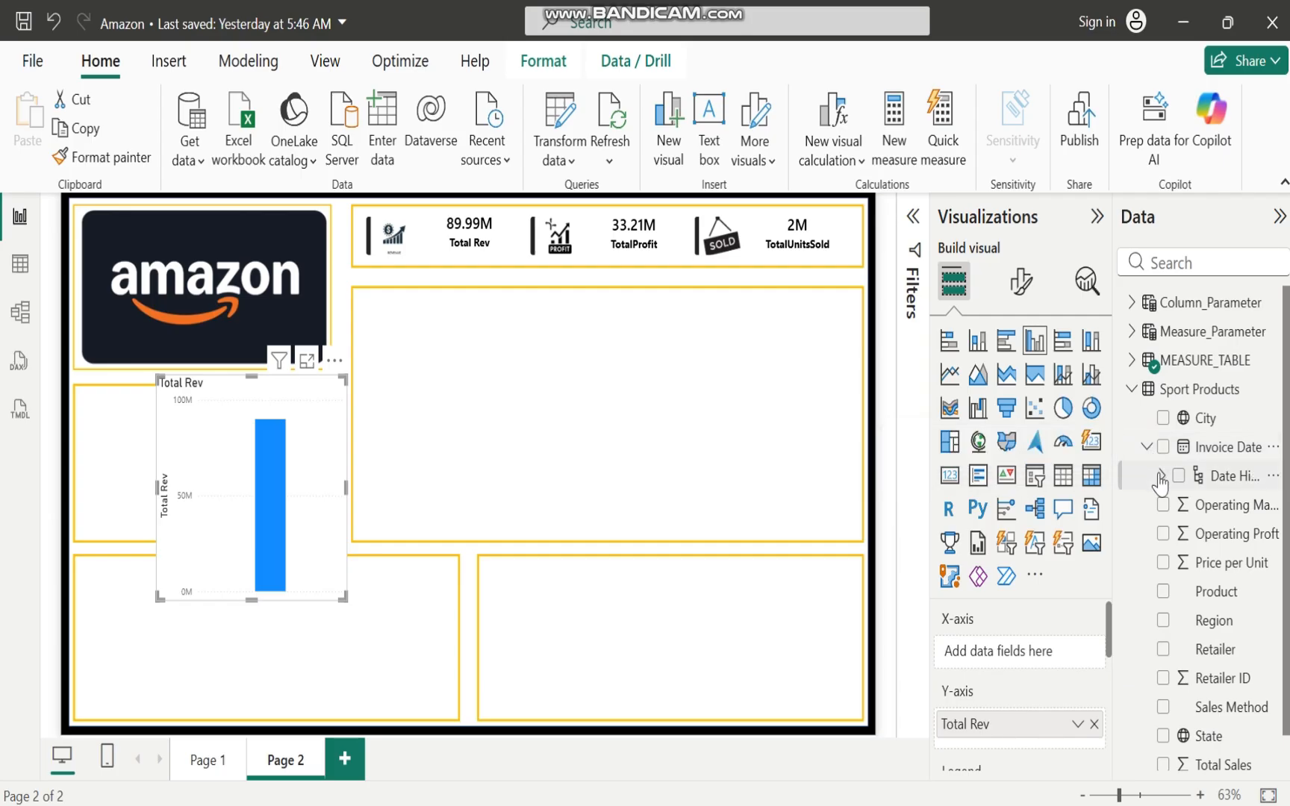
{"action": "left_click", "coordinate": [1159, 474]}
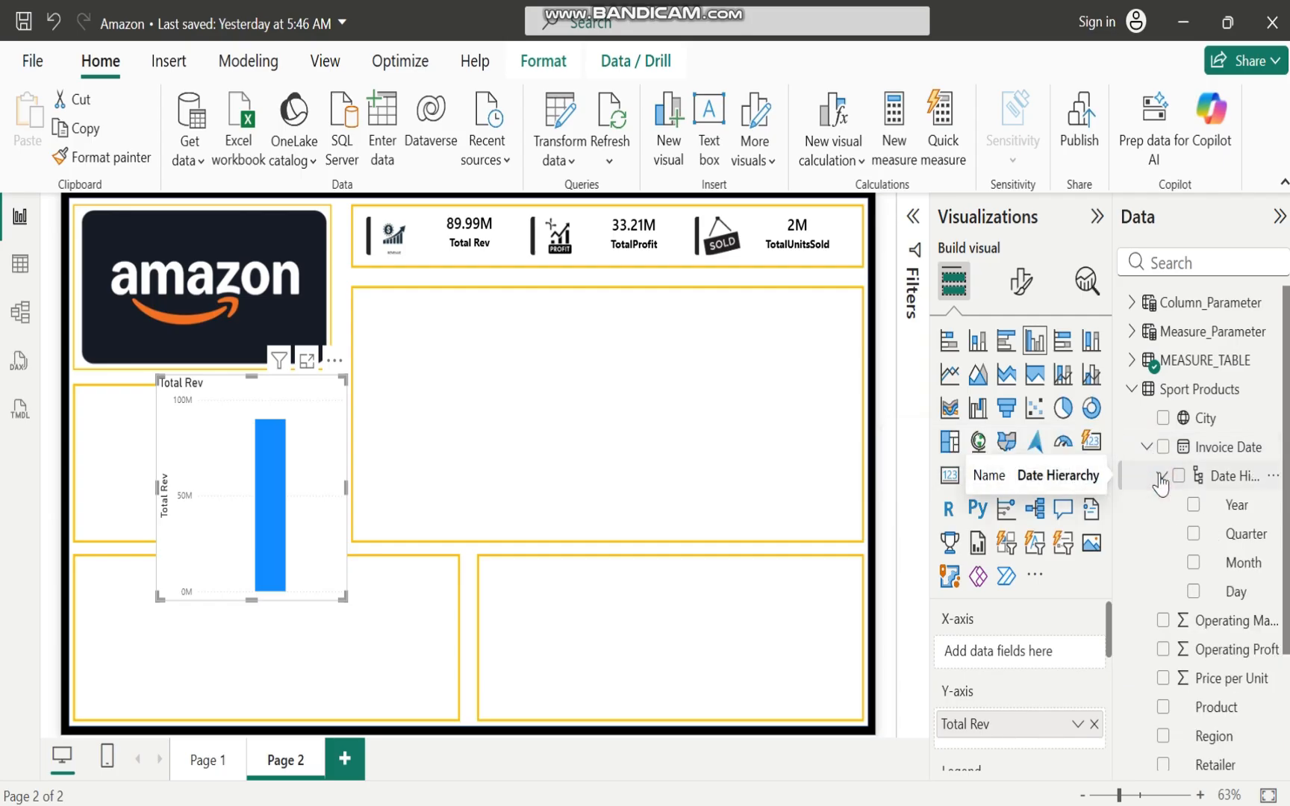
{"action": "left_click", "coordinate": [1192, 534]}
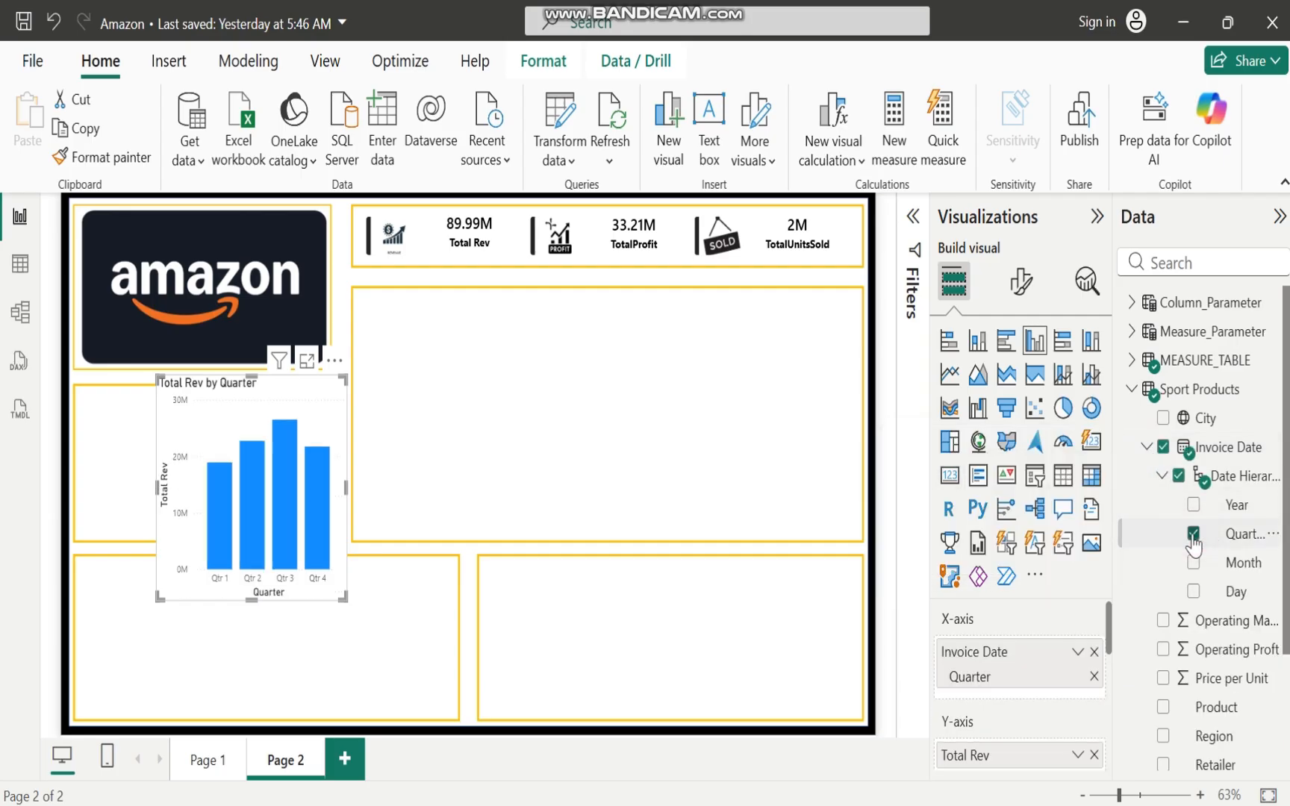
{"action": "left_click", "coordinate": [1194, 563]}
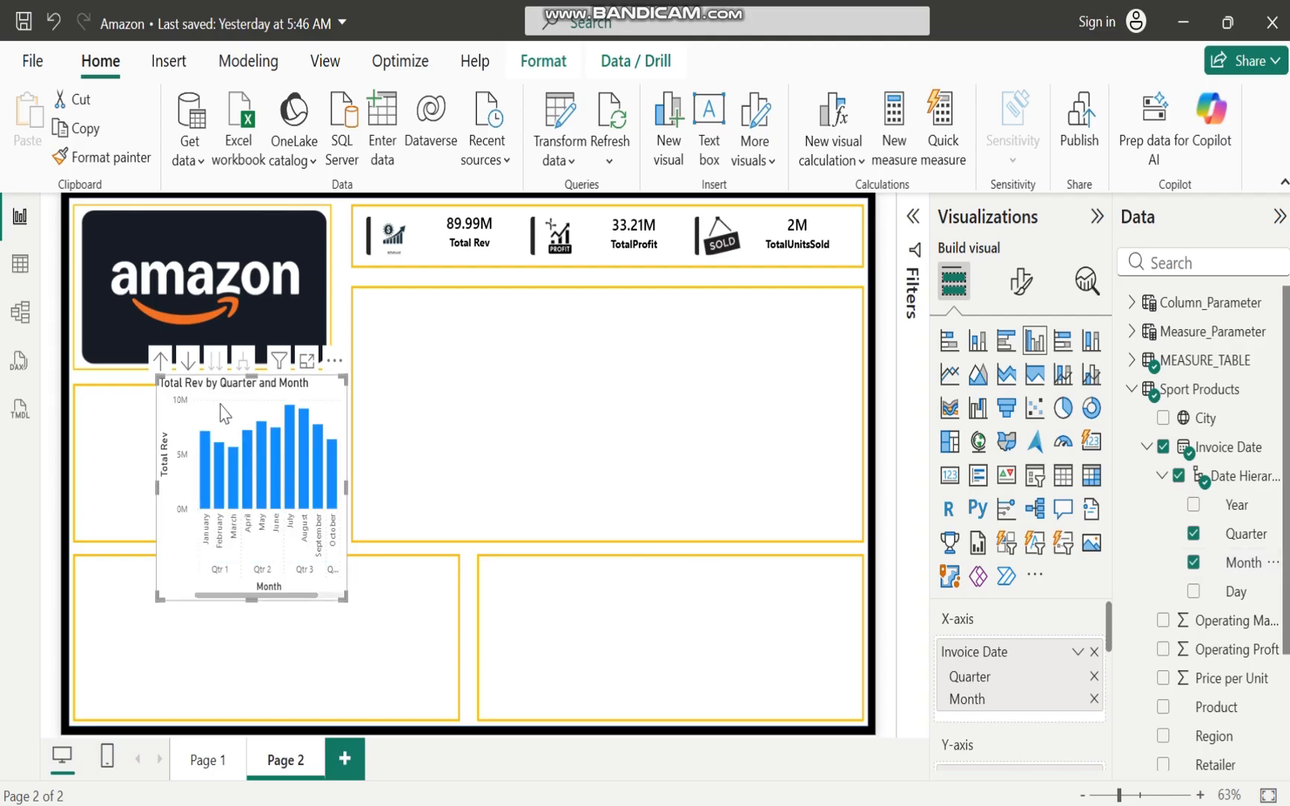
Turn on drill mode for the Total Rev chart and drill up from months to the quarter level
{"action": "left_click", "coordinate": [188, 359]}
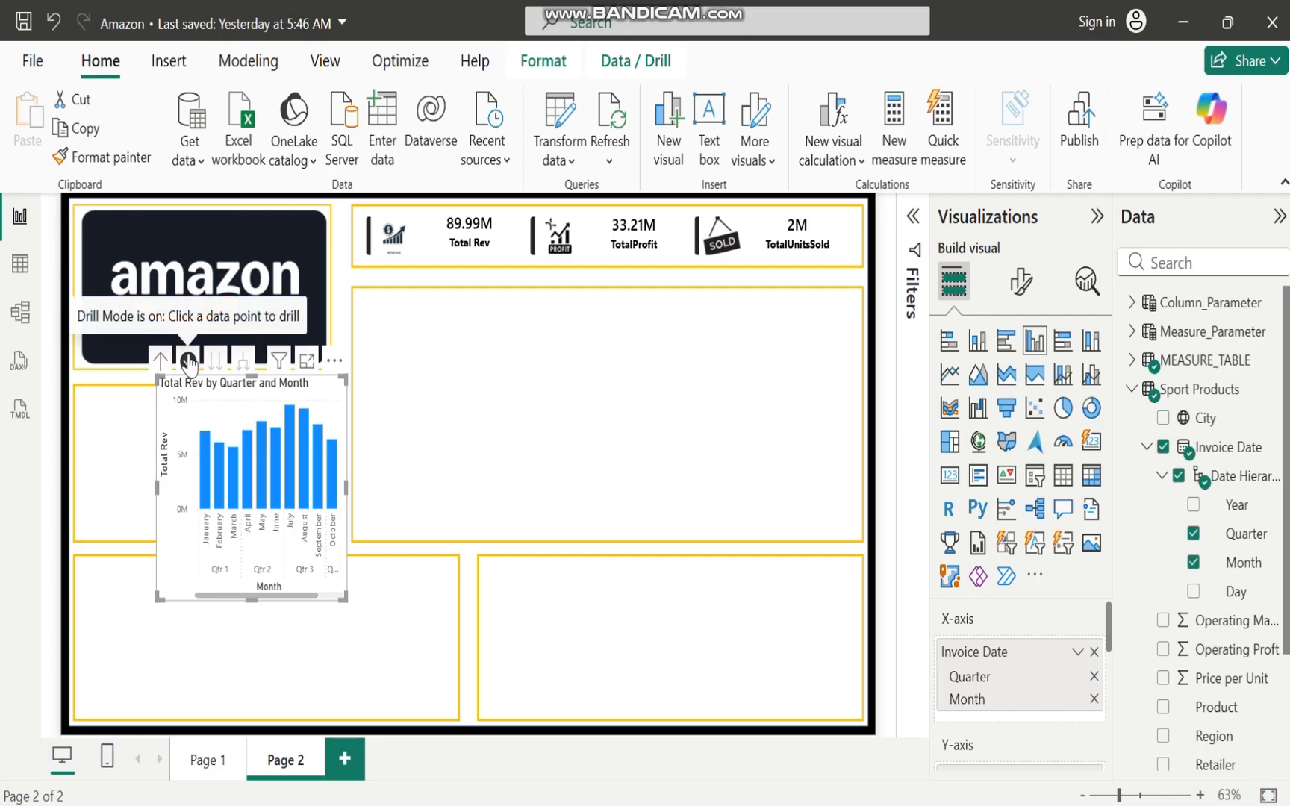
{"action": "left_click", "coordinate": [203, 462]}
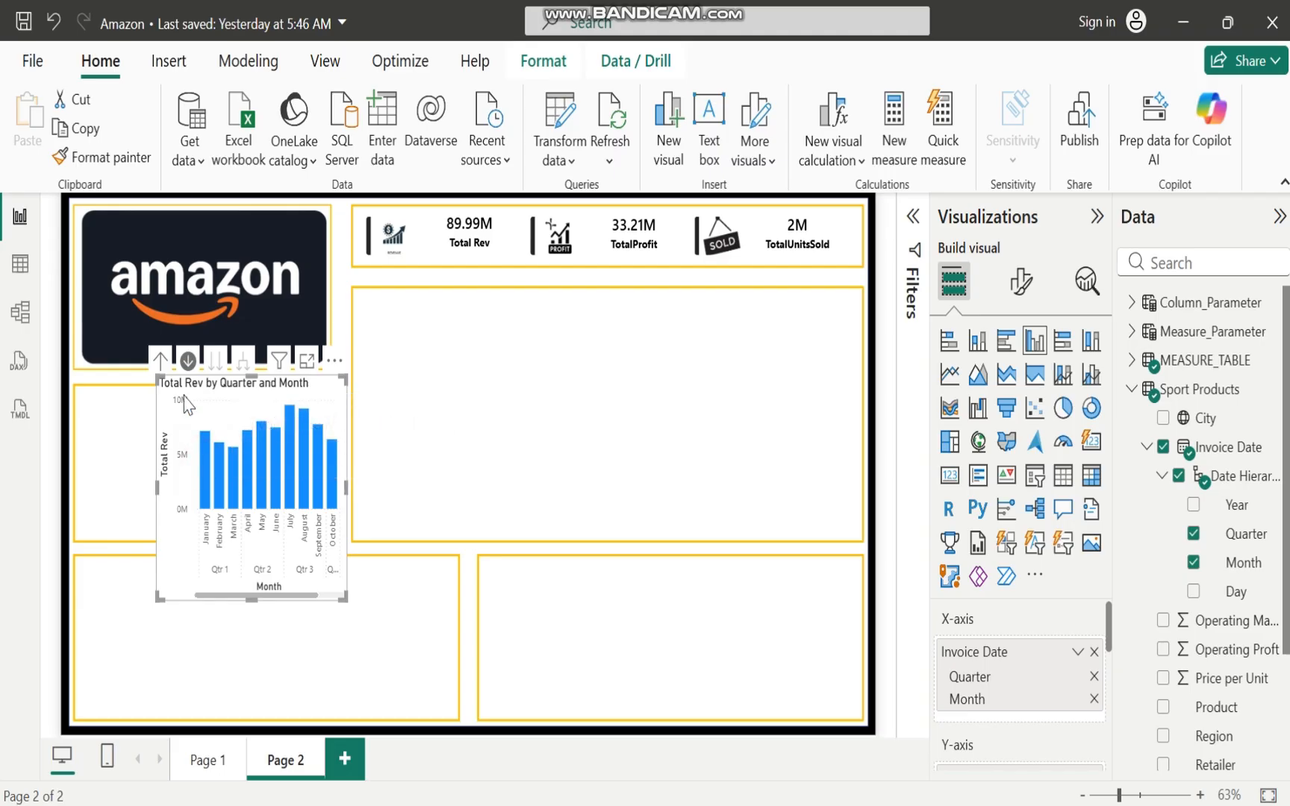
{"action": "left_click", "coordinate": [160, 361]}
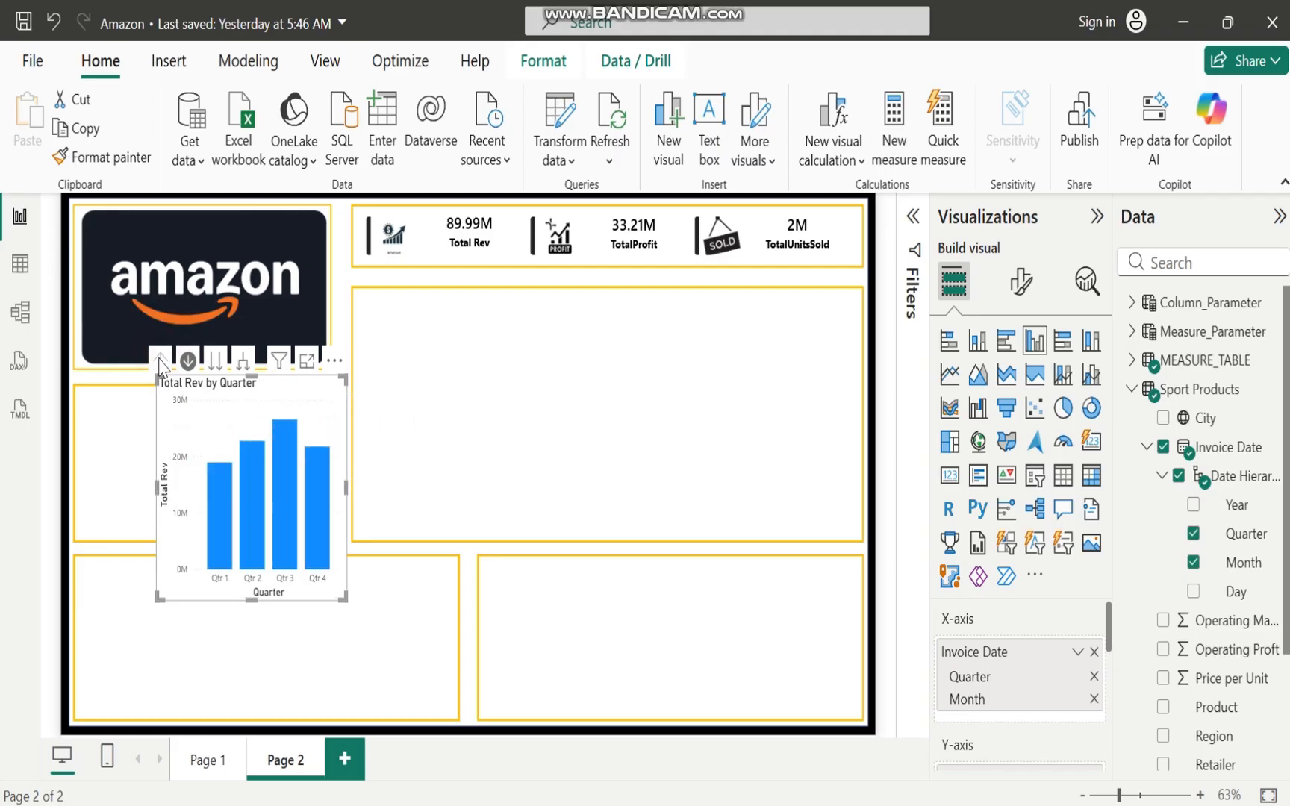
Convert the Total Rev column chart to a line chart, moved and resized to fit the yellow frame below the Amazon logo
{"action": "left_click", "coordinate": [950, 374]}
{"action": "left_click_drag", "start_coordinate": [199, 416], "coordinate": [125, 427]}
{"action": "left_click", "coordinate": [125, 427]}
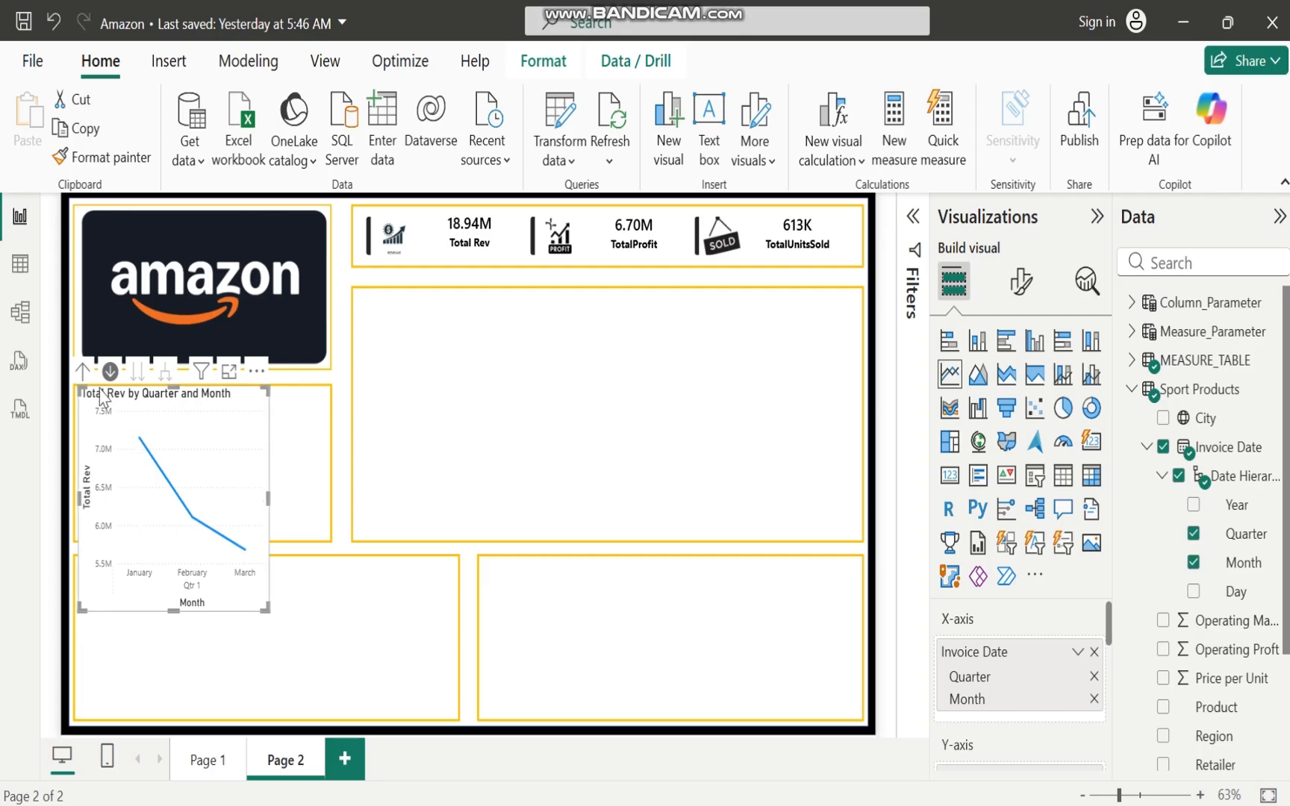
{"action": "left_click", "coordinate": [82, 370]}
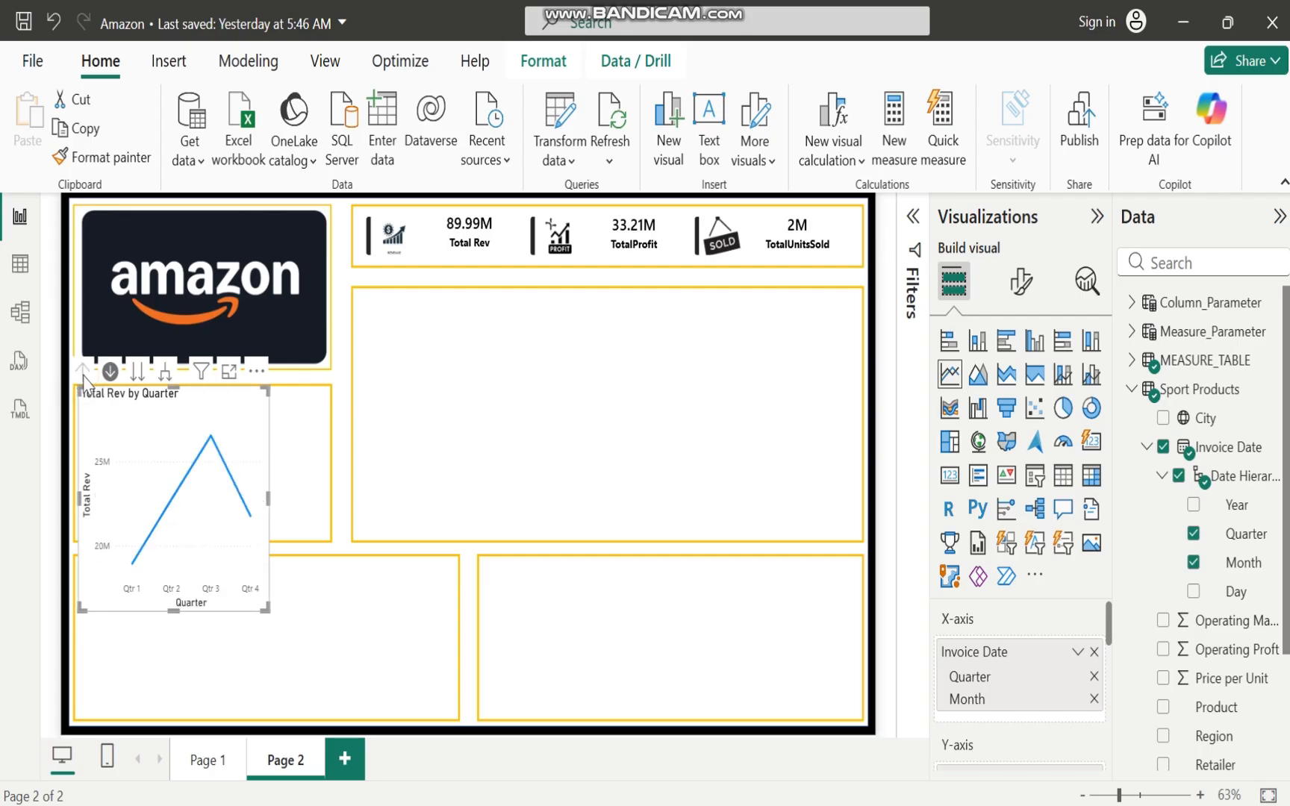
{"action": "left_click_drag", "start_coordinate": [268, 500], "coordinate": [327, 506]}
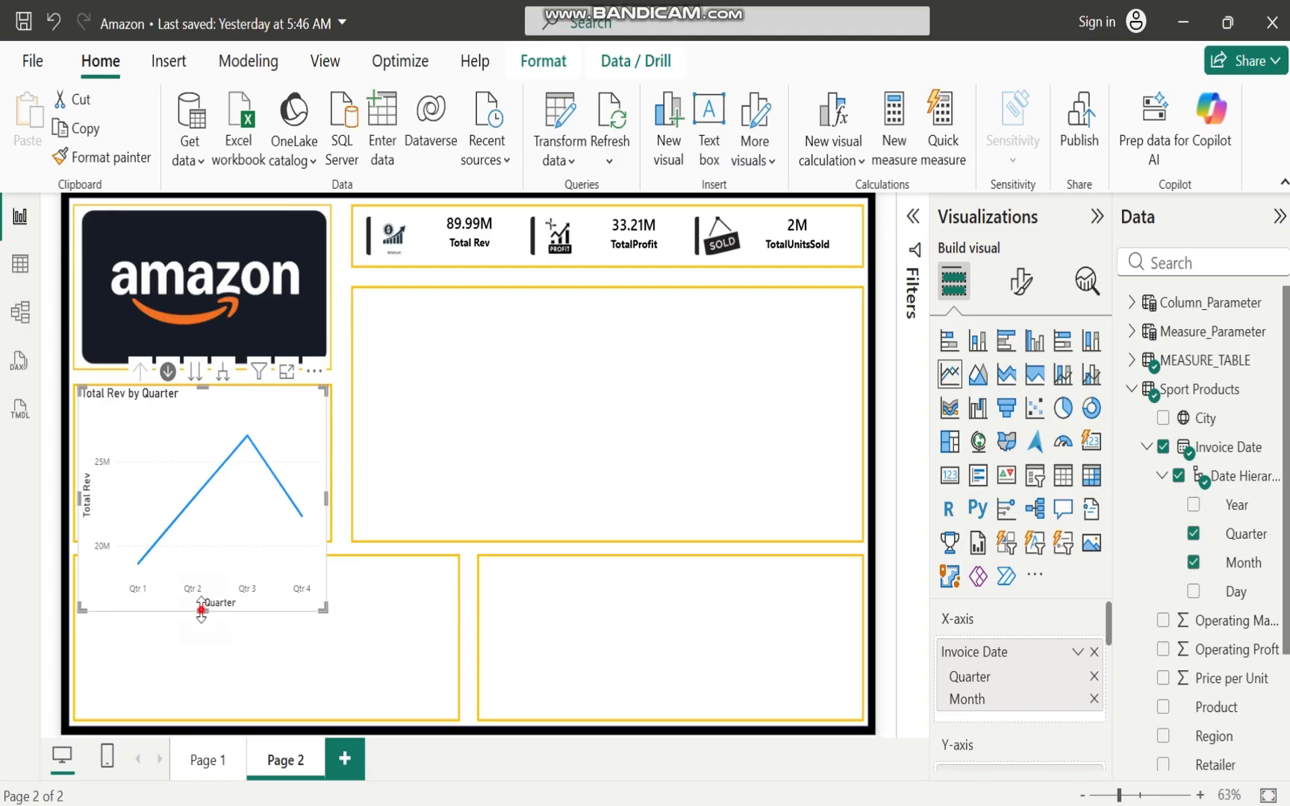
{"action": "left_click_drag", "start_coordinate": [201, 610], "coordinate": [225, 535]}
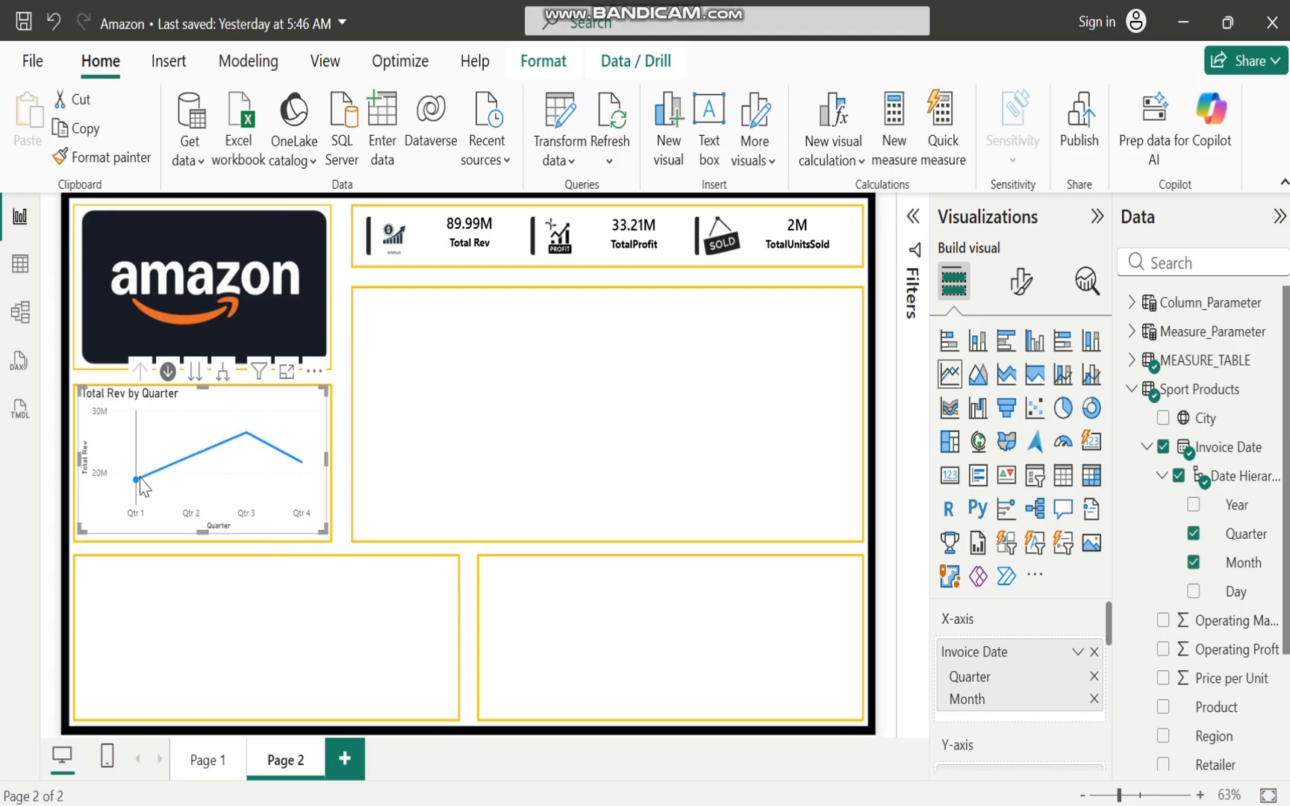
Examine the revenue of each quarter on the line chart, including Qtr 3 by month, and drill back up to quarters
{"action": "mouse_move", "coordinate": [139, 481]}
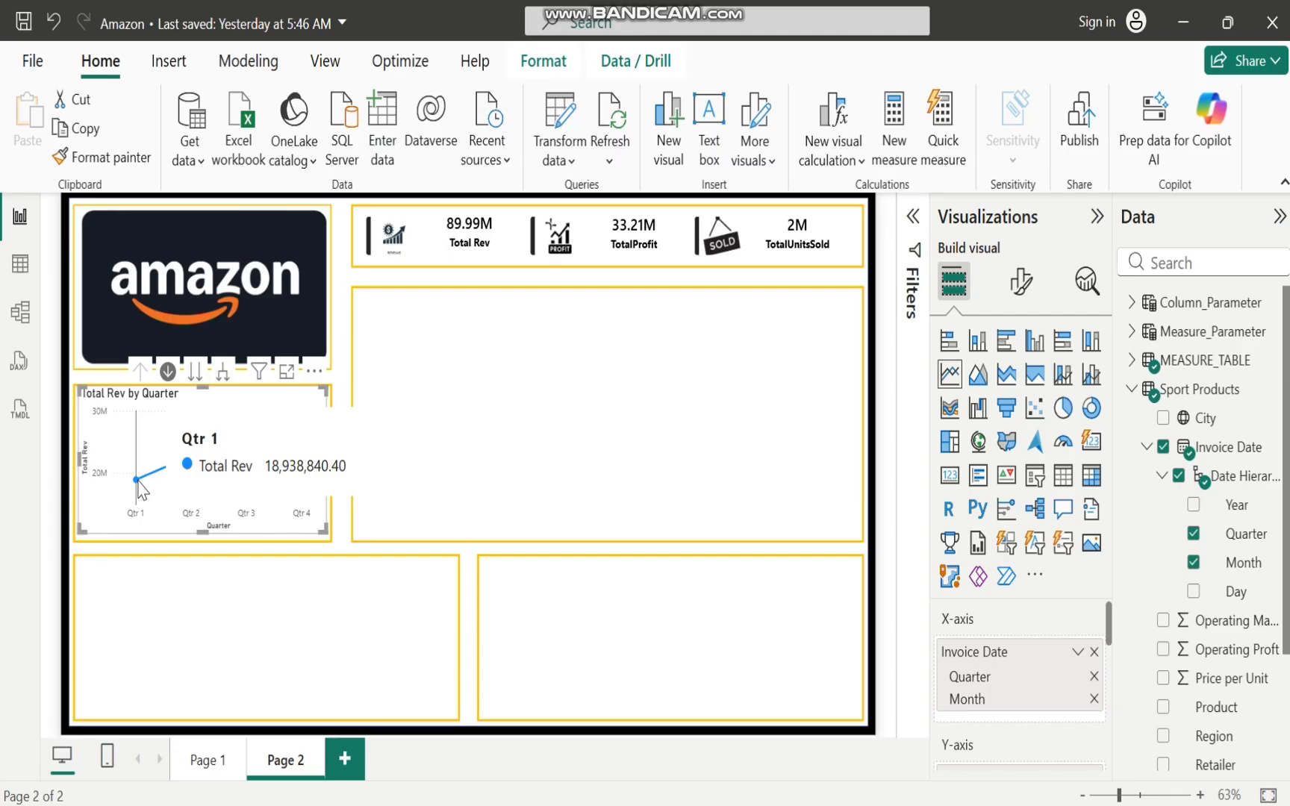
{"action": "mouse_move", "coordinate": [192, 458]}
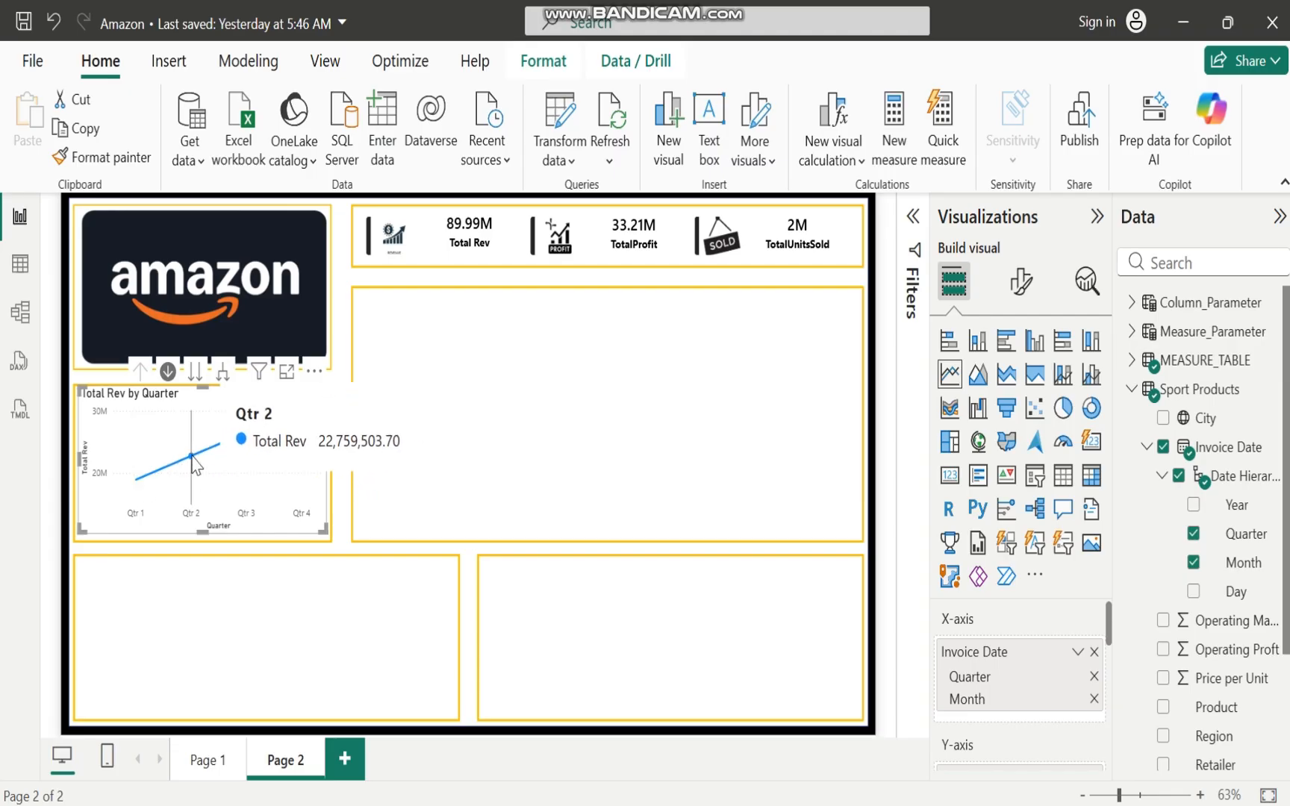
{"action": "mouse_move", "coordinate": [247, 437]}
{"action": "mouse_move", "coordinate": [306, 466]}
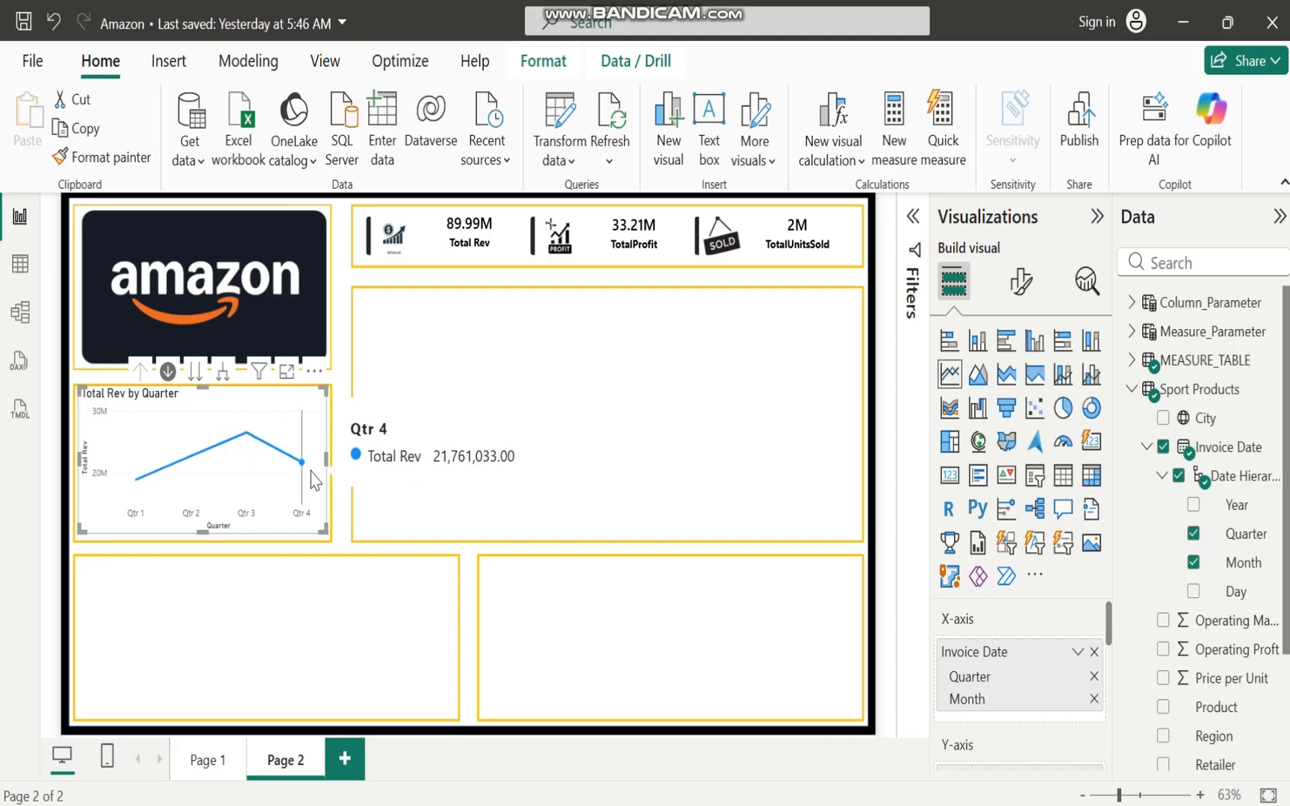
{"action": "left_click", "coordinate": [247, 435]}
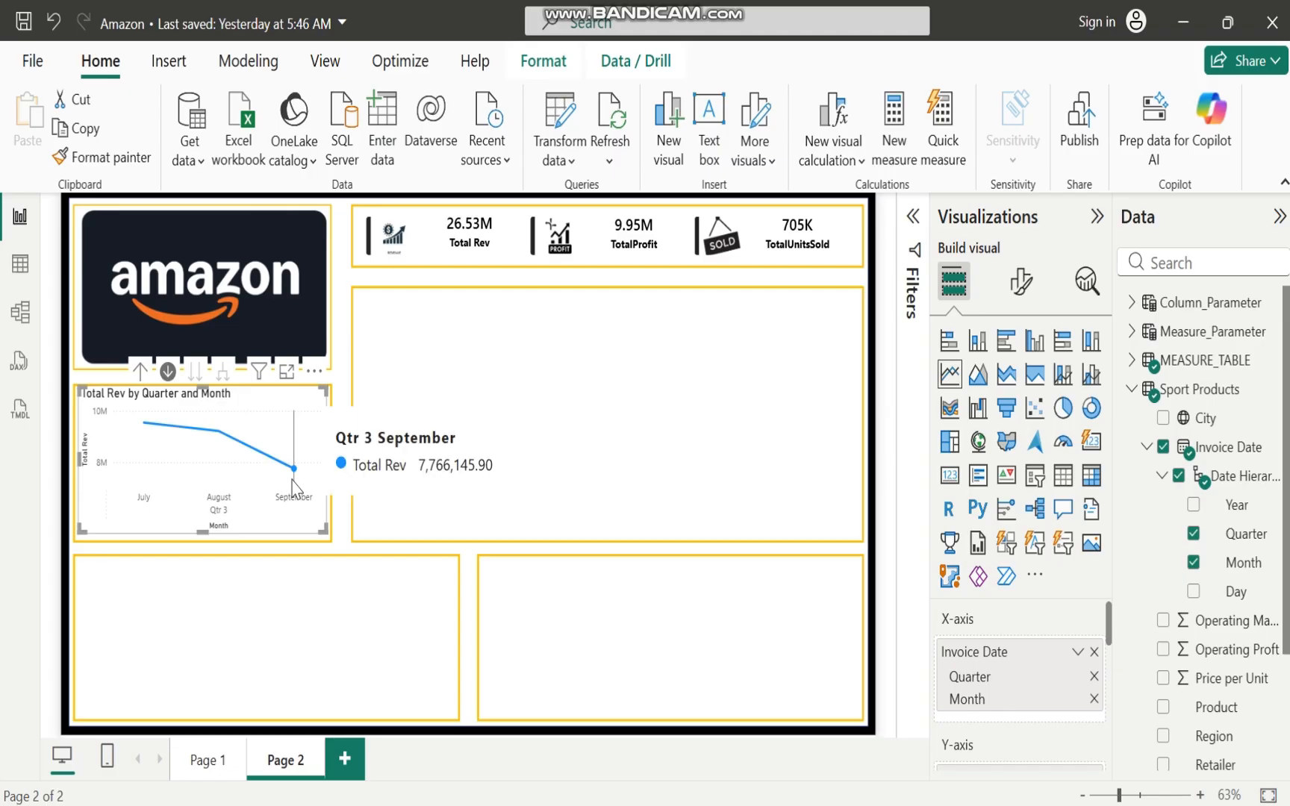
{"action": "mouse_move", "coordinate": [144, 431]}
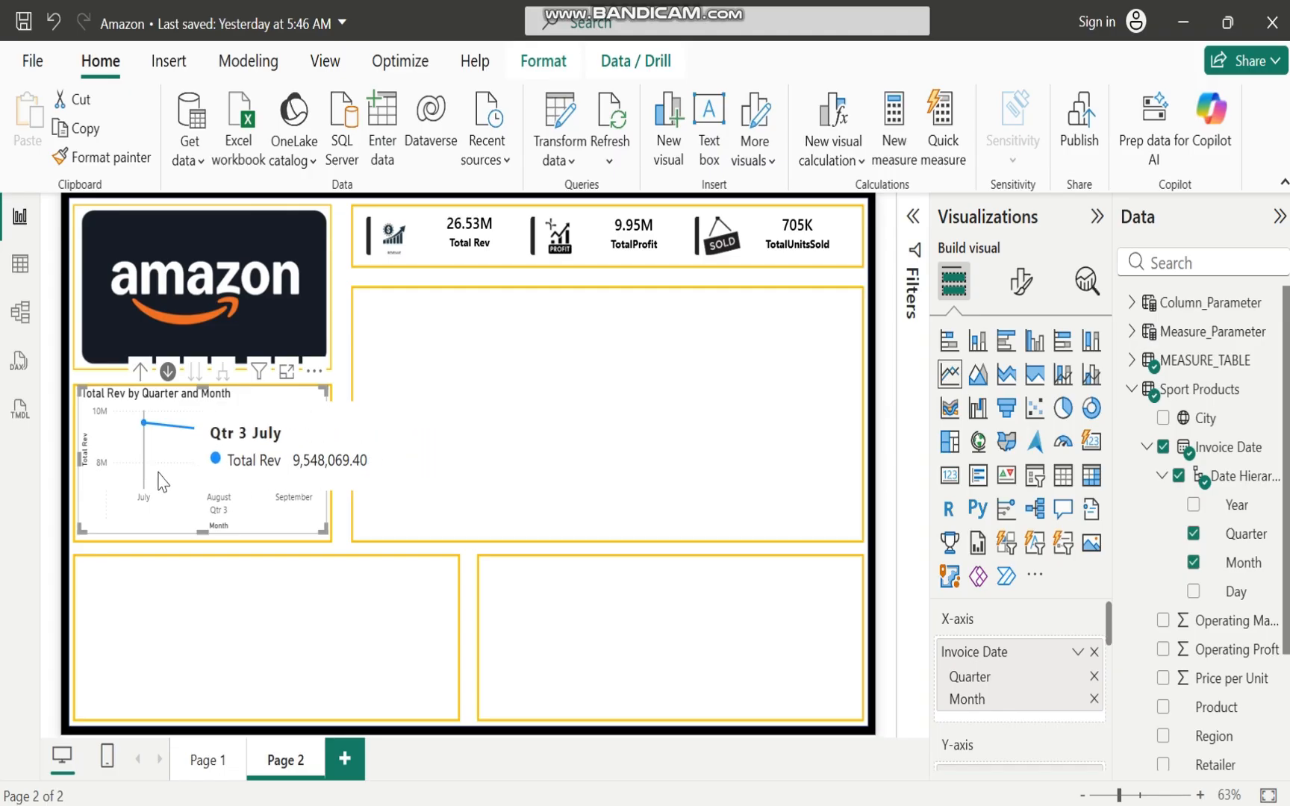
{"action": "left_click", "coordinate": [139, 370]}
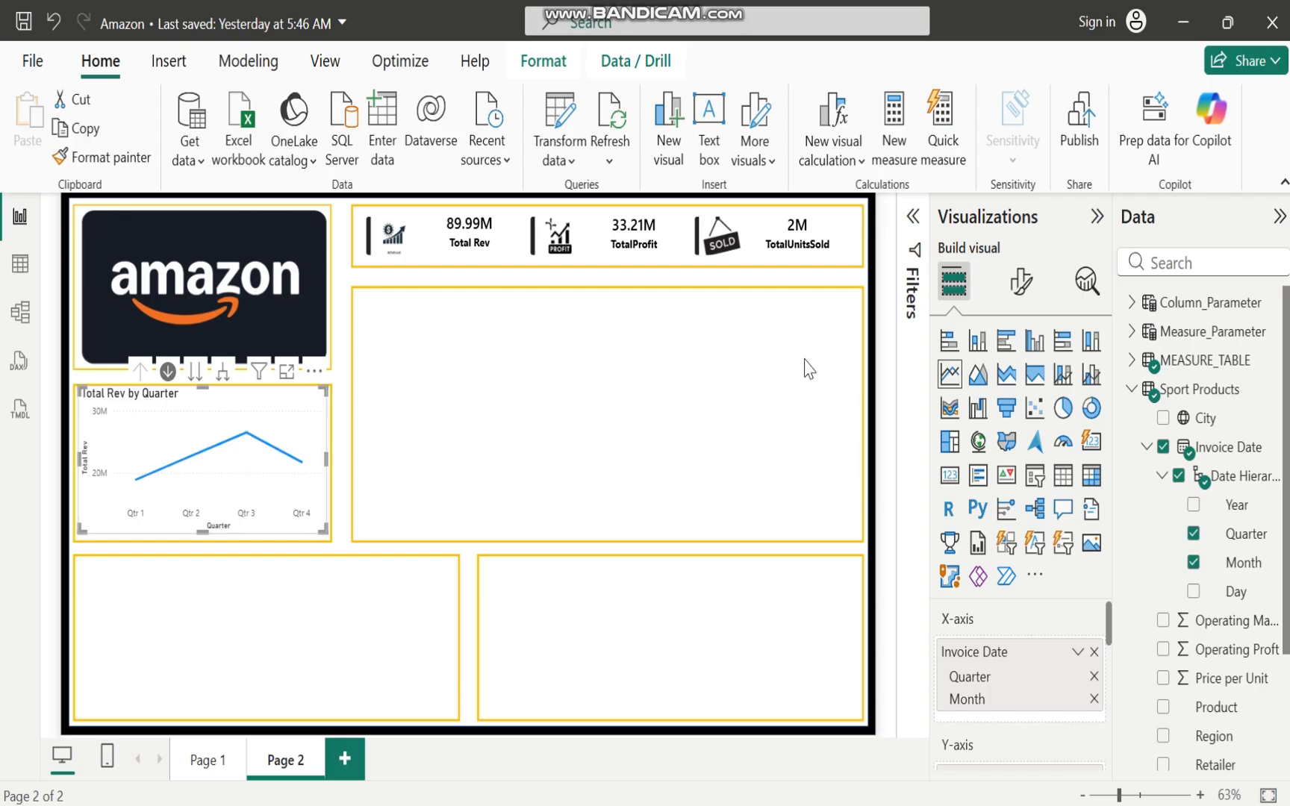
Make the line chart's X-axis labels bold and near-black, and turn off the X-axis title
{"action": "left_click", "coordinate": [1025, 295]}
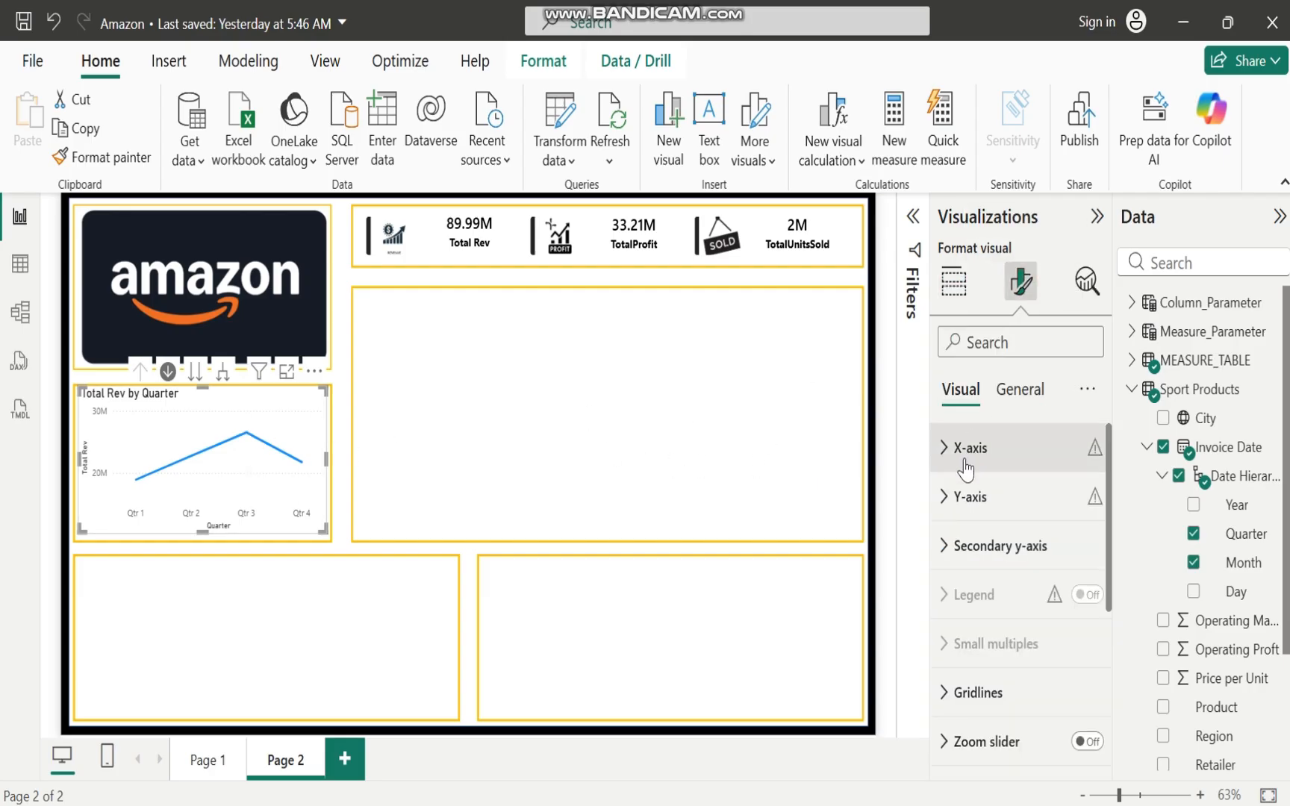
{"action": "left_click", "coordinate": [944, 450]}
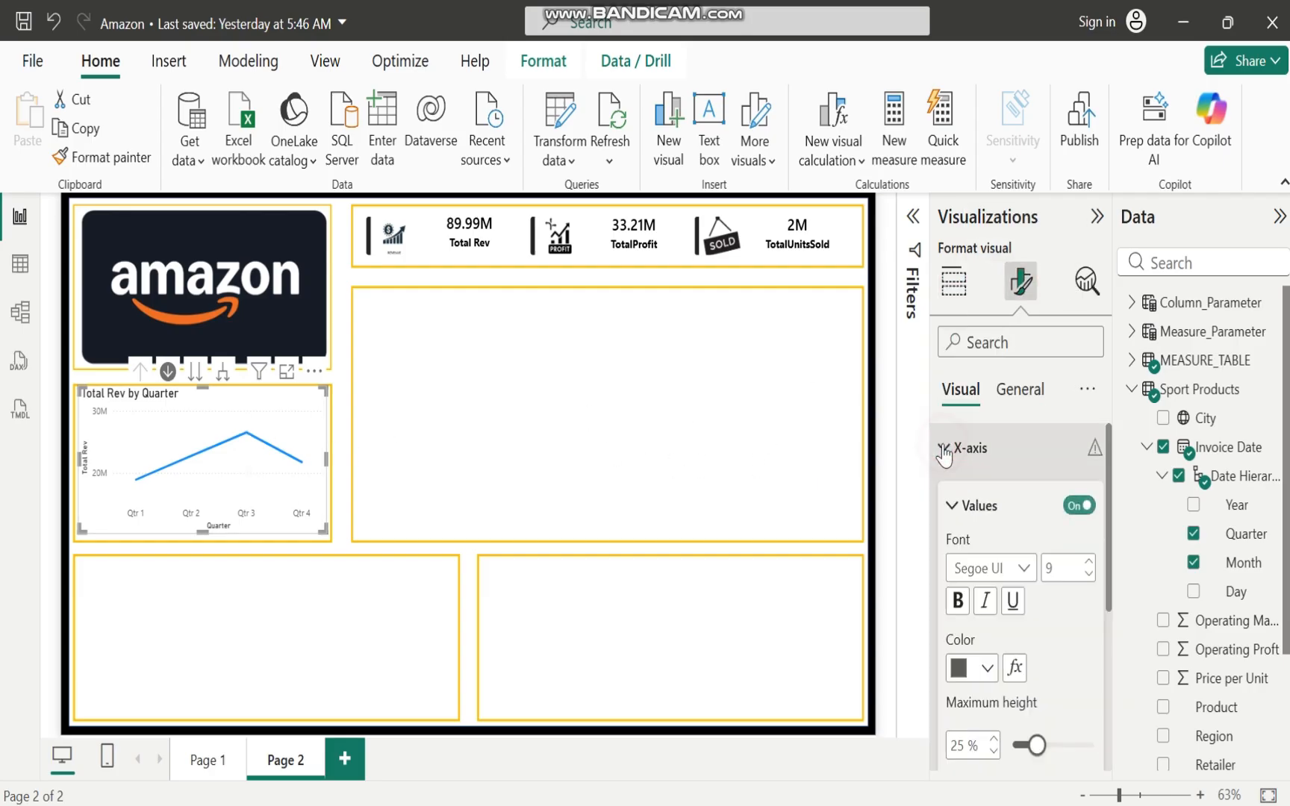
{"action": "left_click", "coordinate": [958, 602]}
{"action": "left_click", "coordinate": [986, 668]}
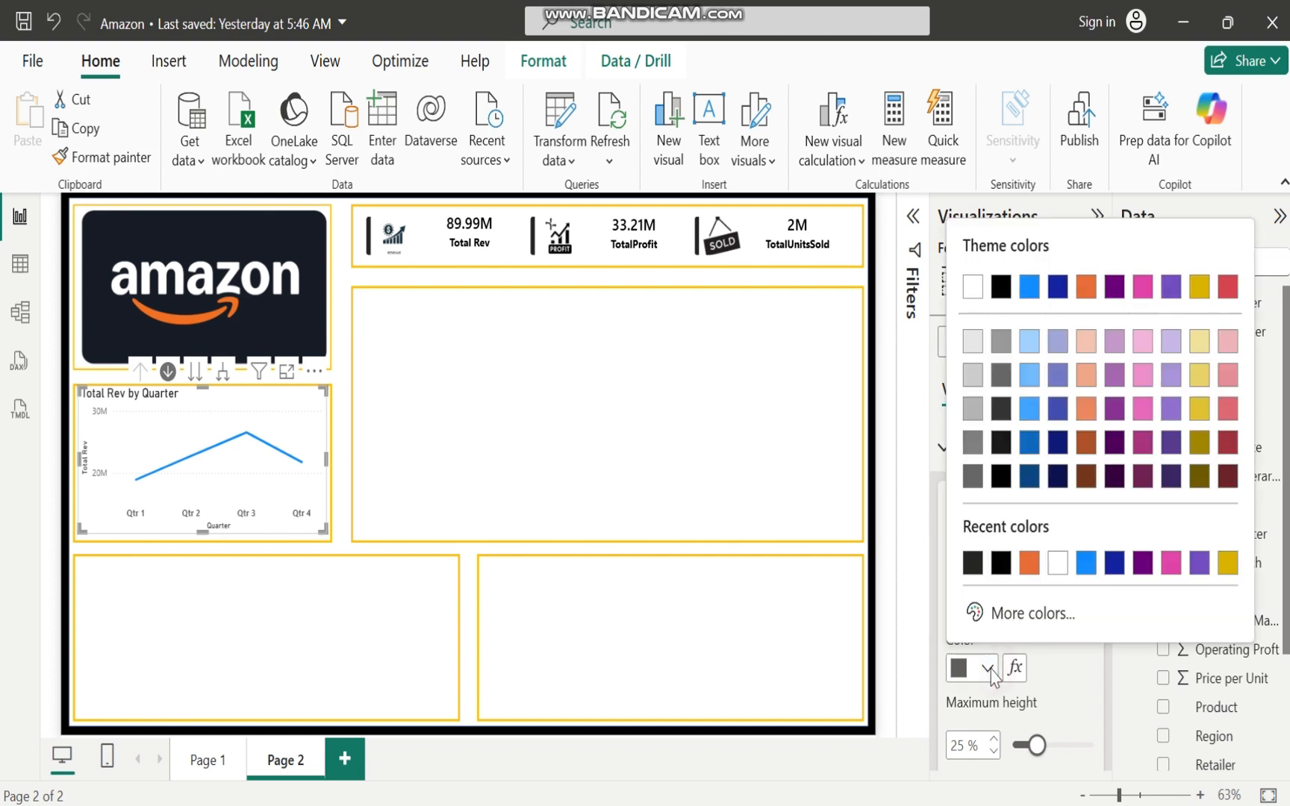
{"action": "left_click", "coordinate": [973, 572]}
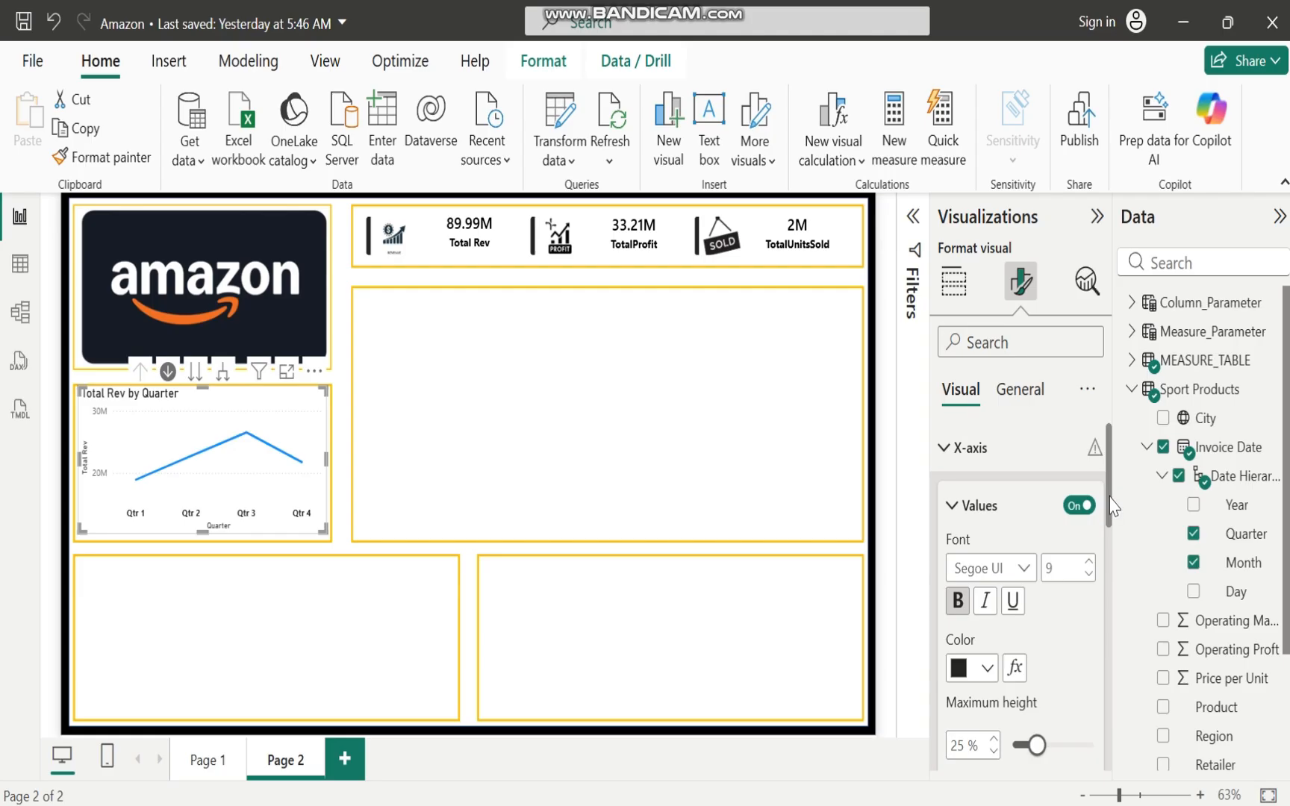
{"action": "scroll", "coordinate": [1109, 515], "scroll_direction": "down", "scroll_amount": 5}
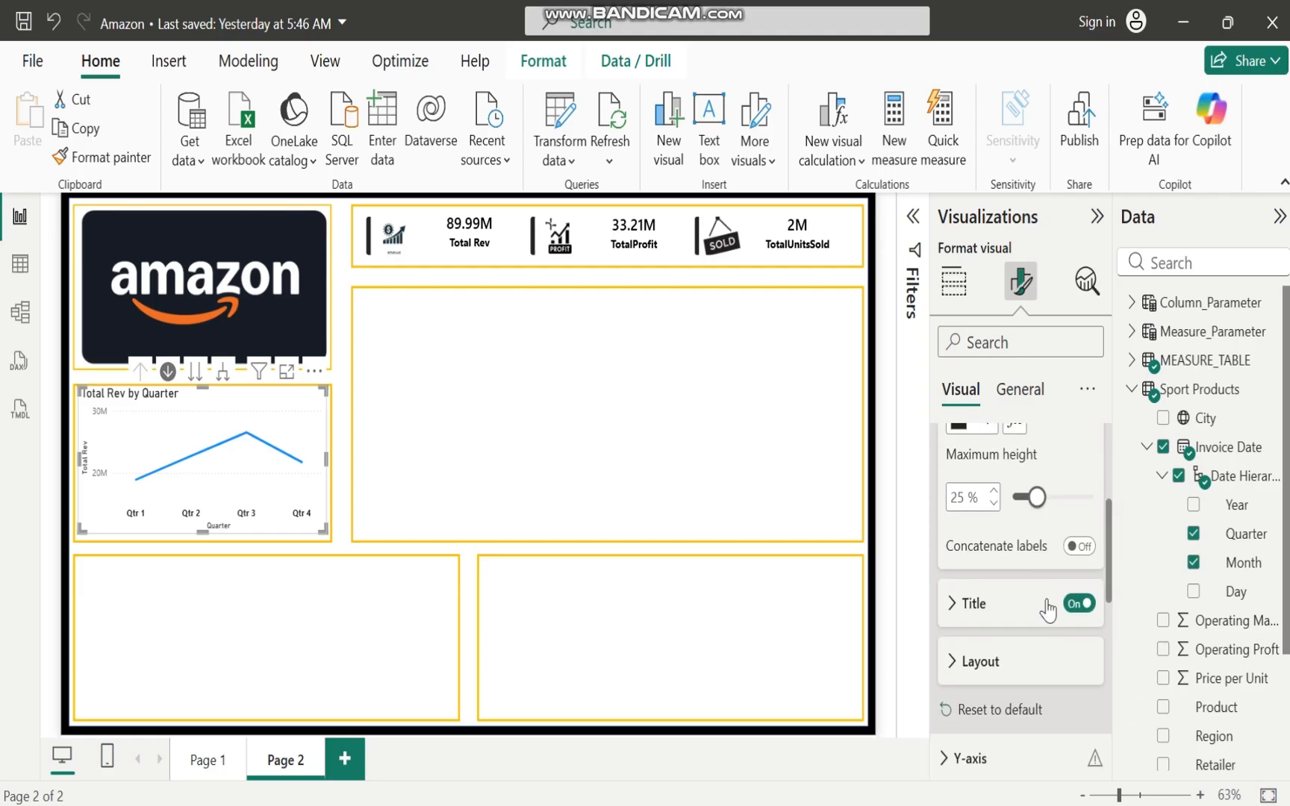
{"action": "left_click", "coordinate": [1076, 603]}
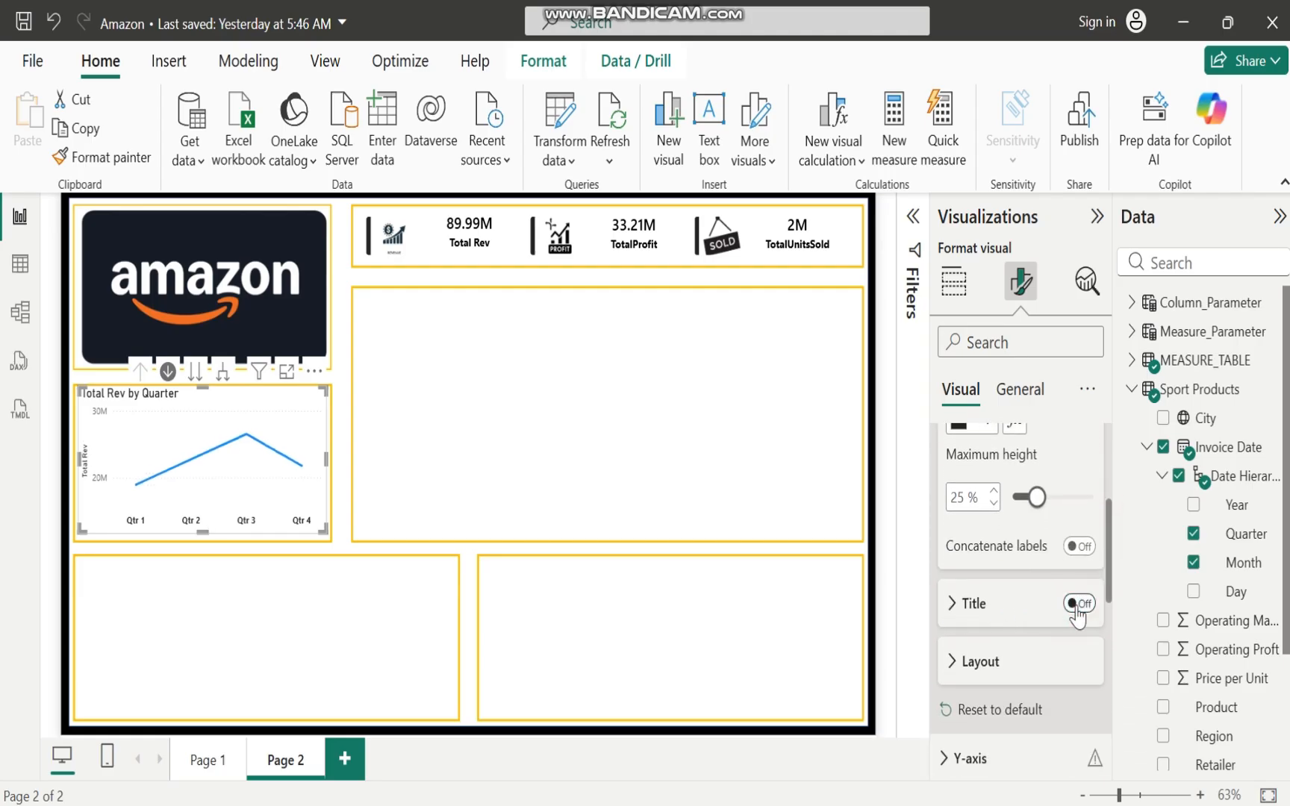
{"action": "left_click_drag", "start_coordinate": [1109, 577], "coordinate": [1109, 502]}
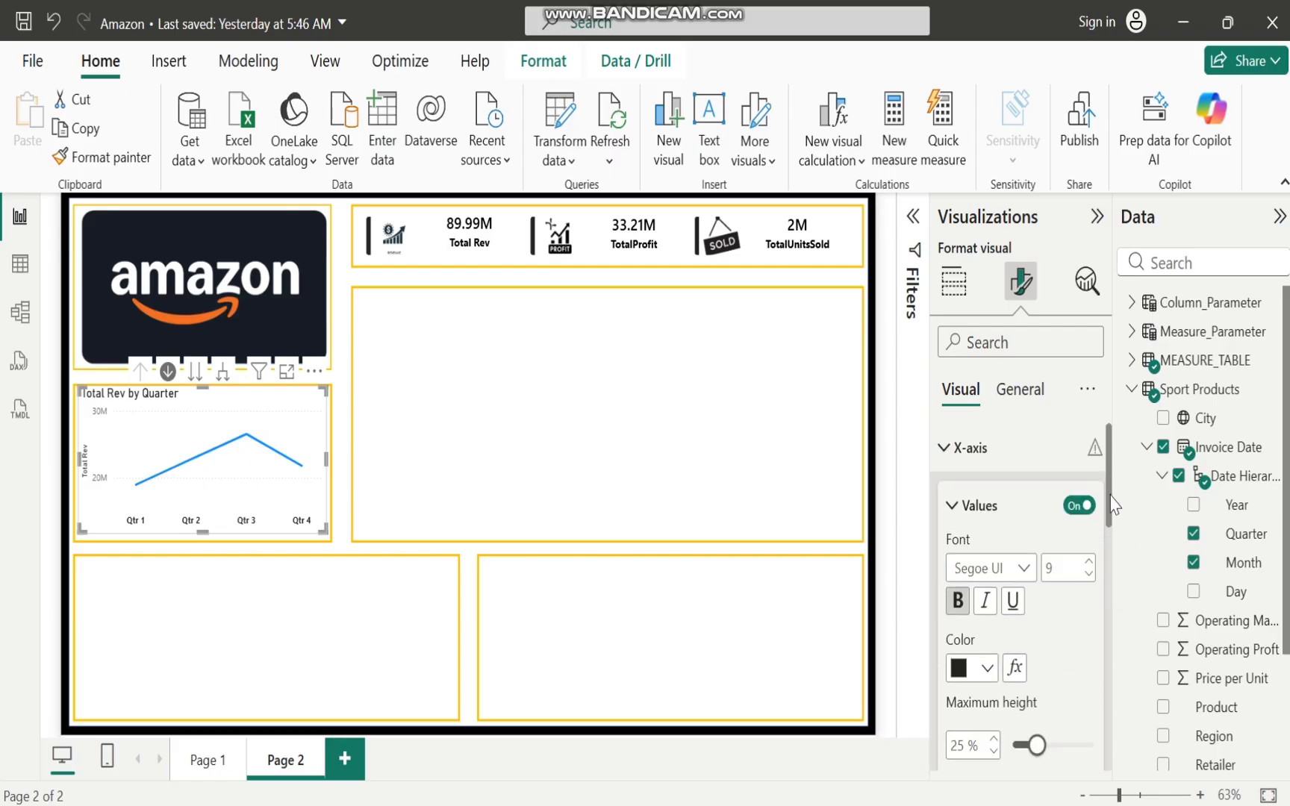
{"action": "left_click", "coordinate": [943, 446]}
Turn off the Y-axis values and the Y-axis title on the Total Rev line chart
{"action": "left_click", "coordinate": [944, 493]}
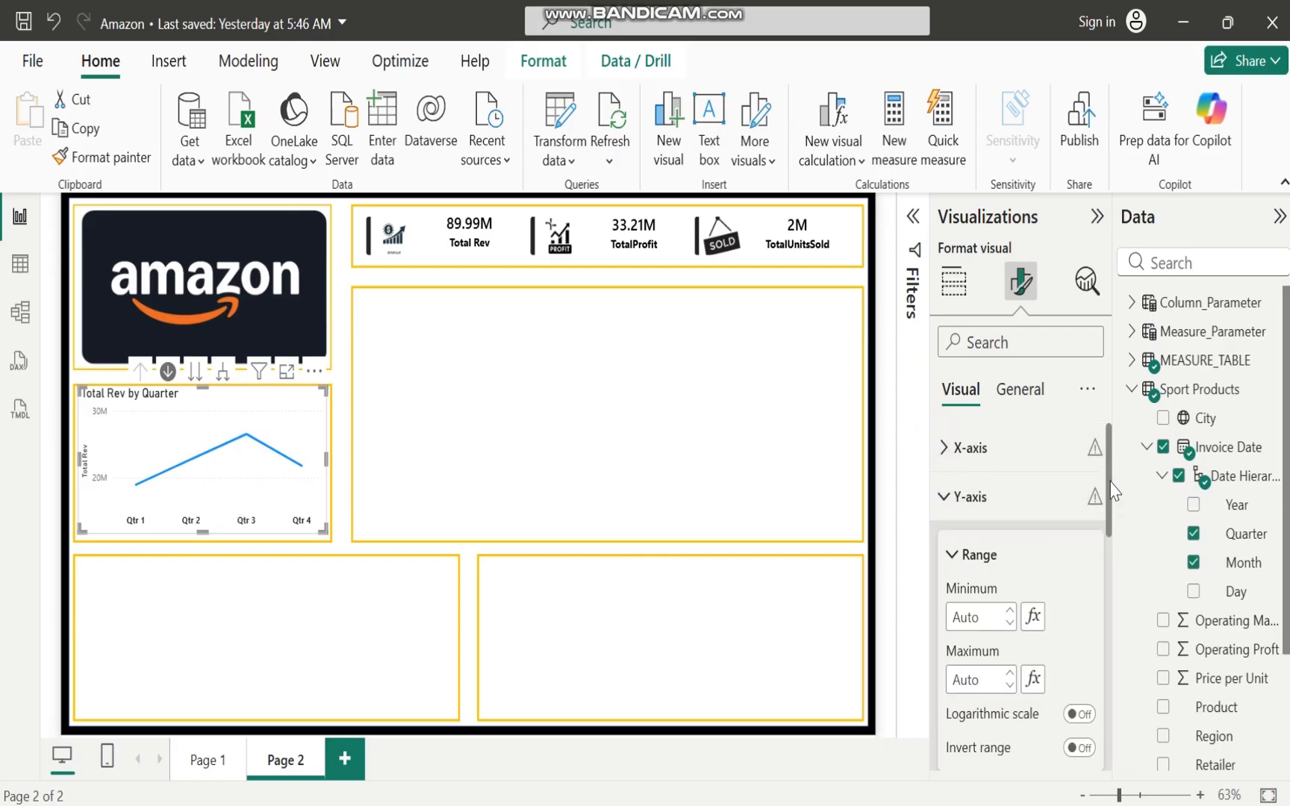
{"action": "left_click_drag", "start_coordinate": [1110, 491], "coordinate": [1112, 576]}
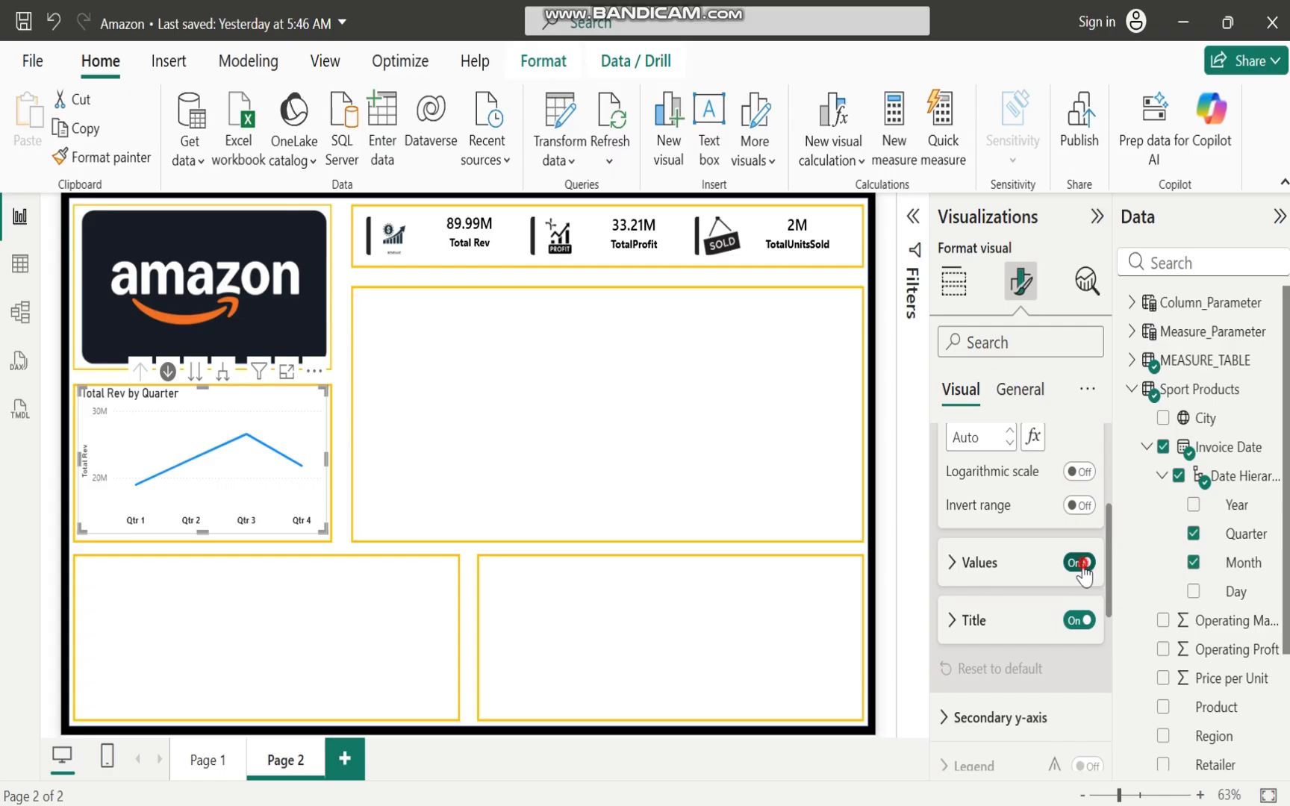
{"action": "left_click", "coordinate": [1080, 563]}
{"action": "left_click", "coordinate": [1079, 620]}
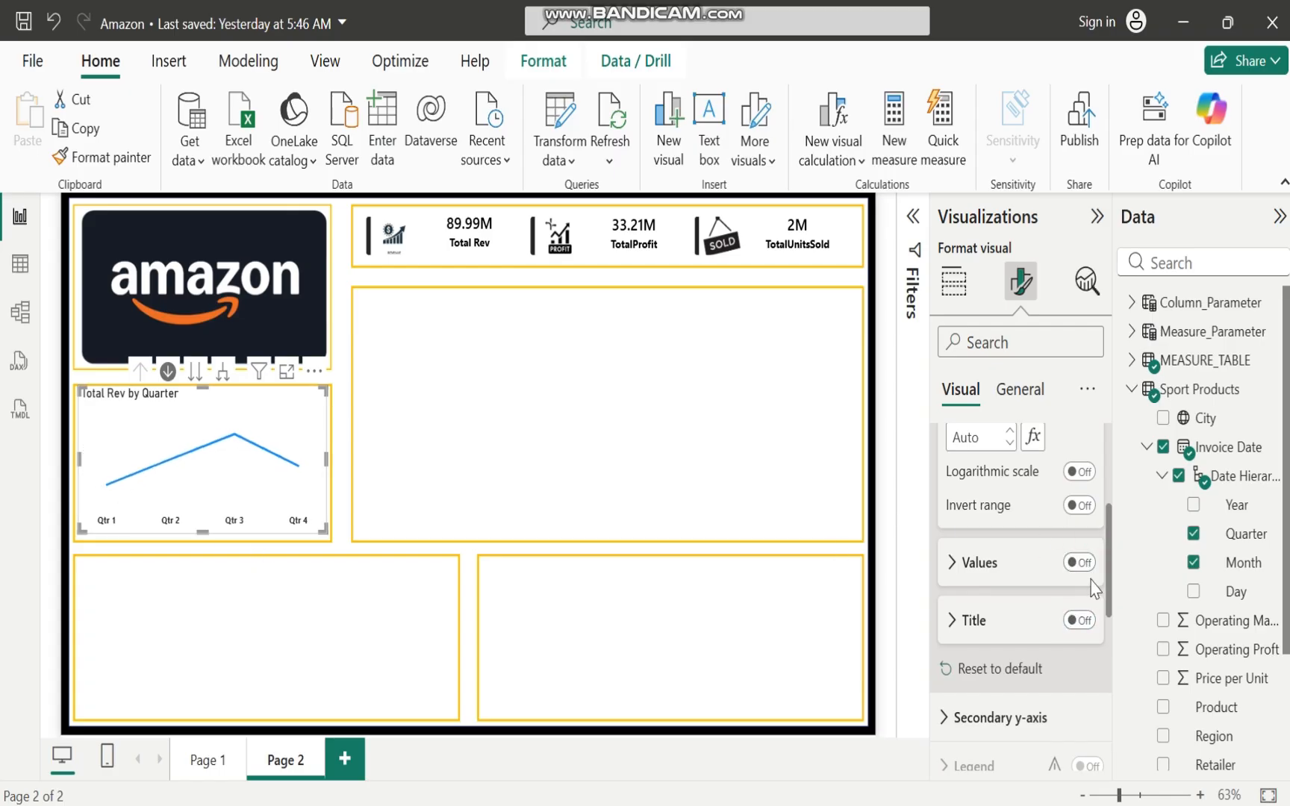
{"action": "left_click_drag", "start_coordinate": [1110, 562], "coordinate": [1110, 482]}
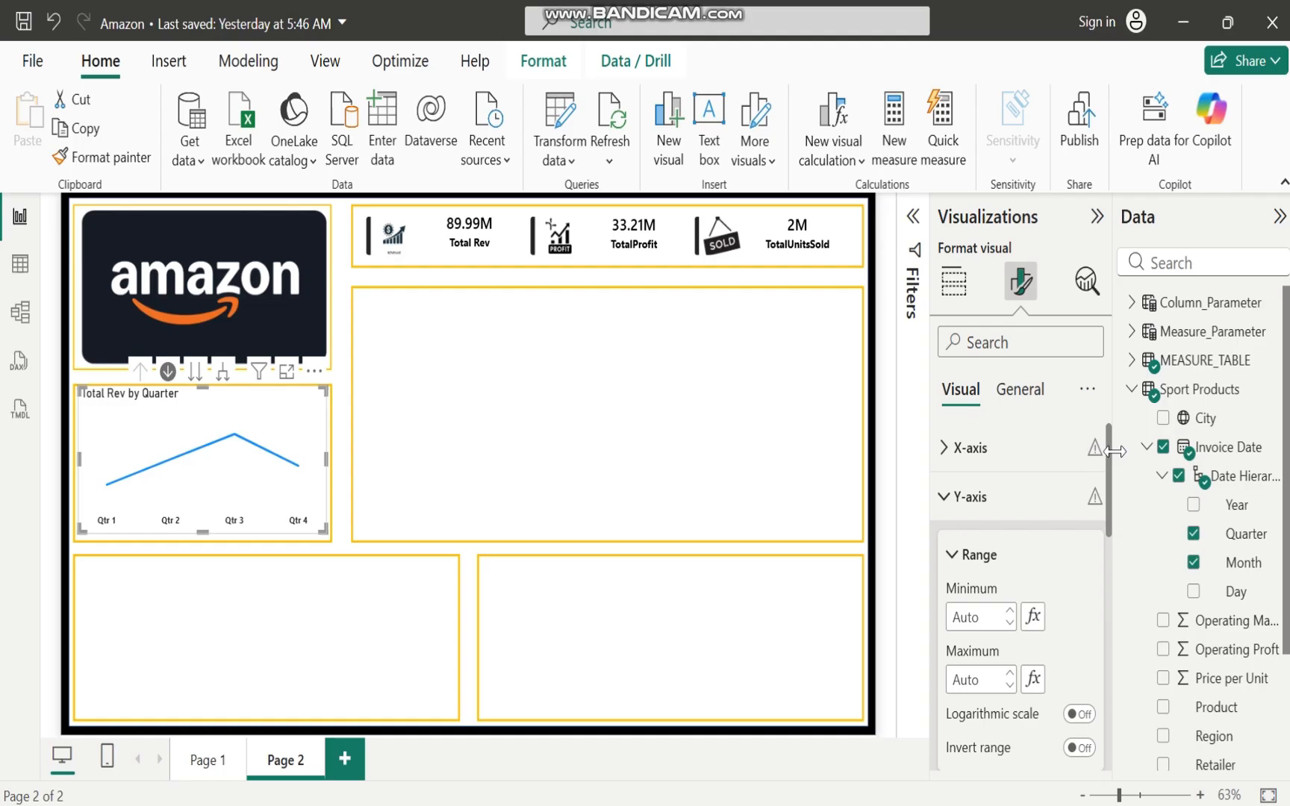
{"action": "left_click", "coordinate": [948, 498]}
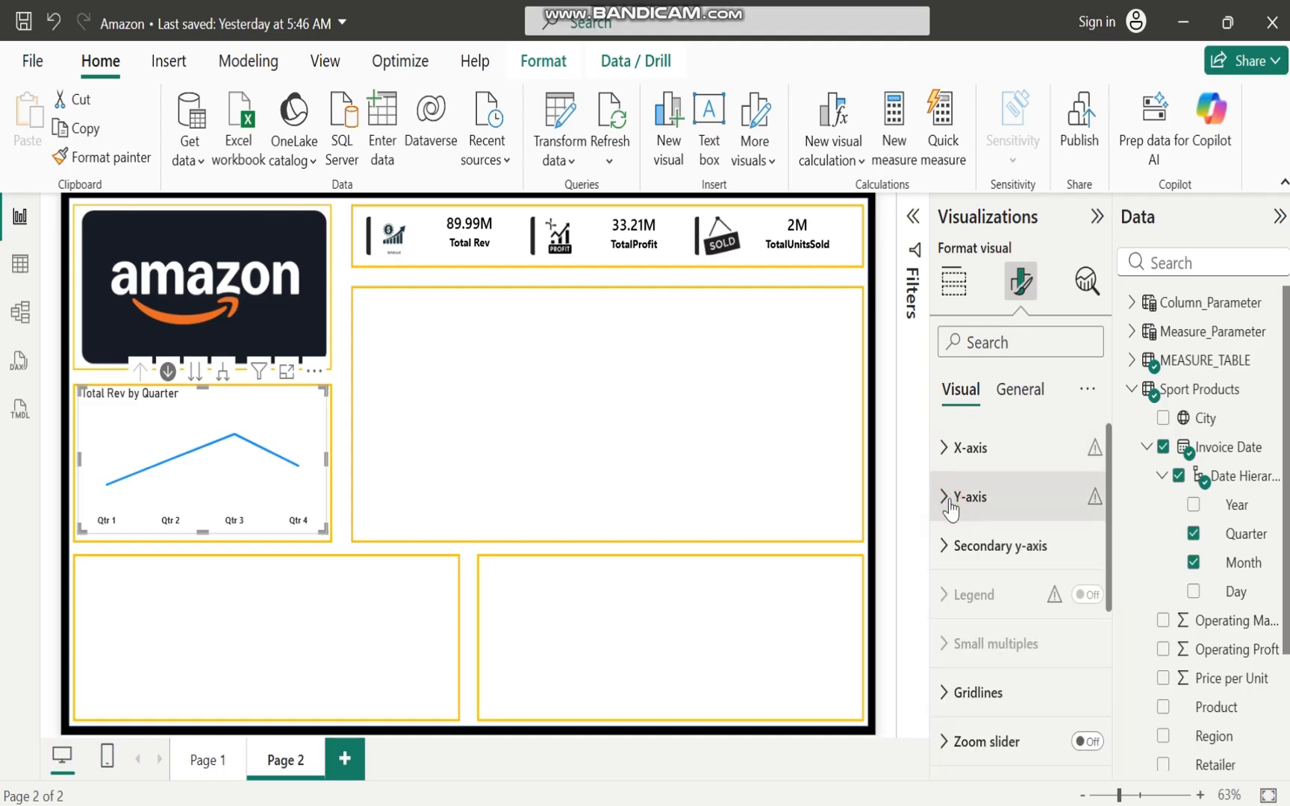
Turn off the values of the line chart's secondary Y-axis
{"action": "left_click", "coordinate": [949, 553]}
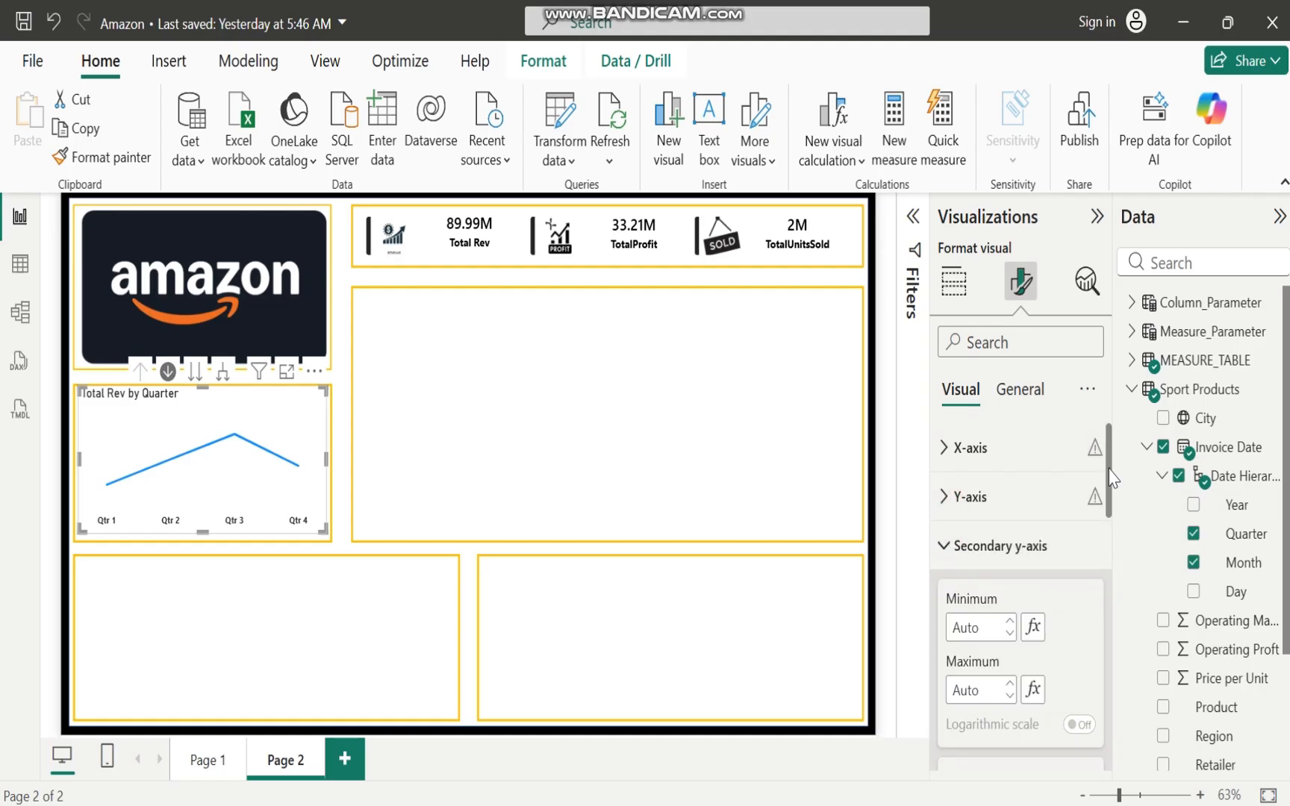
{"action": "left_click_drag", "start_coordinate": [1109, 460], "coordinate": [1112, 525]}
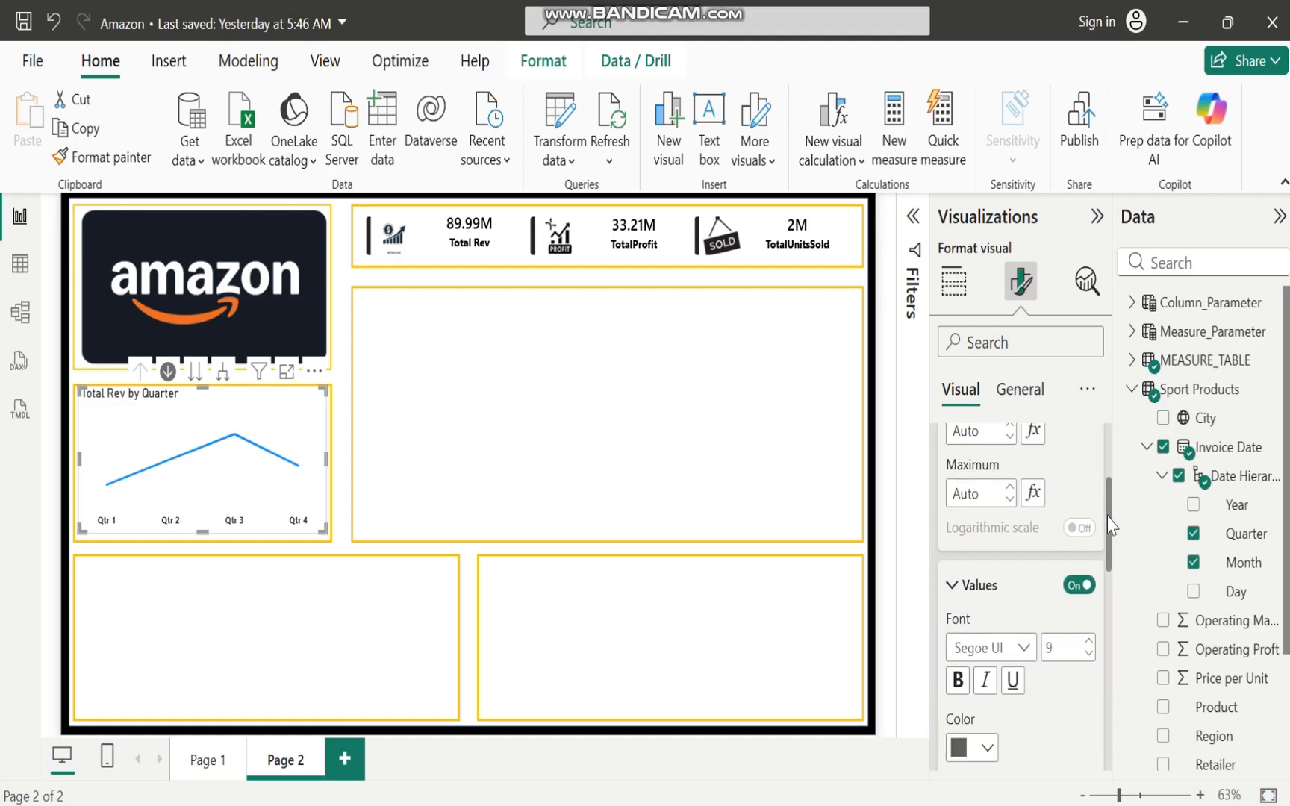
{"action": "left_click", "coordinate": [1079, 584]}
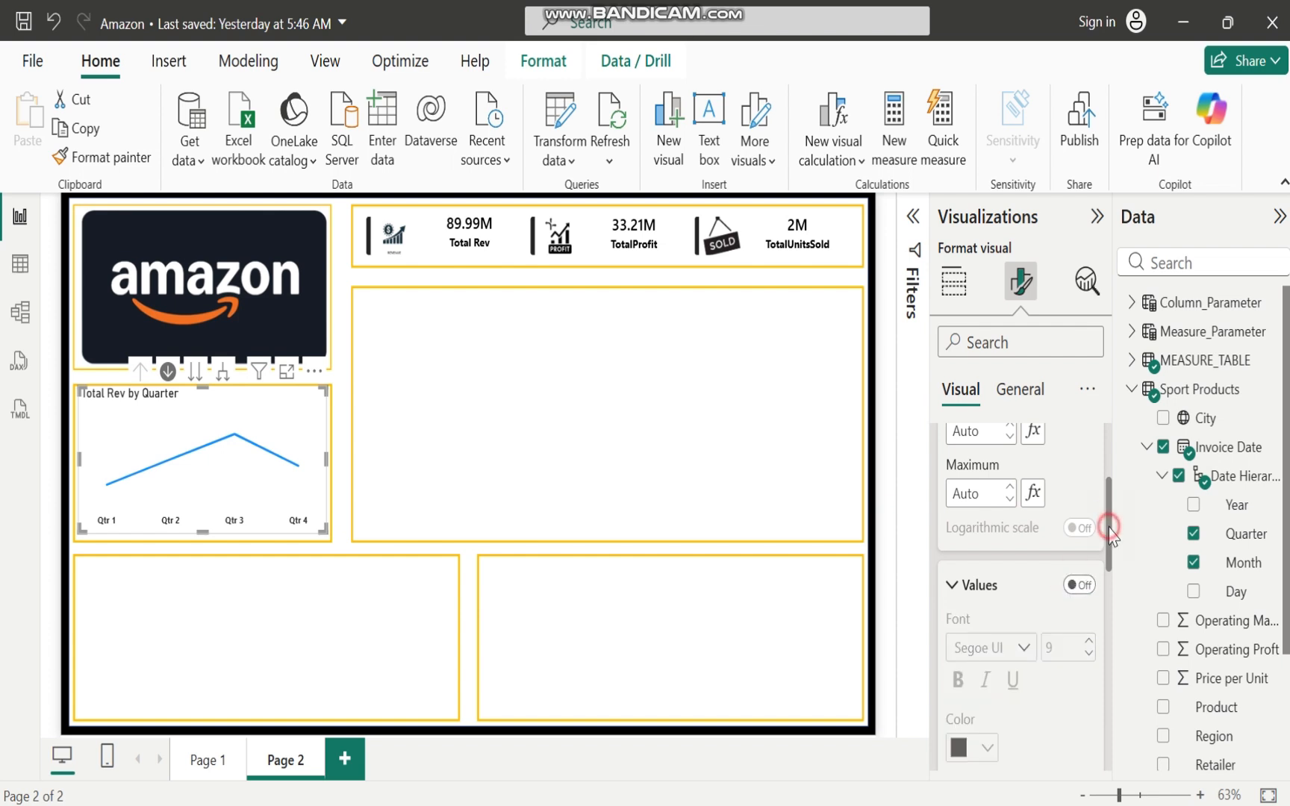
{"action": "left_click_drag", "start_coordinate": [1112, 531], "coordinate": [1113, 459]}
{"action": "left_click", "coordinate": [945, 553]}
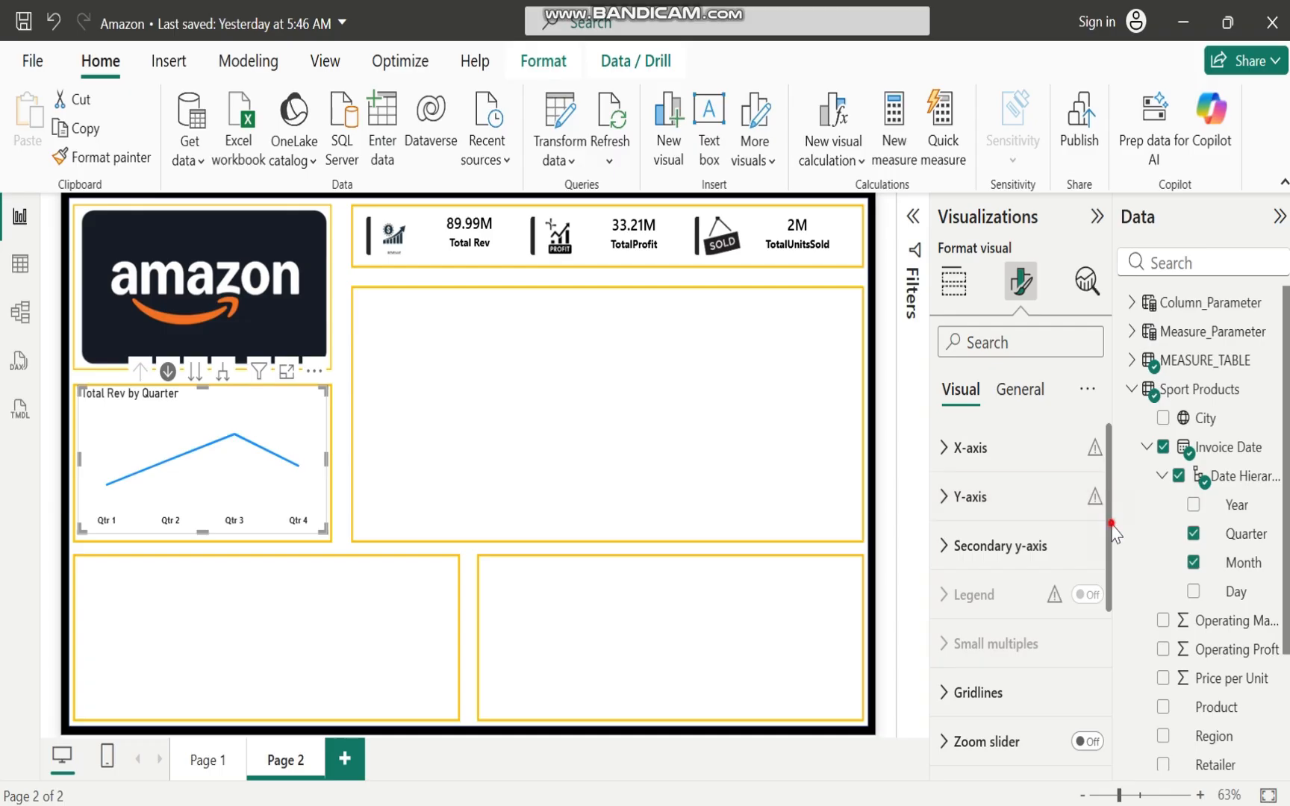
Check the line chart's gridline settings and turn on its zoom slider
{"action": "scroll", "coordinate": [1108, 523], "scroll_direction": "down", "scroll_amount": 3}
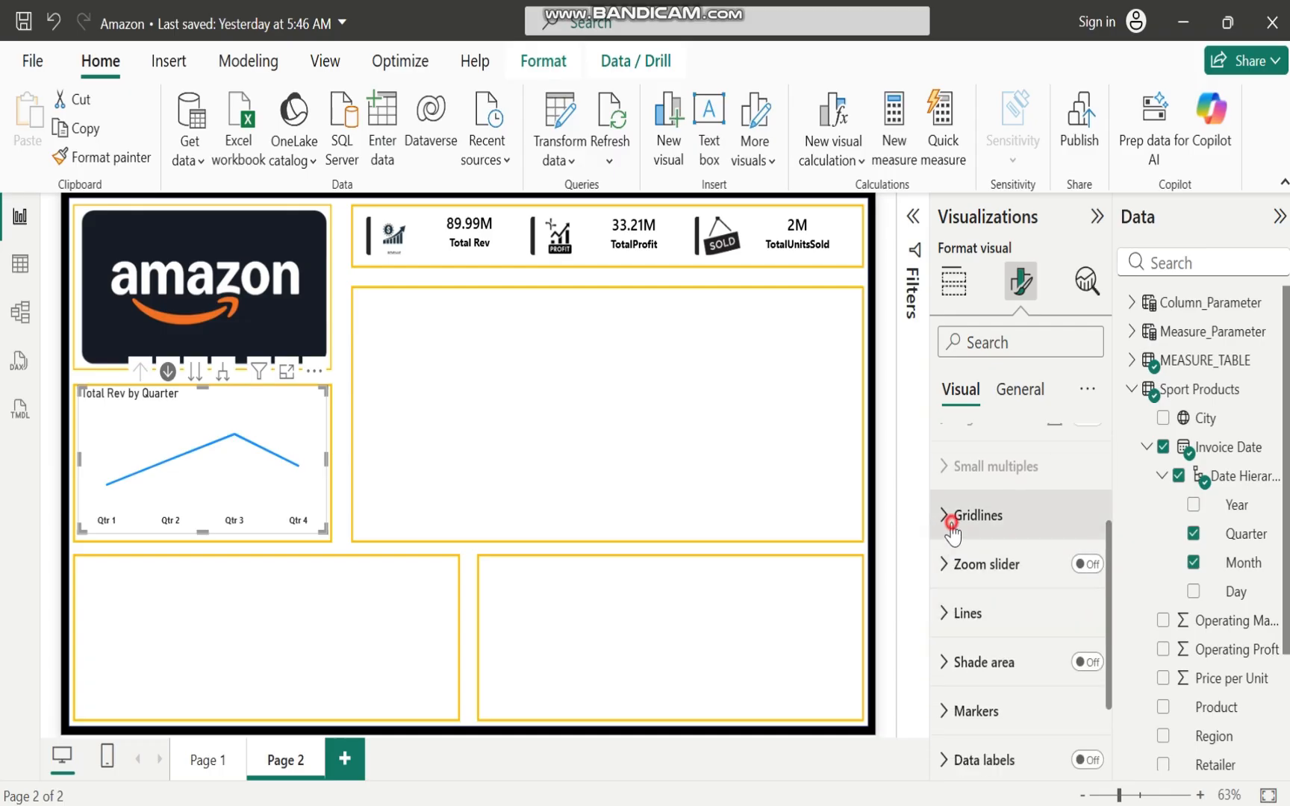
{"action": "left_click", "coordinate": [948, 524]}
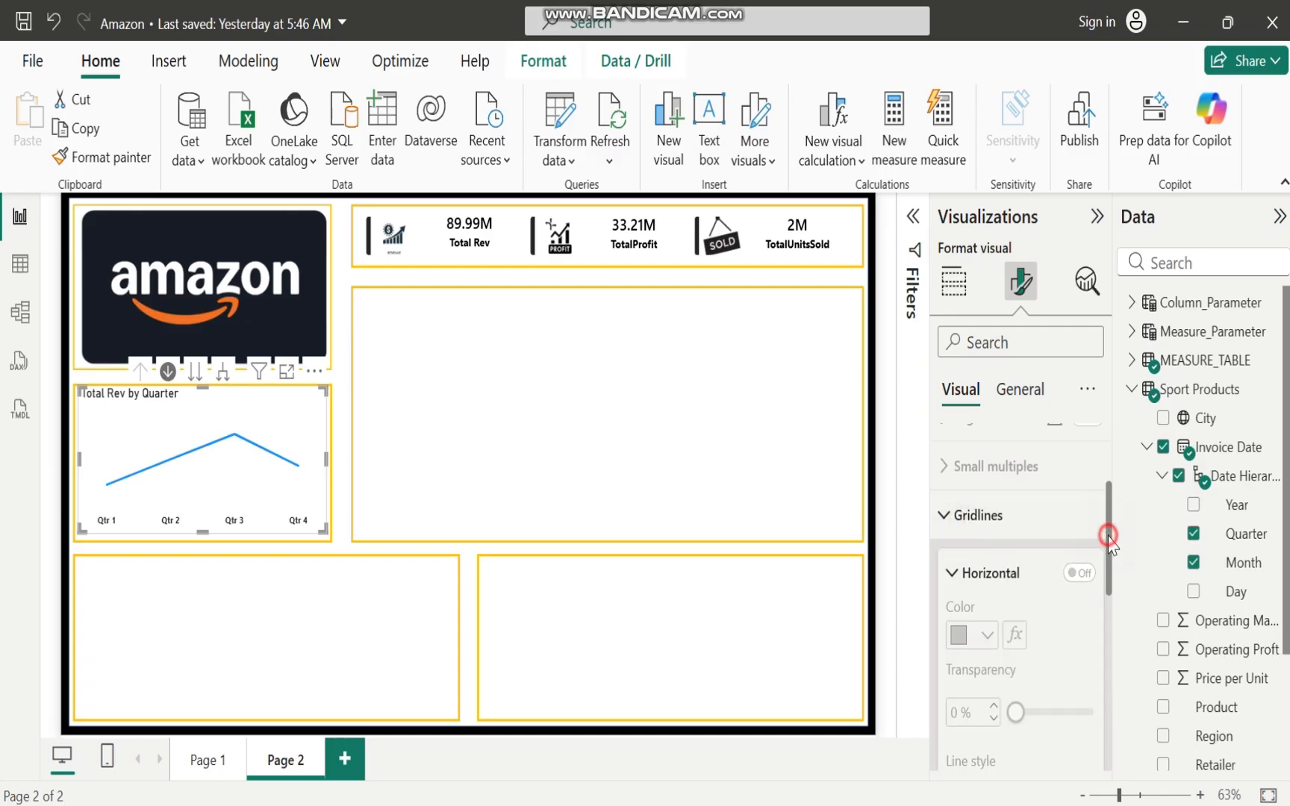
{"action": "mouse_move", "coordinate": [1108, 535]}
{"action": "left_mouse_down"}
{"action": "mouse_move", "coordinate": [1117, 639]}
{"action": "mouse_move", "coordinate": [1117, 513]}
{"action": "left_mouse_up"}
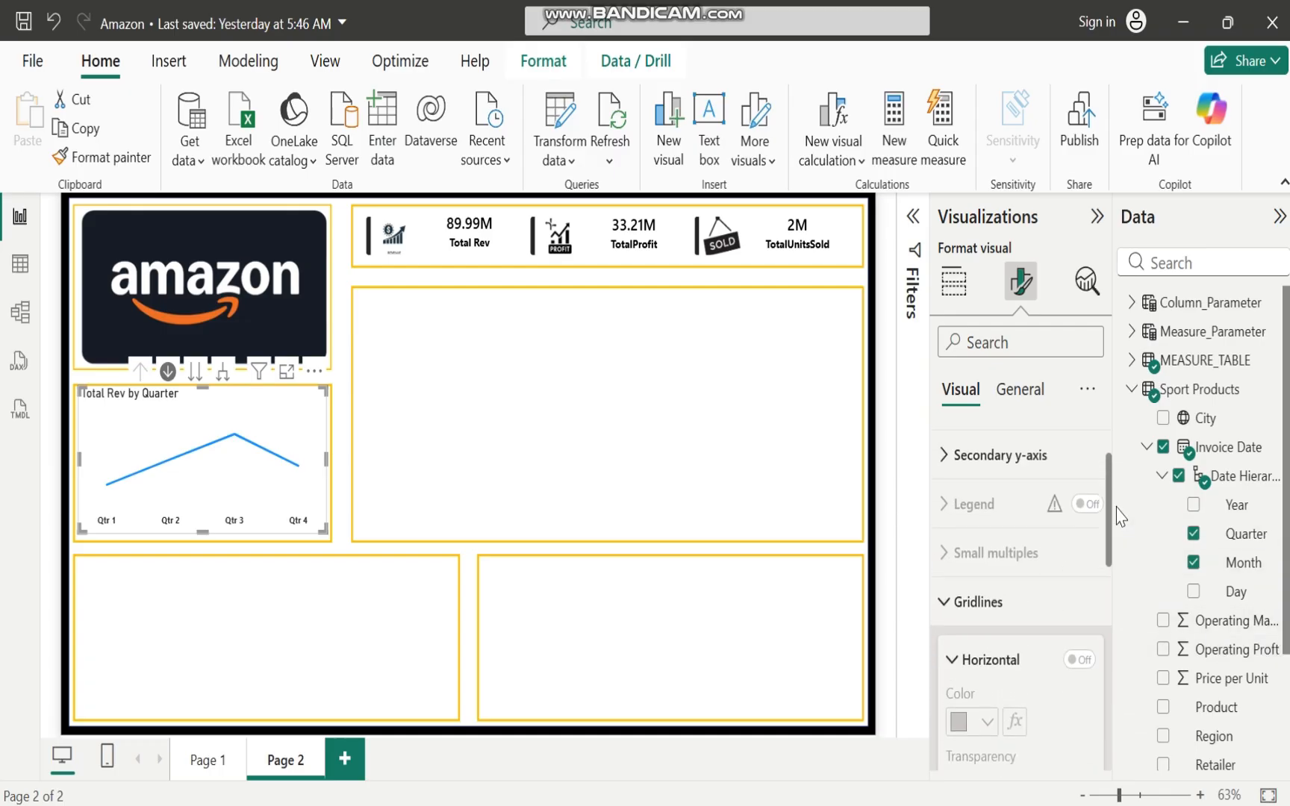
{"action": "left_click", "coordinate": [945, 603]}
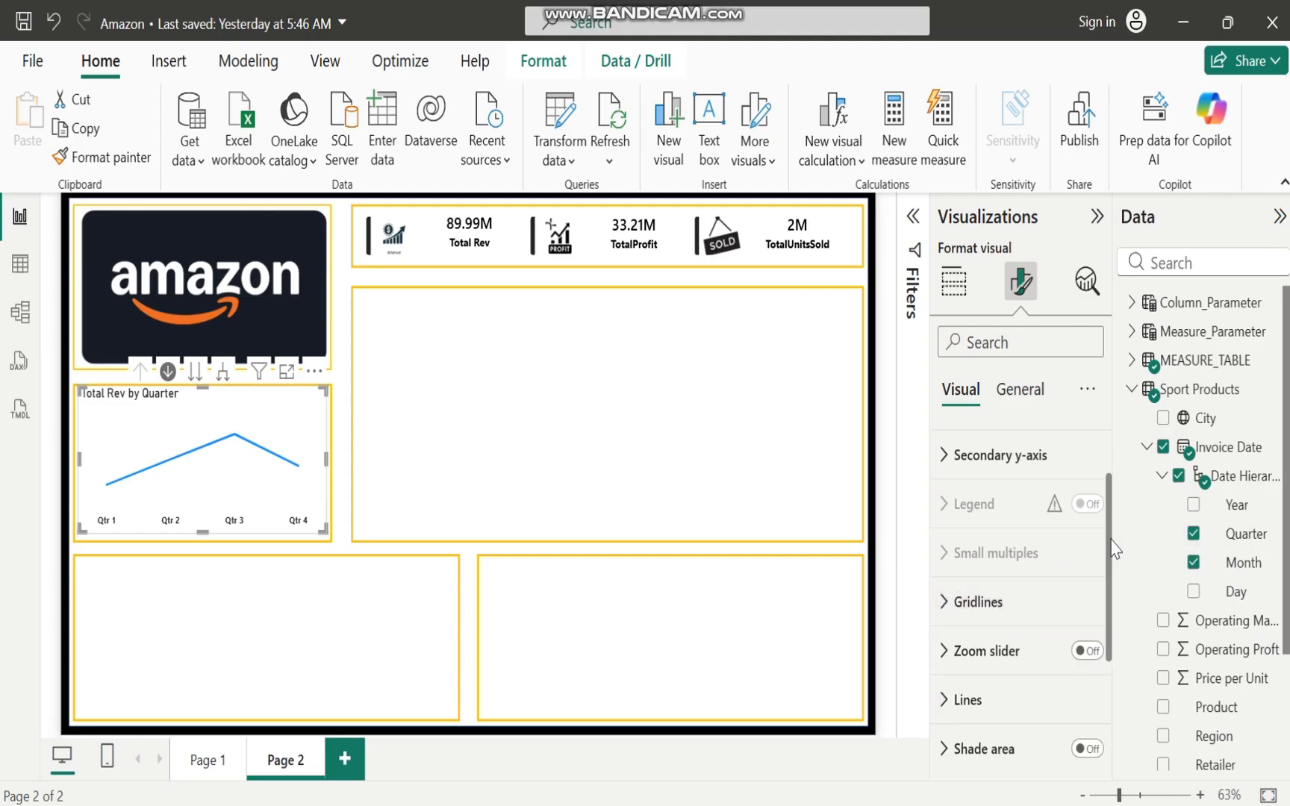
{"action": "left_click_drag", "start_coordinate": [1111, 539], "coordinate": [1114, 618]}
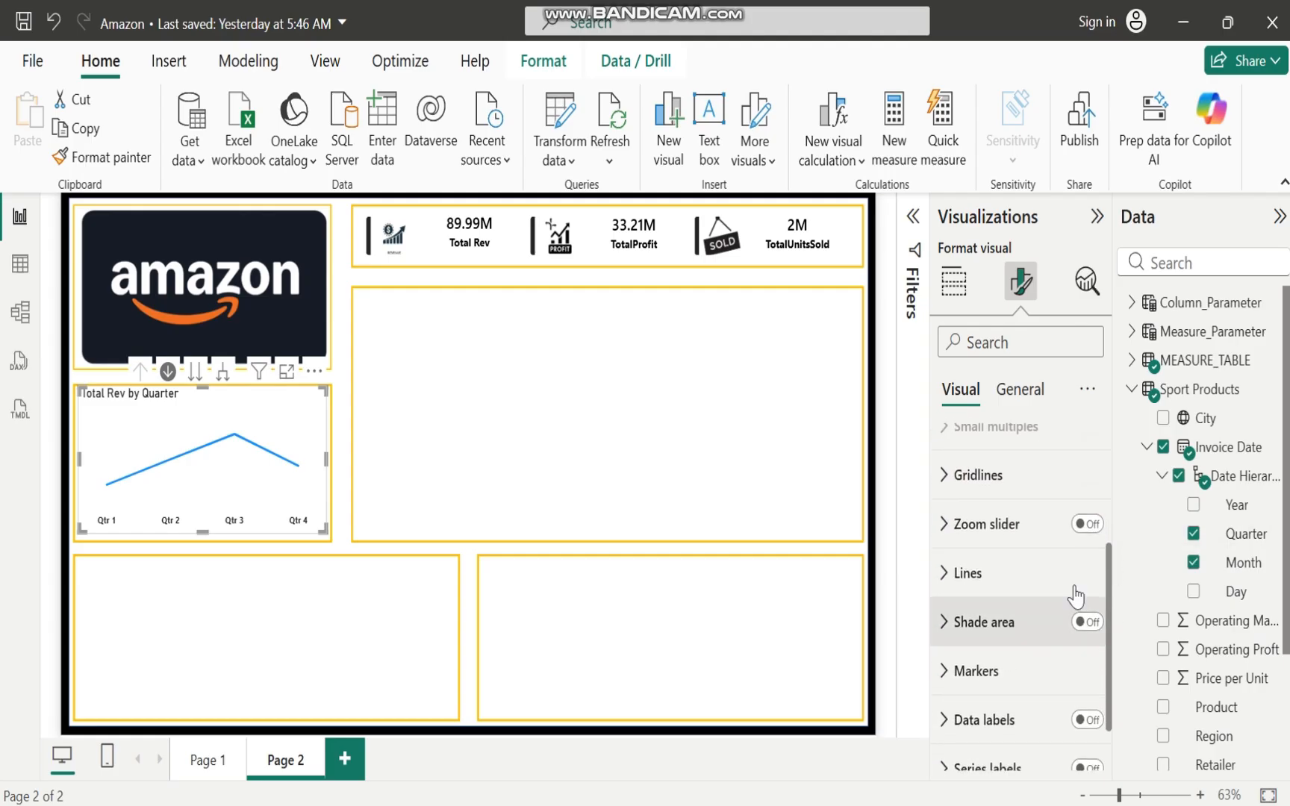
{"action": "left_click", "coordinate": [1088, 523]}
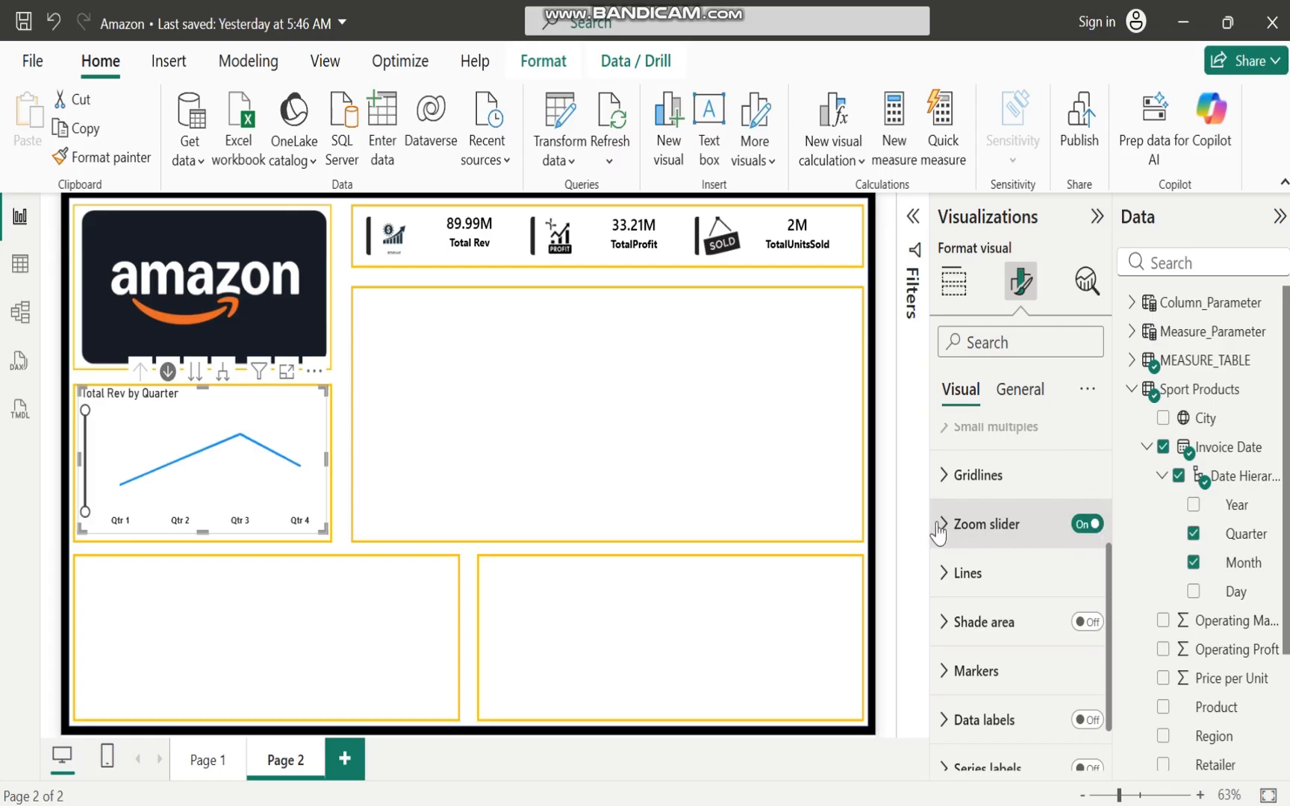
Set the line color of the Total Rev chart to black (#000000)
{"action": "left_click", "coordinate": [942, 573]}
{"action": "left_click_drag", "start_coordinate": [1108, 537], "coordinate": [1110, 705]}
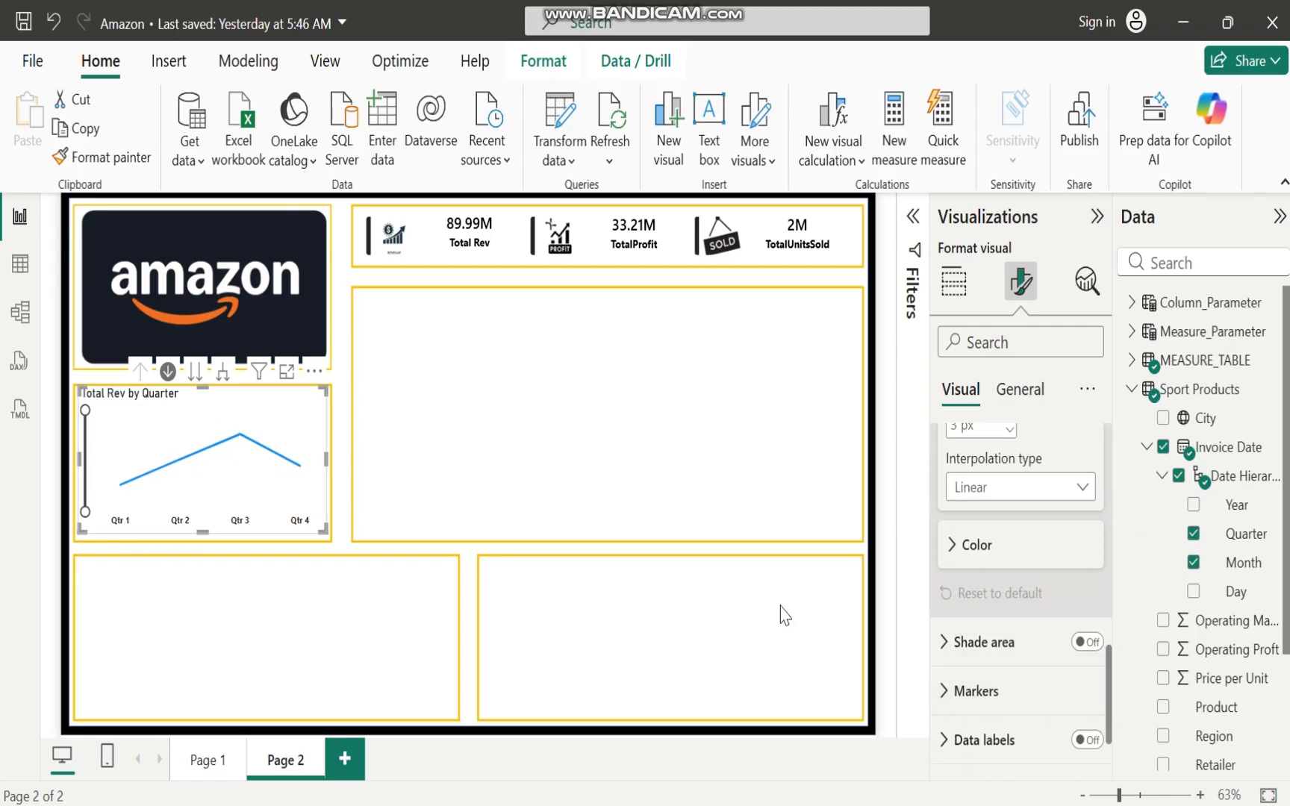
{"action": "left_click", "coordinate": [954, 547]}
{"action": "left_click", "coordinate": [988, 607]}
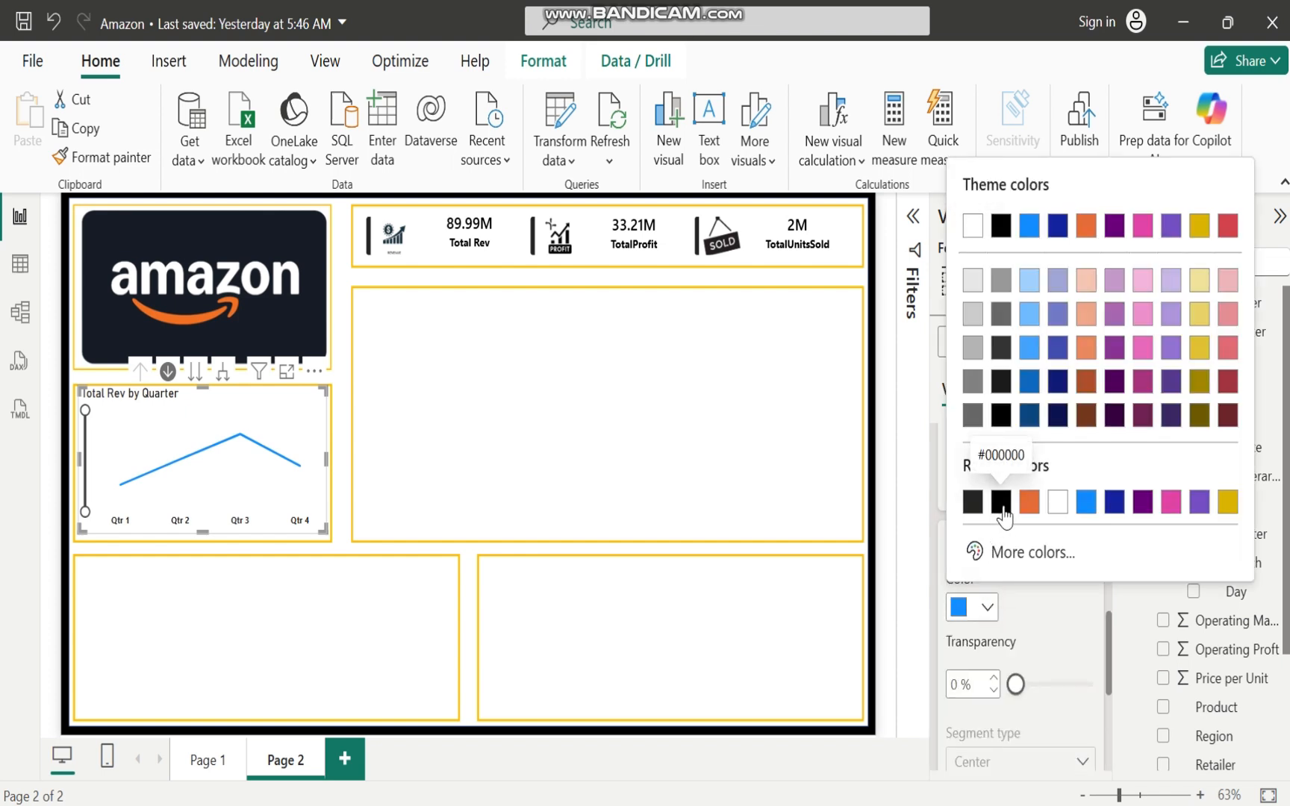
{"action": "left_click", "coordinate": [1006, 510]}
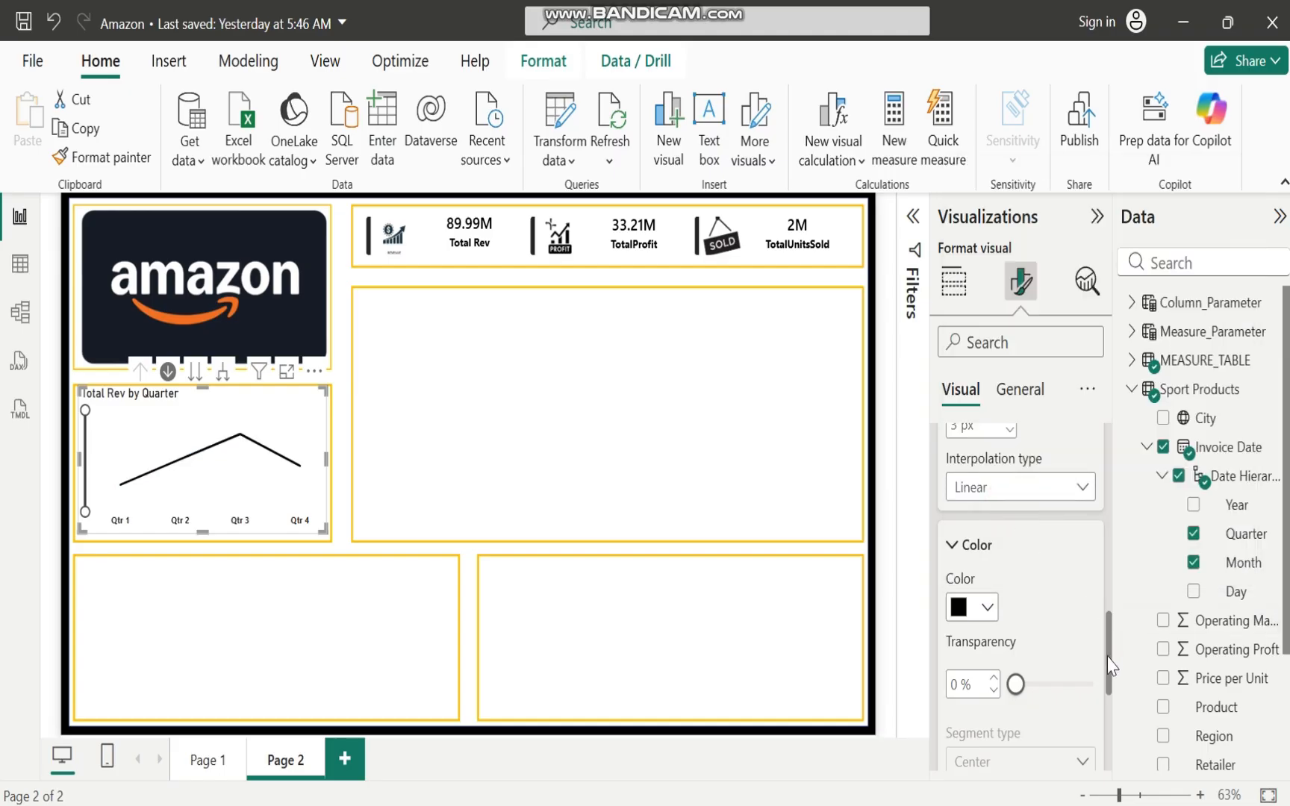
{"action": "left_click", "coordinate": [1100, 661]}
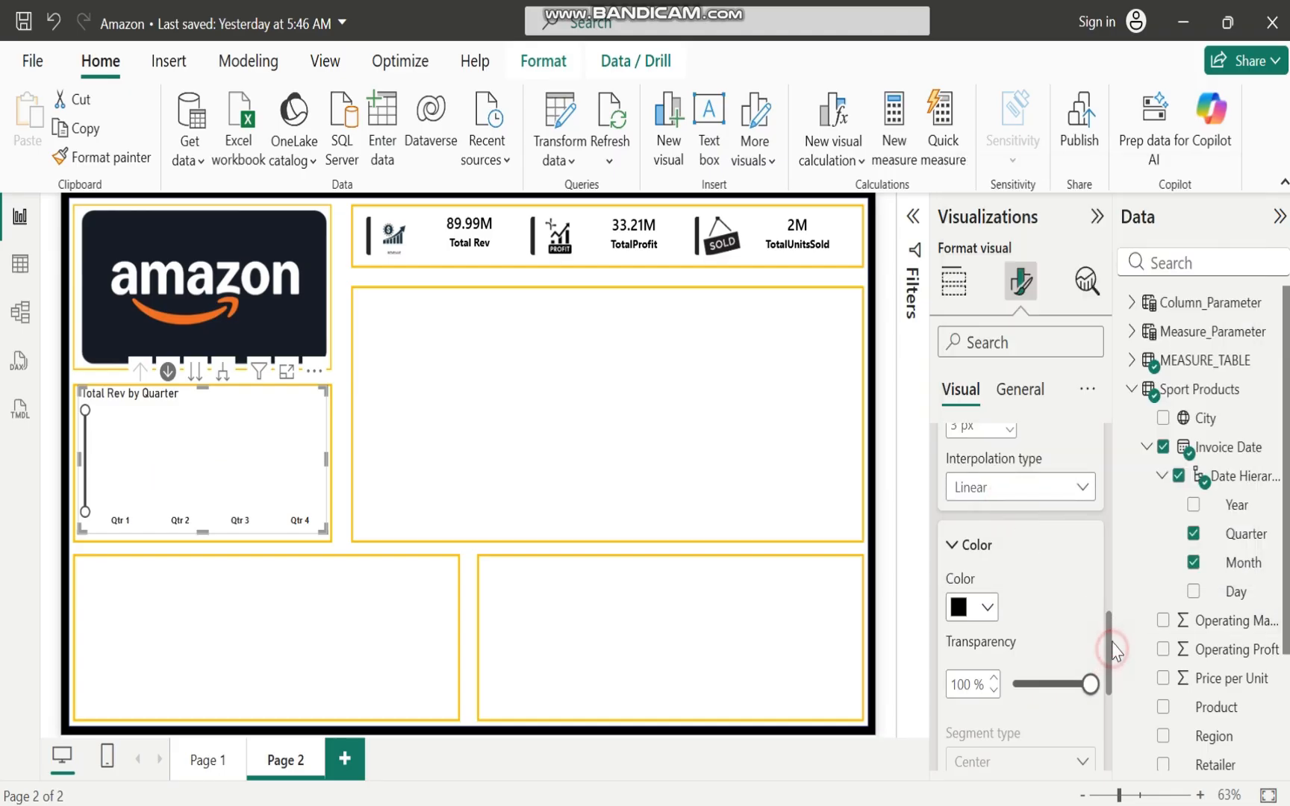
{"action": "left_click_drag", "start_coordinate": [1108, 635], "coordinate": [1046, 596]}
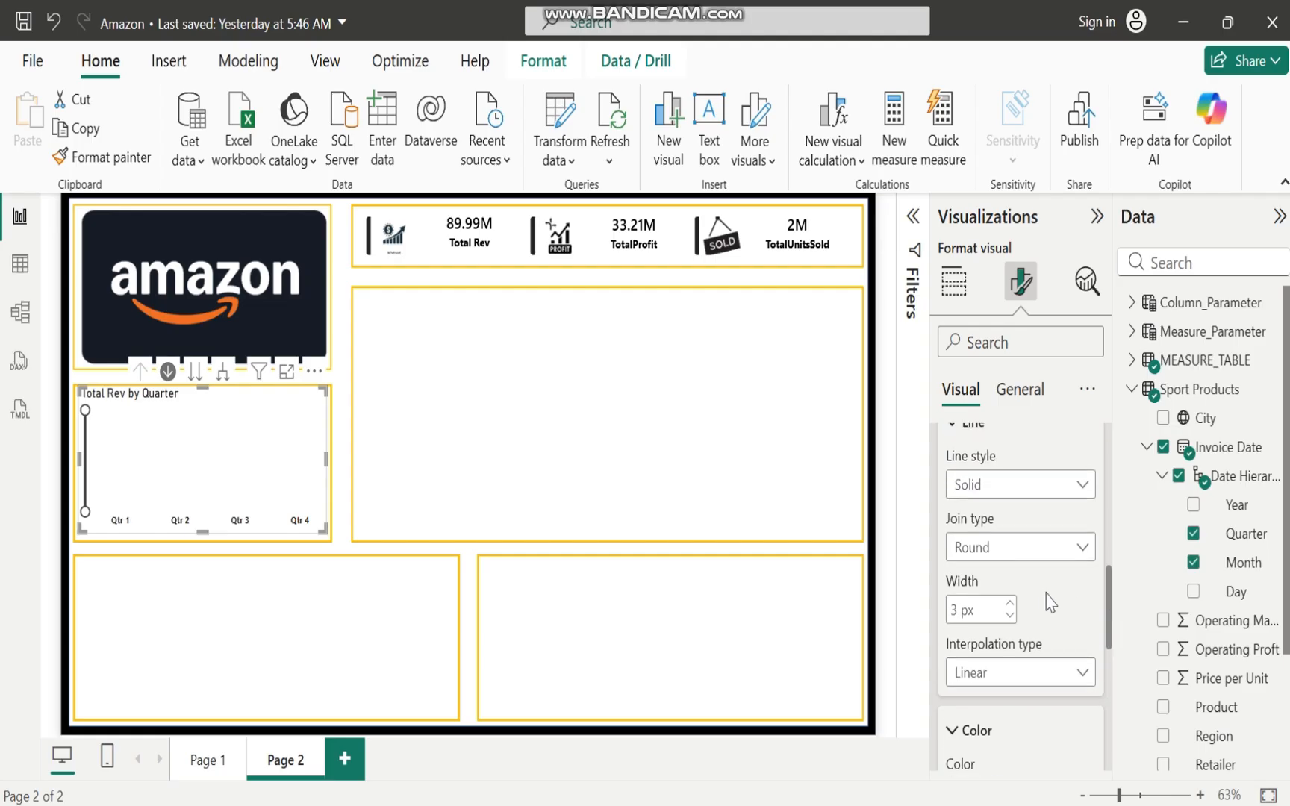
{"action": "left_click", "coordinate": [1010, 602]}
{"action": "left_click_drag", "start_coordinate": [1108, 608], "coordinate": [1110, 651]}
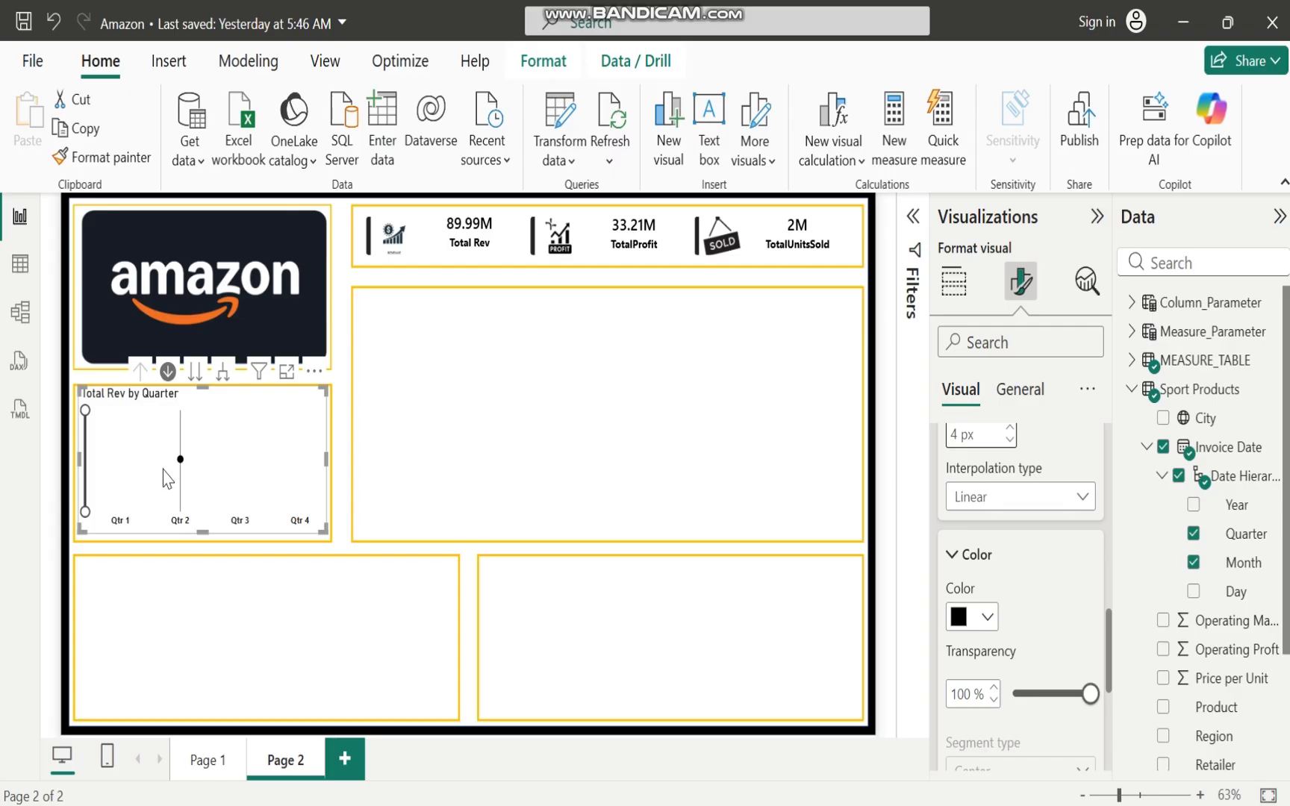
{"action": "mouse_move", "coordinate": [166, 479]}
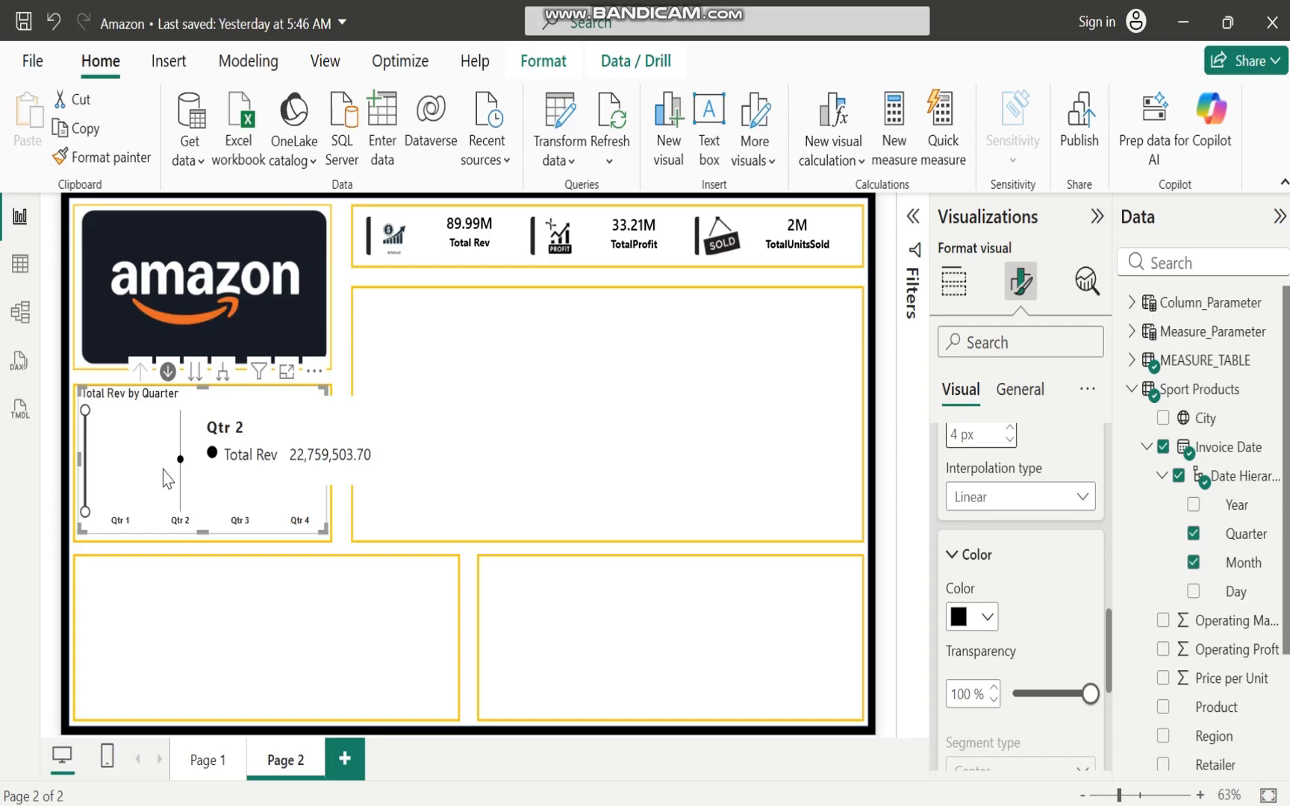
{"action": "key", "text": "ctrl+z"}
{"action": "key", "text": "ctrl+z"}
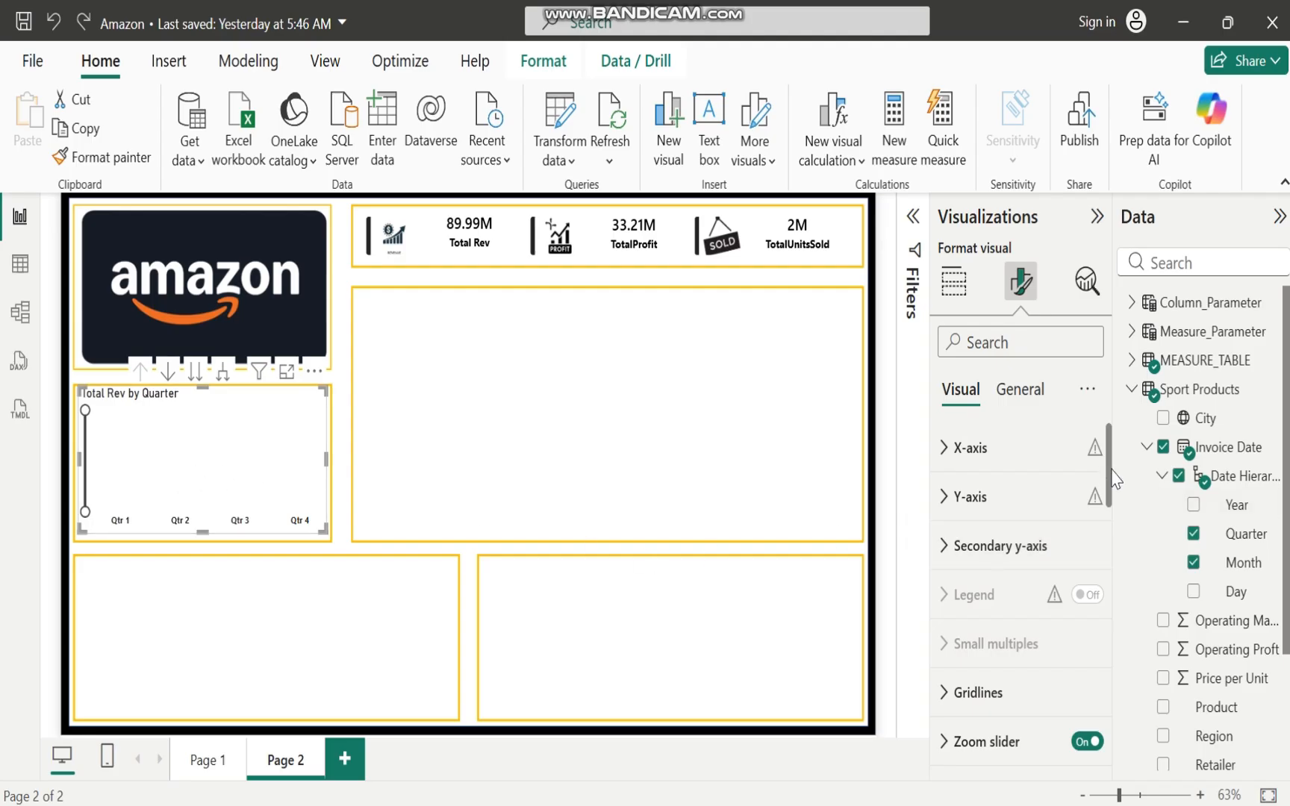
Set the chart line's transparency to 1% and its width to 4 px
{"action": "left_click_drag", "start_coordinate": [1111, 469], "coordinate": [1105, 694]}
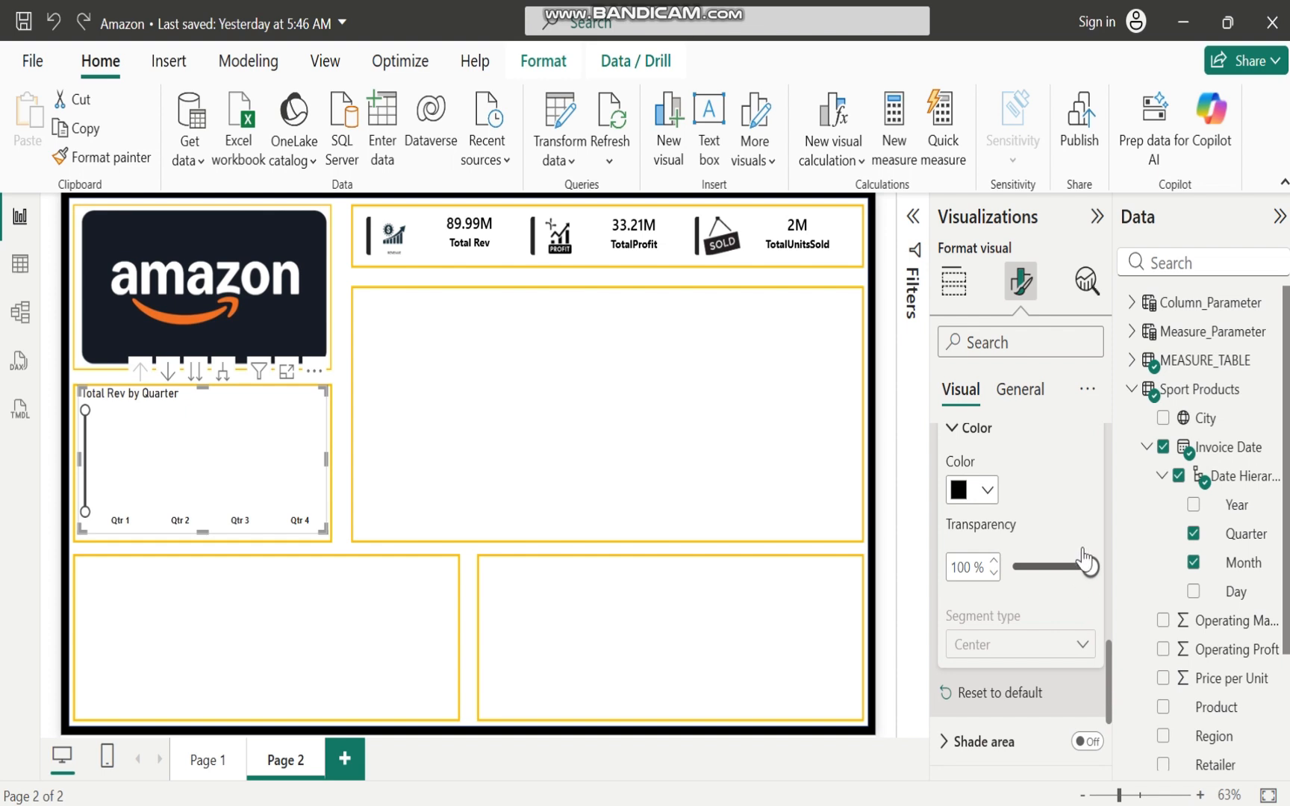
{"action": "left_click_drag", "start_coordinate": [1084, 561], "coordinate": [1016, 569]}
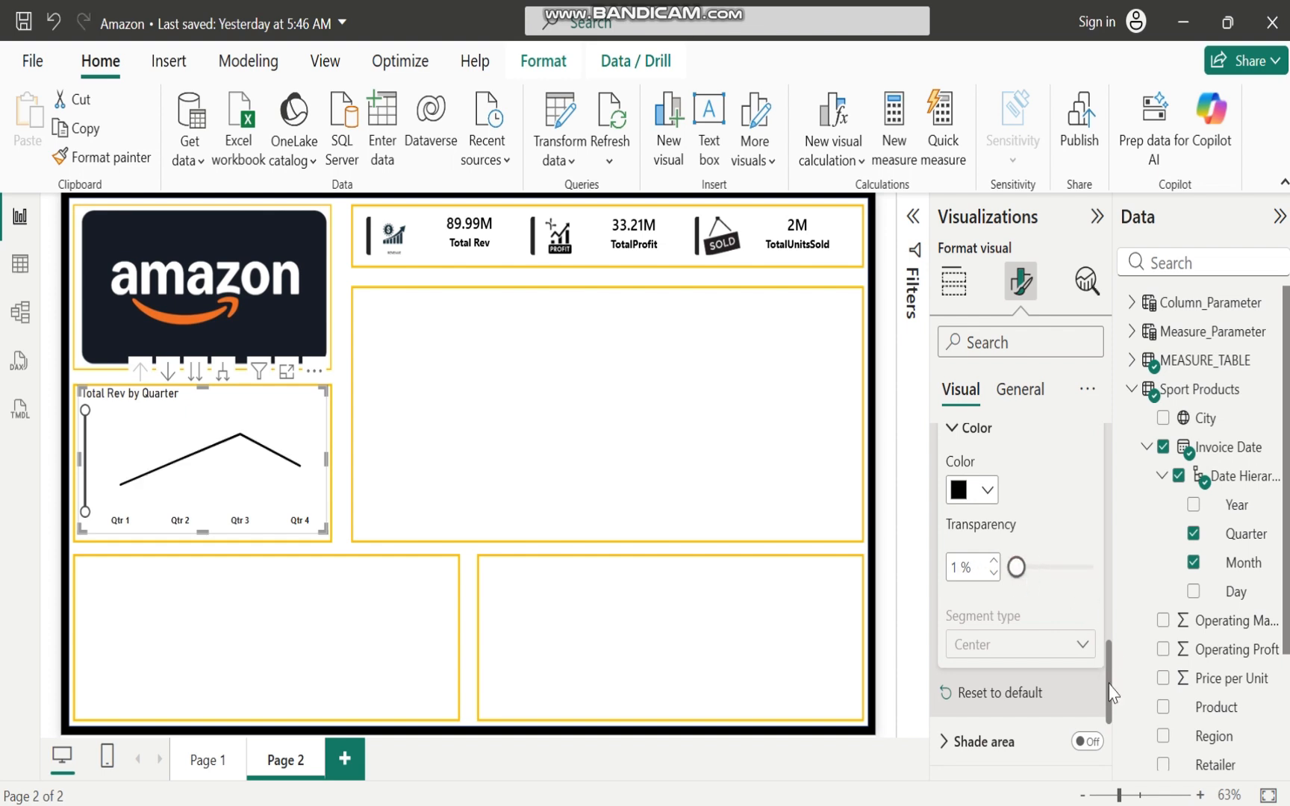
{"action": "left_click_drag", "start_coordinate": [1111, 693], "coordinate": [1112, 596]}
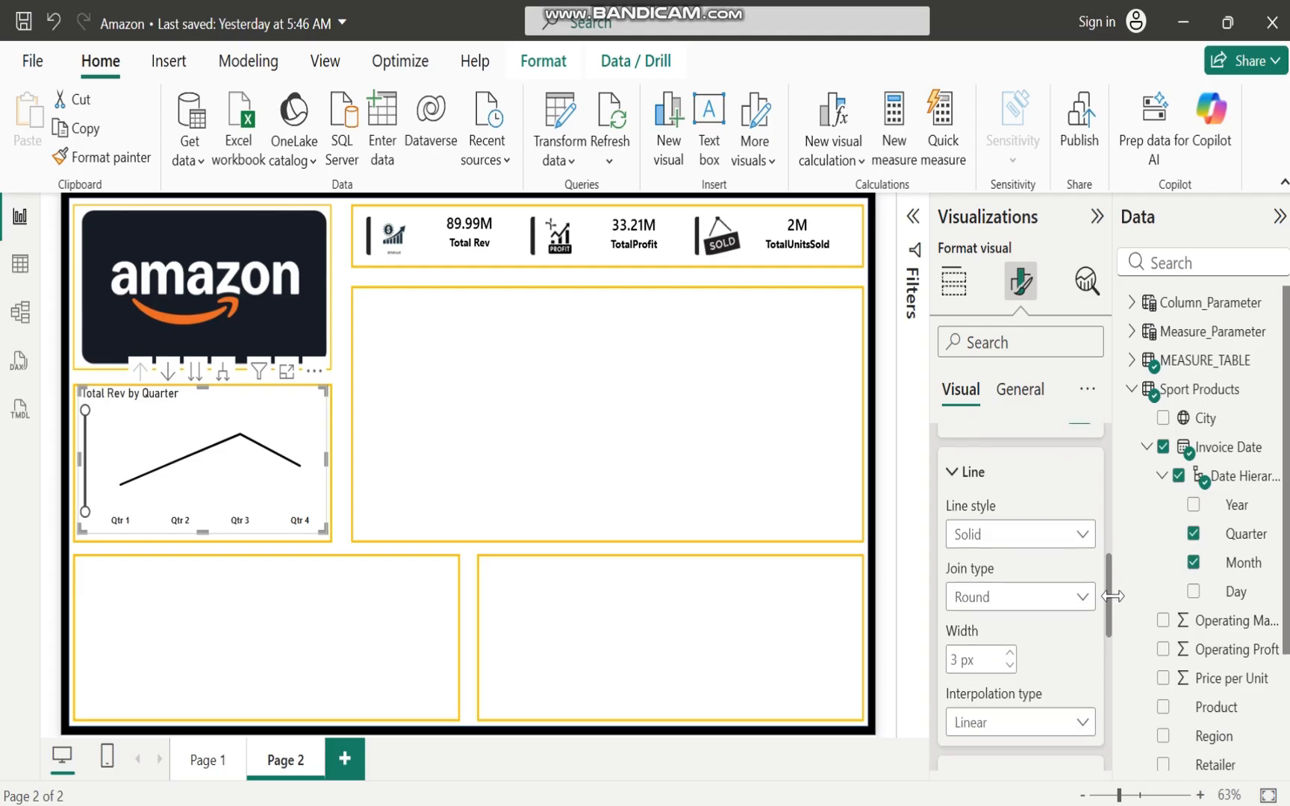
{"action": "left_click", "coordinate": [1013, 655]}
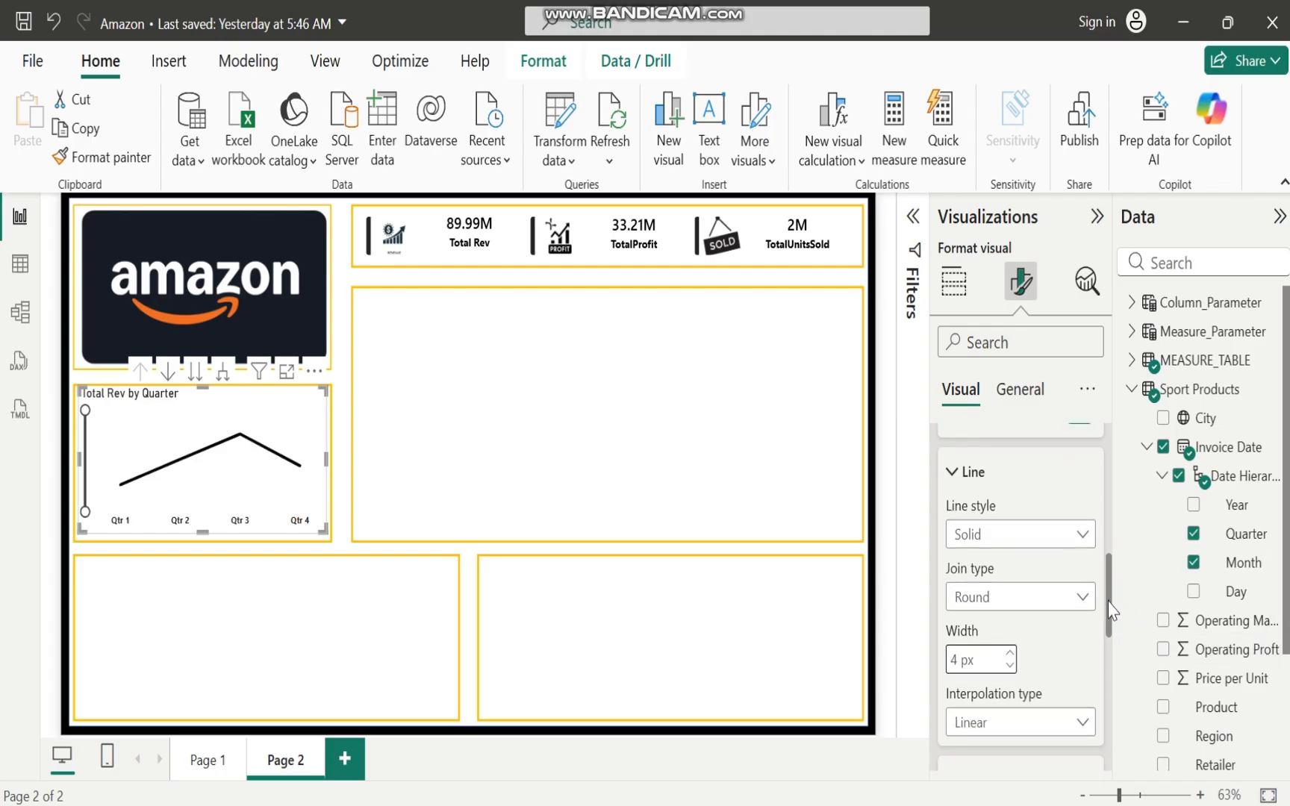
{"action": "left_click_drag", "start_coordinate": [1113, 610], "coordinate": [1113, 560]}
{"action": "scroll", "coordinate": [1111, 556], "scroll_direction": "up", "scroll_amount": 1}
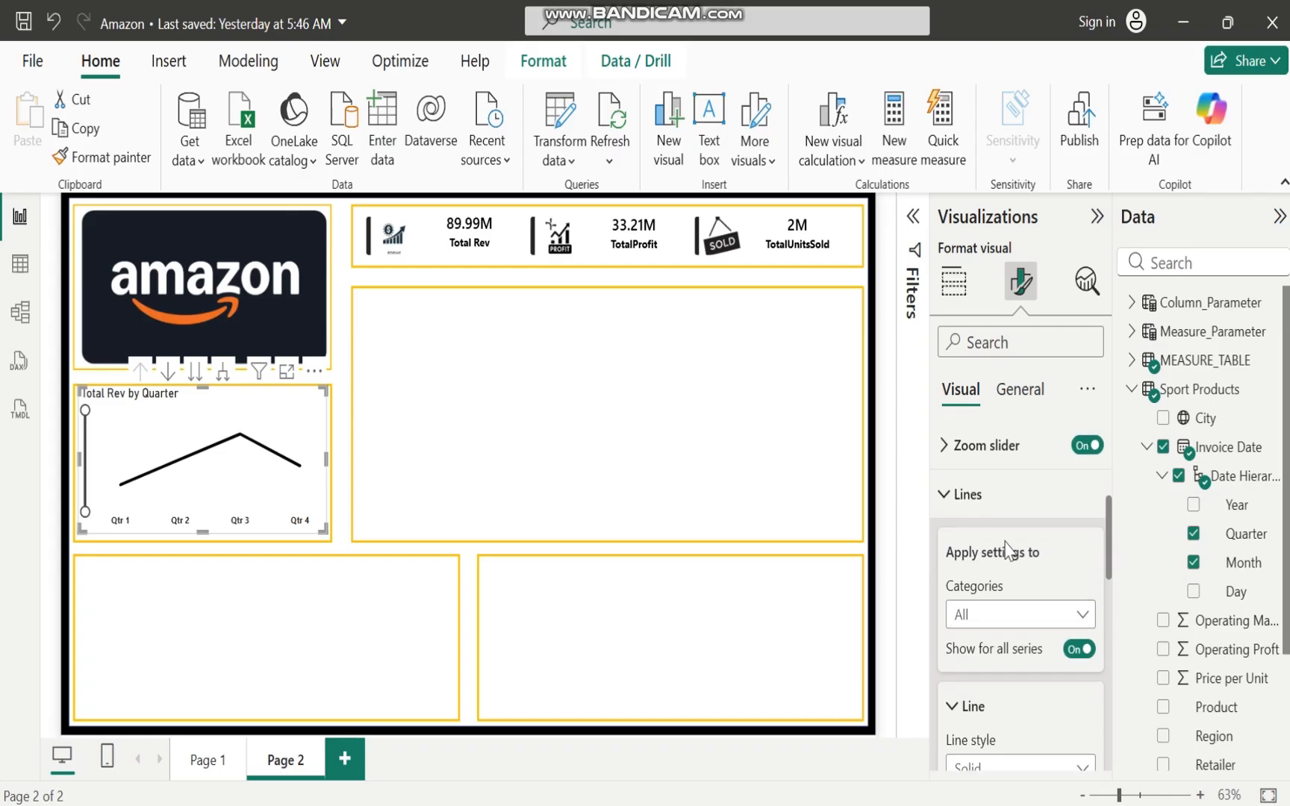
Turn on markers for all categories of the line chart and increase the marker size
{"action": "left_click", "coordinate": [948, 512]}
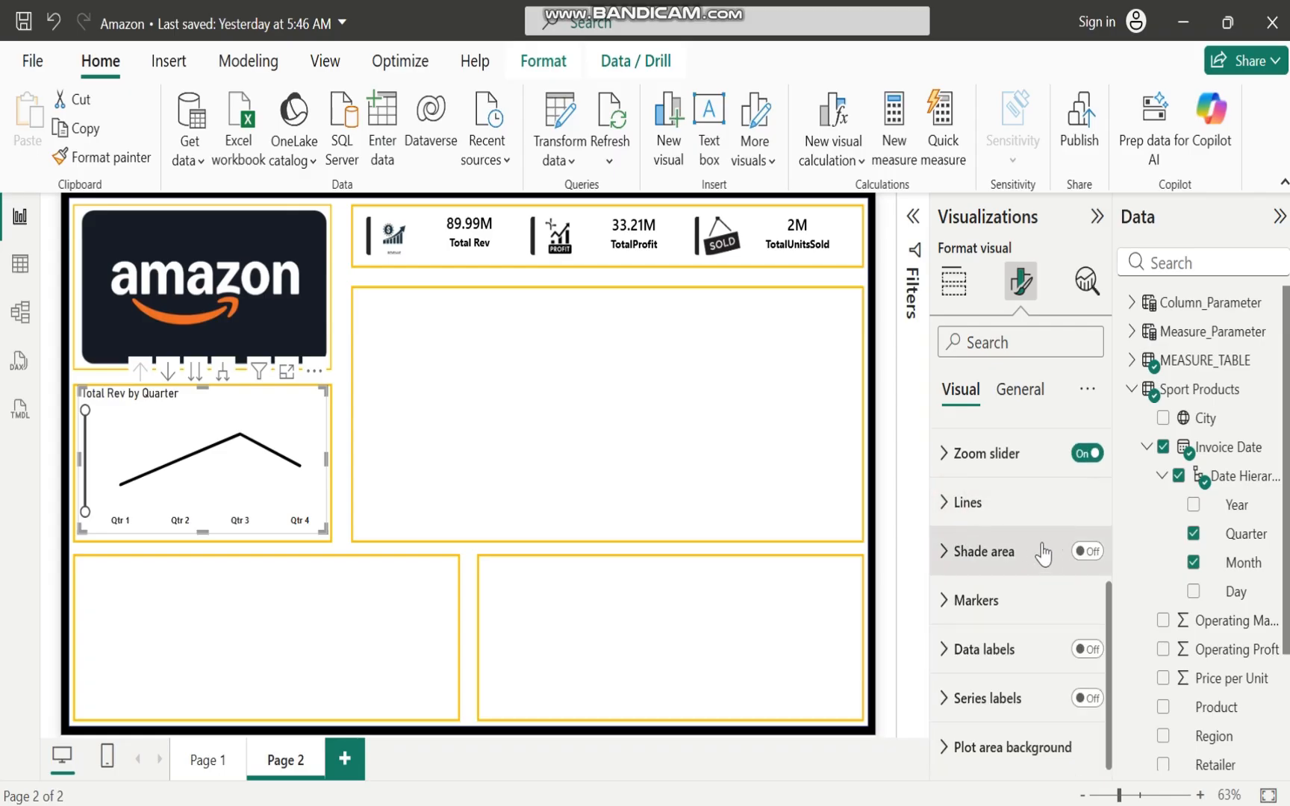
{"action": "left_click", "coordinate": [948, 607]}
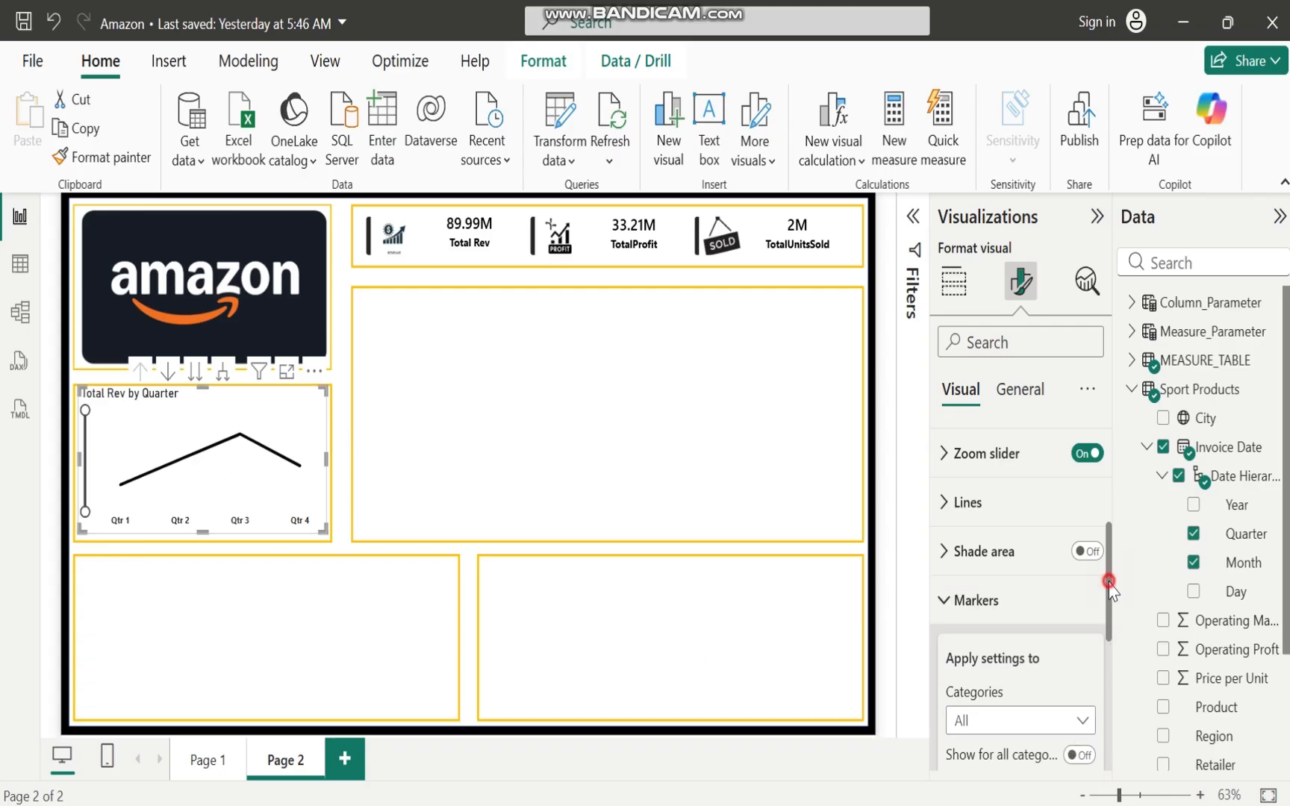
{"action": "left_click_drag", "start_coordinate": [1109, 583], "coordinate": [1114, 636]}
{"action": "left_click", "coordinate": [1083, 600]}
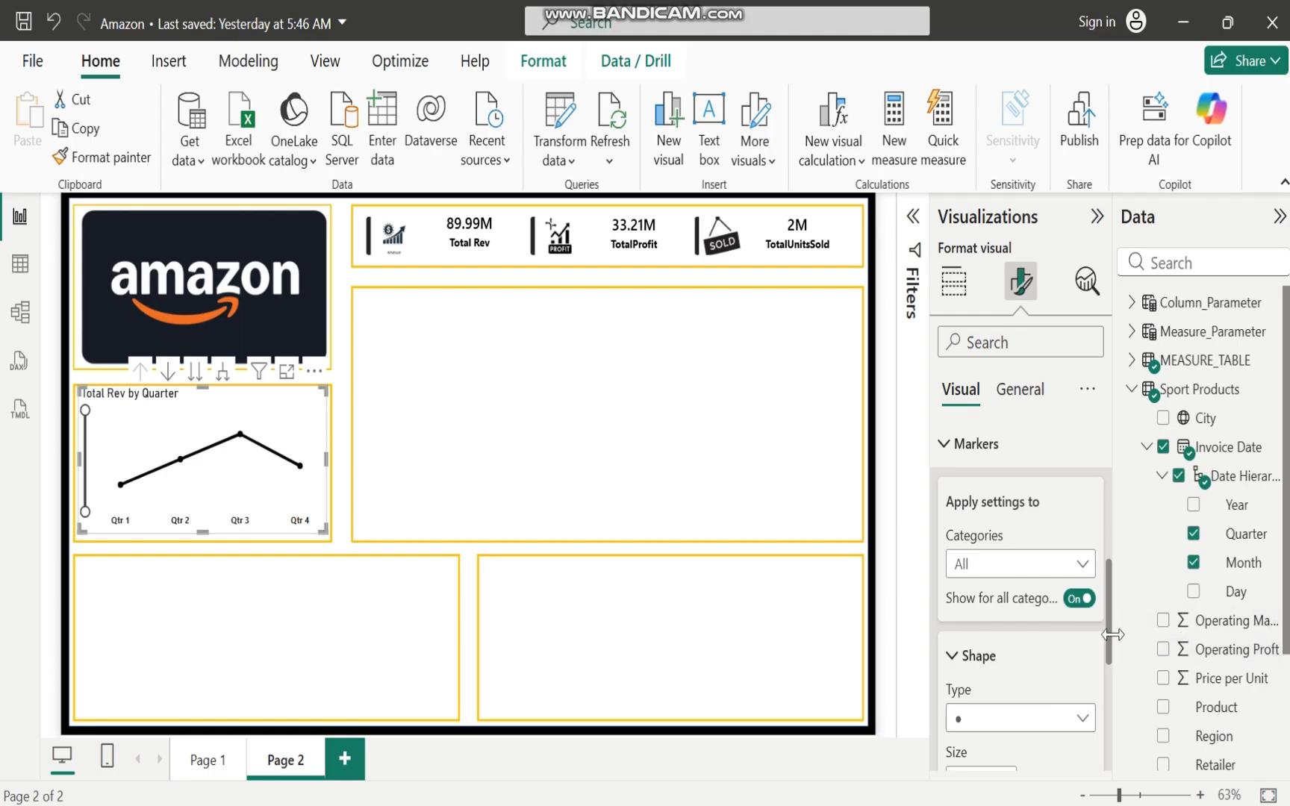
{"action": "left_click_drag", "start_coordinate": [1109, 623], "coordinate": [1111, 690]}
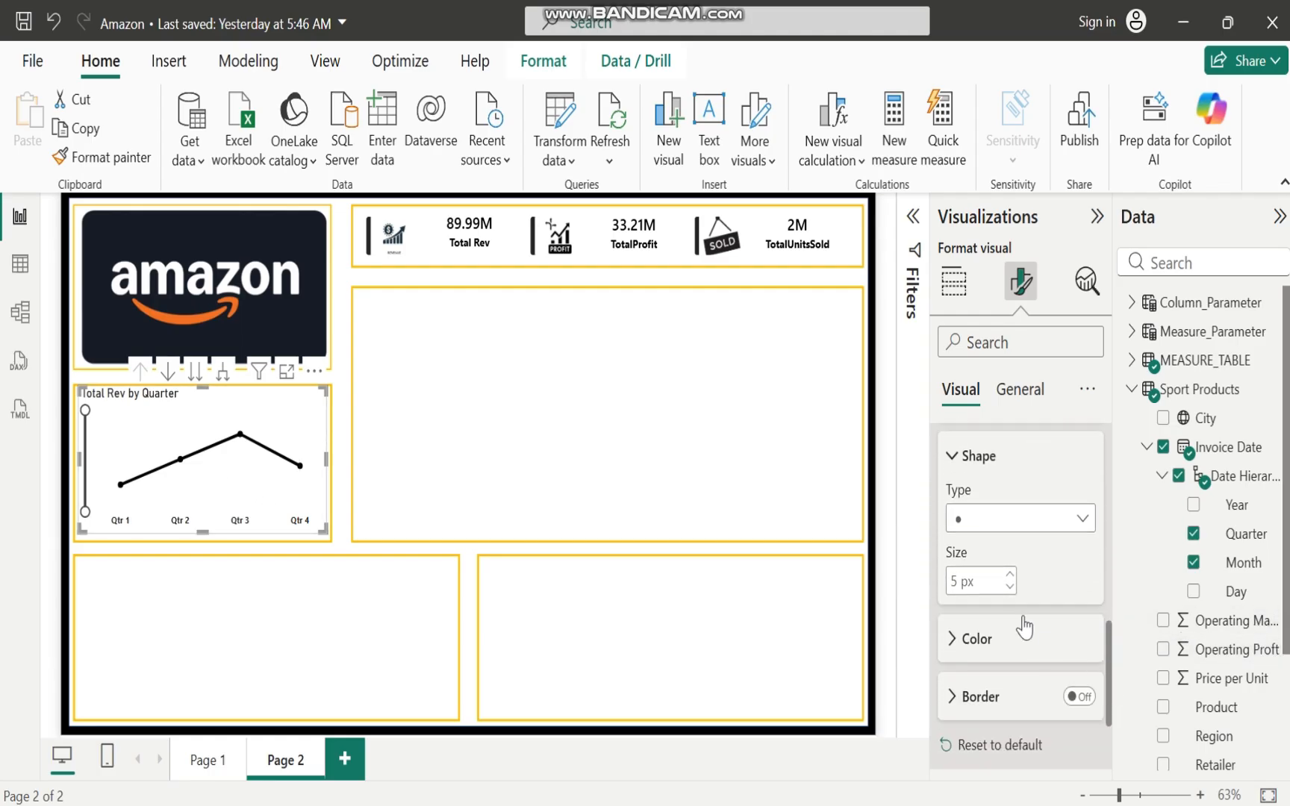
{"action": "left_click", "coordinate": [1009, 579]}
{"action": "left_click_drag", "start_coordinate": [1109, 695], "coordinate": [1110, 676]}
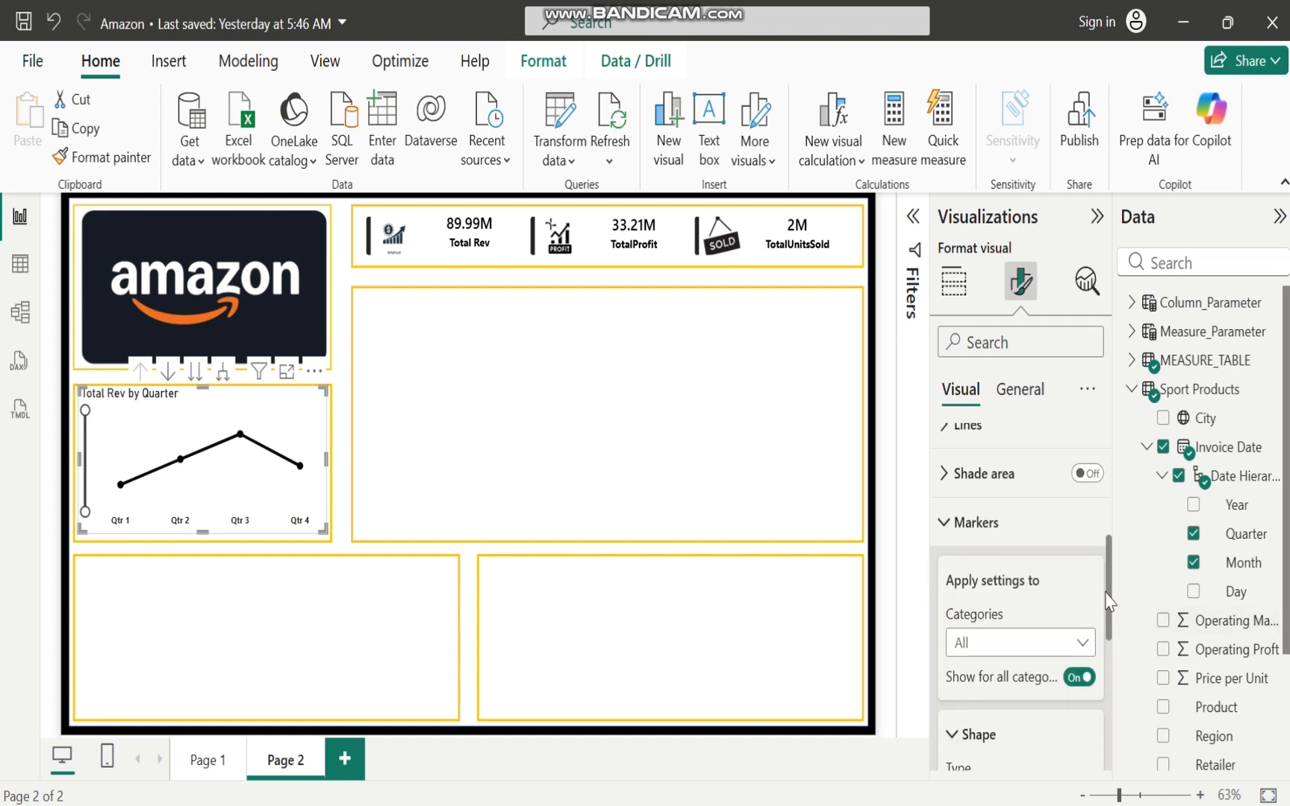
{"action": "left_click", "coordinate": [942, 569]}
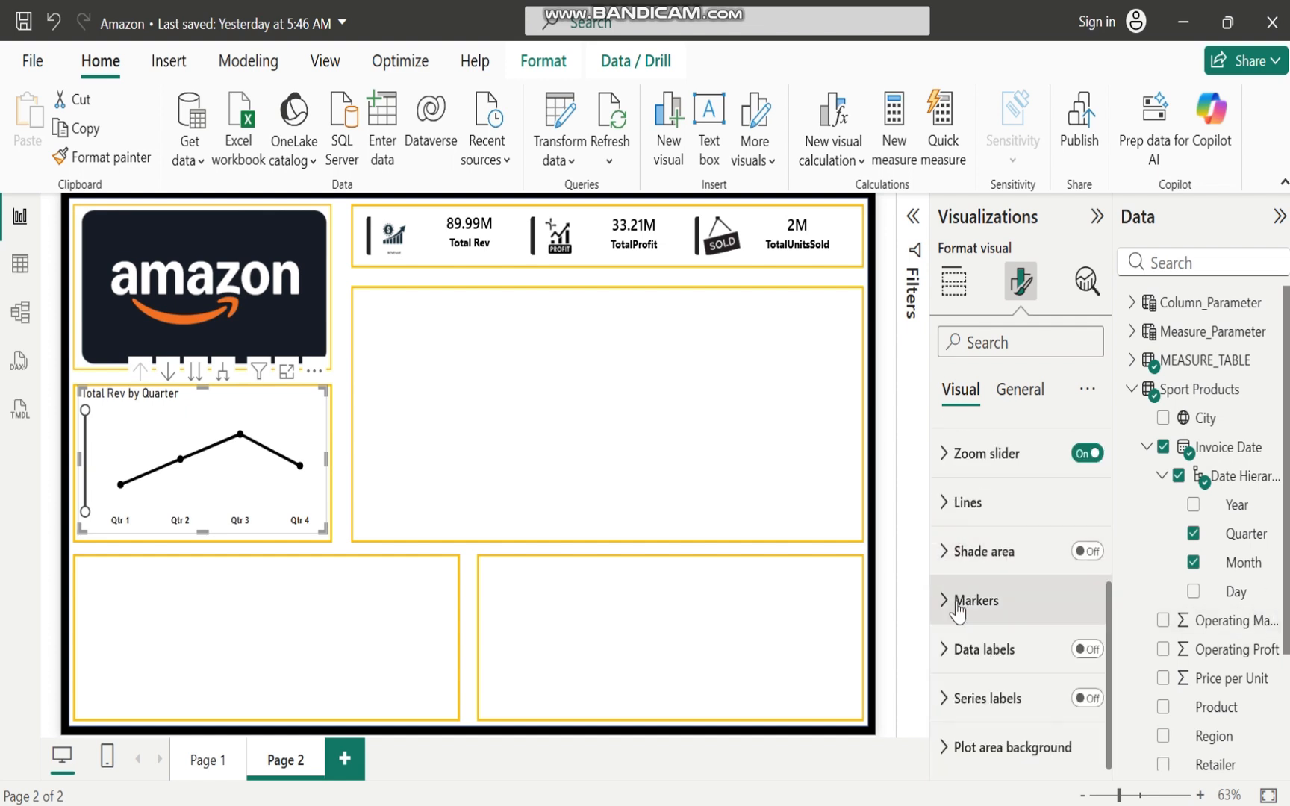
Turn on the line chart's data labels and make their values bold at font size 10
{"action": "left_click", "coordinate": [1089, 650]}
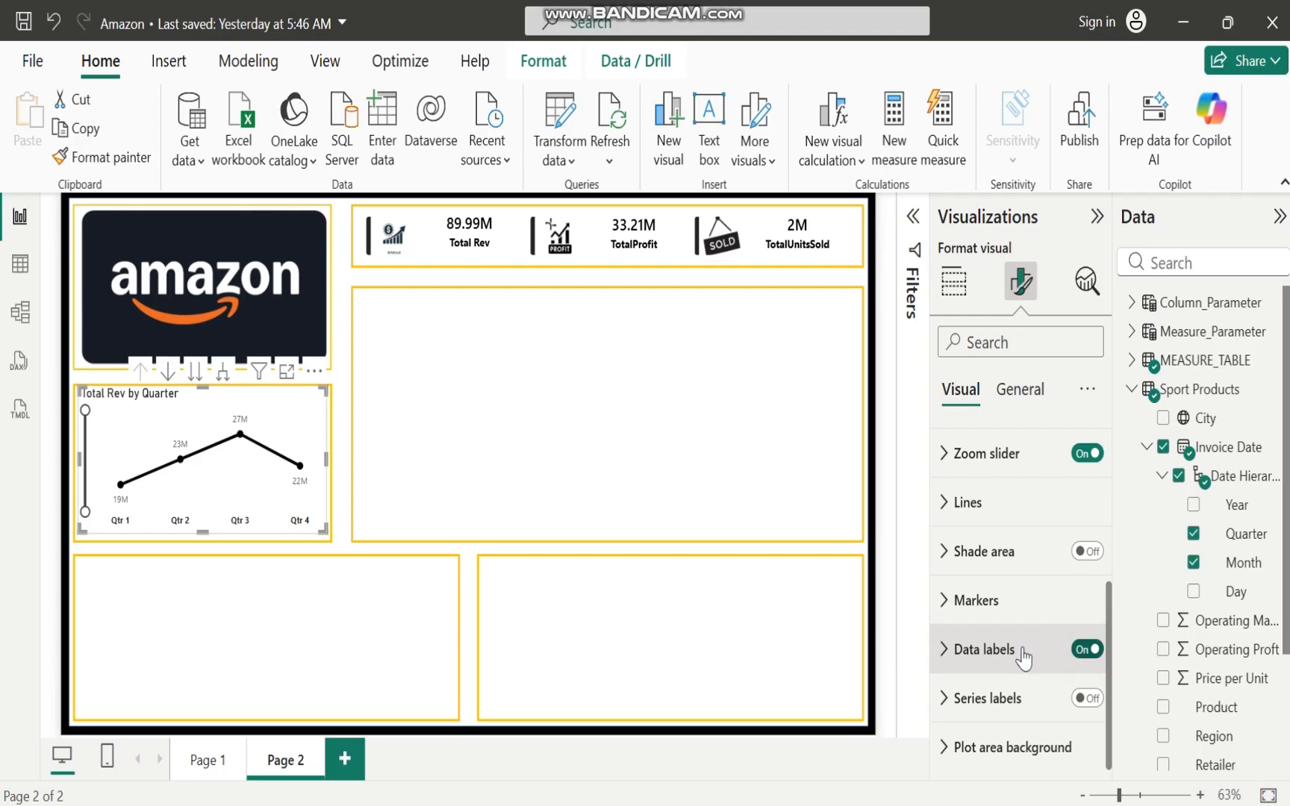
{"action": "left_click", "coordinate": [949, 650]}
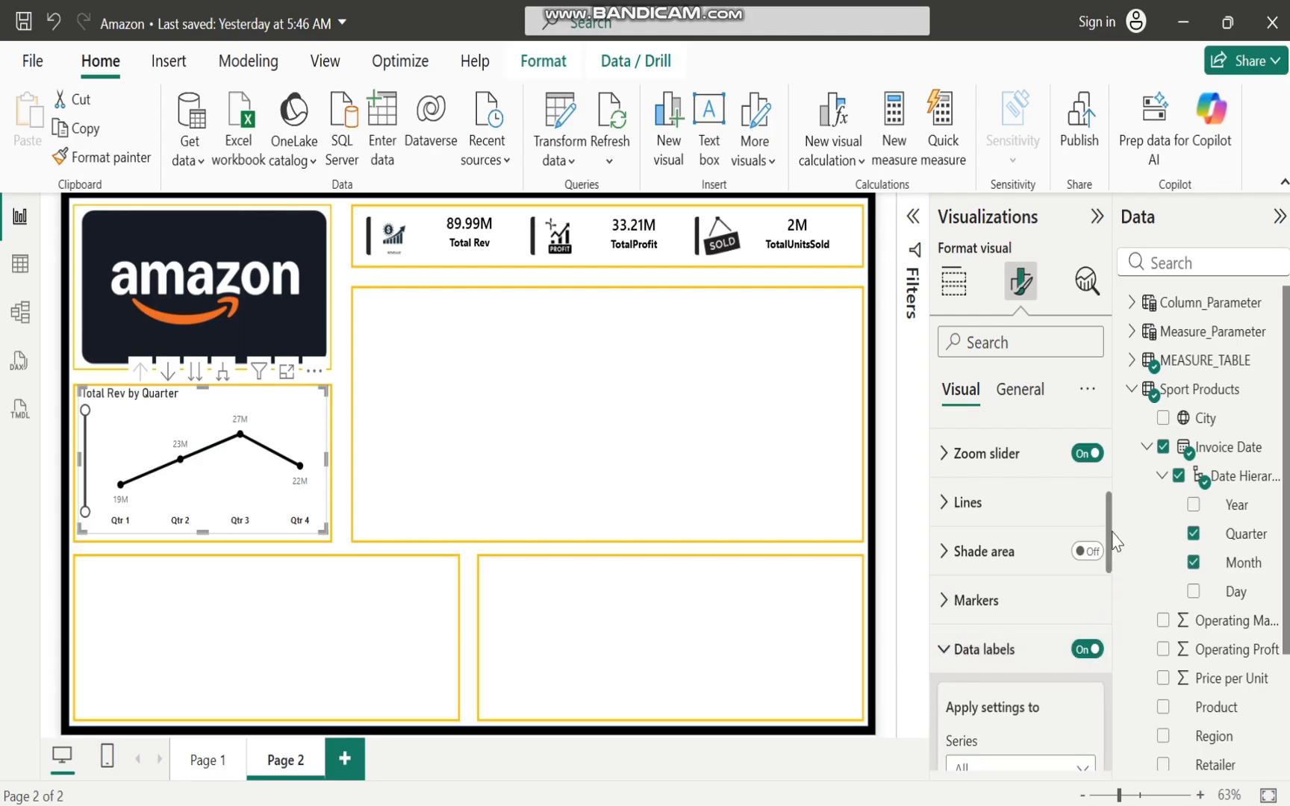
{"action": "left_click_drag", "start_coordinate": [1108, 536], "coordinate": [1112, 688]}
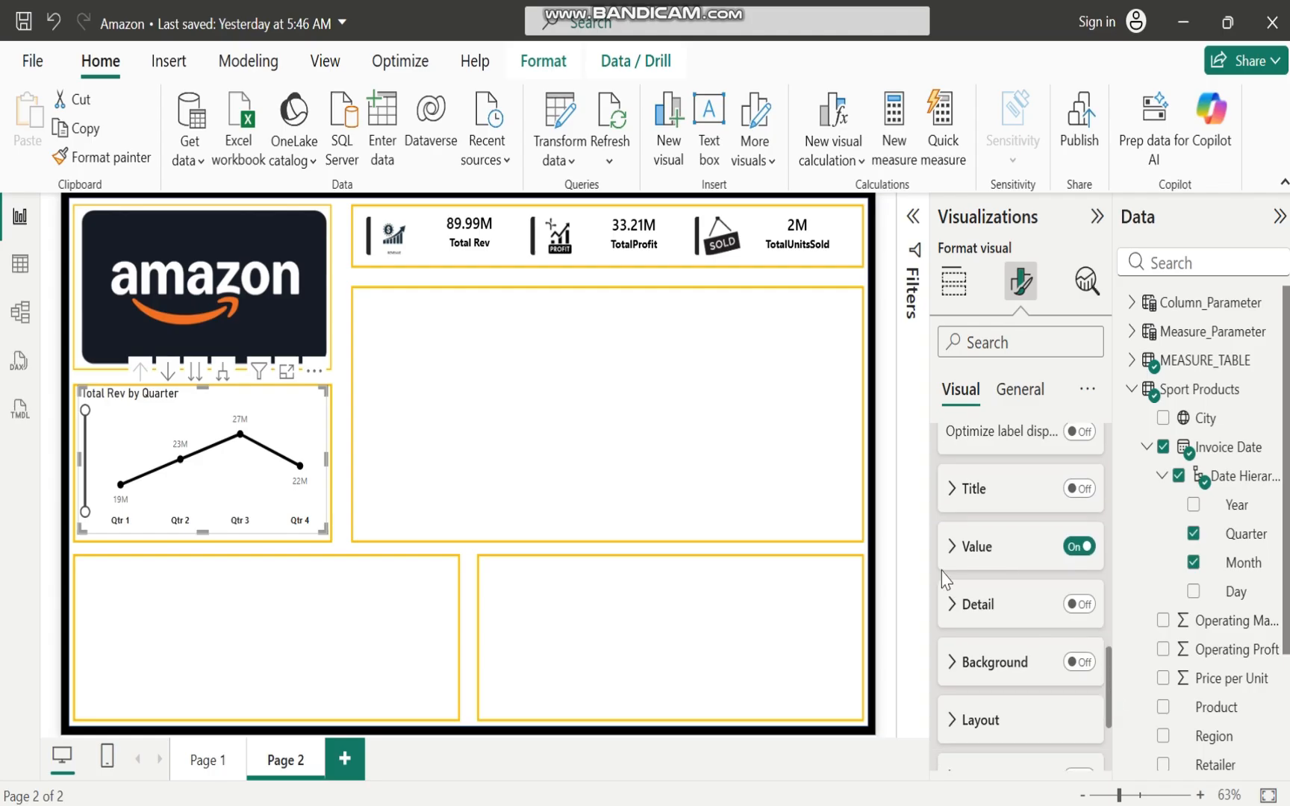
{"action": "left_click", "coordinate": [953, 546]}
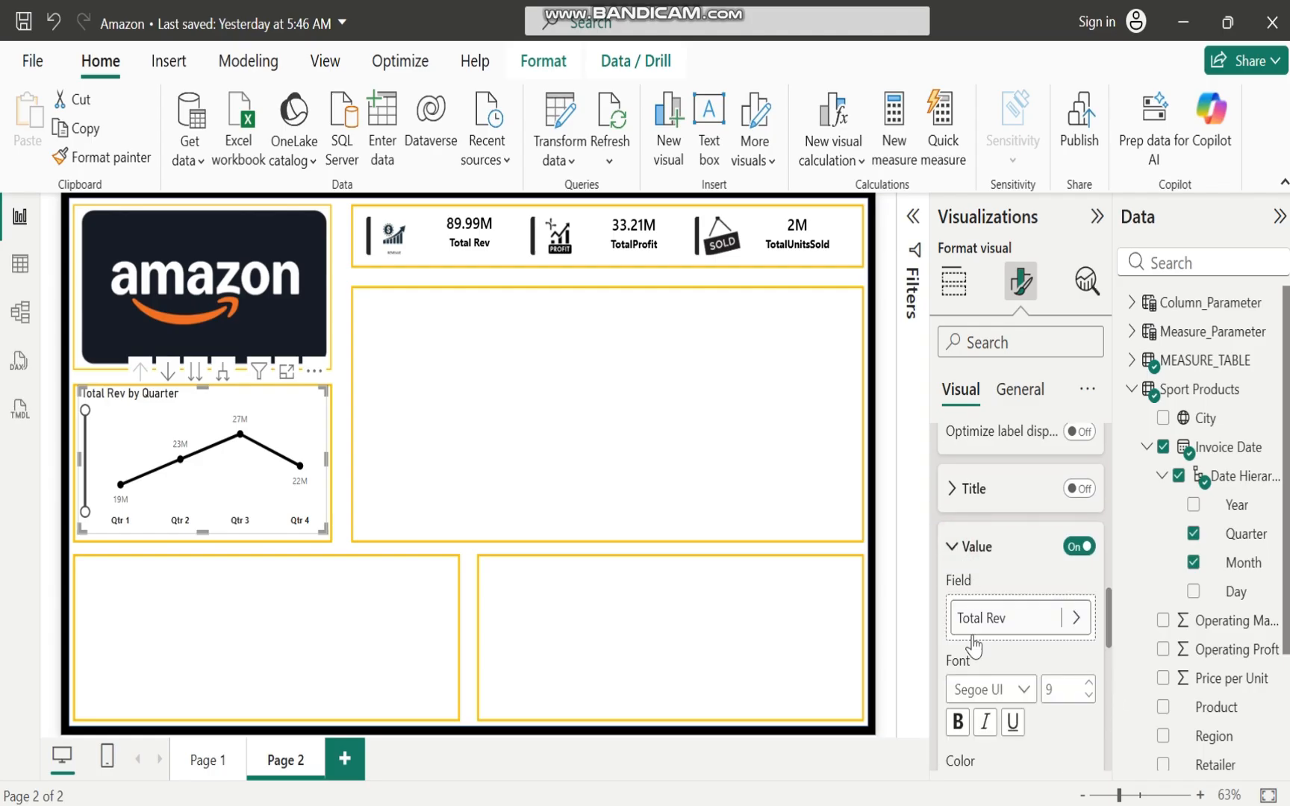
{"action": "left_click", "coordinate": [958, 722]}
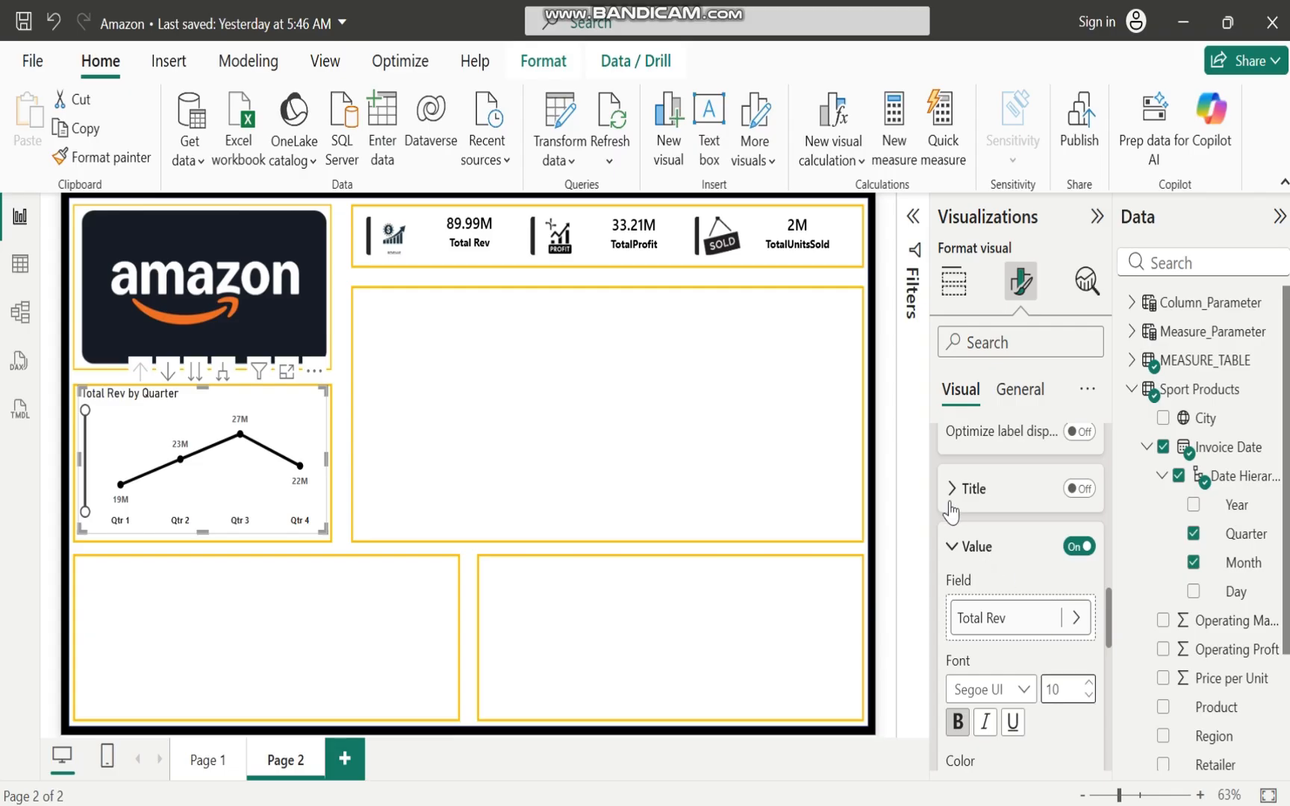
{"action": "left_click", "coordinate": [957, 544]}
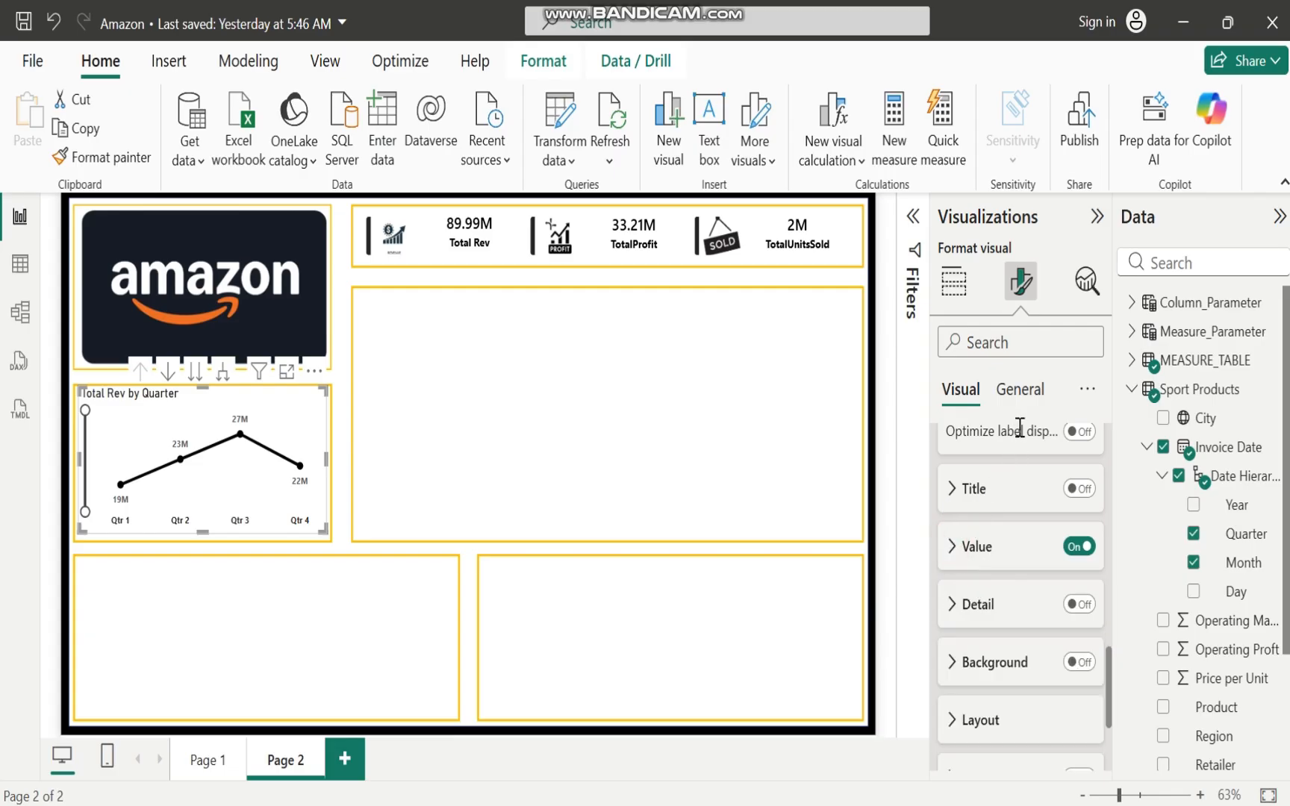
Change the line chart's title text to "SALES TREND BY QUARTER AND MONTH"
{"action": "left_click", "coordinate": [1021, 396]}
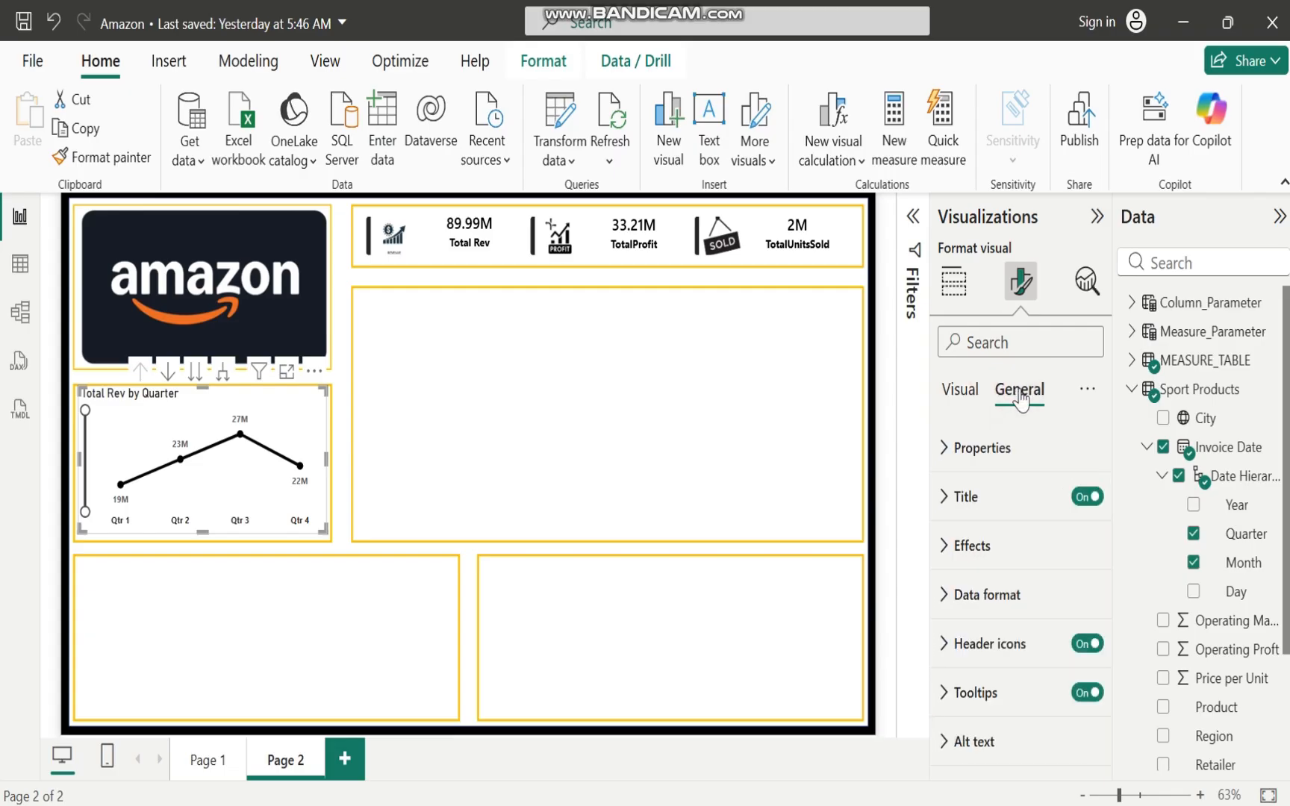
{"action": "left_click", "coordinate": [950, 499]}
{"action": "left_click_drag", "start_coordinate": [955, 622], "coordinate": [1082, 643]}
{"action": "type", "text": "SA"}
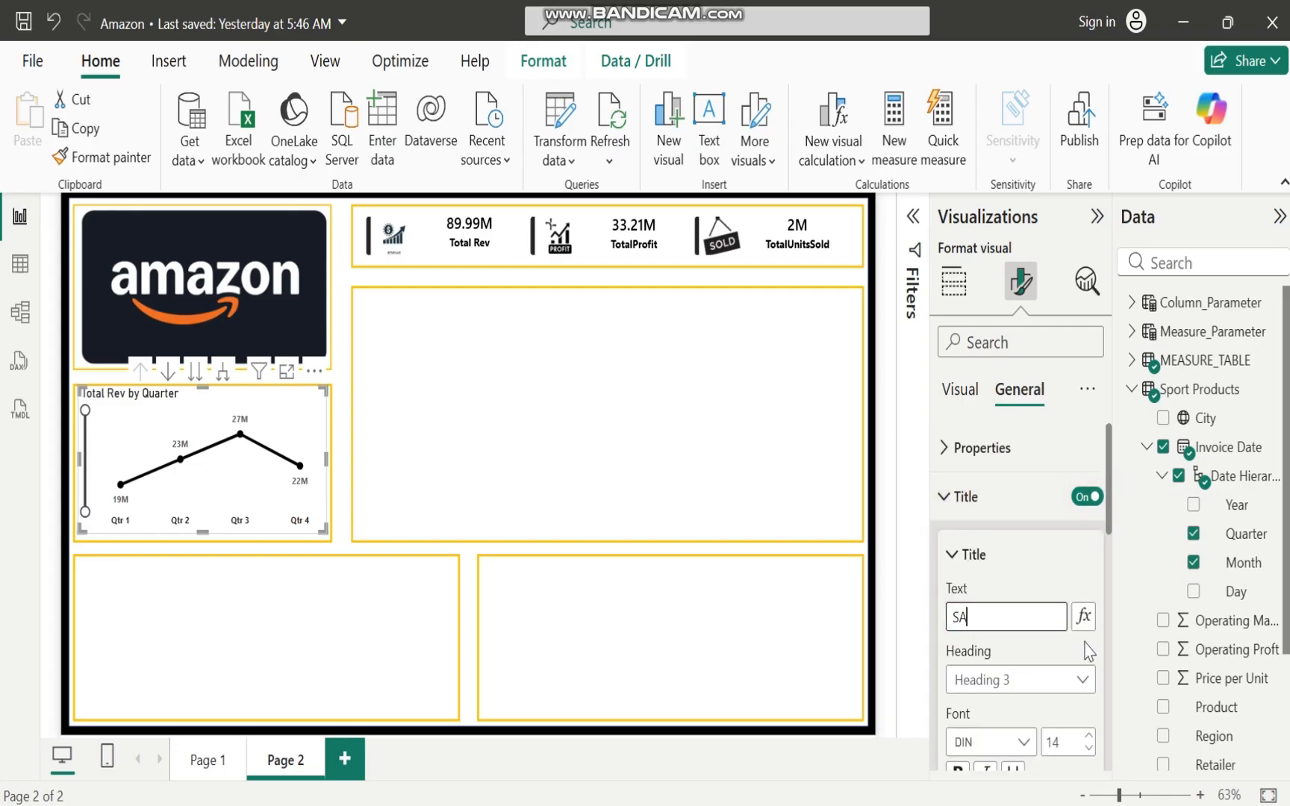
{"action": "type", "text": "LES TREND BY QUART"}
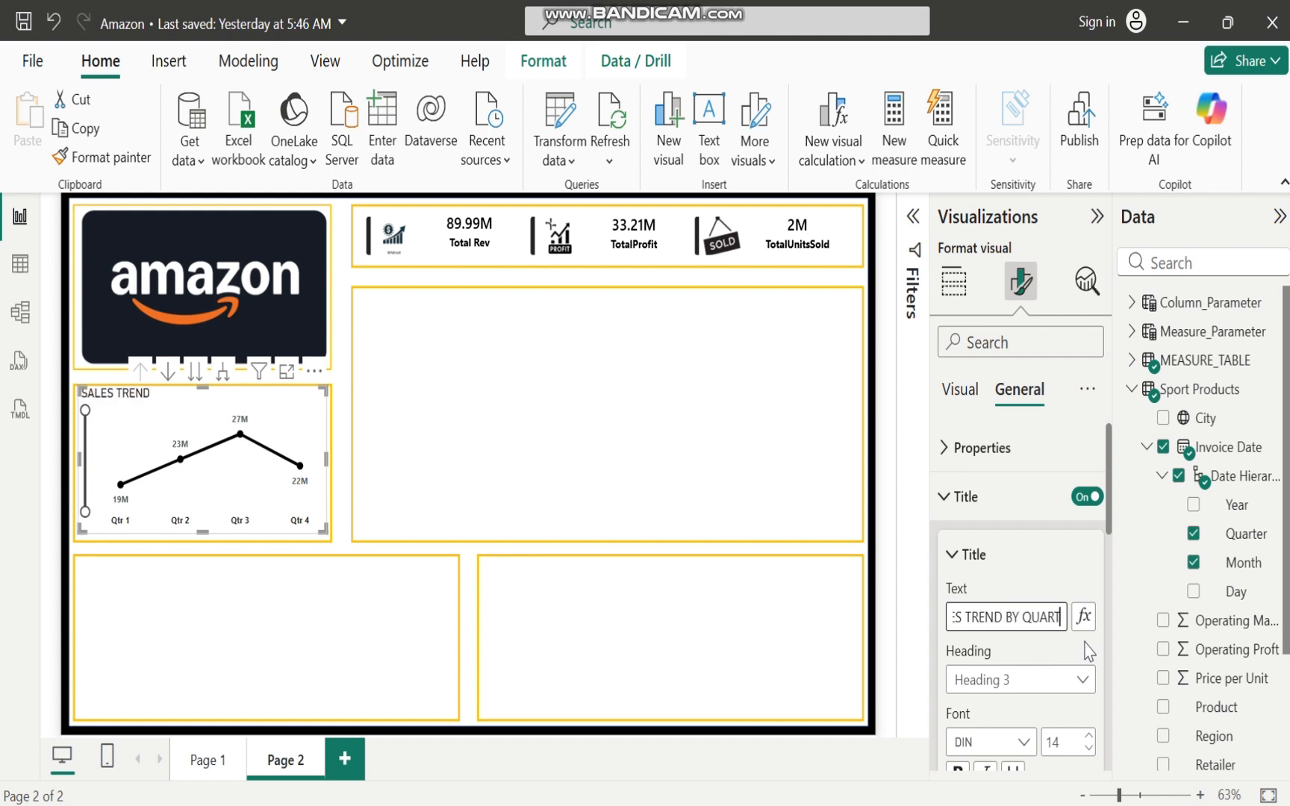
{"action": "type", "text": "ER AND MONTH"}
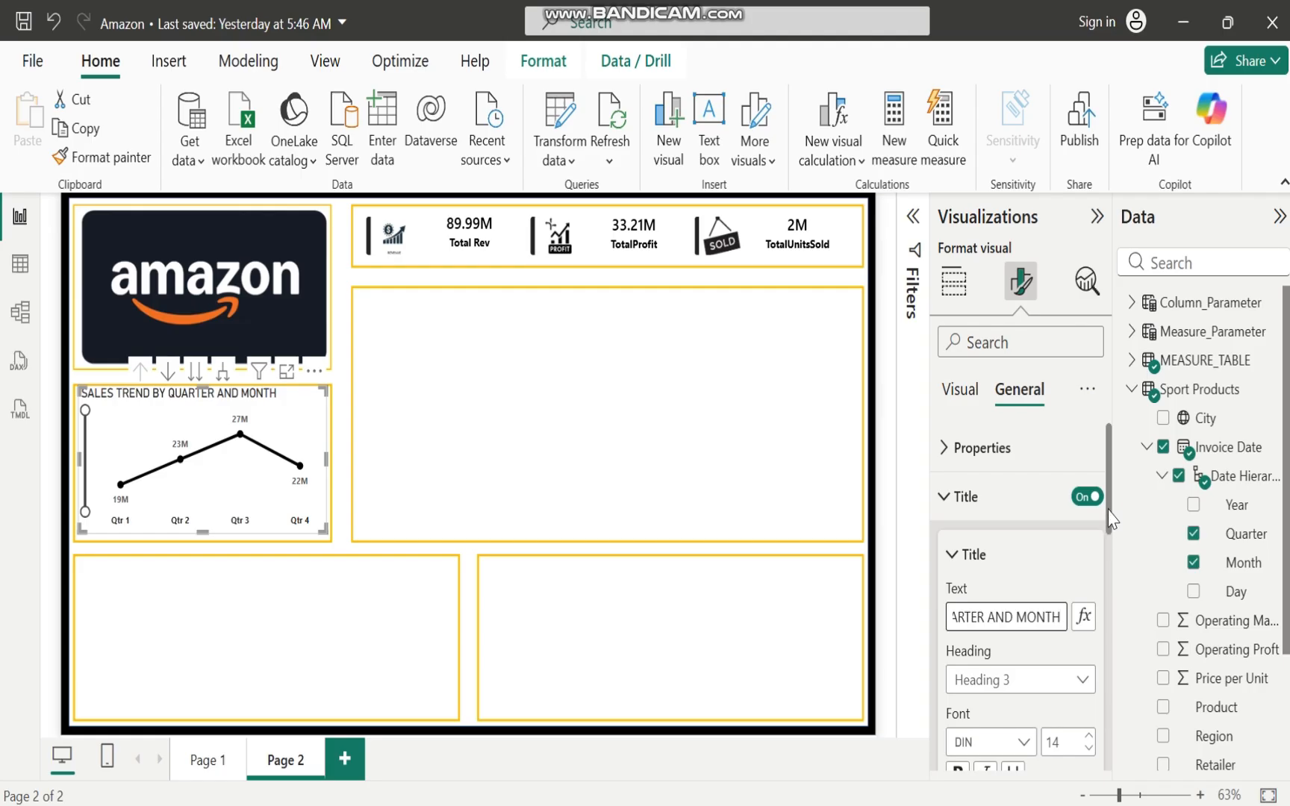
Set the line chart title's font size to 12, make it bold and pick its text color
{"action": "scroll", "coordinate": [1112, 519], "scroll_direction": "down", "scroll_amount": 2}
{"action": "left_click", "coordinate": [1089, 622]}
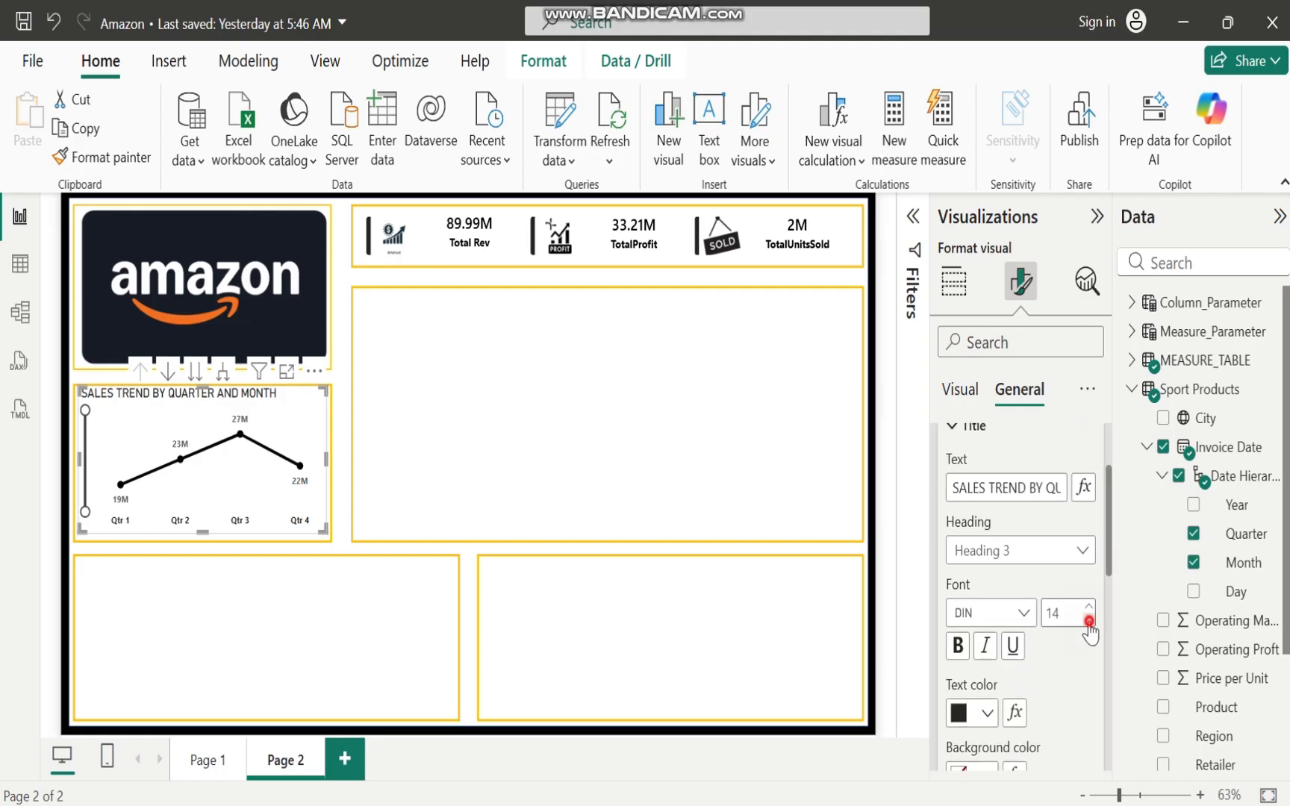
{"action": "left_click", "coordinate": [1090, 621]}
{"action": "left_click", "coordinate": [1089, 621]}
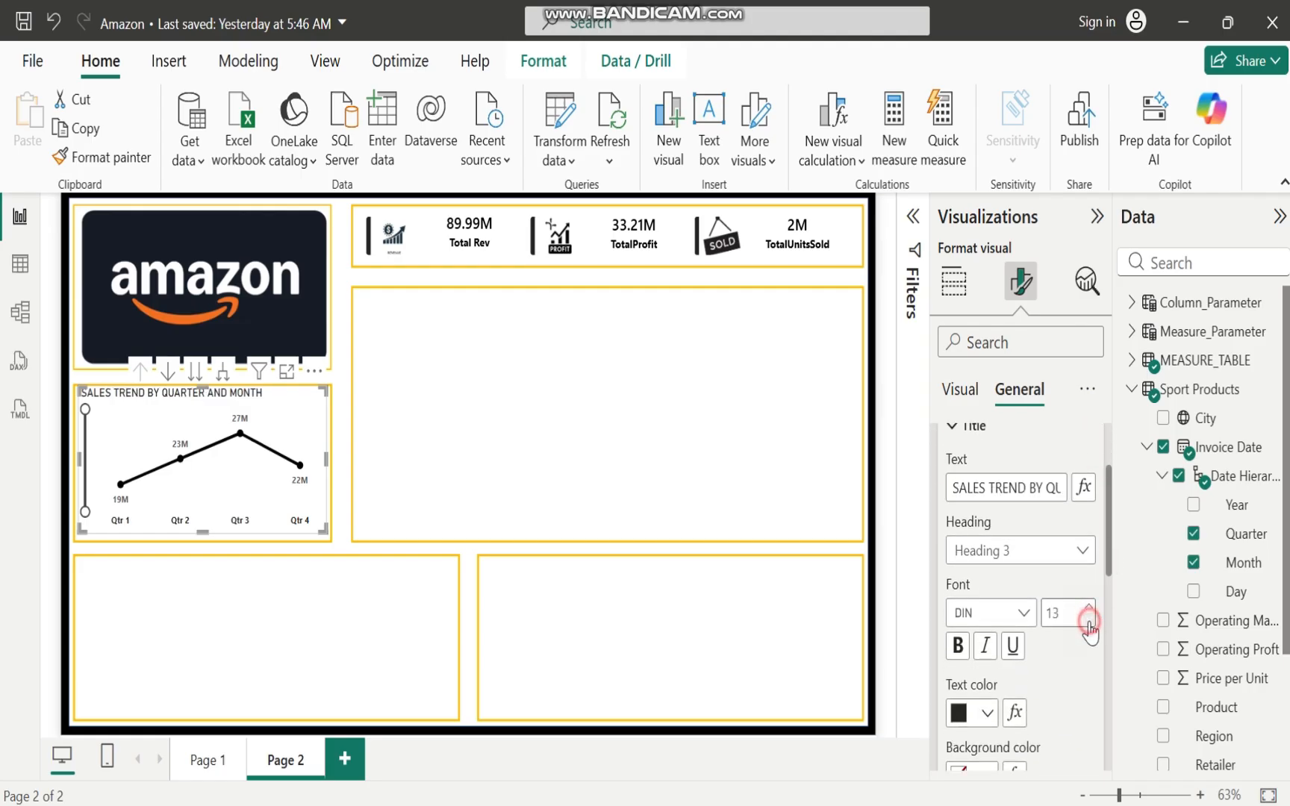
{"action": "left_click", "coordinate": [960, 647]}
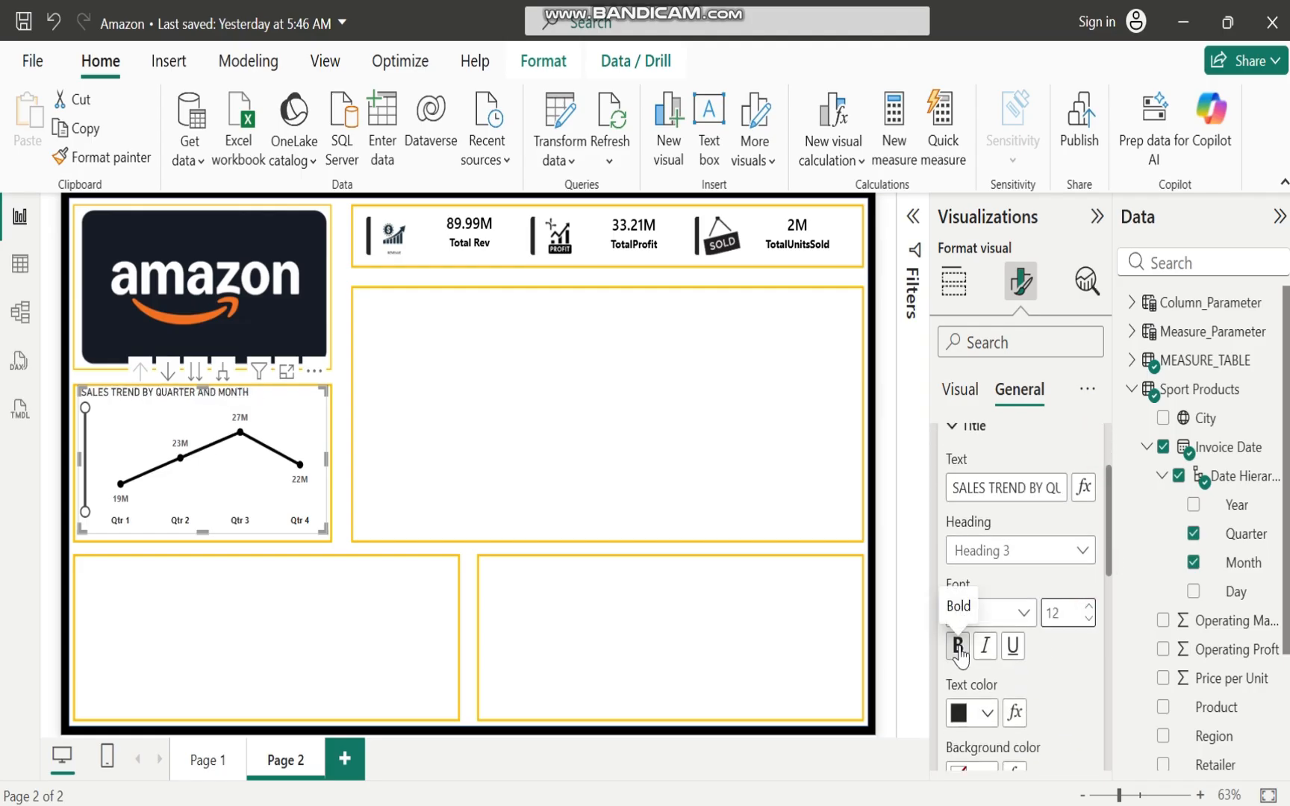
{"action": "left_click", "coordinate": [987, 714]}
{"action": "left_click", "coordinate": [996, 606]}
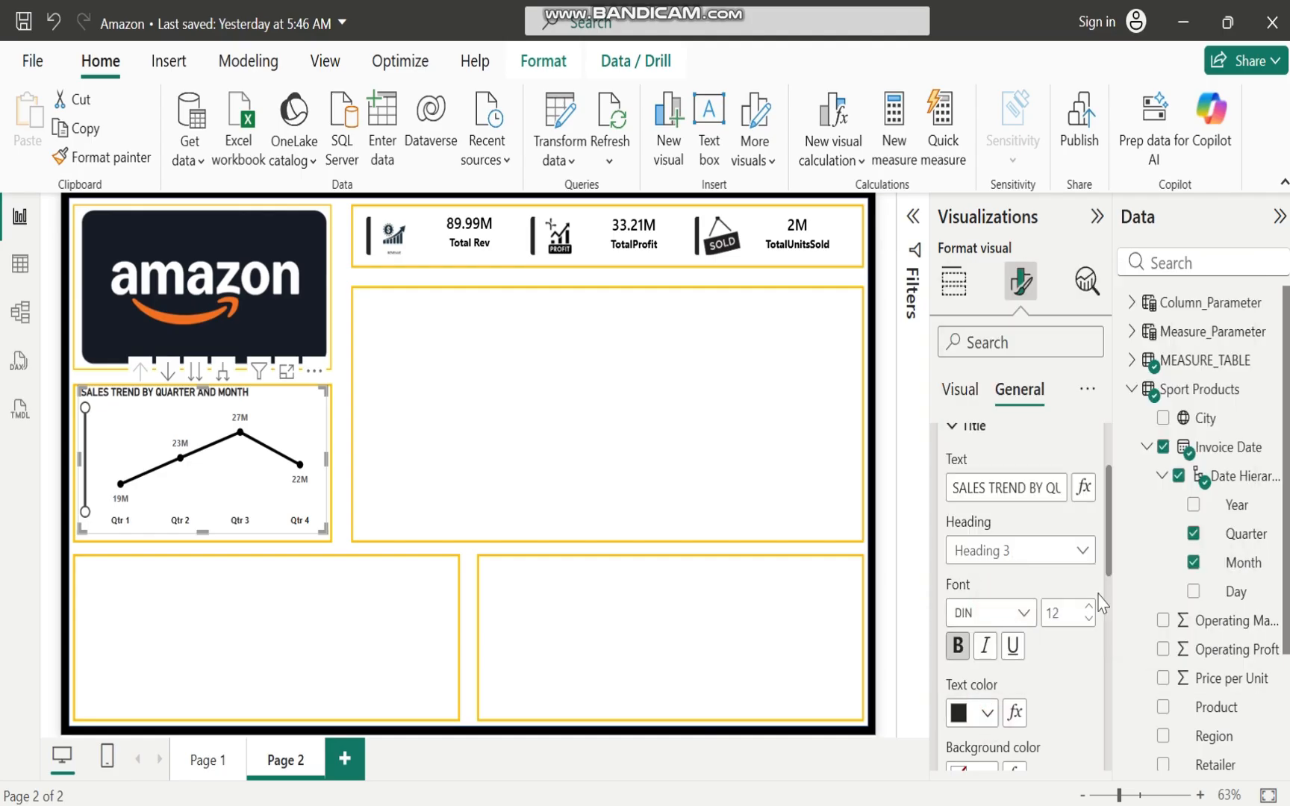
Center the line chart's title horizontally, deselect the chart and inspect its Qtr 3 data point
{"action": "left_click_drag", "start_coordinate": [1109, 525], "coordinate": [1111, 601]}
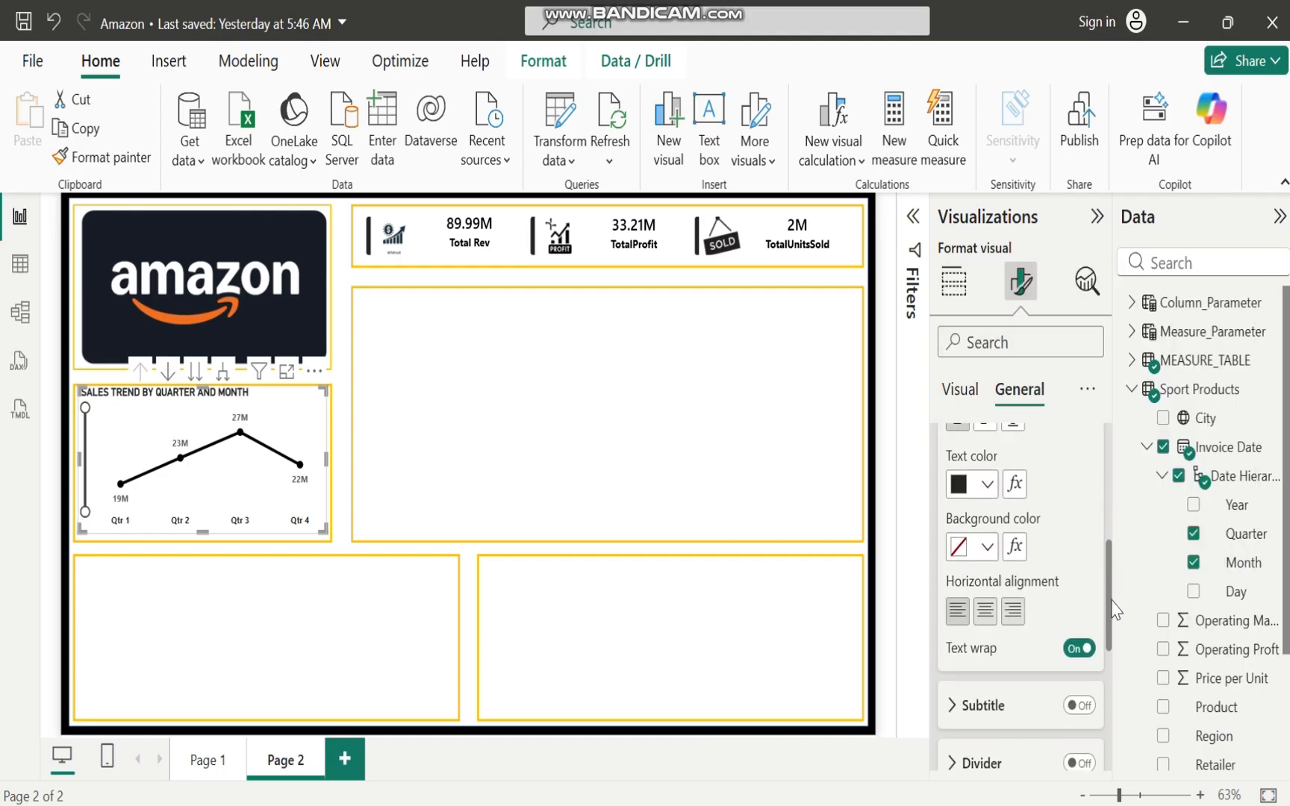
{"action": "left_click", "coordinate": [986, 607]}
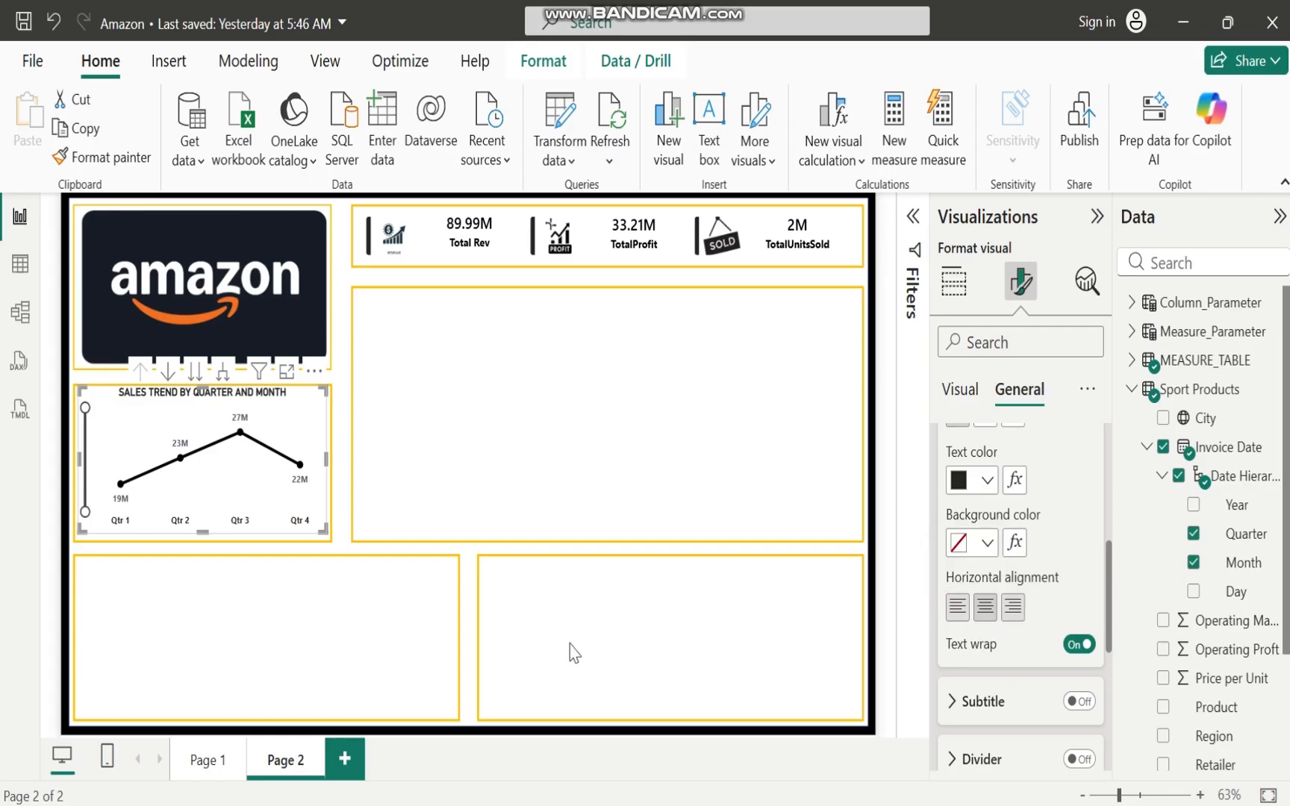
{"action": "left_click", "coordinate": [310, 611]}
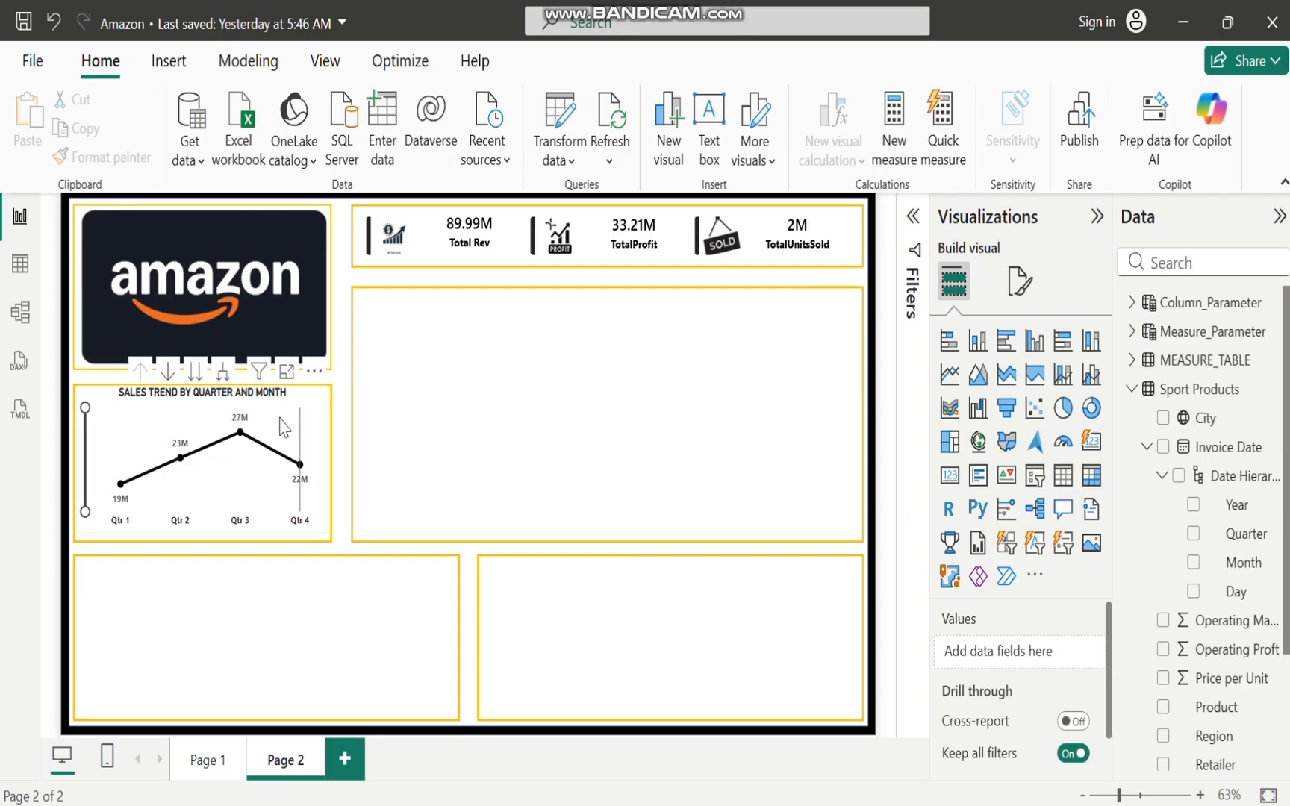
{"action": "mouse_move", "coordinate": [241, 447]}
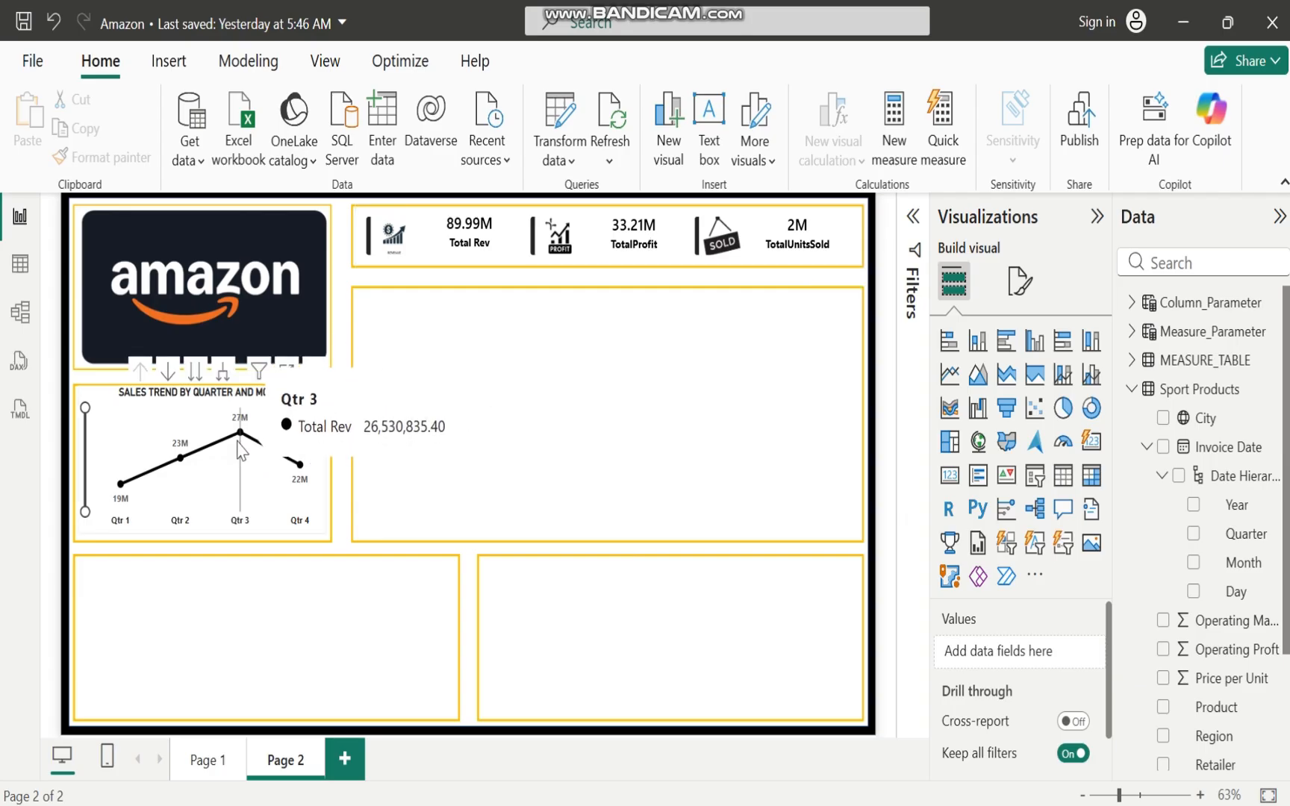
{"action": "mouse_move", "coordinate": [824, 799]}
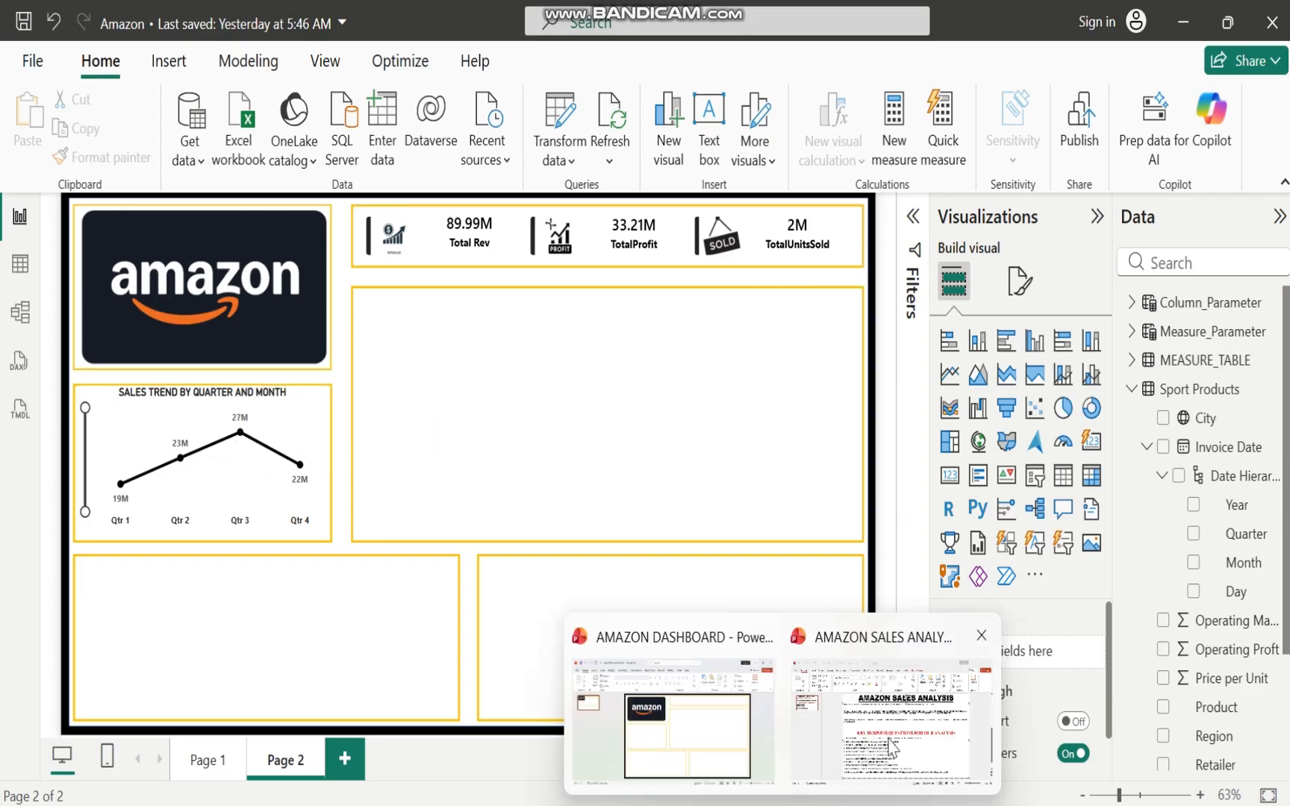
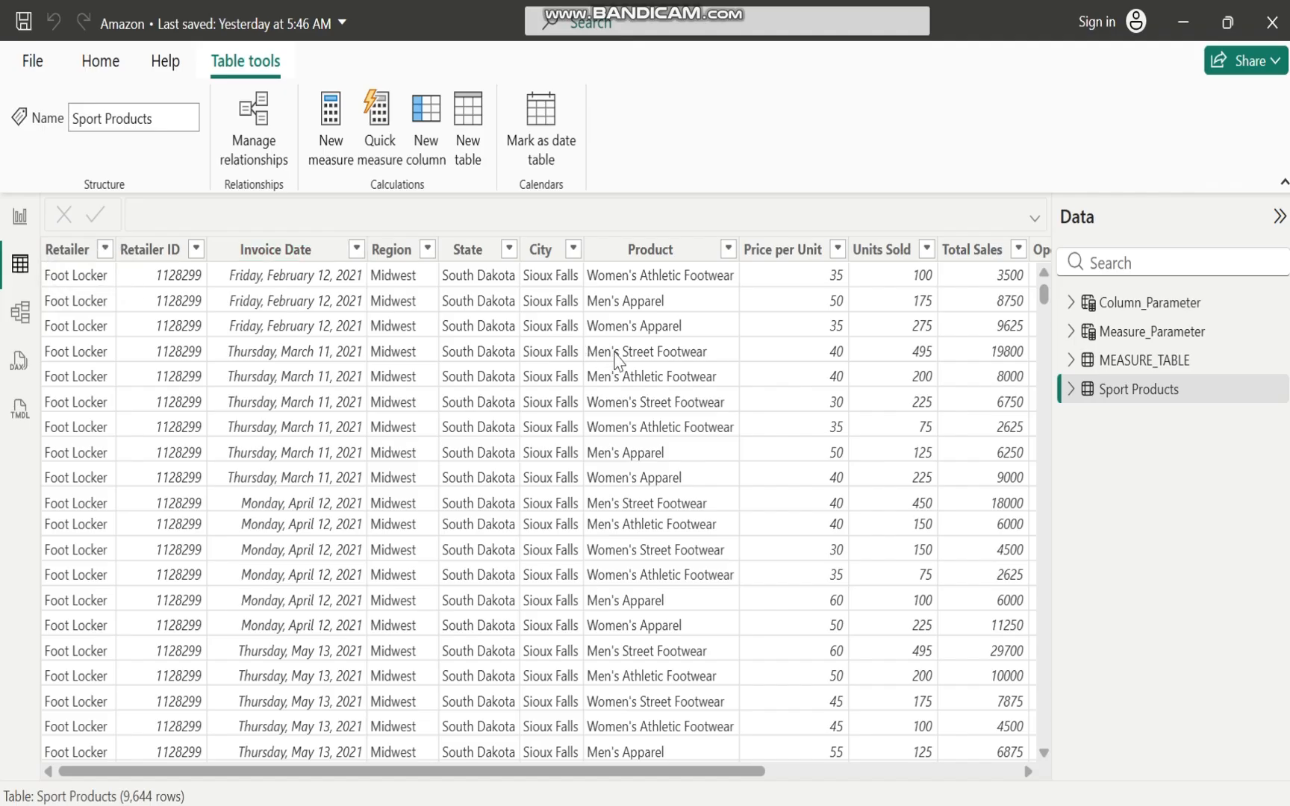
Check the data category options of the City column in the Sport Products table, and return to the report page
{"action": "left_click", "coordinate": [540, 252]}
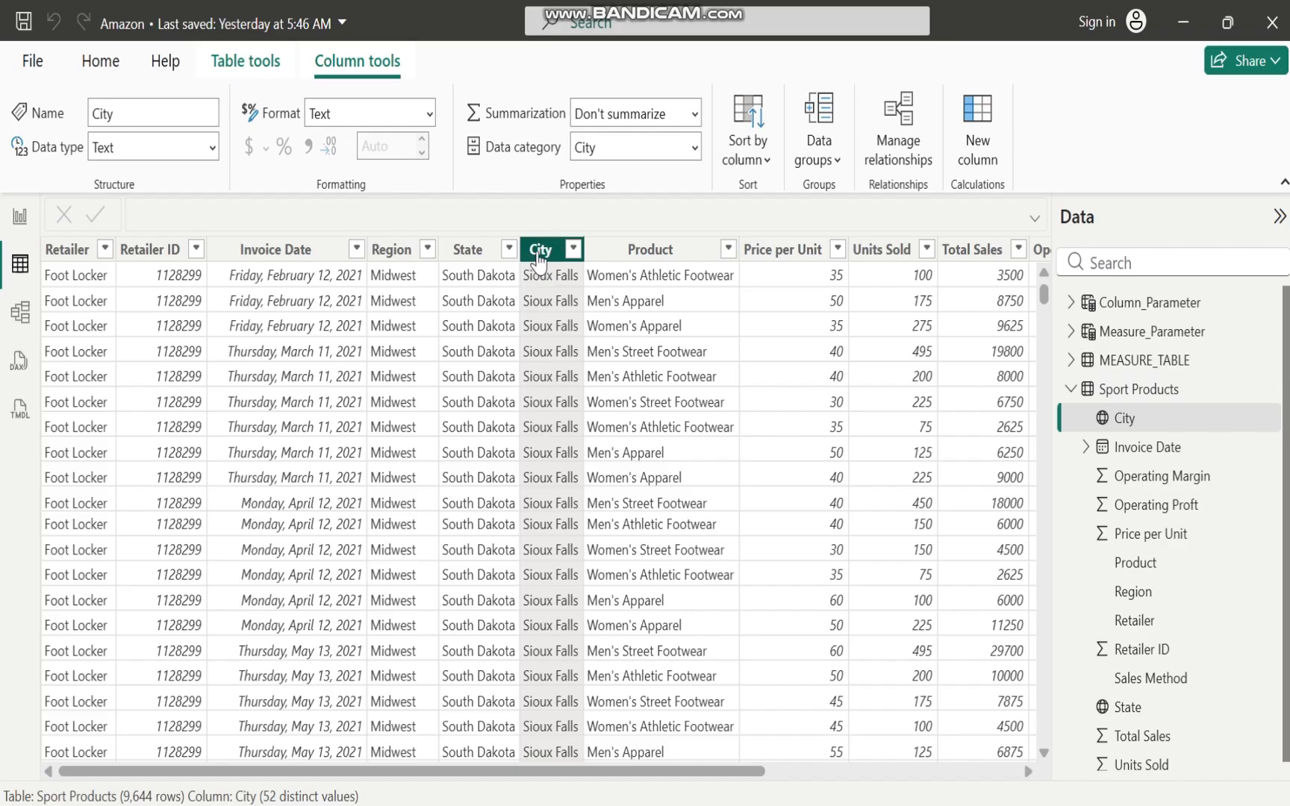
{"action": "left_click", "coordinate": [694, 152]}
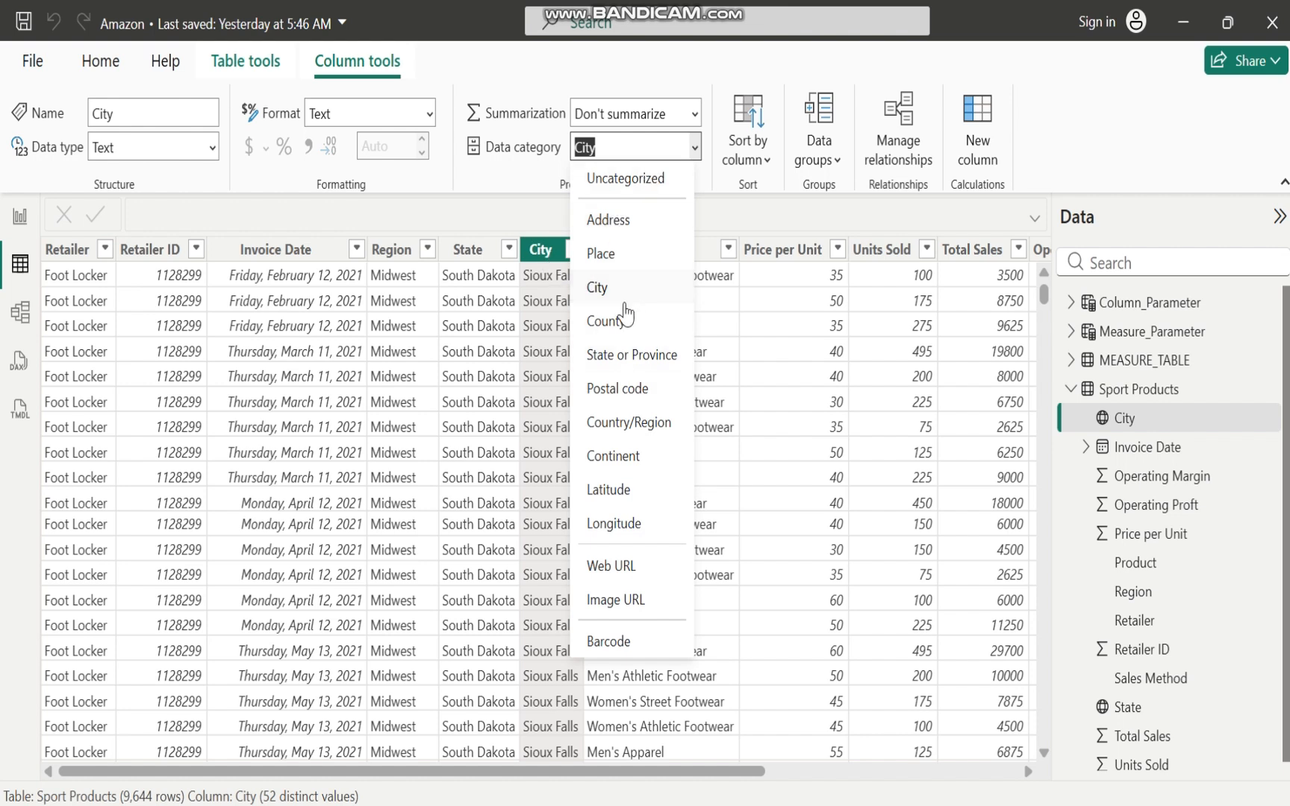
{"action": "left_click", "coordinate": [444, 212]}
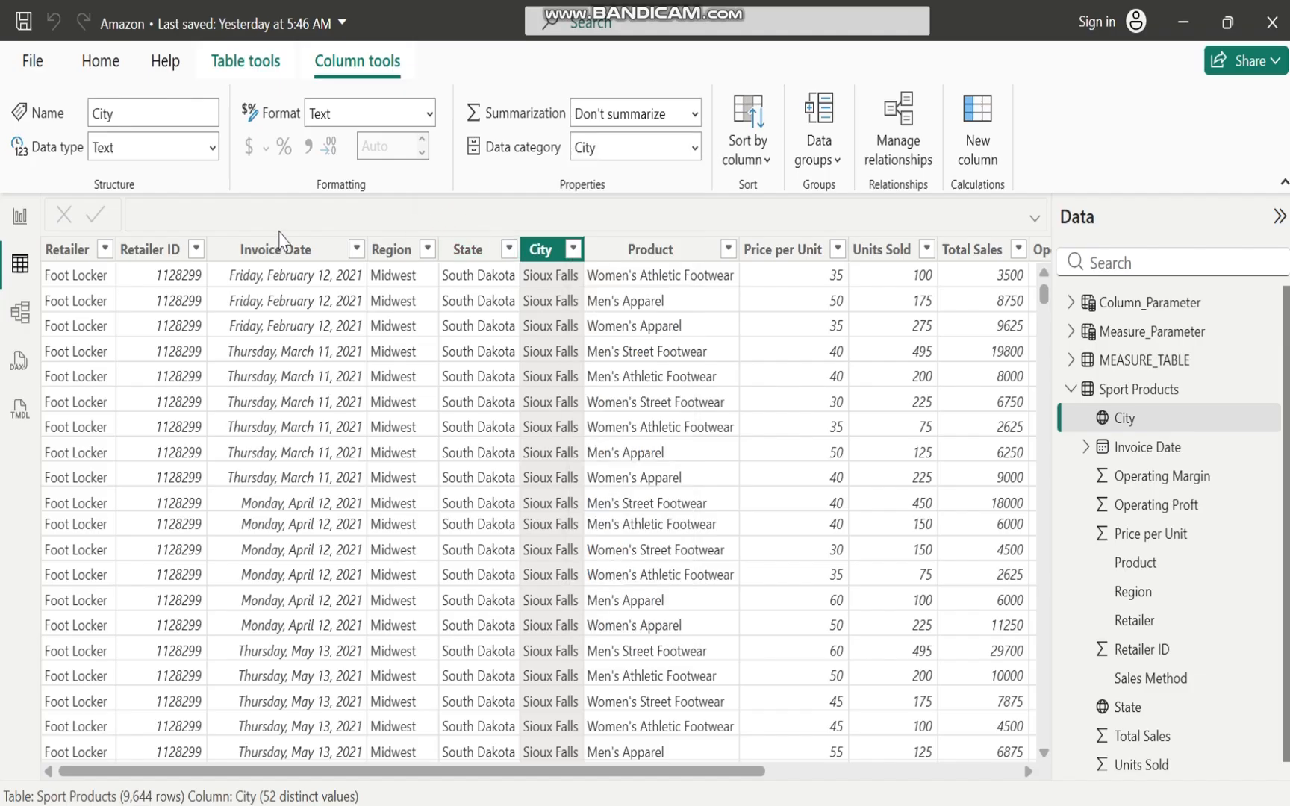
{"action": "left_click", "coordinate": [16, 217]}
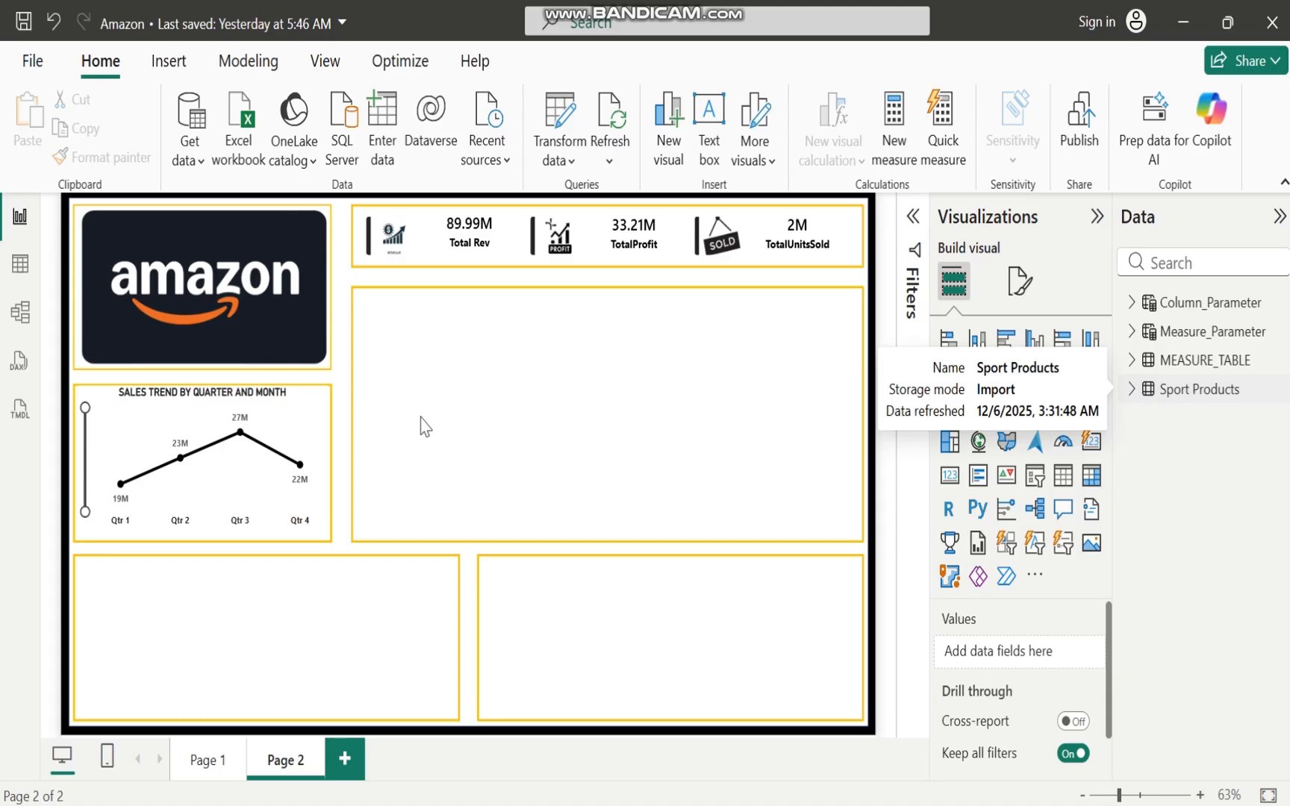
Go back to the Sport Products table data and select the City column to review its properties
{"action": "left_click", "coordinate": [23, 275]}
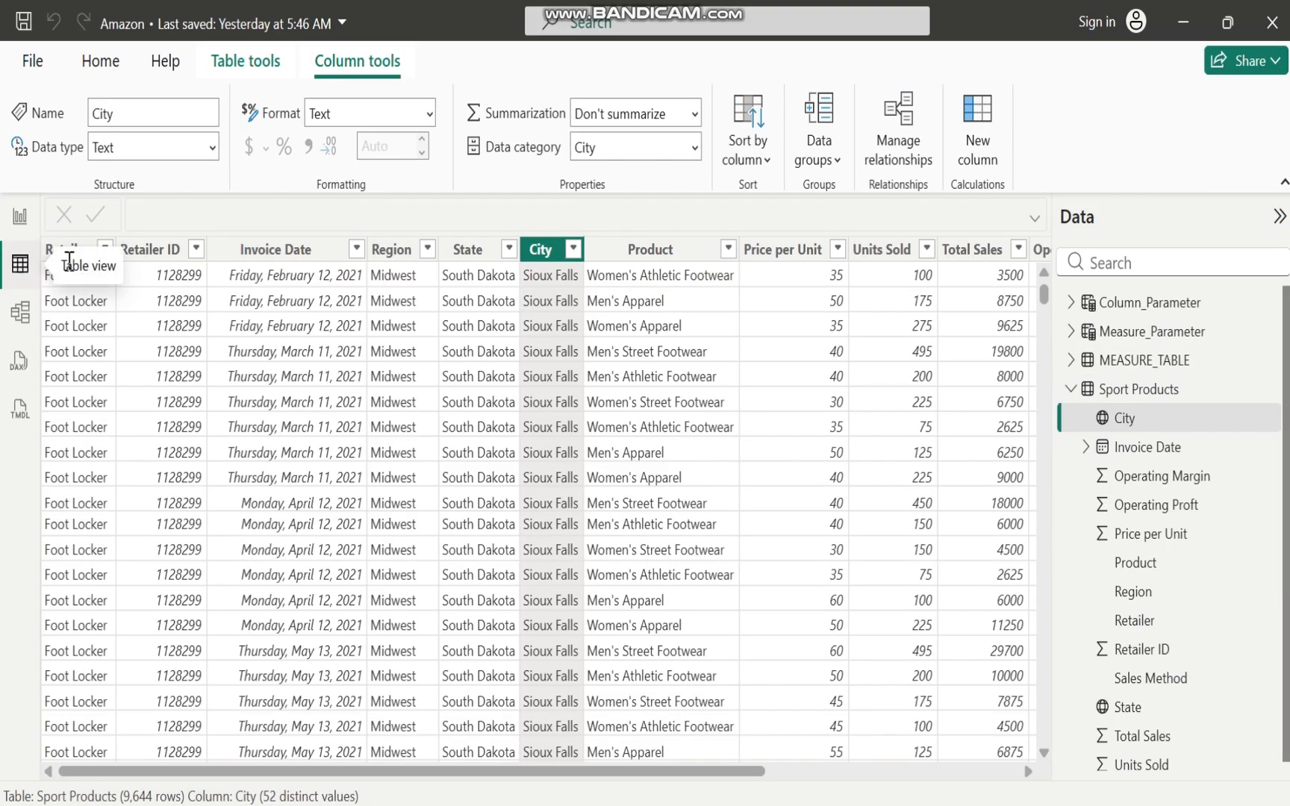
{"action": "left_click", "coordinate": [1078, 395]}
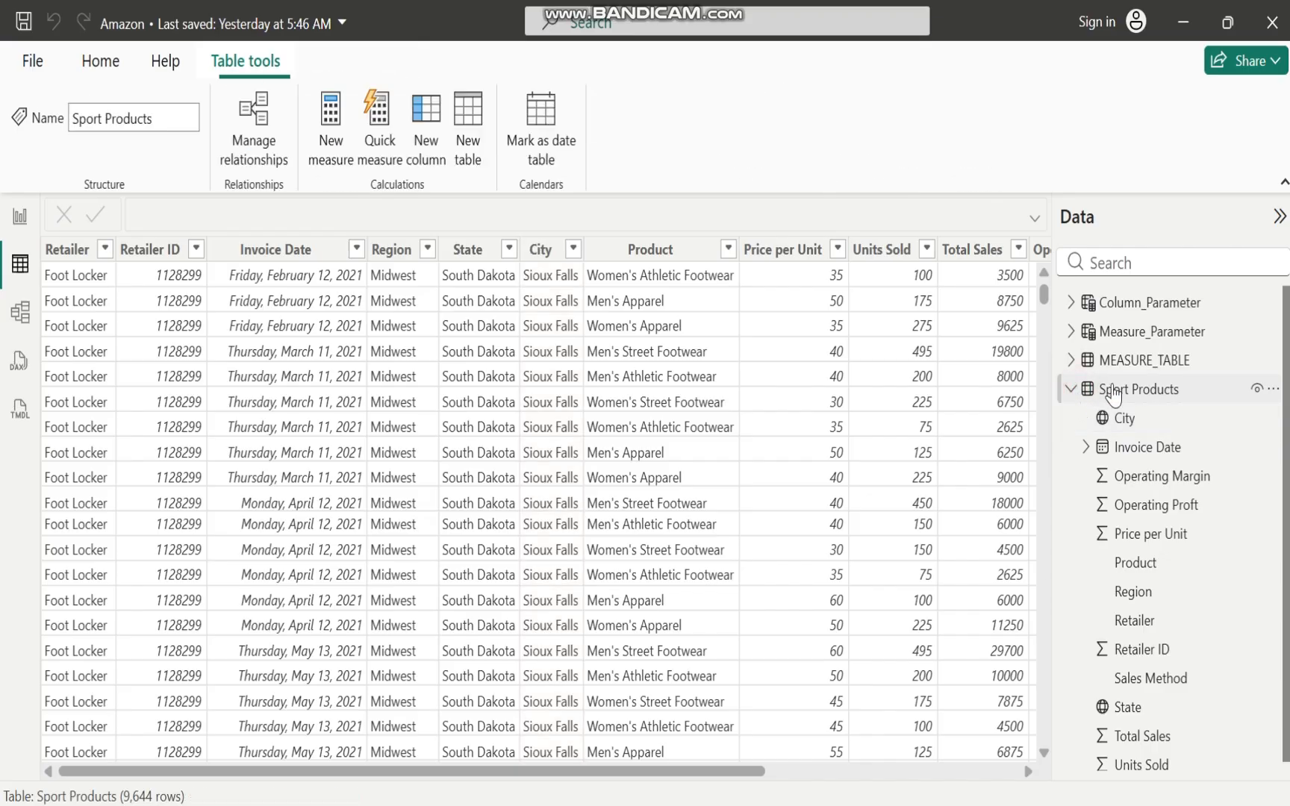
{"action": "left_click", "coordinate": [1077, 392]}
{"action": "left_click", "coordinate": [1077, 392]}
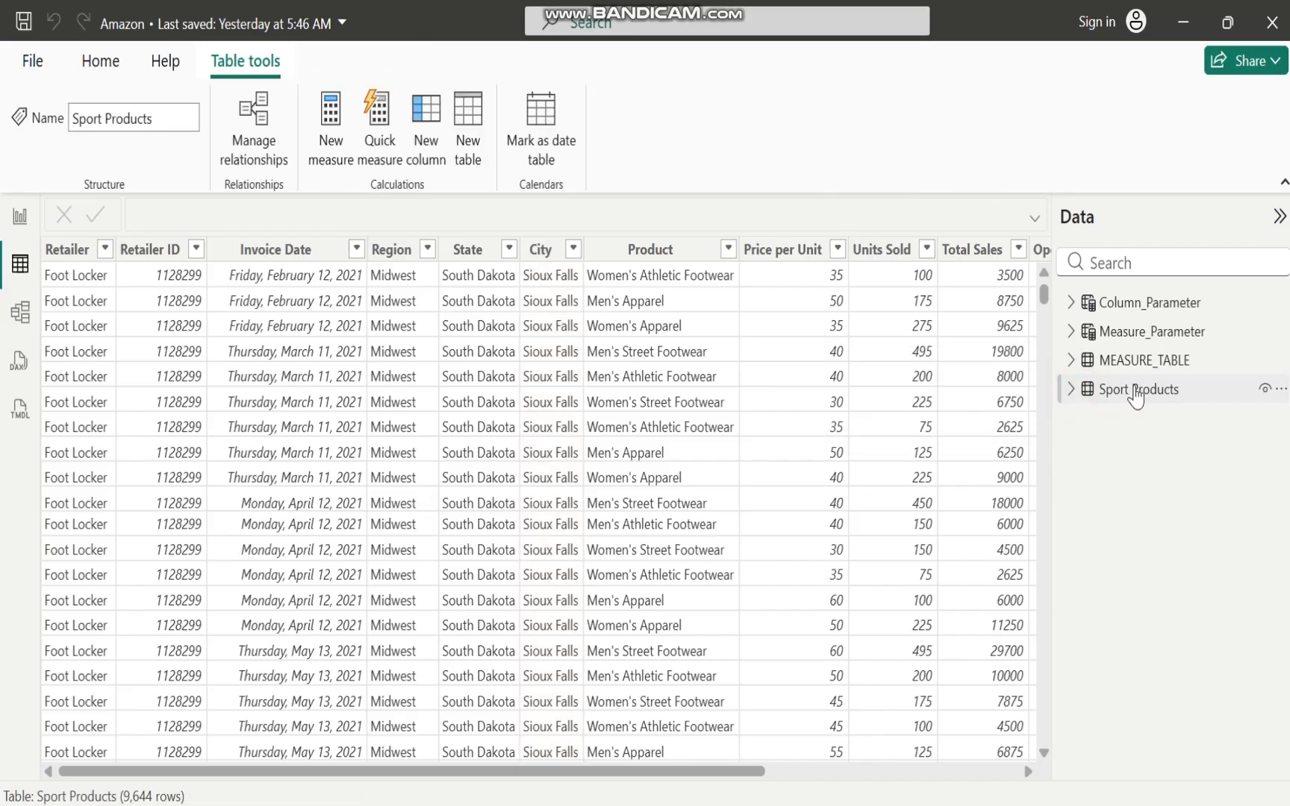
{"action": "left_click", "coordinate": [1140, 387]}
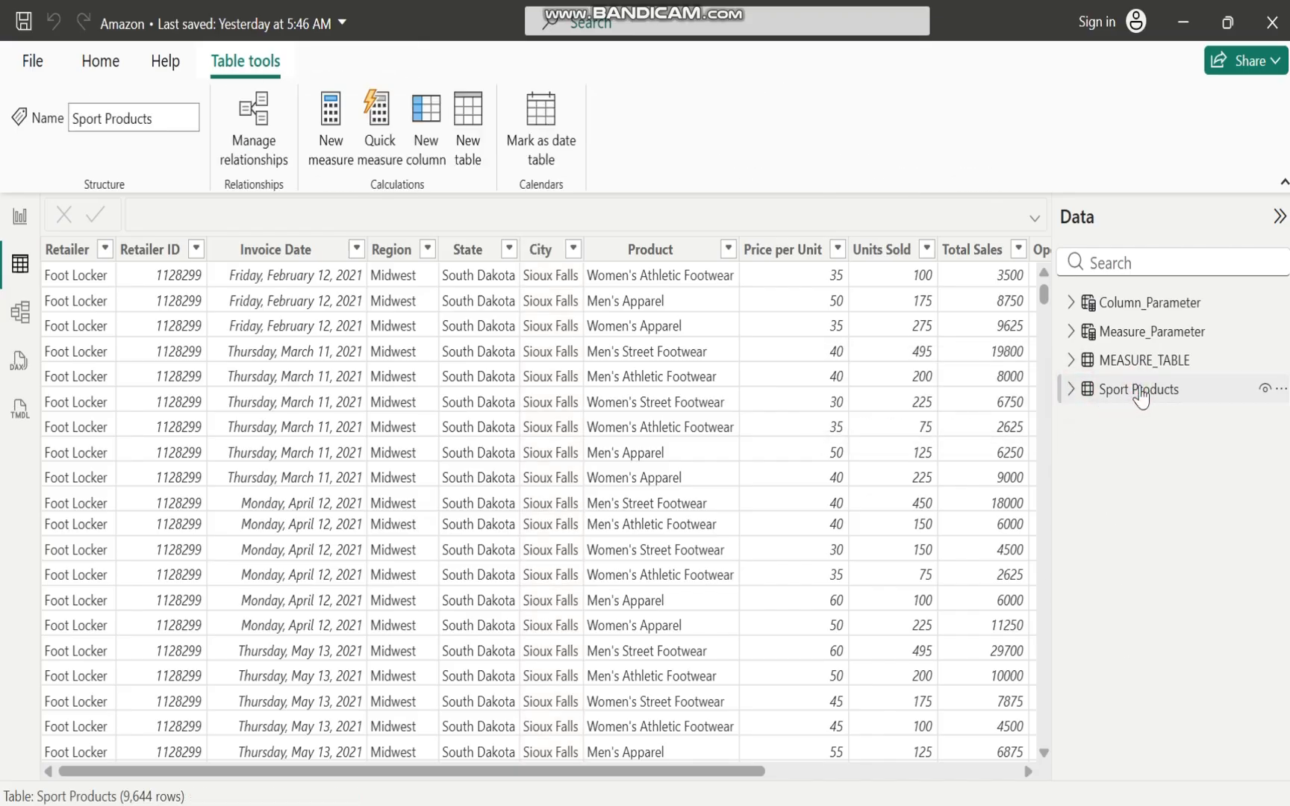
{"action": "left_click", "coordinate": [549, 257]}
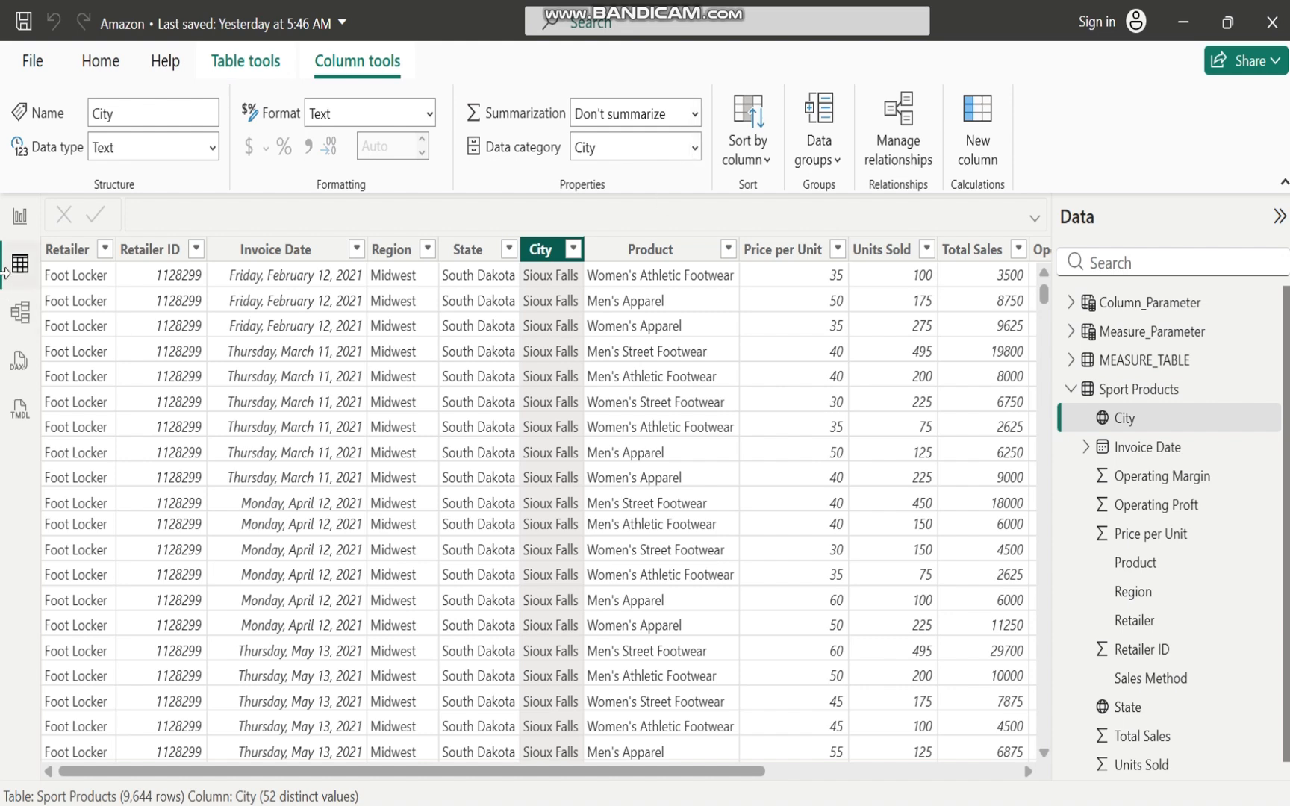
Return to the report page and create a map visual from the City field of the Sport Products table
{"action": "left_click", "coordinate": [20, 216]}
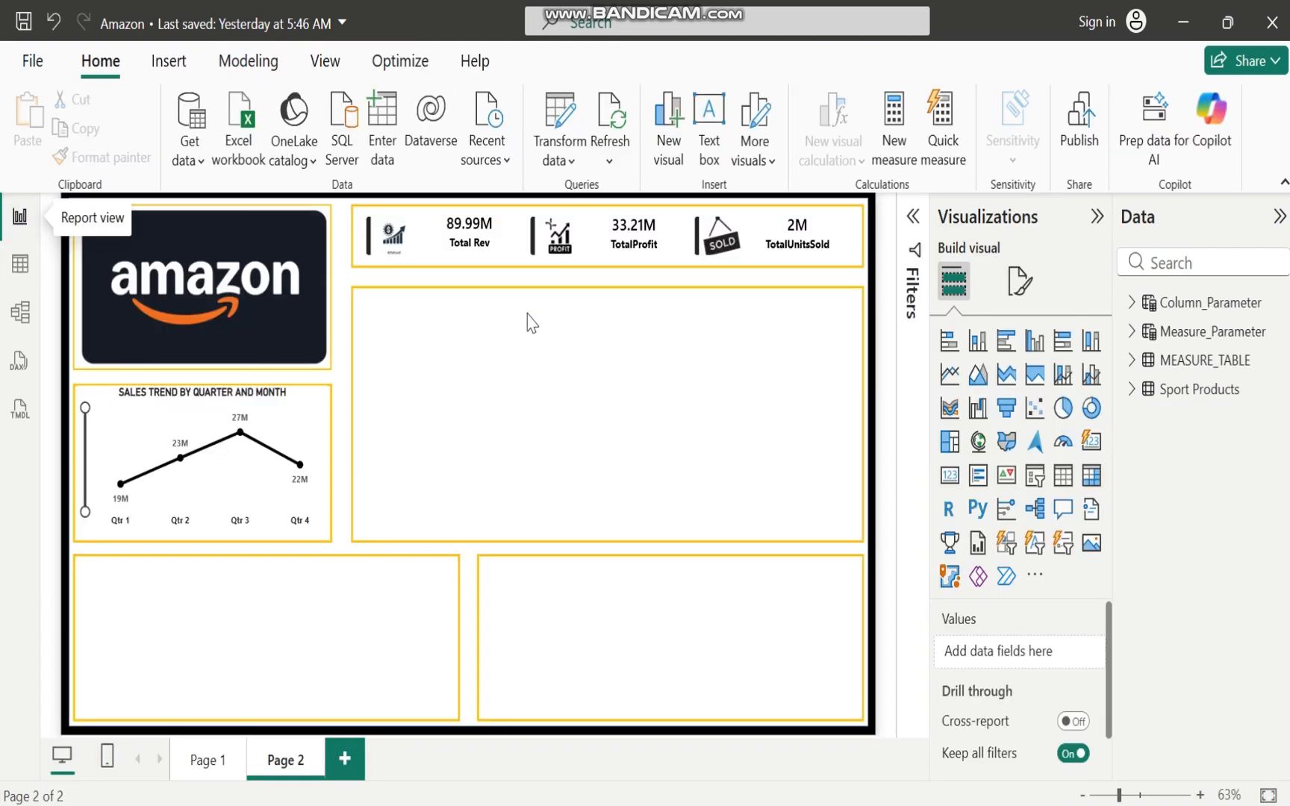
{"action": "left_click", "coordinate": [1133, 390]}
{"action": "mouse_move", "coordinate": [783, 805]}
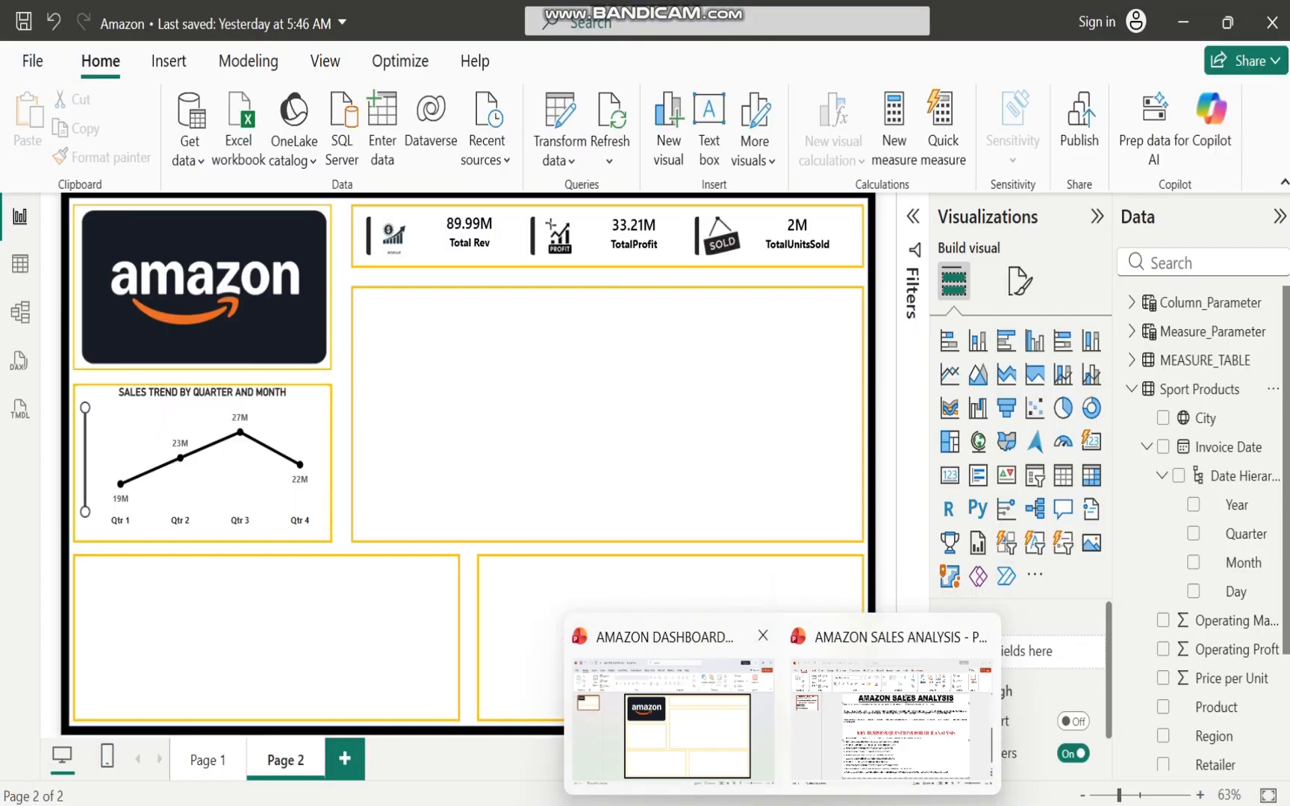
{"action": "mouse_move", "coordinate": [827, 805]}
{"action": "left_click", "coordinate": [834, 775]}
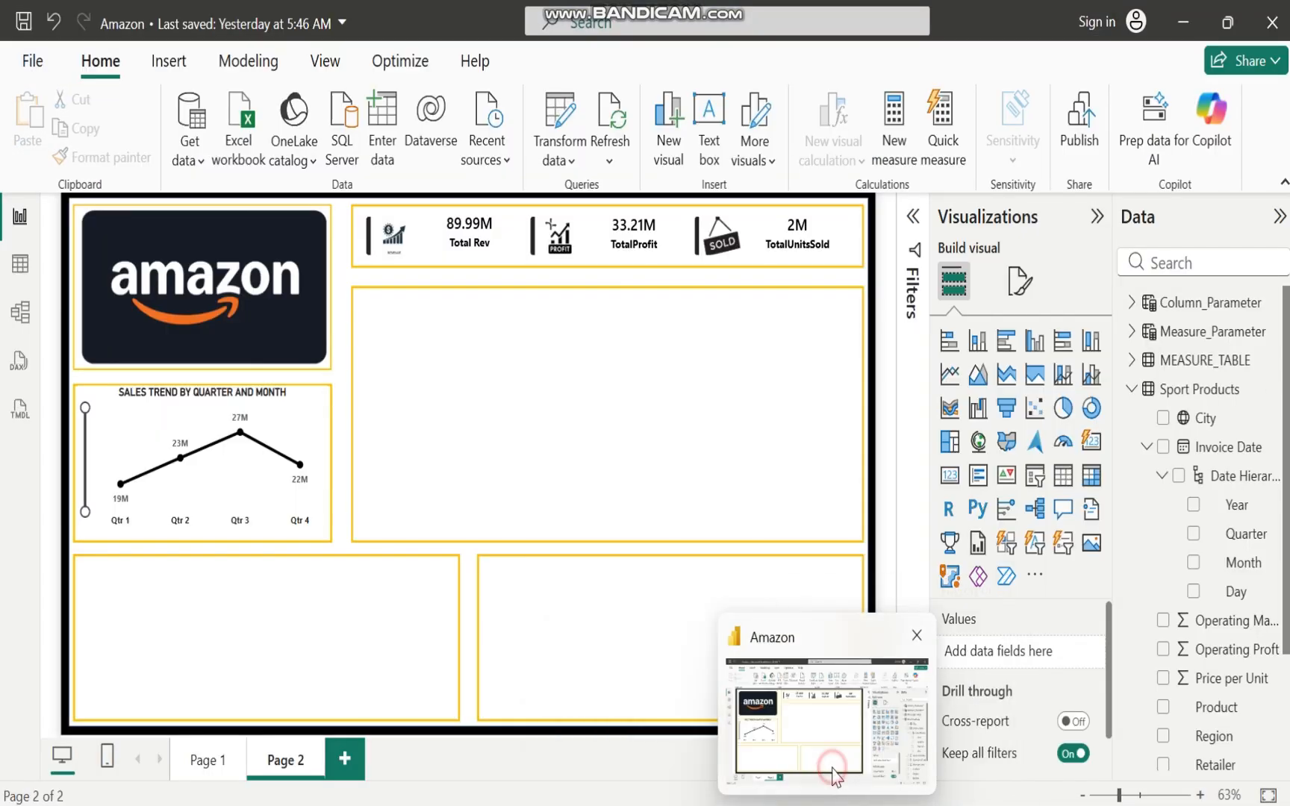
{"action": "left_click", "coordinate": [1163, 419]}
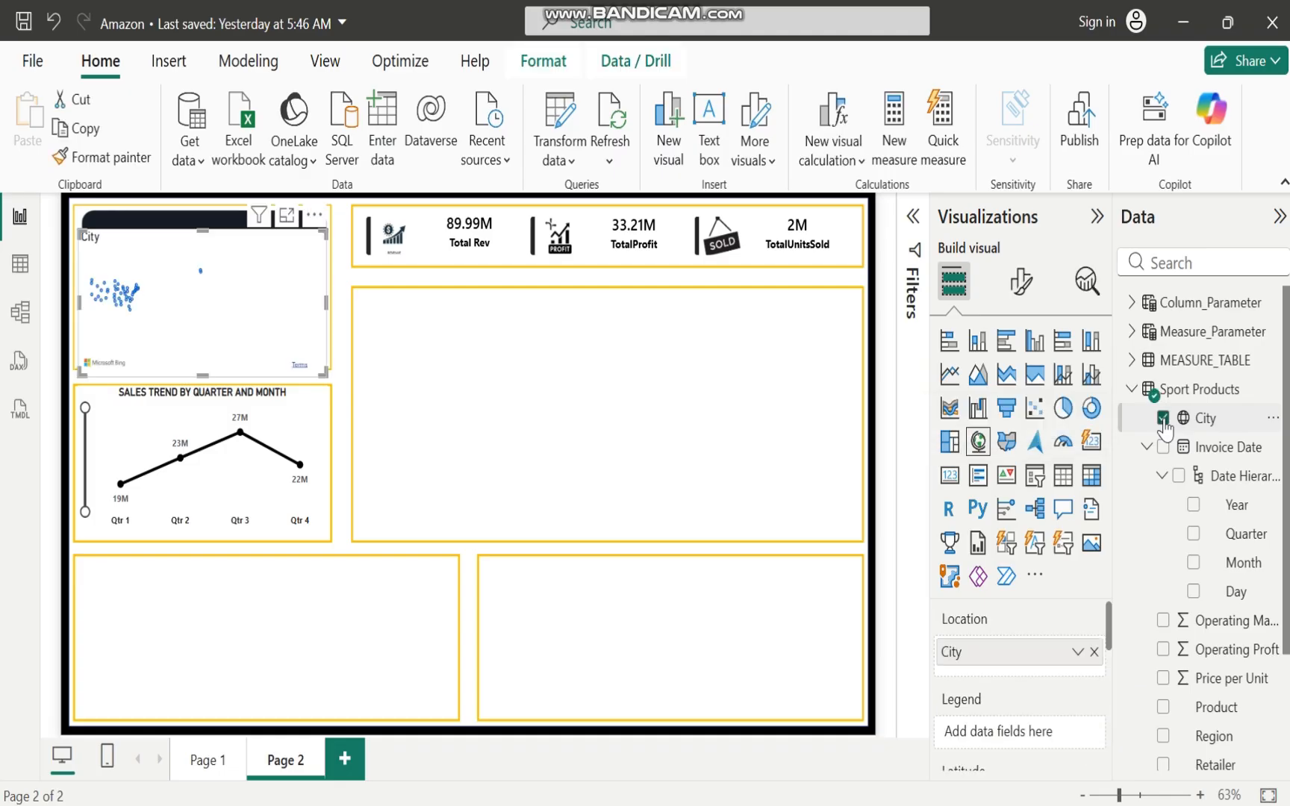
Add the Total Rev and TotalProfit measures to the city map and review its field assignments
{"action": "left_click", "coordinate": [1132, 390]}
{"action": "left_click", "coordinate": [1132, 360]}
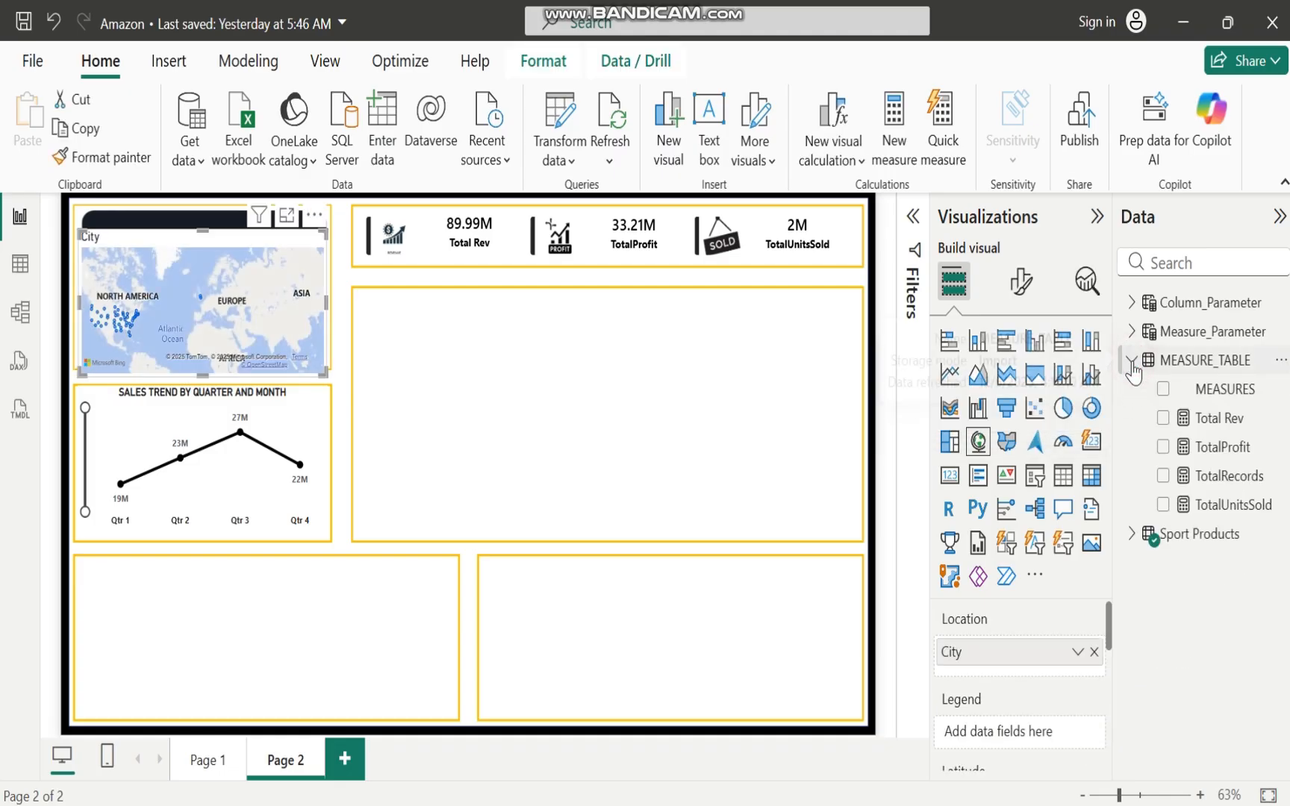
{"action": "left_click", "coordinate": [1163, 418]}
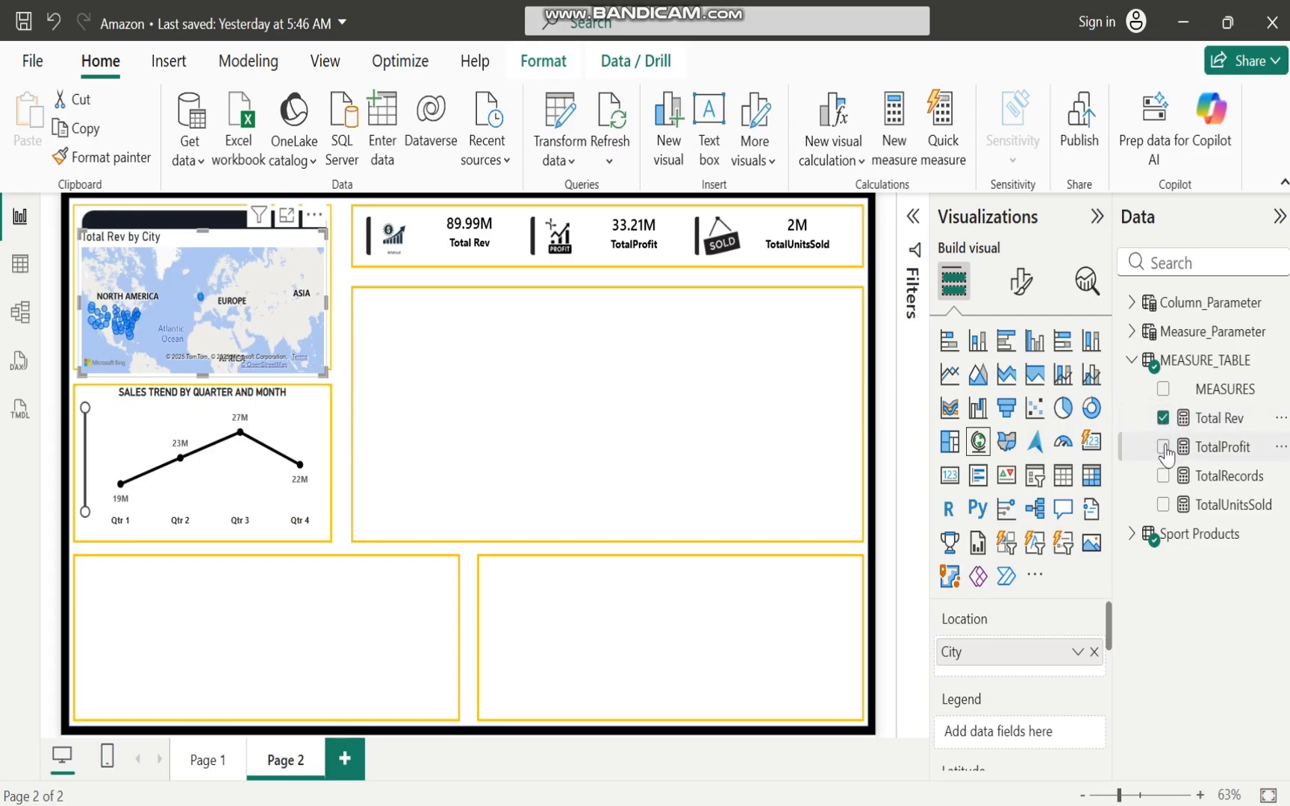
{"action": "left_click", "coordinate": [1164, 447]}
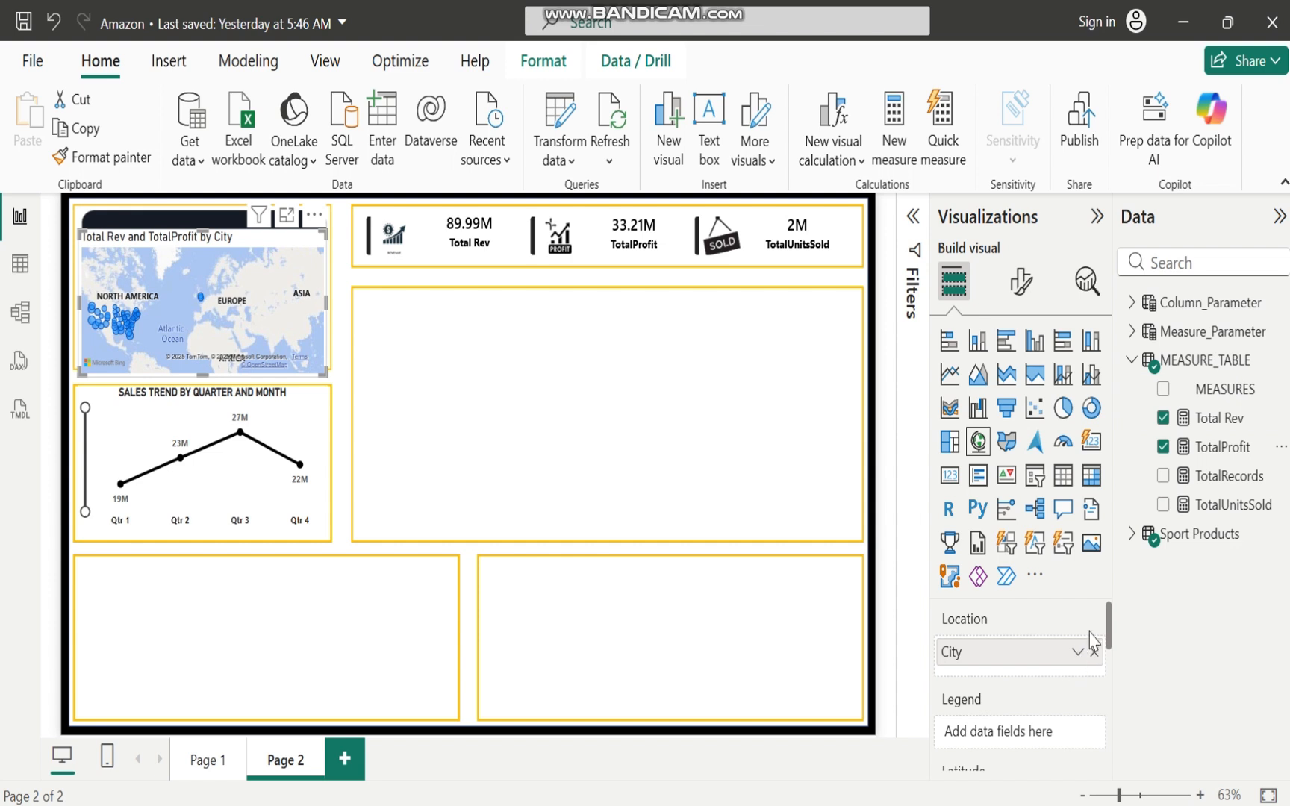
{"action": "left_click_drag", "start_coordinate": [1110, 631], "coordinate": [1107, 722]}
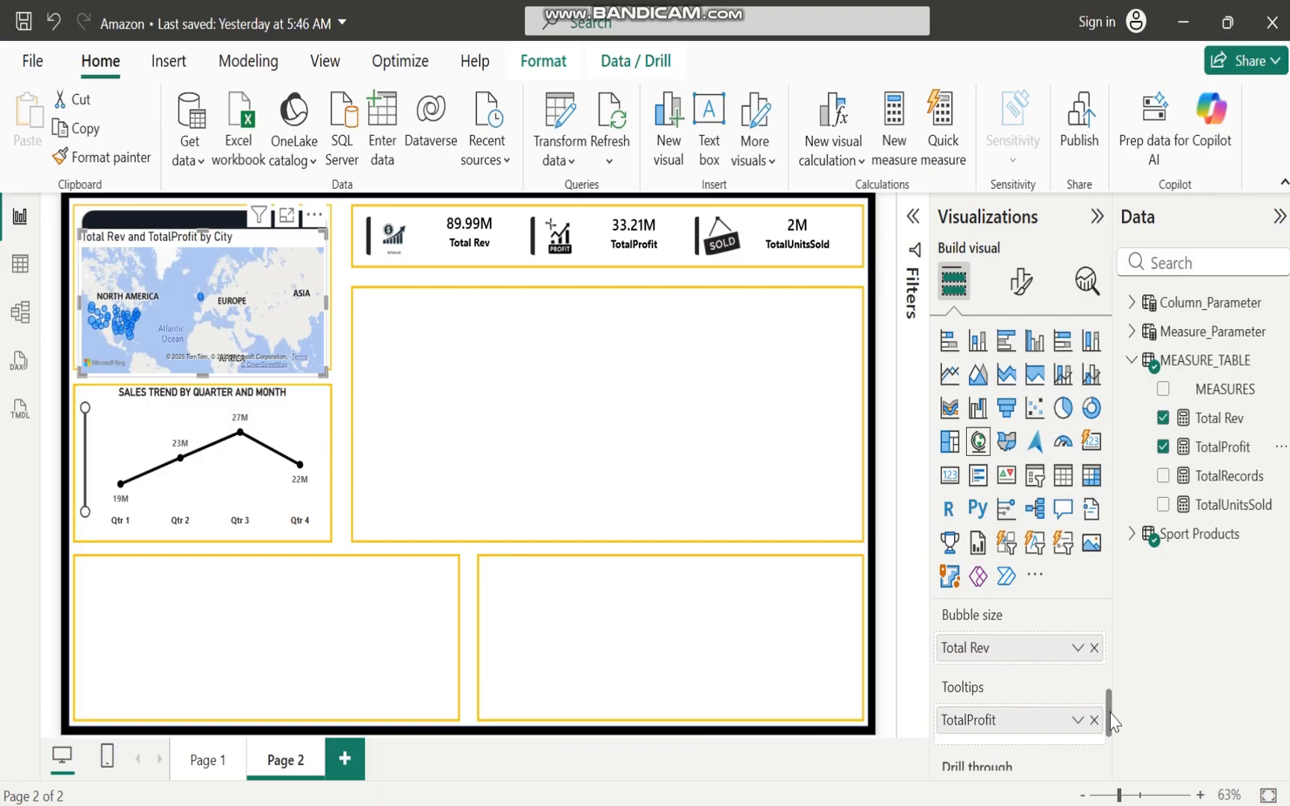
{"action": "left_click_drag", "start_coordinate": [1112, 720], "coordinate": [1110, 539]}
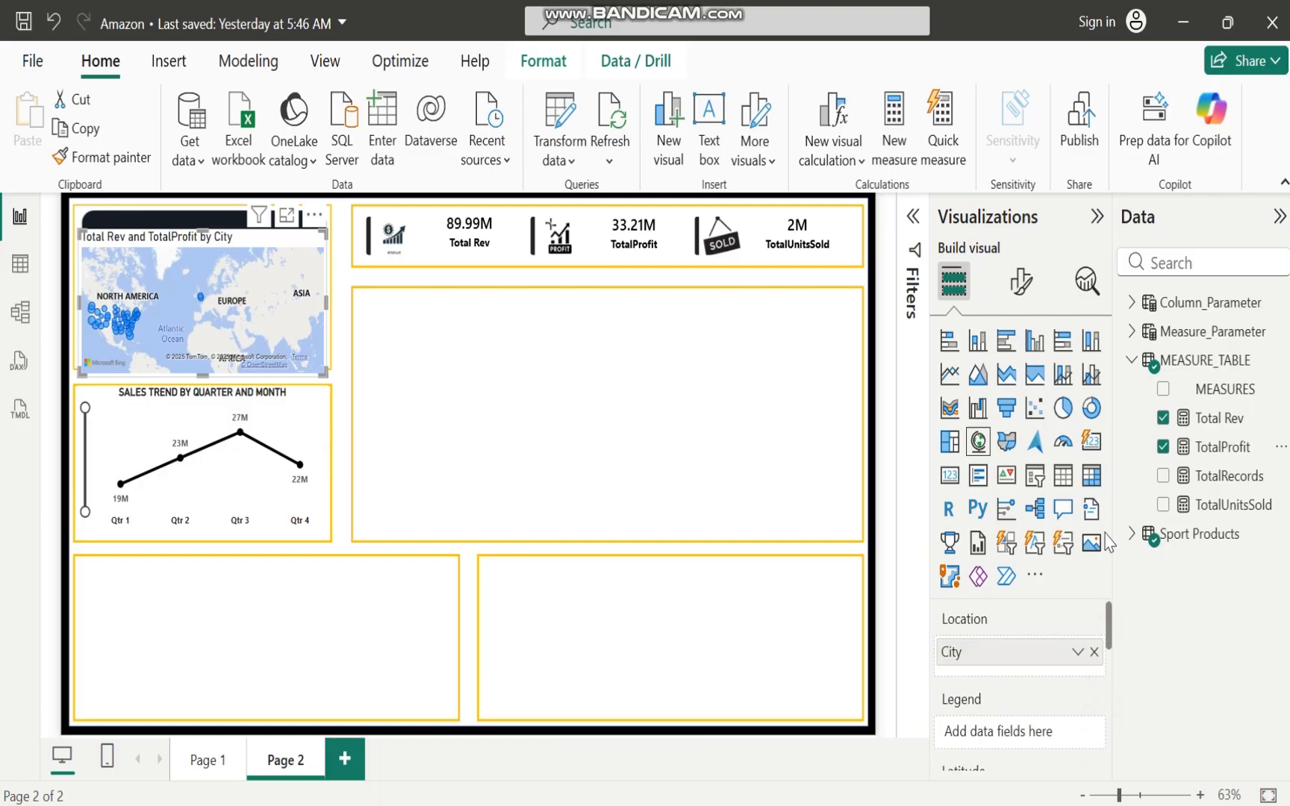
Apply a Top N filter on City so the map shows the top 10 cities by Total Rev
{"action": "left_click", "coordinate": [915, 221]}
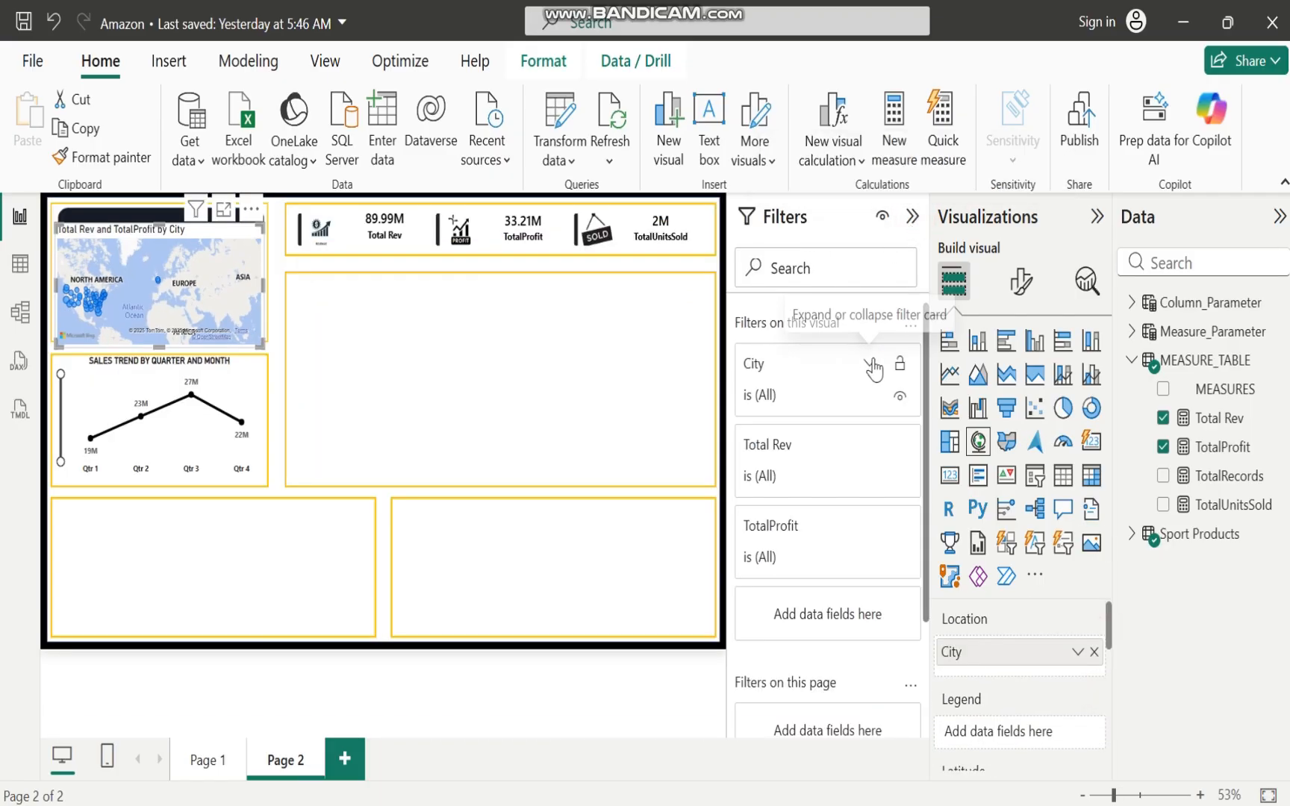
{"action": "left_click", "coordinate": [870, 365]}
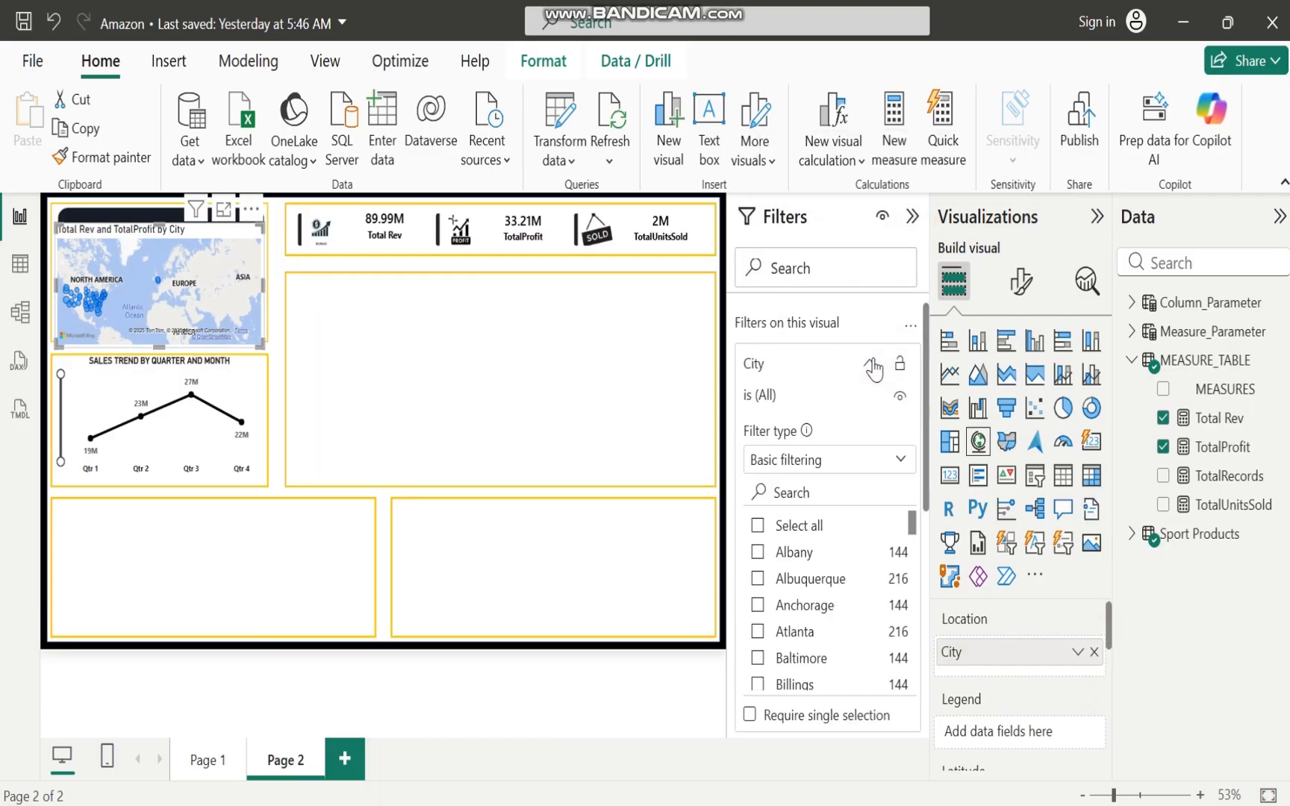
{"action": "left_click", "coordinate": [899, 464]}
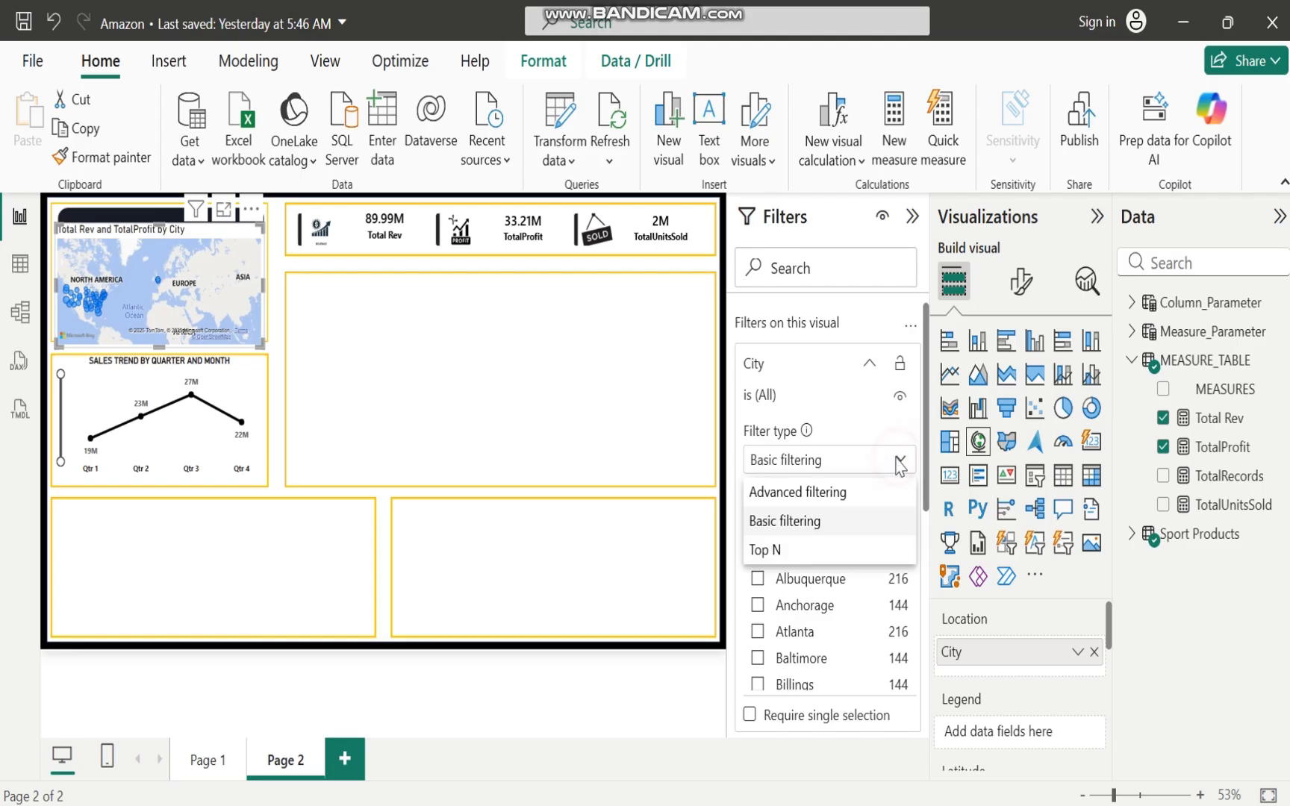
{"action": "left_click", "coordinate": [775, 551]}
{"action": "left_click", "coordinate": [859, 534]}
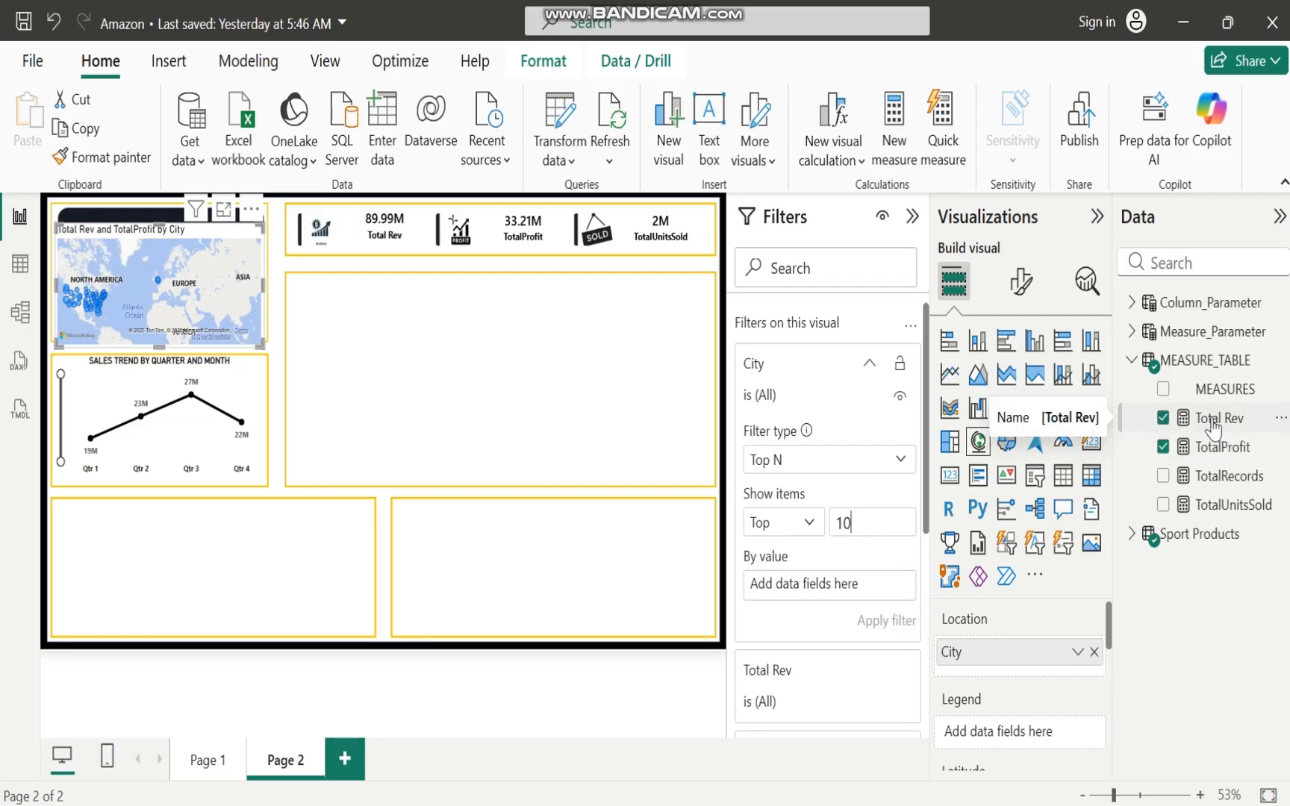
{"action": "left_click_drag", "start_coordinate": [1213, 427], "coordinate": [827, 588]}
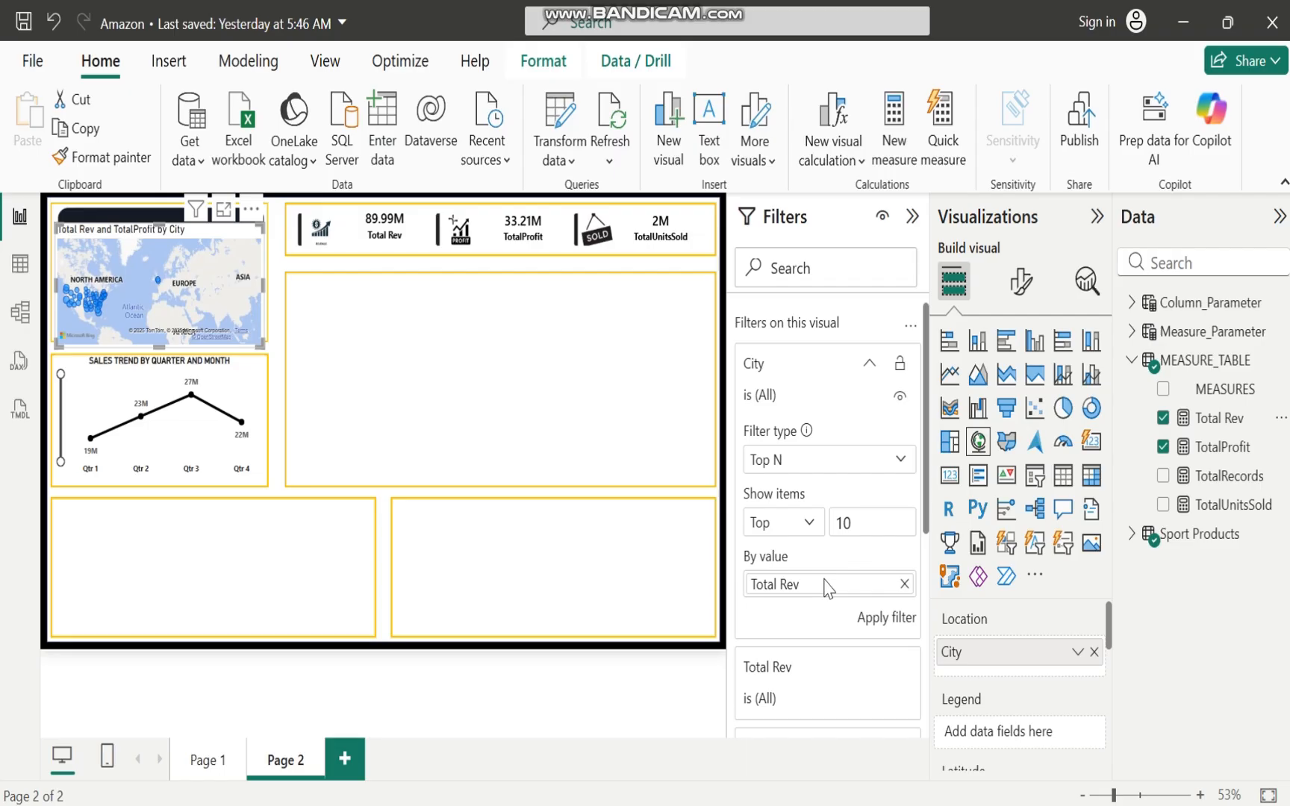
{"action": "left_click", "coordinate": [888, 618]}
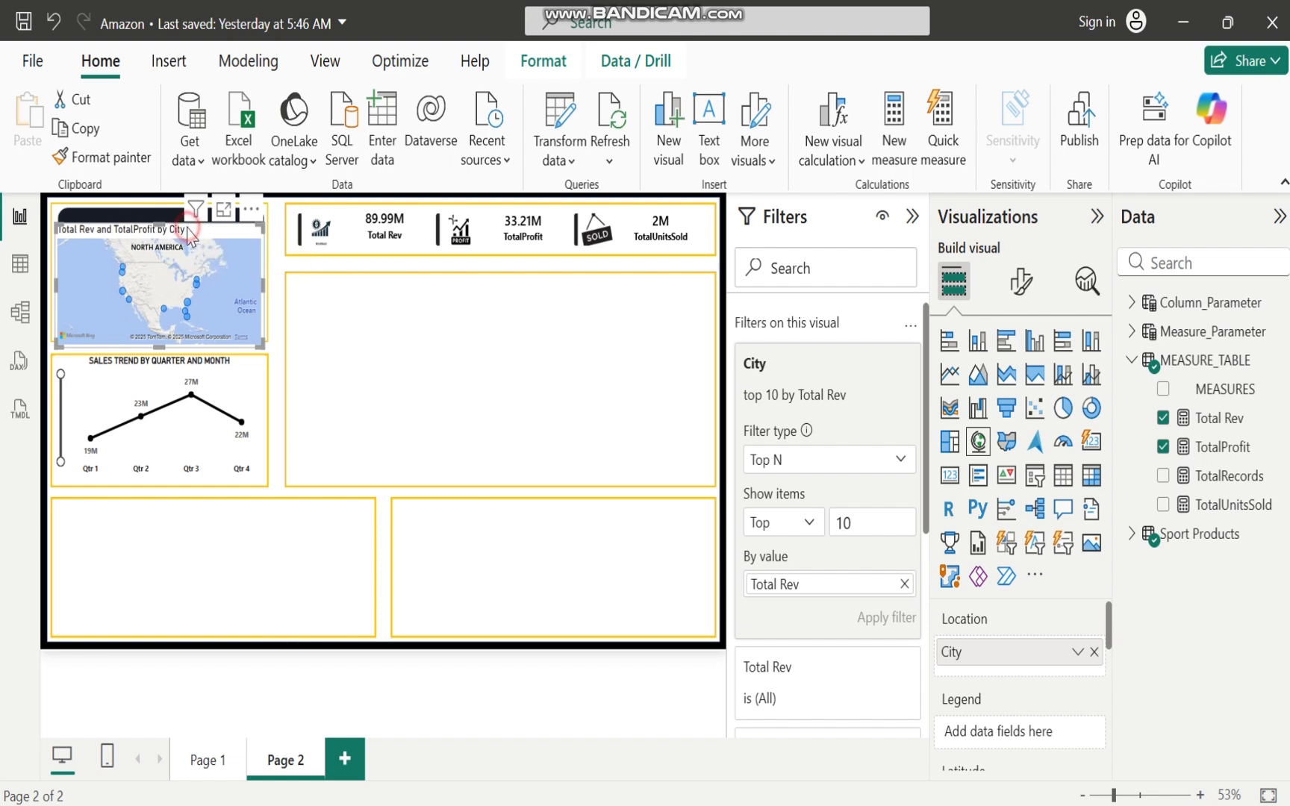
Move the city map into the empty frame below the sales trend chart and narrow it slightly
{"action": "left_click_drag", "start_coordinate": [191, 237], "coordinate": [162, 499]}
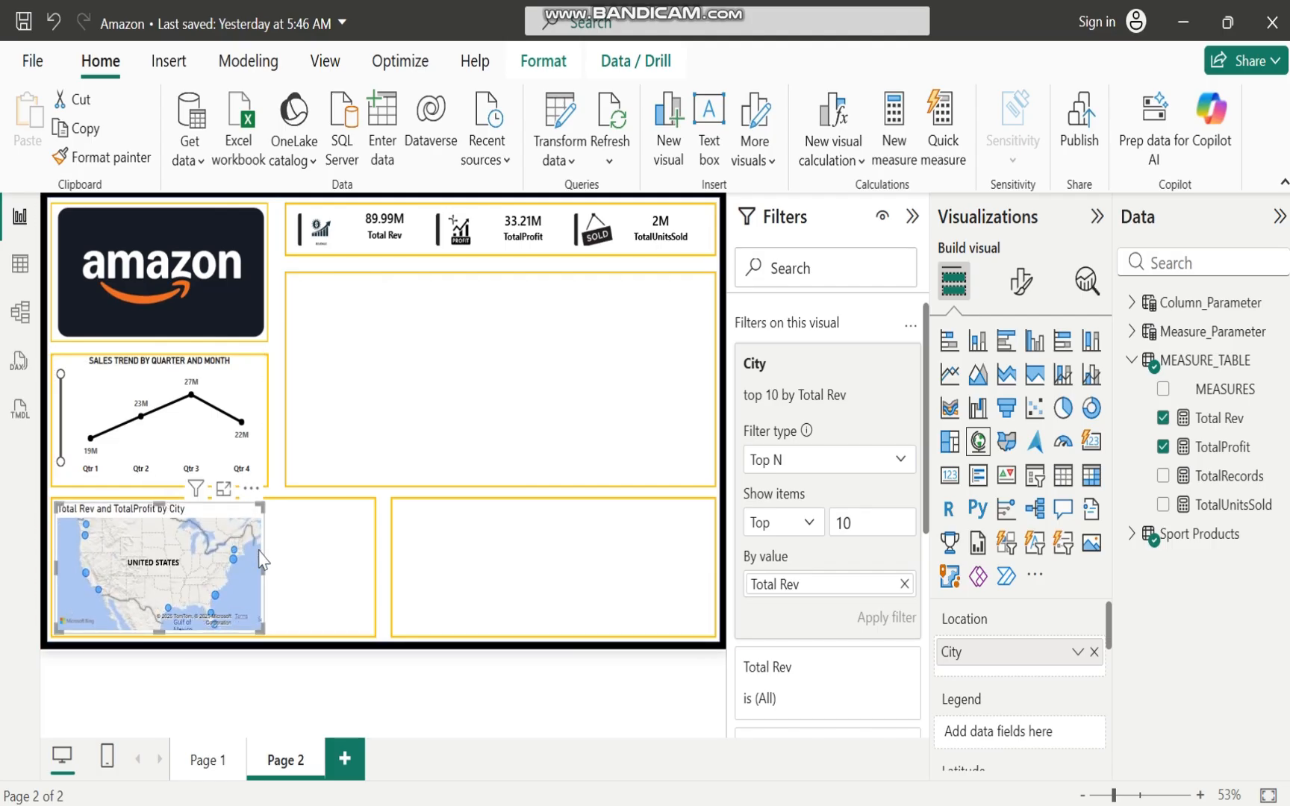
{"action": "left_click_drag", "start_coordinate": [262, 566], "coordinate": [239, 576]}
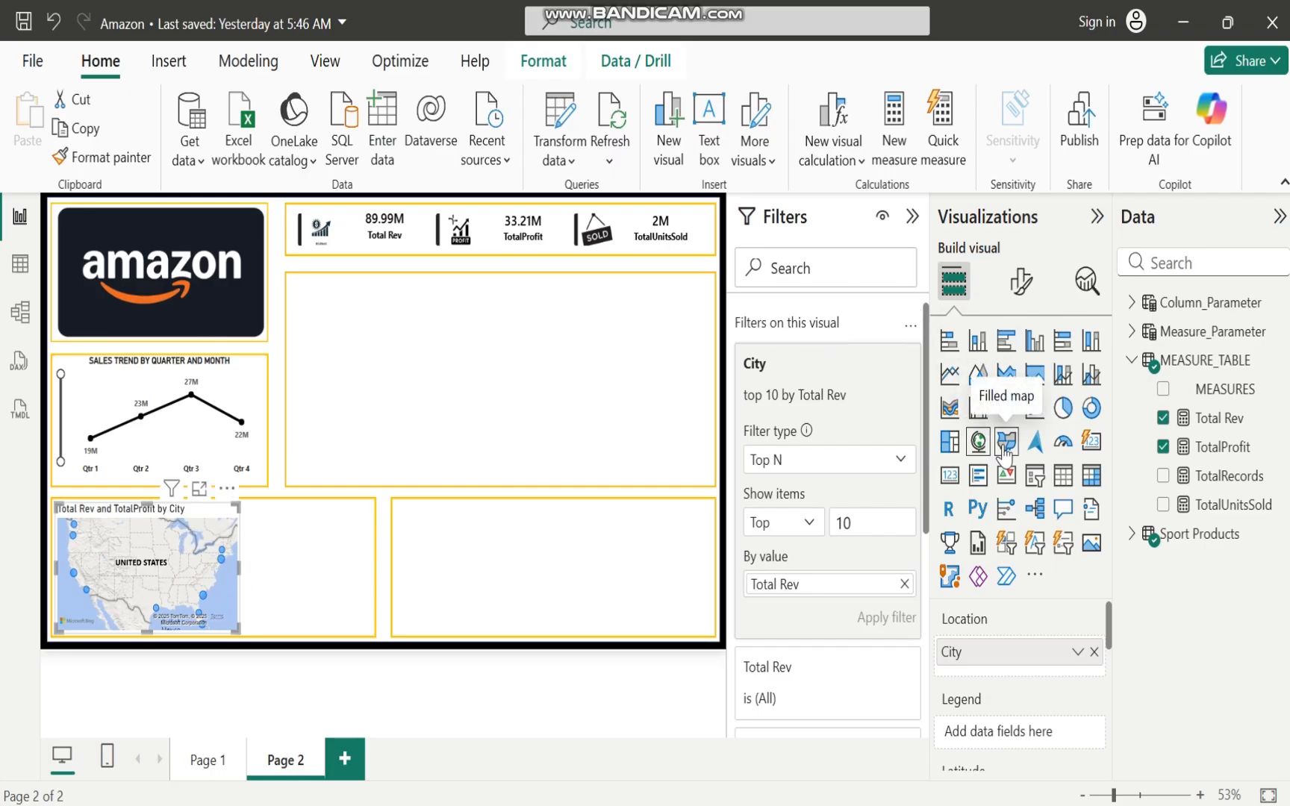
Set the city map's style to Dark
{"action": "left_click", "coordinate": [1020, 282]}
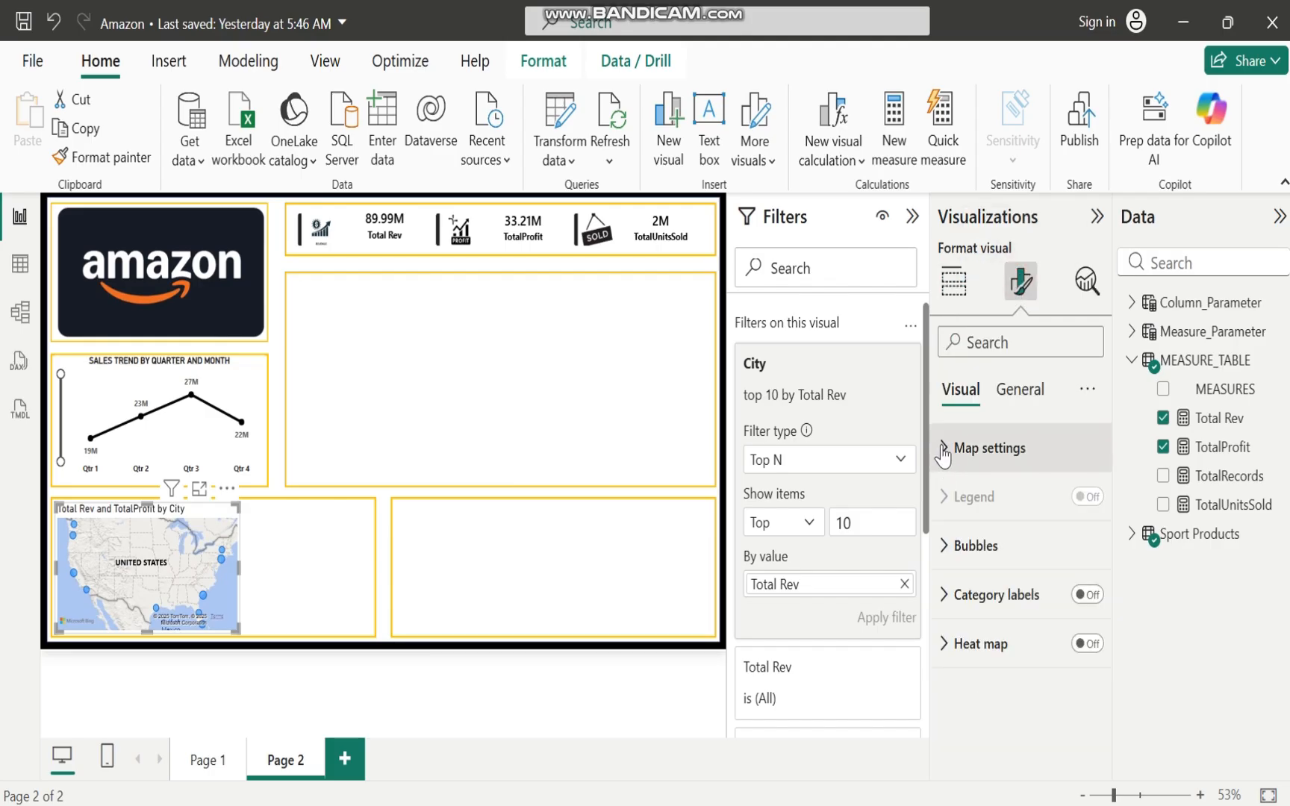
{"action": "left_click", "coordinate": [944, 451]}
{"action": "left_click", "coordinate": [1082, 569]}
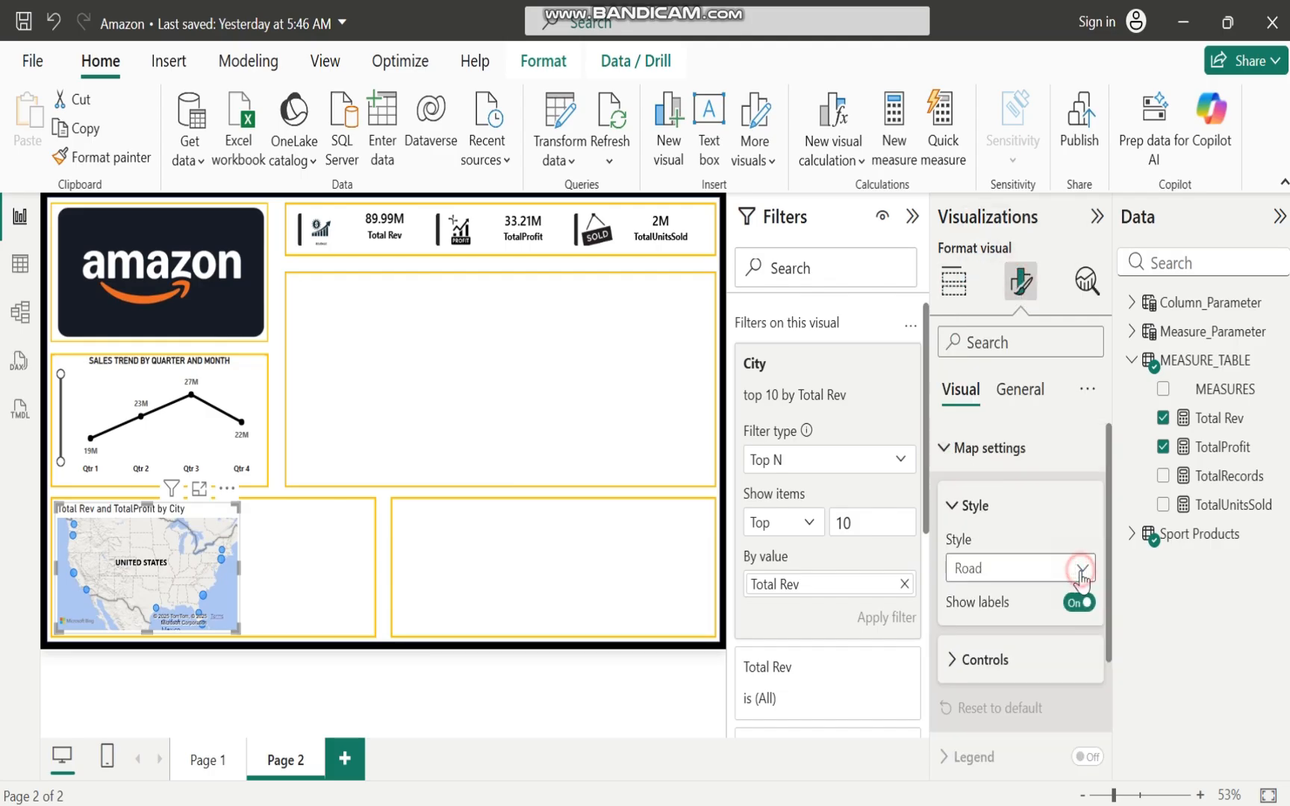
{"action": "left_click", "coordinate": [985, 685]}
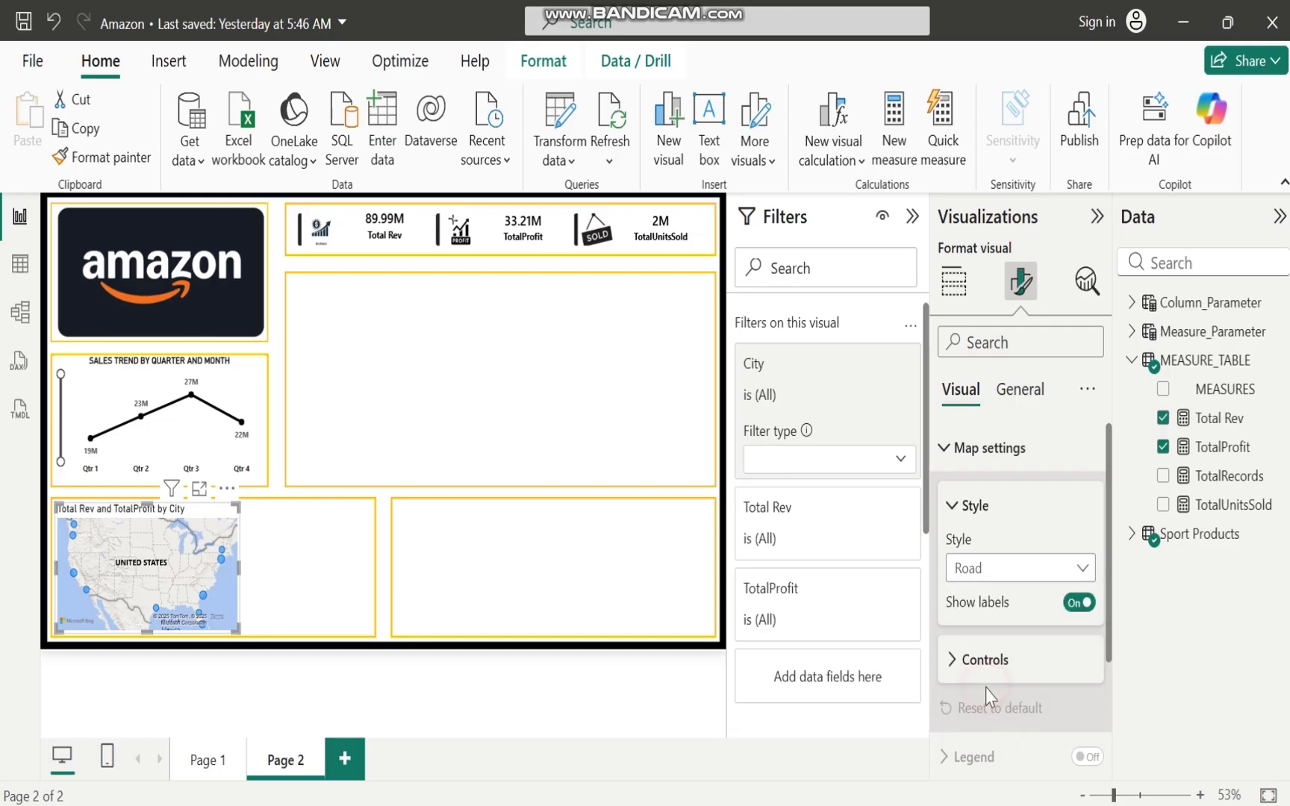
{"action": "left_click", "coordinate": [1034, 572]}
{"action": "left_click", "coordinate": [967, 625]}
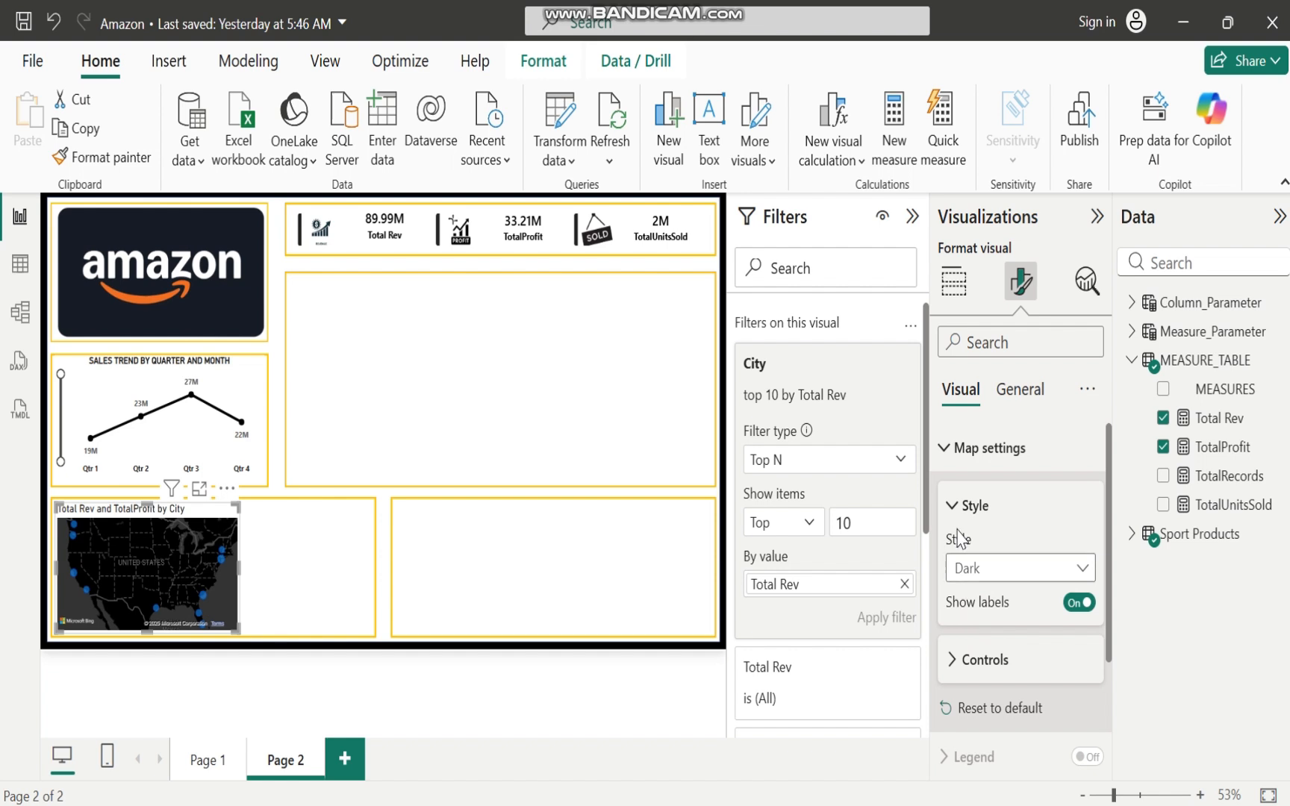
Turn on the zoom buttons in the city map's controls
{"action": "left_click", "coordinate": [947, 450]}
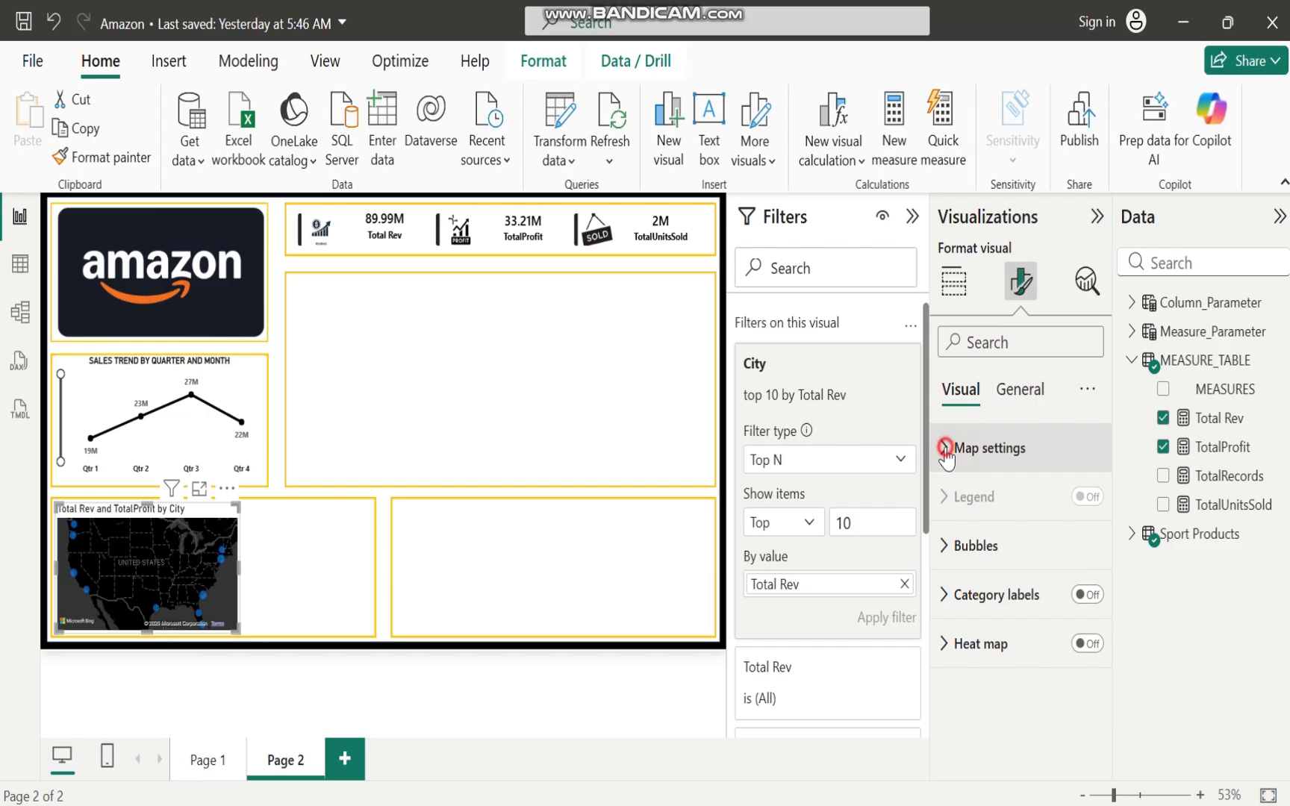
{"action": "left_click", "coordinate": [946, 450]}
{"action": "left_click", "coordinate": [951, 661]}
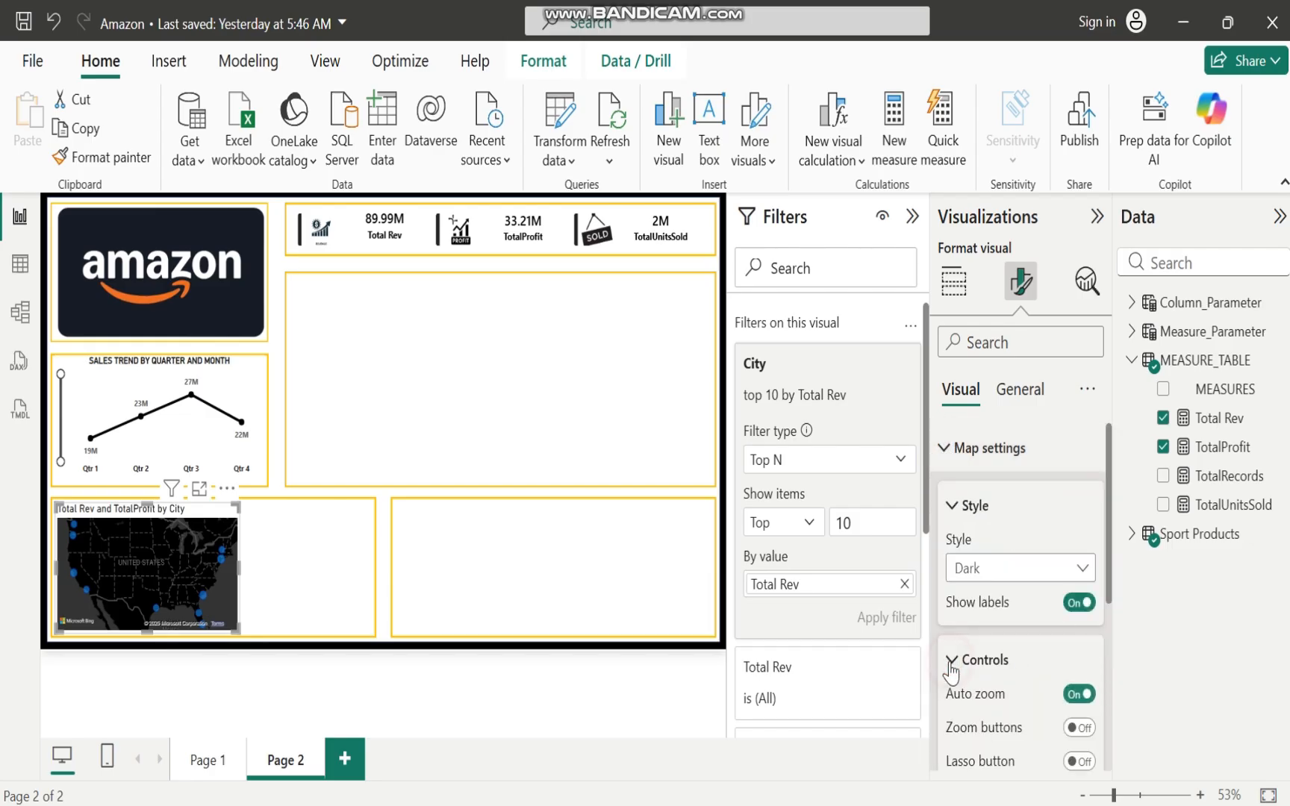
{"action": "left_click", "coordinate": [1085, 729]}
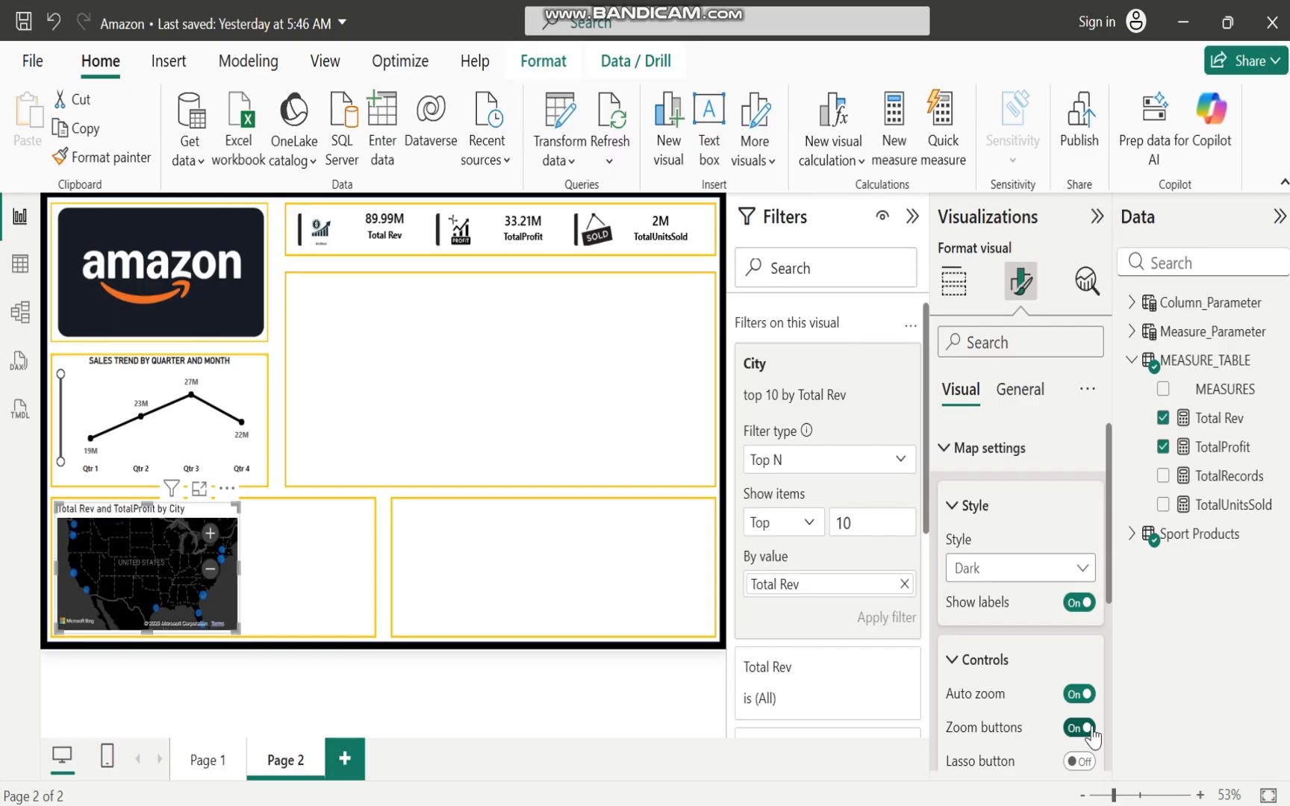
{"action": "left_click", "coordinate": [945, 450]}
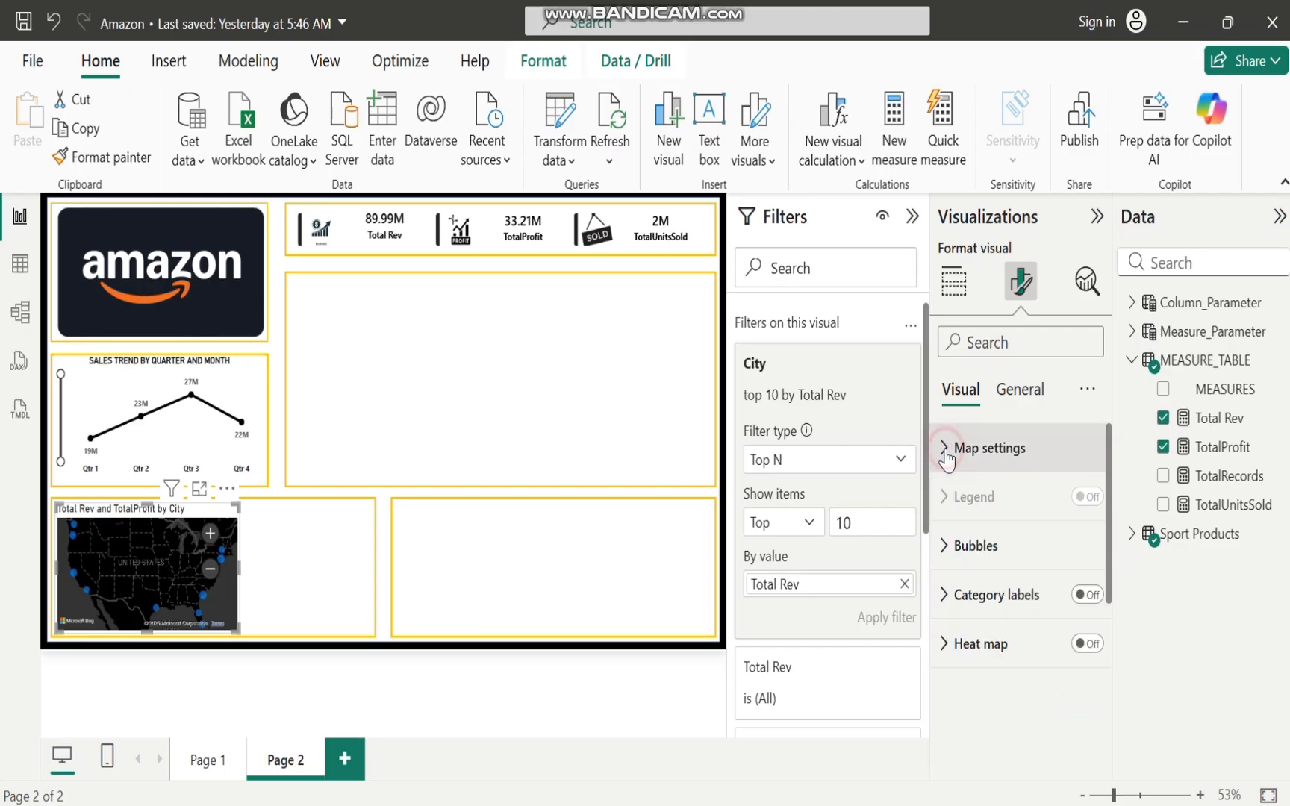
Set the map bubbles' default color to white and their size to -12
{"action": "left_click", "coordinate": [944, 545]}
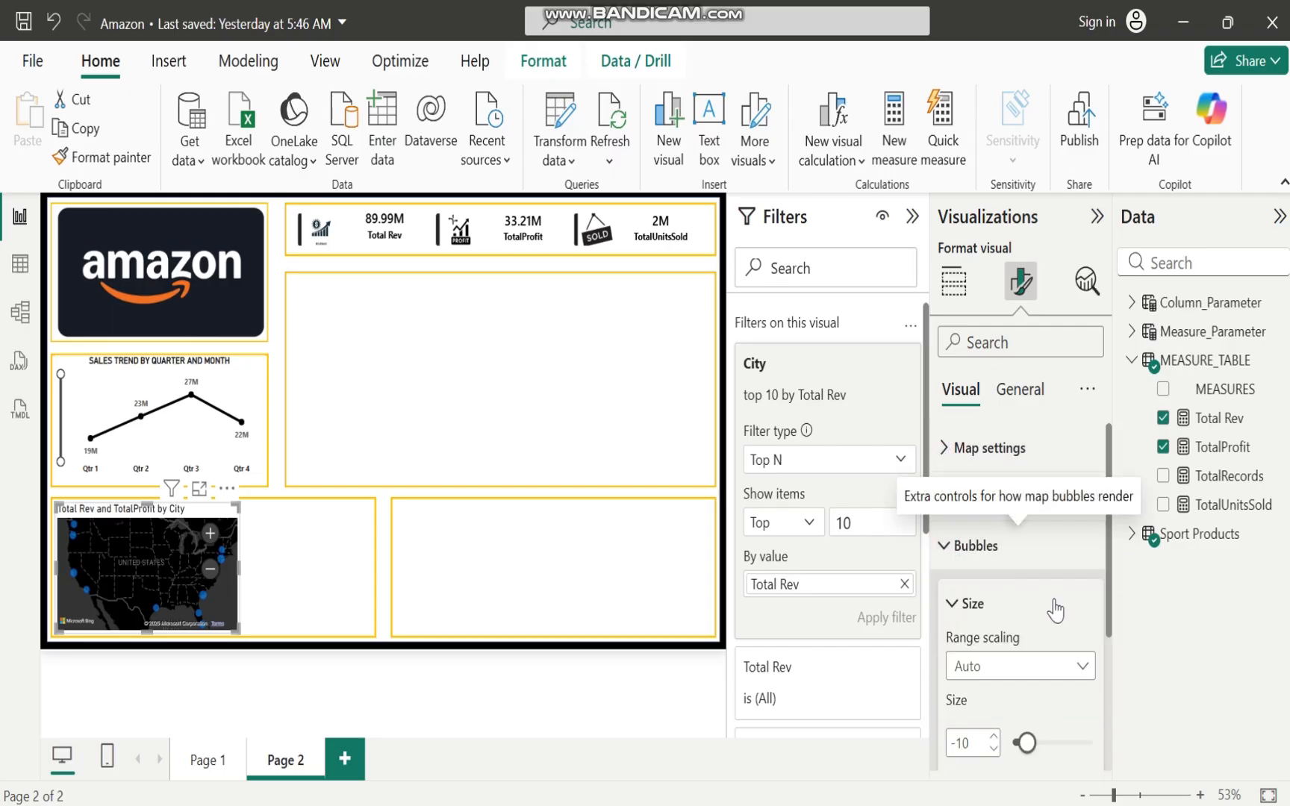
{"action": "left_click_drag", "start_coordinate": [1114, 534], "coordinate": [1114, 663]}
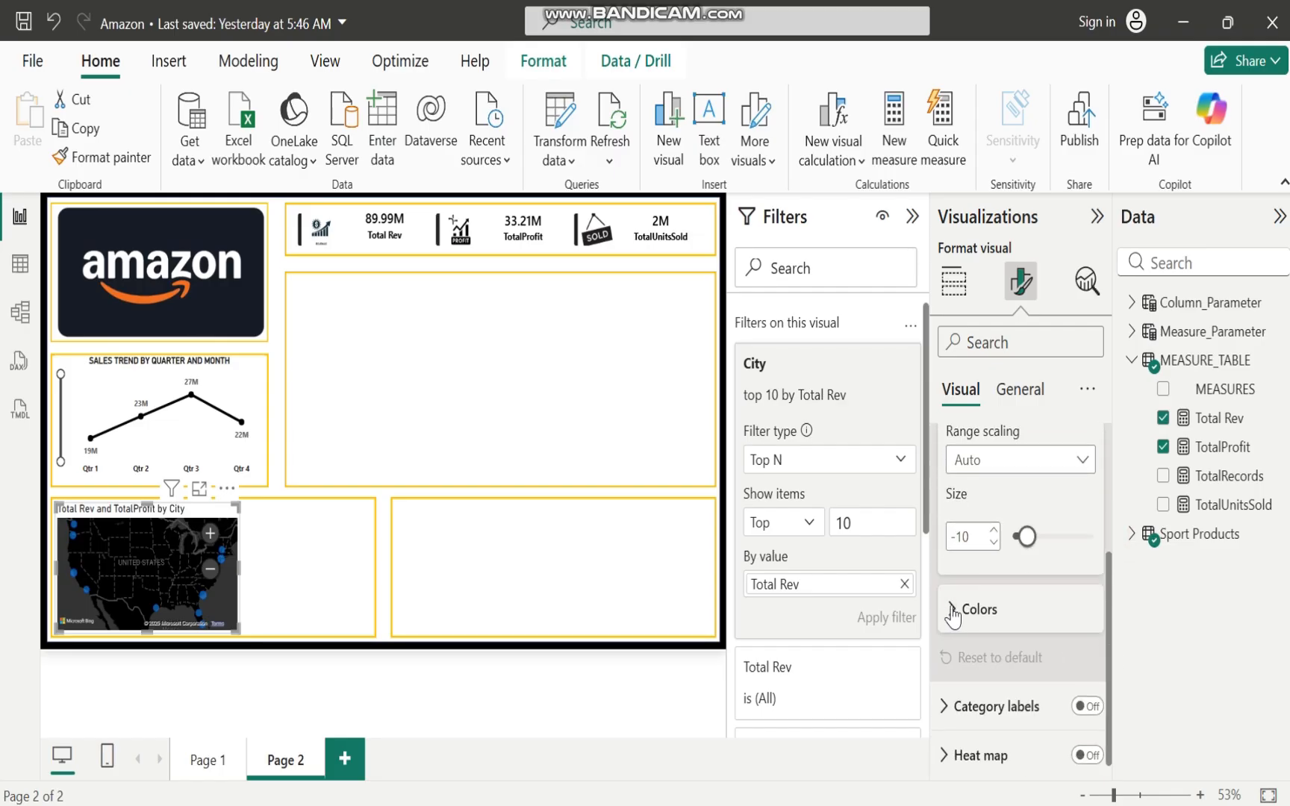
{"action": "left_click", "coordinate": [954, 612]}
{"action": "left_click", "coordinate": [986, 672]}
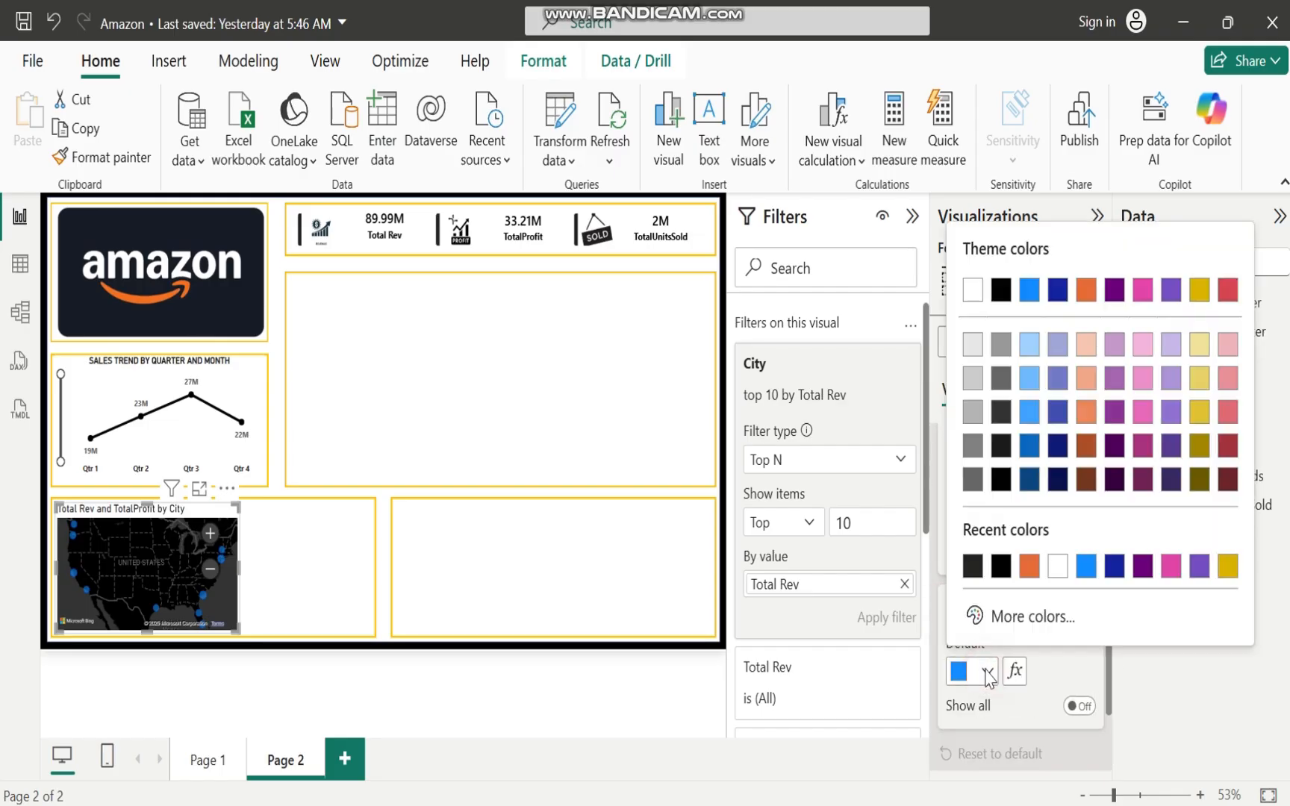
{"action": "left_click", "coordinate": [1060, 567]}
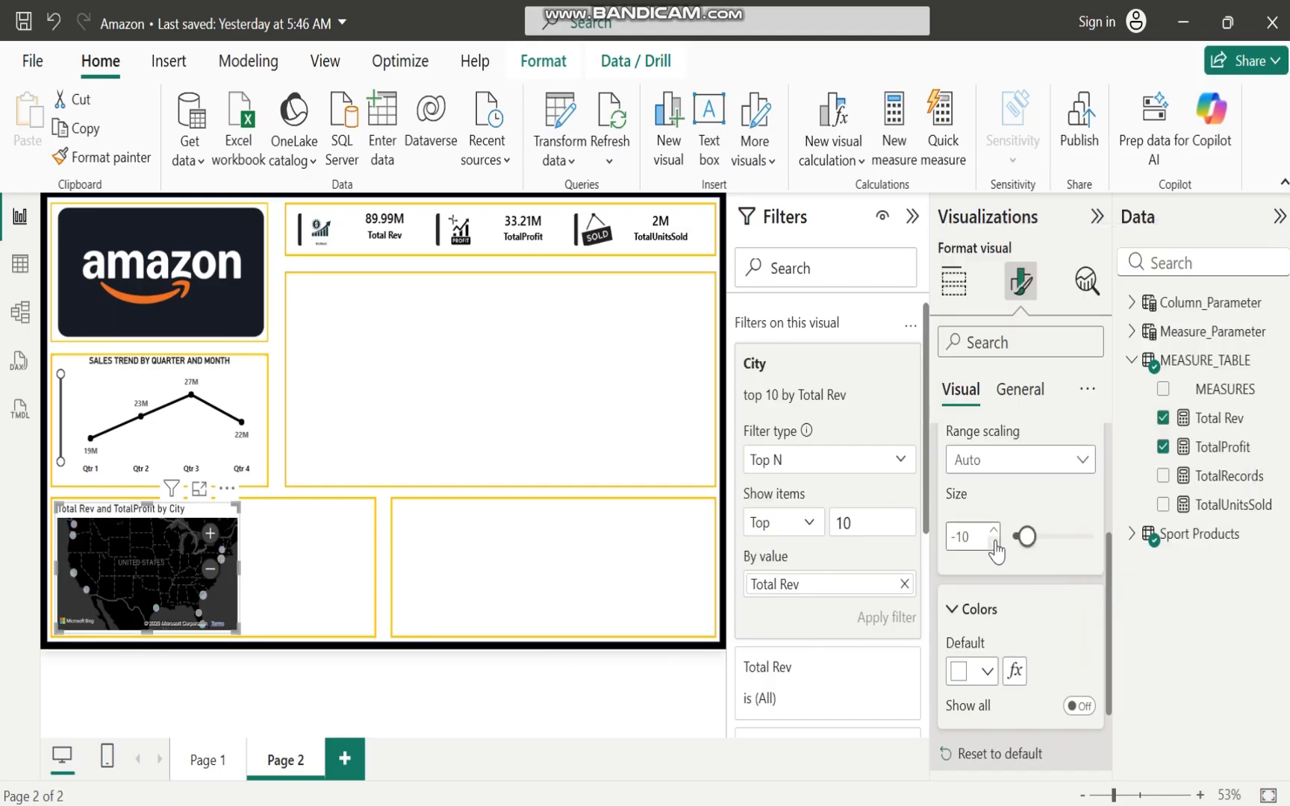
{"action": "left_click", "coordinate": [1026, 539]}
{"action": "left_click_drag", "start_coordinate": [1027, 539], "coordinate": [1029, 549]}
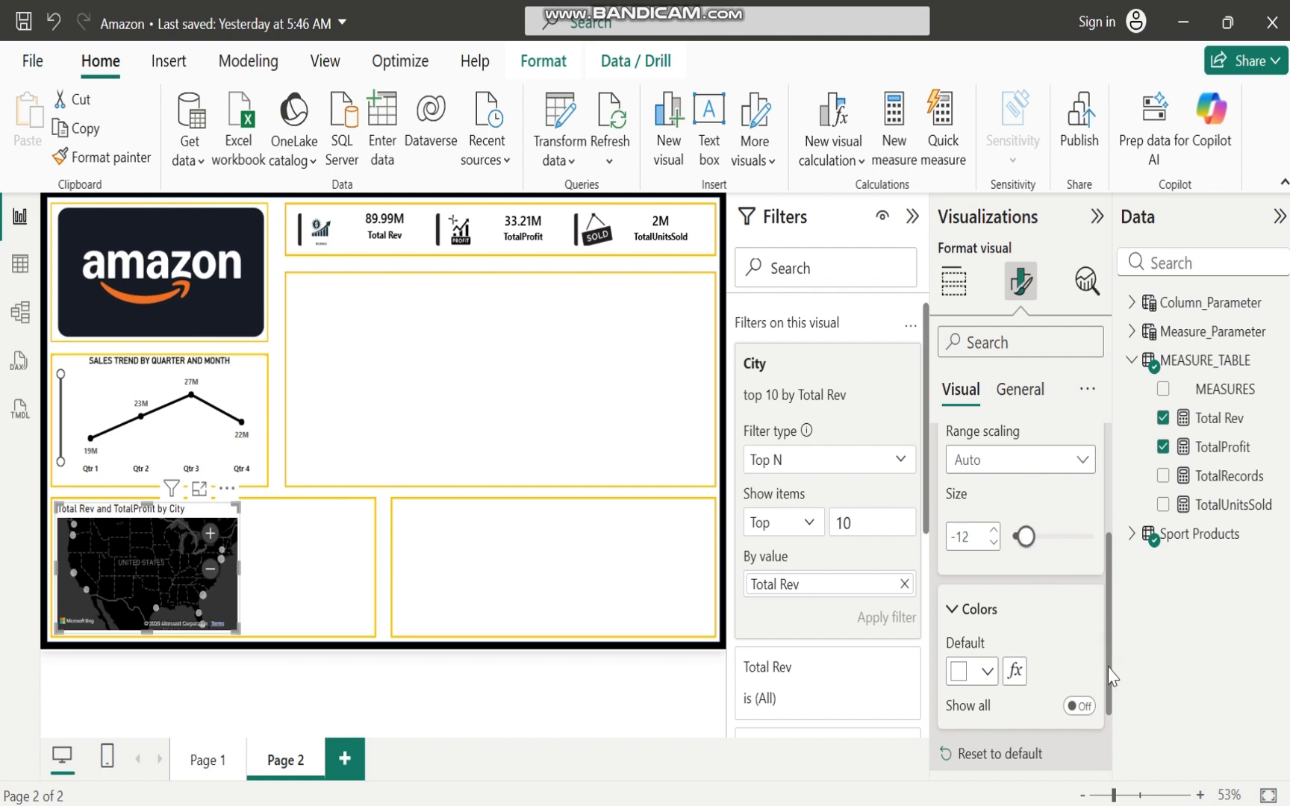
{"action": "scroll", "coordinate": [1117, 620], "scroll_direction": "up", "scroll_amount": 4}
{"action": "left_click", "coordinate": [944, 547]}
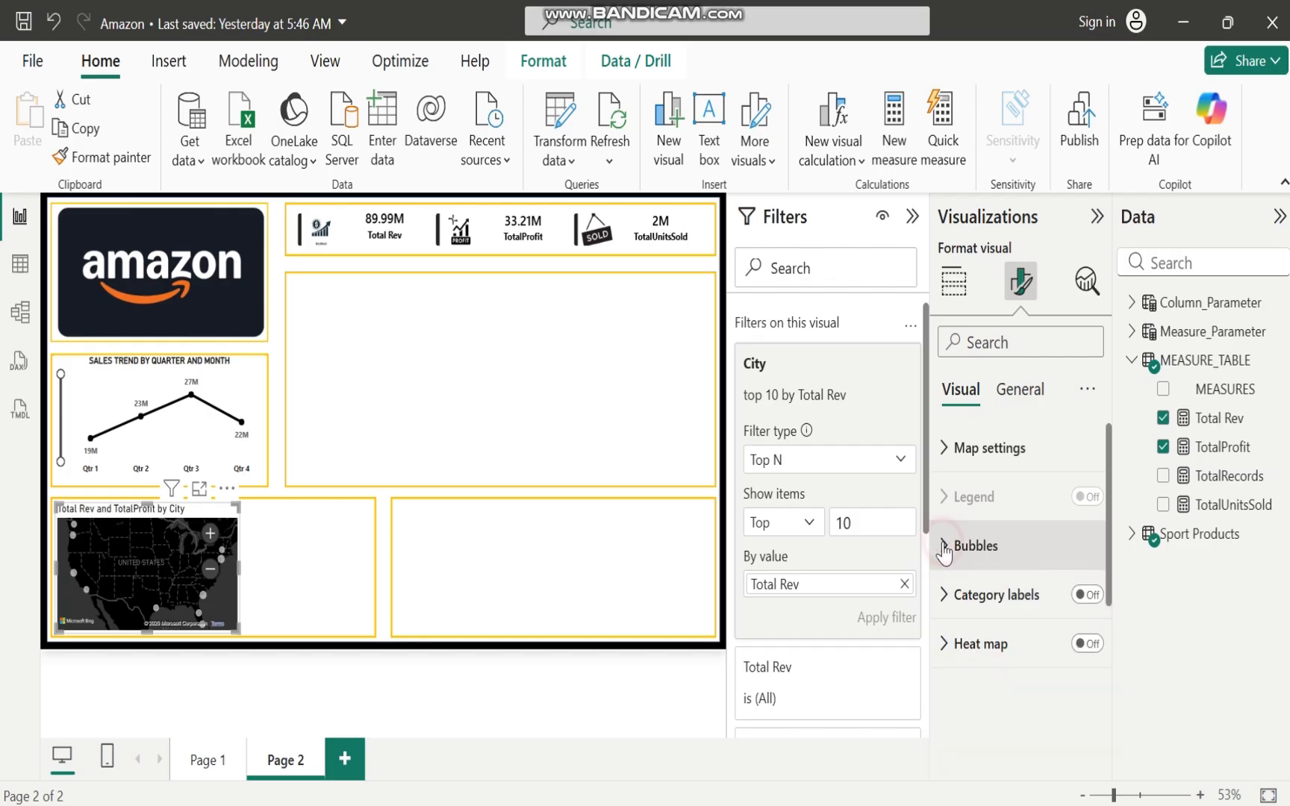
Turn on the city map's category labels and make their text bold
{"action": "left_click", "coordinate": [1087, 595]}
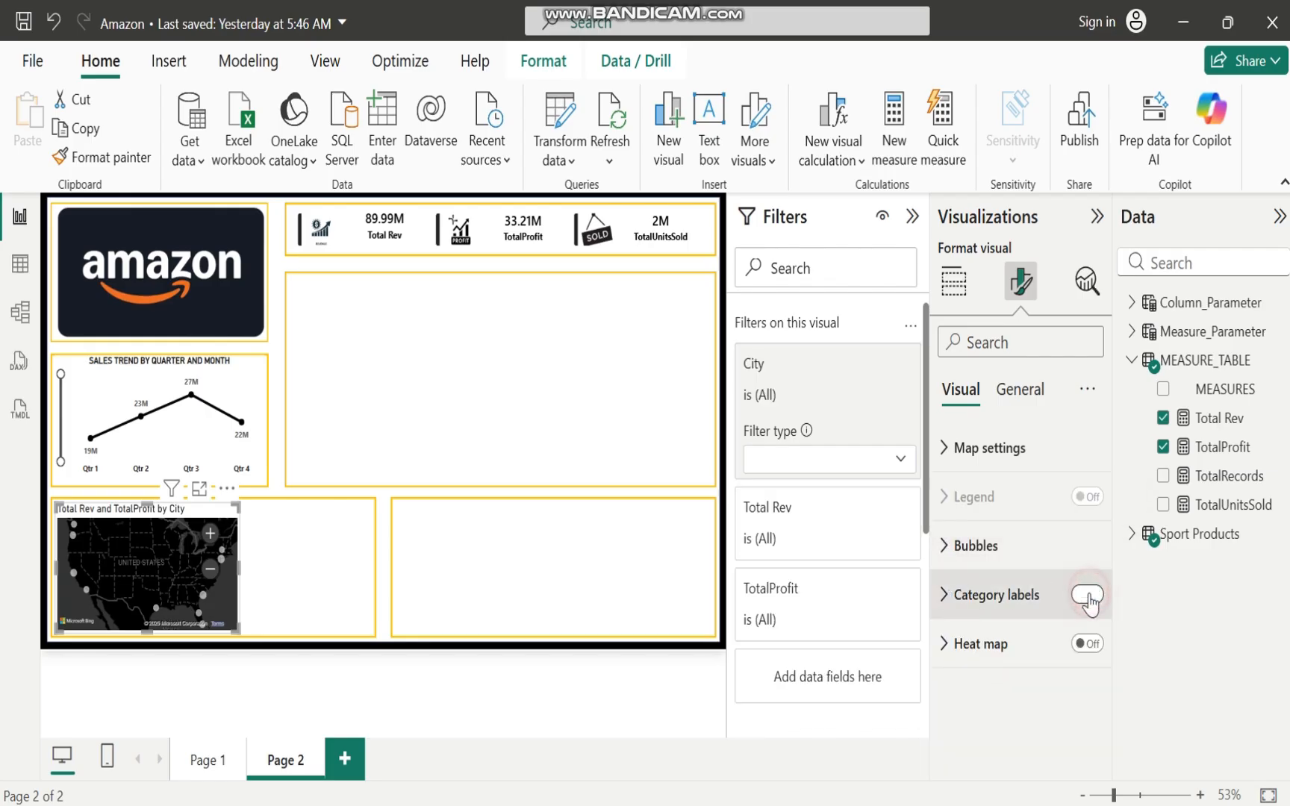
{"action": "left_click", "coordinate": [945, 598]}
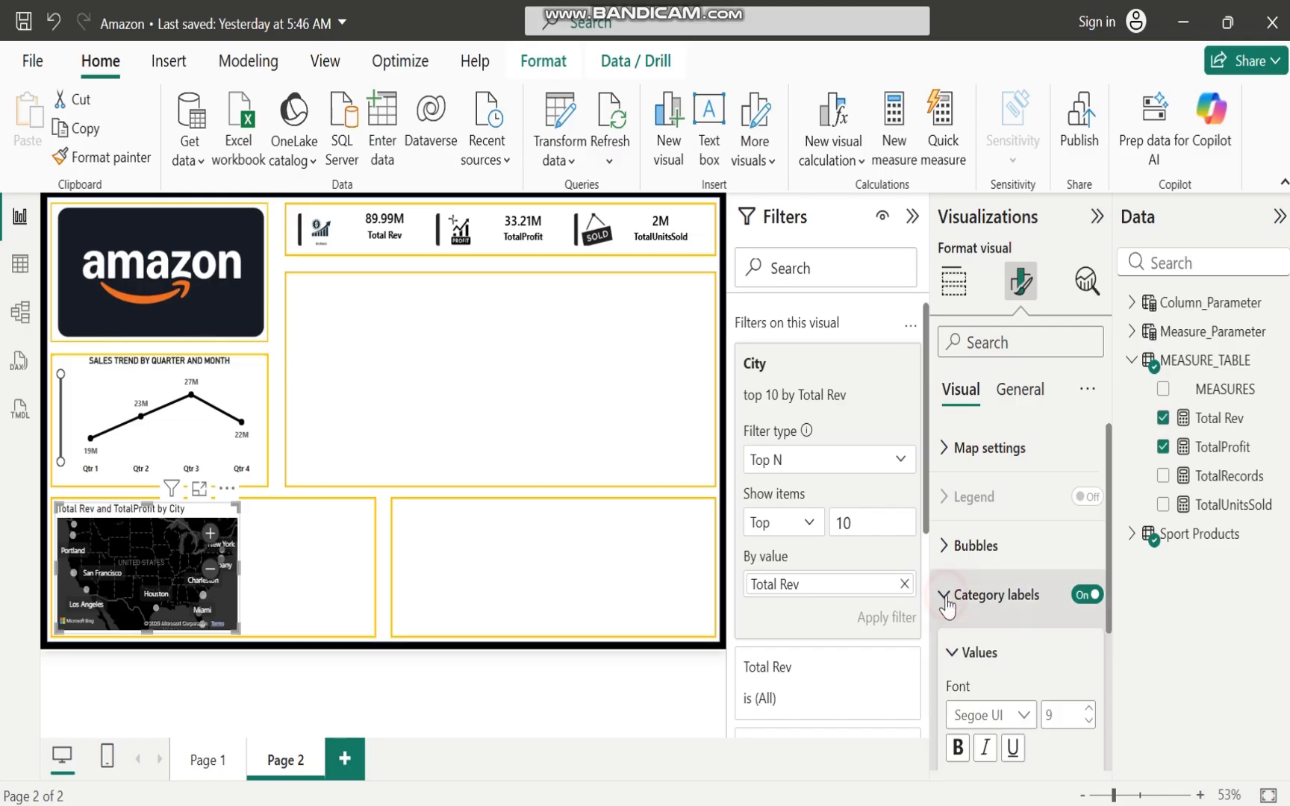
{"action": "left_click", "coordinate": [957, 748]}
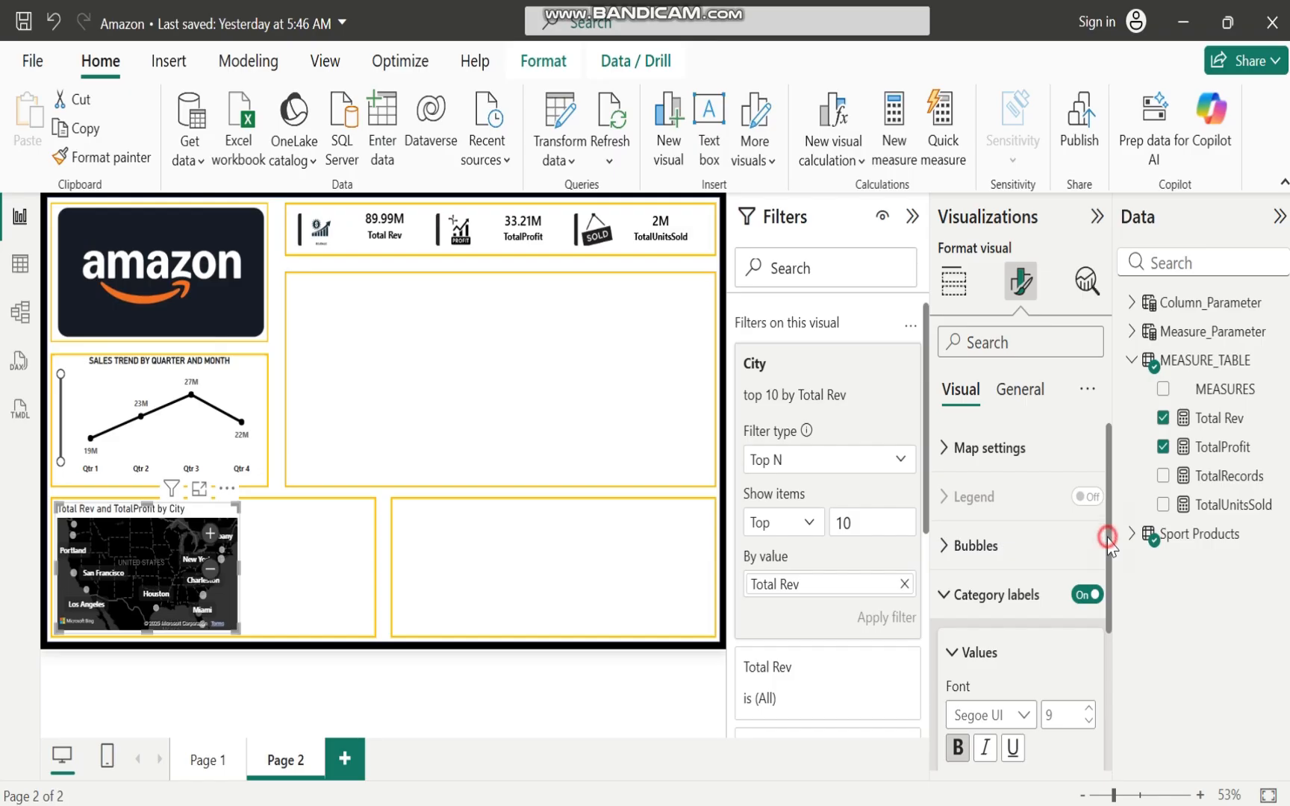
{"action": "mouse_move", "coordinate": [1108, 537]}
{"action": "left_mouse_down"}
{"action": "mouse_move", "coordinate": [1118, 605]}
{"action": "mouse_move", "coordinate": [1110, 558]}
{"action": "left_mouse_up"}
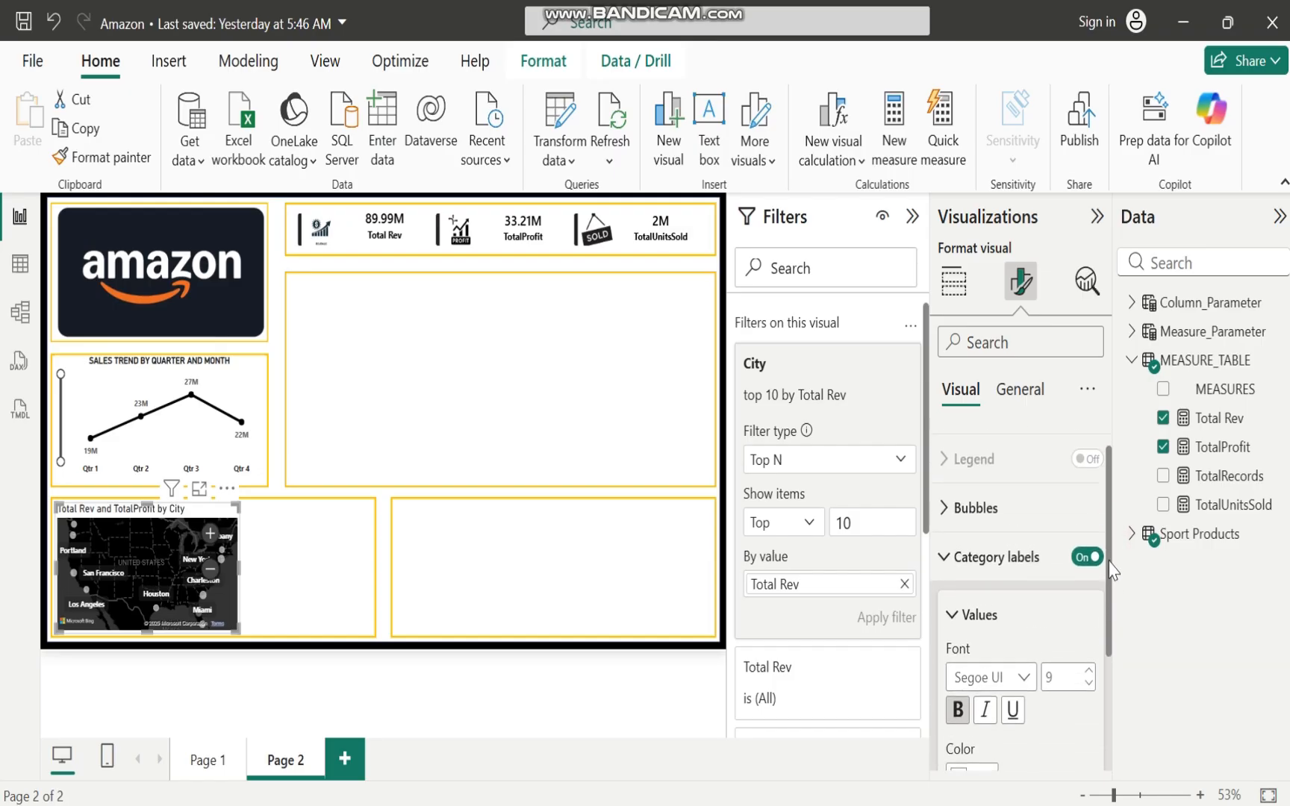
{"action": "left_click", "coordinate": [941, 558]}
Change the city map's title text to "TOP 10 CITIES BY REVENUE AND PROFIT"
{"action": "left_click", "coordinate": [1027, 394]}
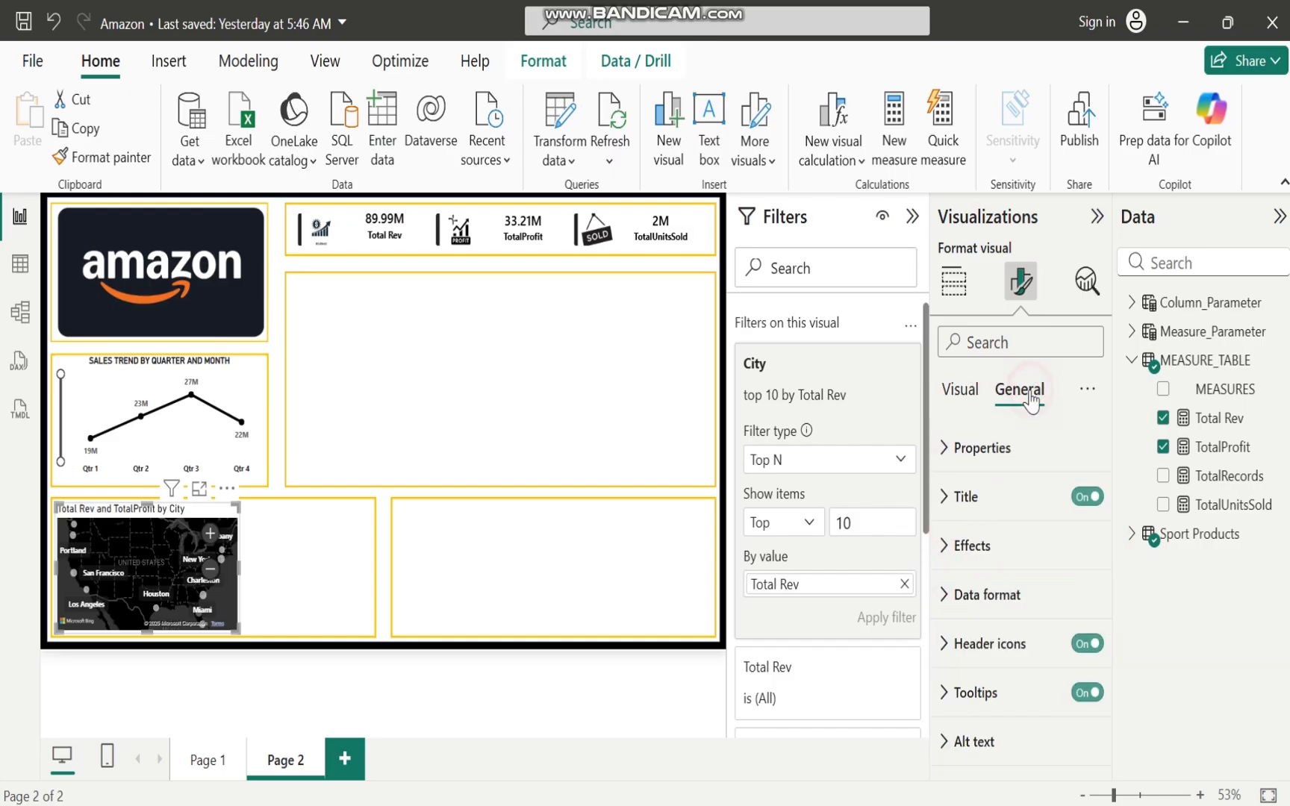
{"action": "left_click", "coordinate": [945, 496]}
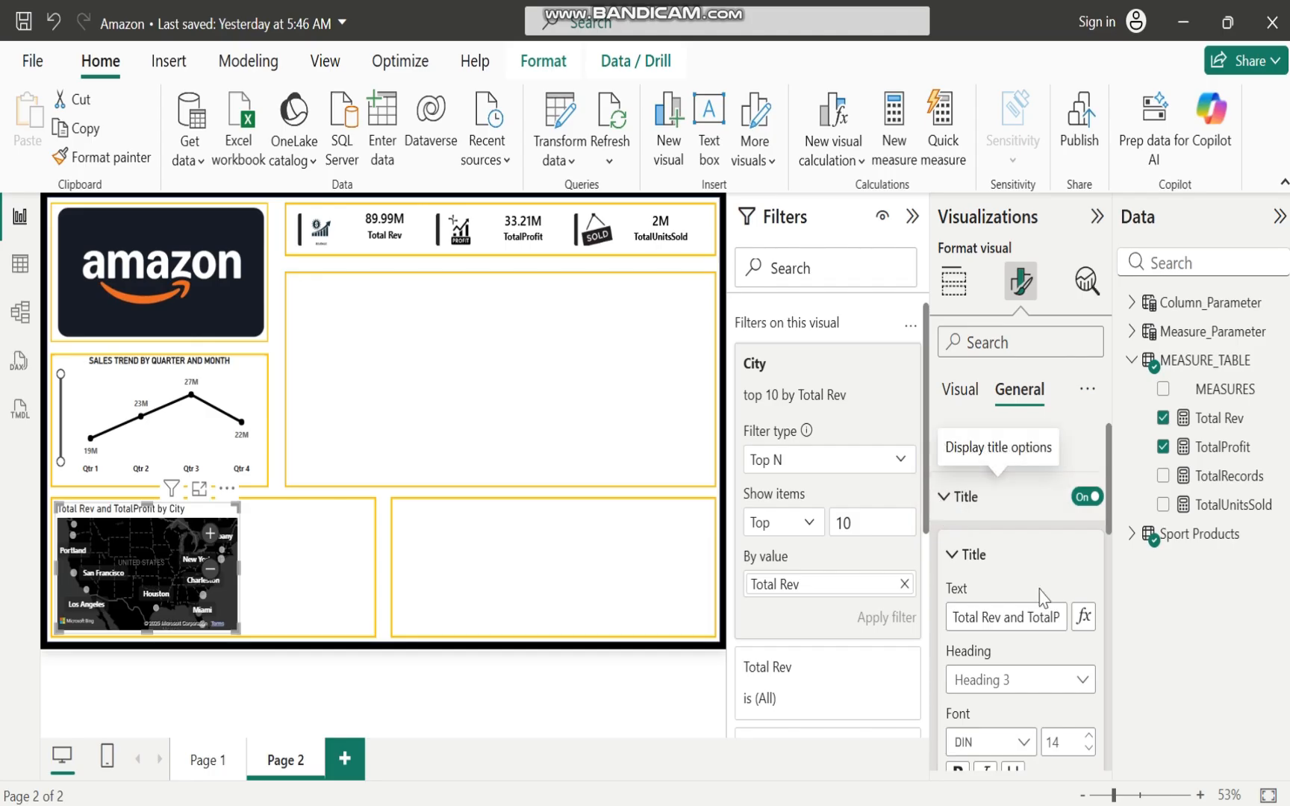
{"action": "left_click", "coordinate": [957, 620]}
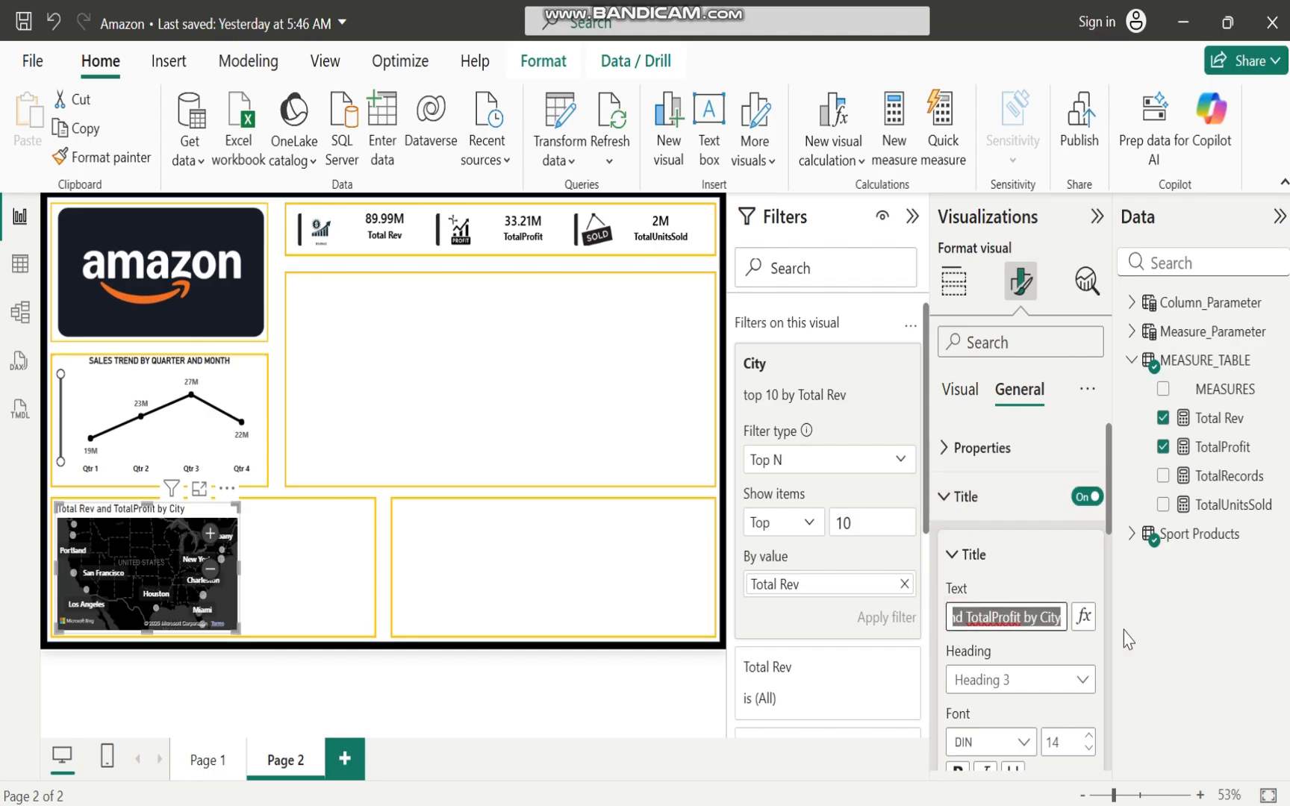
{"action": "type", "text": "TOP"}
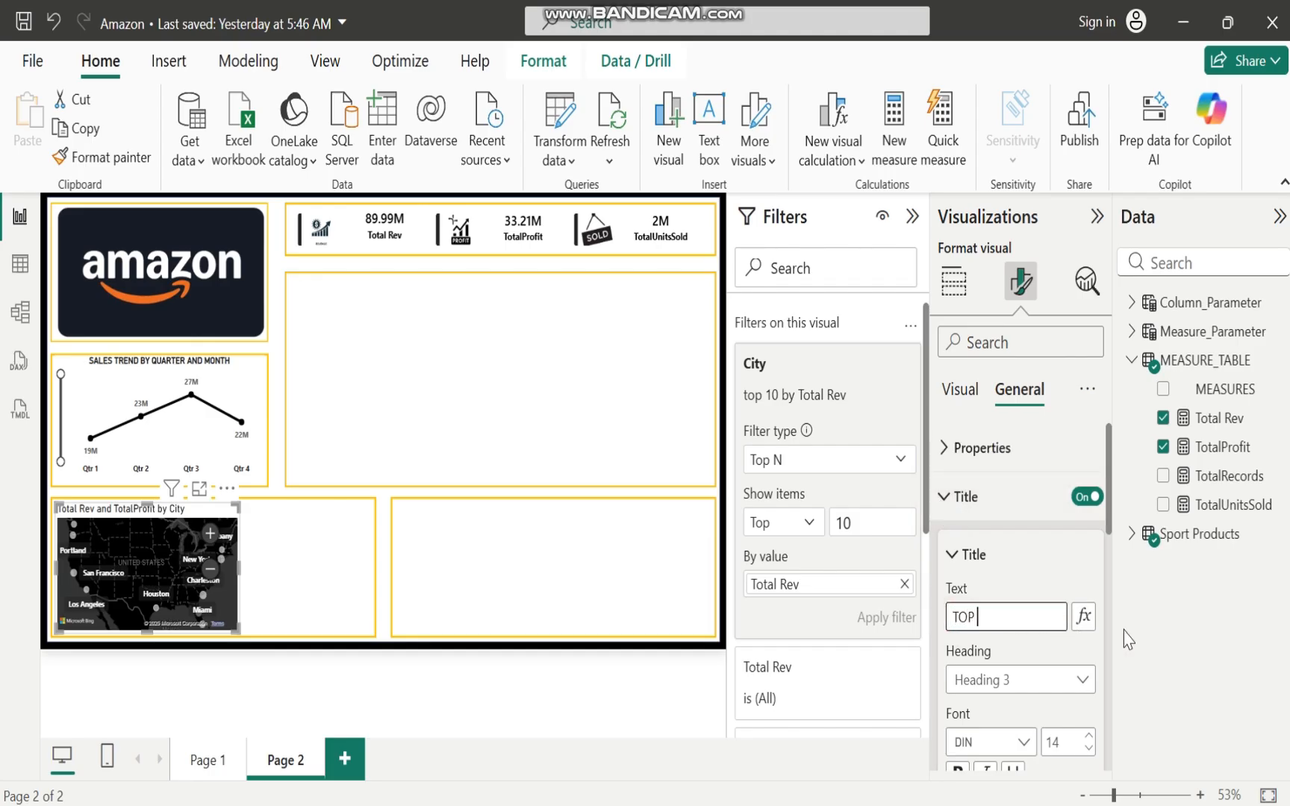
{"action": "type", "text": " 10 CITIES"}
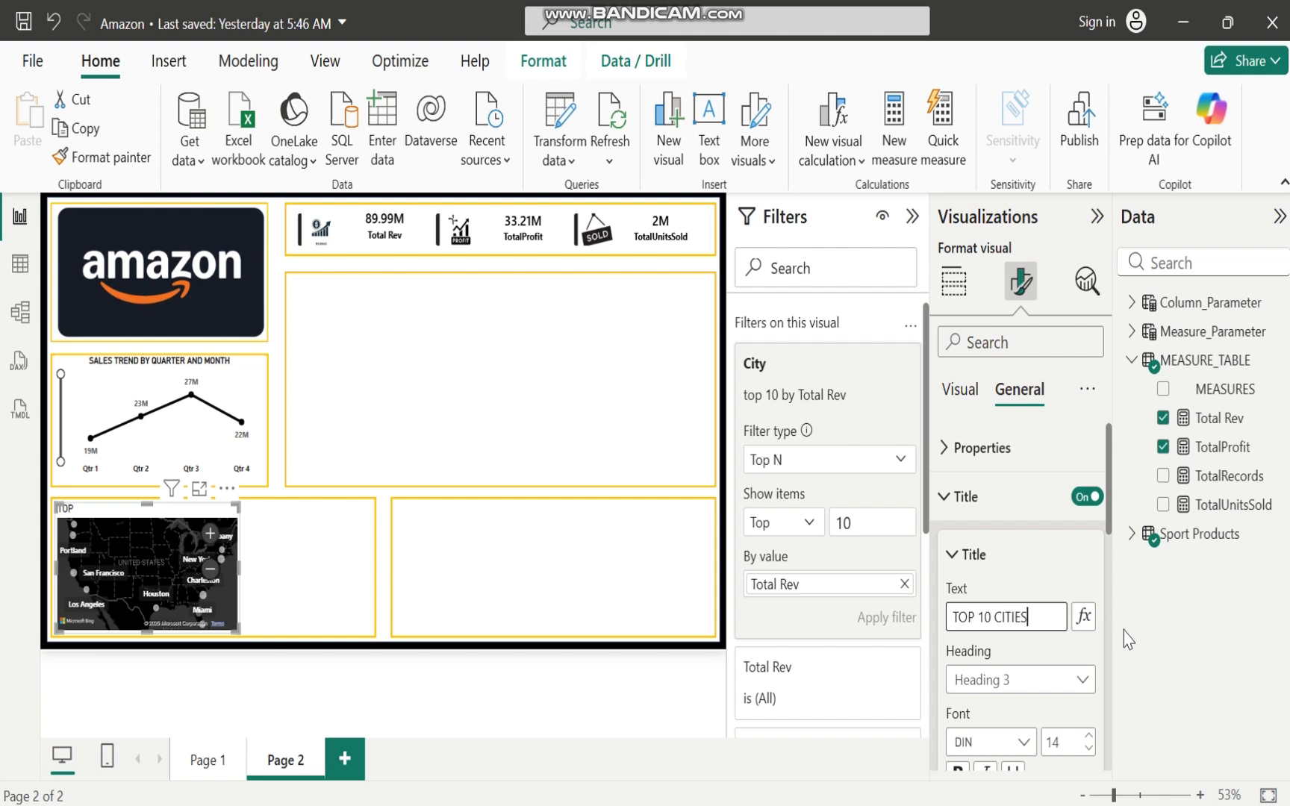
{"action": "type", "text": "V"}
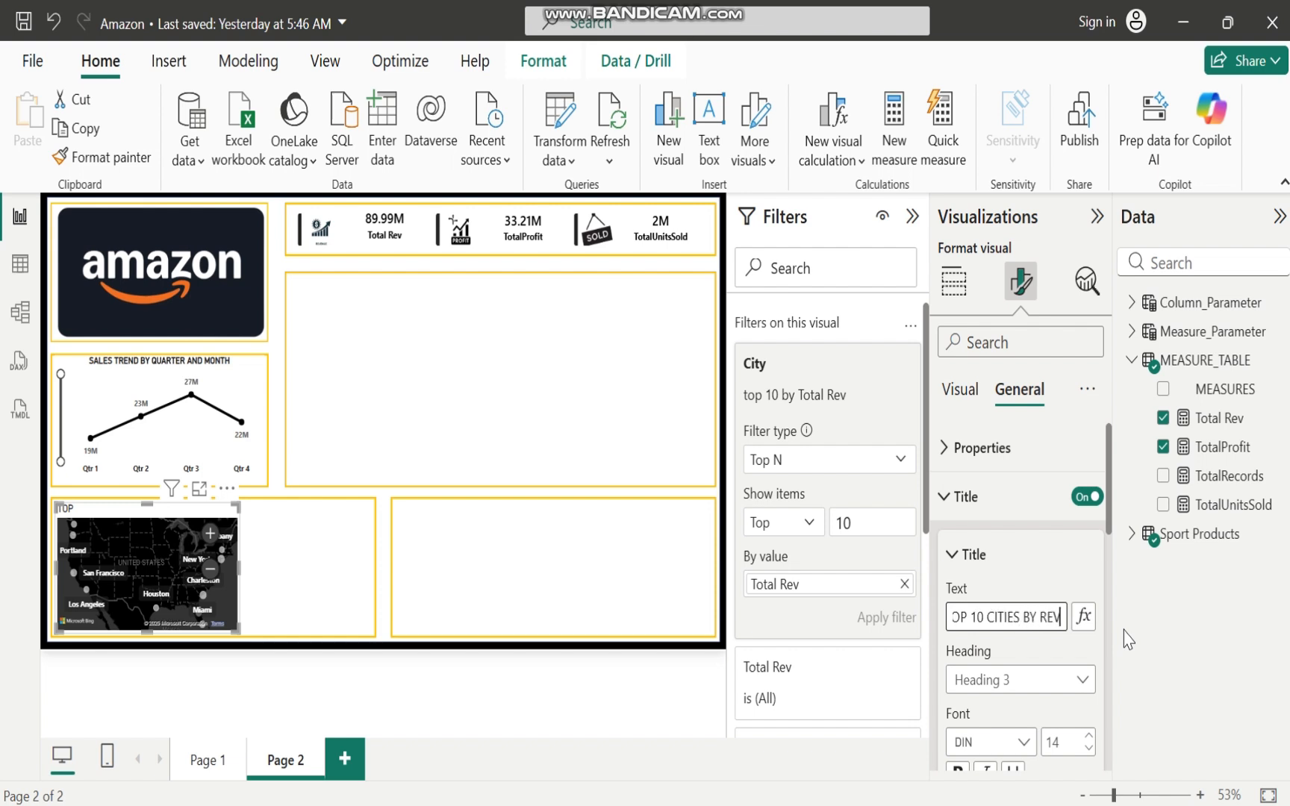
{"action": "type", "text": "ENUE AN"}
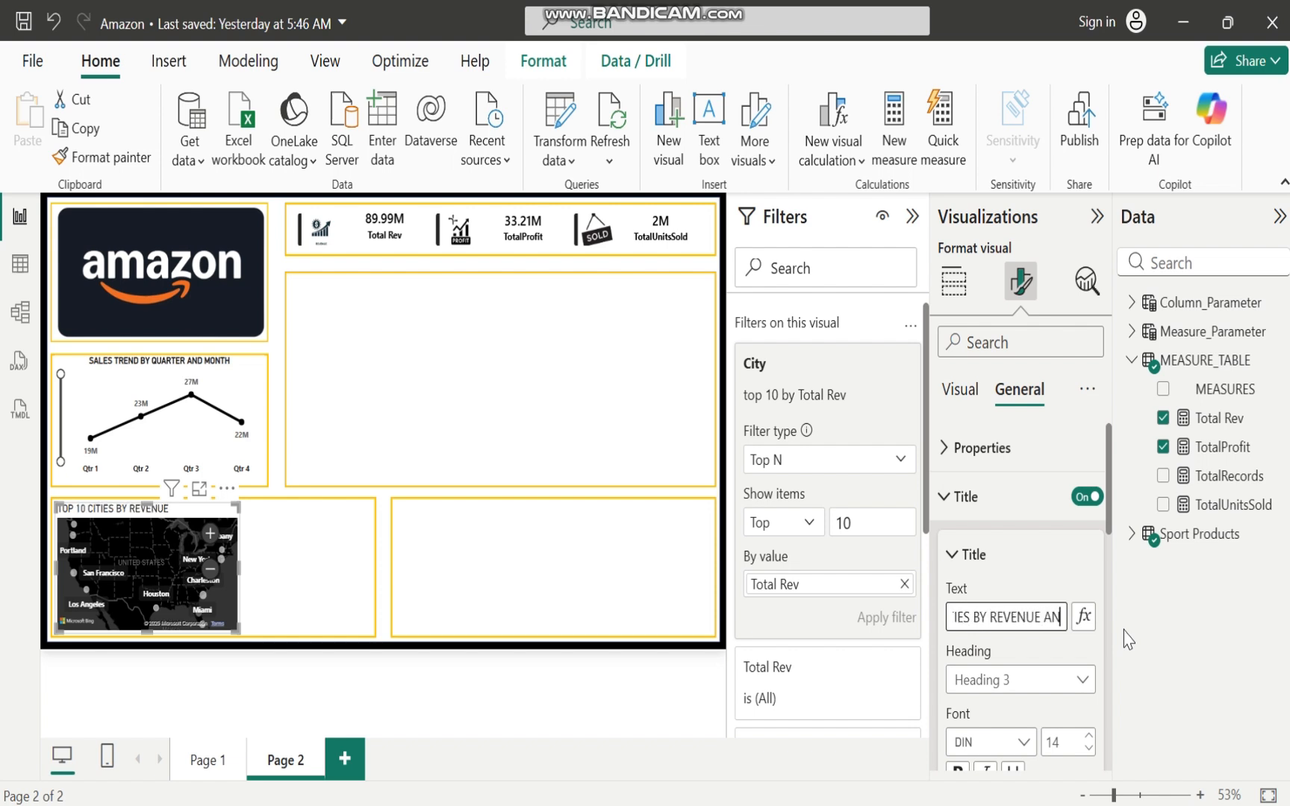
{"action": "type", "text": "D PROFIT"}
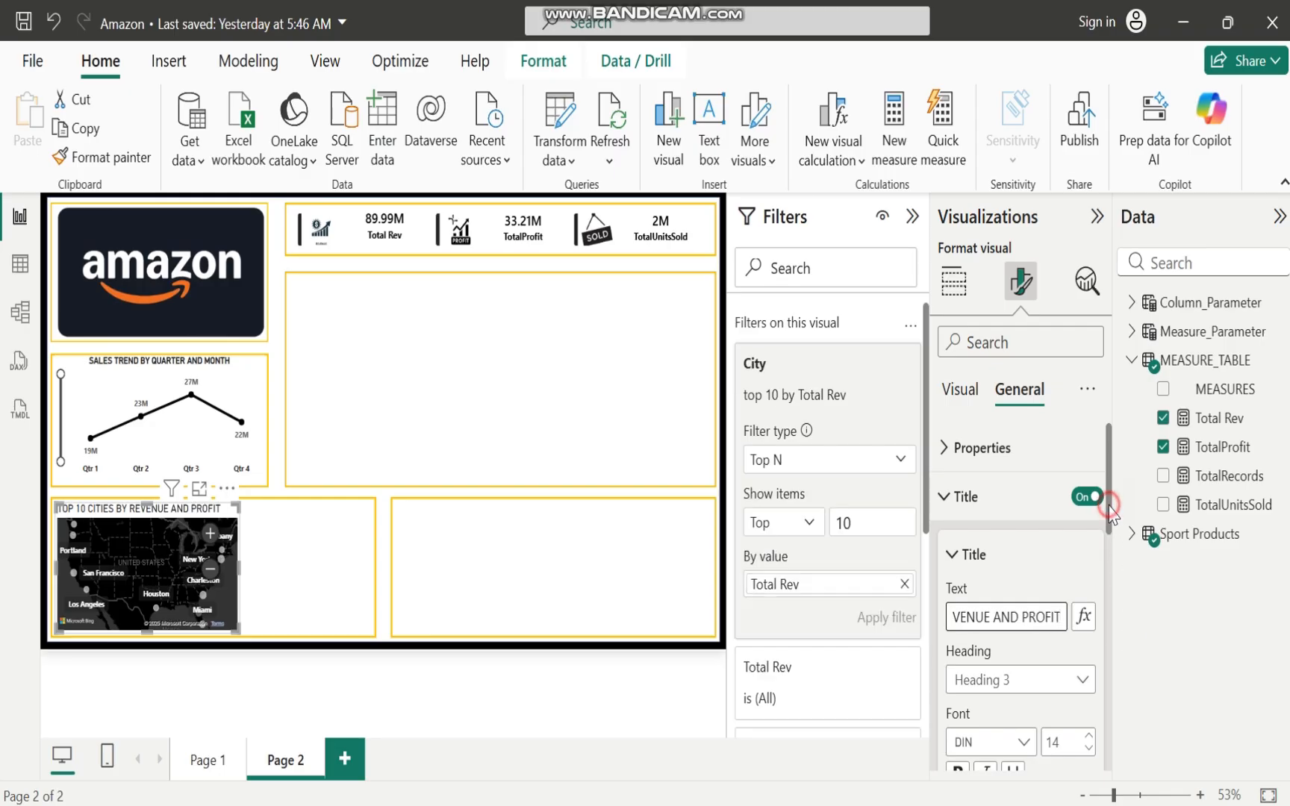
Format the city map's title as 12-point bold black text (#000000) with centered horizontal alignment
{"action": "left_click_drag", "start_coordinate": [1110, 514], "coordinate": [1112, 557]}
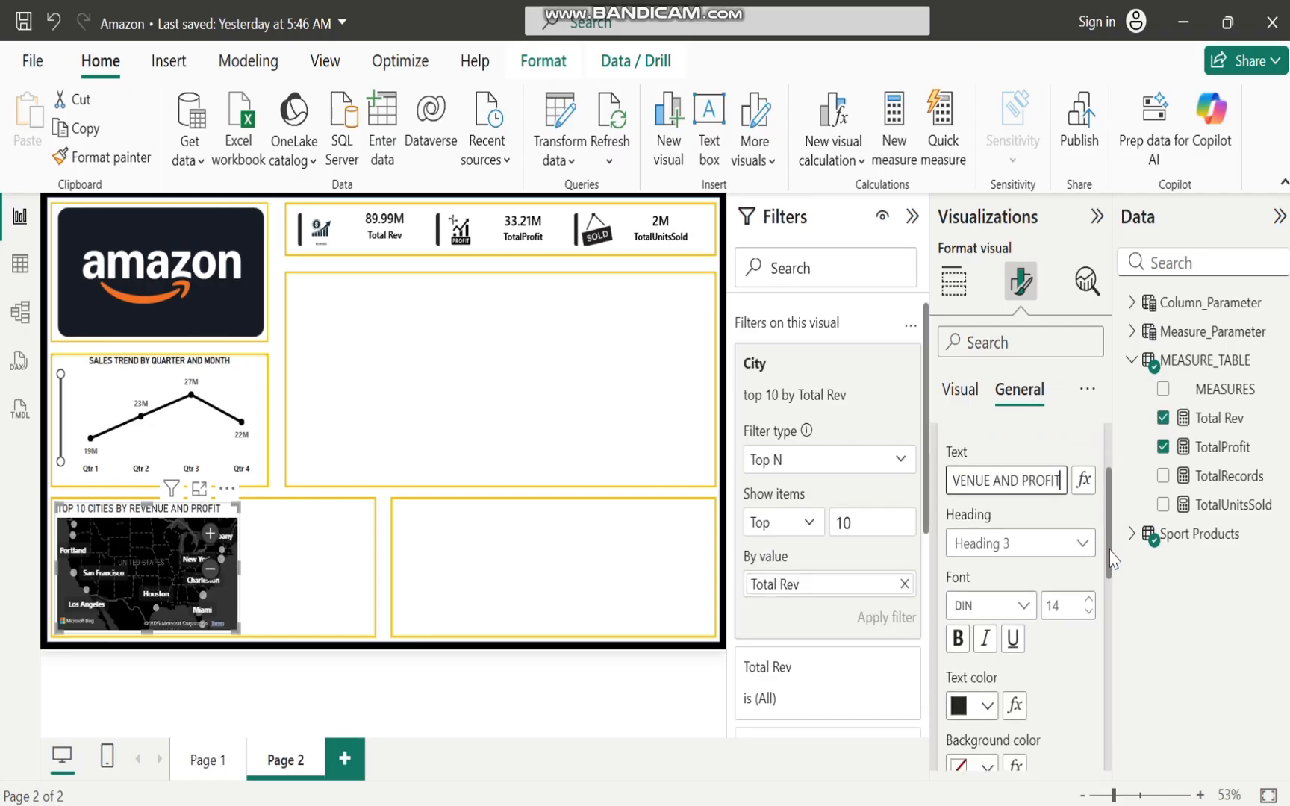
{"action": "left_click", "coordinate": [1088, 611]}
{"action": "left_click", "coordinate": [1089, 611]}
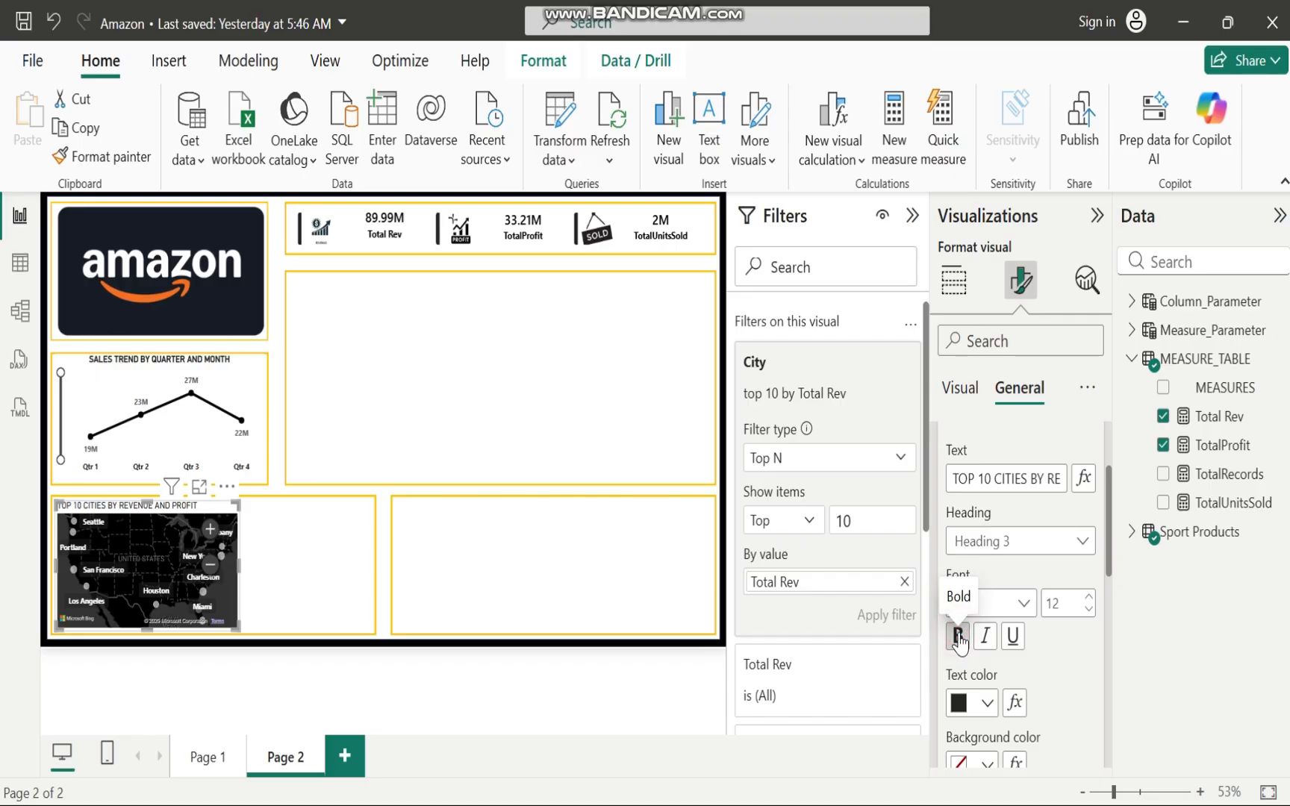
{"action": "left_click", "coordinate": [958, 636]}
{"action": "left_click", "coordinate": [988, 703]}
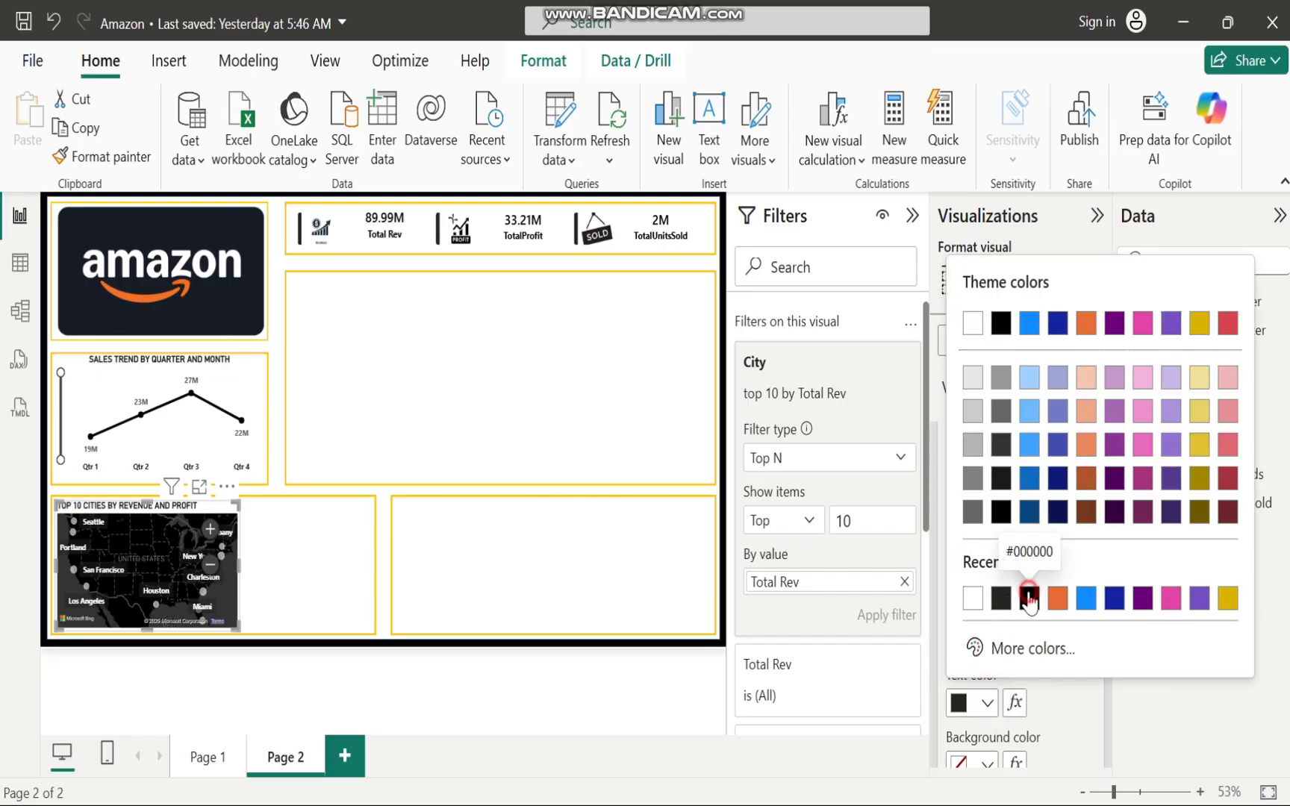
{"action": "left_click", "coordinate": [1030, 598]}
{"action": "left_click_drag", "start_coordinate": [1110, 536], "coordinate": [1114, 631]}
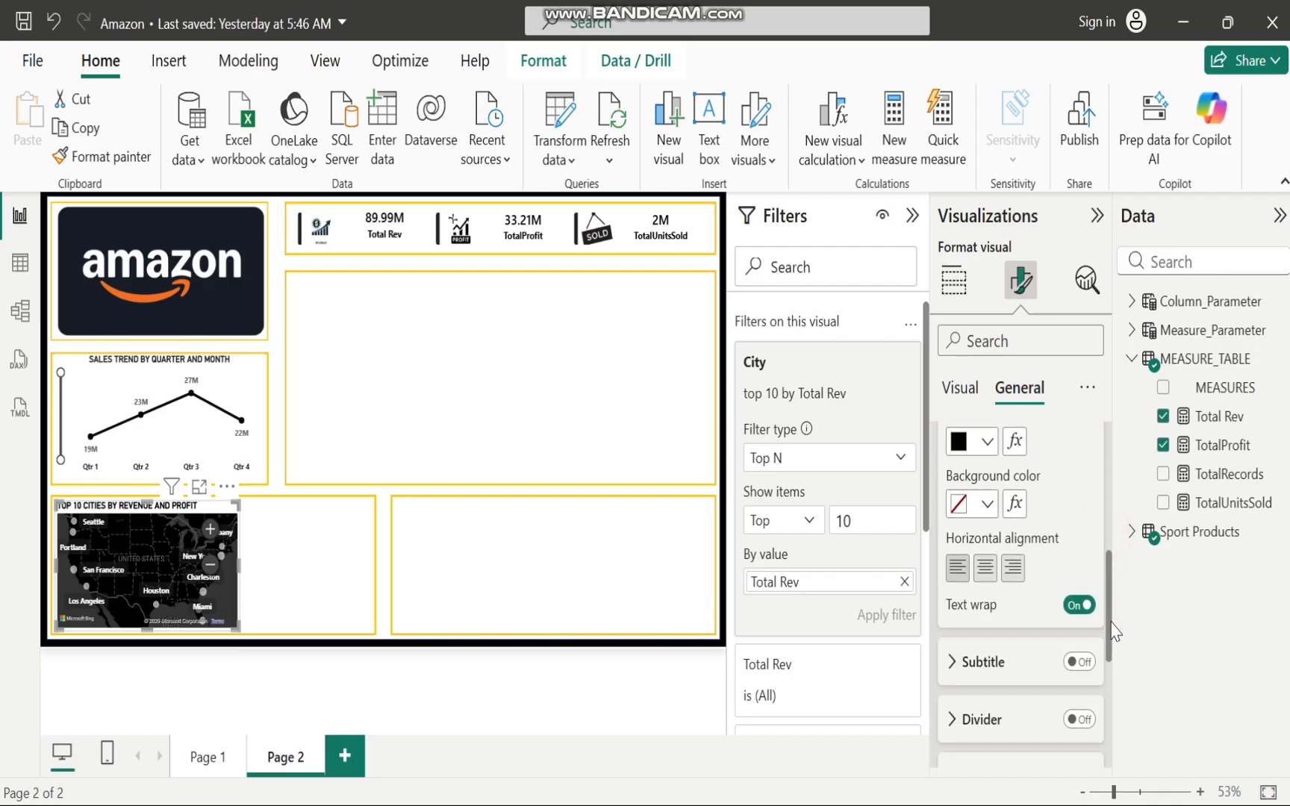
{"action": "left_click", "coordinate": [985, 575]}
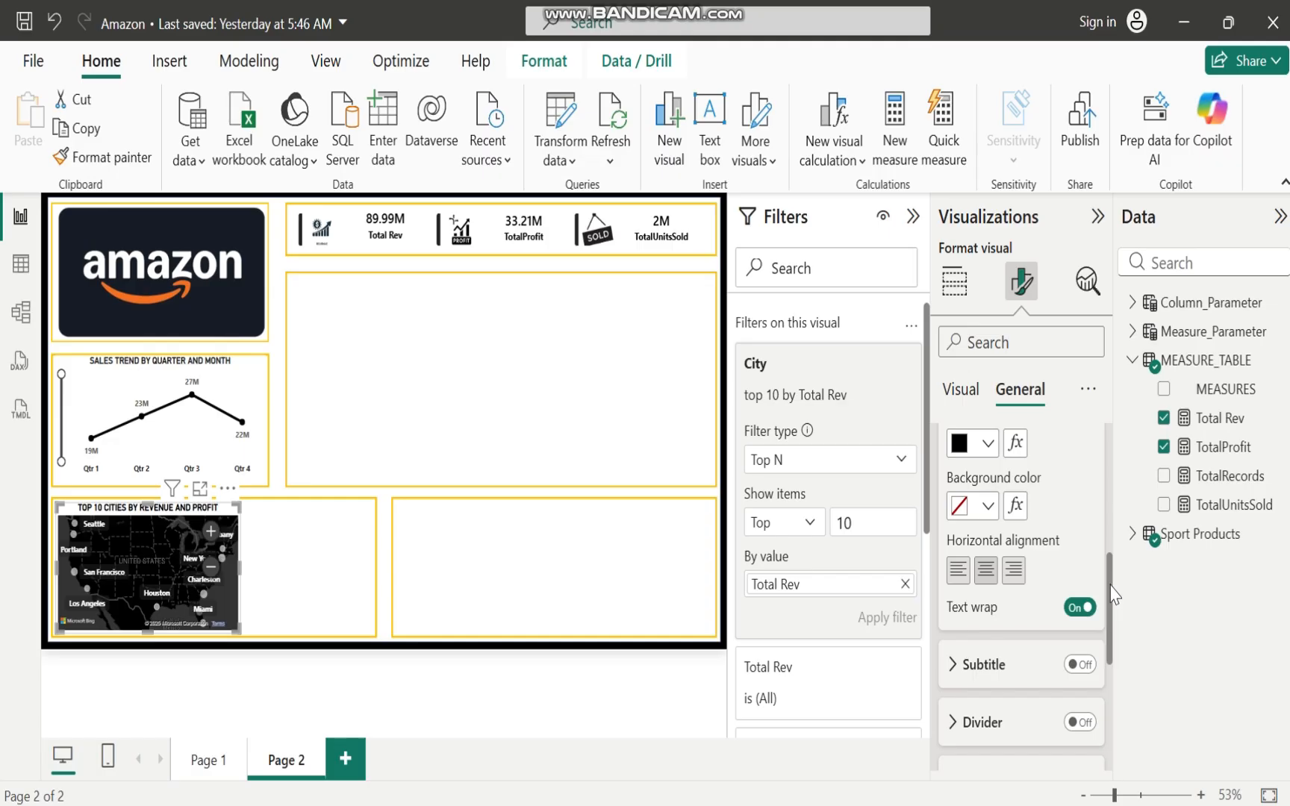
{"action": "left_click_drag", "start_coordinate": [1114, 595], "coordinate": [1112, 465]}
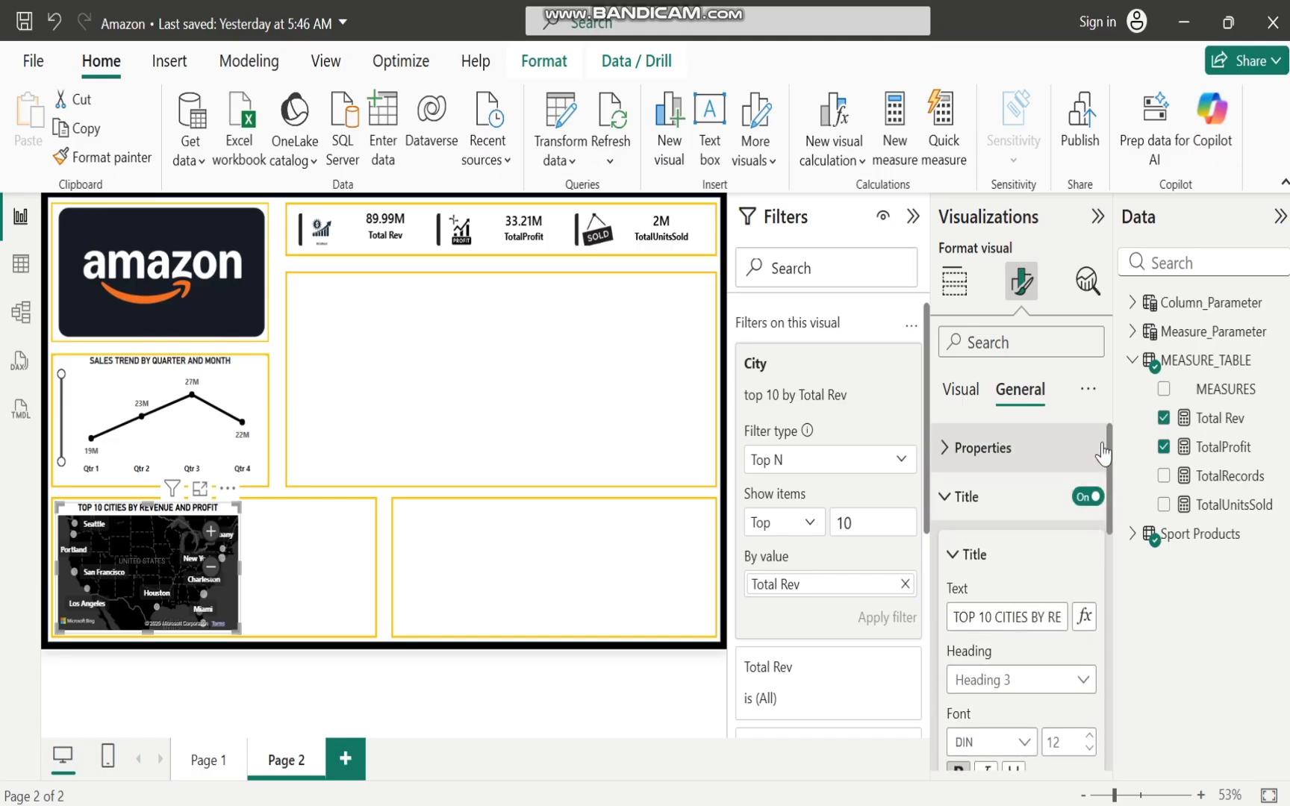
{"action": "left_click", "coordinate": [944, 498]}
Turn off the city map's background effect and narrow the map slightly from its right edge
{"action": "left_click", "coordinate": [945, 547]}
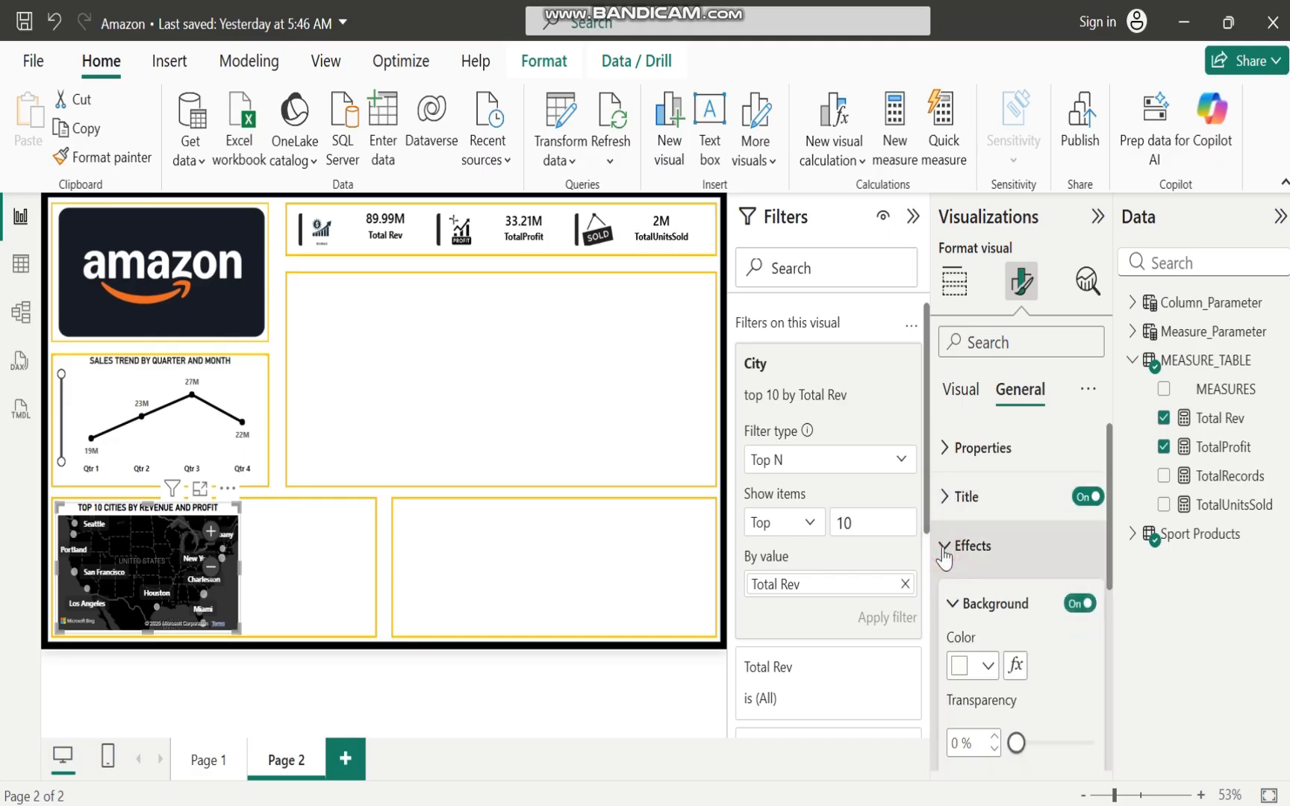
{"action": "left_click", "coordinate": [1076, 604]}
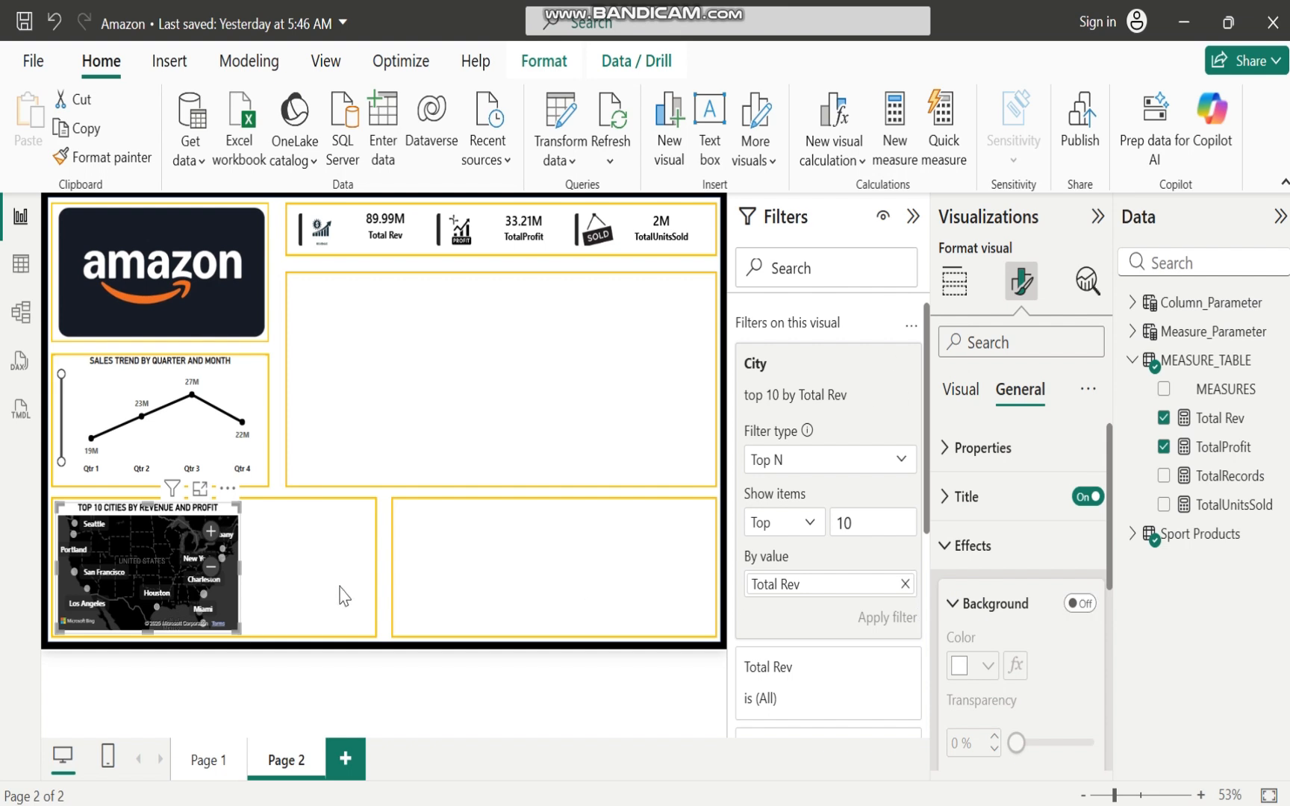
{"action": "left_click", "coordinate": [306, 598]}
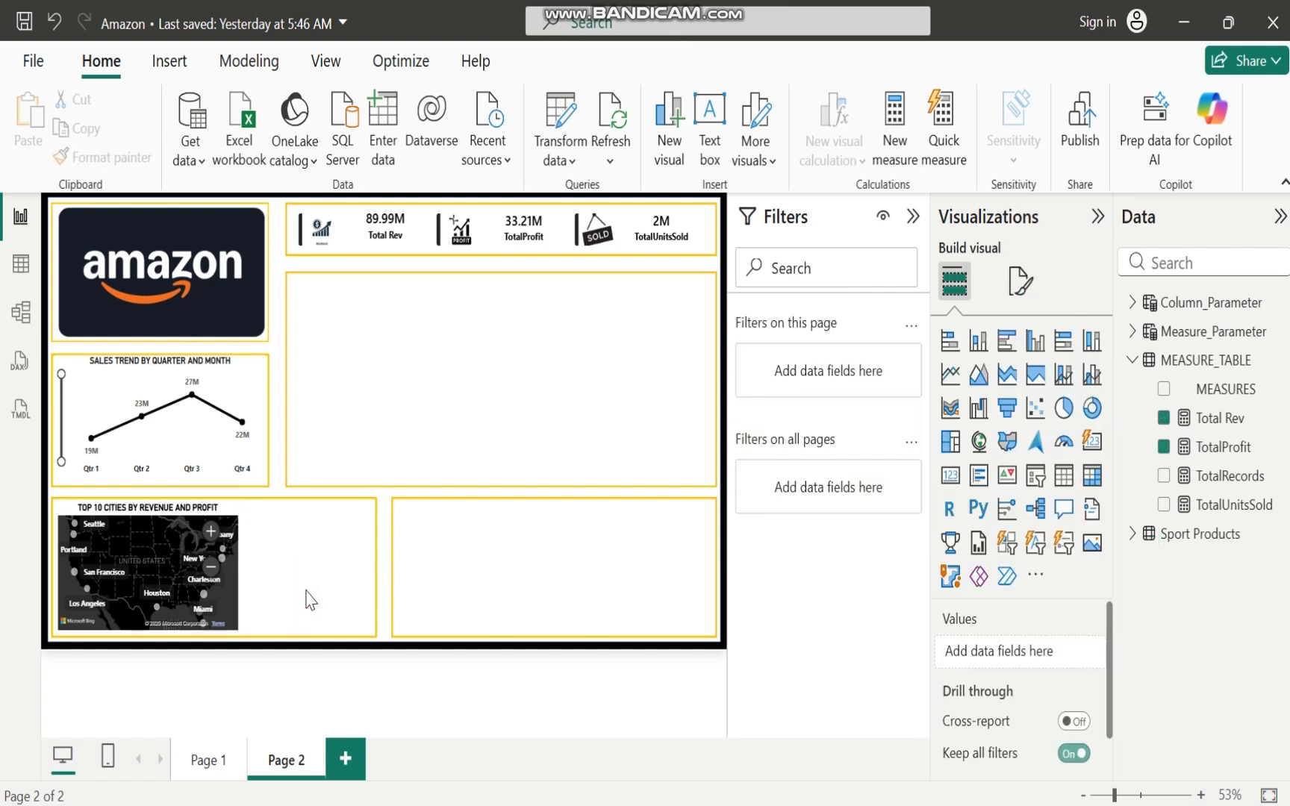
{"action": "left_click", "coordinate": [211, 515]}
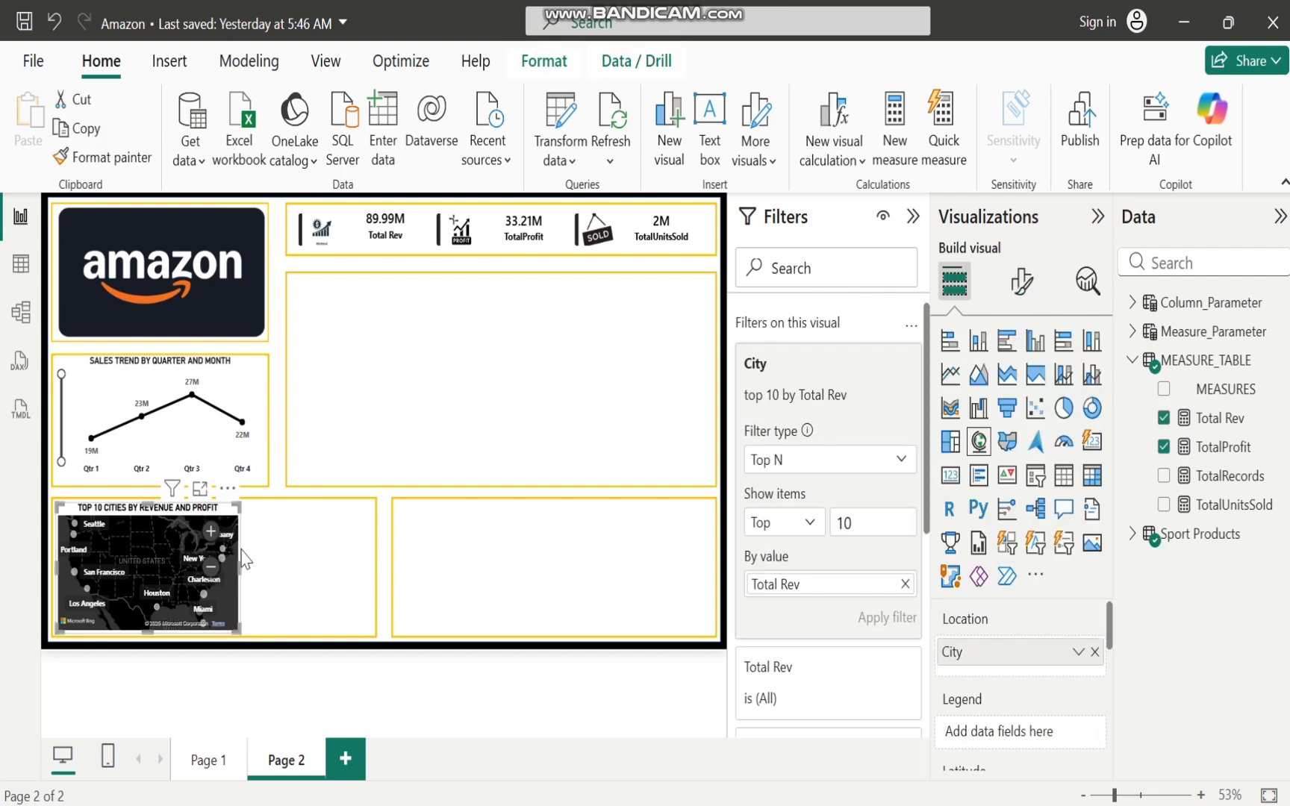
{"action": "left_click_drag", "start_coordinate": [239, 573], "coordinate": [234, 573]}
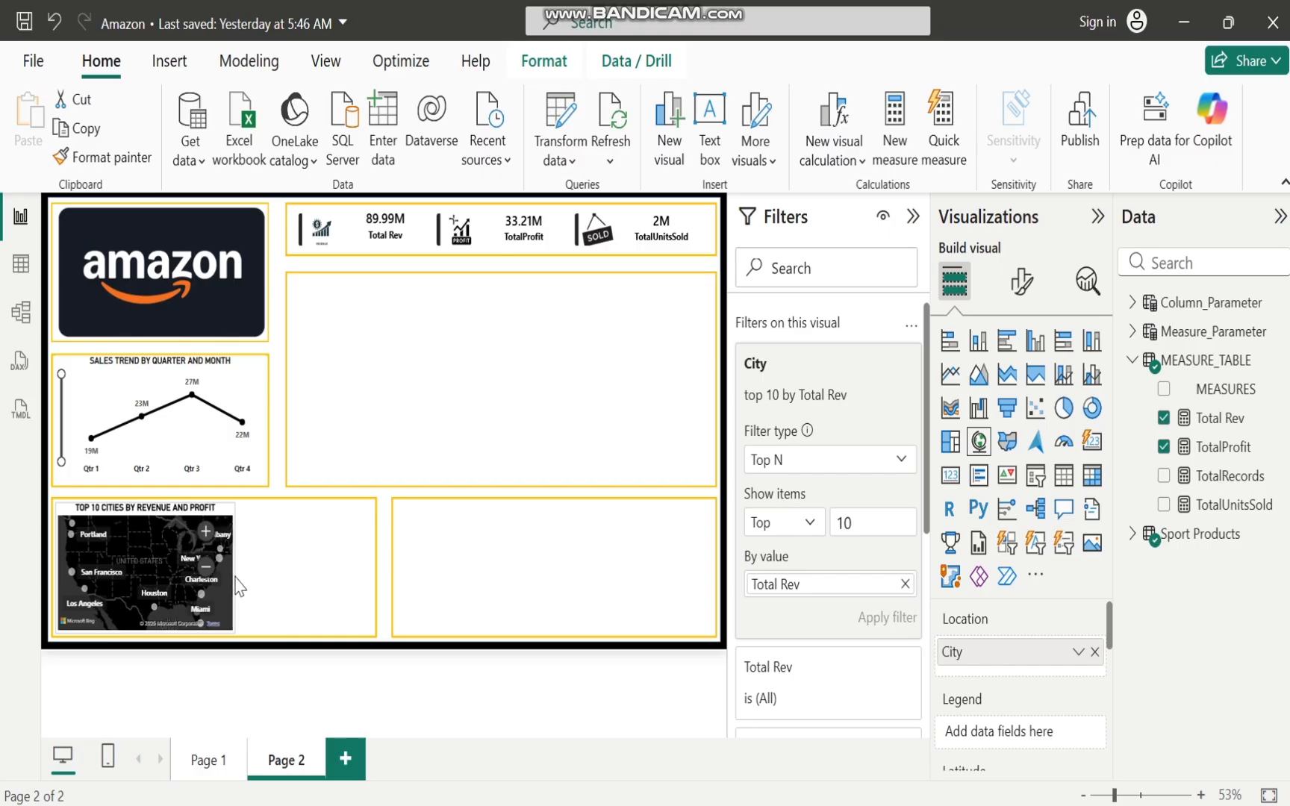
{"action": "left_click", "coordinate": [700, 636]}
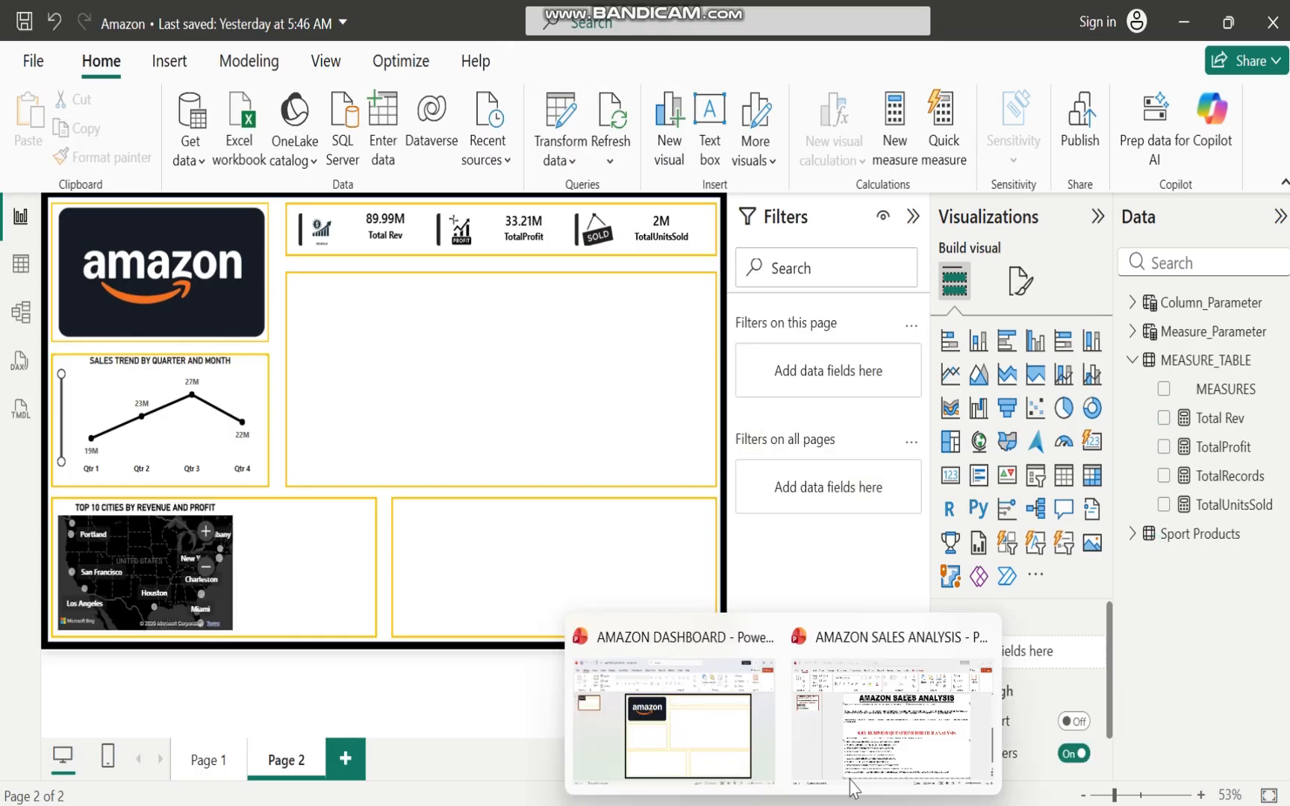
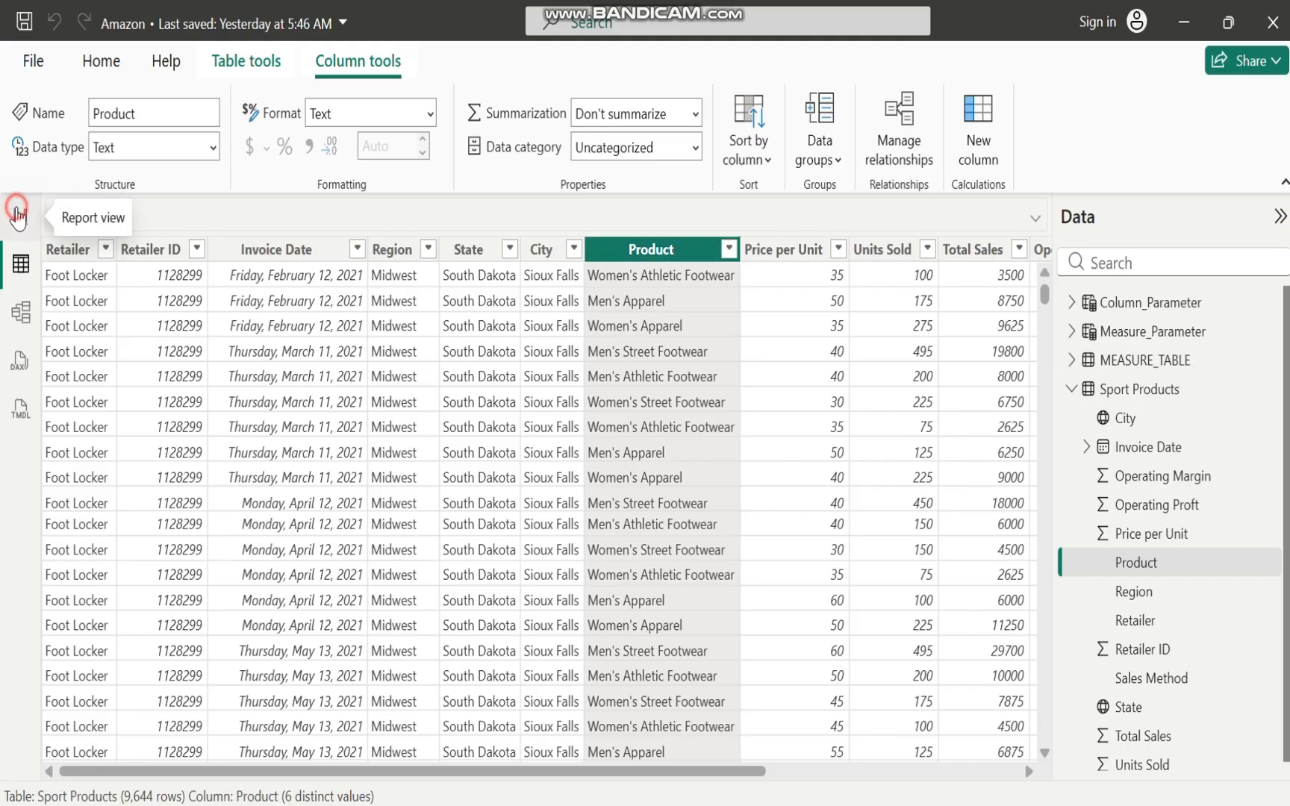
Return to the report page and consult the AMAZON SALES ANALYSIS presentation in PowerPoint for the next visual's requirements
{"action": "left_click", "coordinate": [19, 218]}
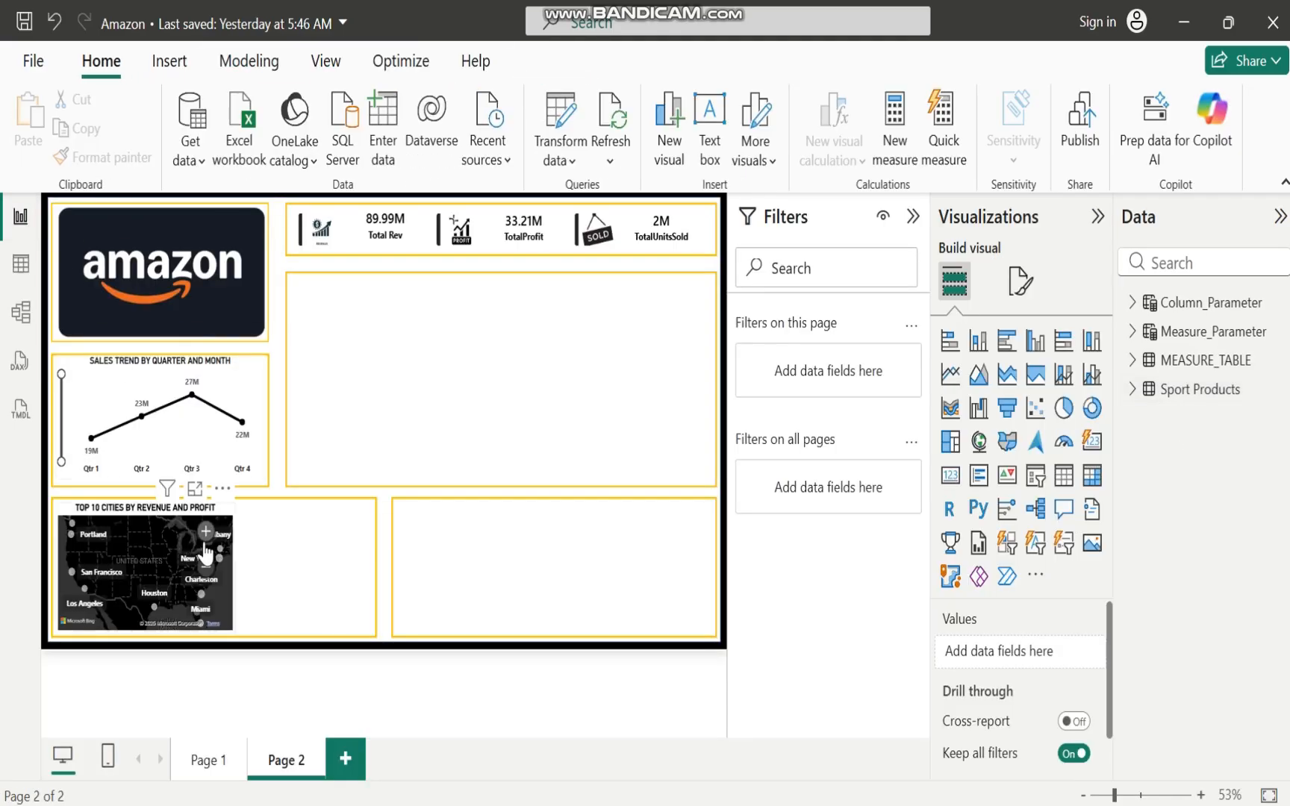
{"action": "left_click", "coordinate": [301, 570]}
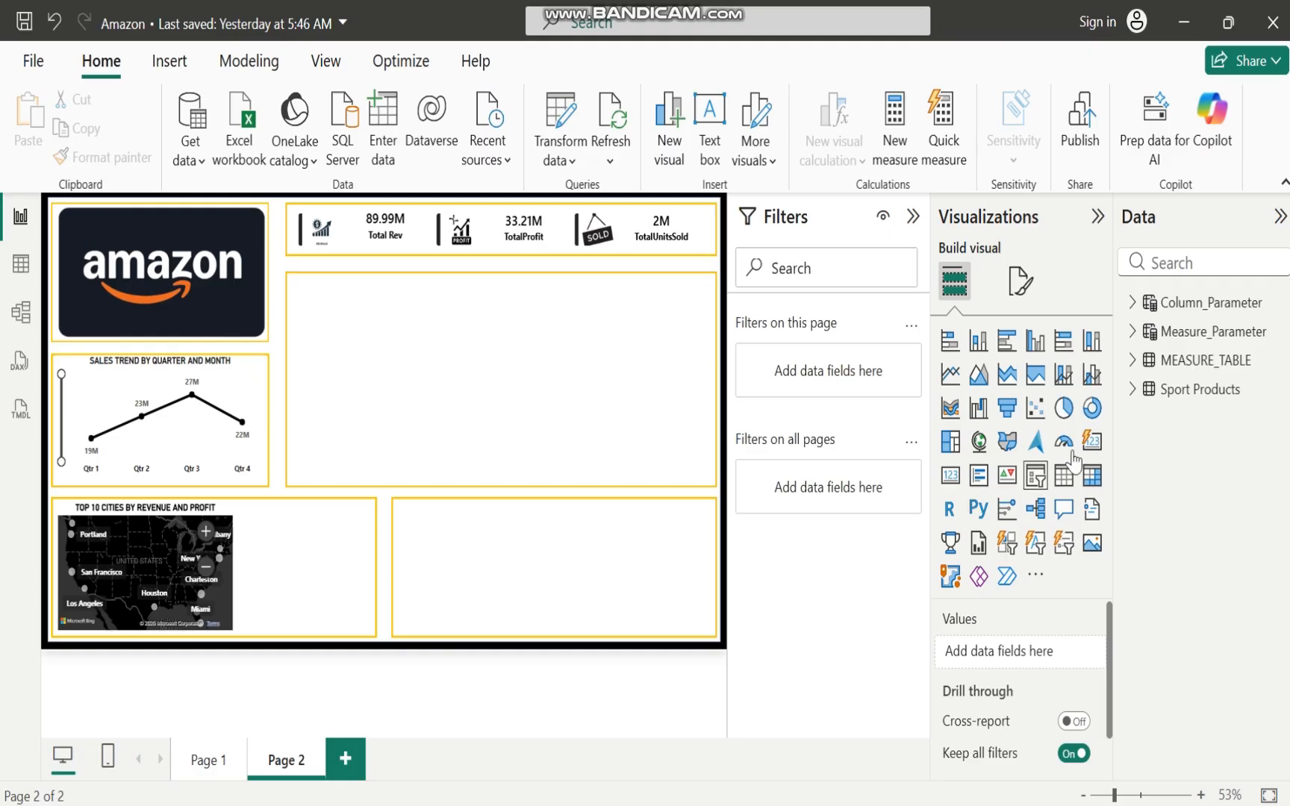
{"action": "mouse_move", "coordinate": [783, 805]}
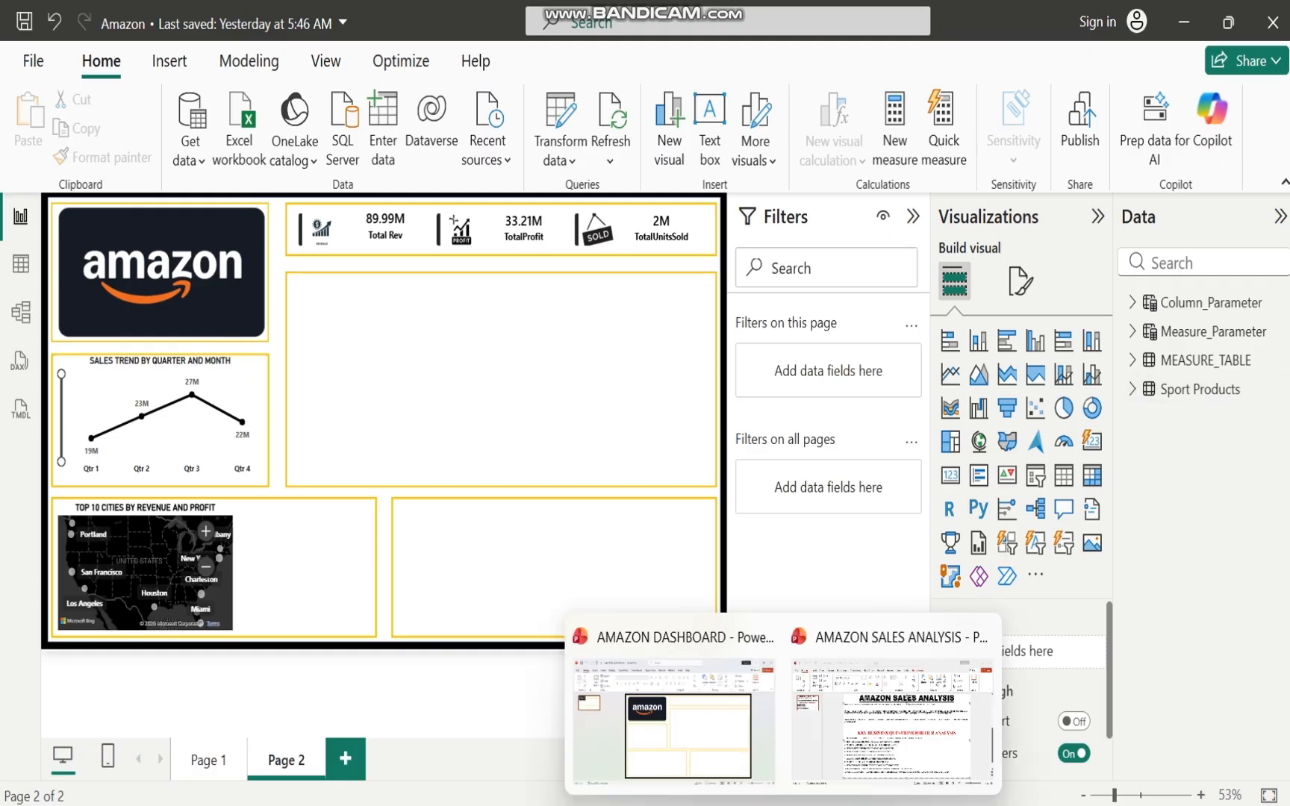
{"action": "left_click", "coordinate": [883, 756]}
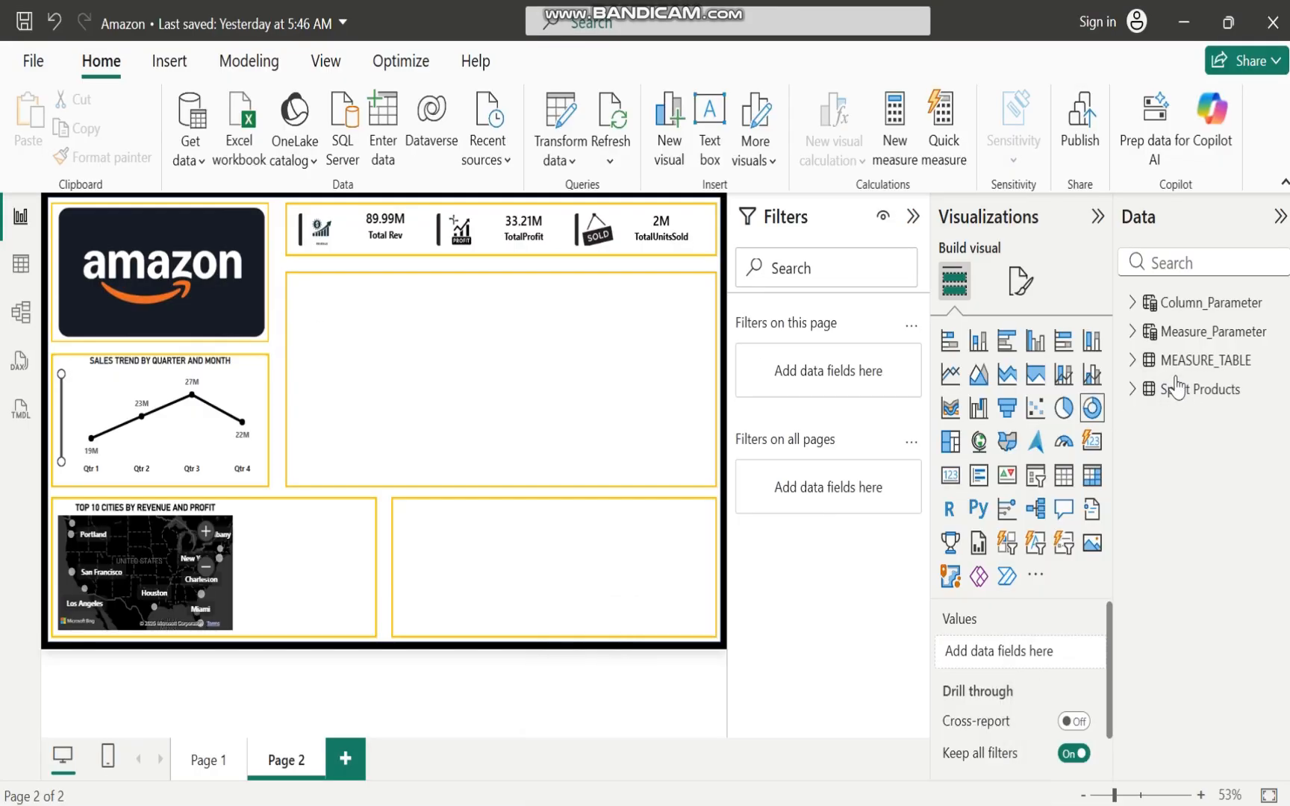
Create a table visual with the Product field from Sport Products and the Total Rev measure from MEASURE_TABLE
{"action": "left_click", "coordinate": [1133, 391]}
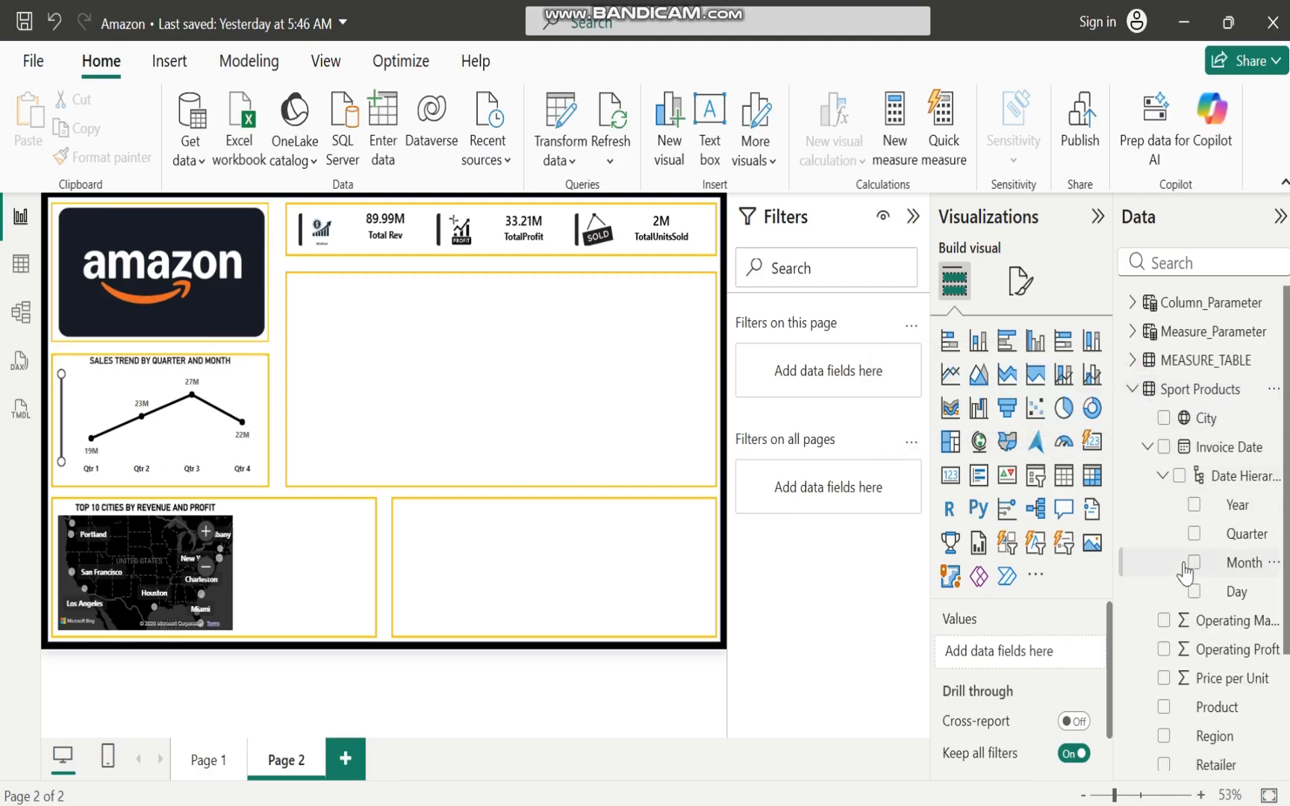
{"action": "left_click", "coordinate": [1163, 707]}
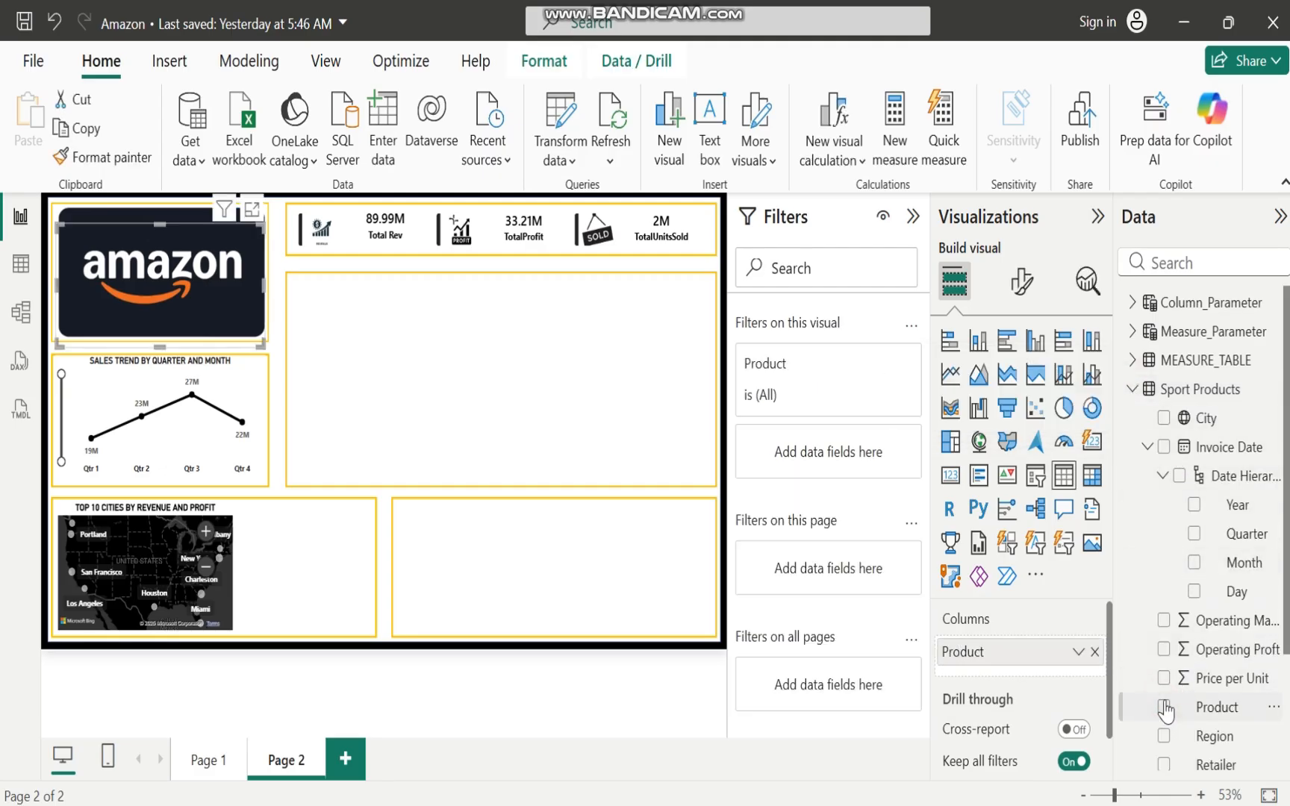
{"action": "left_click", "coordinate": [1132, 389]}
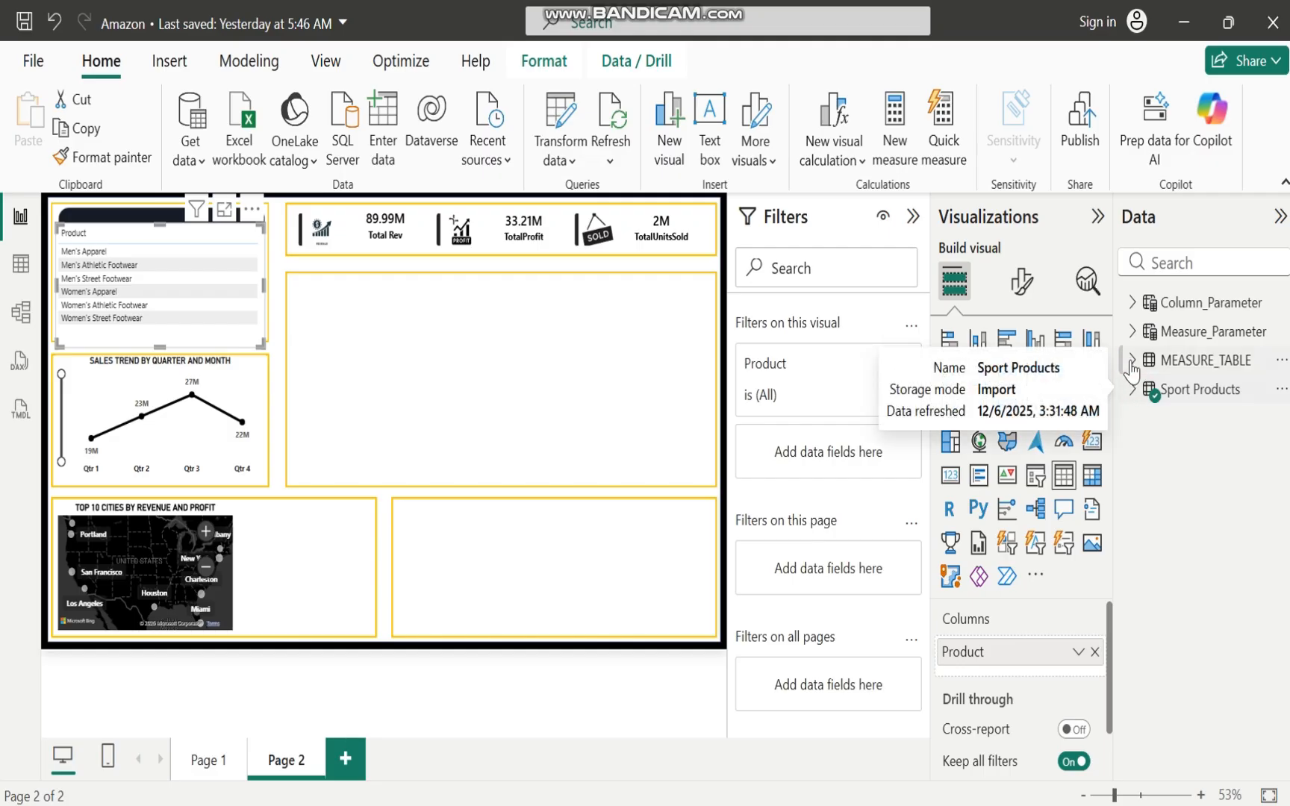
{"action": "left_click", "coordinate": [1133, 361]}
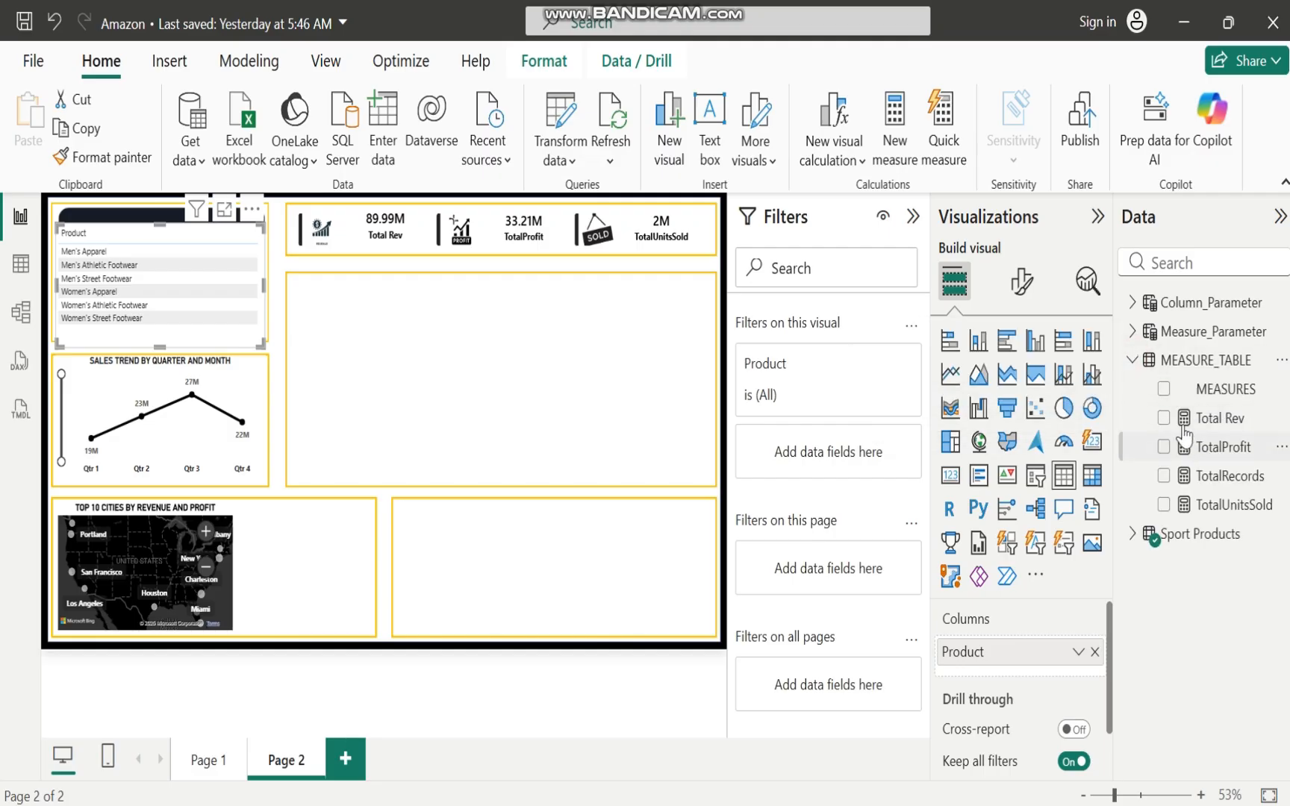
{"action": "left_click", "coordinate": [1164, 418]}
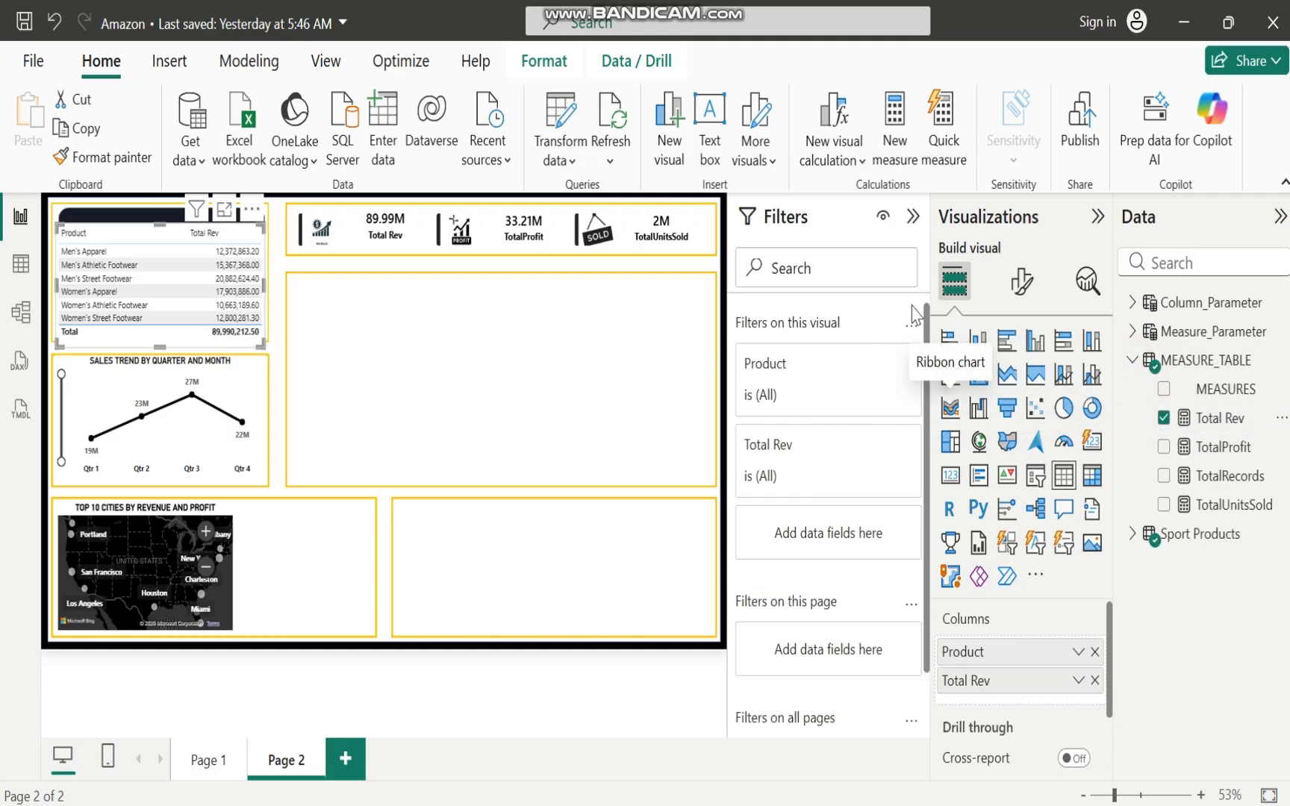
Filter the product table with a Top N filter showing the top 3 products by Total Rev
{"action": "left_click", "coordinate": [868, 365]}
{"action": "left_click", "coordinate": [904, 466]}
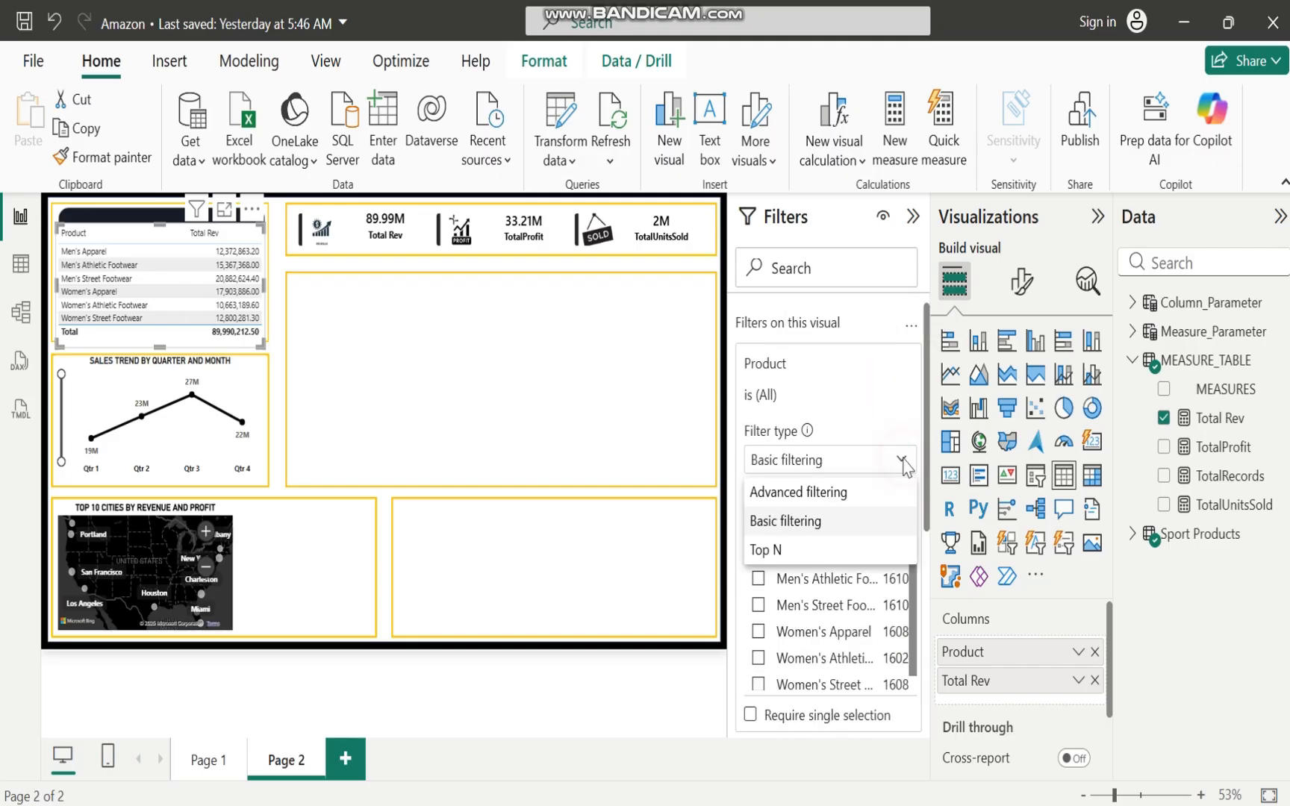
{"action": "left_click", "coordinate": [769, 551]}
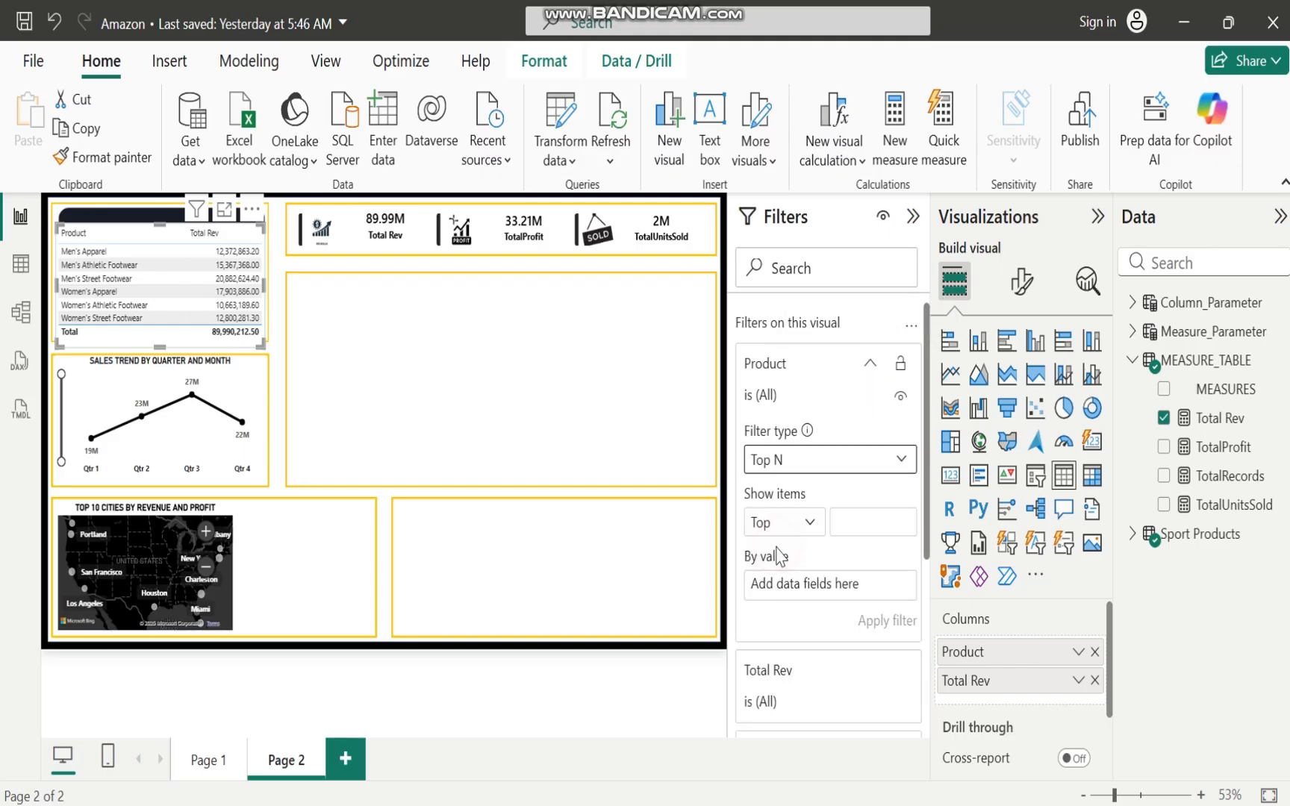
{"action": "left_click", "coordinate": [862, 527]}
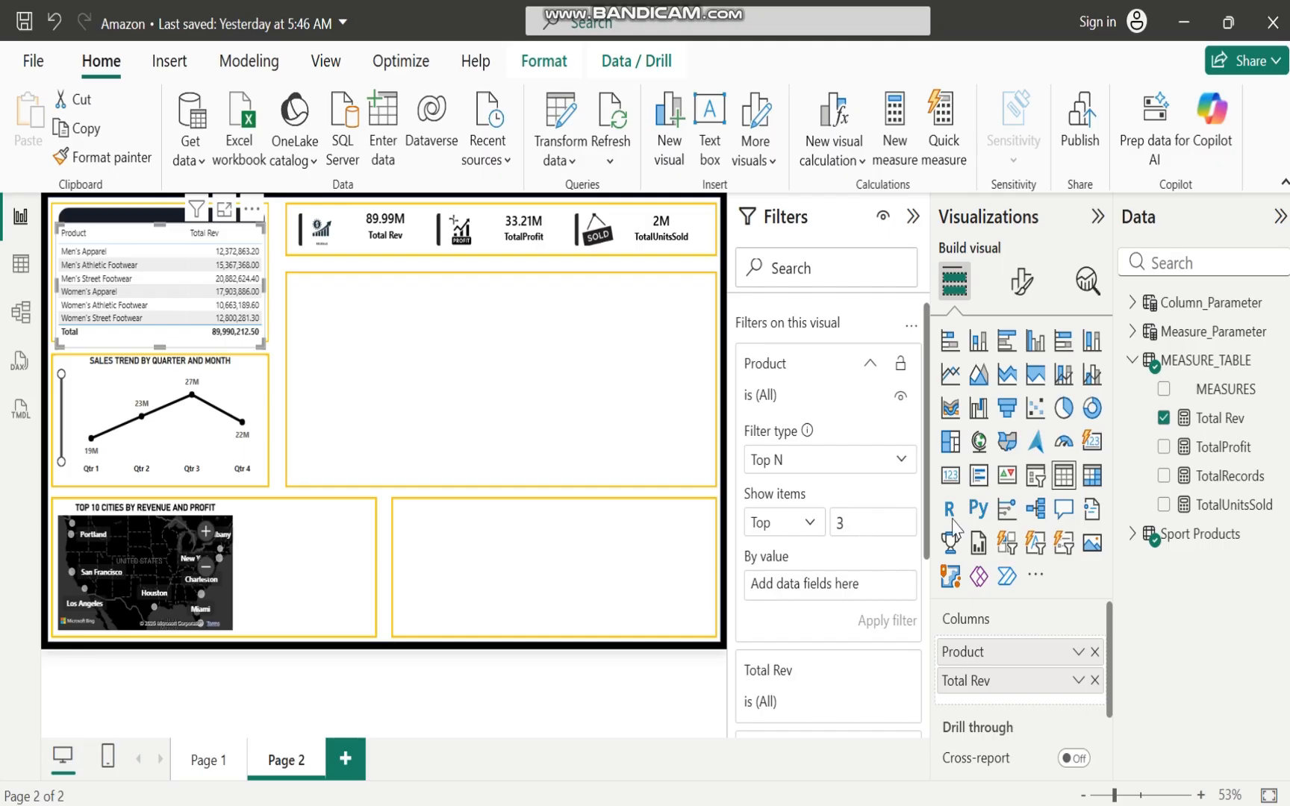
{"action": "left_click_drag", "start_coordinate": [1214, 418], "coordinate": [848, 591]}
{"action": "left_click", "coordinate": [875, 617]}
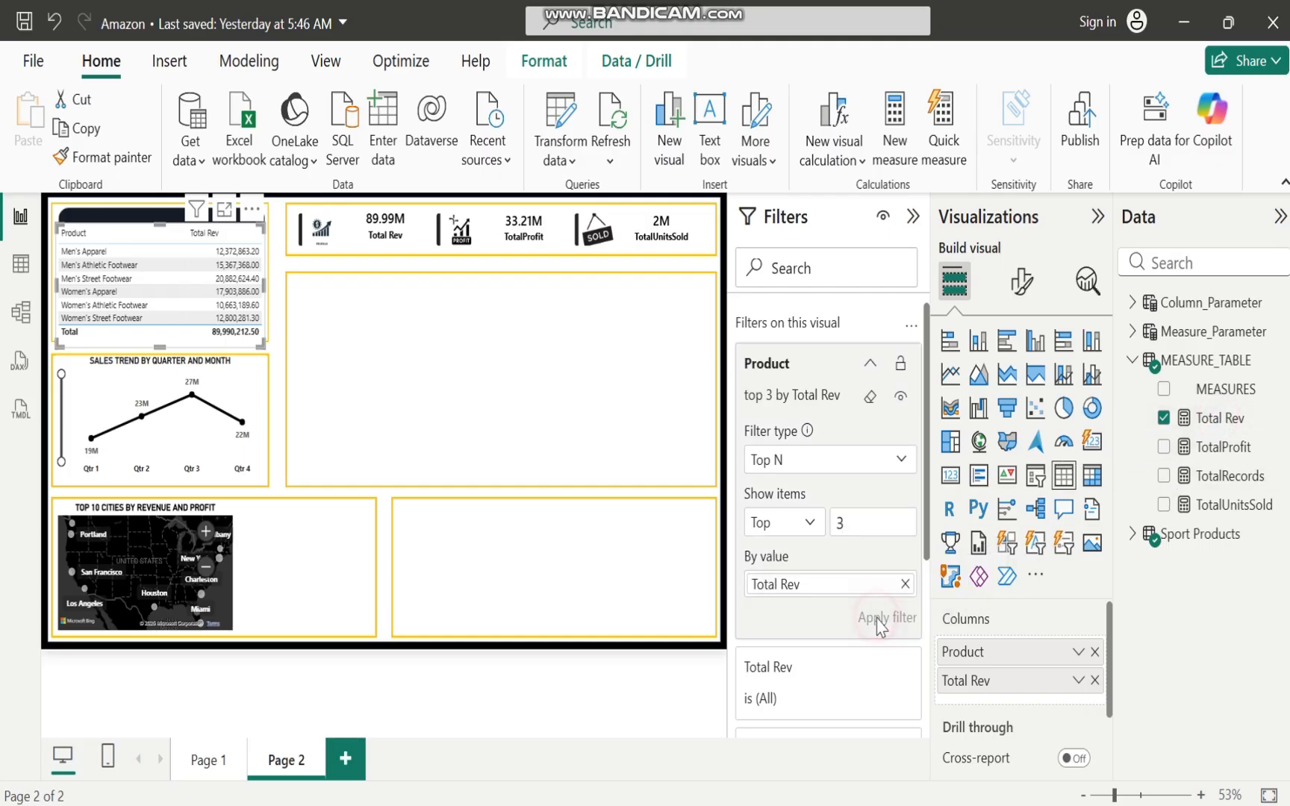
Convert the filtered product table to a donut chart and fit it into the space beside the city map
{"action": "left_click_drag", "start_coordinate": [170, 333], "coordinate": [474, 424]}
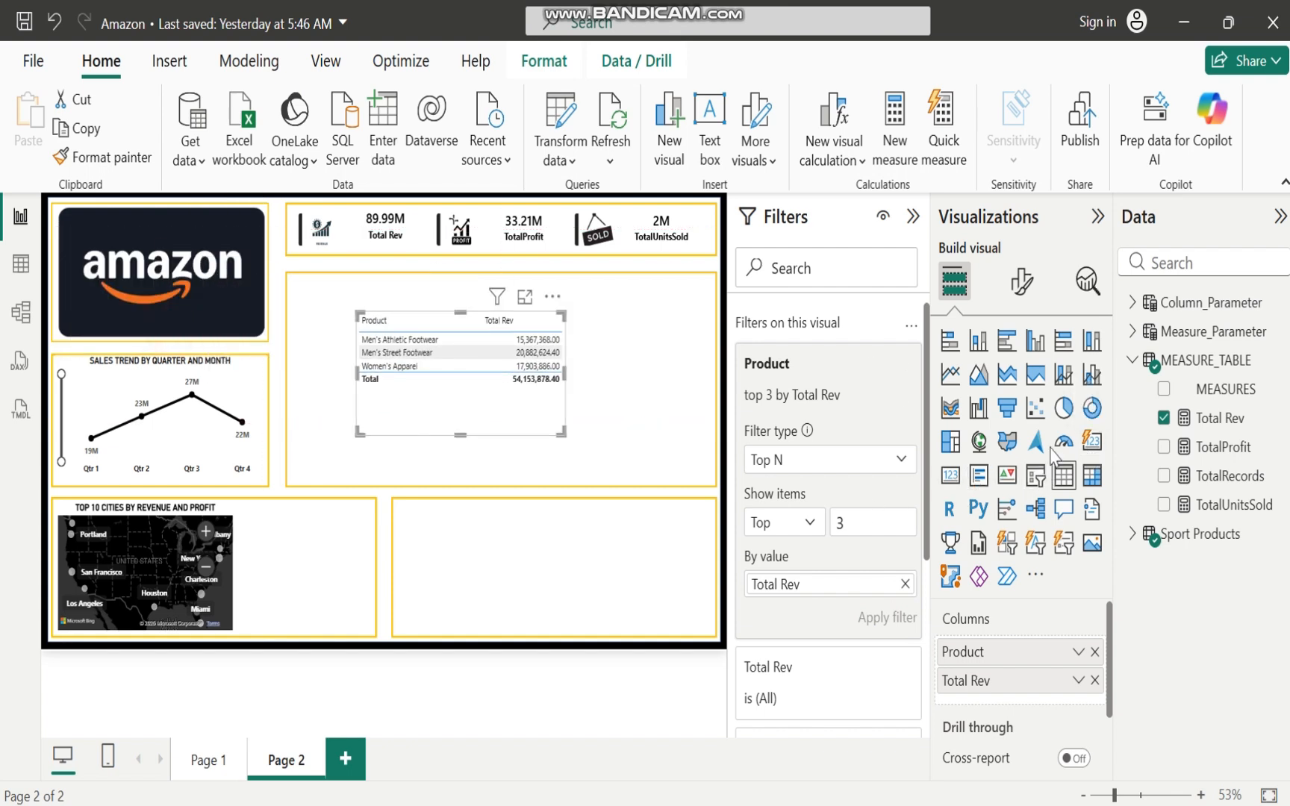
{"action": "left_click", "coordinate": [1095, 409]}
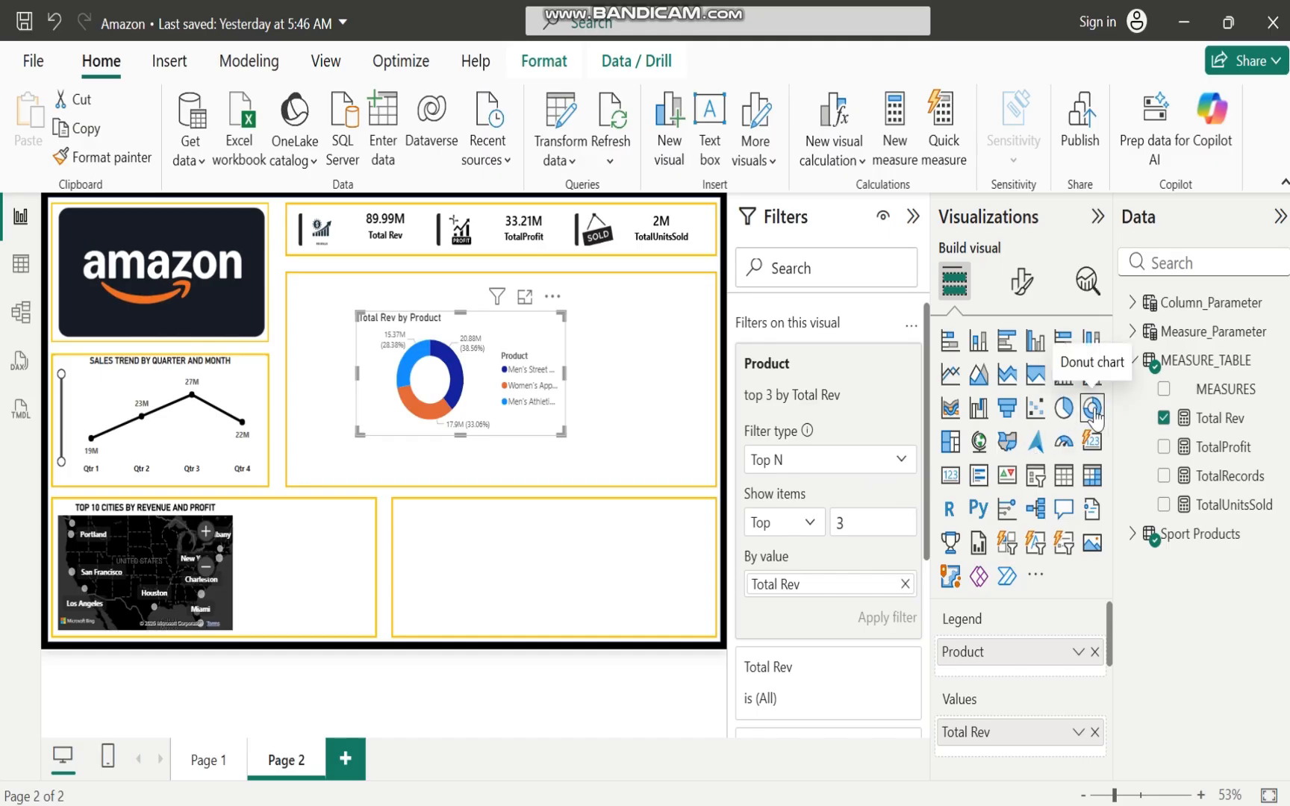
{"action": "left_click_drag", "start_coordinate": [520, 343], "coordinate": [377, 593]}
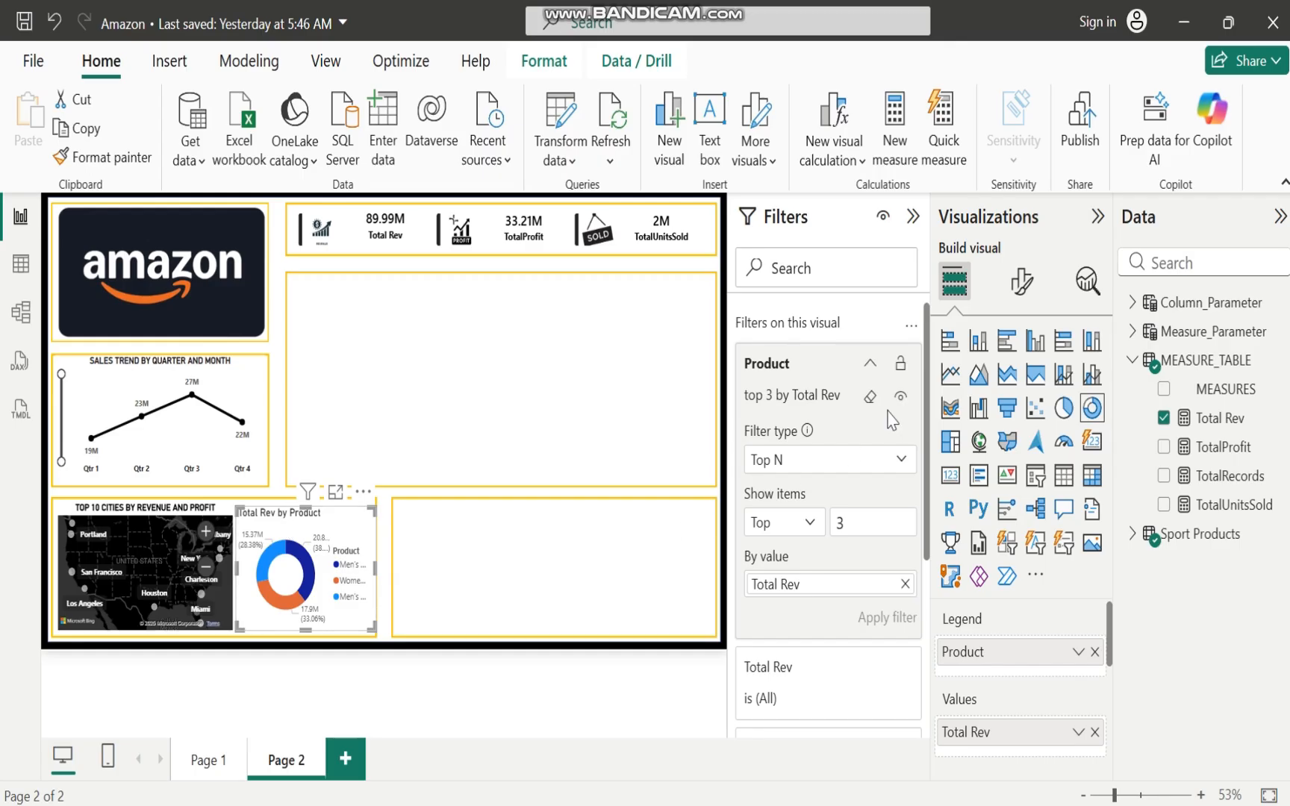
Turn off the donut chart's legend and color the Men's Street Footwear slice black
{"action": "left_click", "coordinate": [1019, 288]}
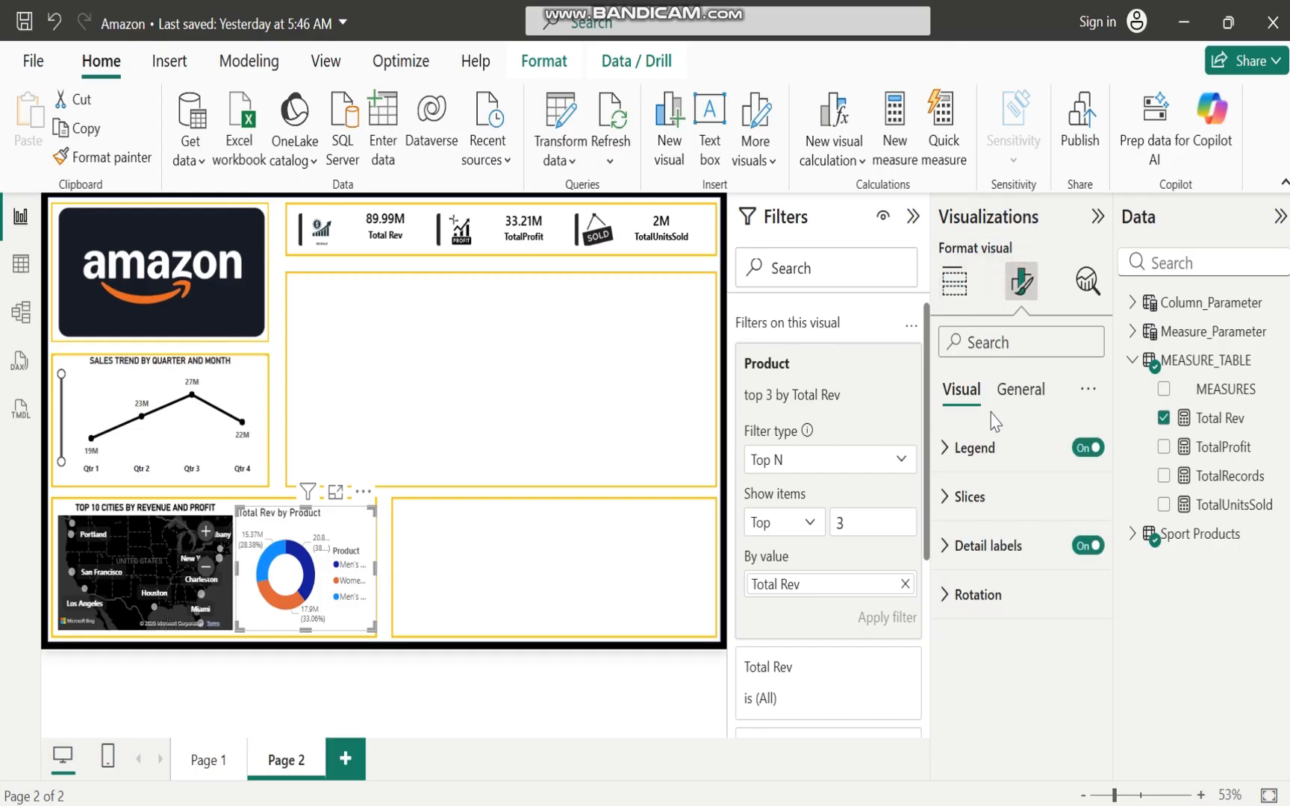
{"action": "left_click", "coordinate": [1083, 451]}
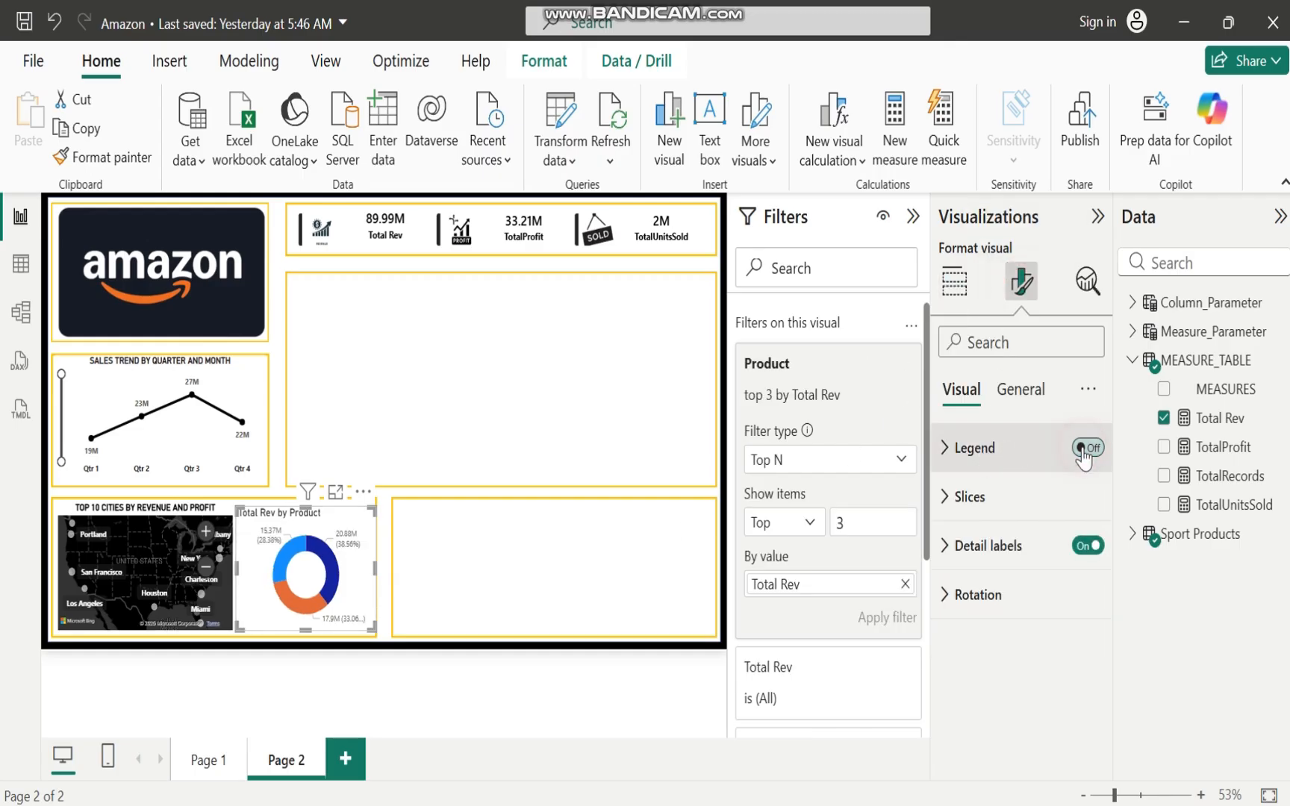
{"action": "left_click", "coordinate": [947, 496]}
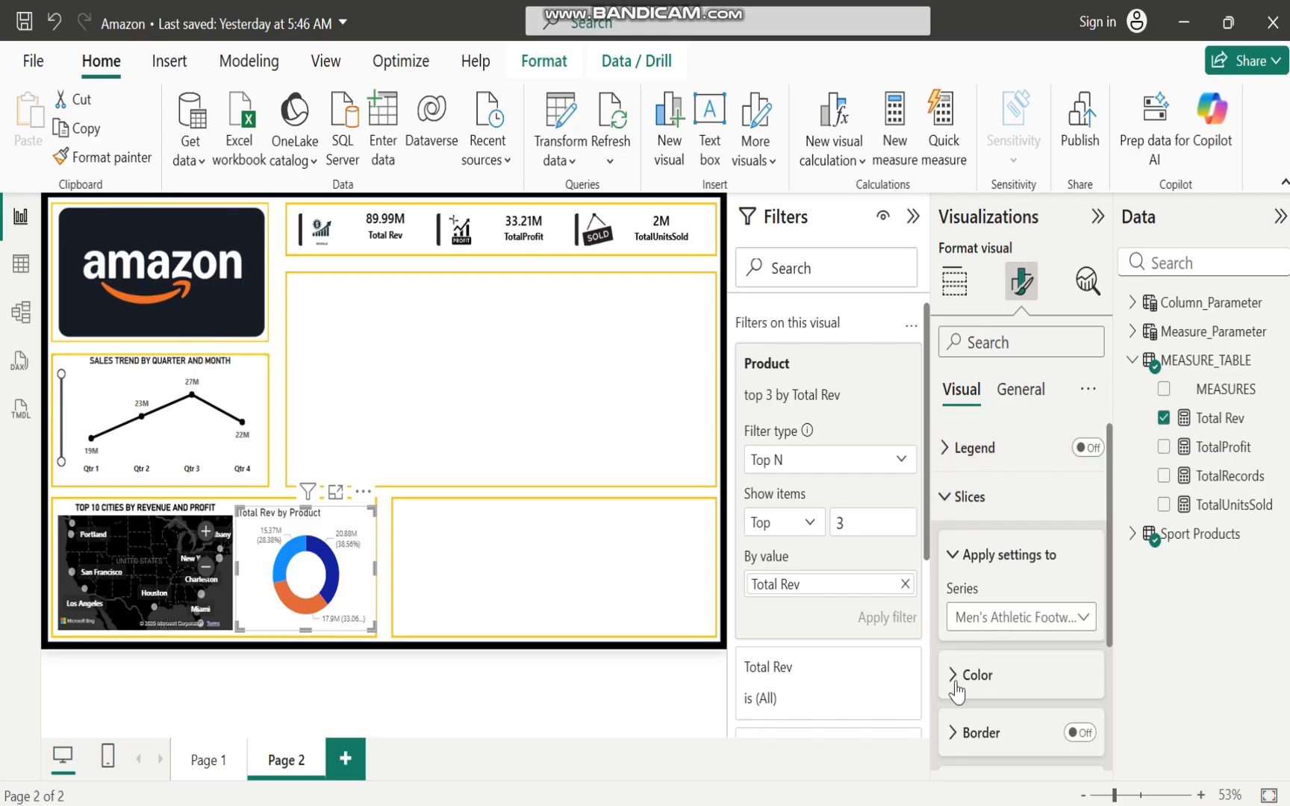
{"action": "left_click", "coordinate": [1083, 618]}
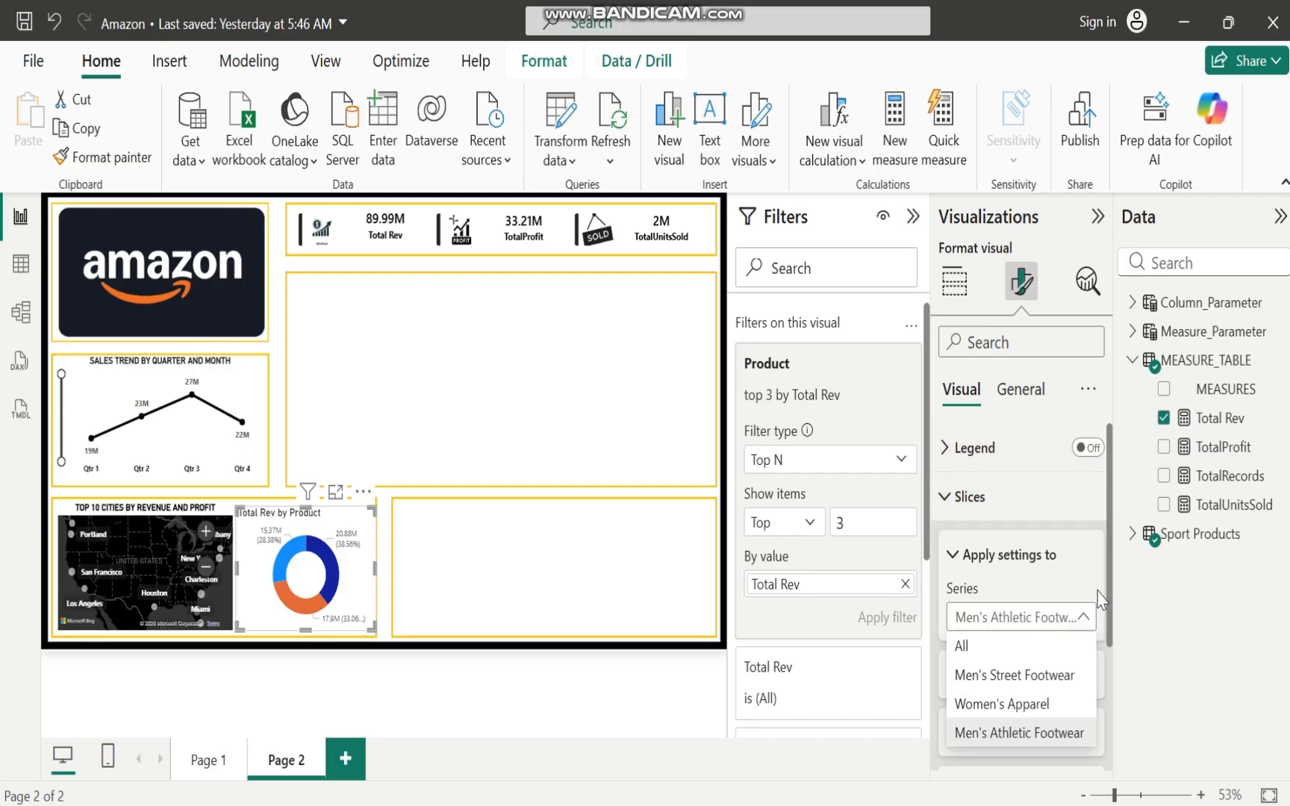
{"action": "left_click", "coordinate": [1110, 567]}
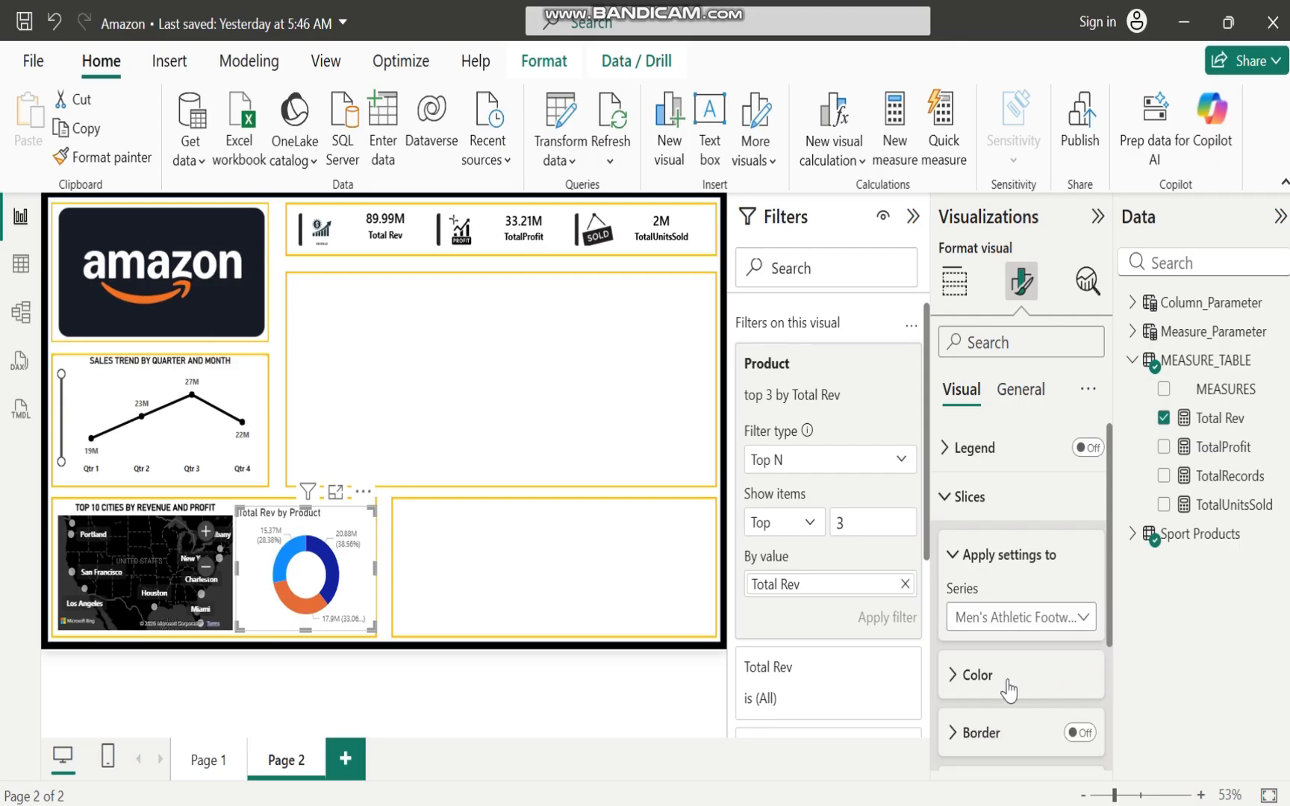
{"action": "left_click", "coordinate": [1079, 619]}
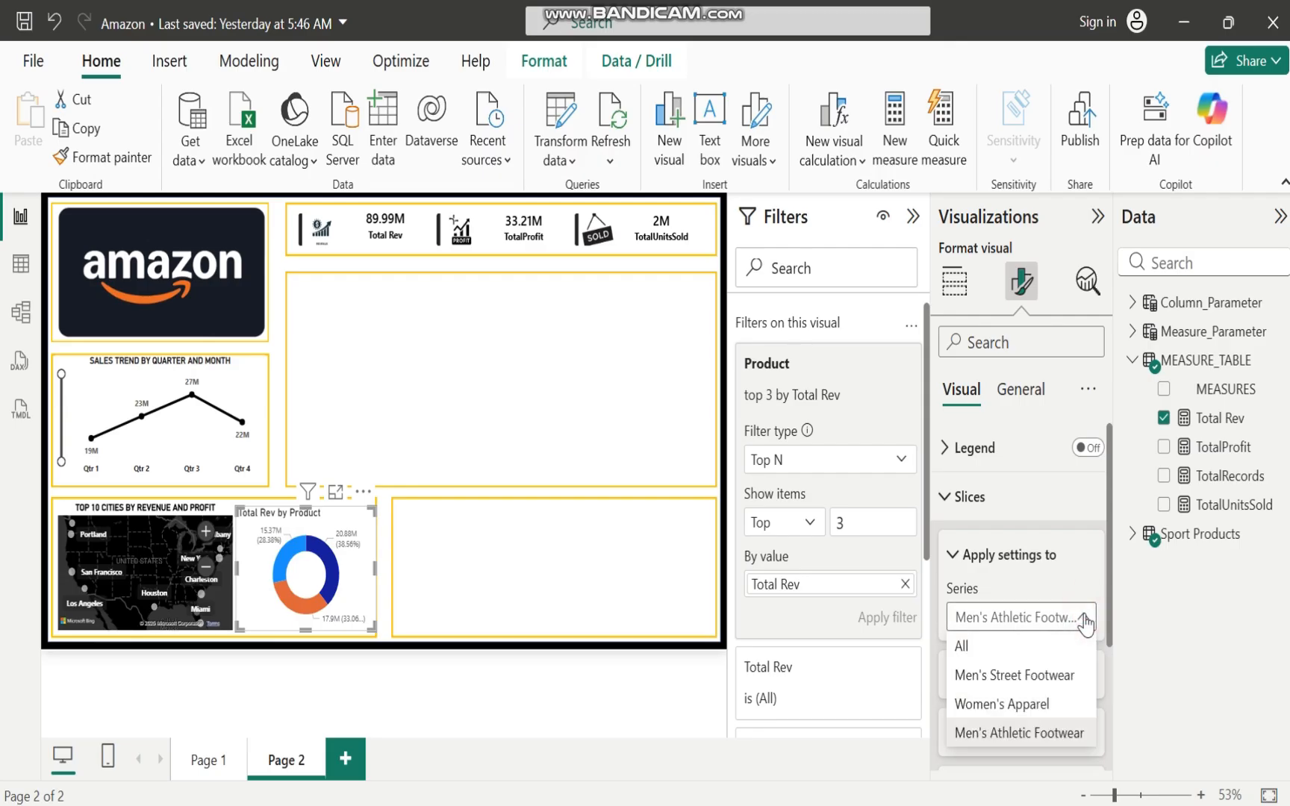
{"action": "left_click", "coordinate": [982, 679]}
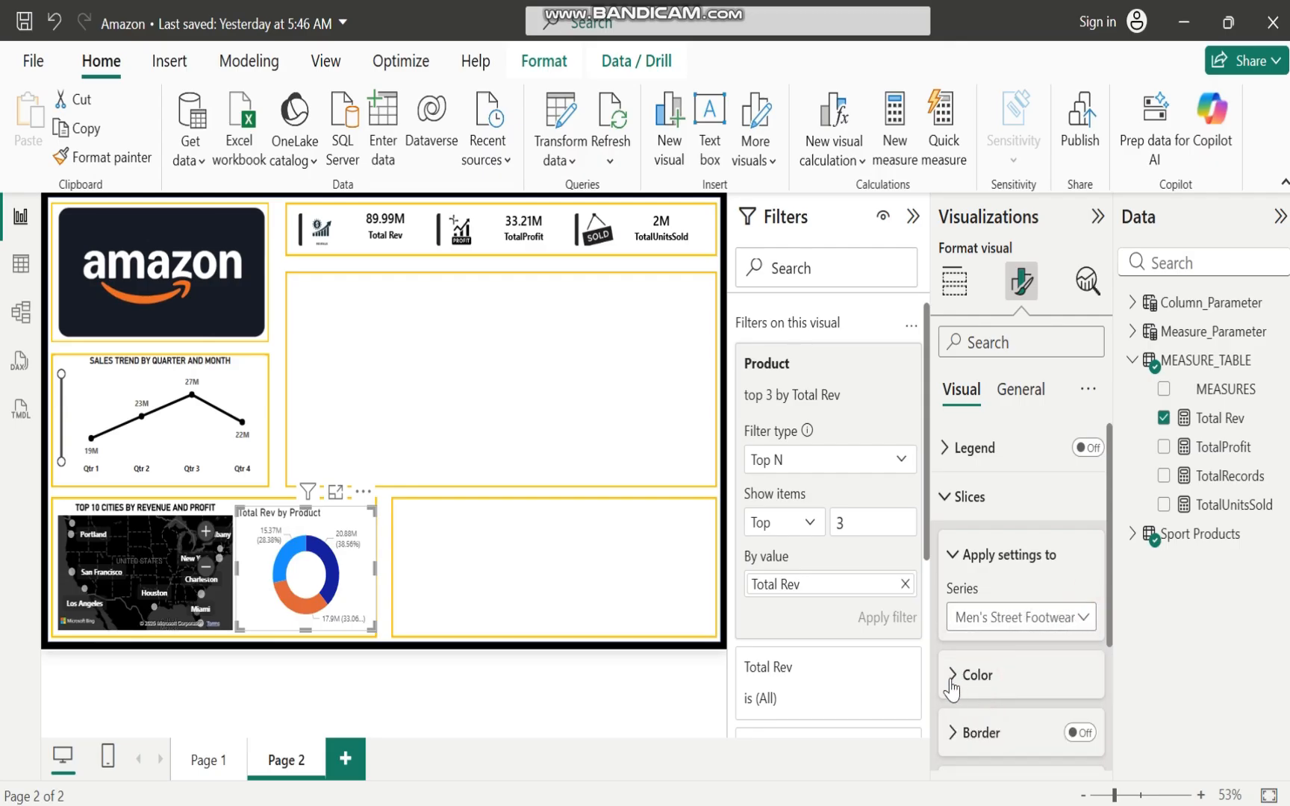
{"action": "left_click", "coordinate": [951, 682]}
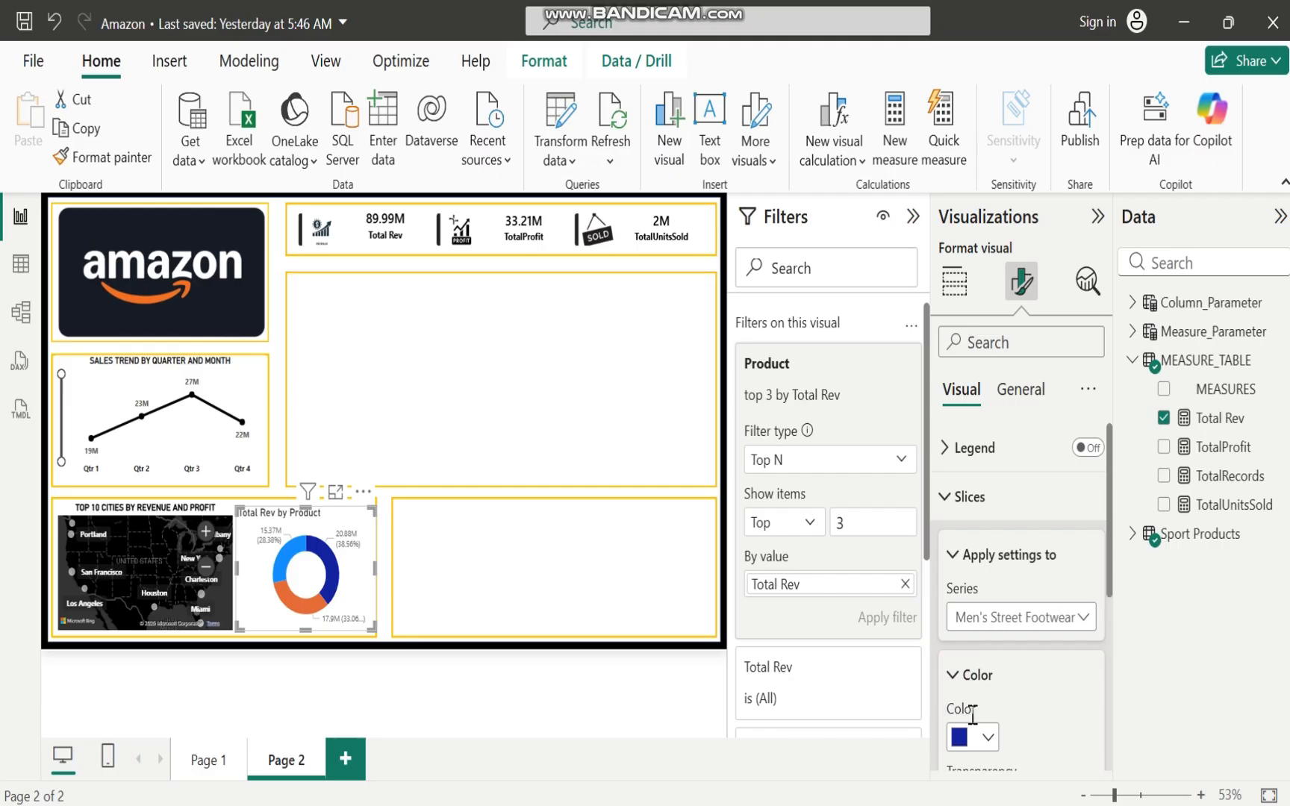
{"action": "left_click", "coordinate": [990, 740]}
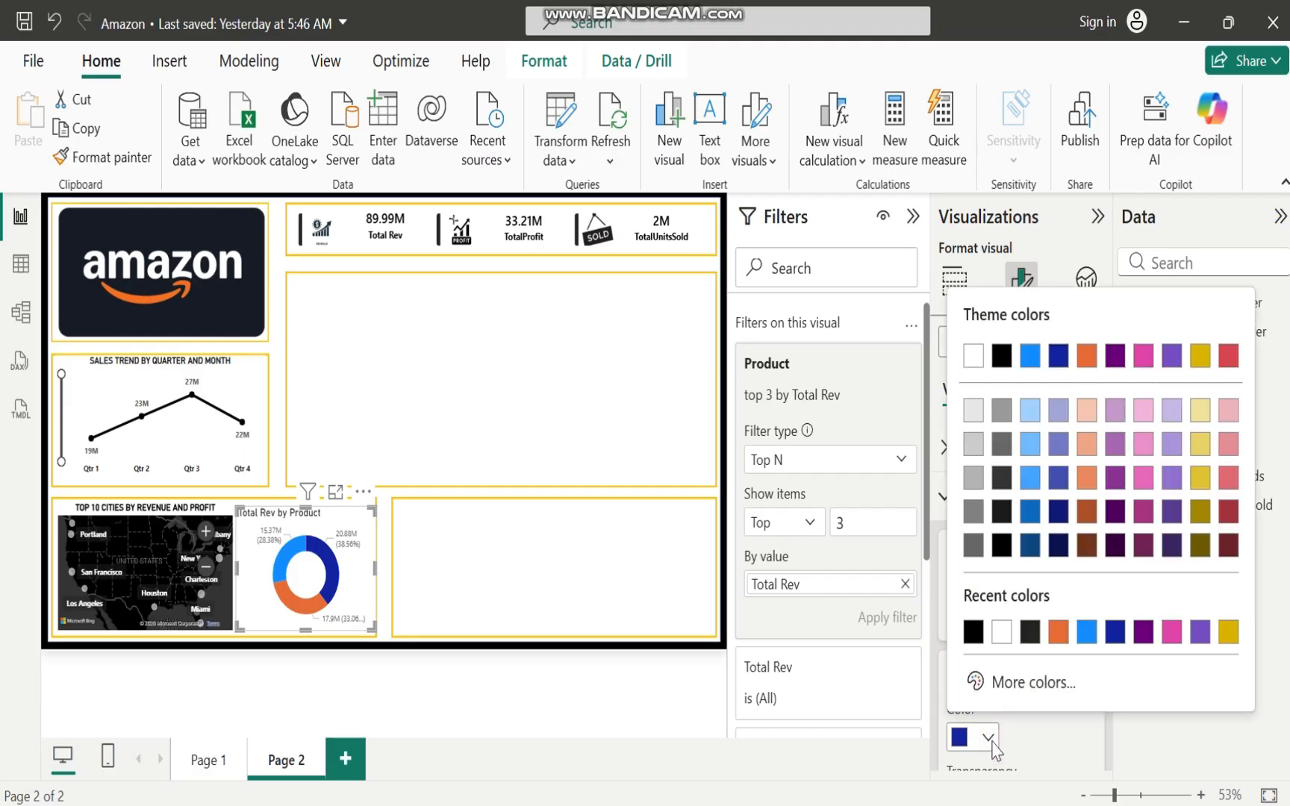
{"action": "left_click", "coordinate": [974, 634]}
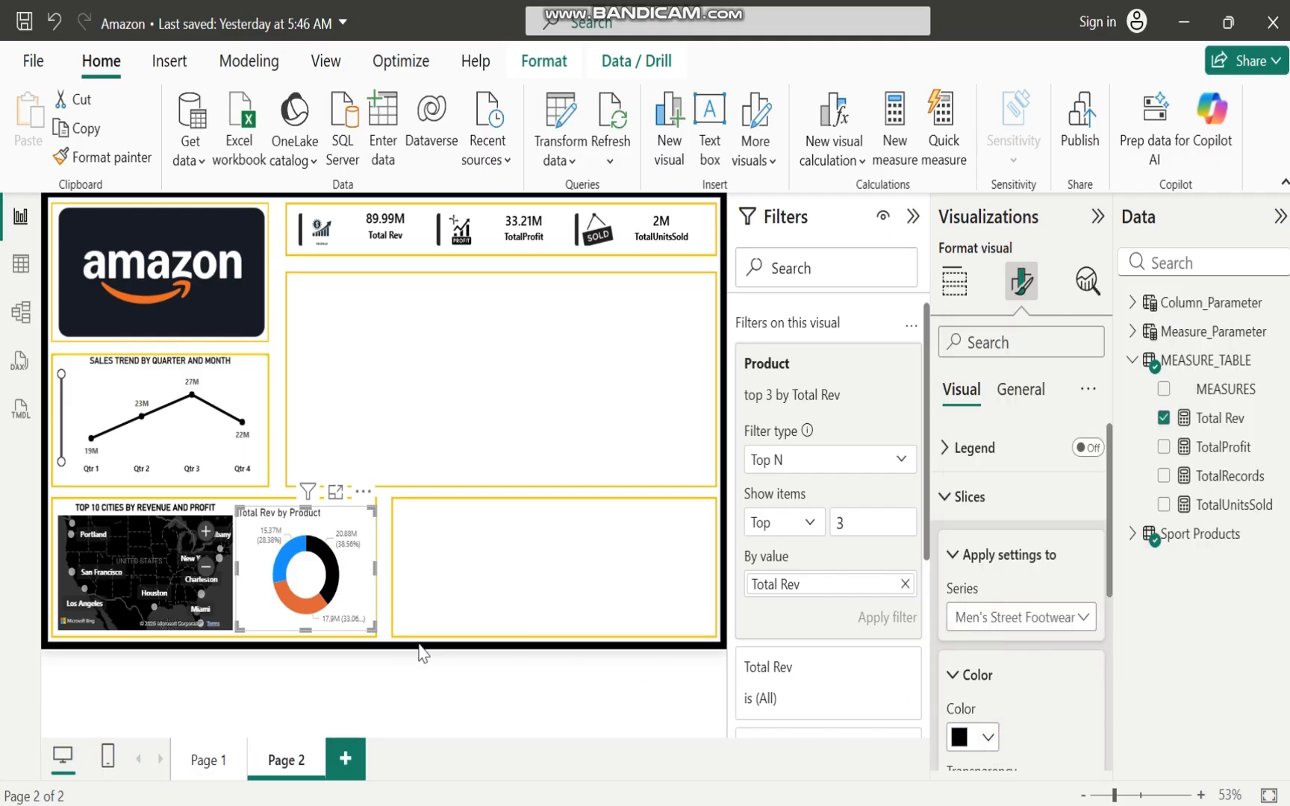
Color the donut chart's Women's Apparel slice dark gray and its Men's Athletic Footwear slice orange
{"action": "left_click", "coordinate": [1083, 617]}
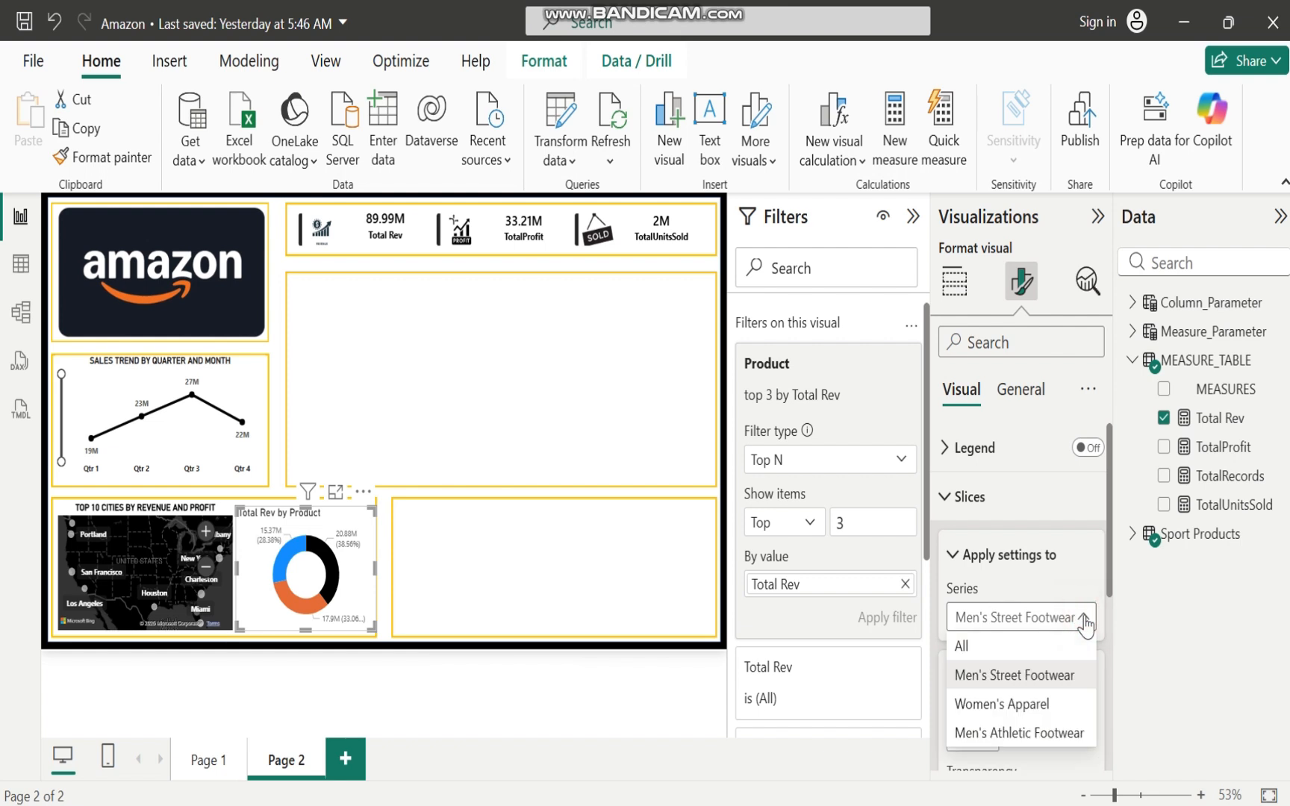
{"action": "left_click", "coordinate": [991, 706]}
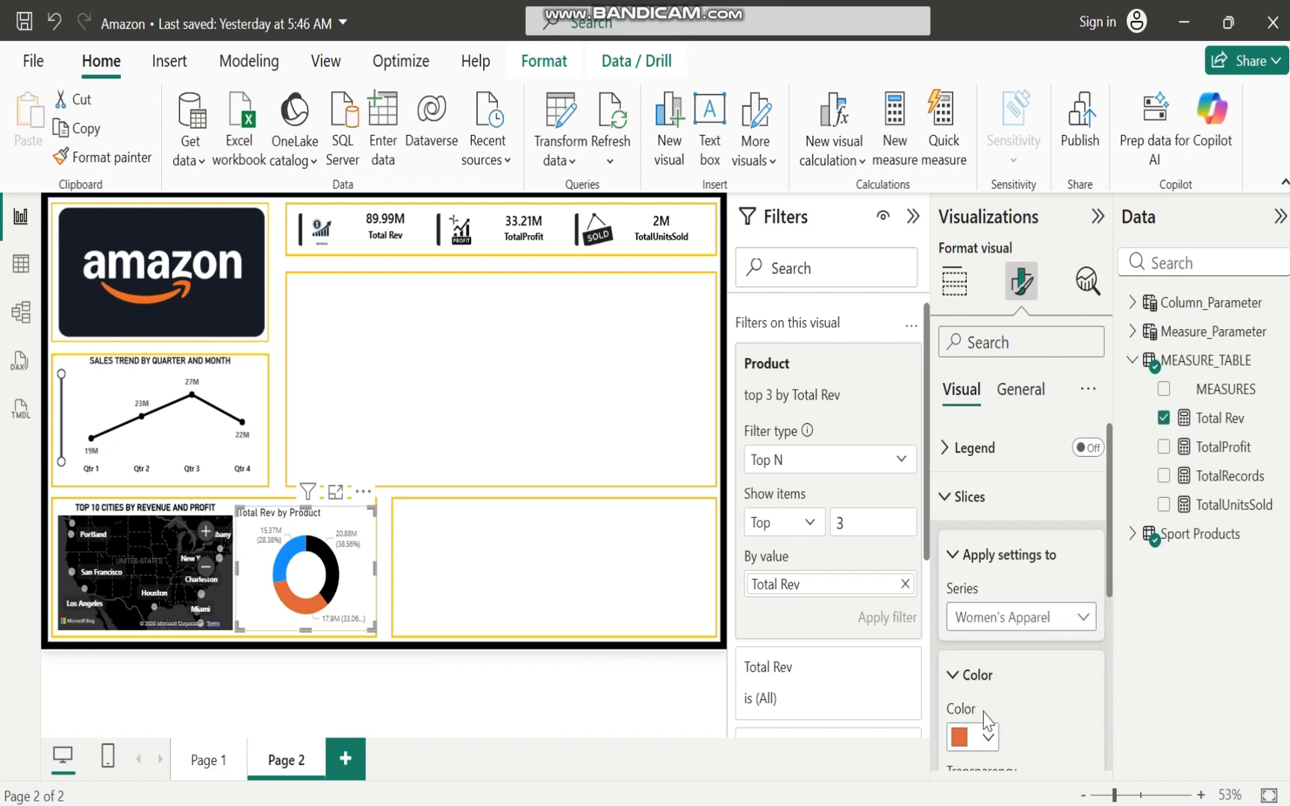
{"action": "left_click", "coordinate": [987, 739]}
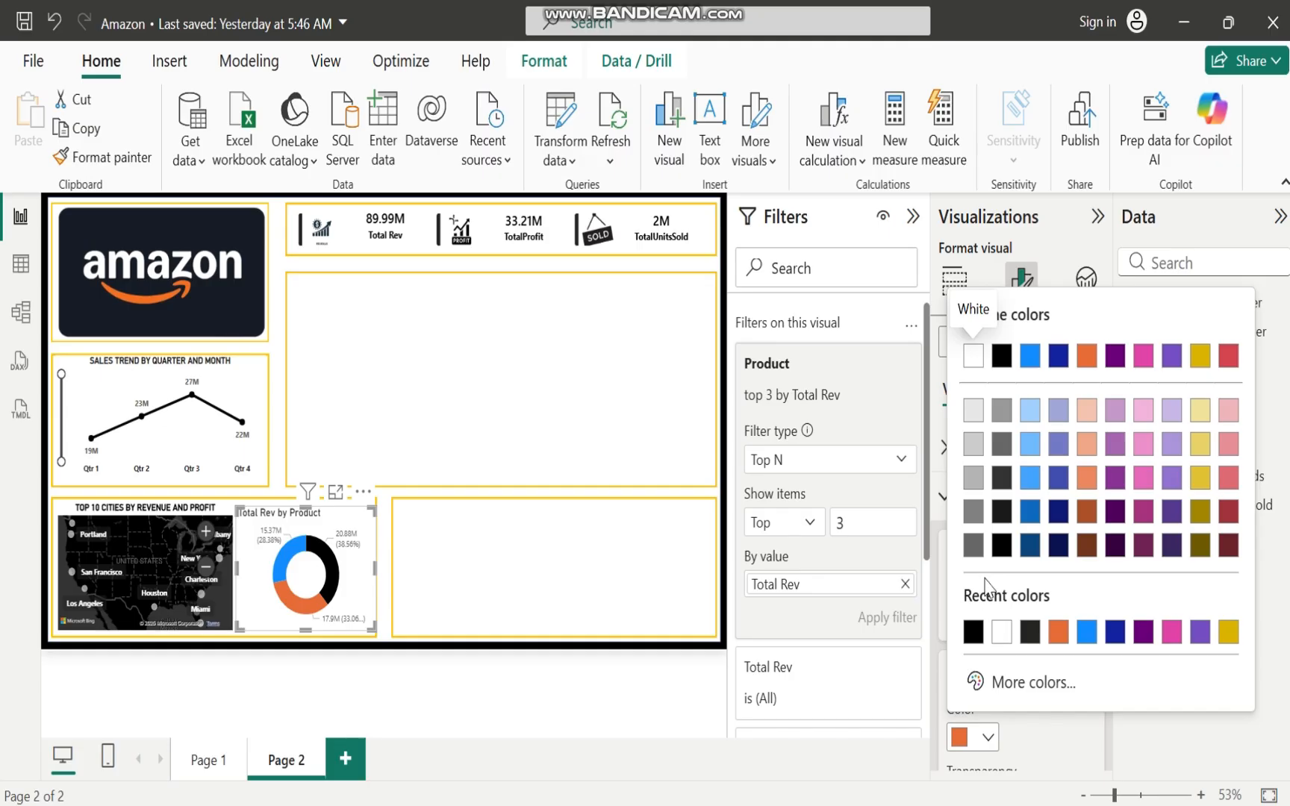
{"action": "left_click", "coordinate": [974, 545]}
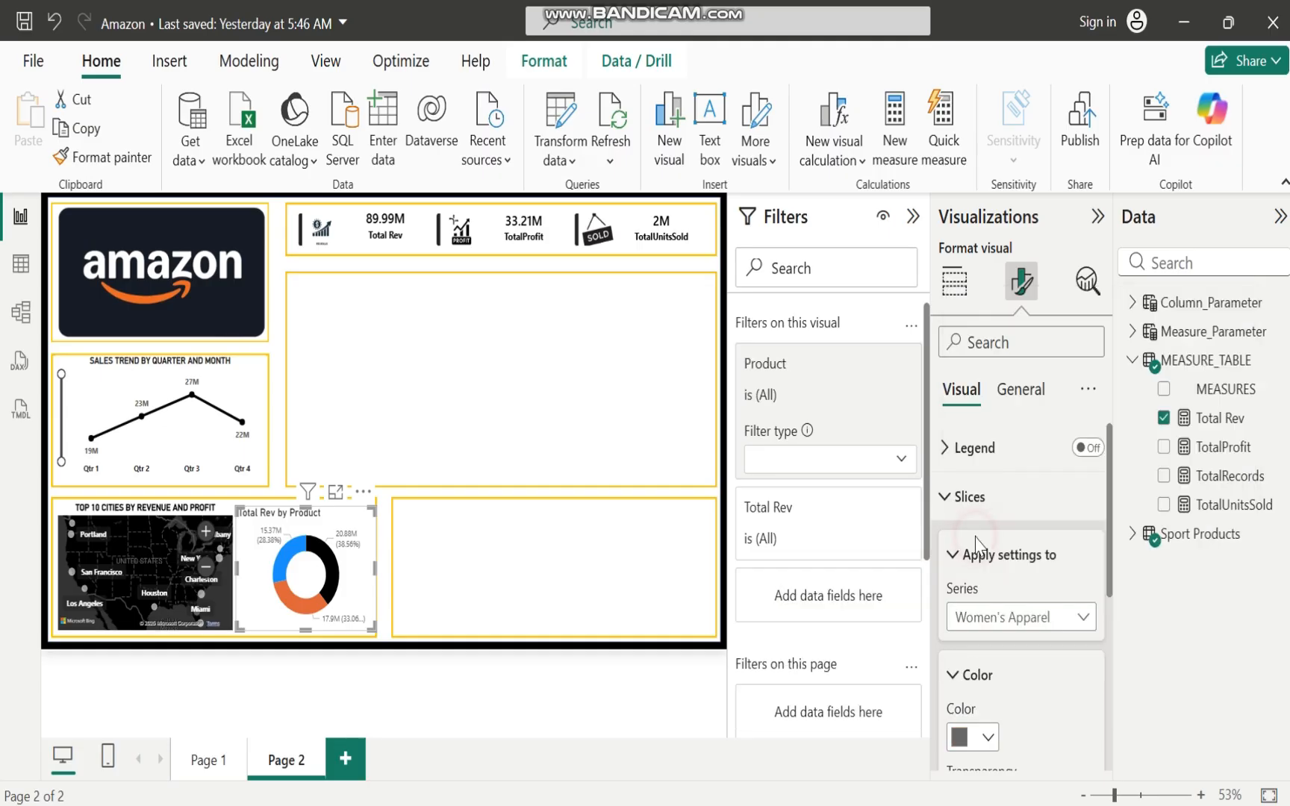
{"action": "left_click", "coordinate": [1084, 620]}
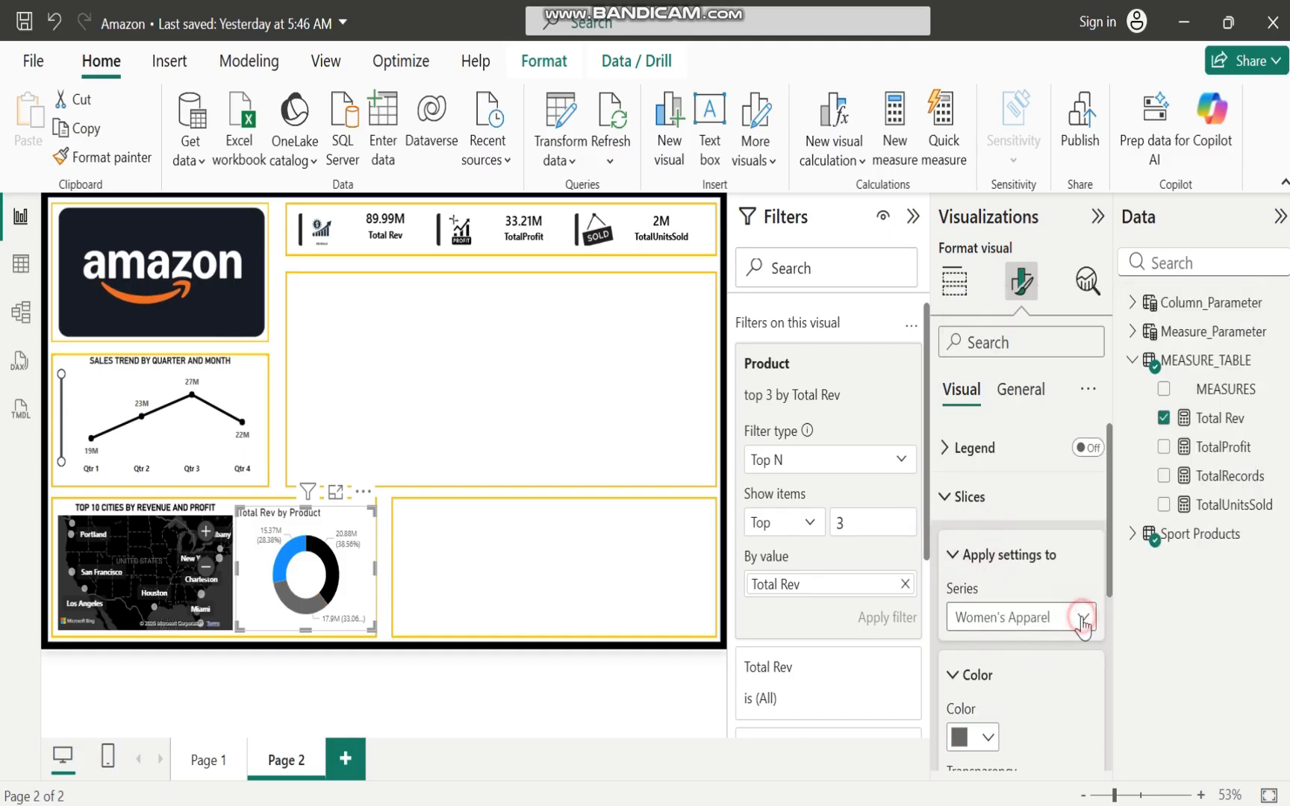
{"action": "left_click", "coordinate": [1011, 736]}
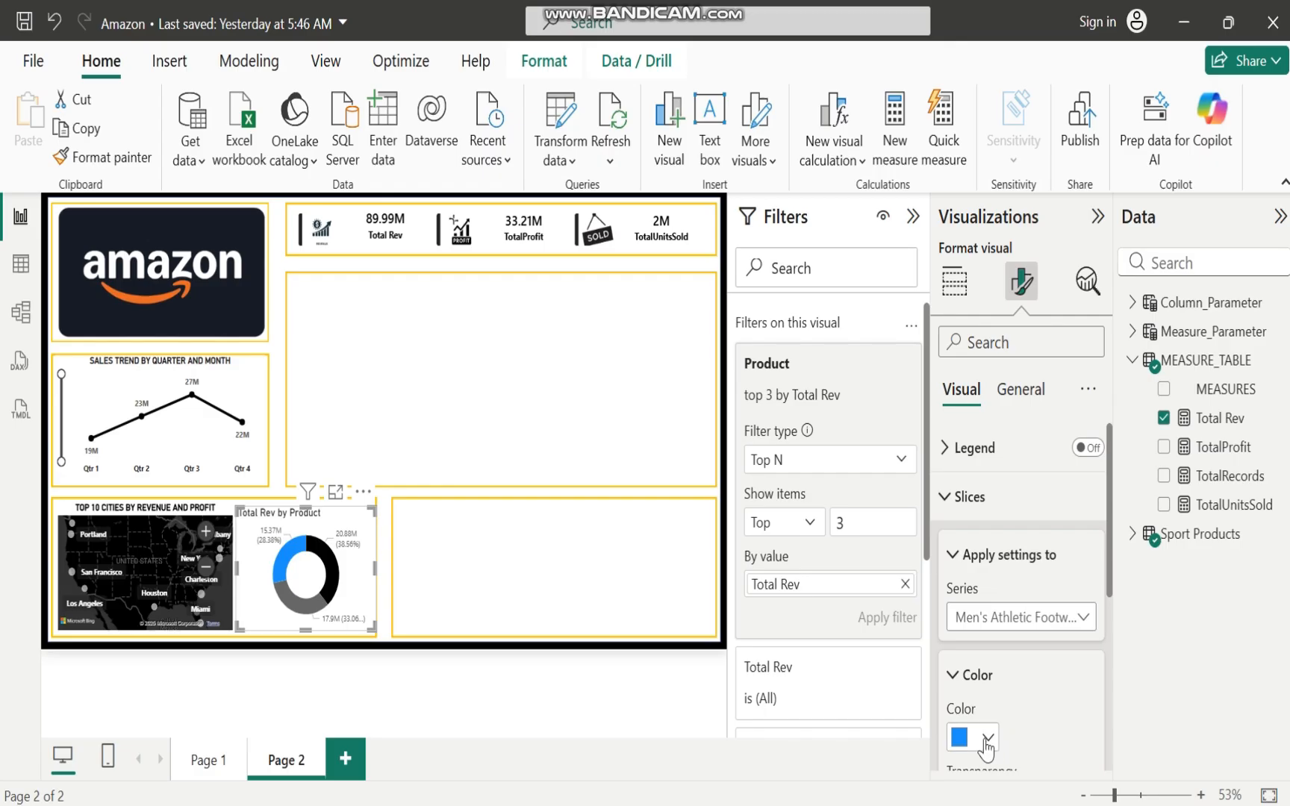
{"action": "left_click", "coordinate": [987, 738]}
{"action": "left_click", "coordinate": [1087, 634]}
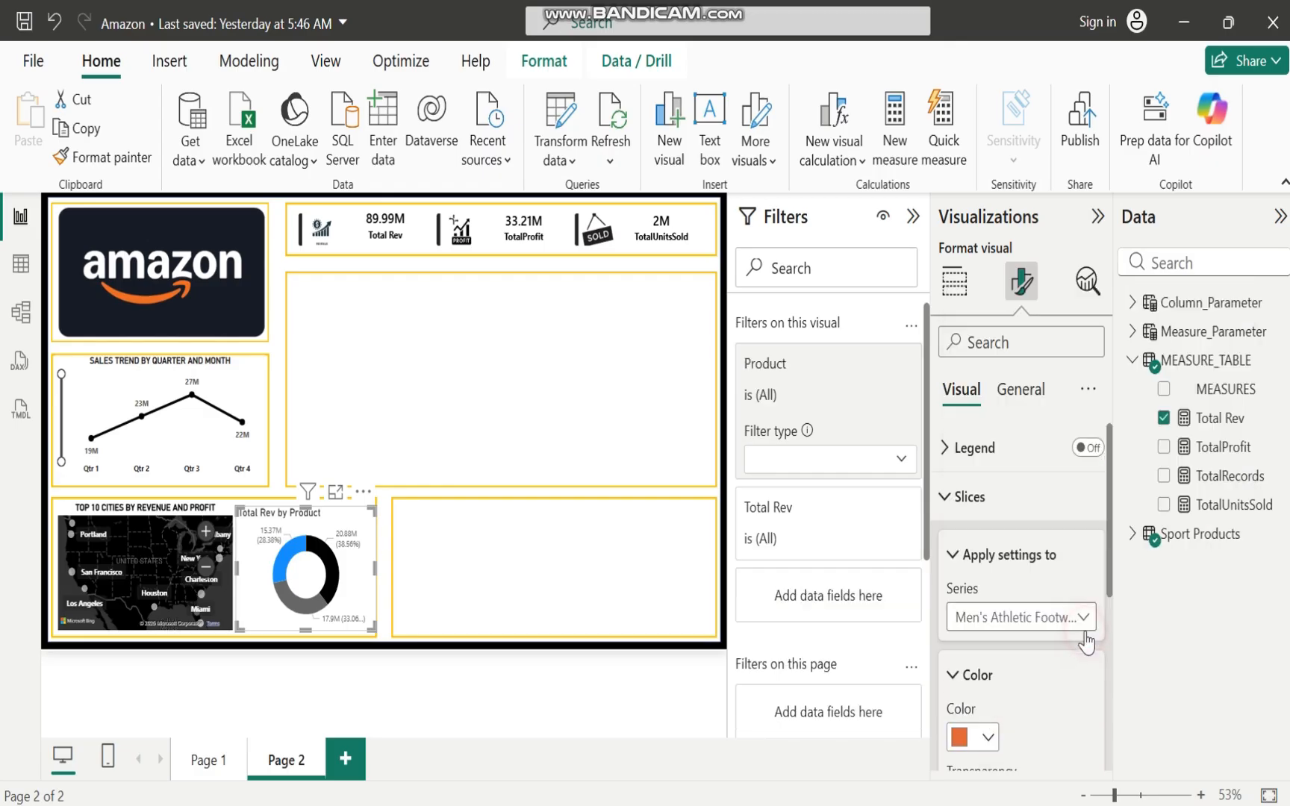
{"action": "left_click", "coordinate": [952, 501]}
Format the donut chart's detail label values as bold, 10-point black text (#000000)
{"action": "left_click", "coordinate": [948, 547]}
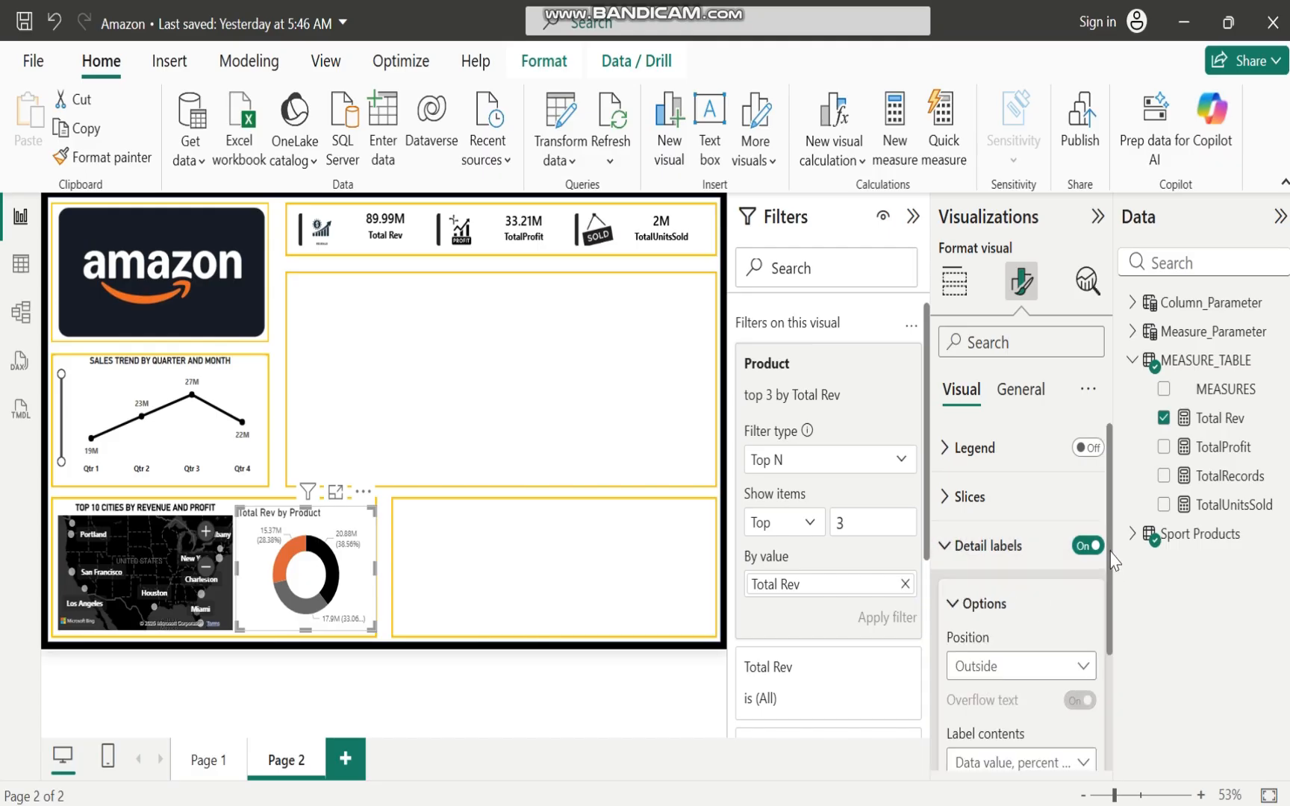
{"action": "left_click_drag", "start_coordinate": [1113, 560], "coordinate": [1114, 691]}
{"action": "left_click", "coordinate": [957, 651]}
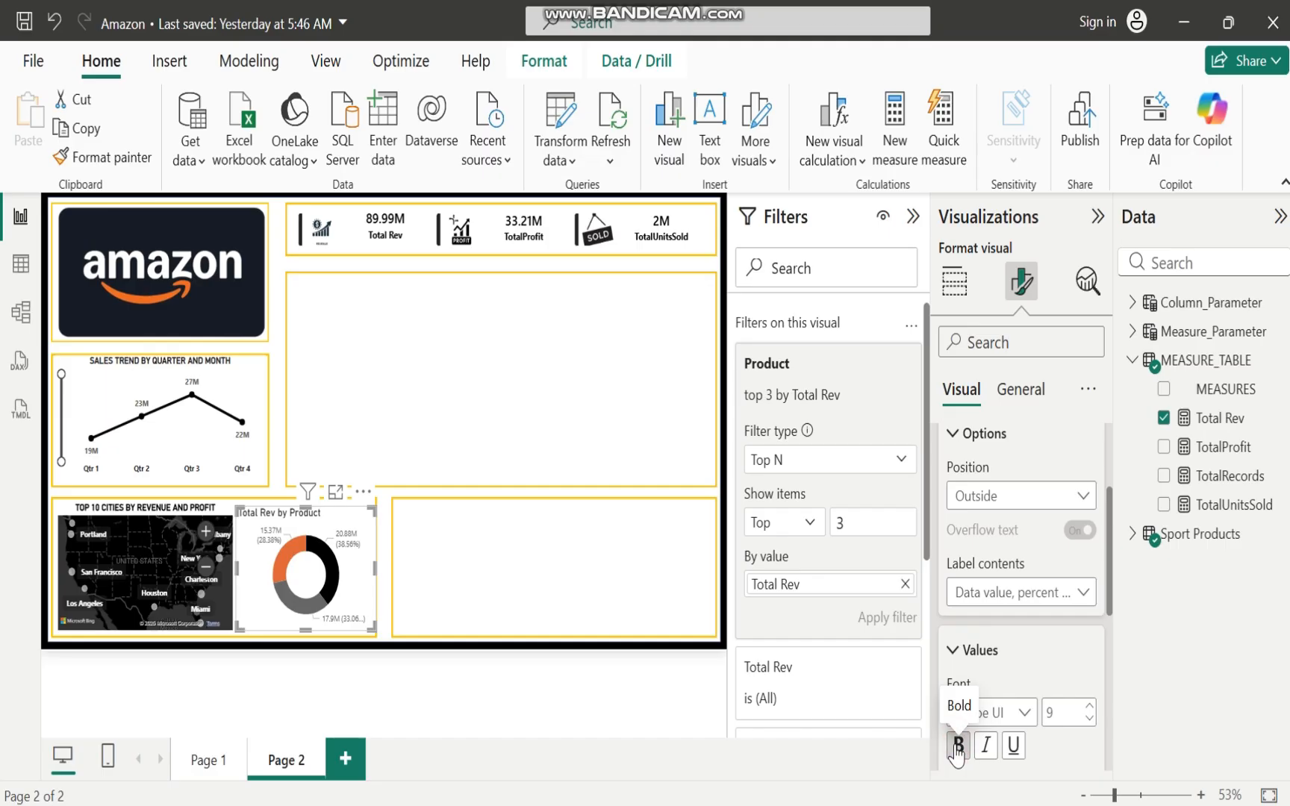
{"action": "left_click", "coordinate": [958, 747]}
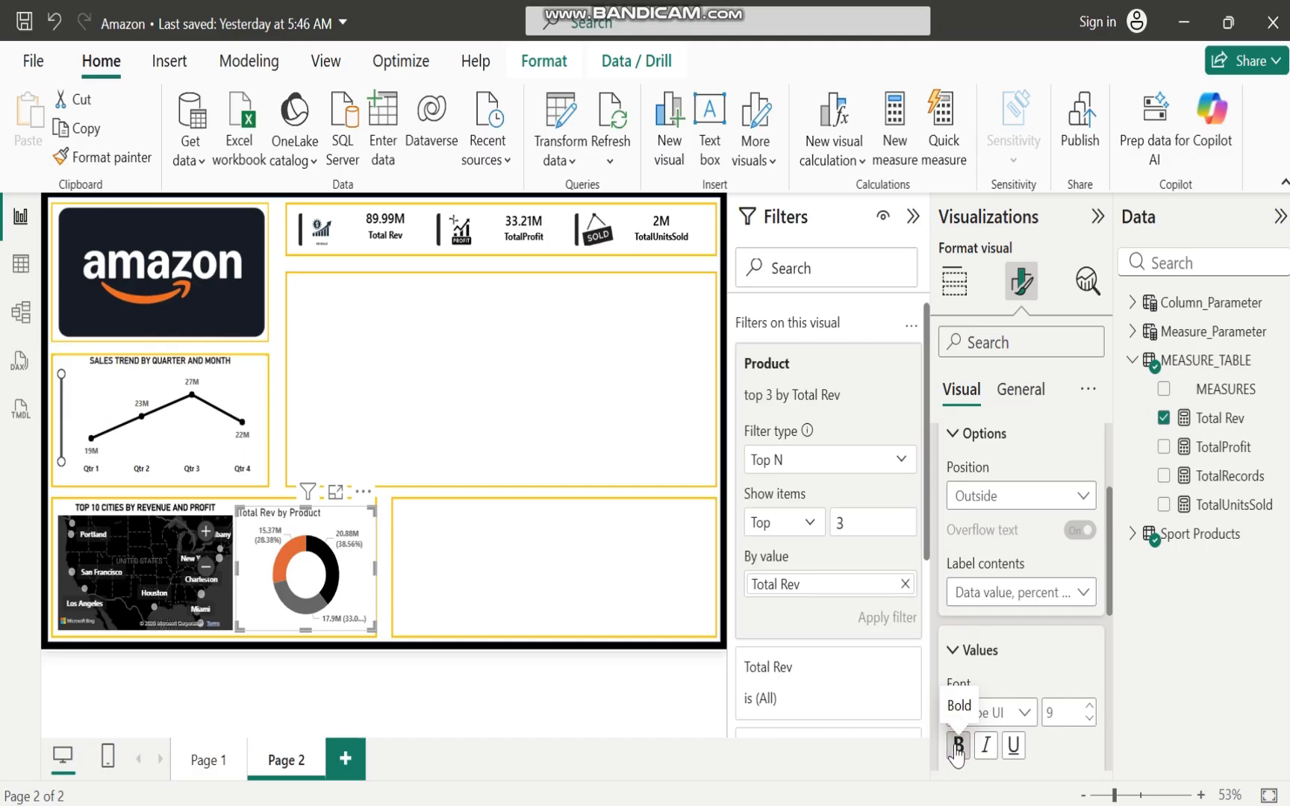
{"action": "left_click", "coordinate": [1093, 707]}
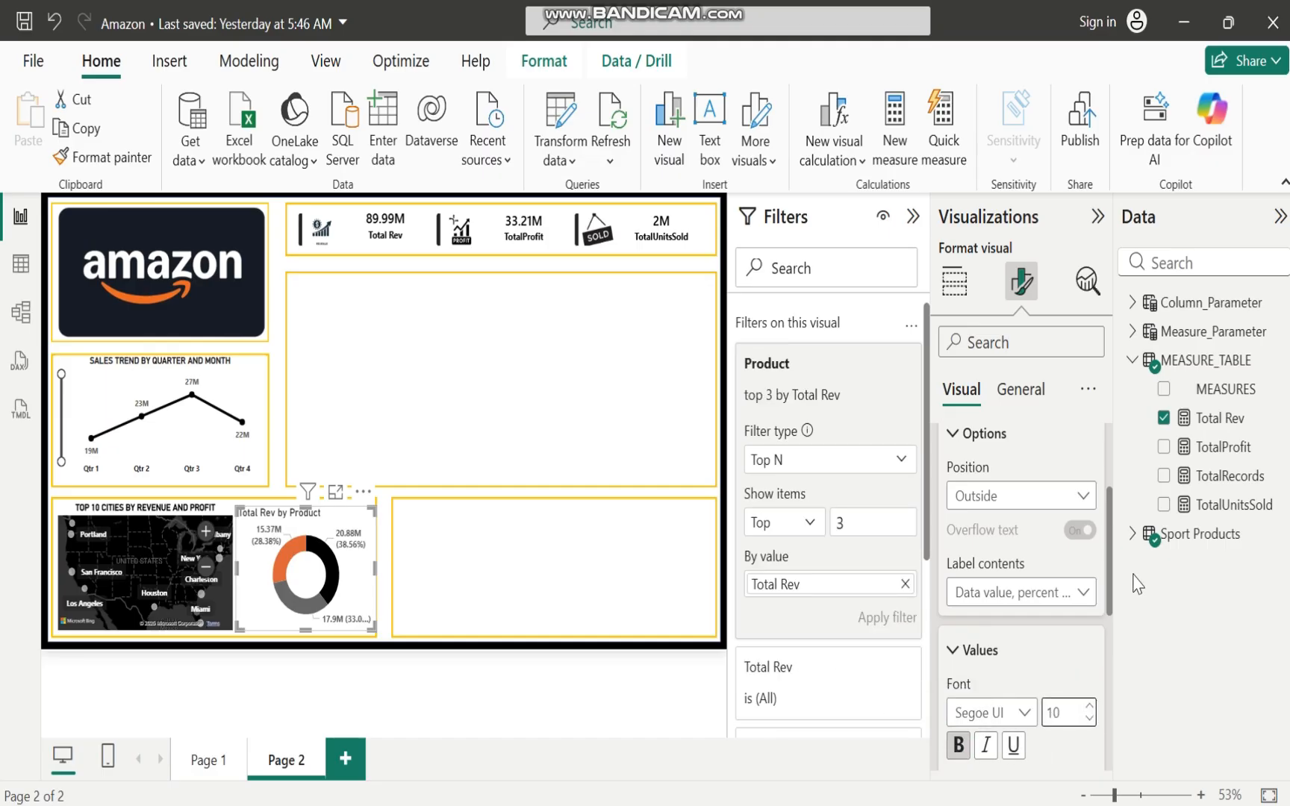
{"action": "scroll", "coordinate": [1114, 576], "scroll_direction": "down", "scroll_amount": 5}
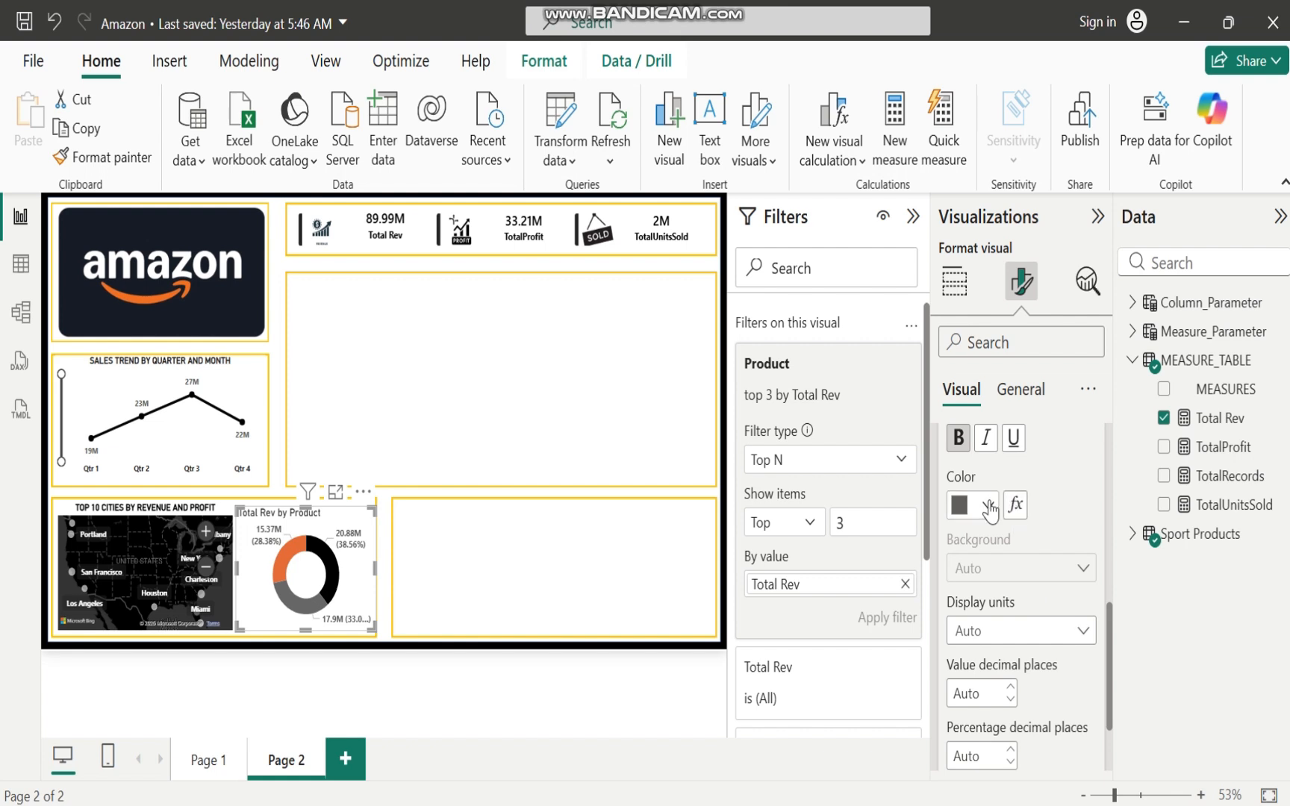
{"action": "left_click", "coordinate": [990, 506]}
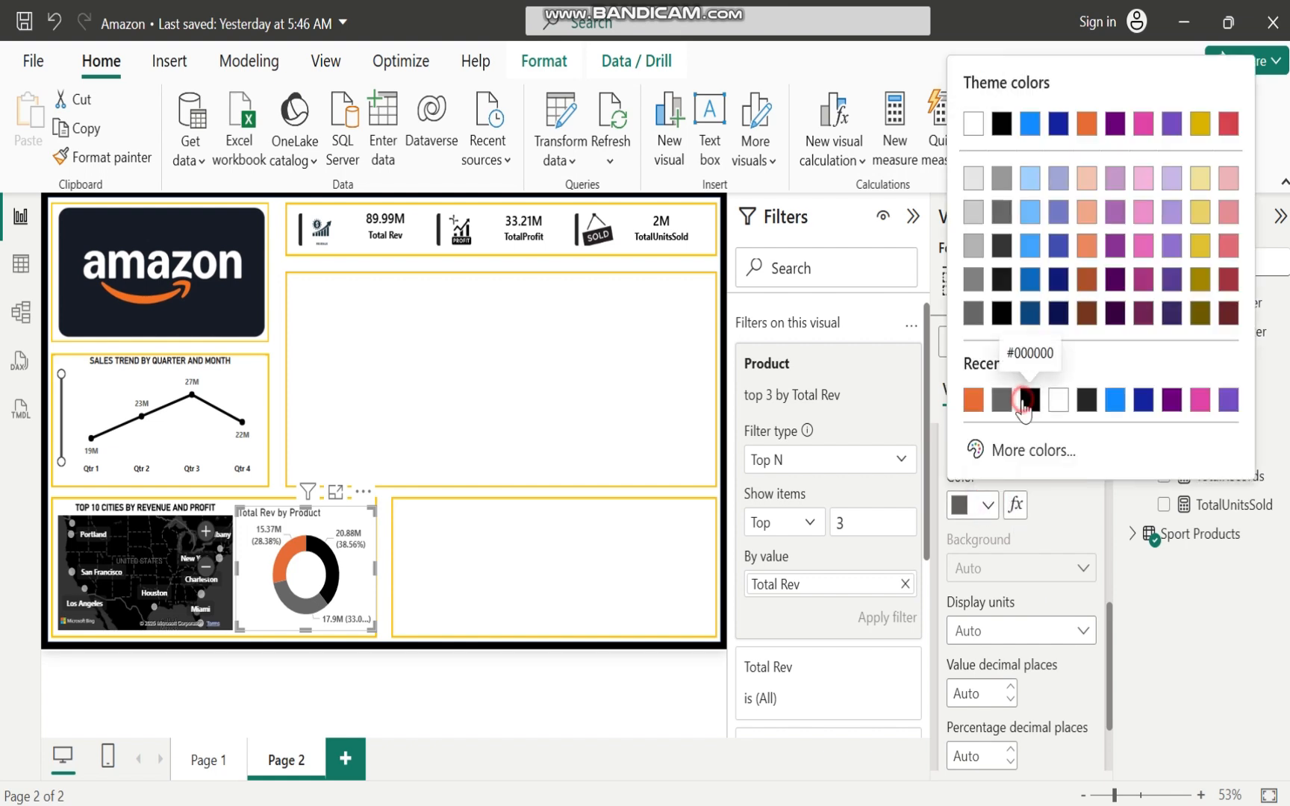
{"action": "left_click", "coordinate": [1026, 398]}
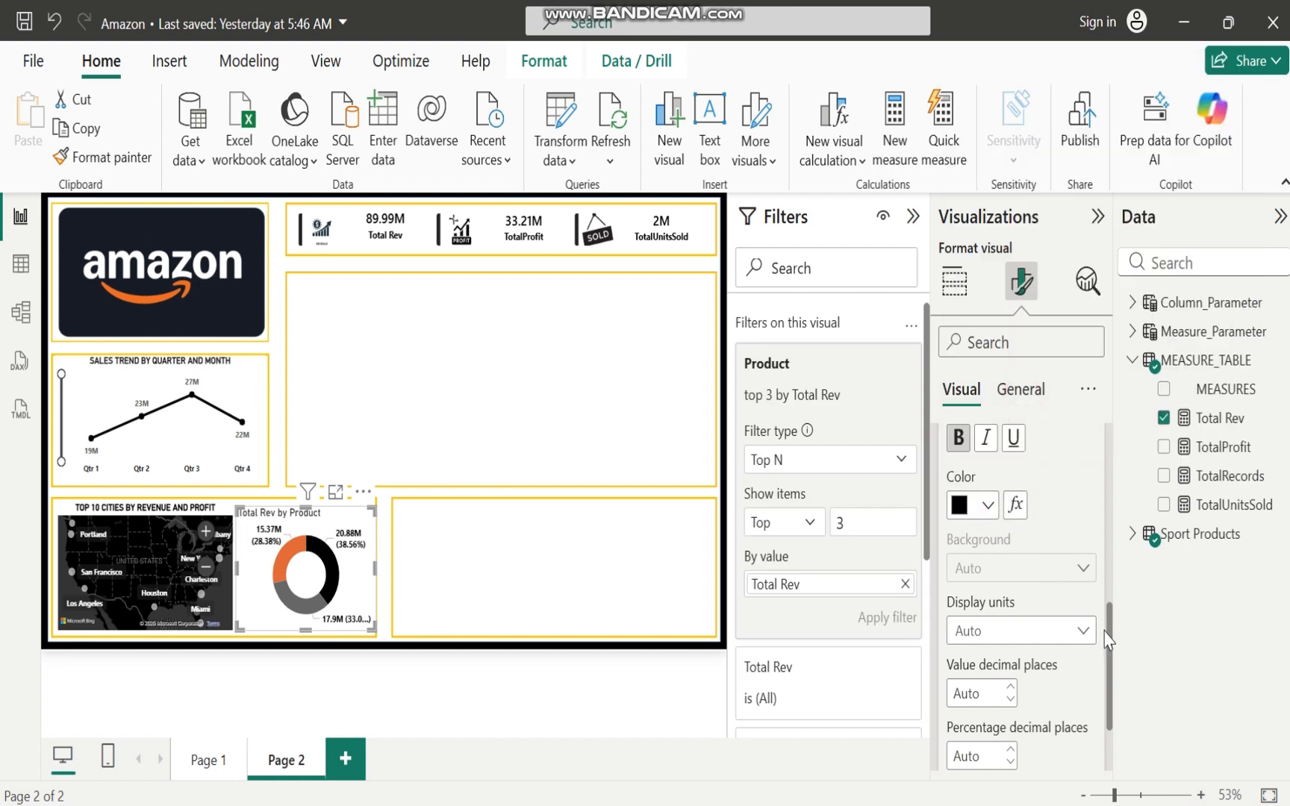
{"action": "left_click_drag", "start_coordinate": [1112, 661], "coordinate": [1110, 508]}
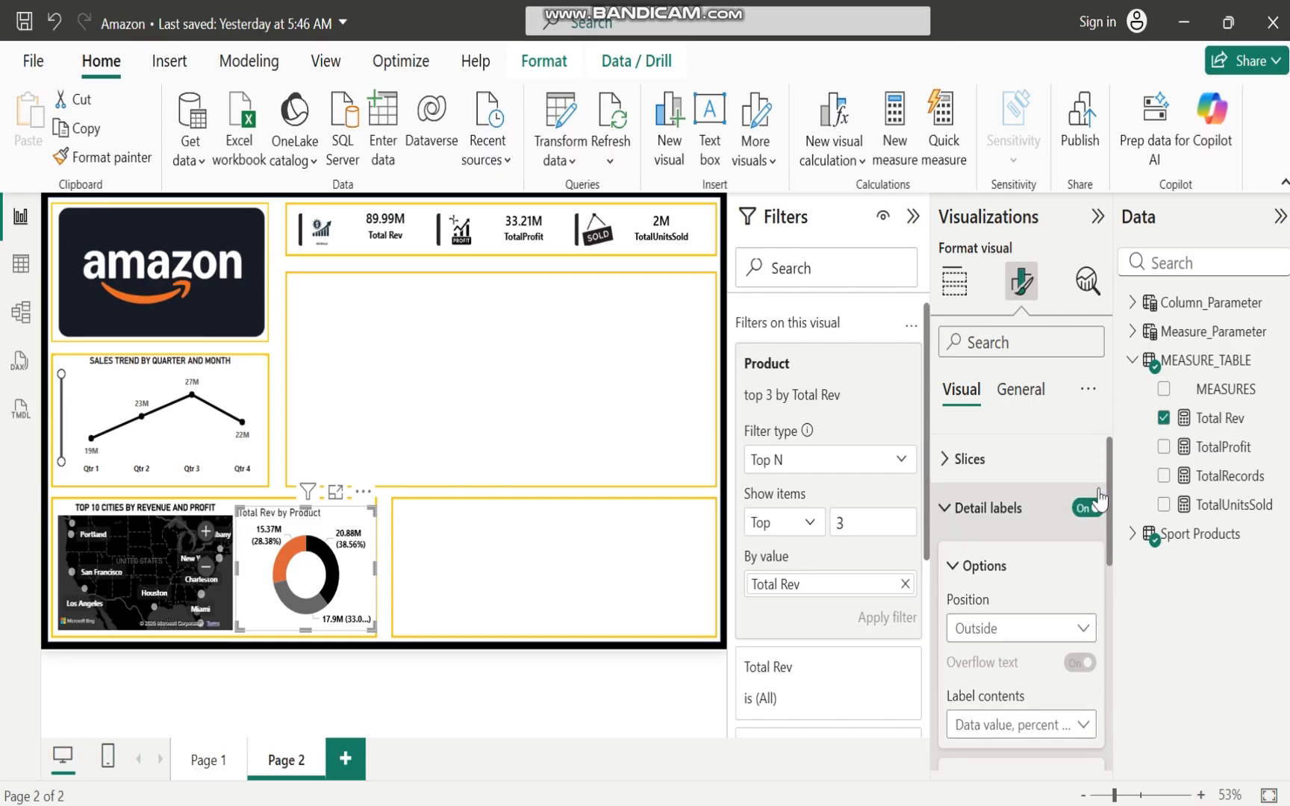
{"action": "left_click", "coordinate": [945, 510]}
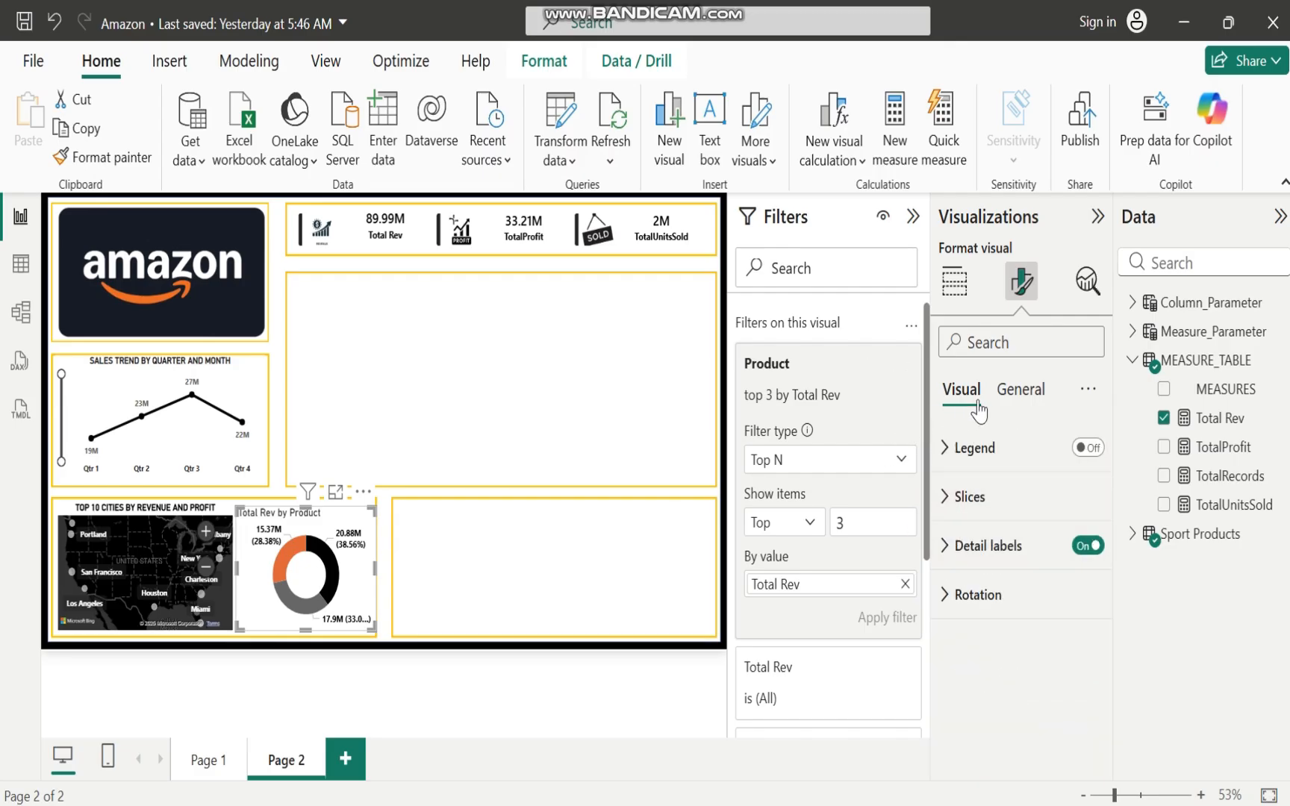
Change the donut chart's title text to "TOP 3 PRODUCTS WITH THE MOST REVENUE"
{"action": "left_click", "coordinate": [1022, 390]}
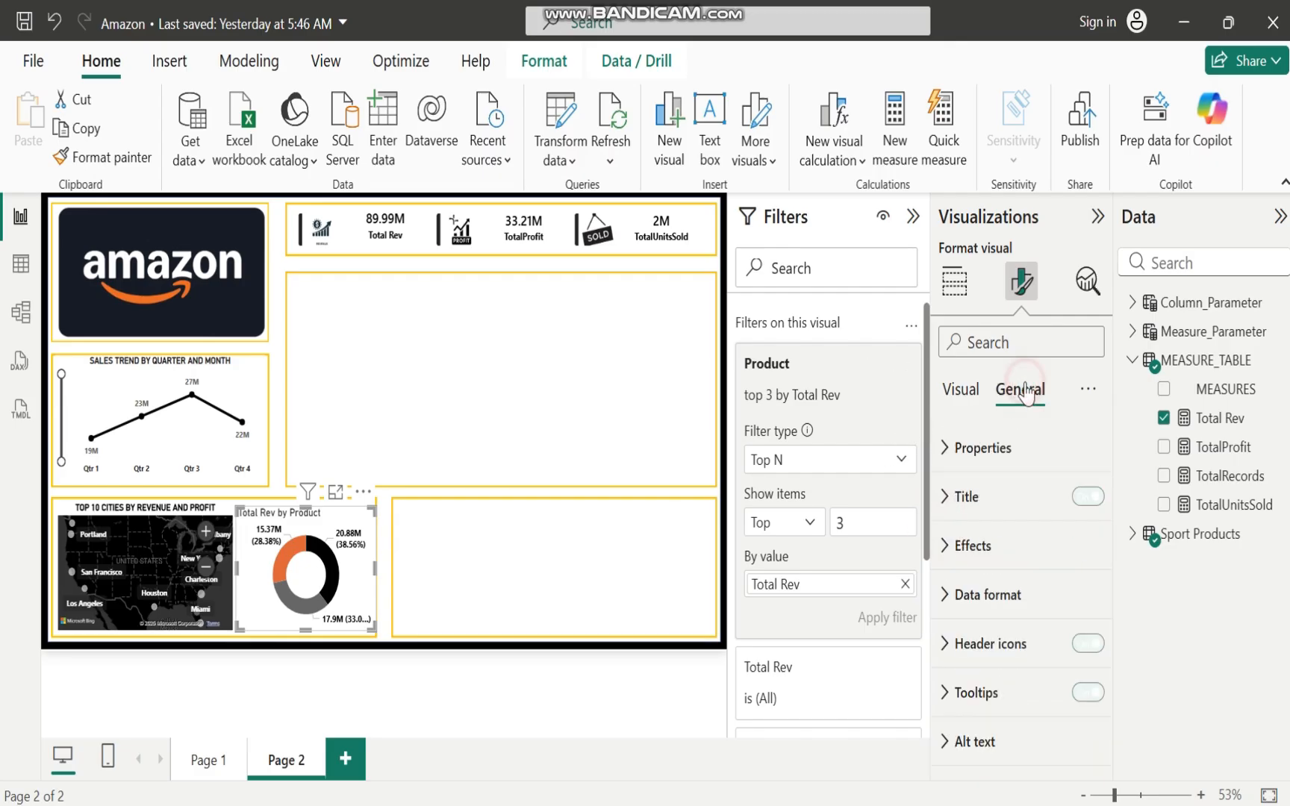
{"action": "left_click", "coordinate": [947, 500]}
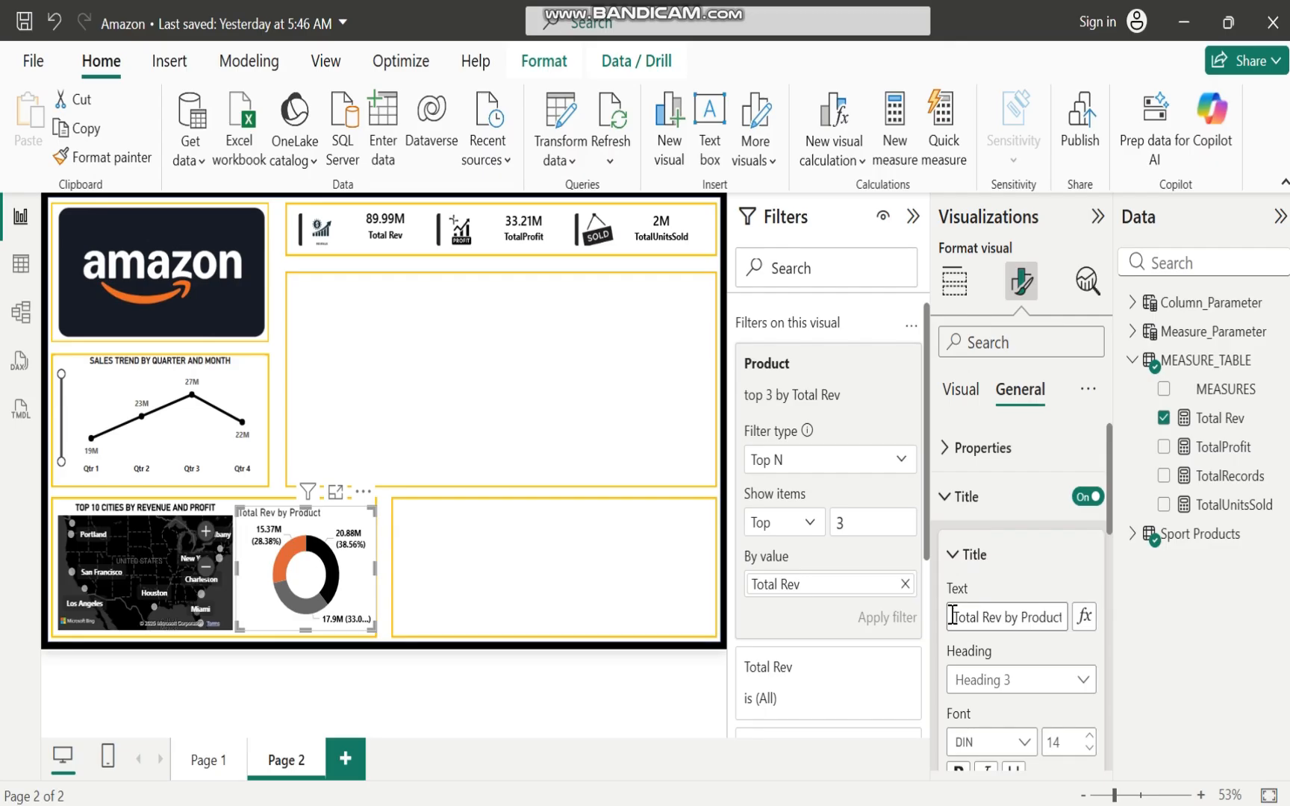
{"action": "left_click", "coordinate": [953, 616]}
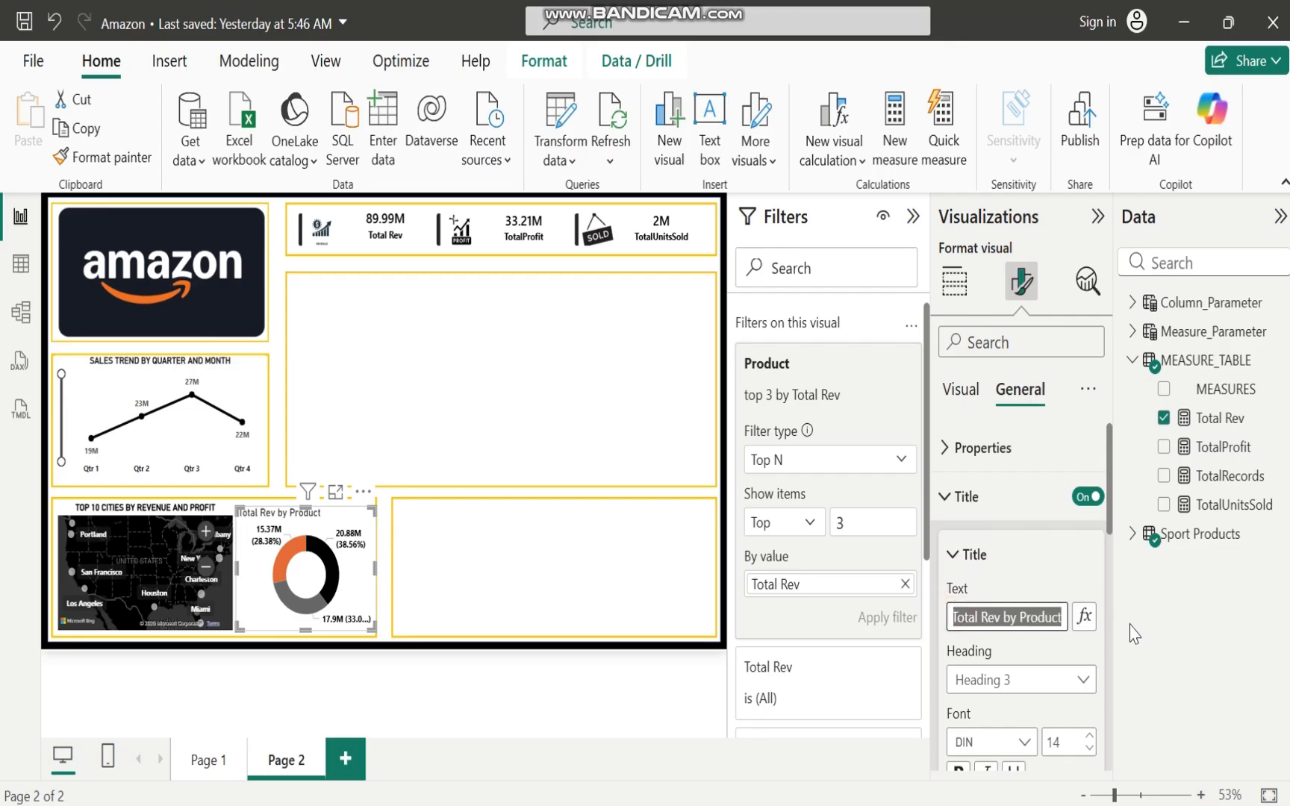
{"action": "type", "text": "TOP 3 P"}
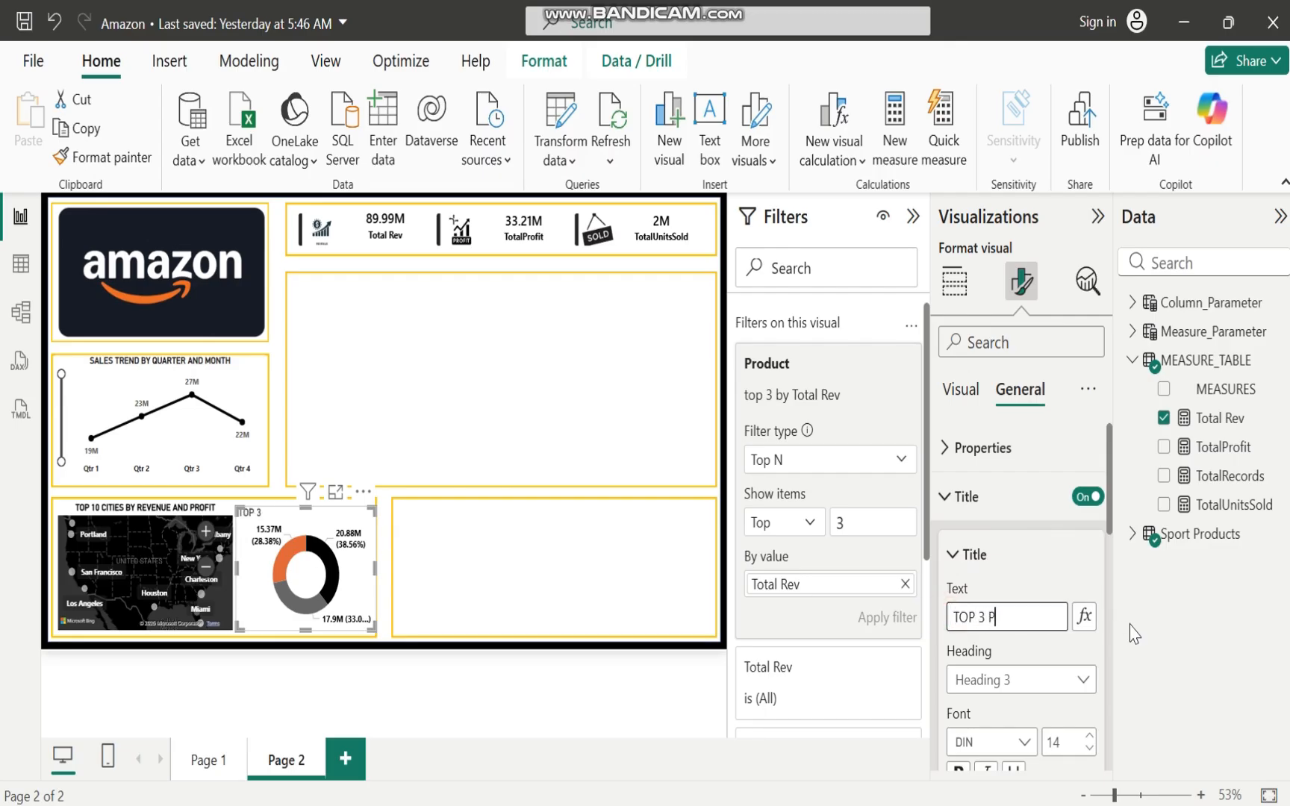
{"action": "type", "text": "RODUCTS W"}
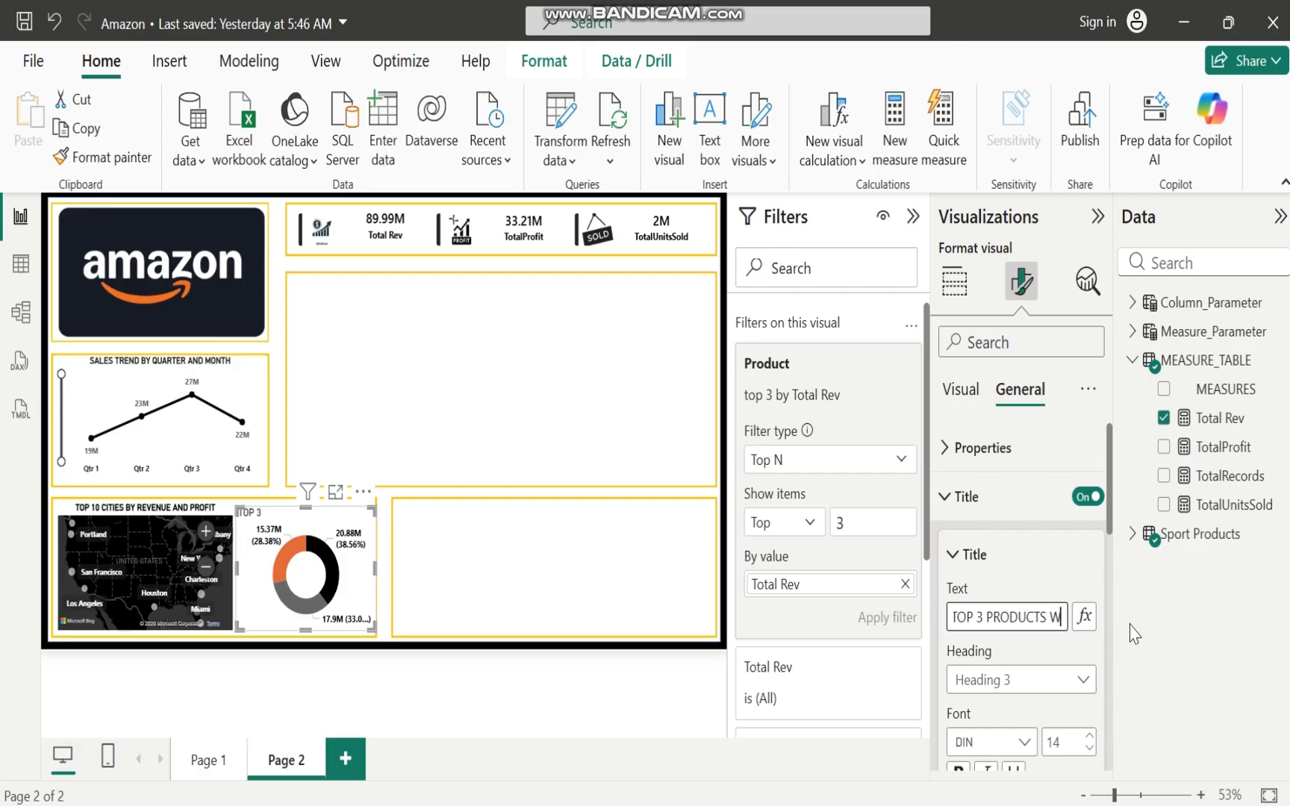
{"action": "type", "text": "ITH THE MOST REVENUE"}
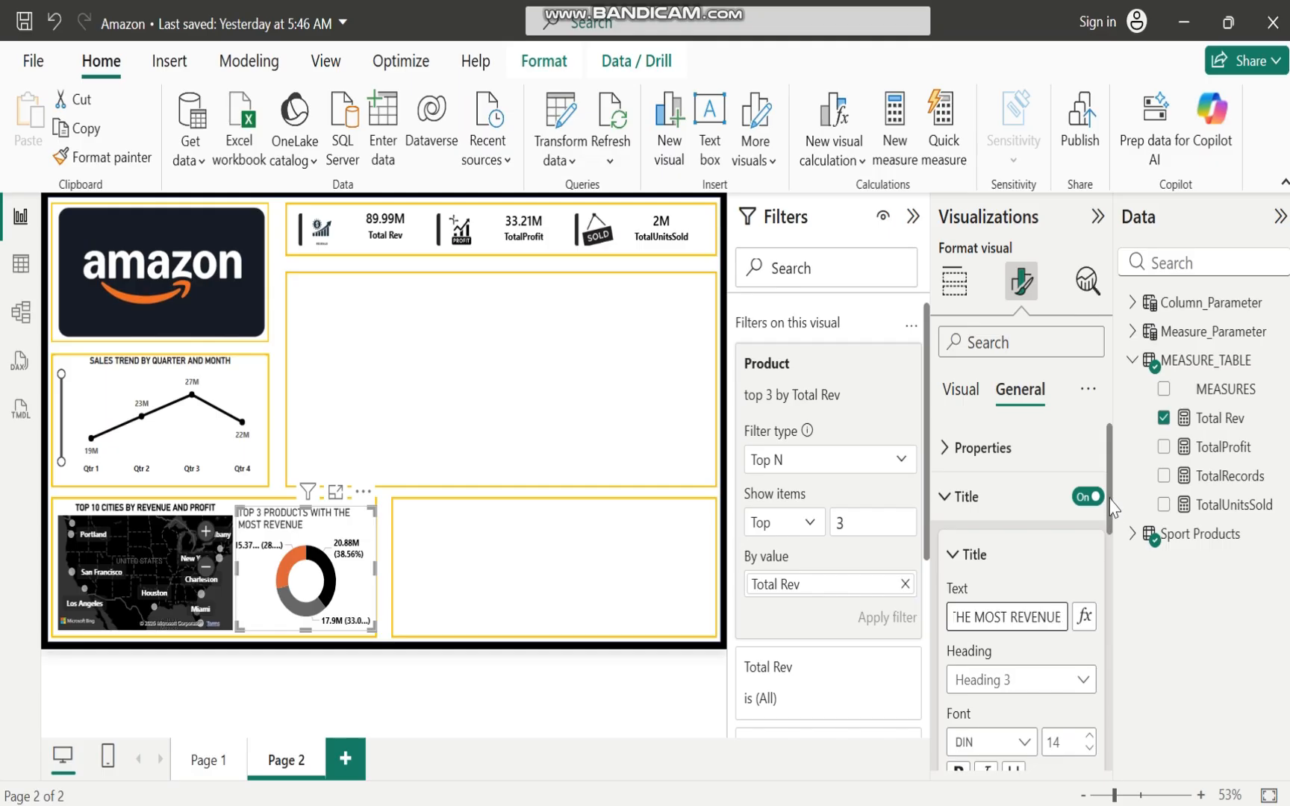
Set the donut chart's title to 12-point bold and open its text color choices
{"action": "left_click_drag", "start_coordinate": [1111, 507], "coordinate": [1095, 578]}
{"action": "left_click", "coordinate": [1090, 572]}
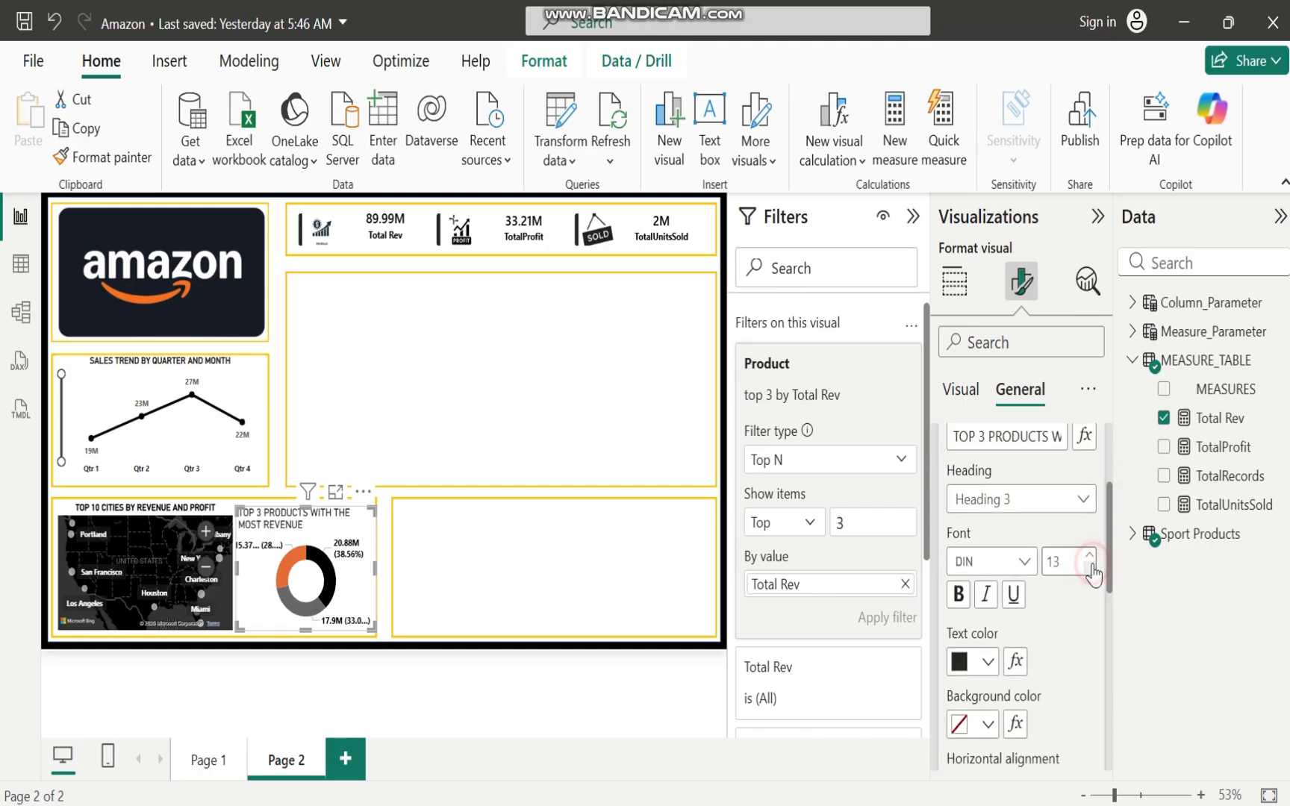
{"action": "left_click", "coordinate": [1090, 572]}
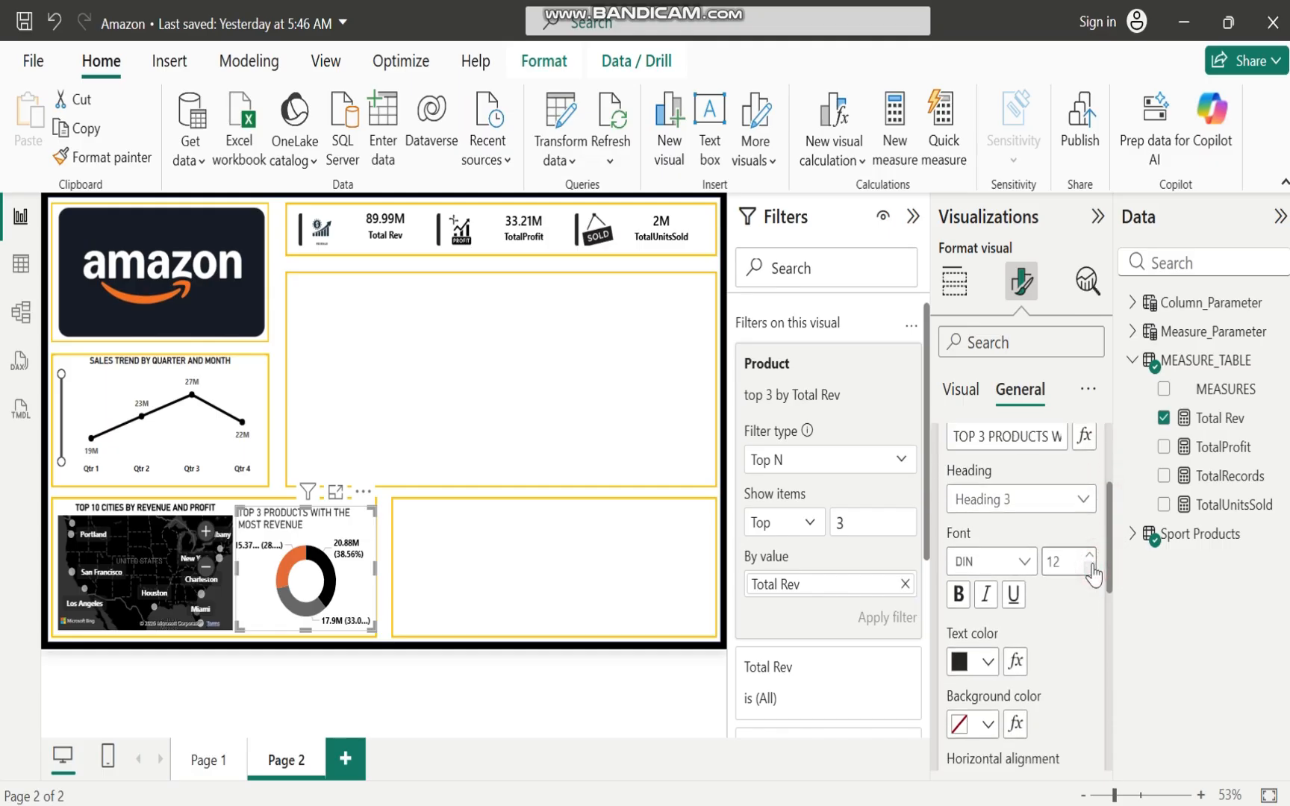
{"action": "left_click", "coordinate": [961, 594]}
{"action": "left_click", "coordinate": [989, 663]}
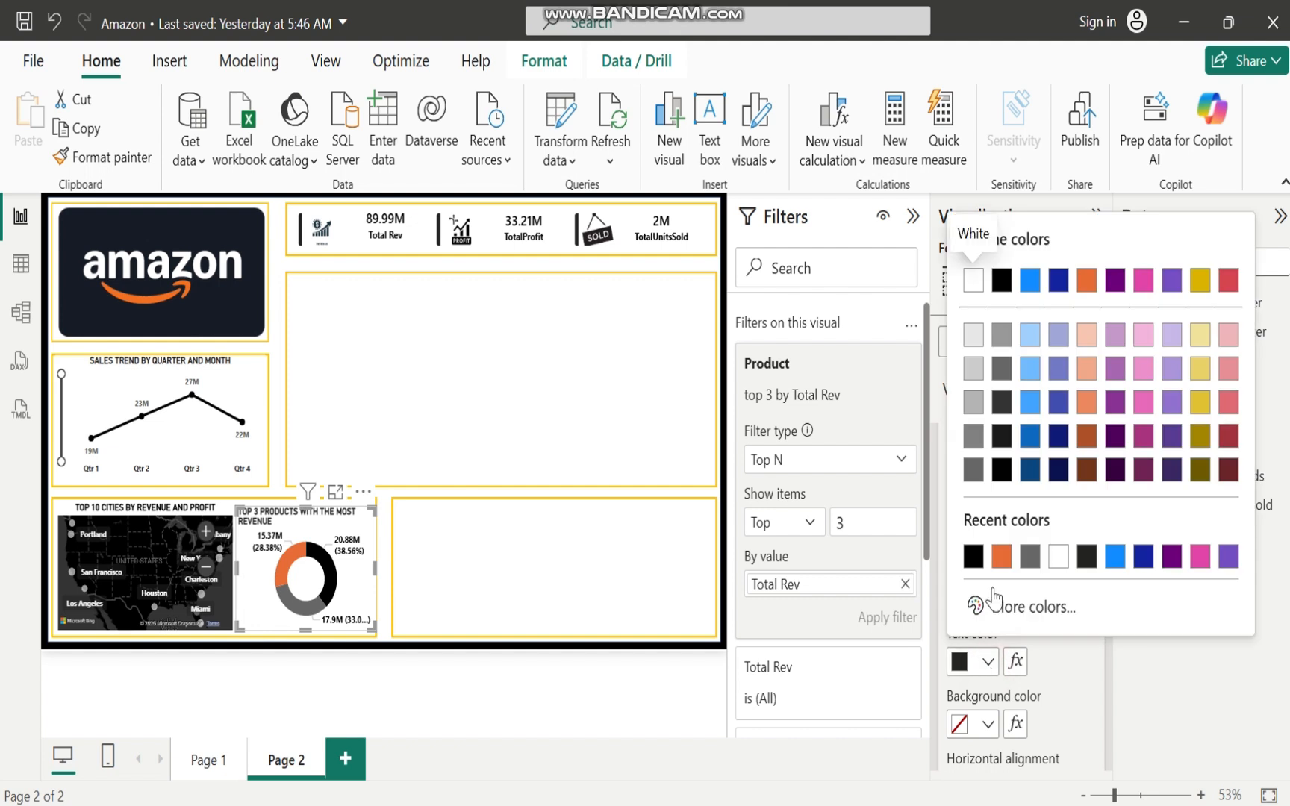
Format the title of the top 3 products donut chart with black text, font size 12 and centered alignment
{"action": "left_click", "coordinate": [973, 555]}
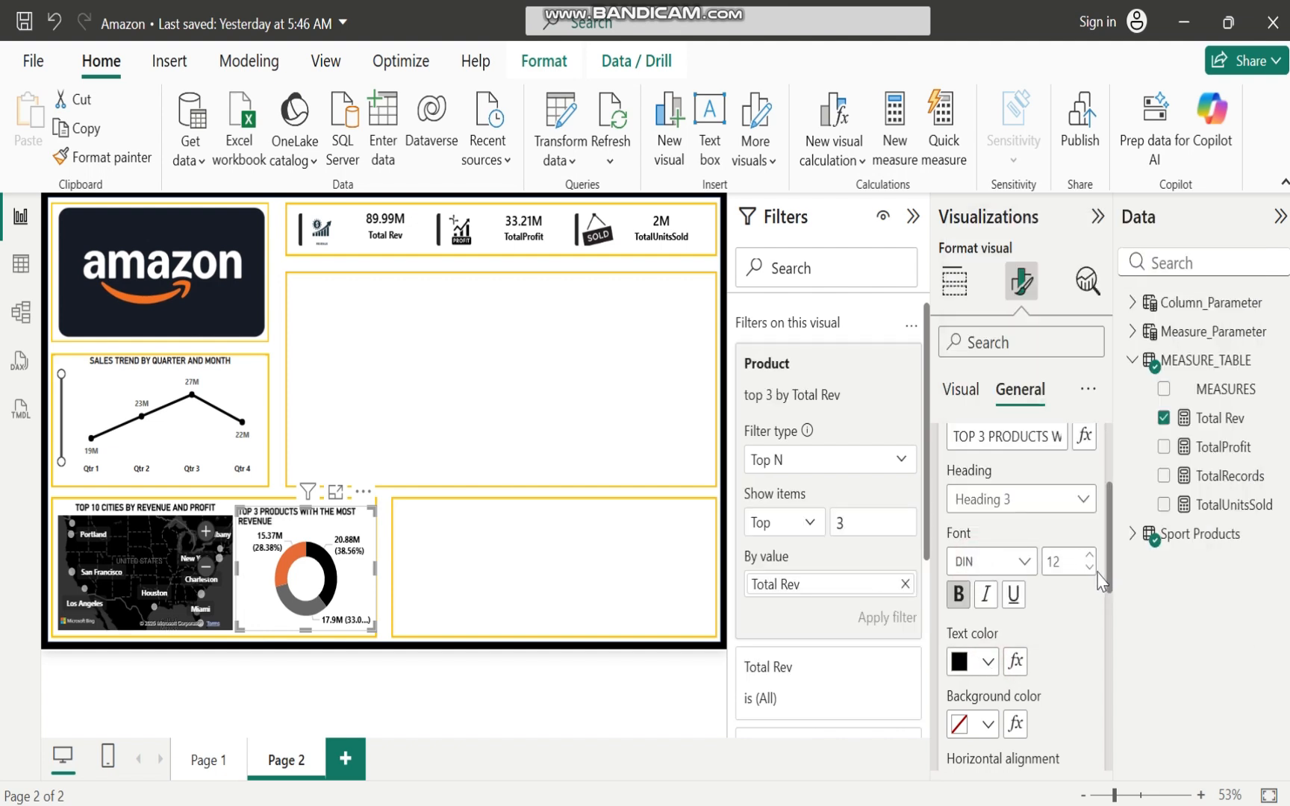
{"action": "left_click", "coordinate": [1091, 569]}
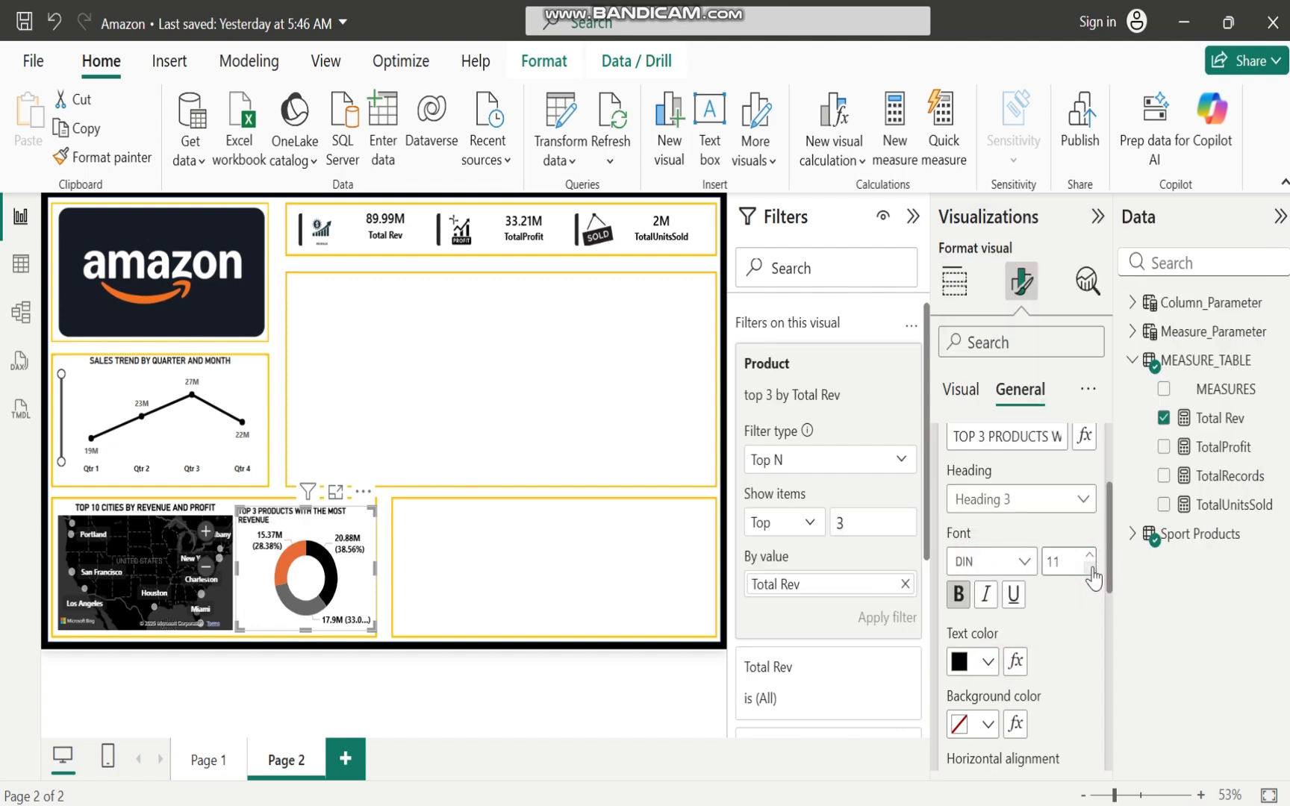
{"action": "left_click", "coordinate": [1091, 555]}
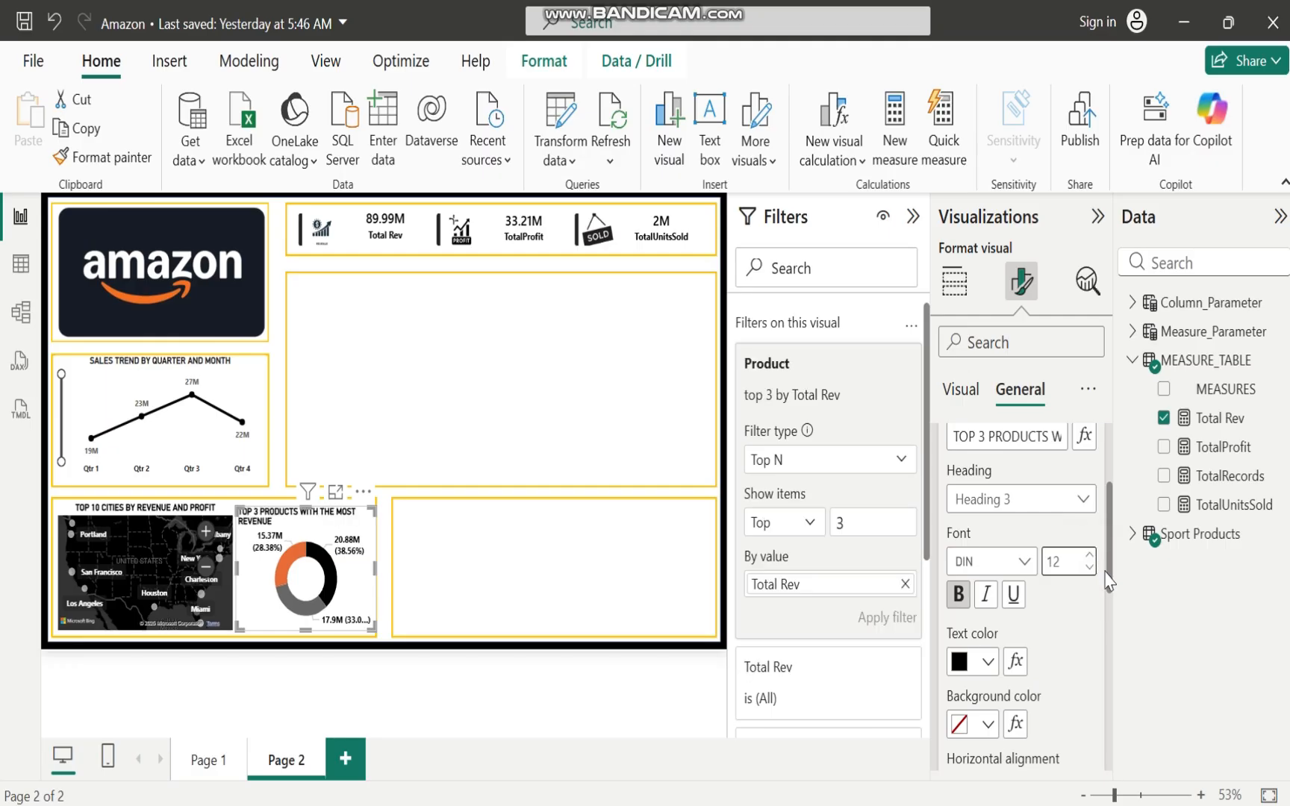
{"action": "left_click_drag", "start_coordinate": [1108, 579], "coordinate": [1112, 642]}
{"action": "left_click", "coordinate": [993, 595]}
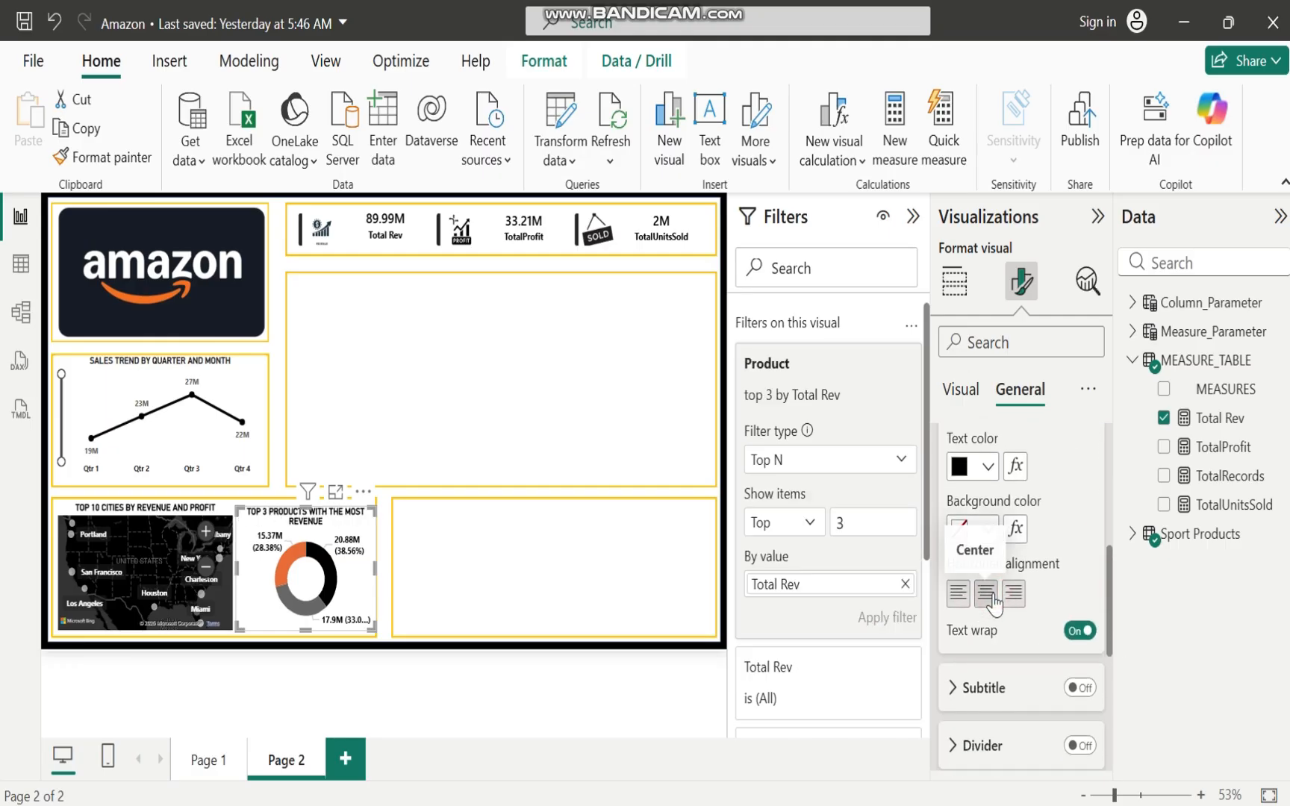
{"action": "left_click", "coordinate": [548, 605]}
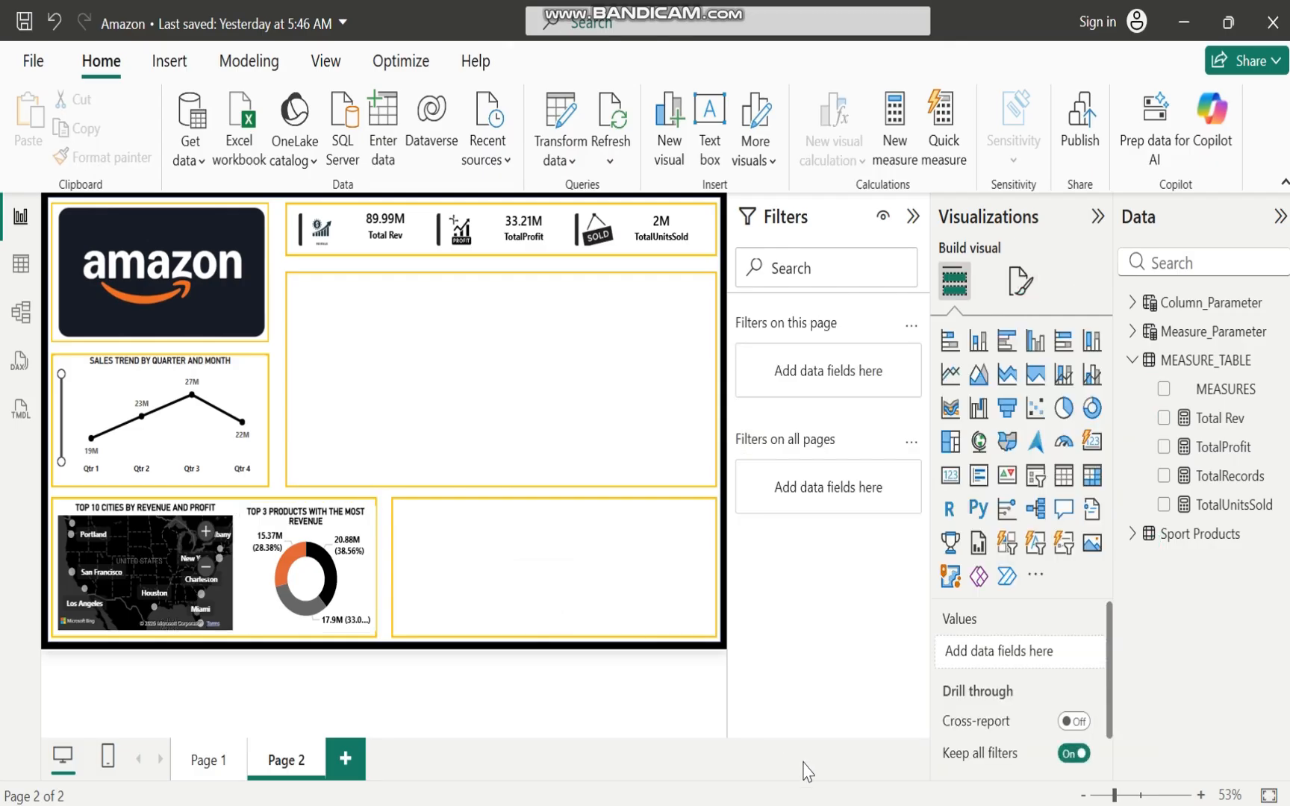
Switch to the AMAZON SALES ANALYSIS presentation in PowerPoint to read the key business questions, and return to the Power BI report
{"action": "mouse_move", "coordinate": [897, 775]}
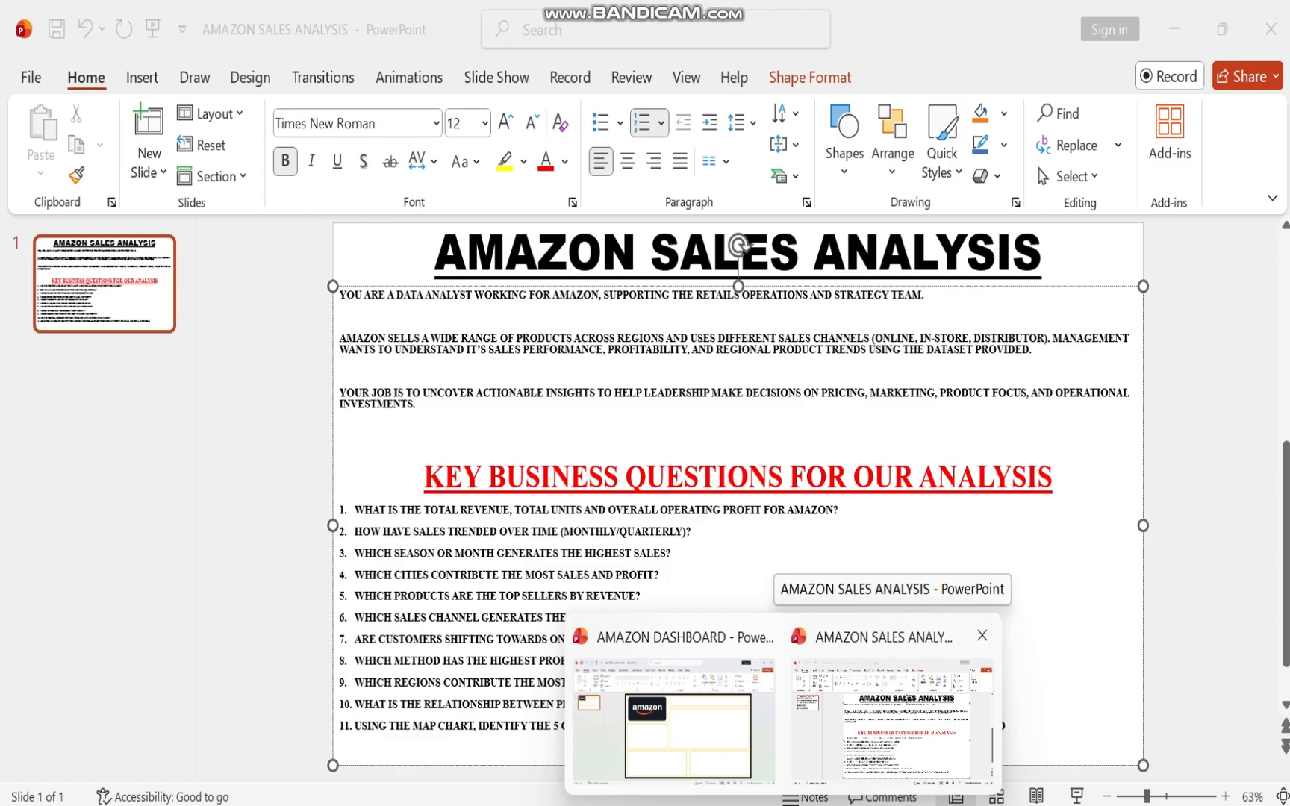
{"action": "mouse_move", "coordinate": [828, 804]}
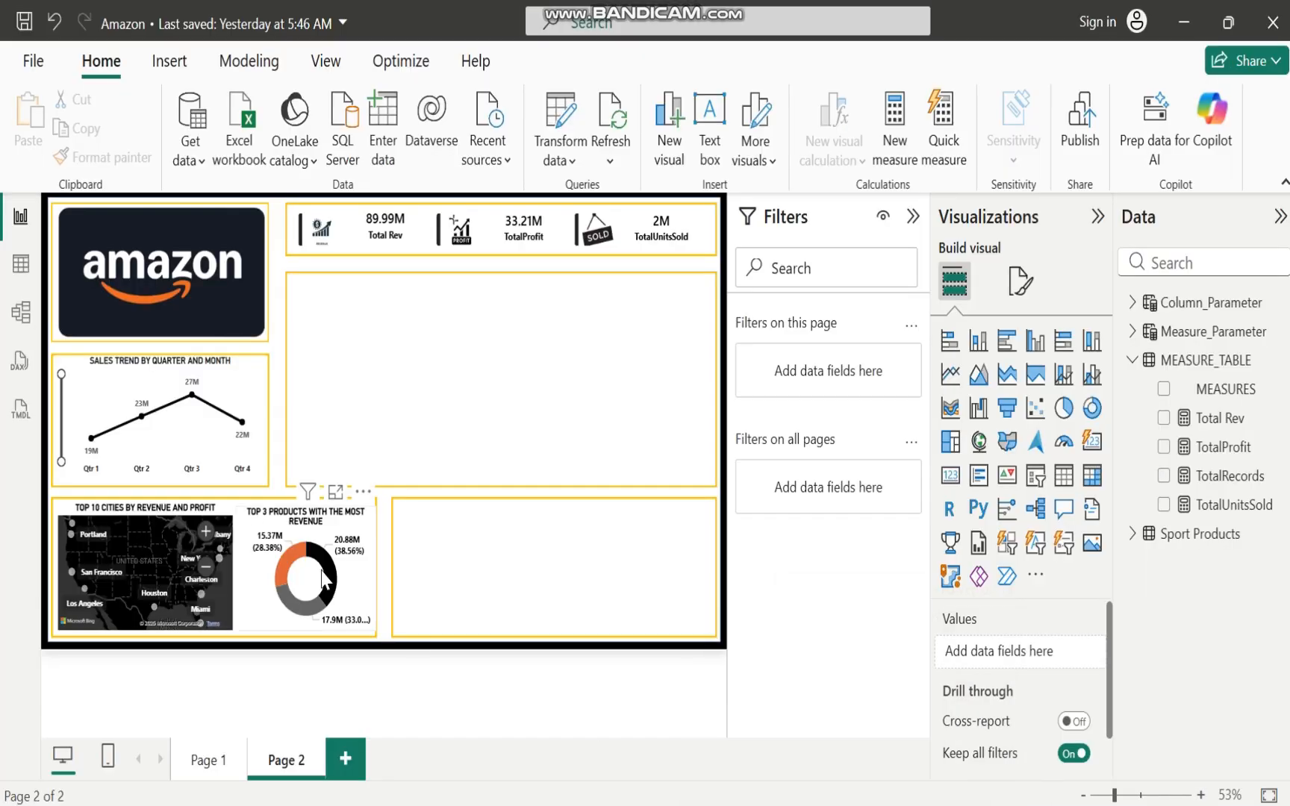
{"action": "mouse_move", "coordinate": [324, 569]}
{"action": "mouse_move", "coordinate": [784, 805]}
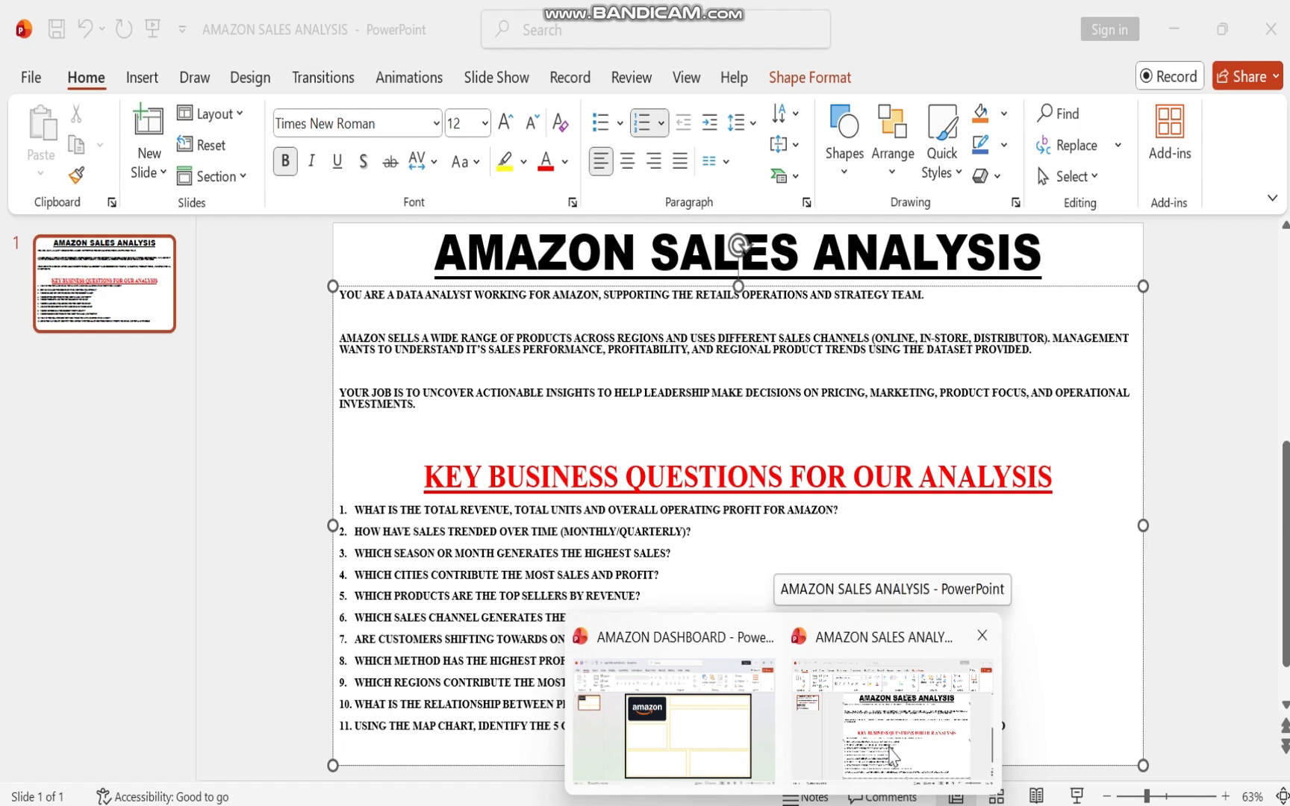
{"action": "left_click", "coordinate": [891, 756]}
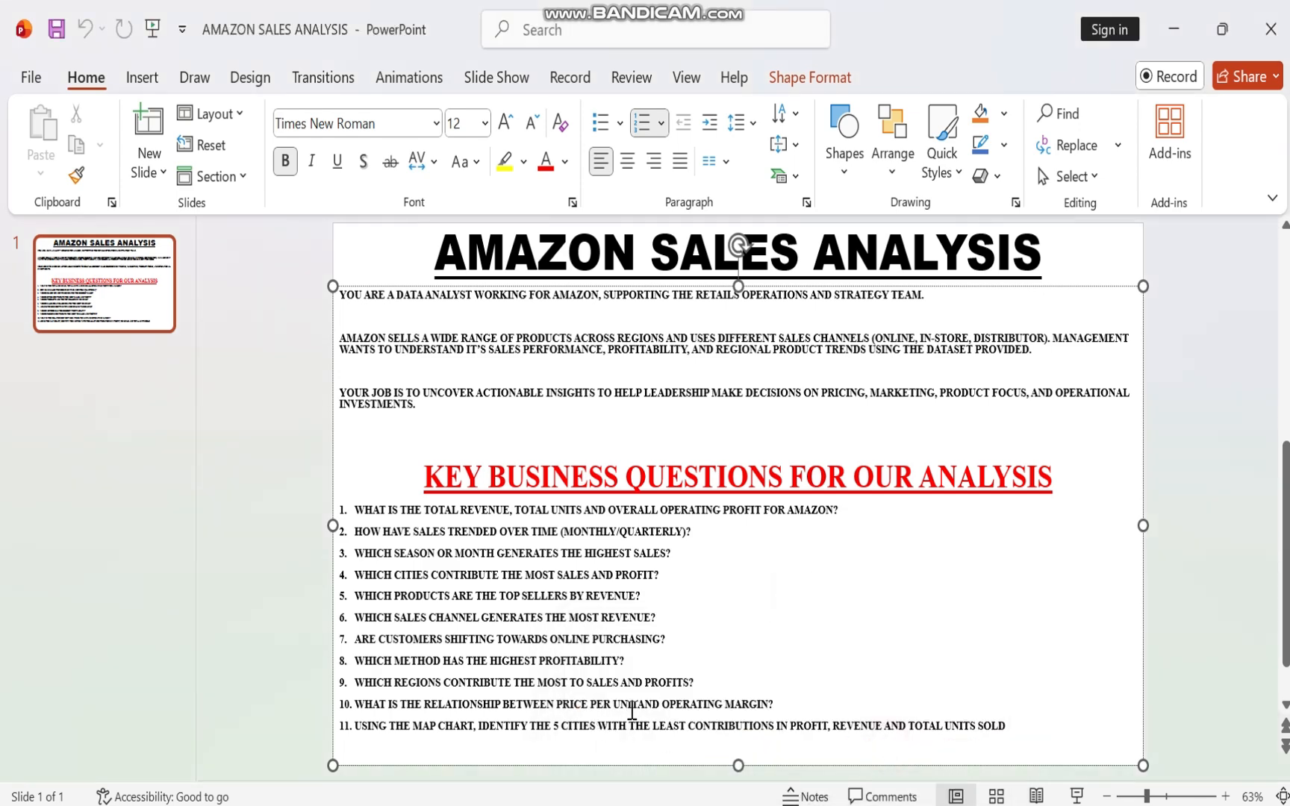
{"action": "left_click", "coordinate": [827, 804]}
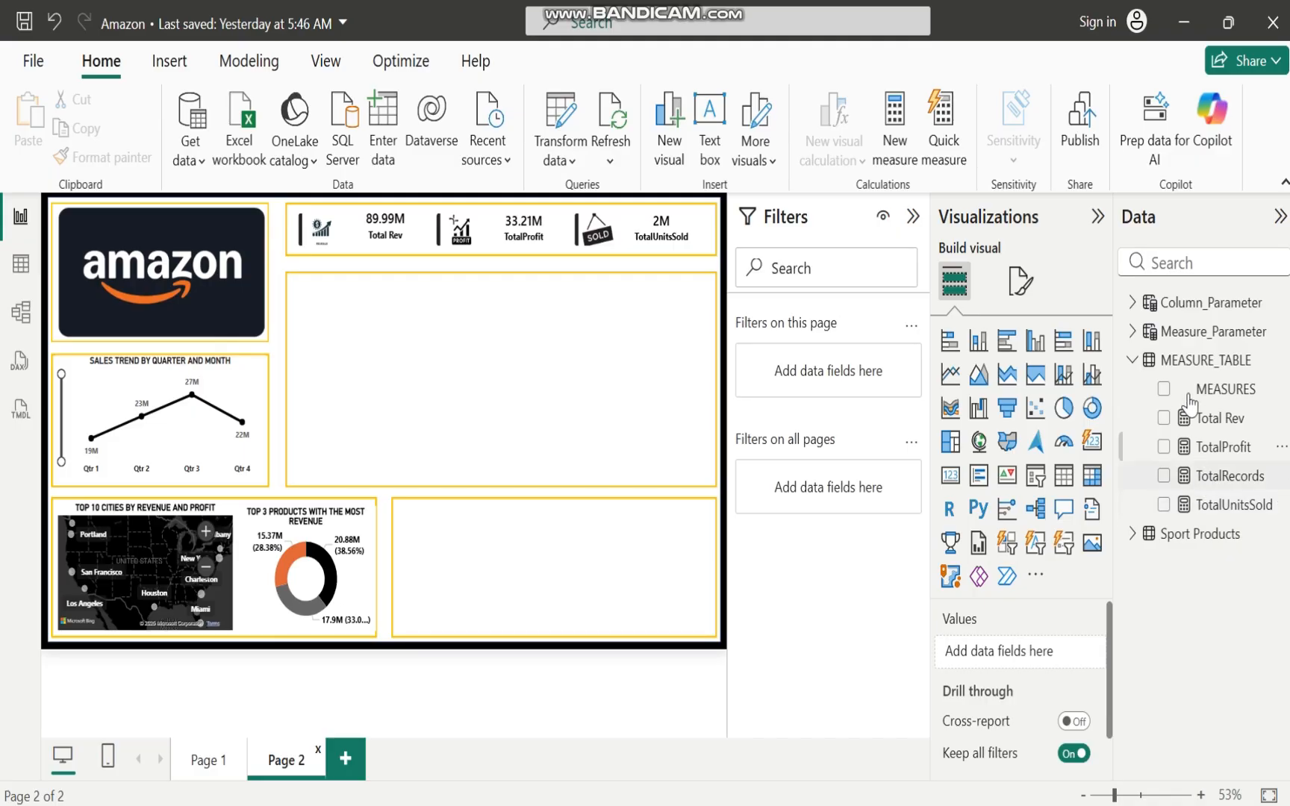
Create a scatter chart from the Sport Products table using Price per Unit, Operating Margin and Product
{"action": "left_click", "coordinate": [1134, 360]}
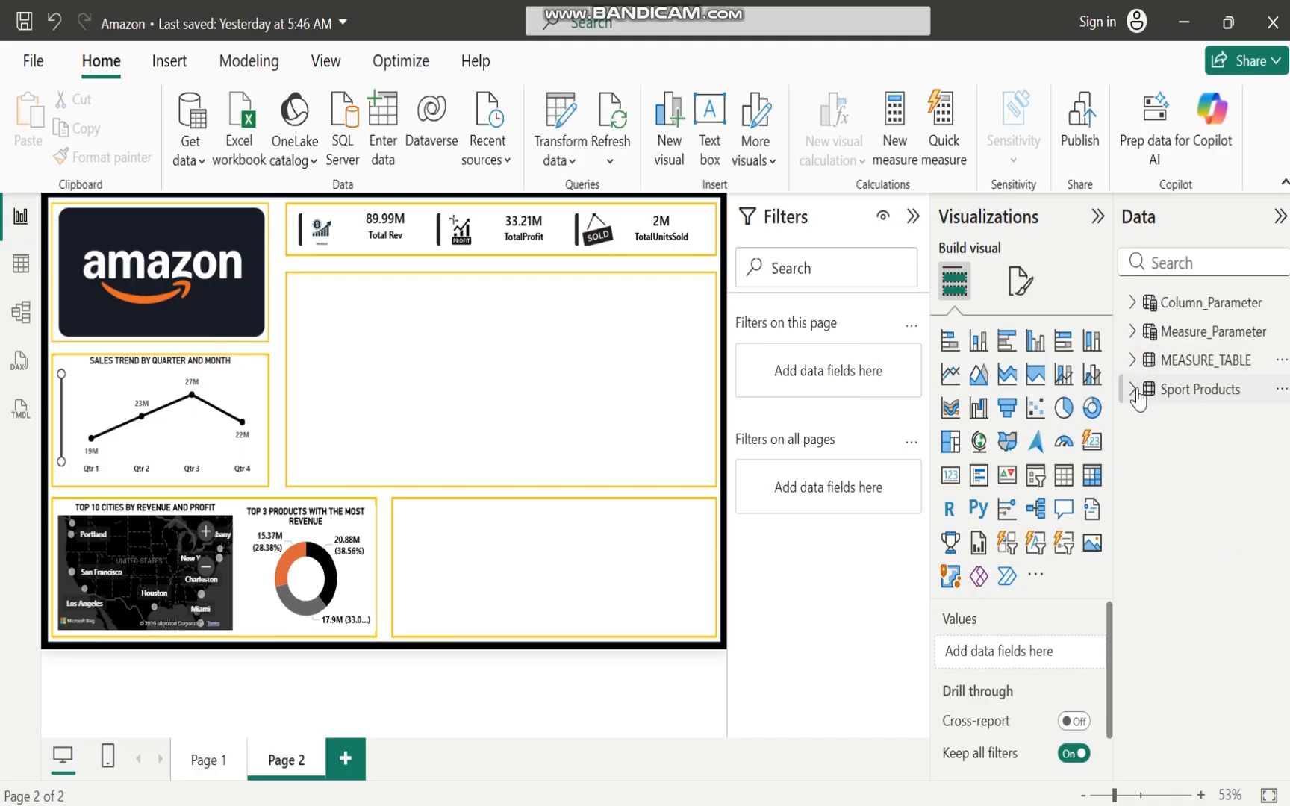
{"action": "left_click", "coordinate": [1134, 390]}
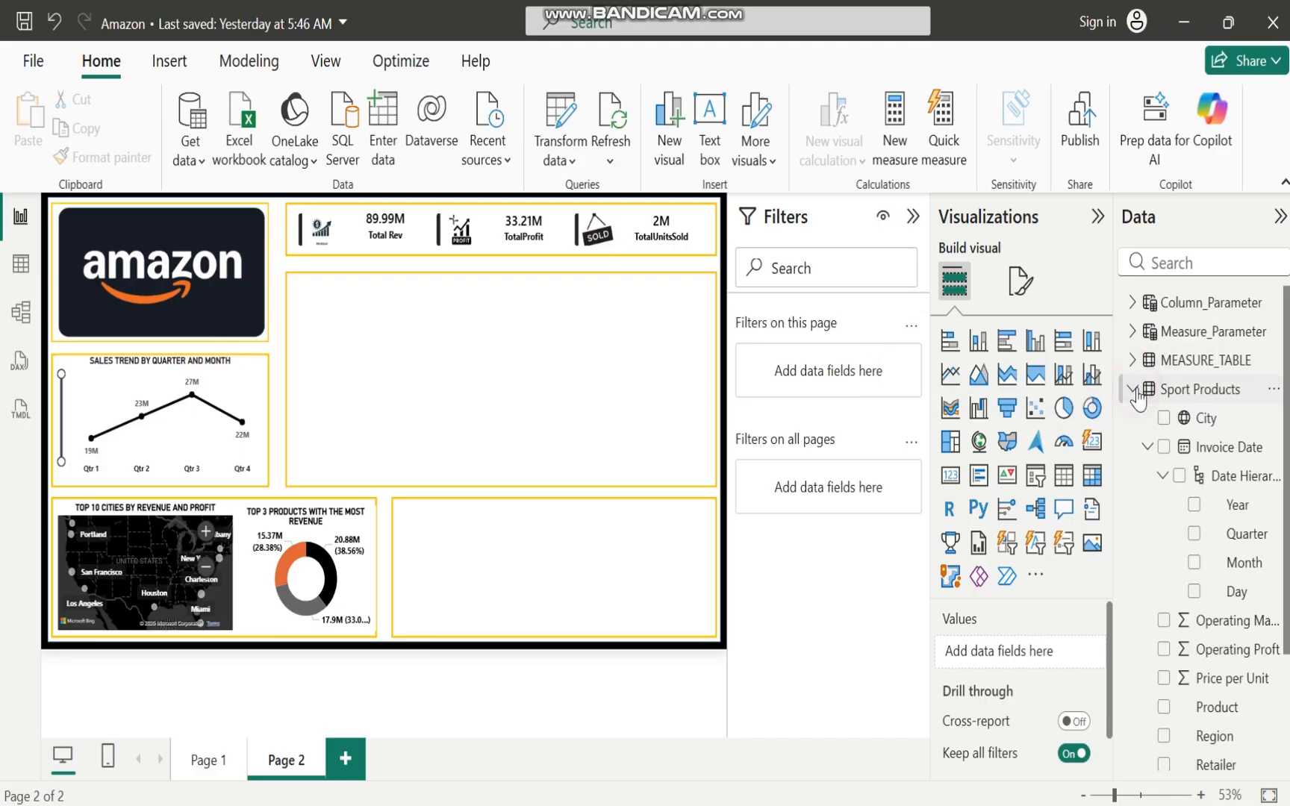
{"action": "left_click", "coordinate": [1164, 678]}
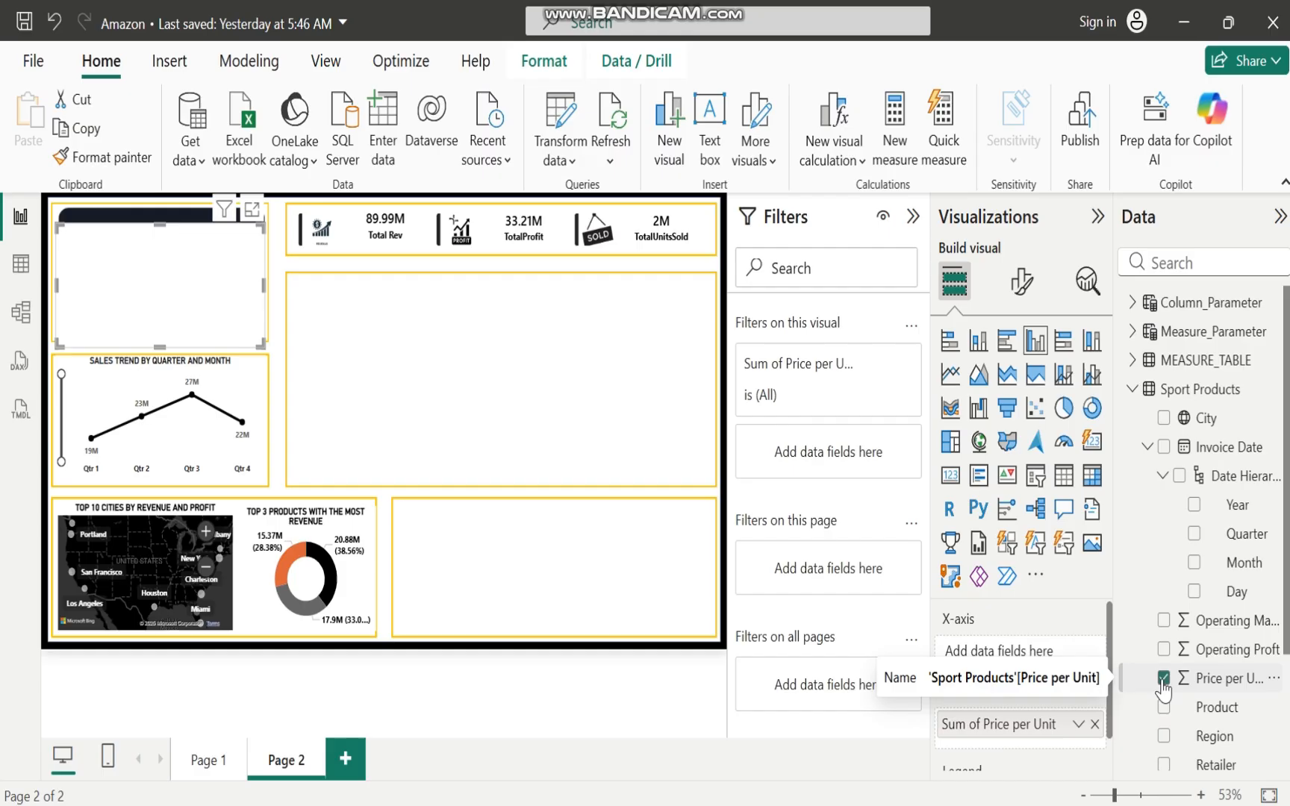
{"action": "left_click", "coordinate": [1163, 620]}
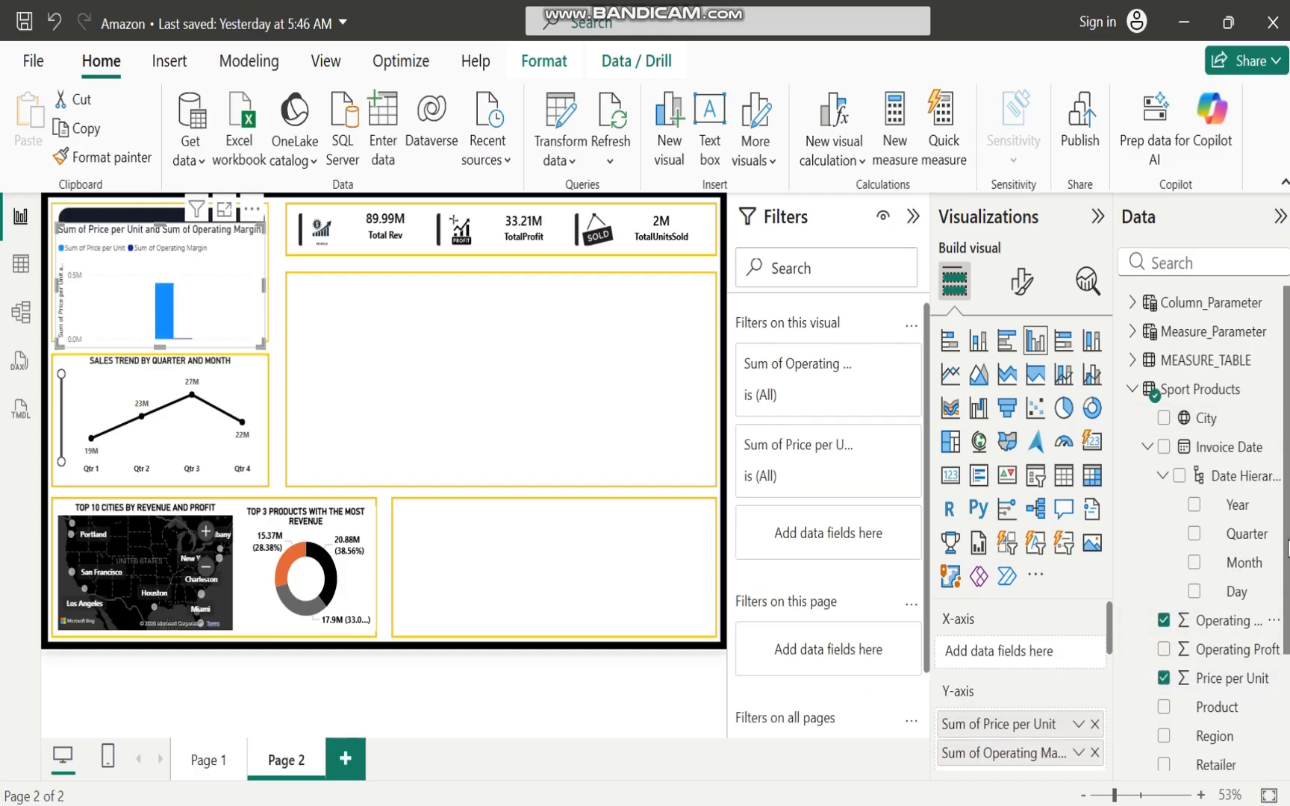
{"action": "left_click_drag", "start_coordinate": [1287, 549], "coordinate": [1287, 664]}
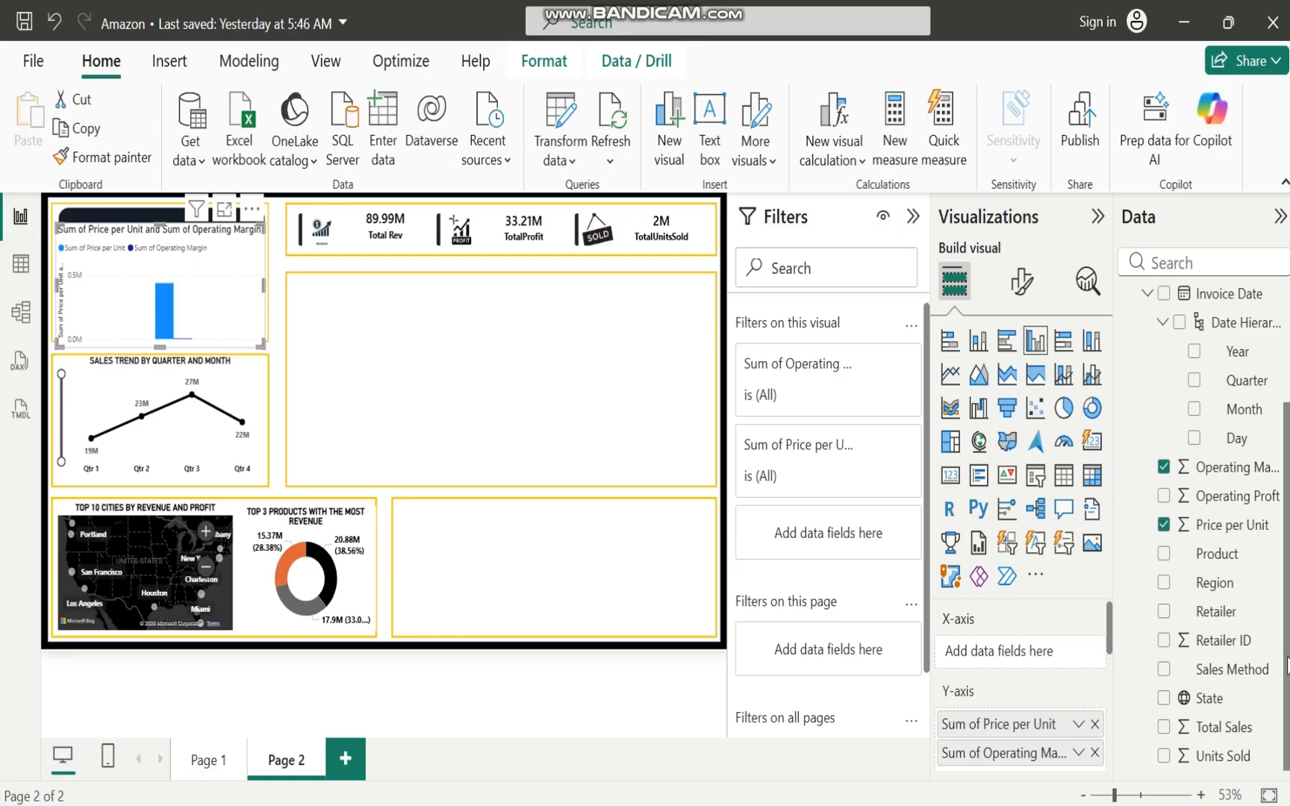
{"action": "left_click", "coordinate": [1165, 554]}
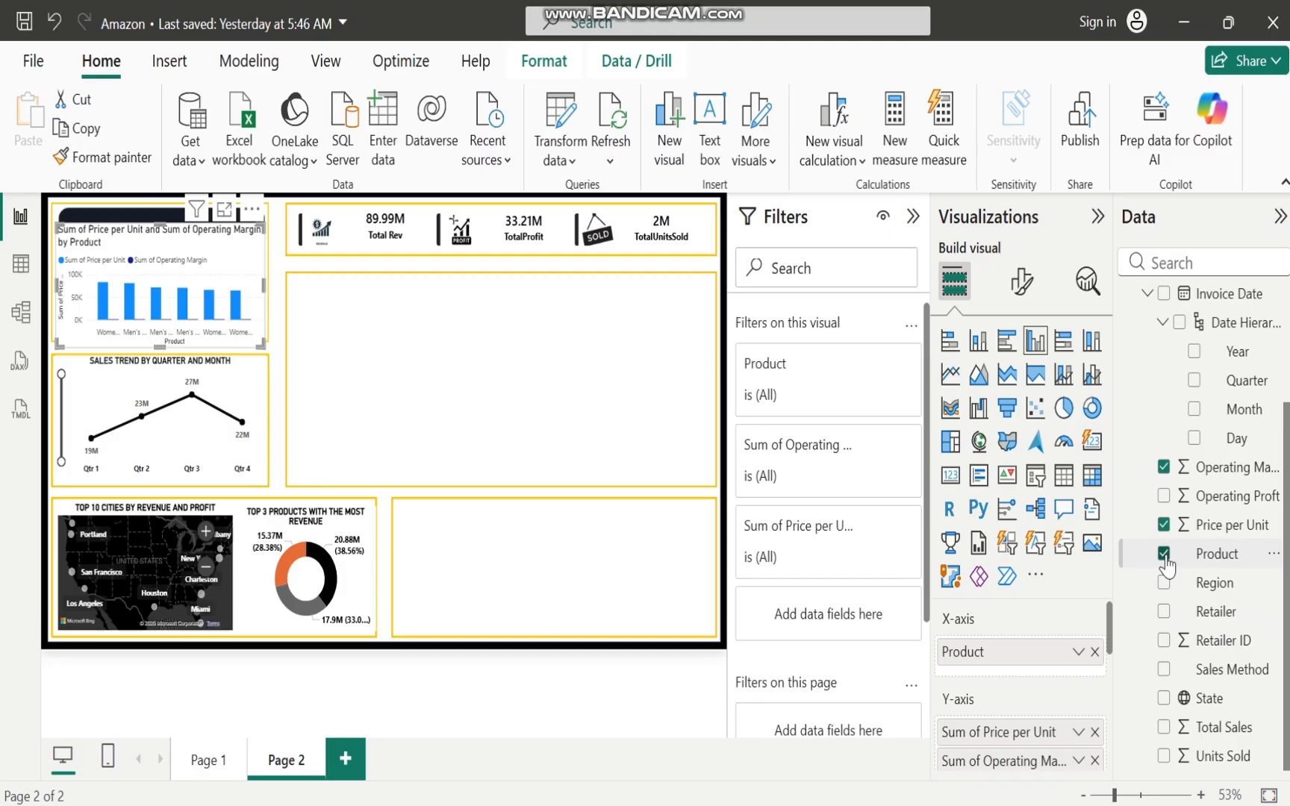
{"action": "left_click", "coordinate": [1038, 409]}
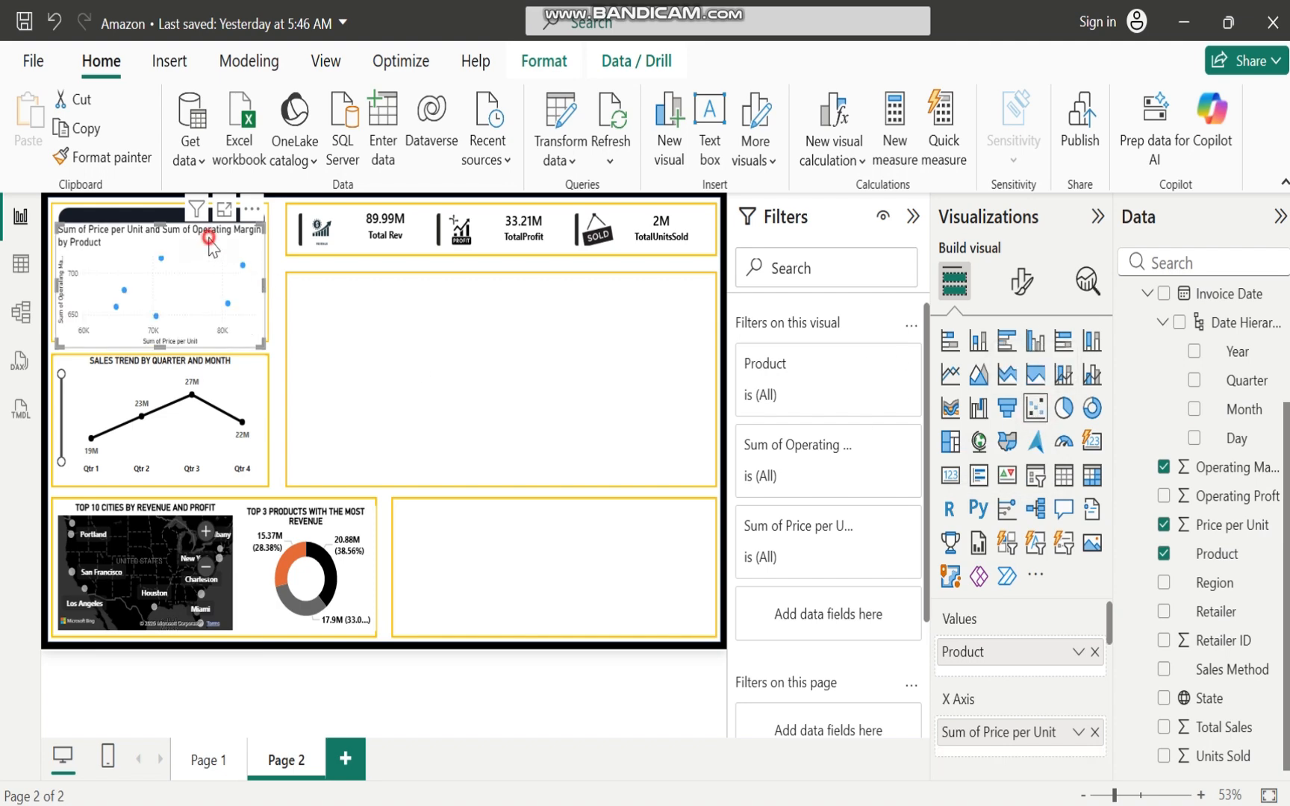
Place the scatter chart in the empty frame beside the donut chart and narrow it to about half the frame's width
{"action": "left_click_drag", "start_coordinate": [210, 239], "coordinate": [541, 558]}
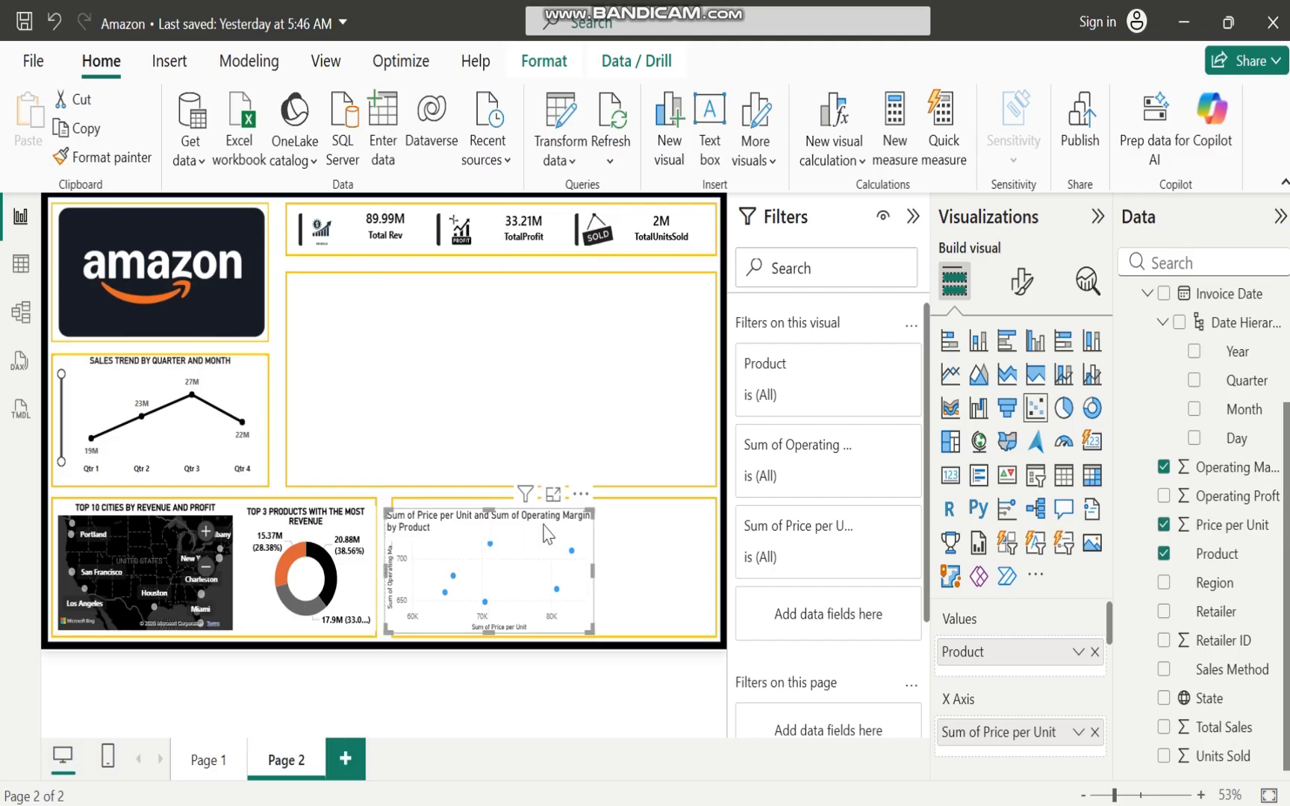
{"action": "left_click_drag", "start_coordinate": [544, 525], "coordinate": [553, 523]}
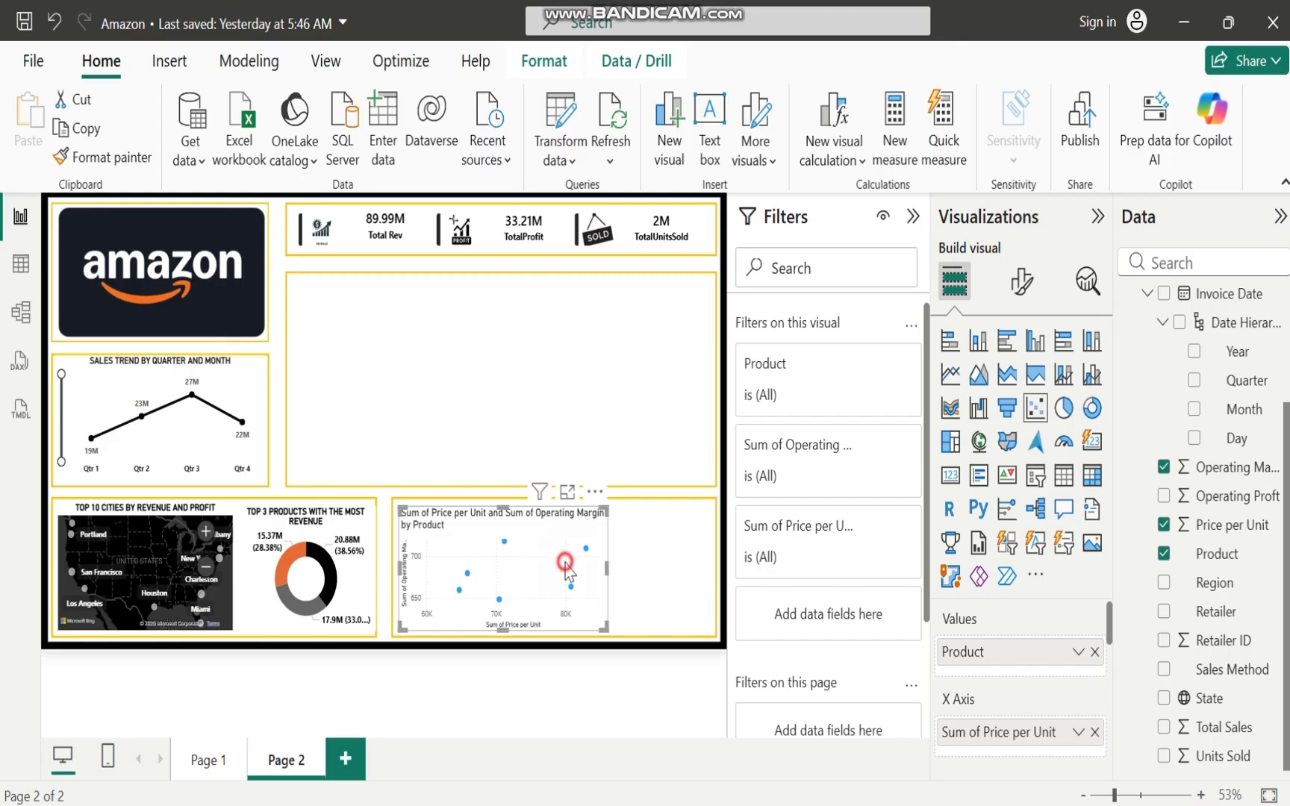
{"action": "left_click", "coordinate": [602, 570]}
{"action": "left_click_drag", "start_coordinate": [602, 573], "coordinate": [560, 576]}
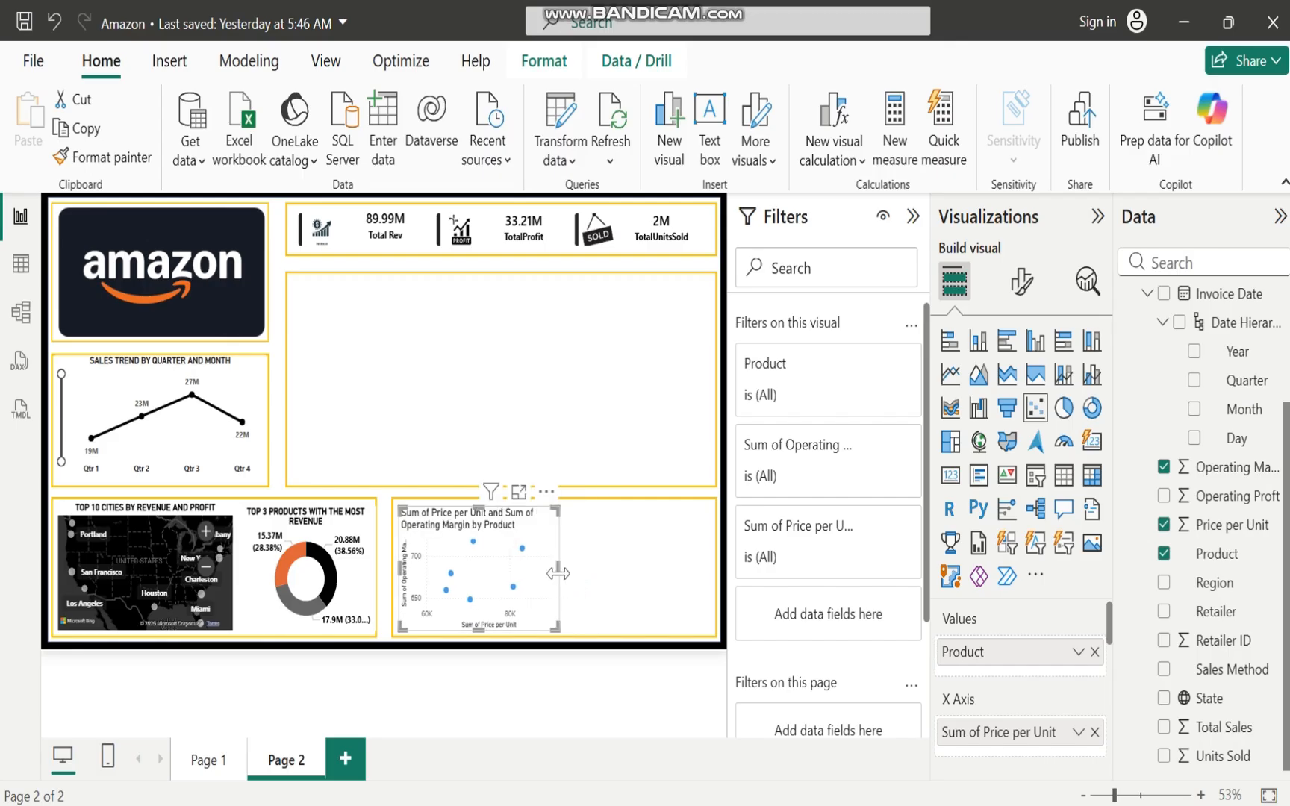
Turn off the X-axis values and X-axis title of the scatter chart
{"action": "left_click", "coordinate": [1021, 282]}
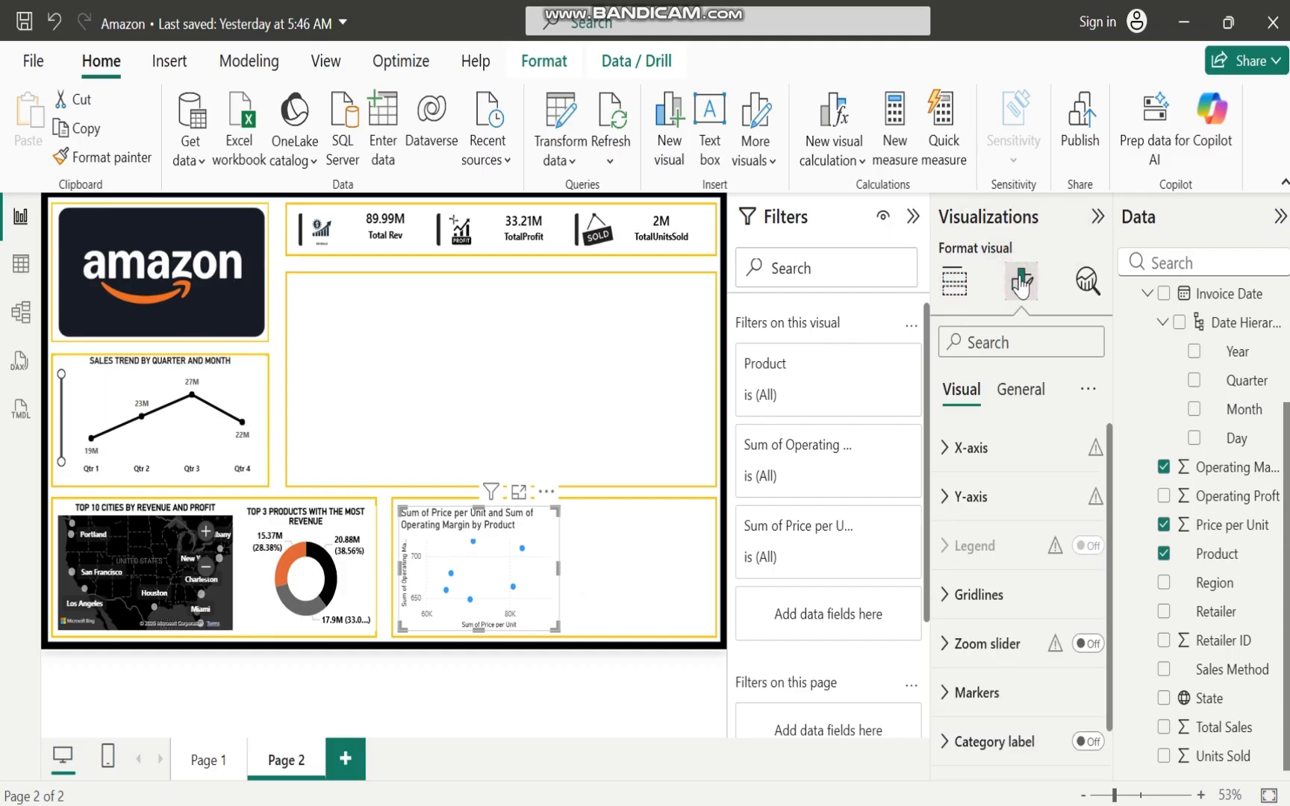
{"action": "left_click", "coordinate": [942, 447]}
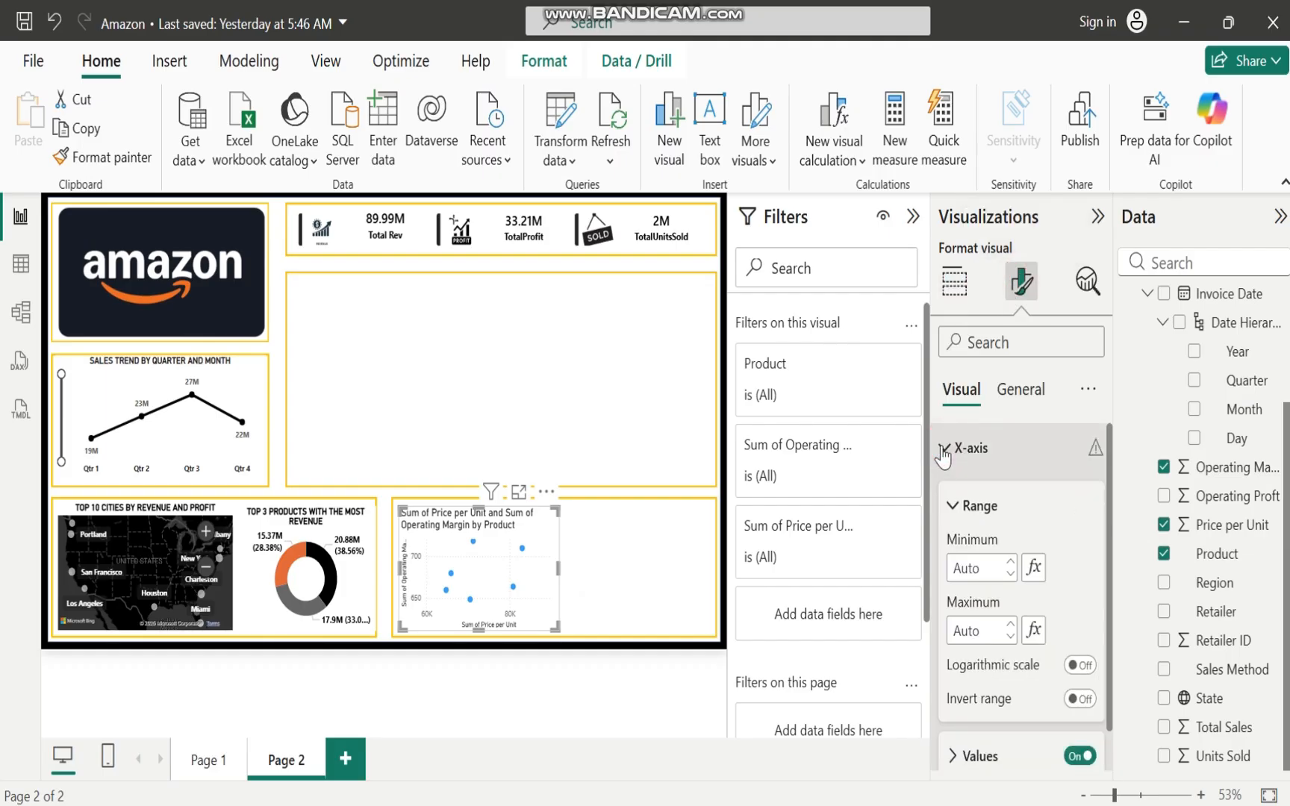
{"action": "left_click", "coordinate": [1077, 757]}
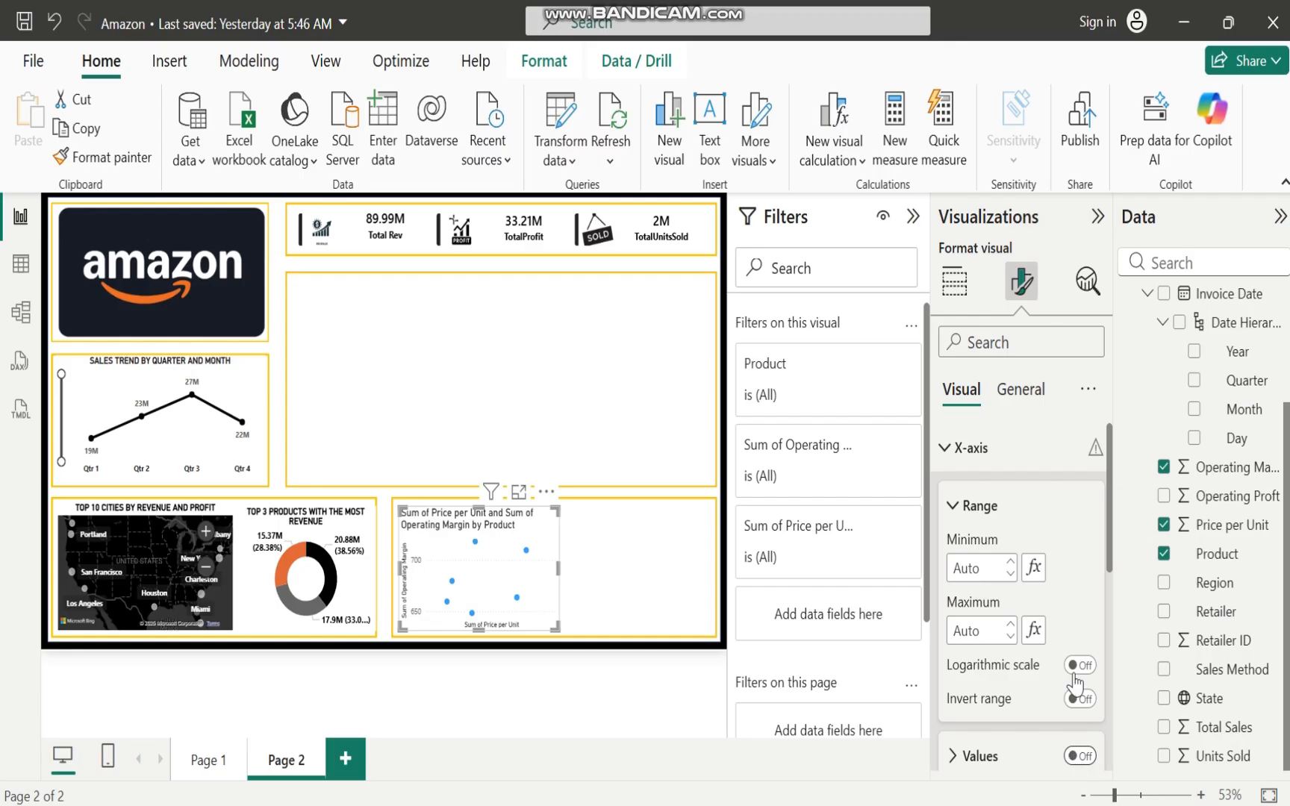
{"action": "left_click_drag", "start_coordinate": [1108, 517], "coordinate": [1113, 580]}
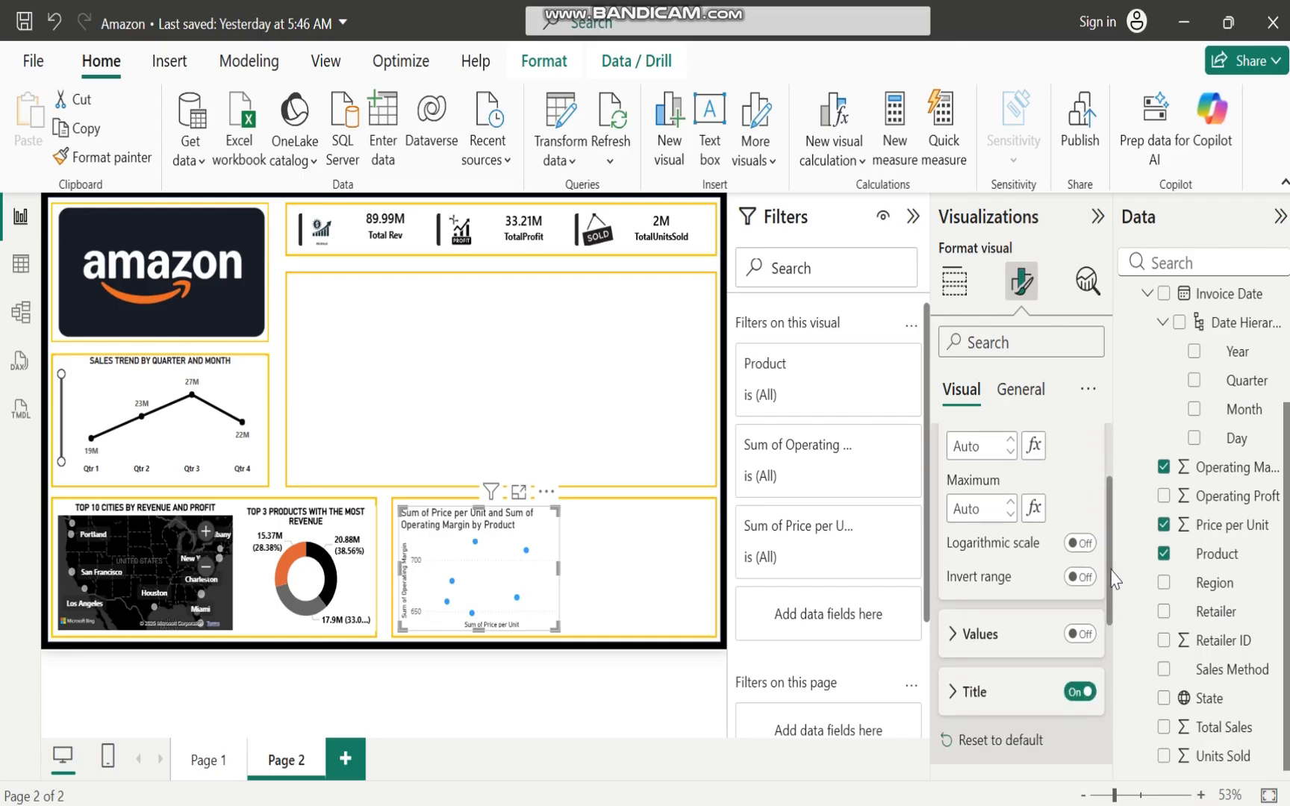
{"action": "left_click", "coordinate": [1074, 698]}
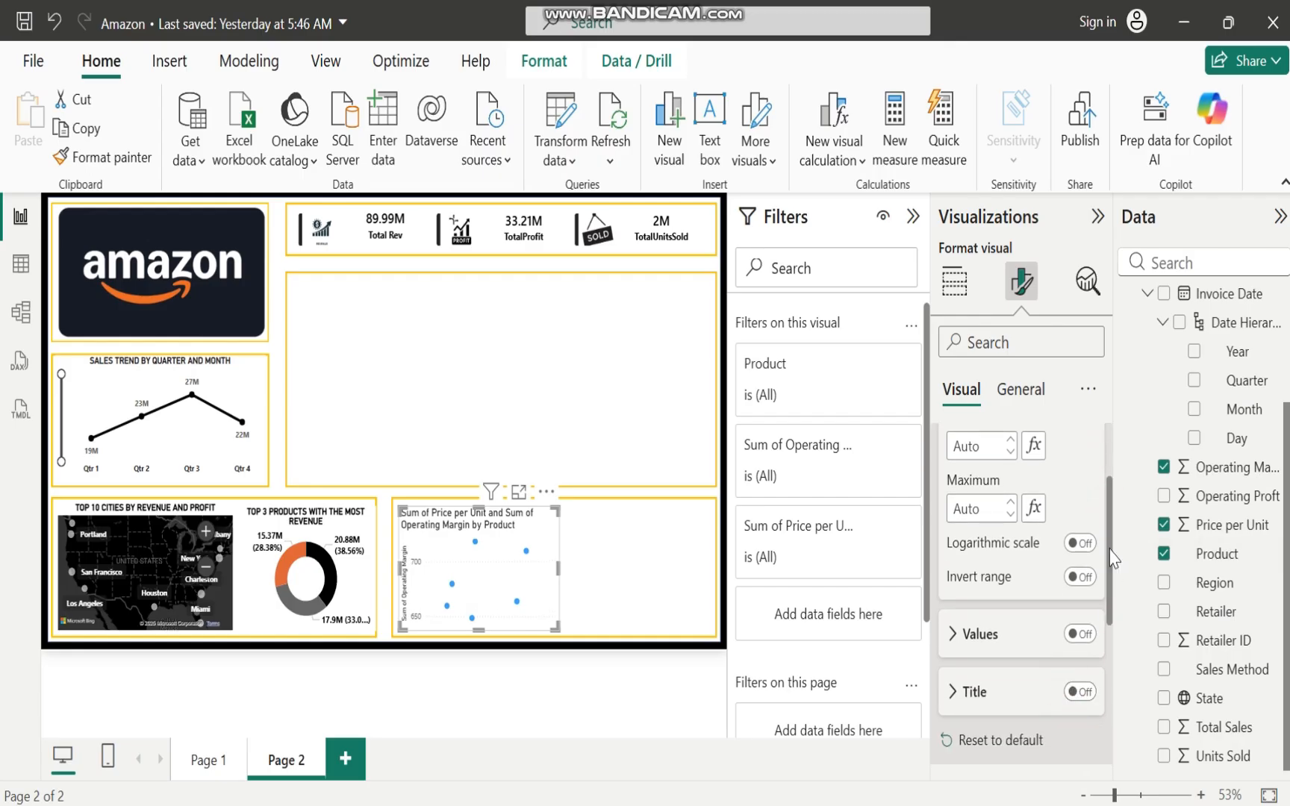
{"action": "left_click_drag", "start_coordinate": [1110, 553], "coordinate": [1097, 446]}
{"action": "left_click", "coordinate": [945, 448]}
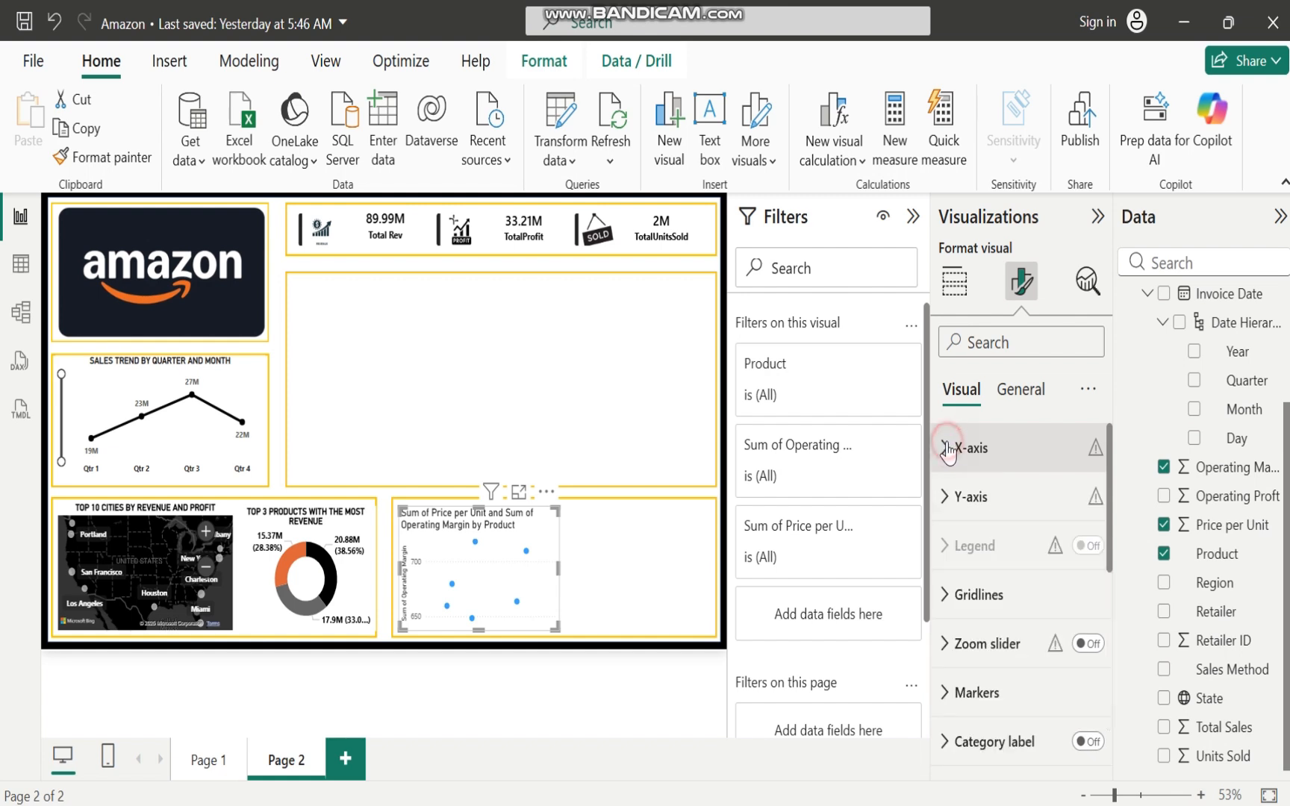
Turn off the Y-axis values and Y-axis title of the scatter chart
{"action": "left_click", "coordinate": [948, 494]}
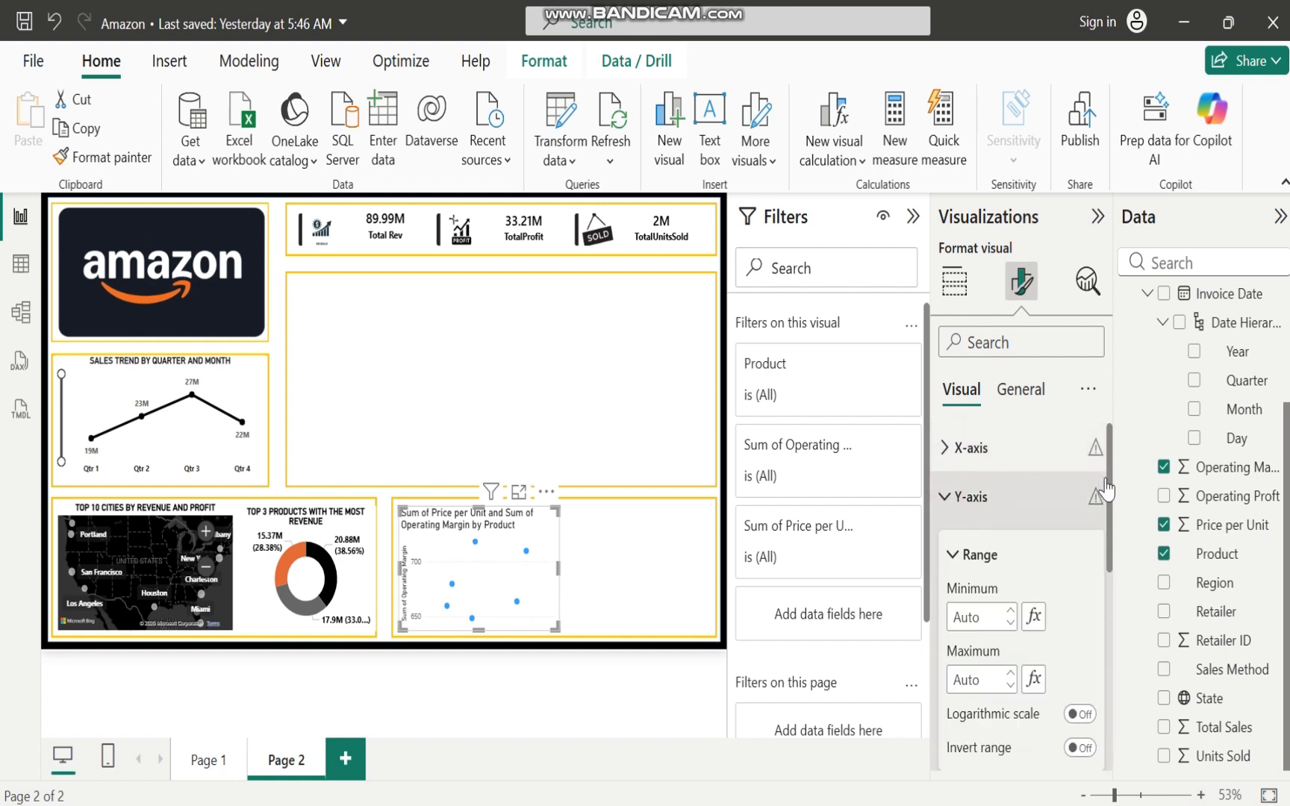
{"action": "left_click_drag", "start_coordinate": [1112, 502], "coordinate": [1115, 608]}
{"action": "left_click", "coordinate": [1074, 544]}
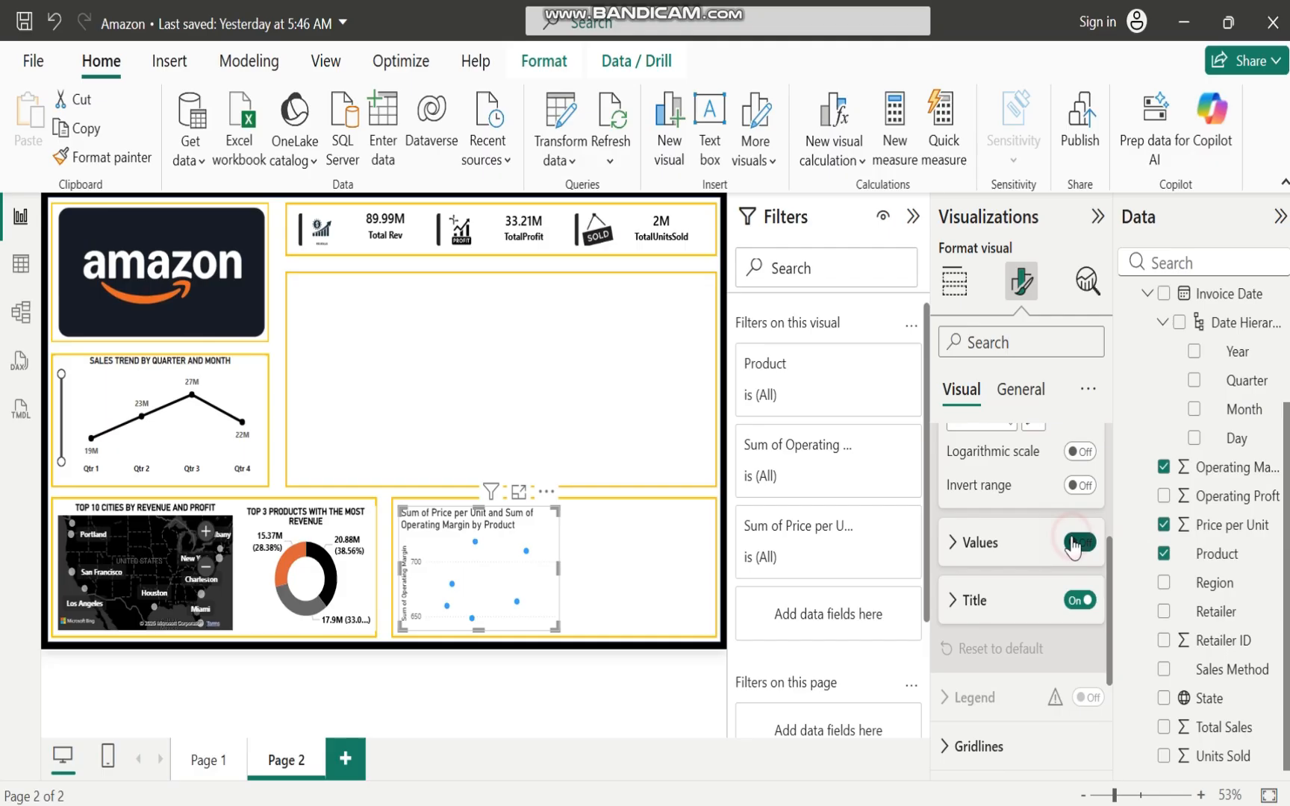
{"action": "left_click", "coordinate": [1080, 602]}
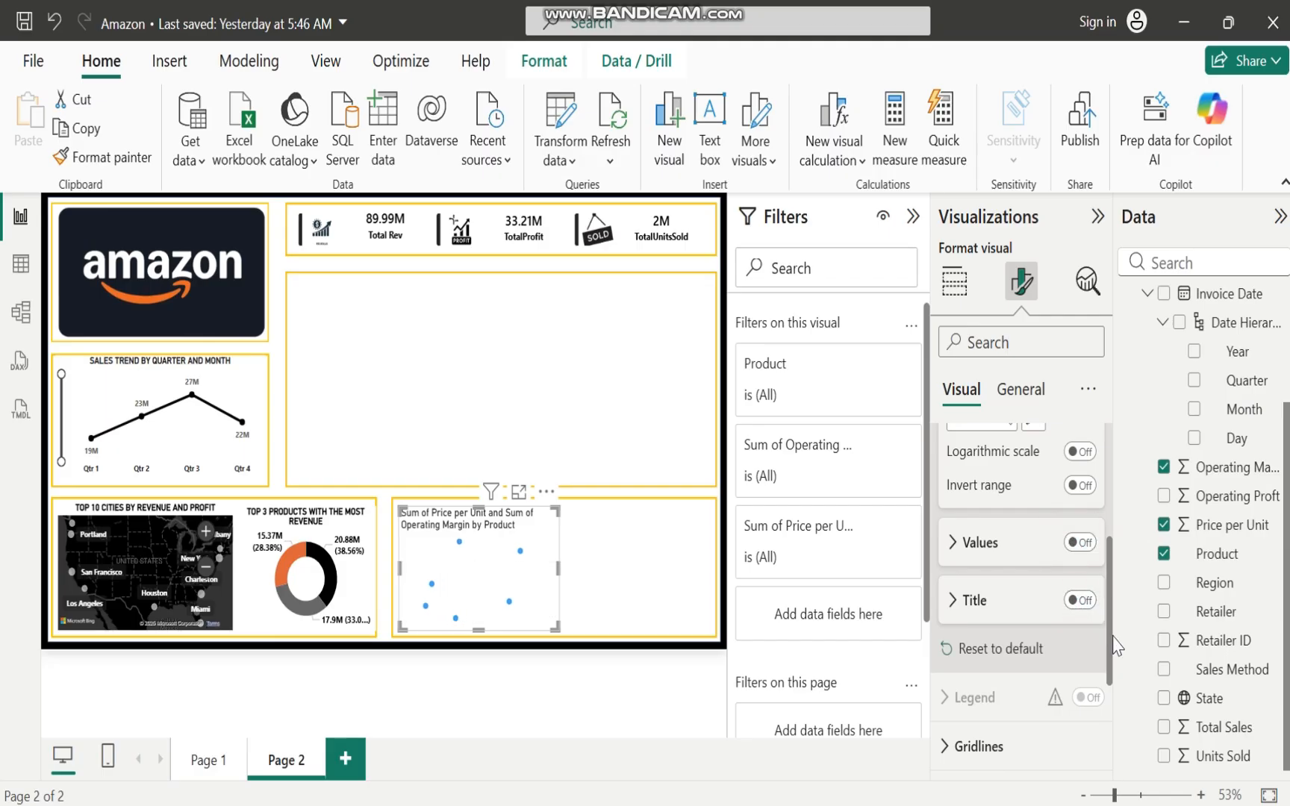
{"action": "scroll", "coordinate": [1113, 649], "scroll_direction": "up", "scroll_amount": 5}
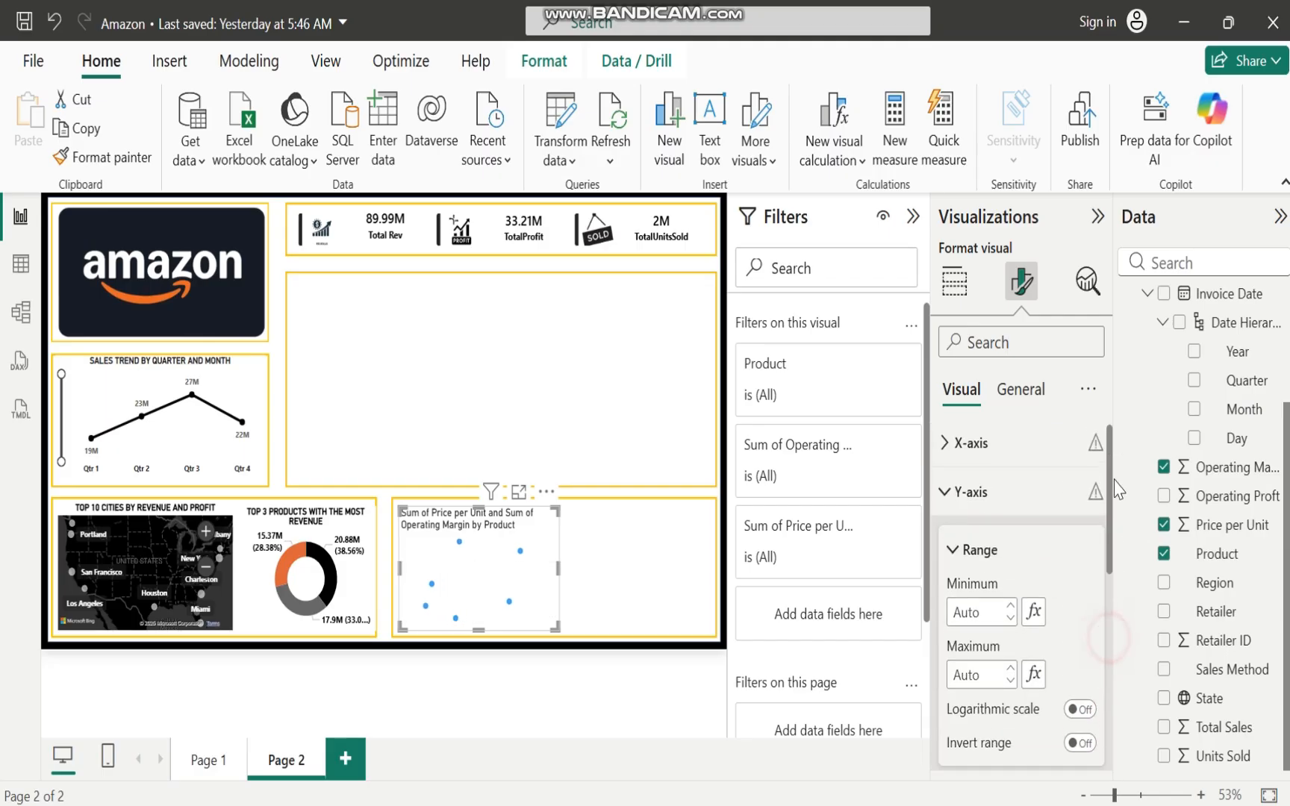
{"action": "left_click", "coordinate": [946, 502]}
Check the scatter chart's horizontal and vertical gridline settings and try out its zoom slider
{"action": "left_click", "coordinate": [946, 595]}
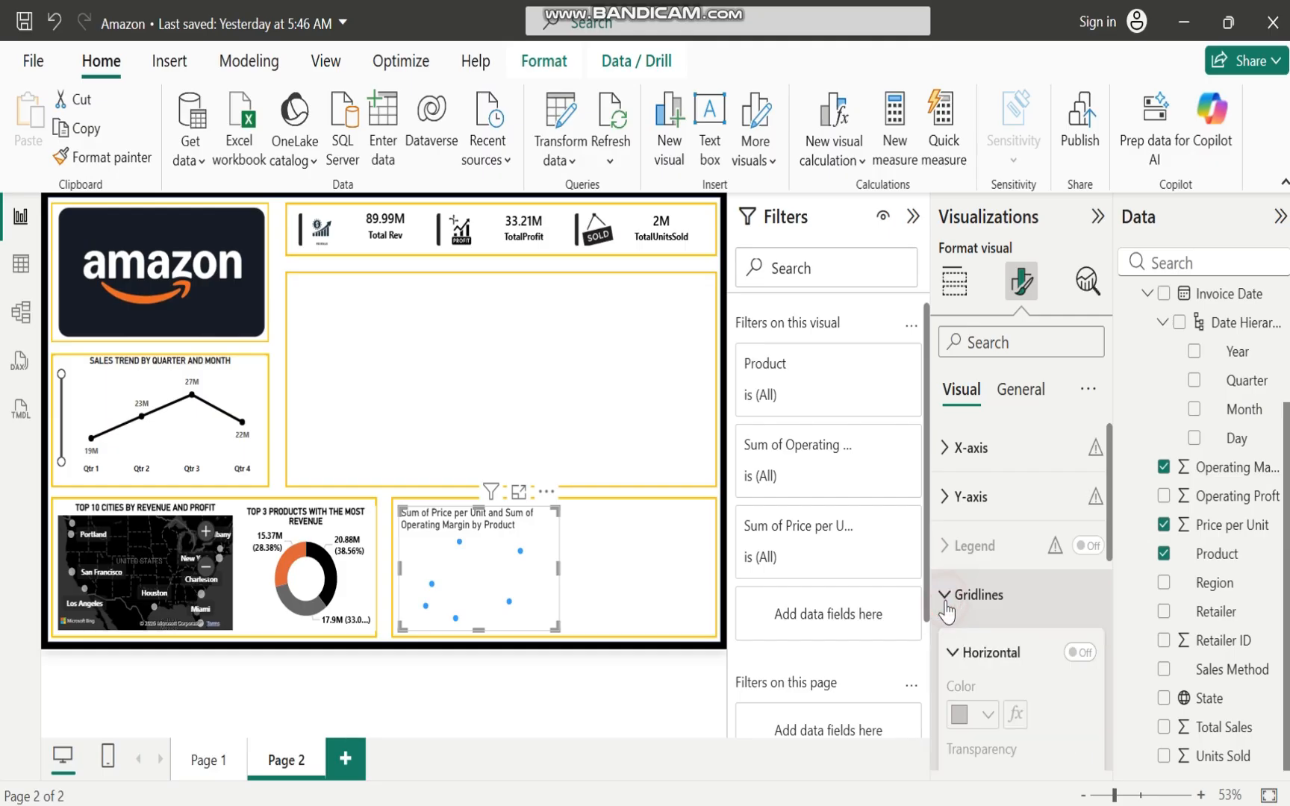
{"action": "scroll", "coordinate": [1118, 590], "scroll_direction": "down", "scroll_amount": 4}
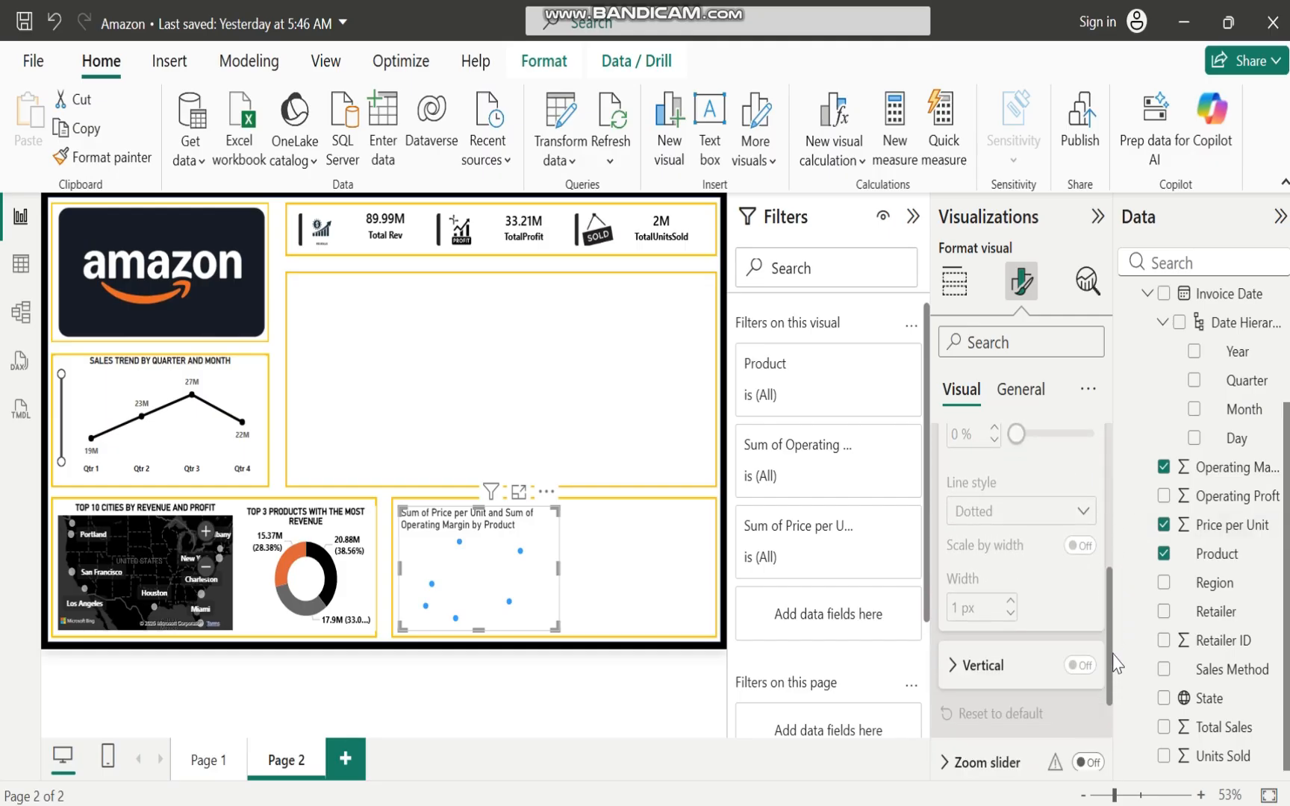
{"action": "scroll", "coordinate": [1109, 523], "scroll_direction": "up", "scroll_amount": 4}
{"action": "left_click", "coordinate": [945, 595]}
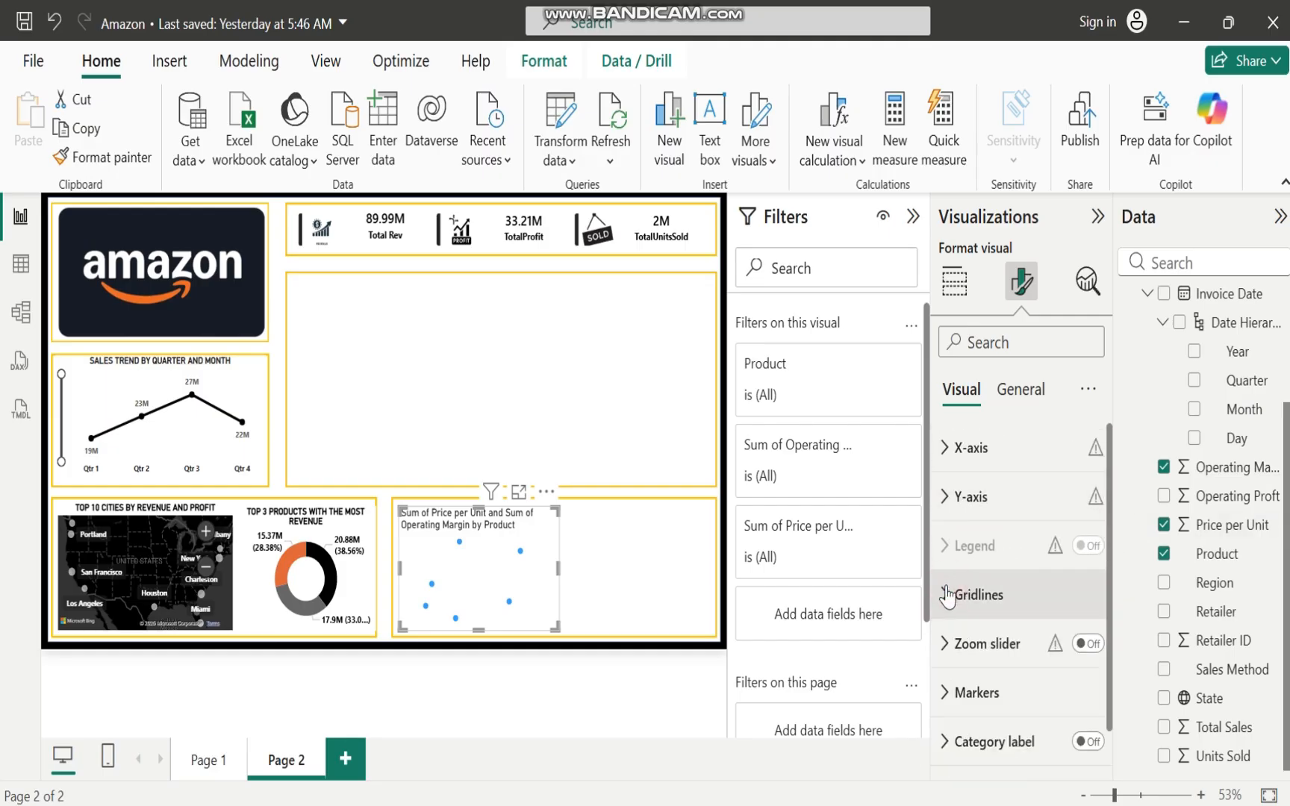
{"action": "left_click", "coordinate": [1085, 645]}
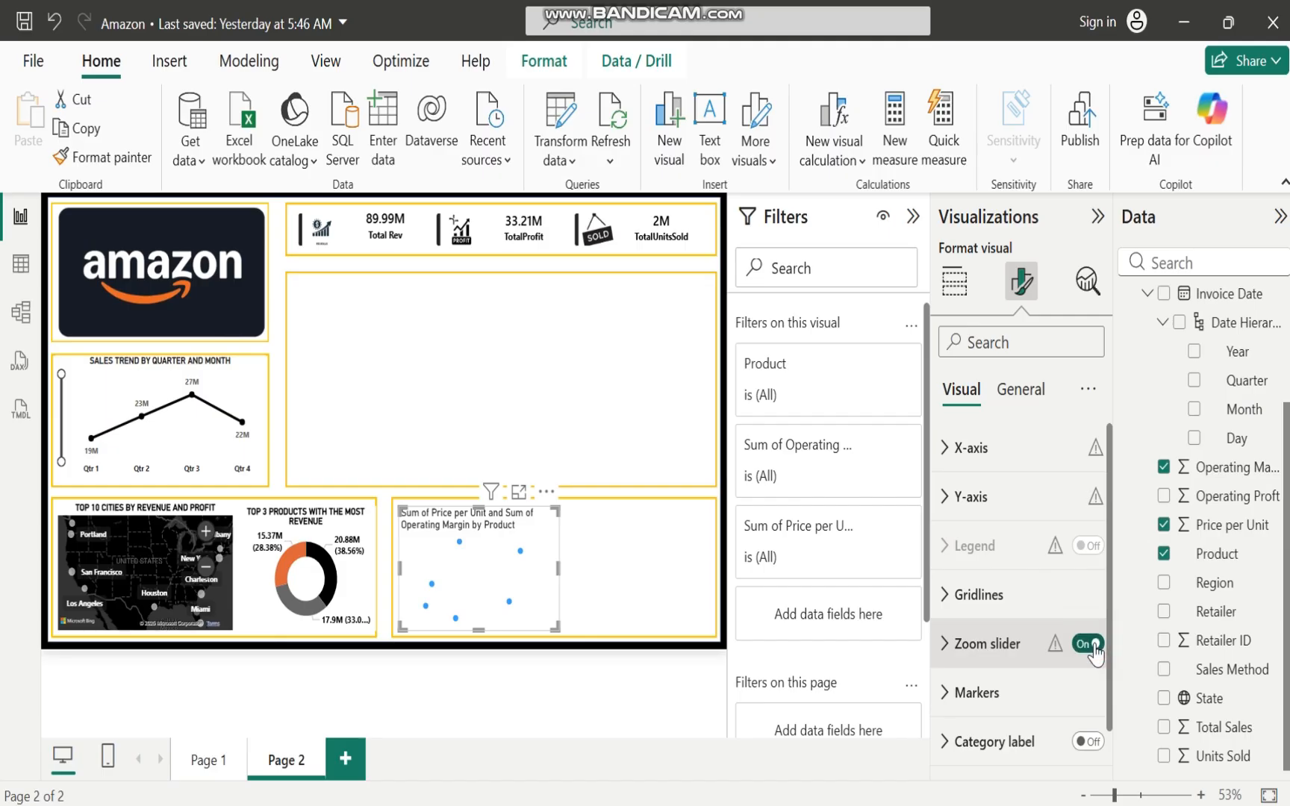
{"action": "left_click", "coordinate": [1085, 644]}
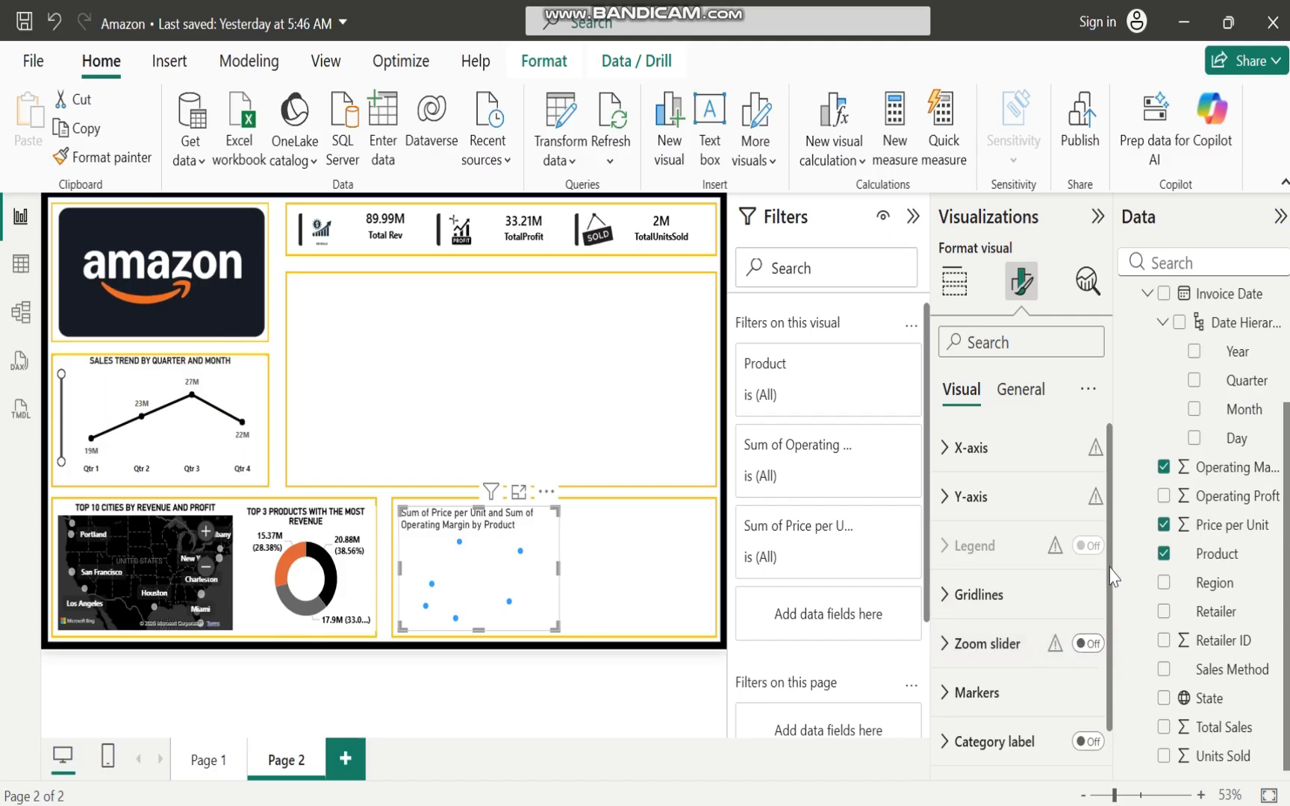
Increase the size multiplier of the scatter chart's markers to 6
{"action": "left_click_drag", "start_coordinate": [1110, 567], "coordinate": [1116, 663]}
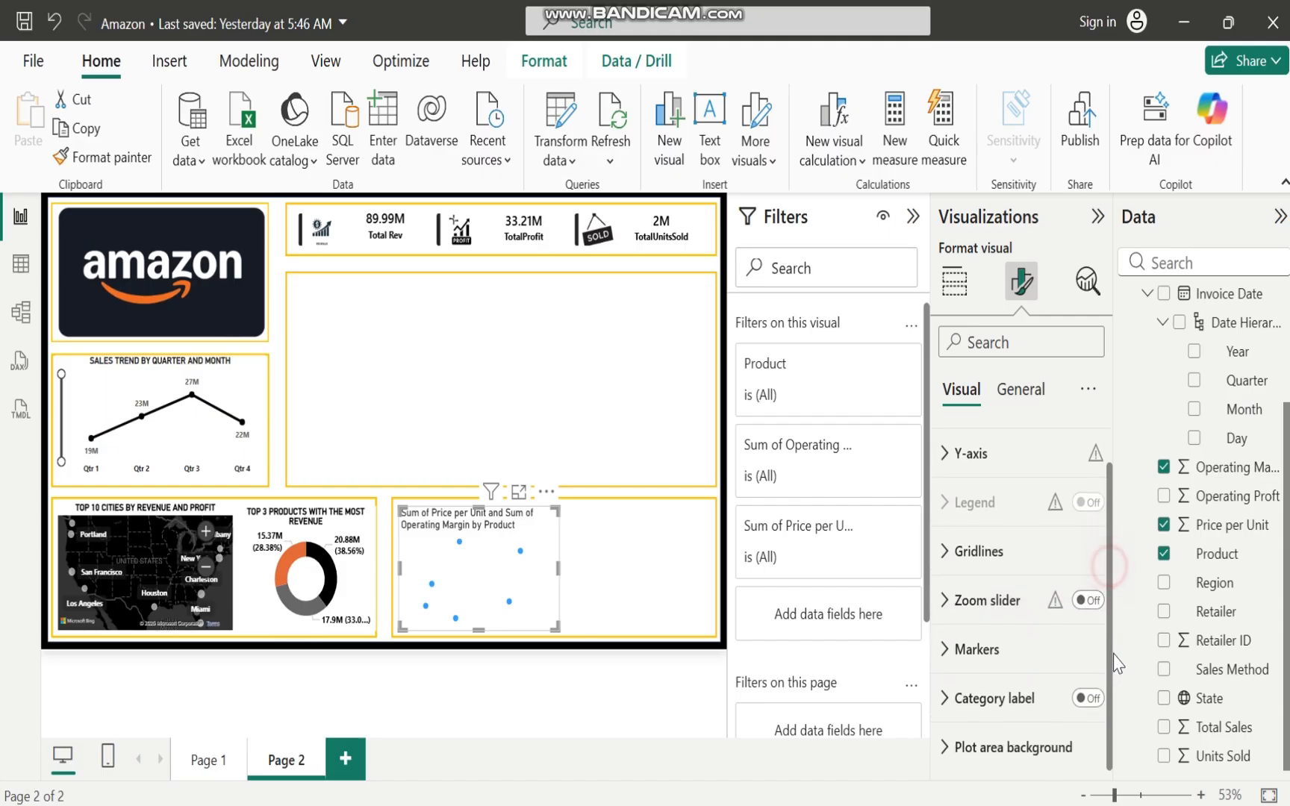
{"action": "left_click", "coordinate": [945, 650]}
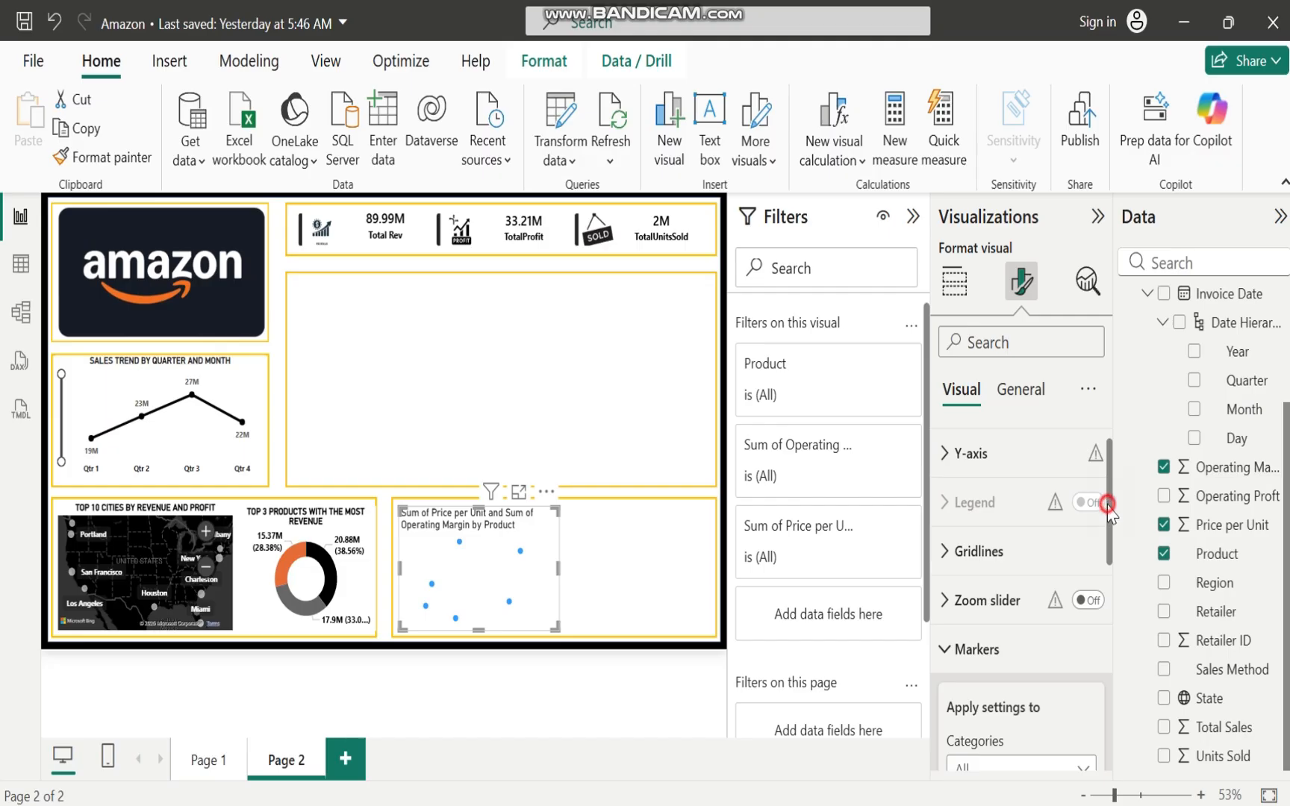
{"action": "left_click_drag", "start_coordinate": [1109, 512], "coordinate": [1111, 639]}
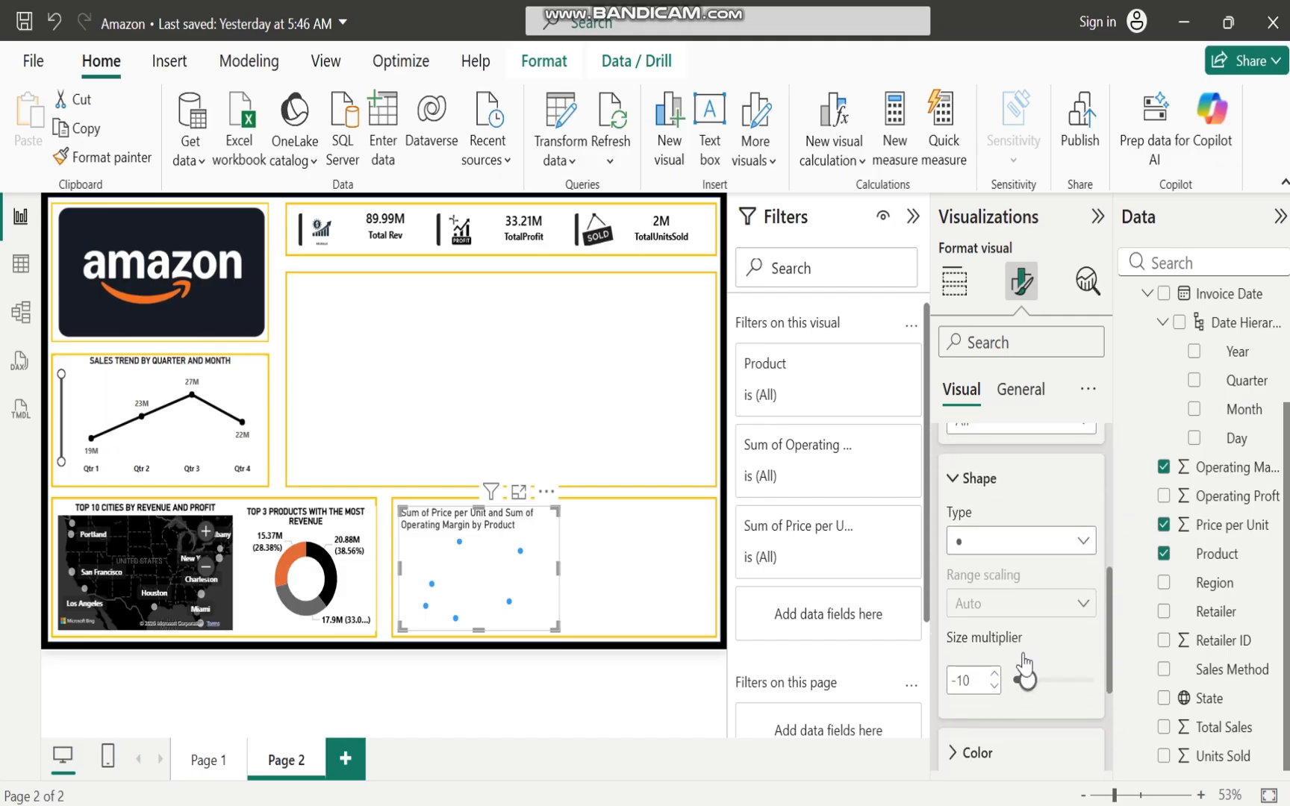
{"action": "left_click", "coordinate": [1087, 549]}
{"action": "left_click", "coordinate": [1087, 548]}
{"action": "left_click_drag", "start_coordinate": [1029, 679], "coordinate": [1037, 679]}
Set the color of the scatter chart's markers to black
{"action": "scroll", "coordinate": [1114, 626], "scroll_direction": "down", "scroll_amount": 3}
{"action": "left_click", "coordinate": [962, 554]}
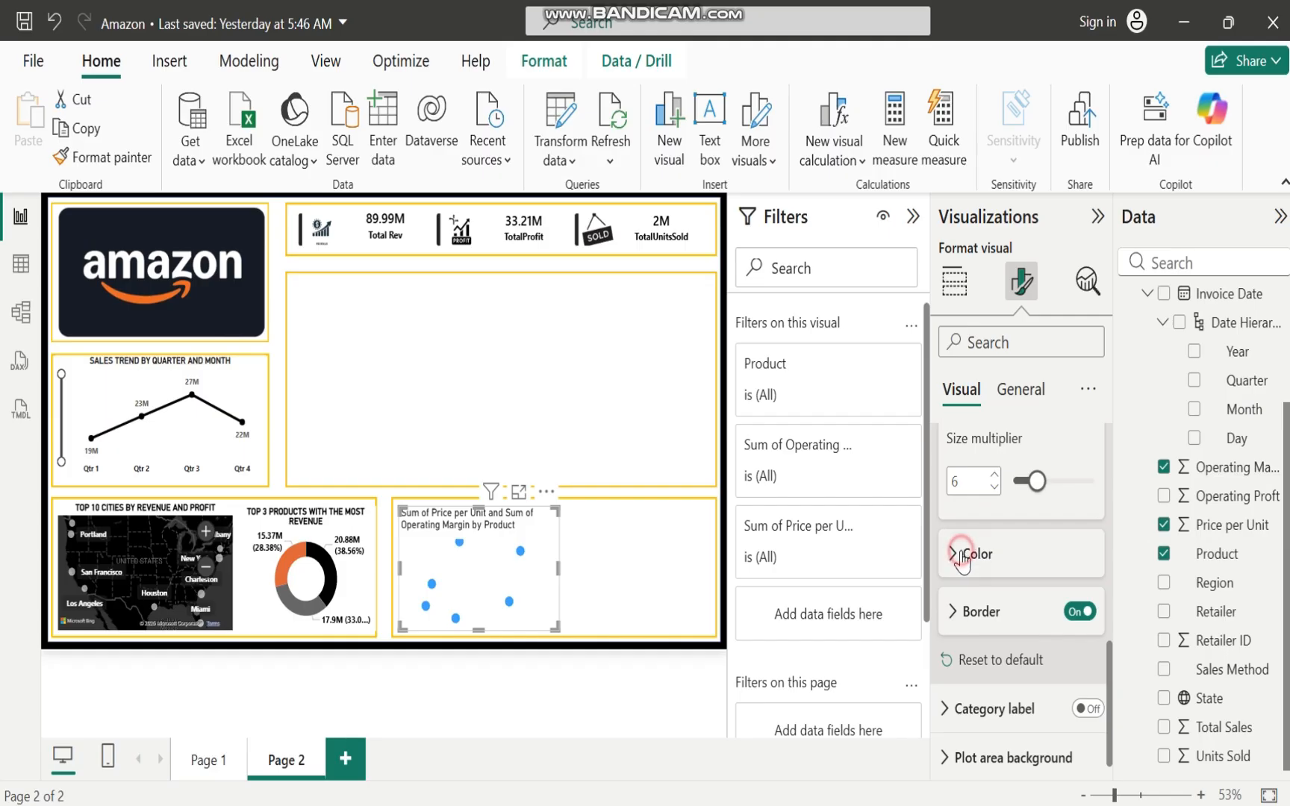
{"action": "left_click", "coordinate": [990, 651]}
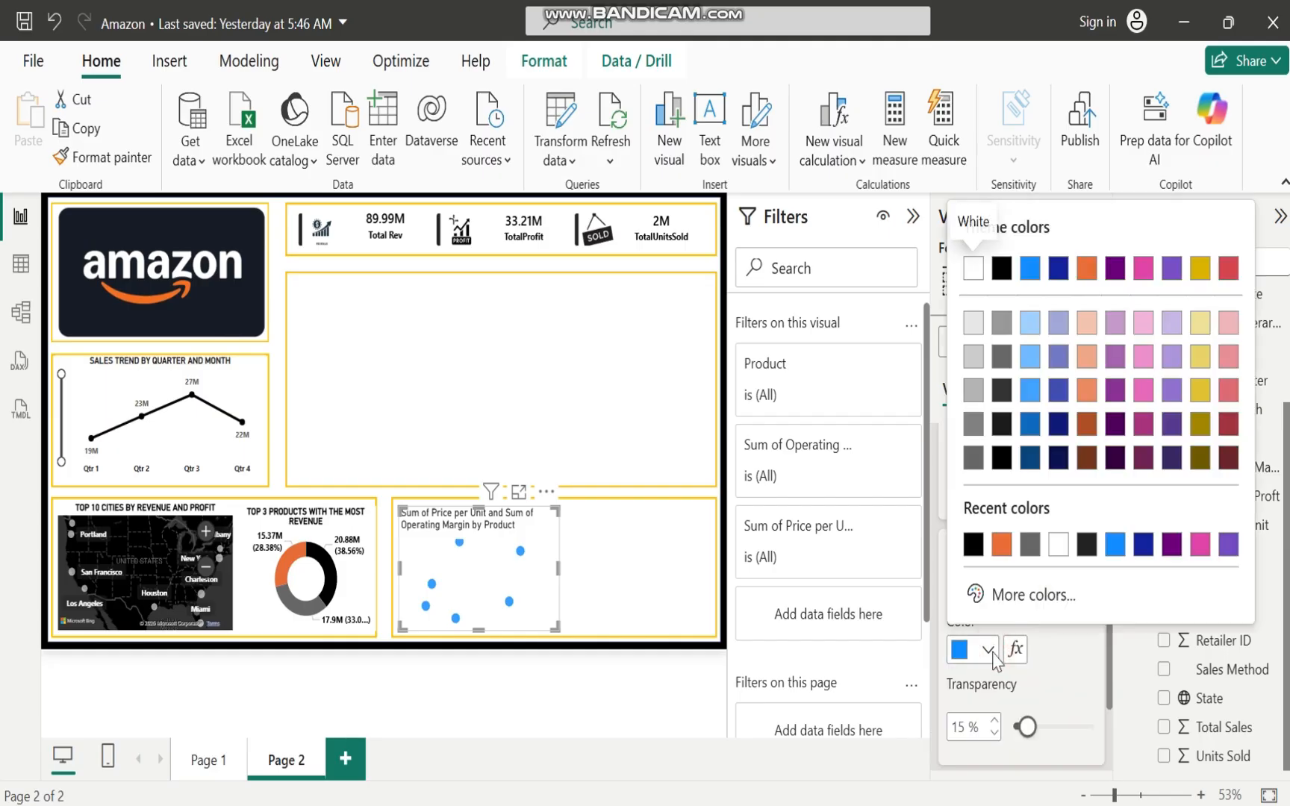
{"action": "left_click", "coordinate": [969, 546]}
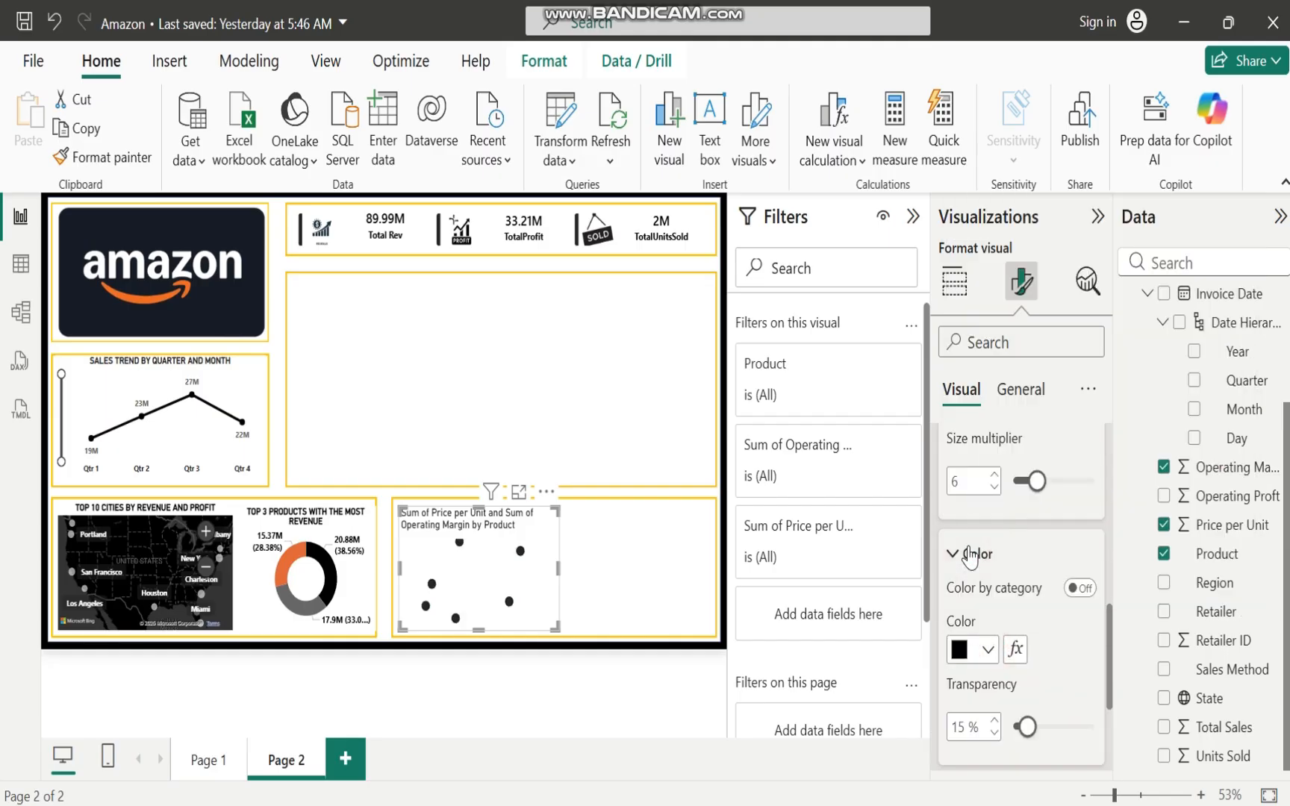
Try orange as the scatter markers' color and set it back to black
{"action": "left_click", "coordinate": [985, 651]}
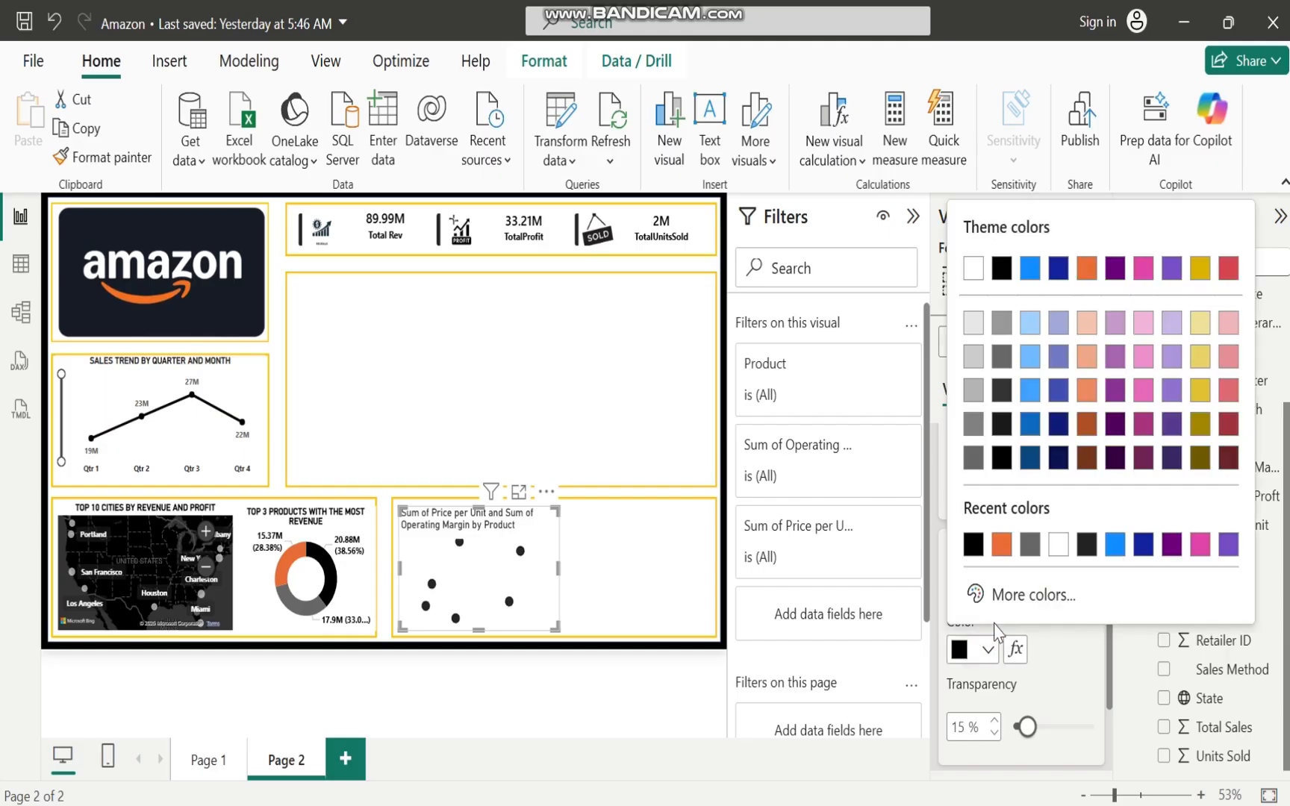
{"action": "left_click", "coordinate": [1002, 544]}
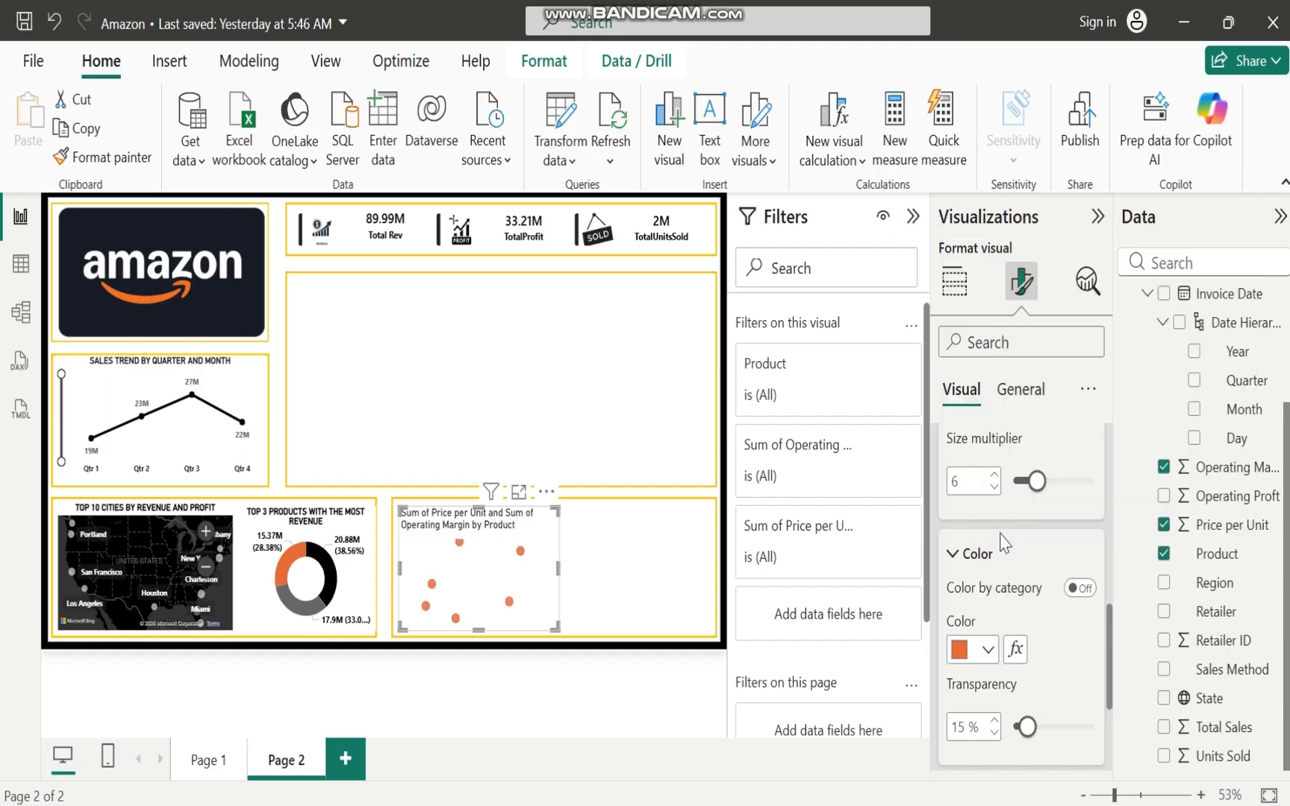
{"action": "left_click", "coordinate": [987, 653]}
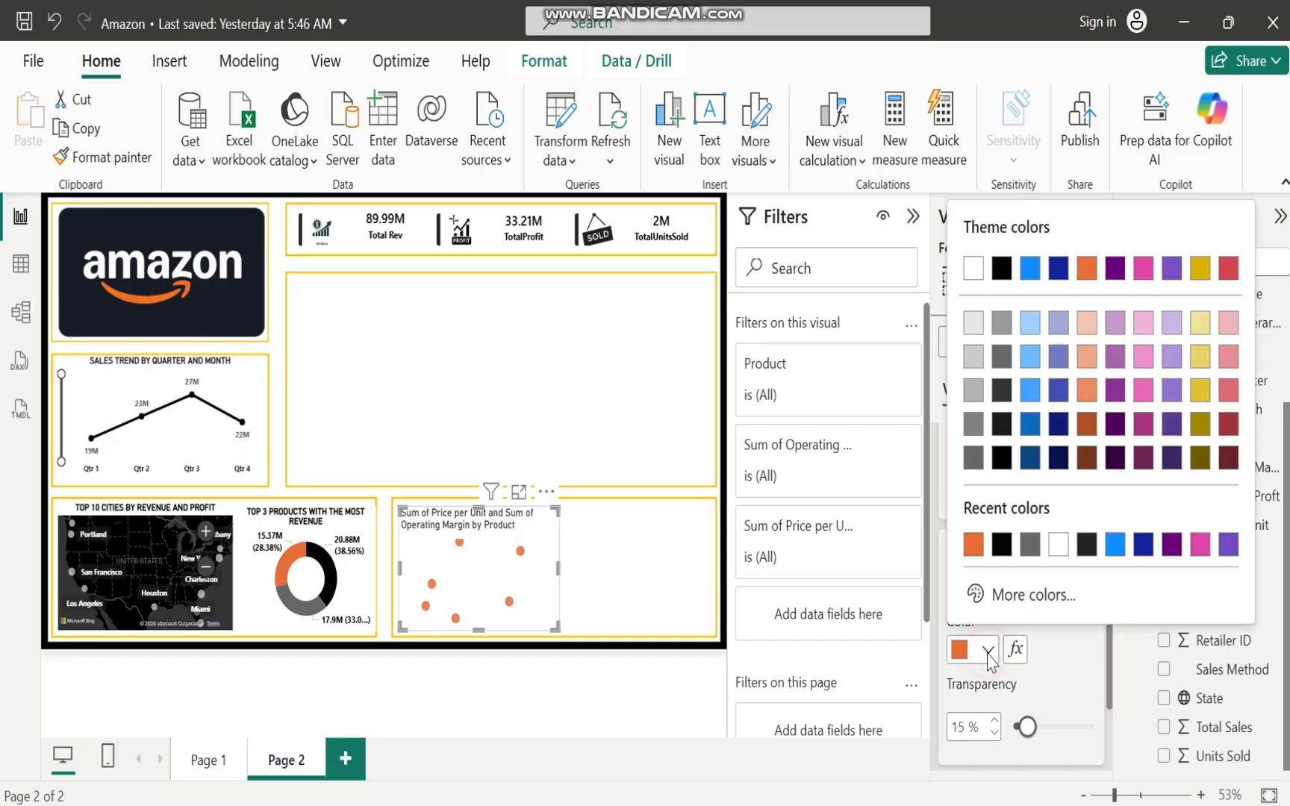
{"action": "left_click", "coordinate": [1002, 542]}
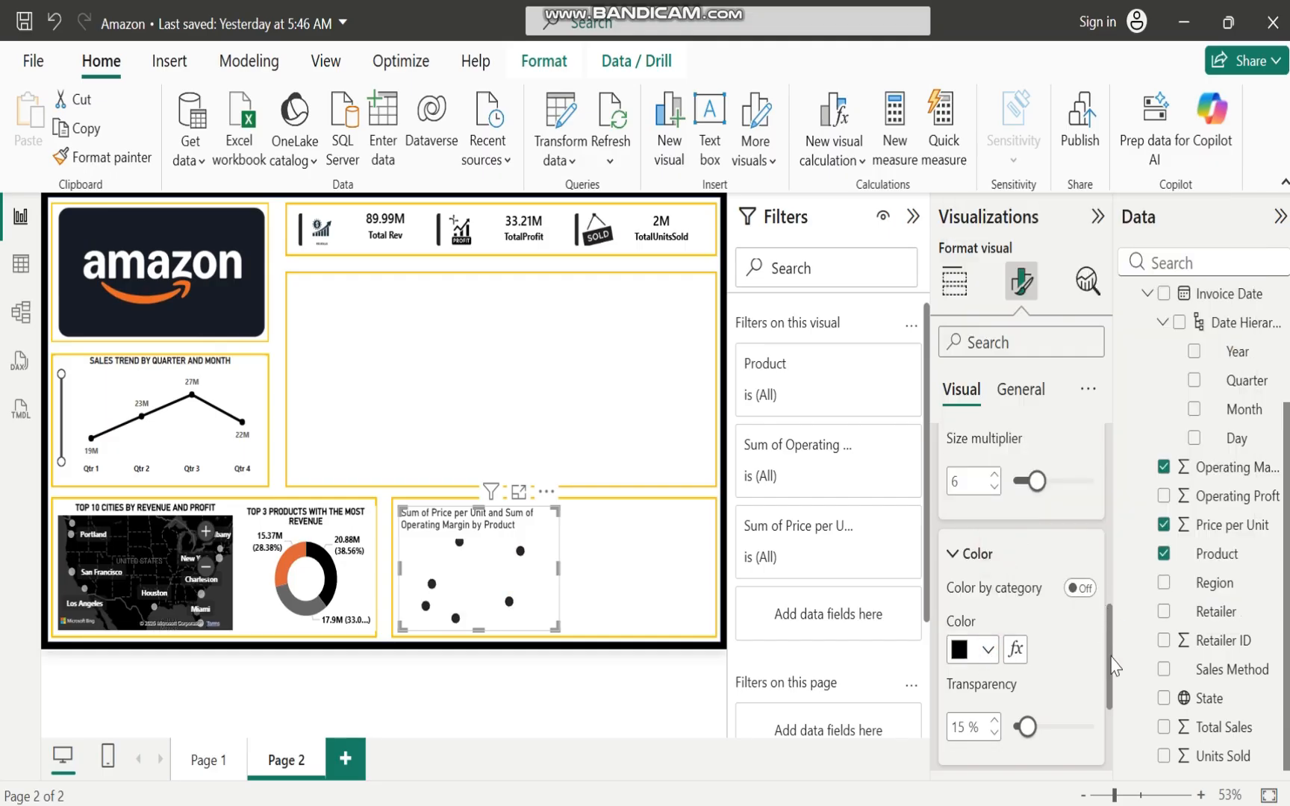
Turn on the scatter chart's category labels and make their text bold and black
{"action": "left_click_drag", "start_coordinate": [1111, 665], "coordinate": [1111, 532]}
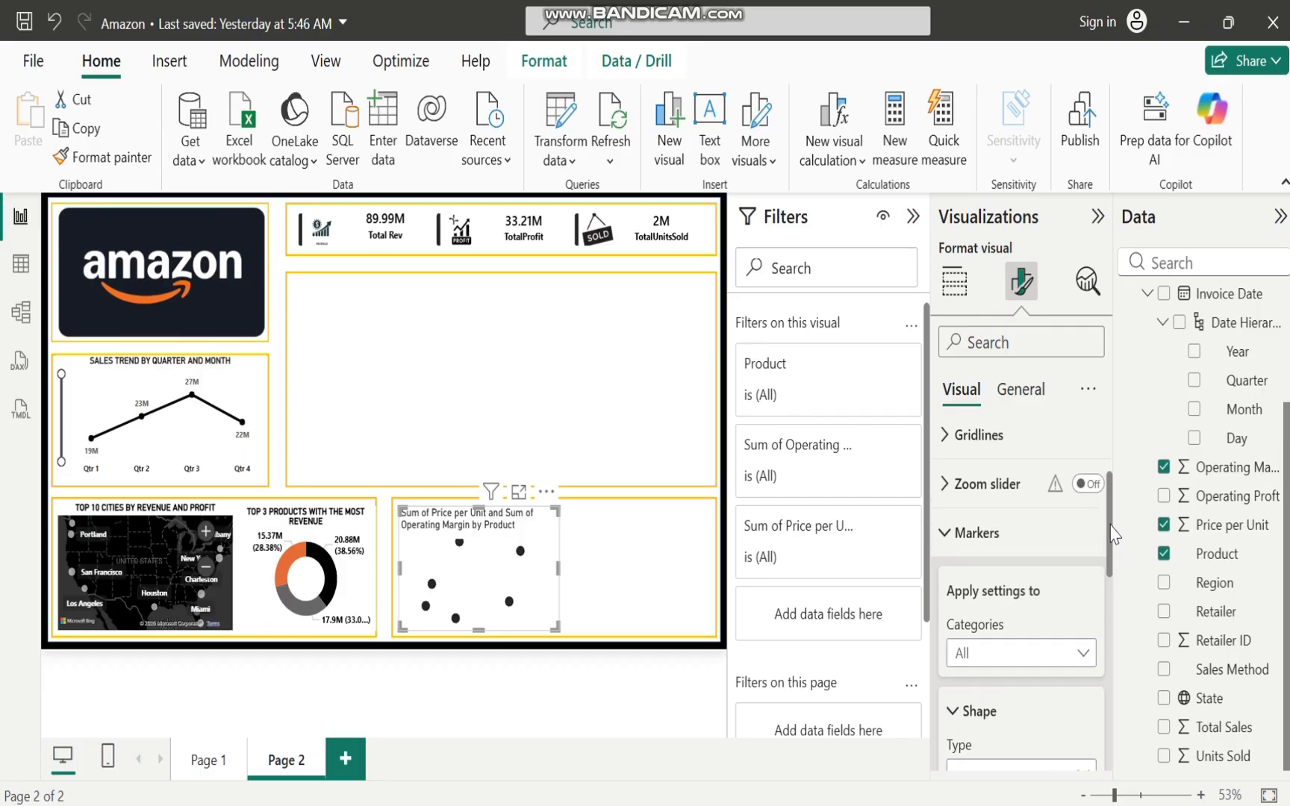
{"action": "left_click", "coordinate": [954, 532]}
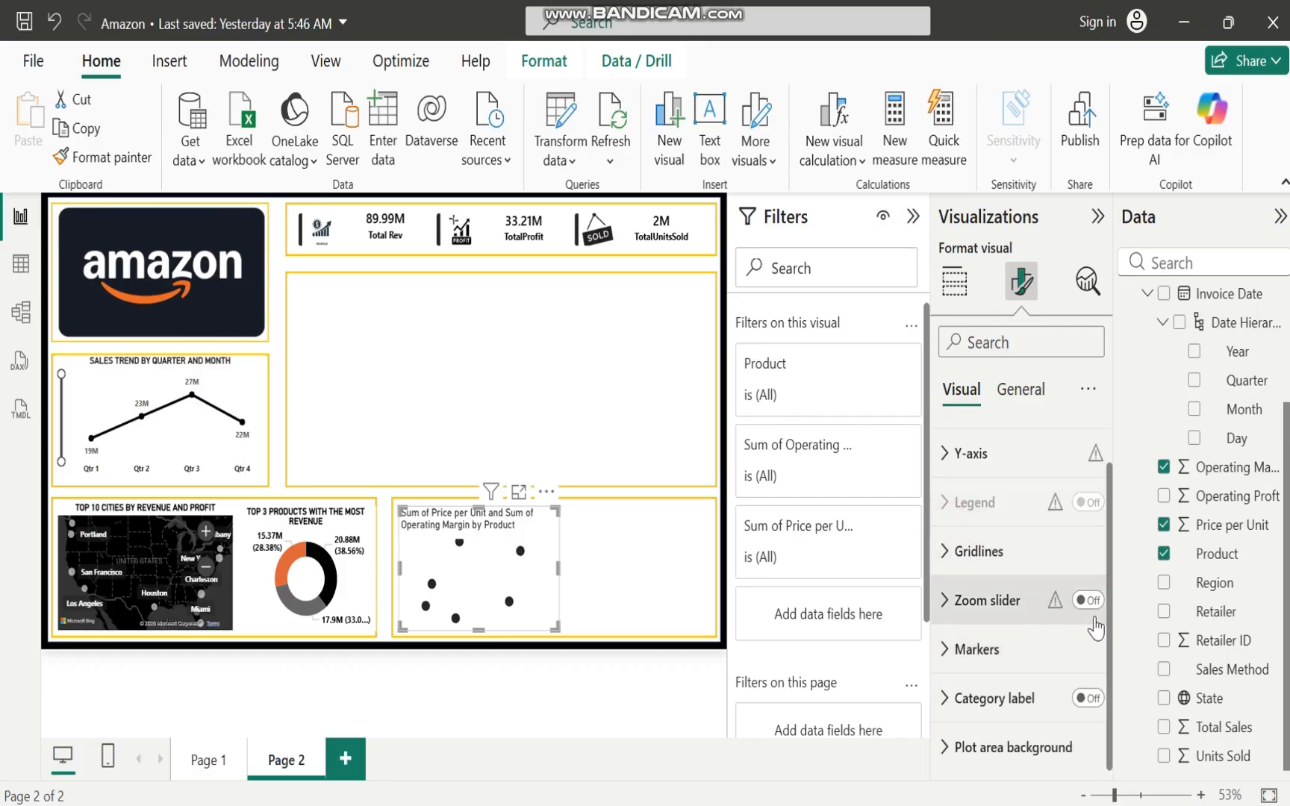
{"action": "left_click", "coordinate": [1092, 699]}
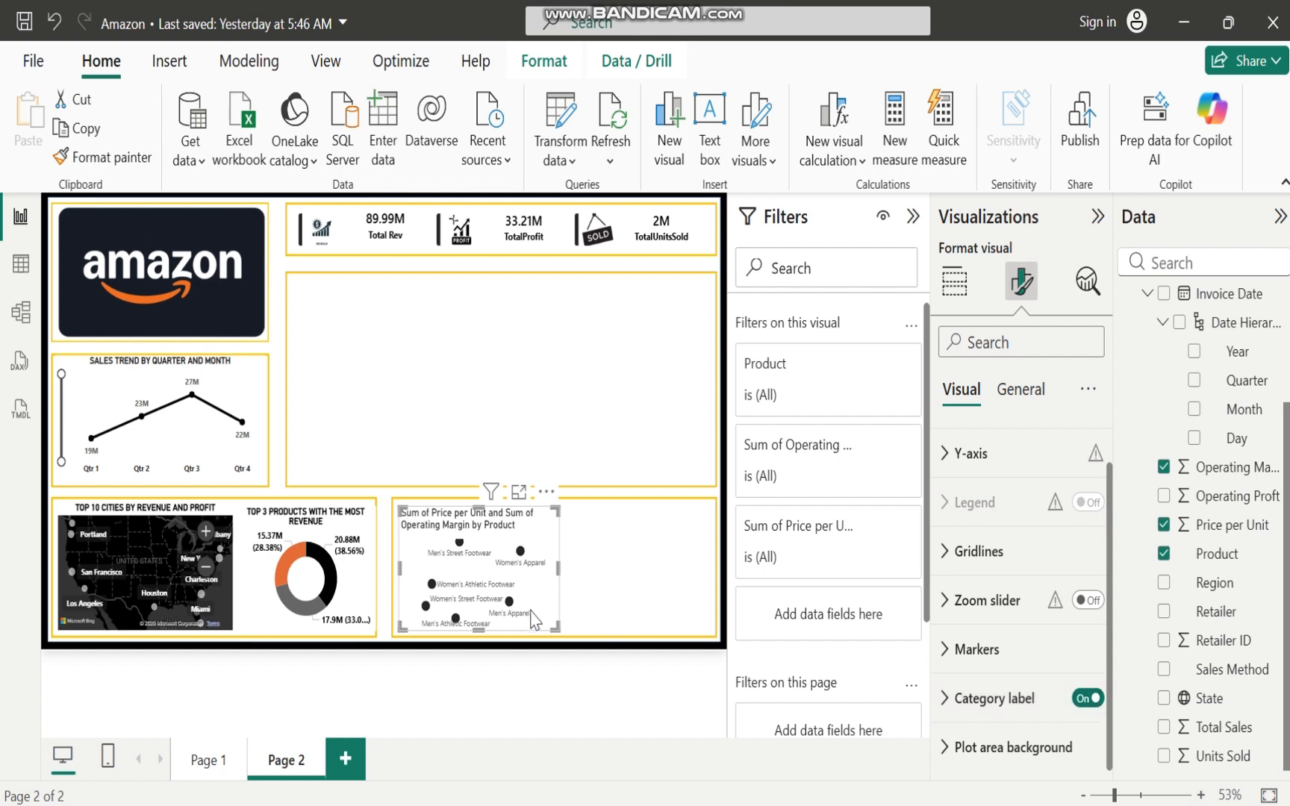
{"action": "left_click", "coordinate": [952, 698]}
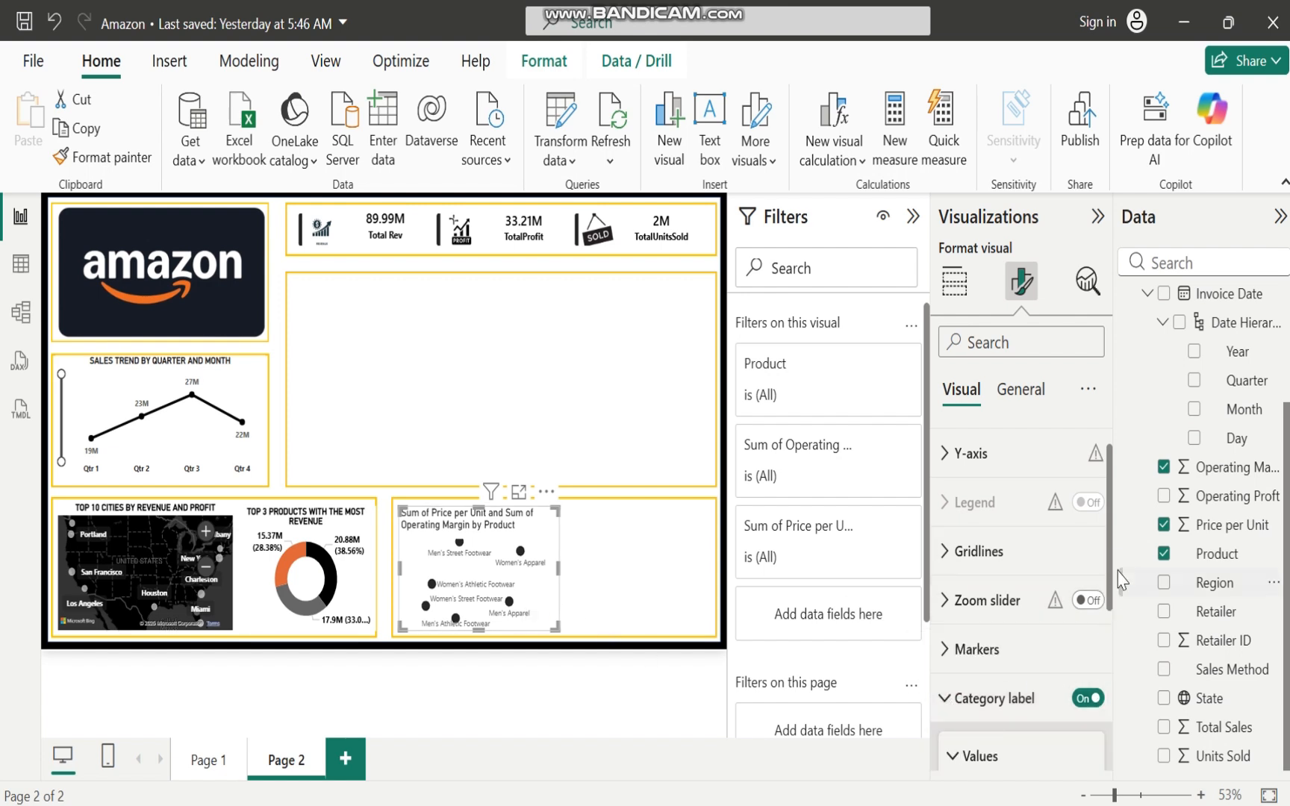
{"action": "left_click_drag", "start_coordinate": [1108, 547], "coordinate": [1108, 660]}
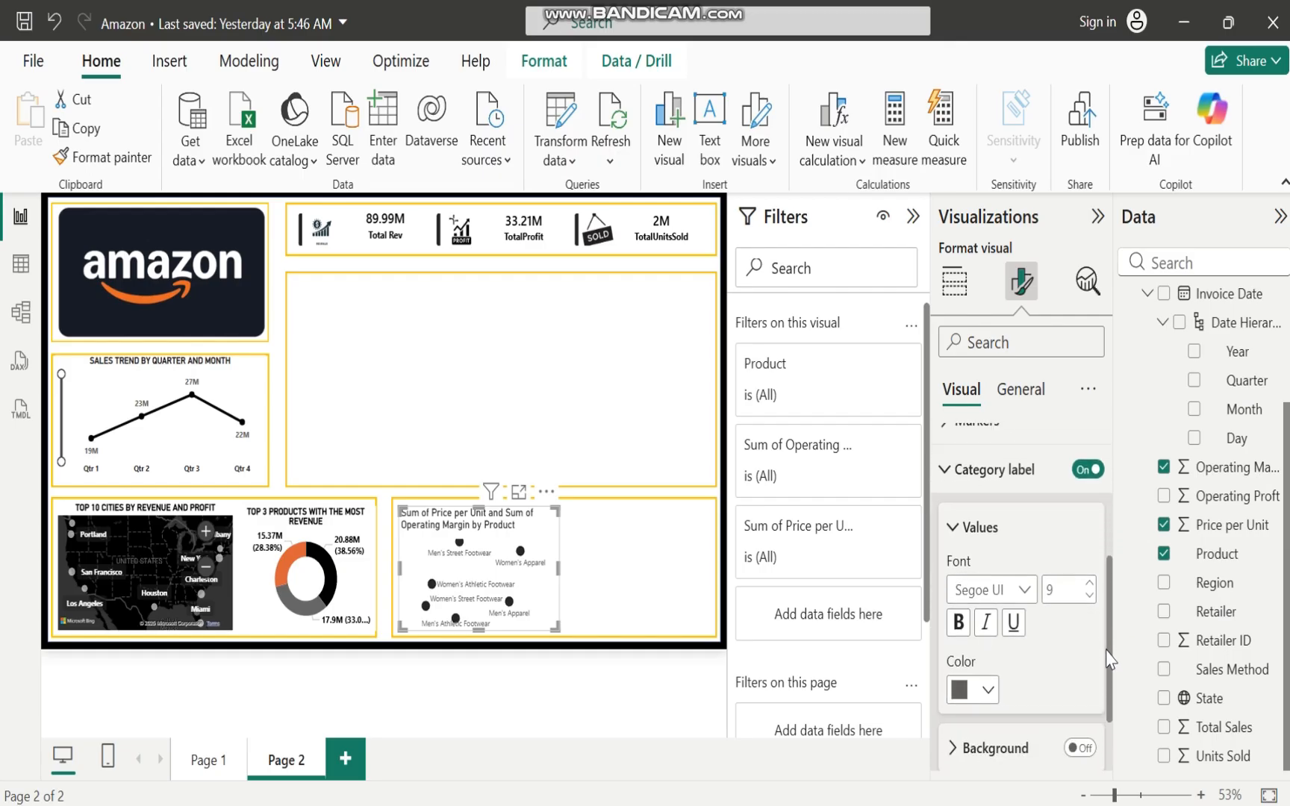
{"action": "left_click", "coordinate": [959, 624]}
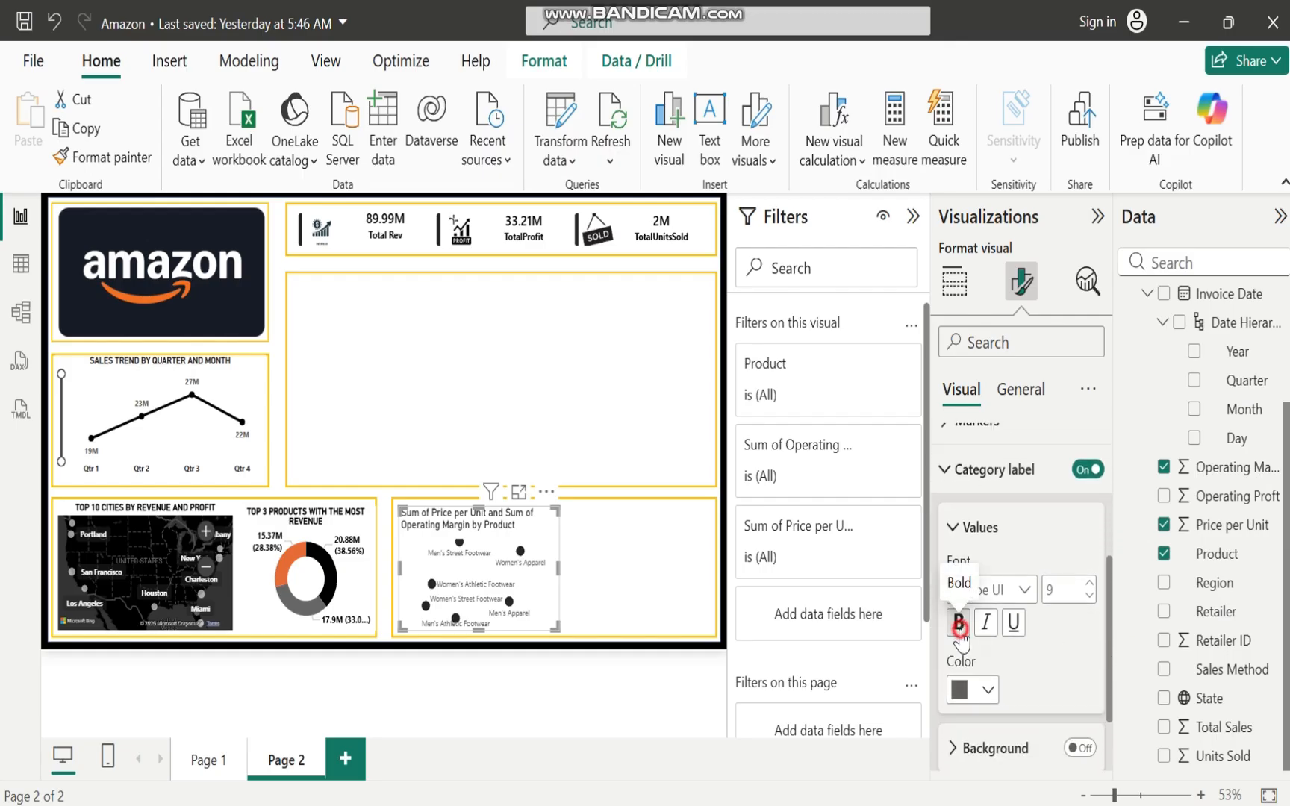
{"action": "left_click", "coordinate": [988, 690]}
{"action": "left_click", "coordinate": [974, 585]}
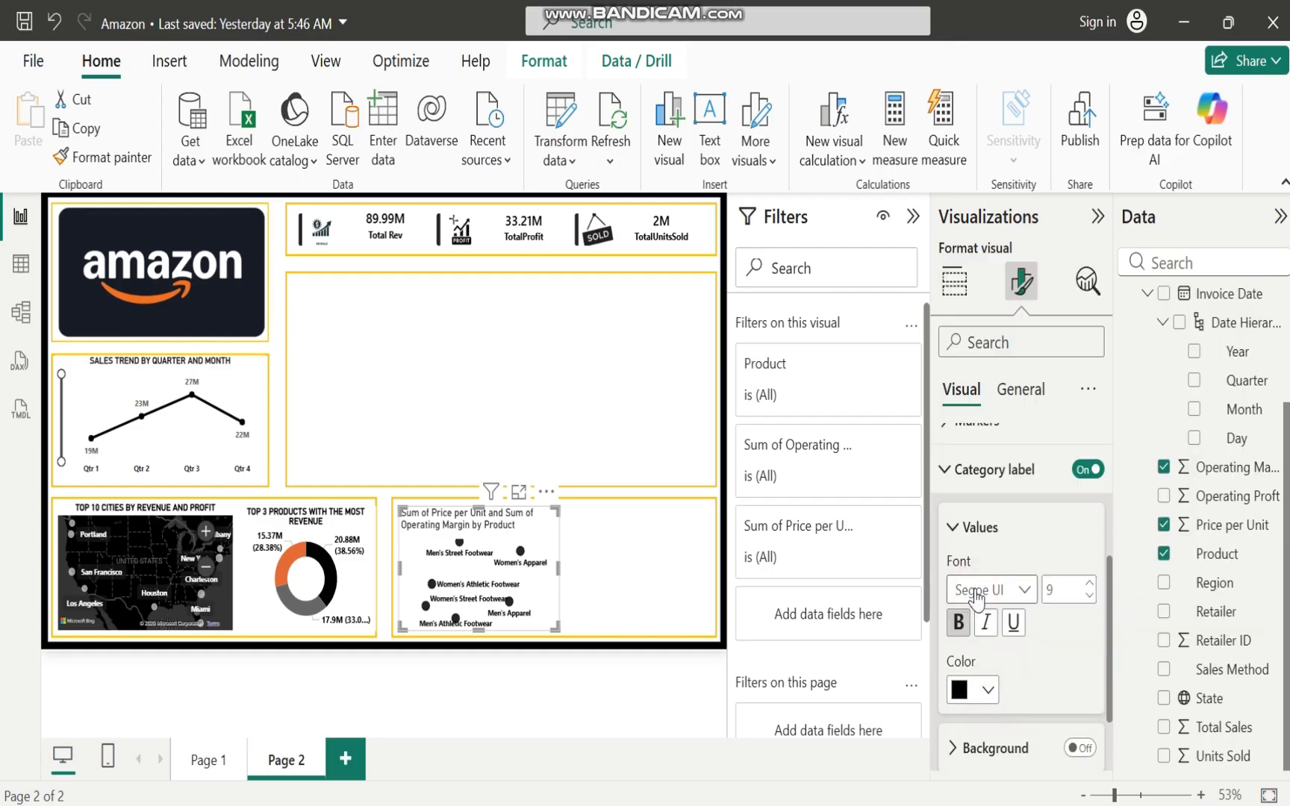
{"action": "left_click", "coordinate": [945, 470]}
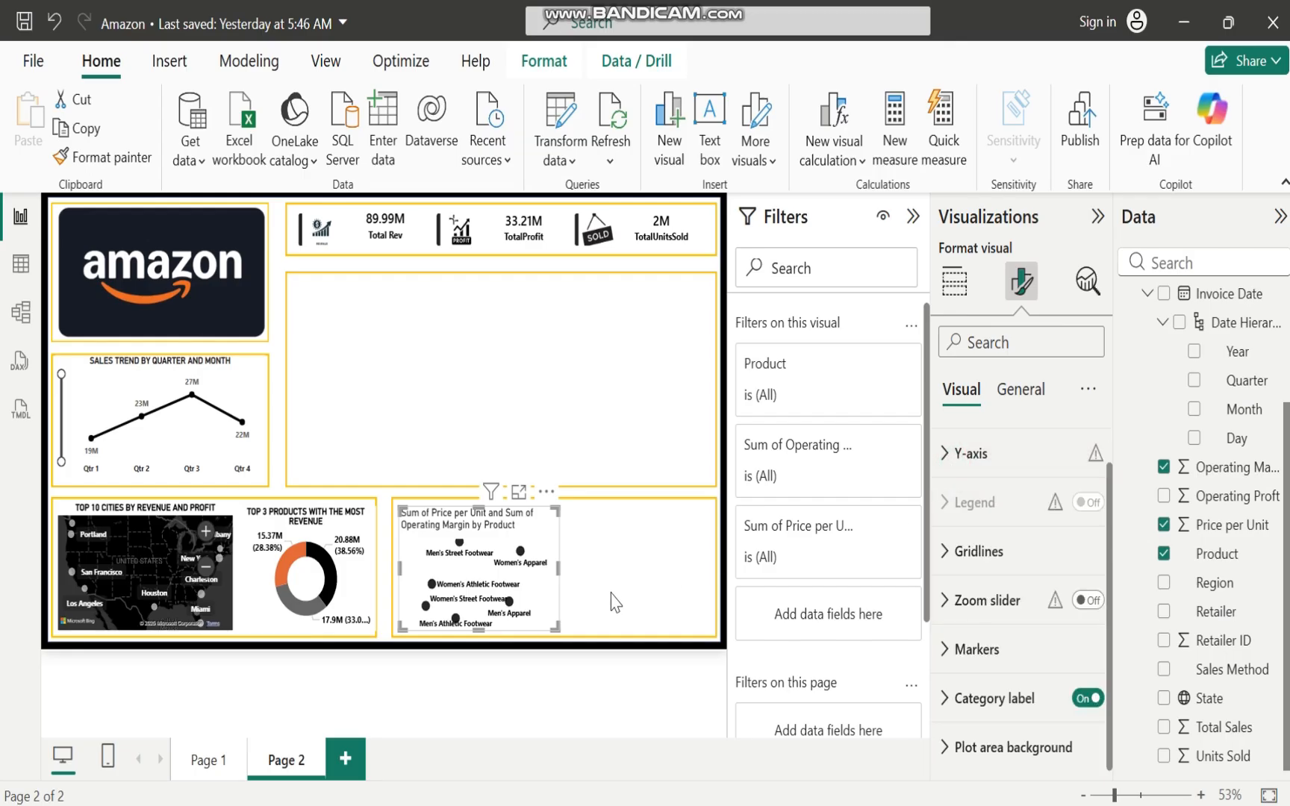
Change the scatter chart's title text to "RELATIONSHIP BETWEEN PRICE AND OPERATING MARGIN"
{"action": "left_click", "coordinate": [1021, 391]}
{"action": "left_click", "coordinate": [959, 496]}
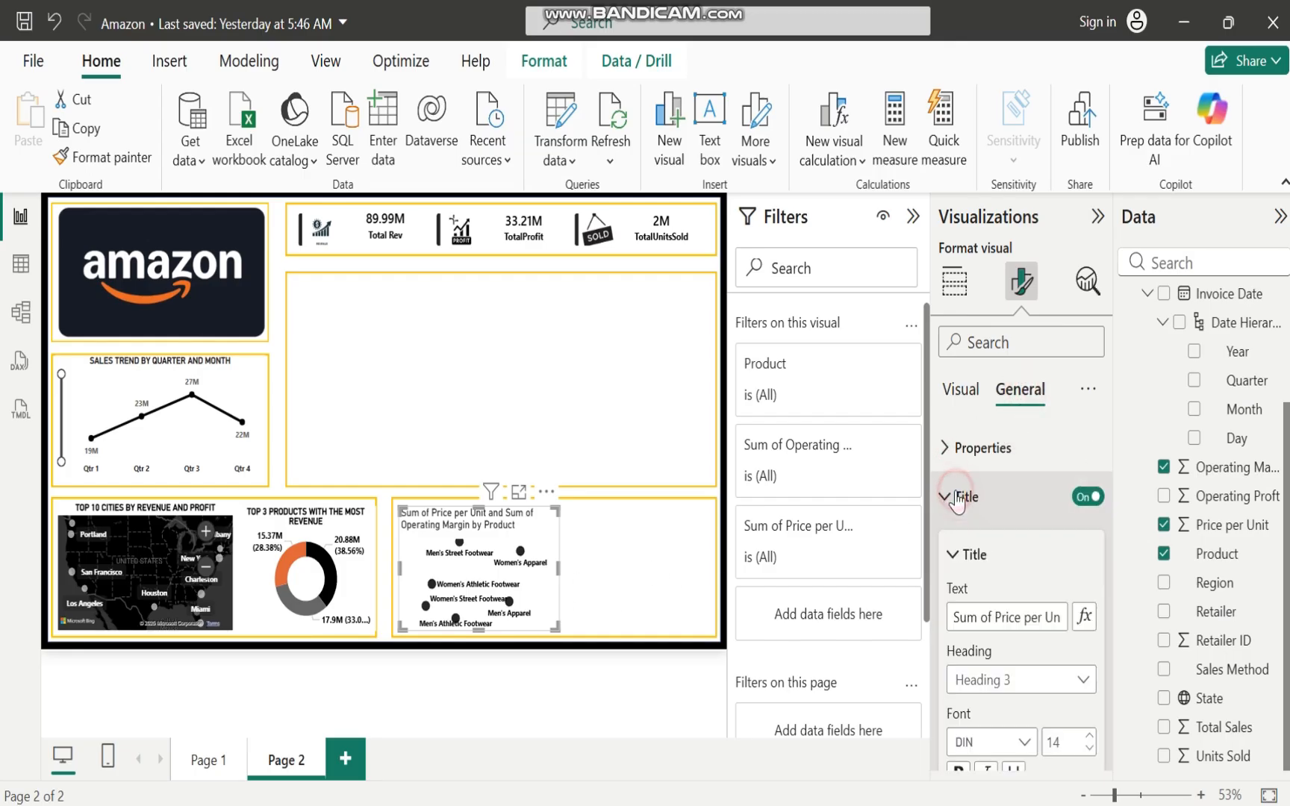
{"action": "triple_click", "coordinate": [956, 619]}
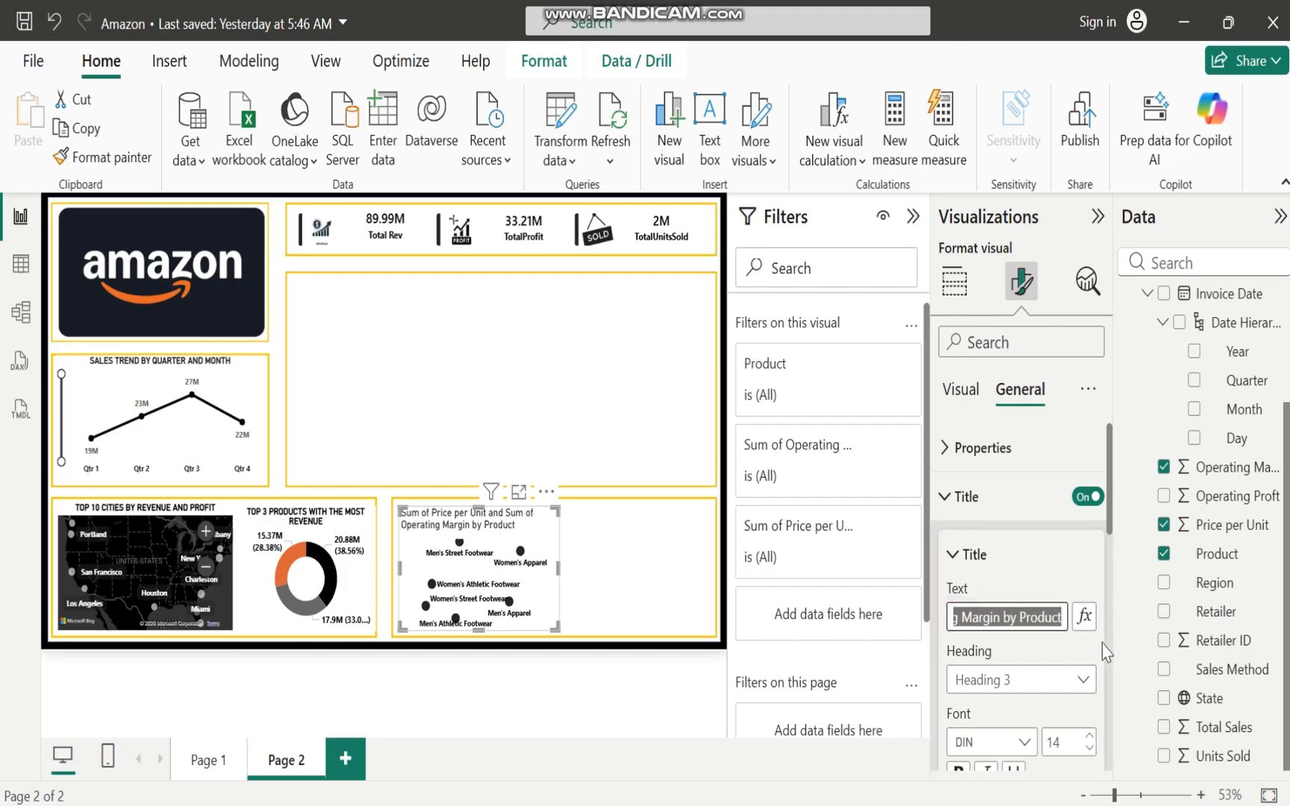
{"action": "type", "text": "RELA"}
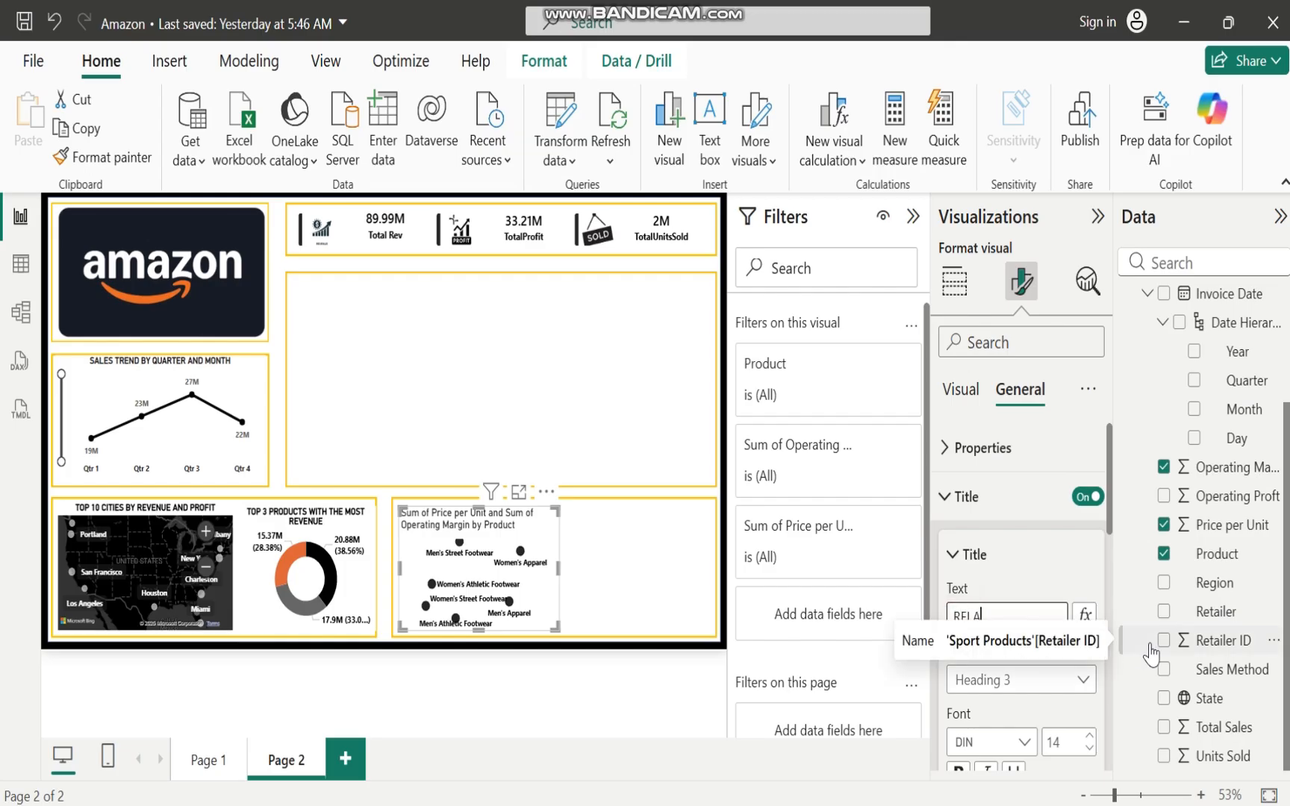
{"action": "type", "text": "TIONSHIP"}
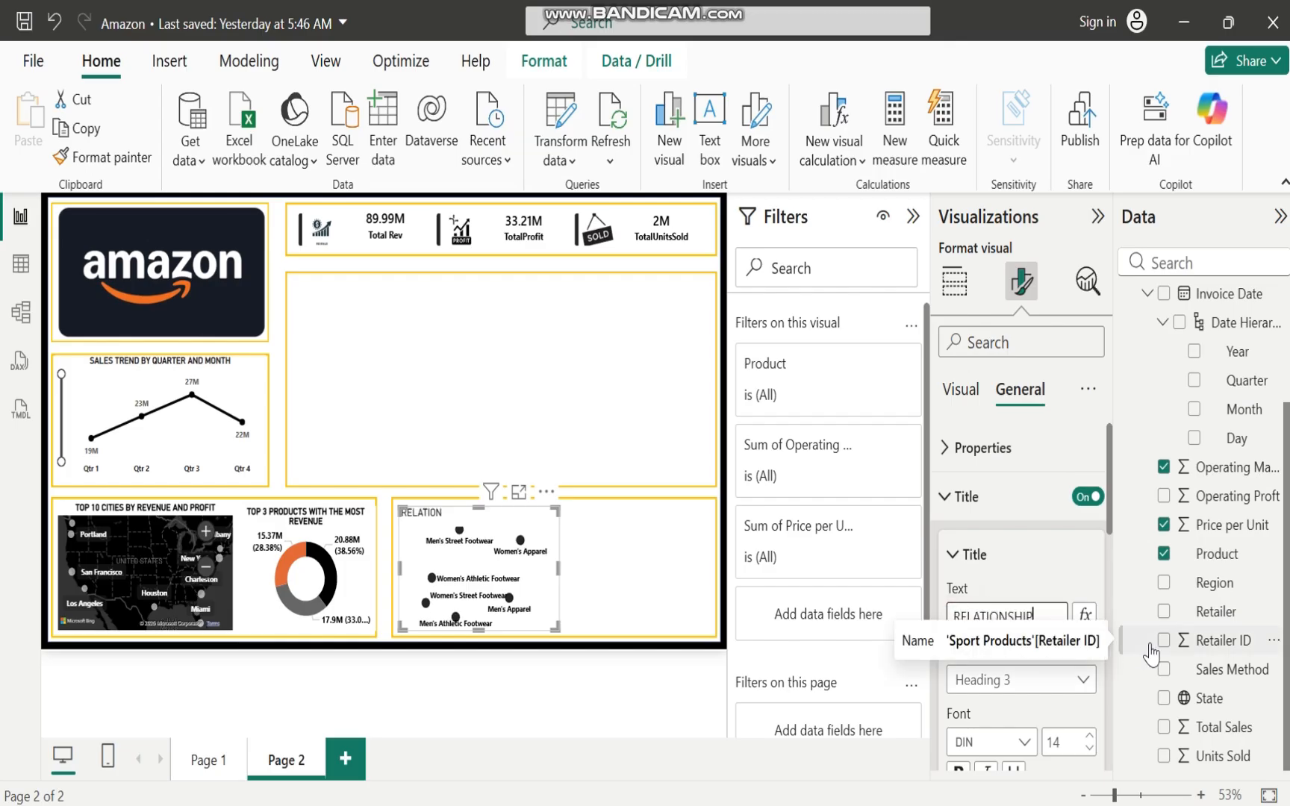
{"action": "type", "text": " BETWEEN PRICE AND OPERAT"}
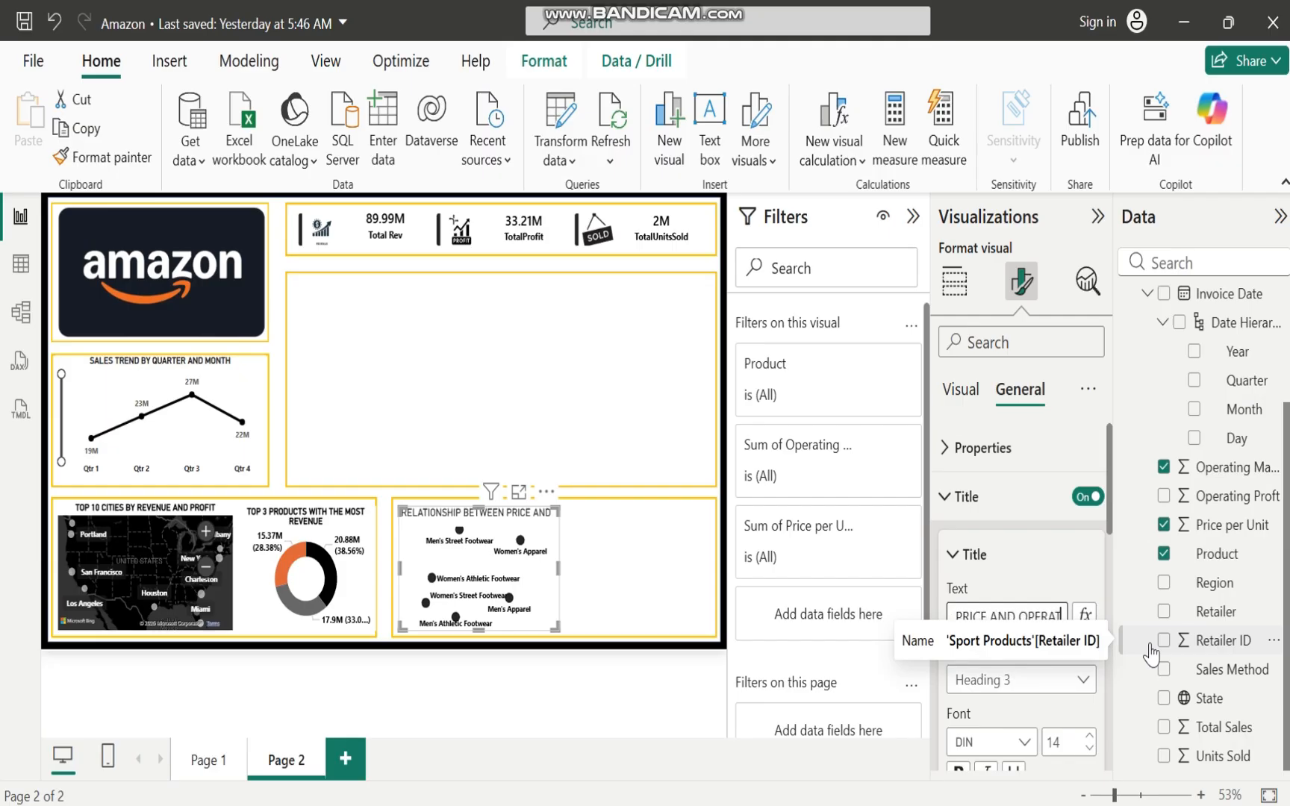
{"action": "type", "text": "ING MARGIN"}
{"action": "left_click", "coordinate": [1055, 571]}
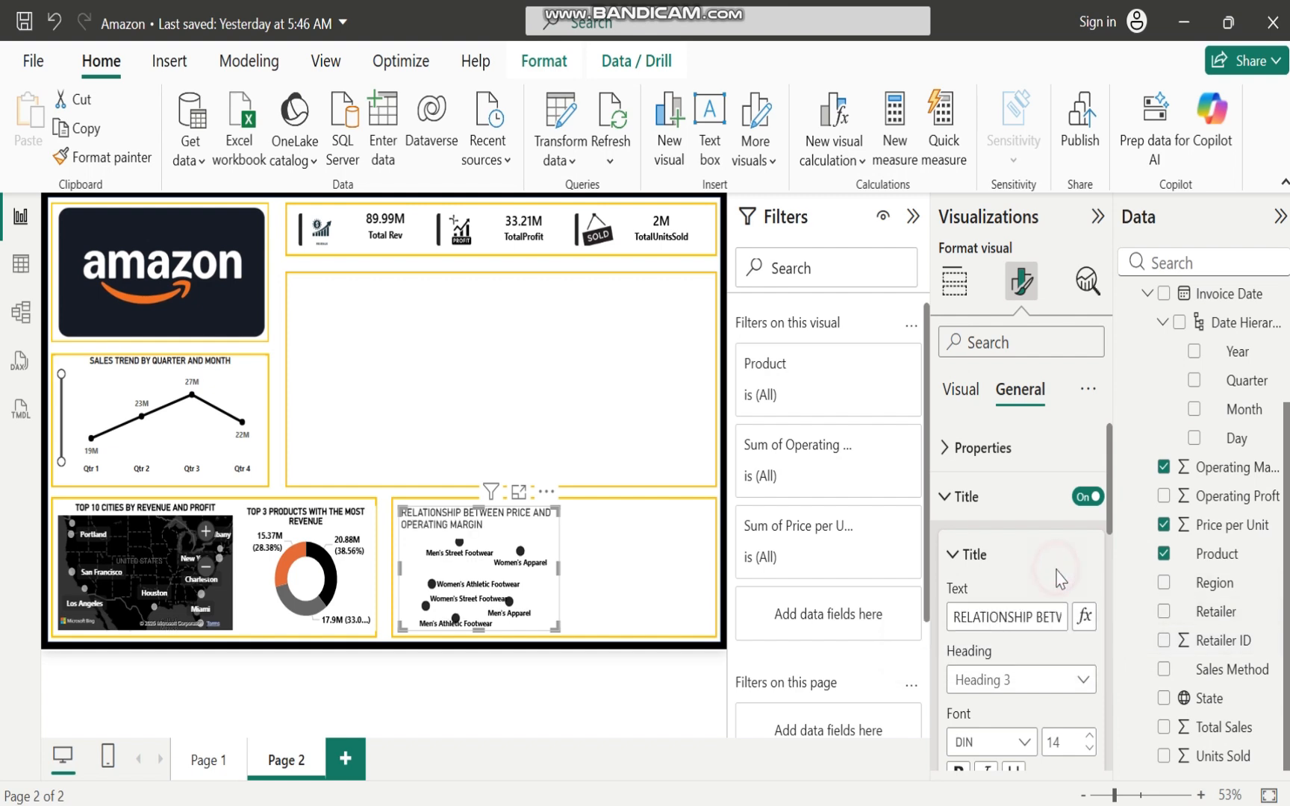
Format the scatter chart's title at font size 12 in bold black text, centered horizontally
{"action": "left_click", "coordinate": [1088, 754]}
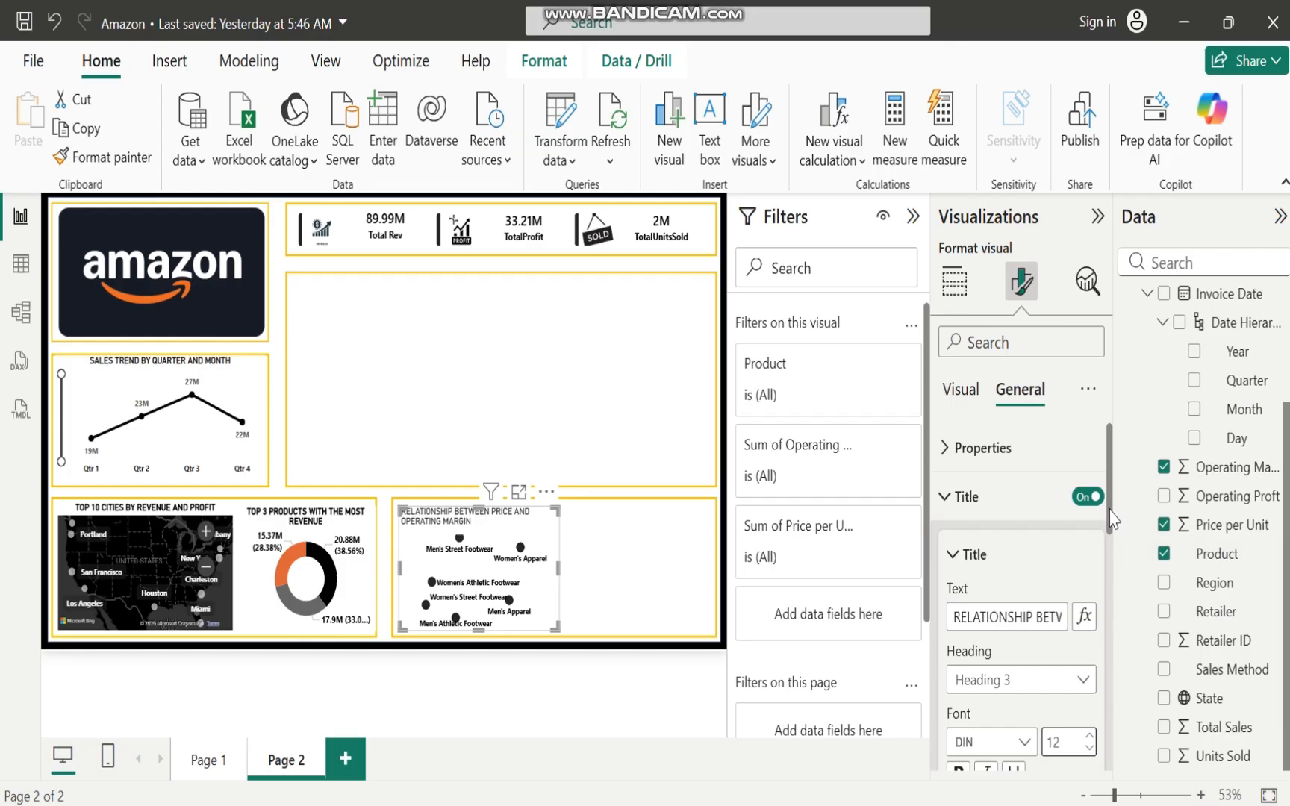
{"action": "left_click_drag", "start_coordinate": [1112, 519], "coordinate": [1111, 590]}
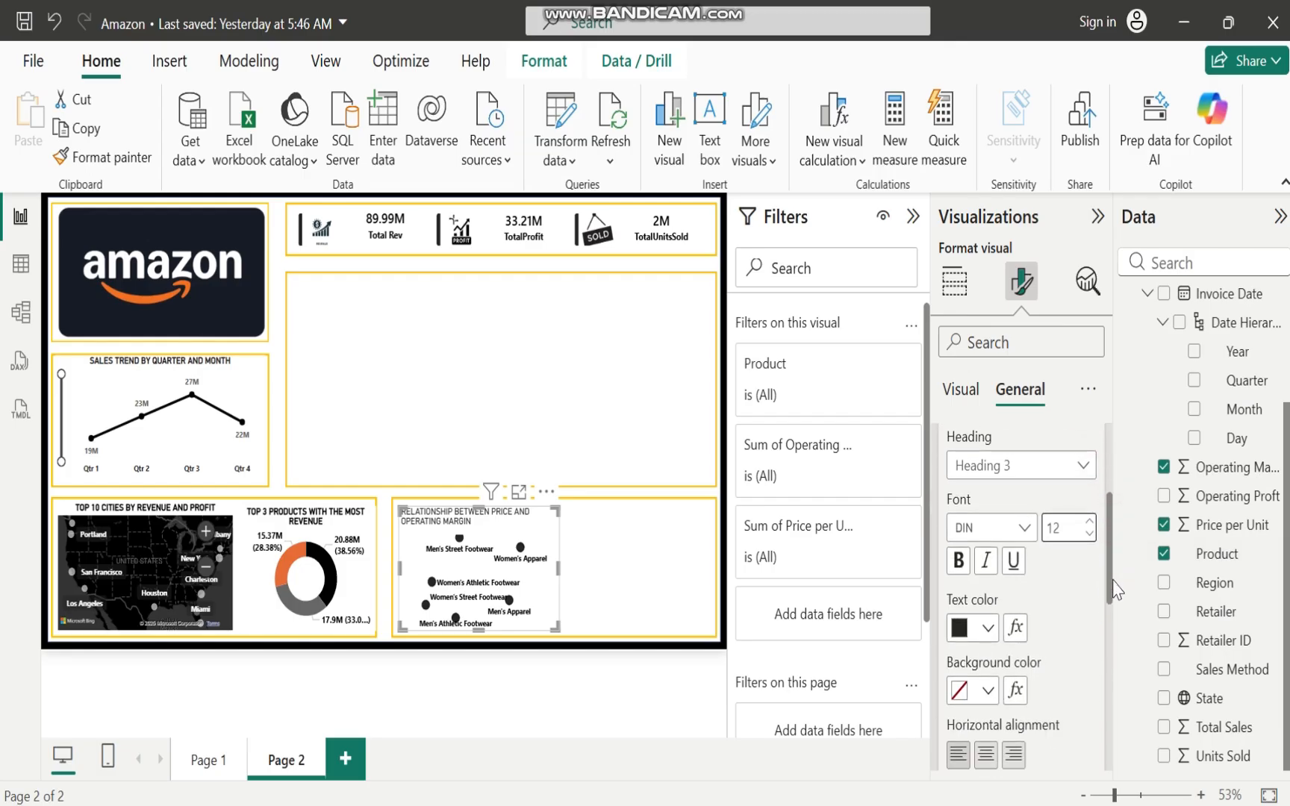
{"action": "left_click", "coordinate": [960, 561]}
{"action": "left_click", "coordinate": [989, 629]}
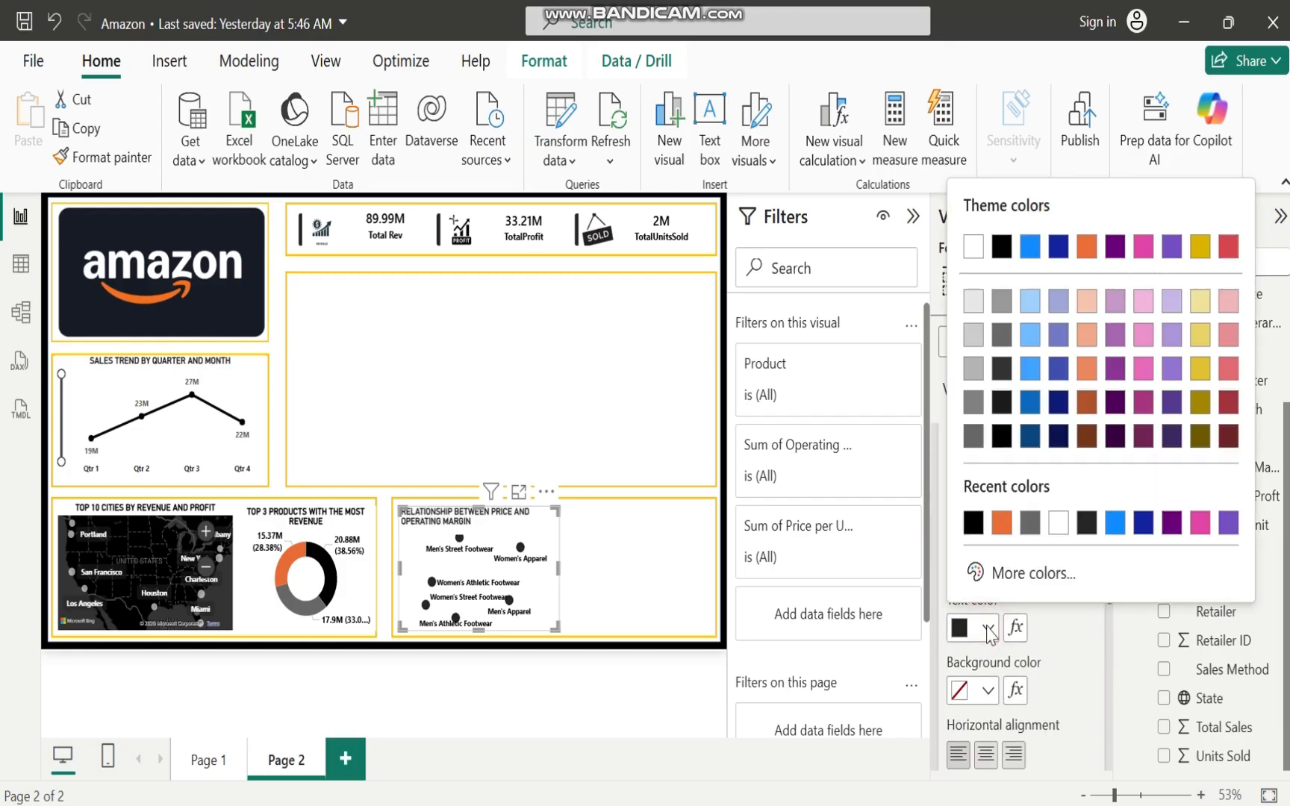
{"action": "left_click", "coordinate": [970, 525]}
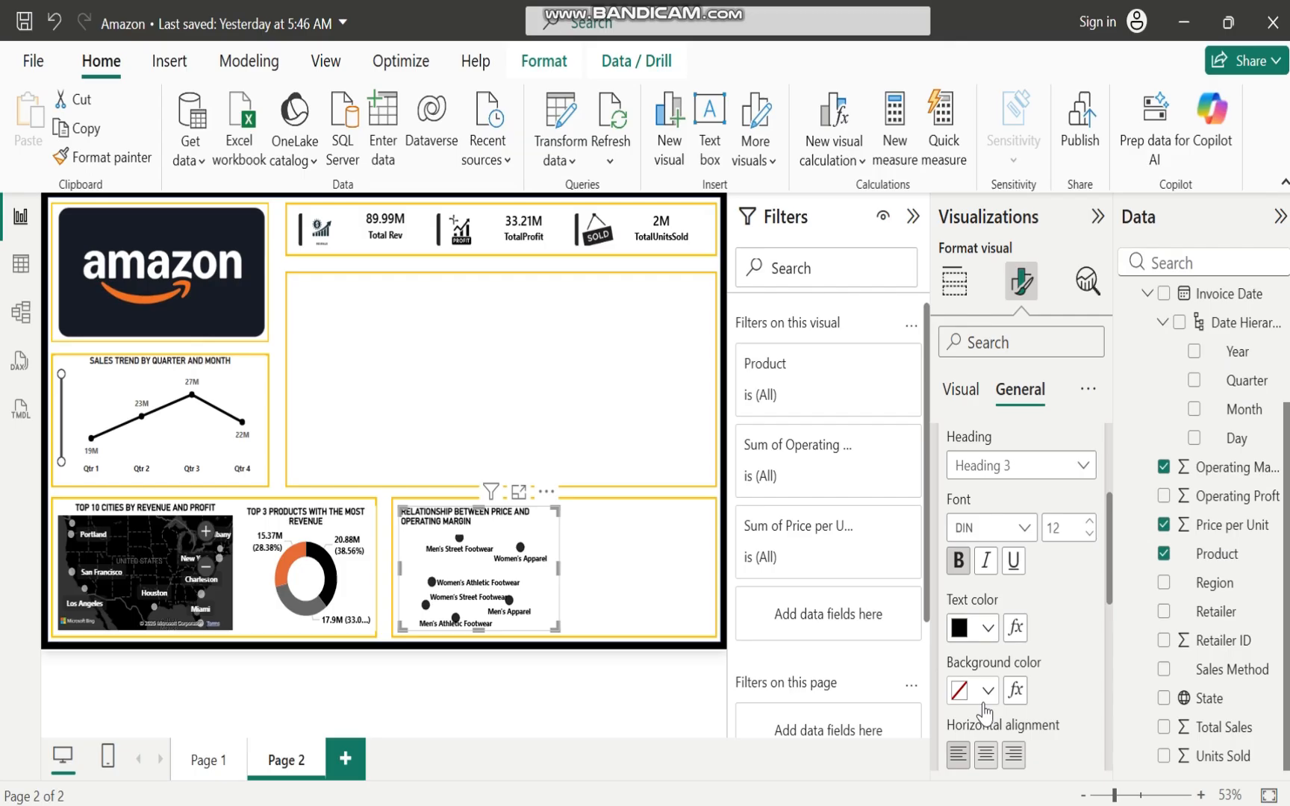
{"action": "left_click", "coordinate": [987, 756]}
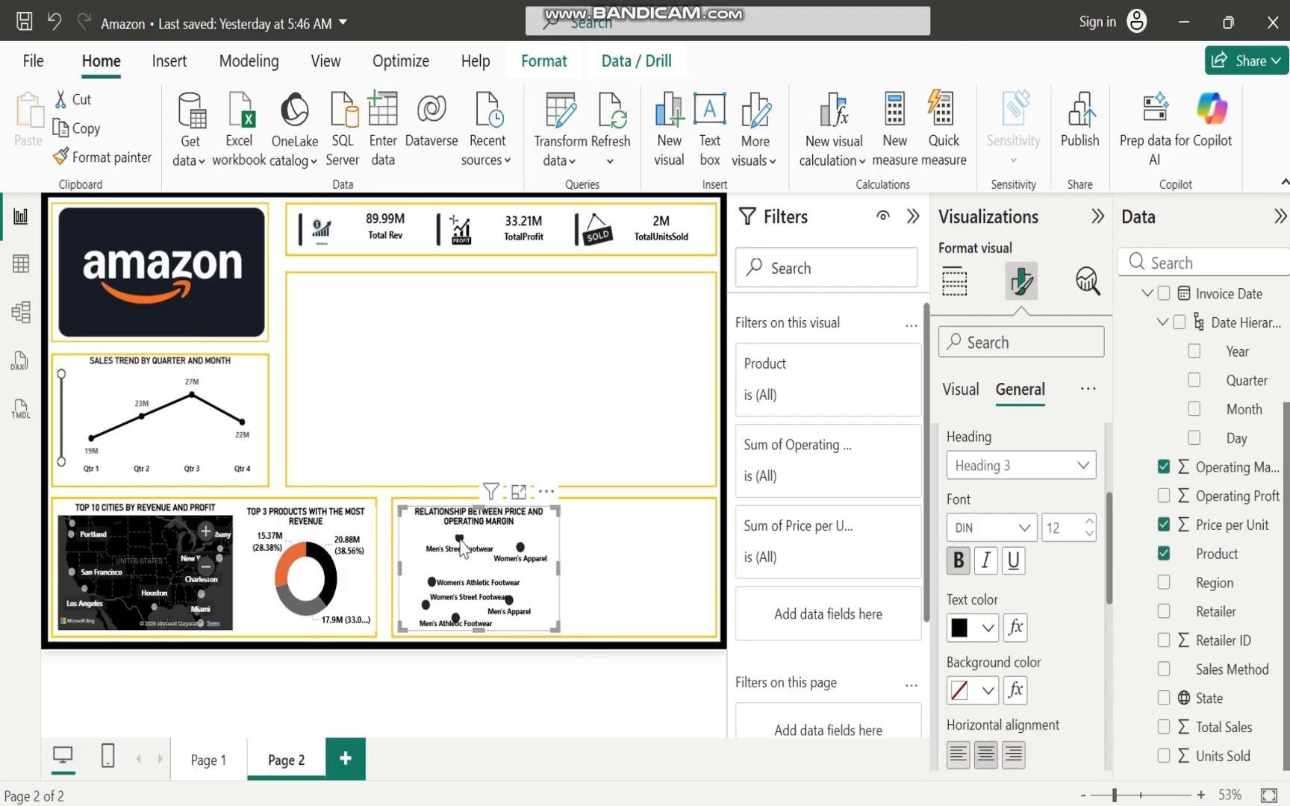
Inspect the price per unit and operating margin of the individual product points in the scatter chart, and deselect the chart
{"action": "mouse_move", "coordinate": [463, 551]}
{"action": "mouse_move", "coordinate": [523, 549]}
{"action": "mouse_move", "coordinate": [432, 583]}
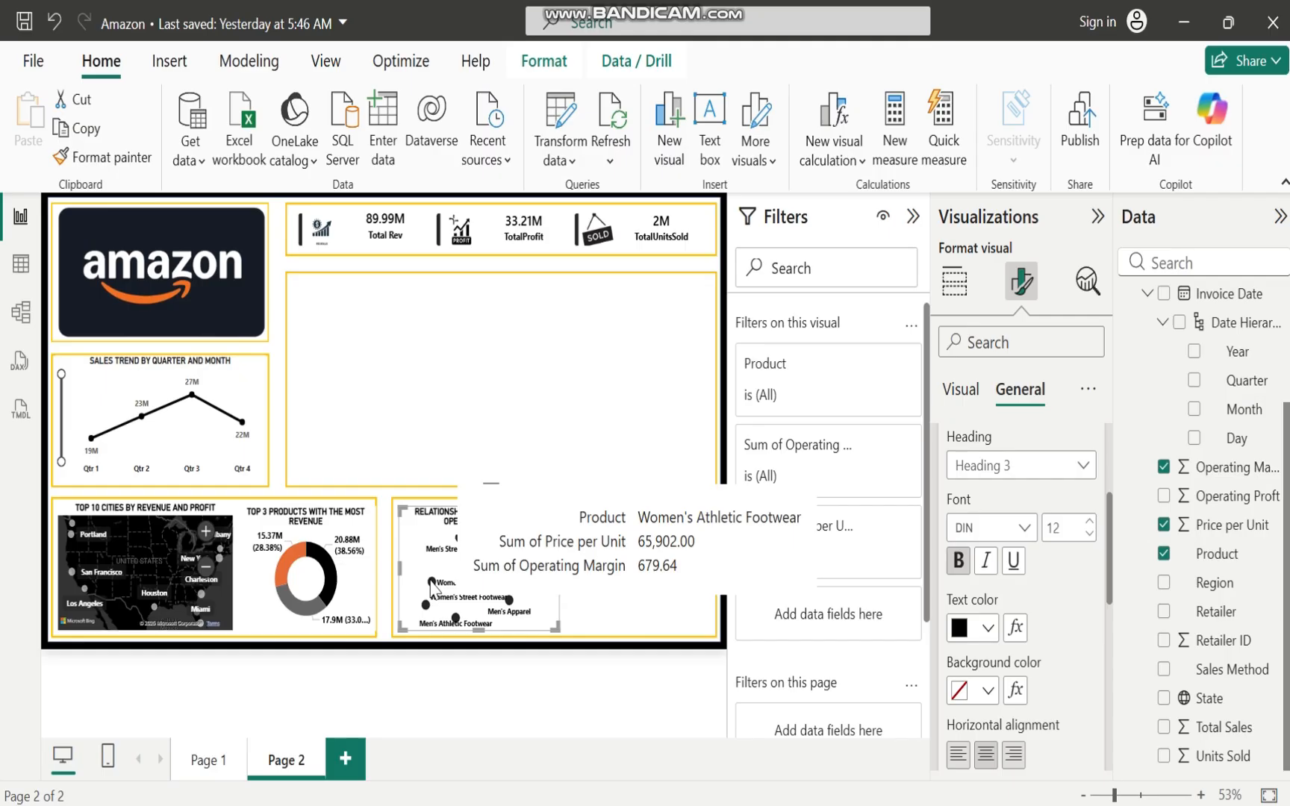
{"action": "mouse_move", "coordinate": [514, 611]}
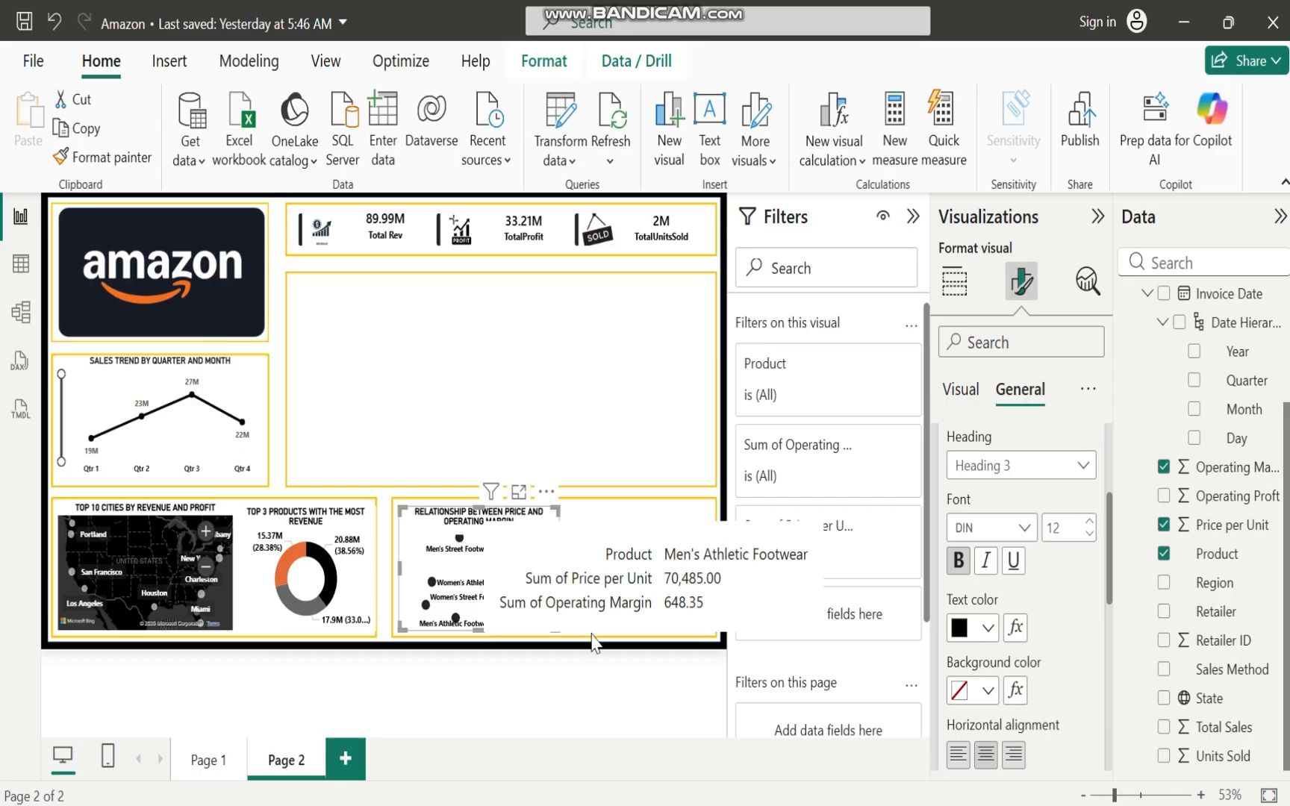
{"action": "left_click", "coordinate": [625, 586]}
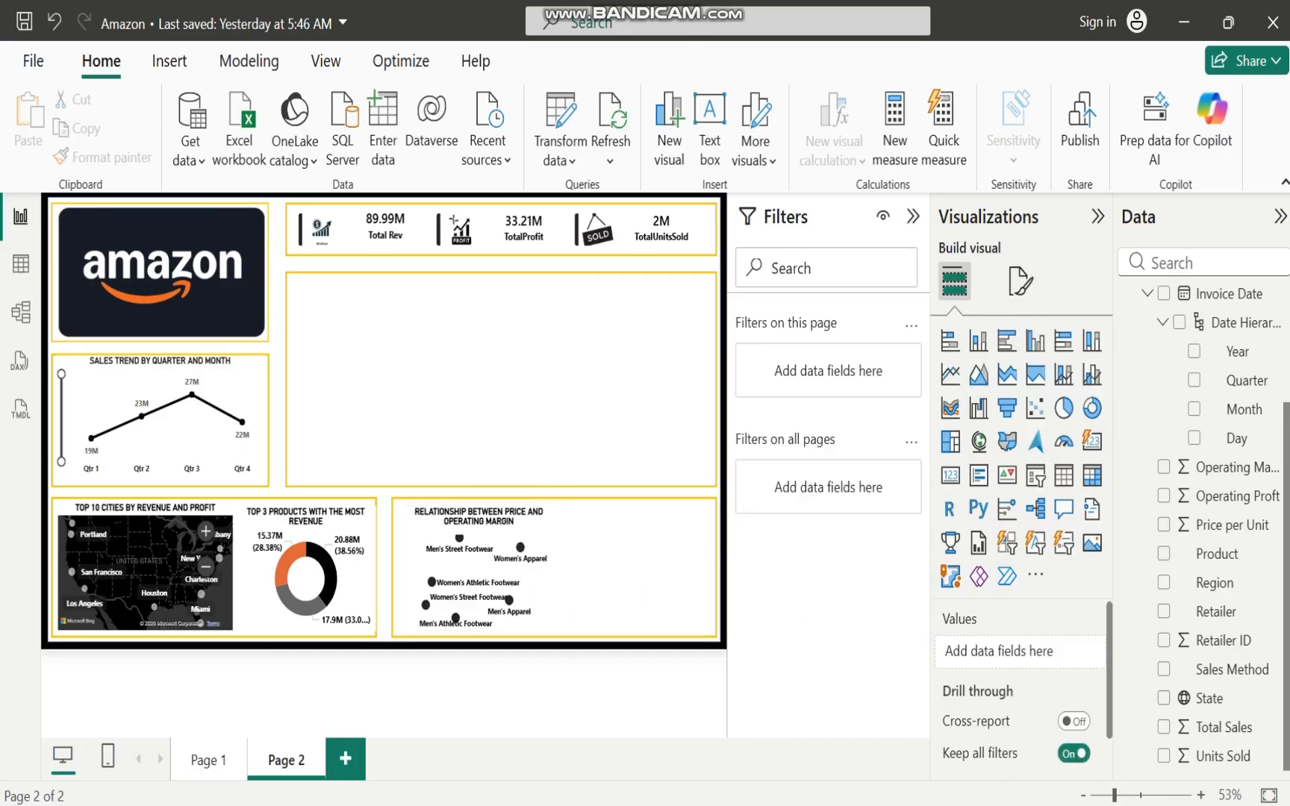
Review the key business questions in the PowerPoint slide, return to the Power BI report and look over the available data tables
{"action": "mouse_move", "coordinate": [783, 805]}
{"action": "left_click", "coordinate": [872, 743]}
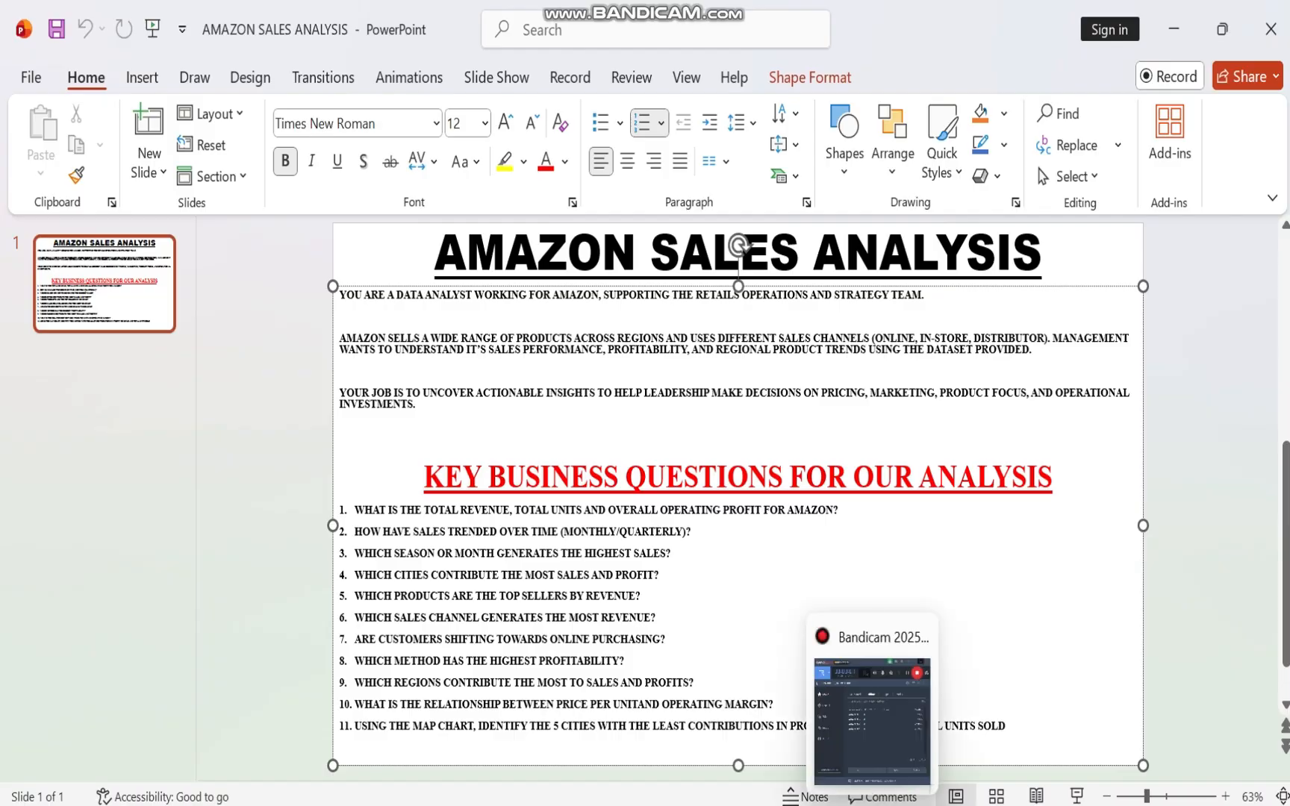
{"action": "left_click", "coordinate": [827, 805]}
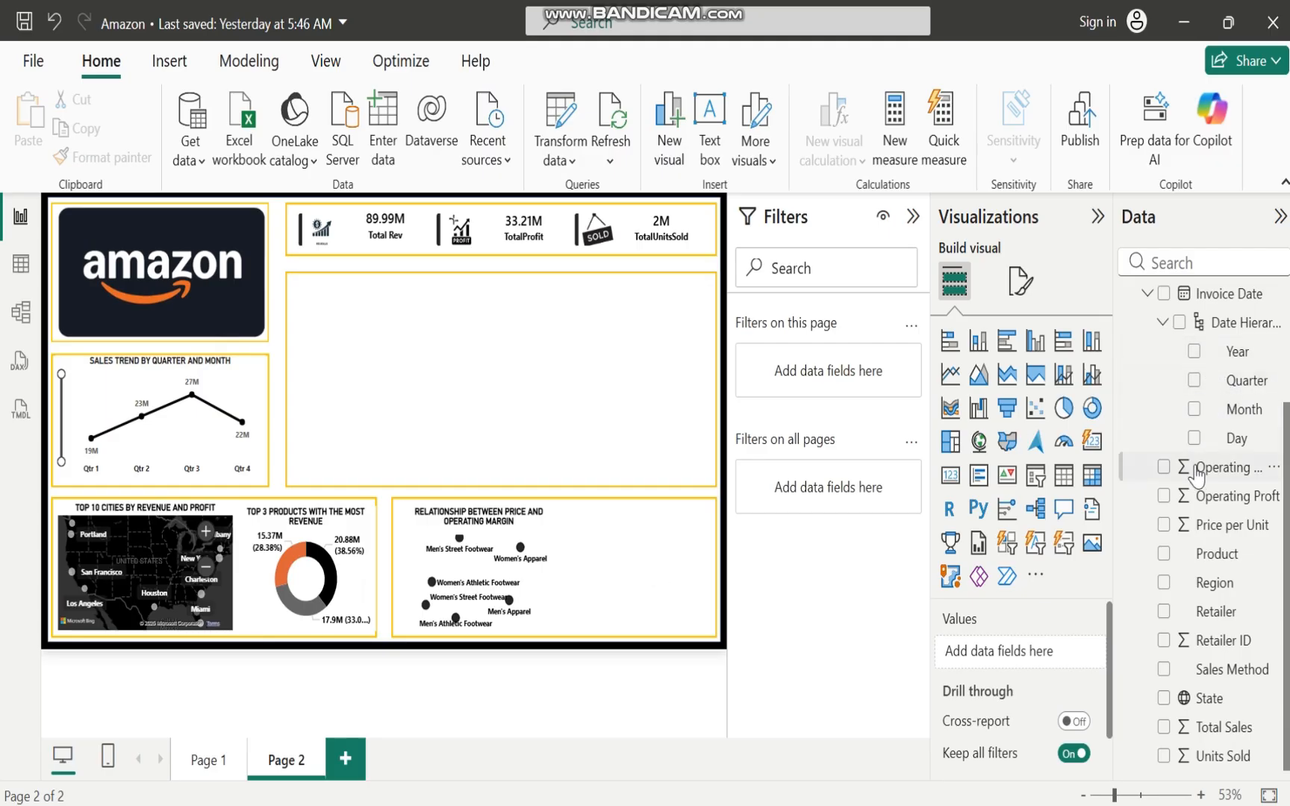
{"action": "scroll", "coordinate": [1285, 544], "scroll_direction": "up", "scroll_amount": 3}
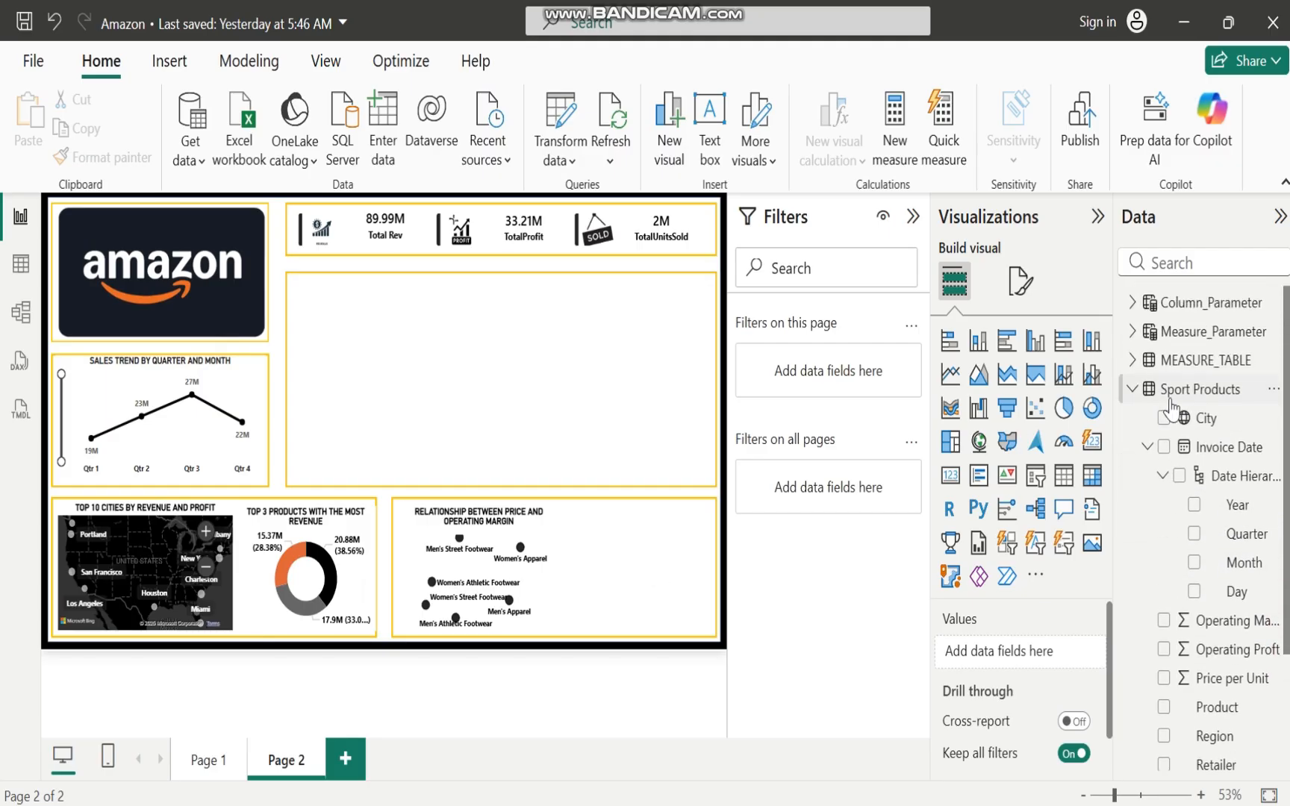
Create a map visual with City from Sport Products as location and the Total Rev measure from MEASURE_TABLE
{"action": "left_click", "coordinate": [1165, 420]}
{"action": "left_click", "coordinate": [1134, 391]}
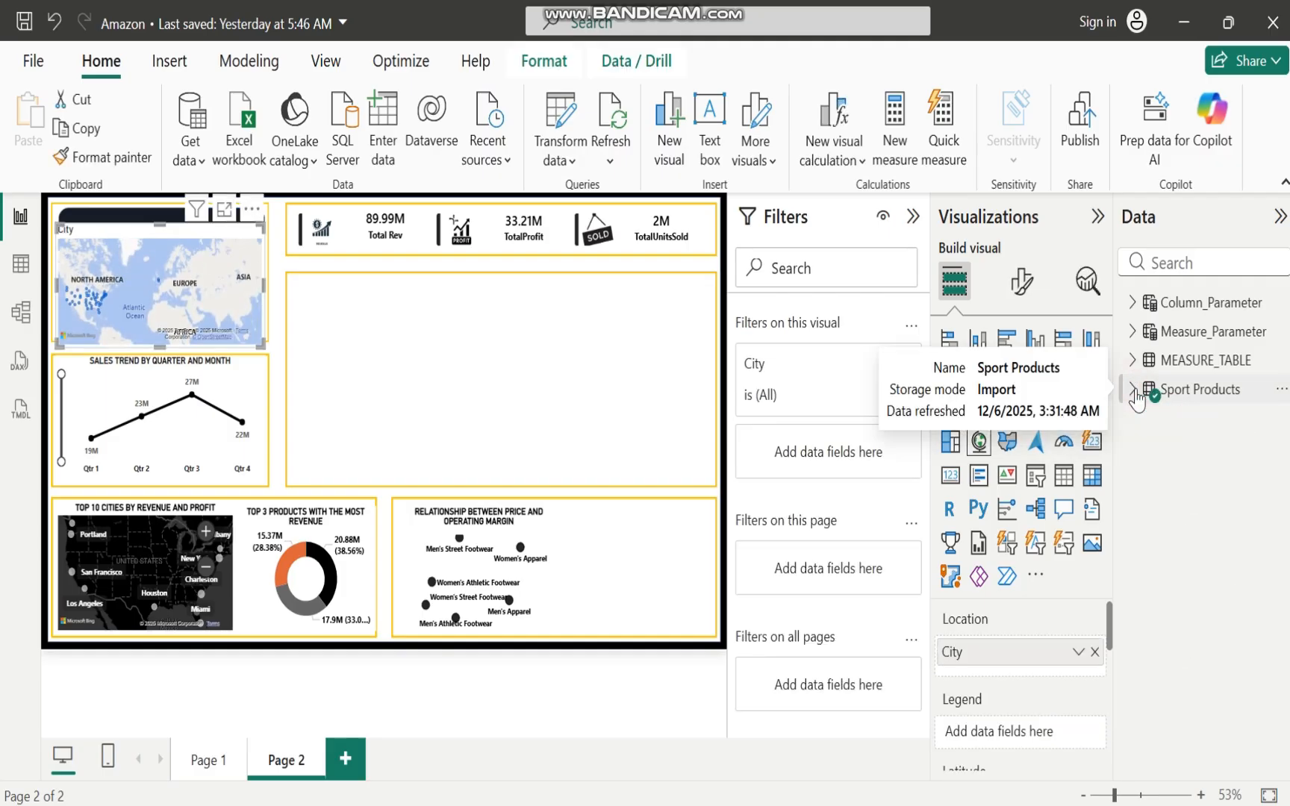
{"action": "left_click", "coordinate": [1134, 362]}
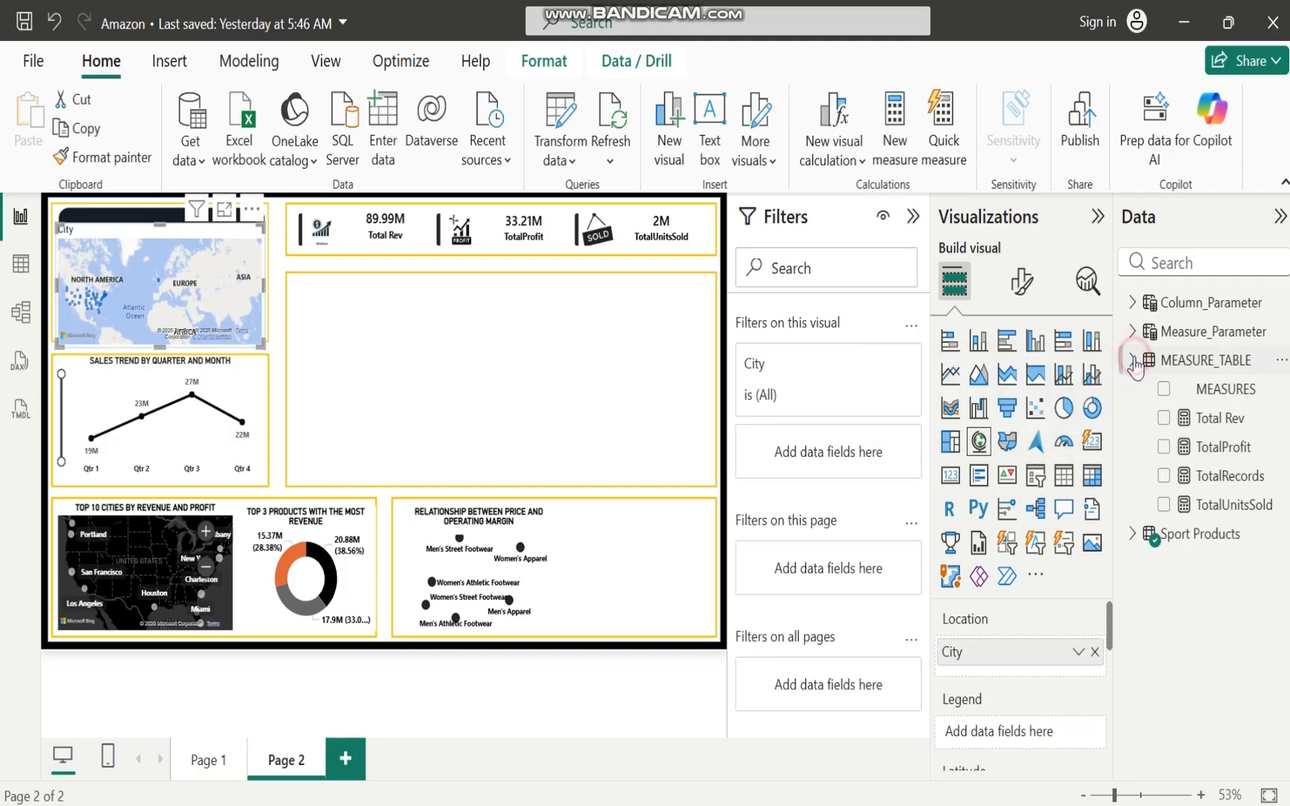
{"action": "left_click", "coordinate": [1165, 418]}
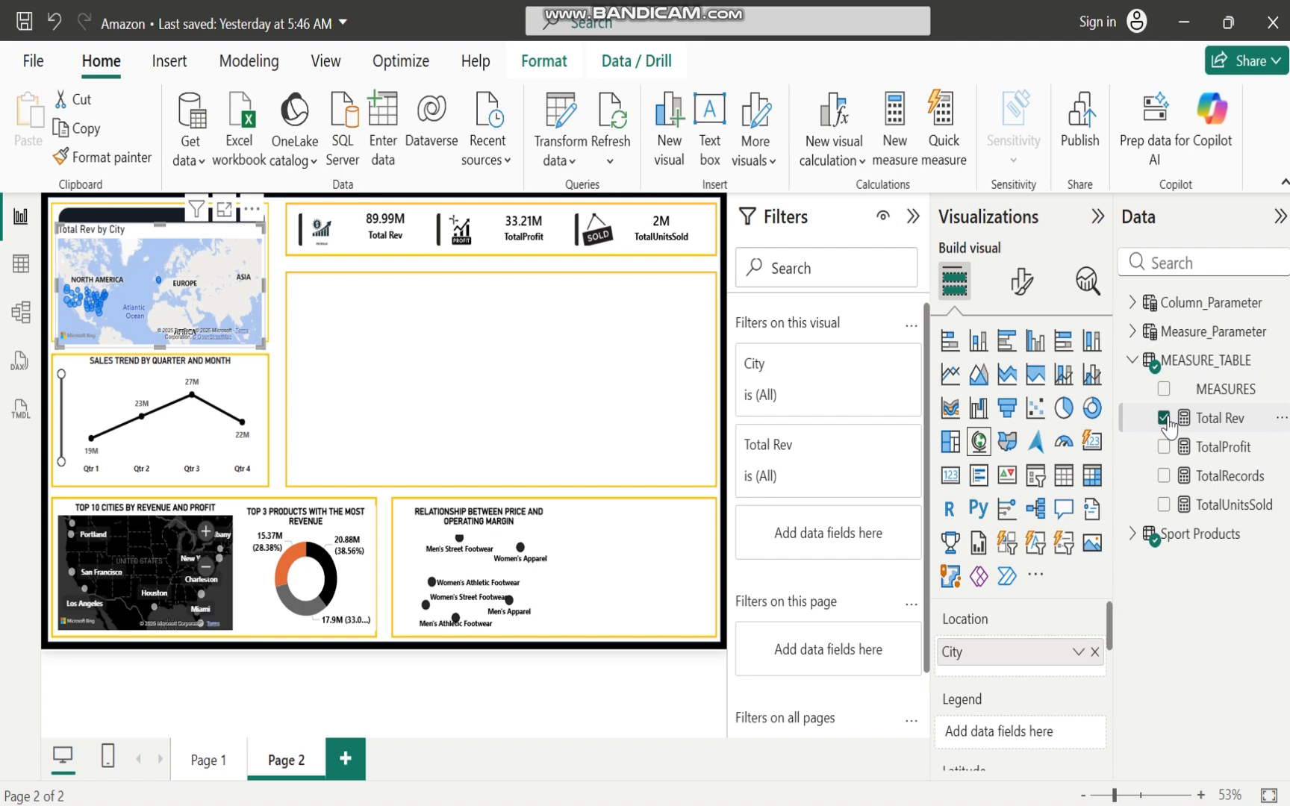
Set the map's City filter to the Top N type, showing Bottom items
{"action": "left_click", "coordinate": [867, 366]}
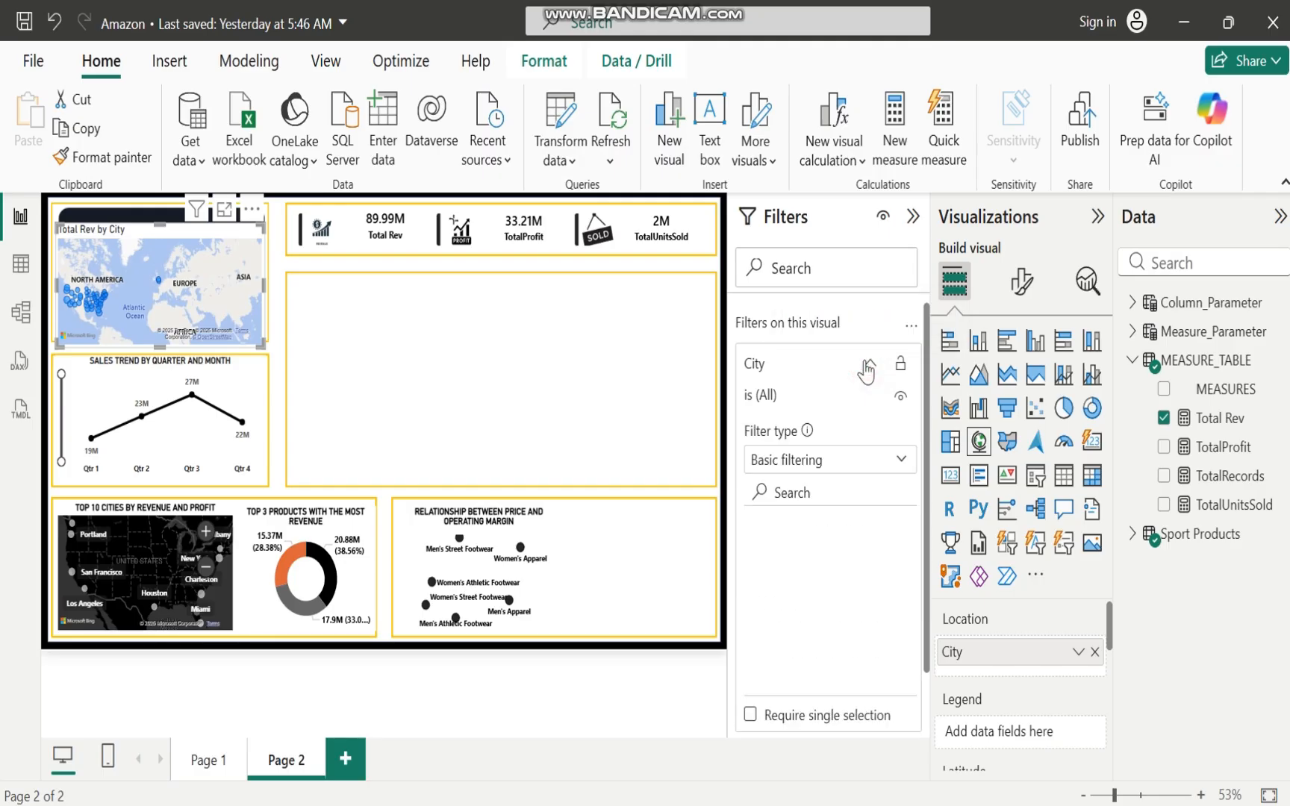
{"action": "left_click", "coordinate": [898, 463]}
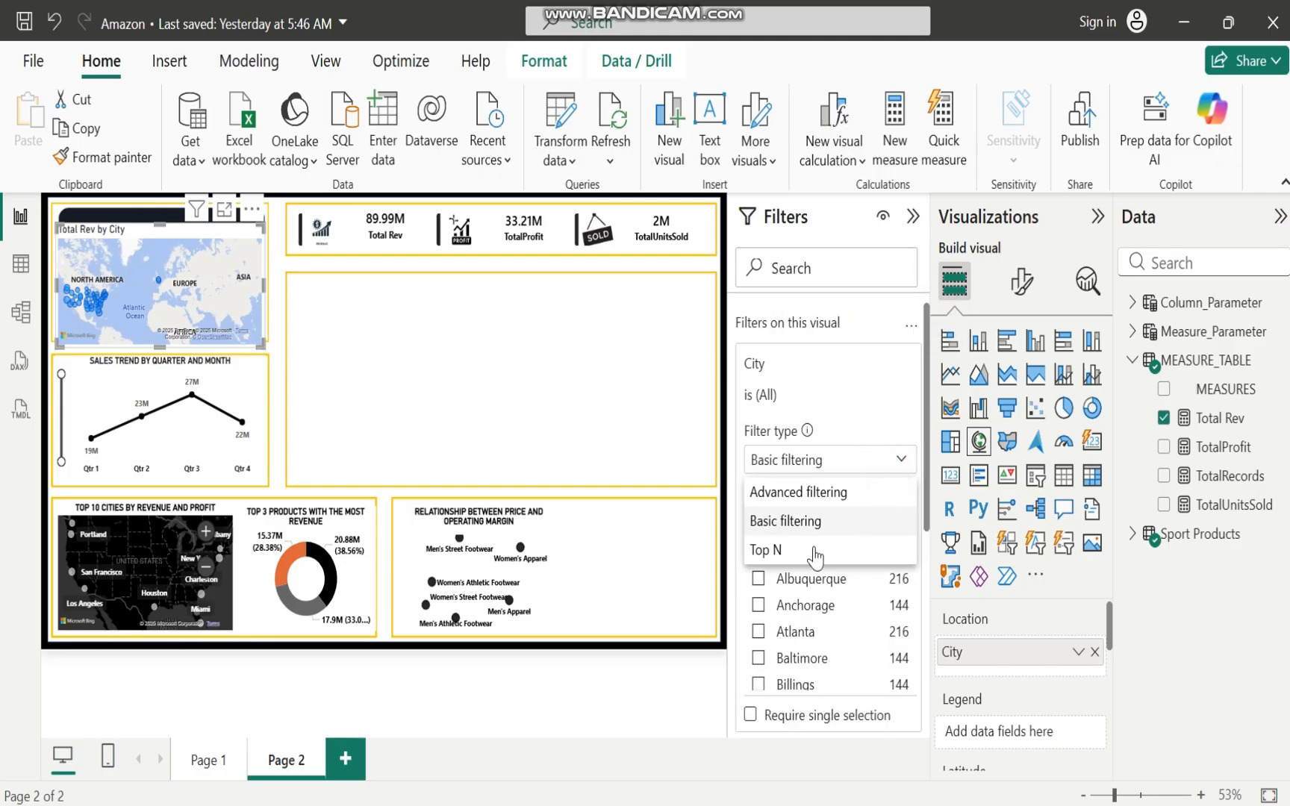
{"action": "left_click", "coordinate": [780, 551]}
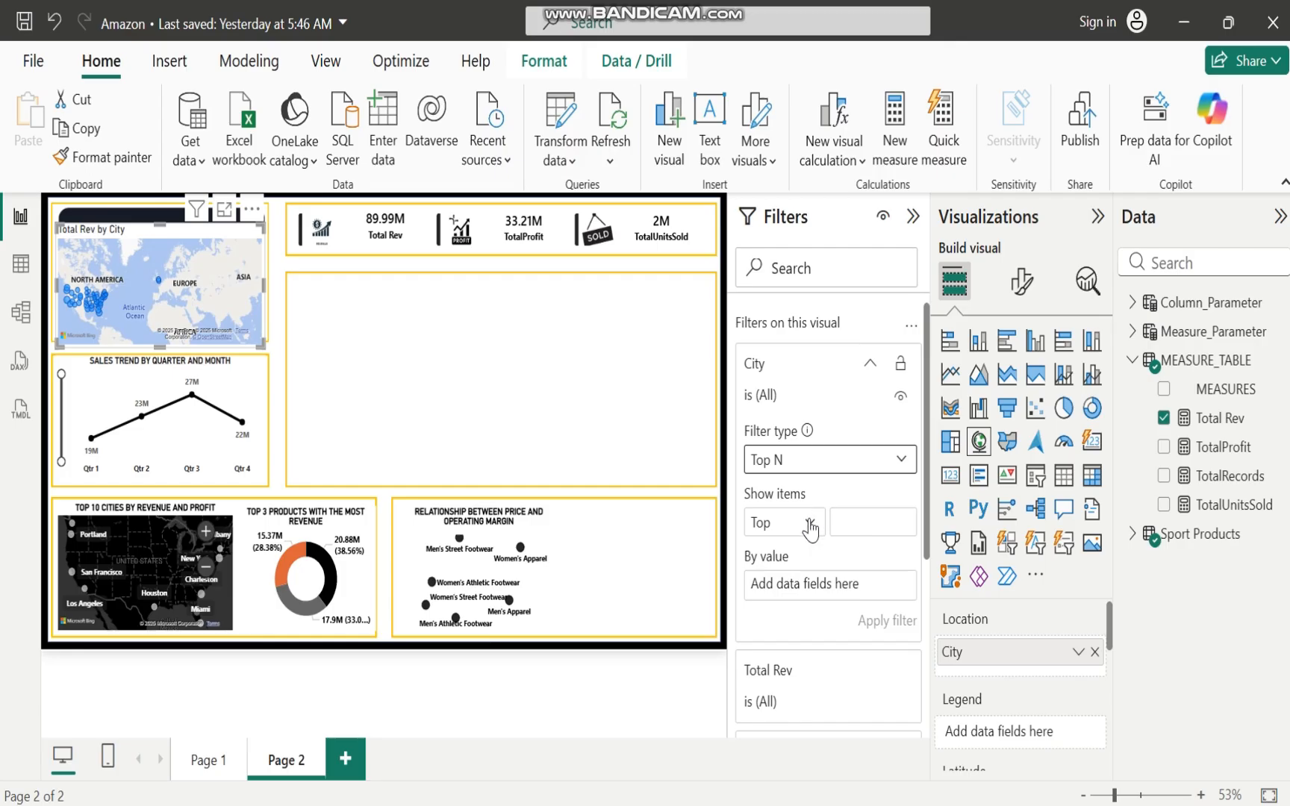
{"action": "left_click", "coordinate": [810, 523]}
{"action": "left_click", "coordinate": [773, 585]}
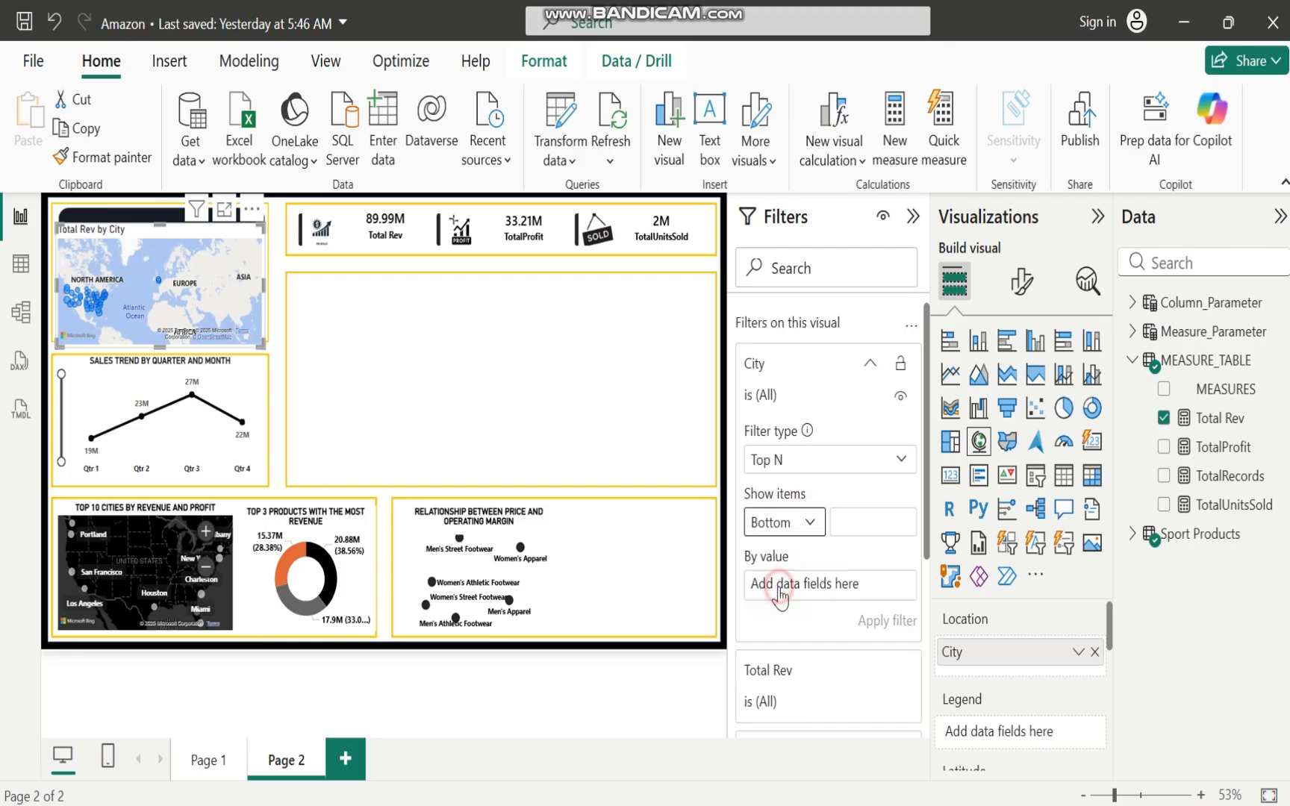
Limit the map's City filter to the bottom 10 by Total Rev and apply it
{"action": "left_click", "coordinate": [858, 527]}
{"action": "left_click", "coordinate": [911, 460]}
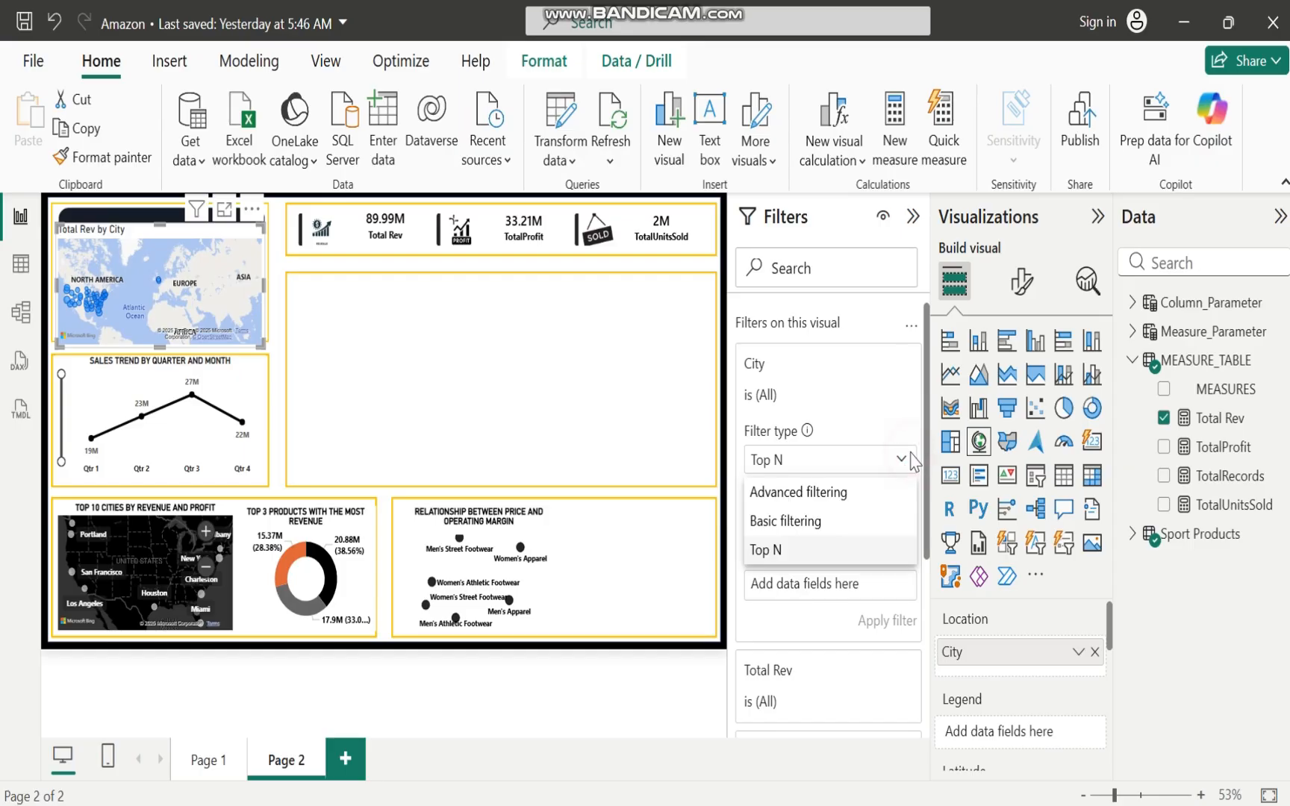
{"action": "left_click", "coordinate": [910, 457]}
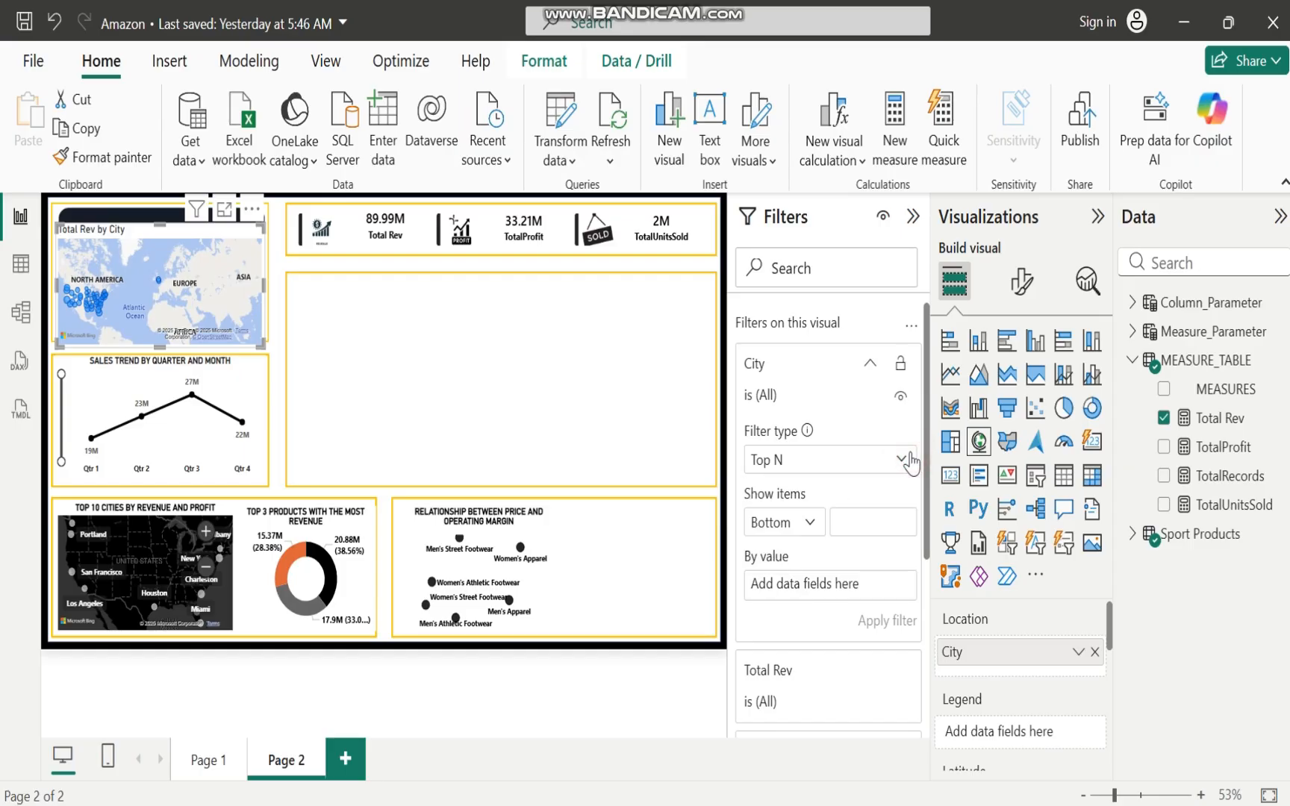
{"action": "left_click", "coordinate": [808, 524]}
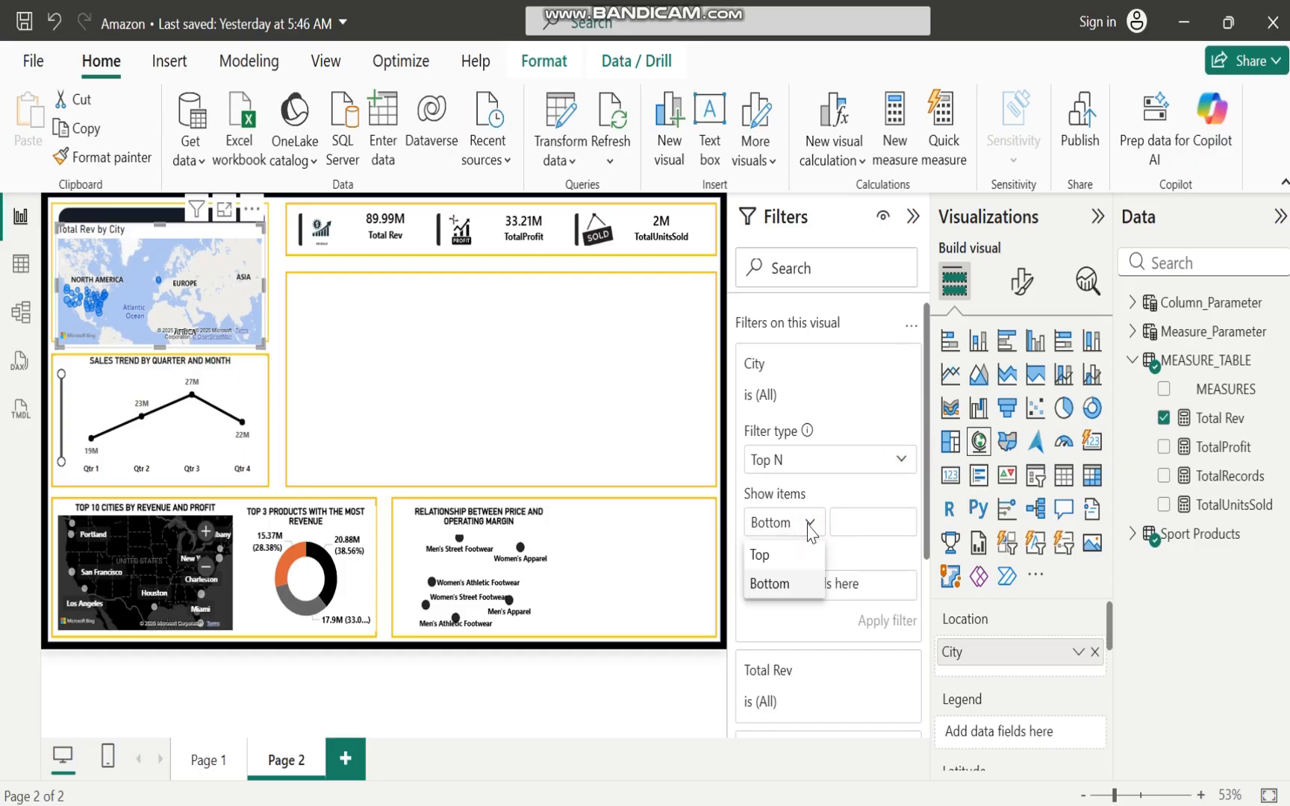
{"action": "left_click", "coordinate": [808, 524]}
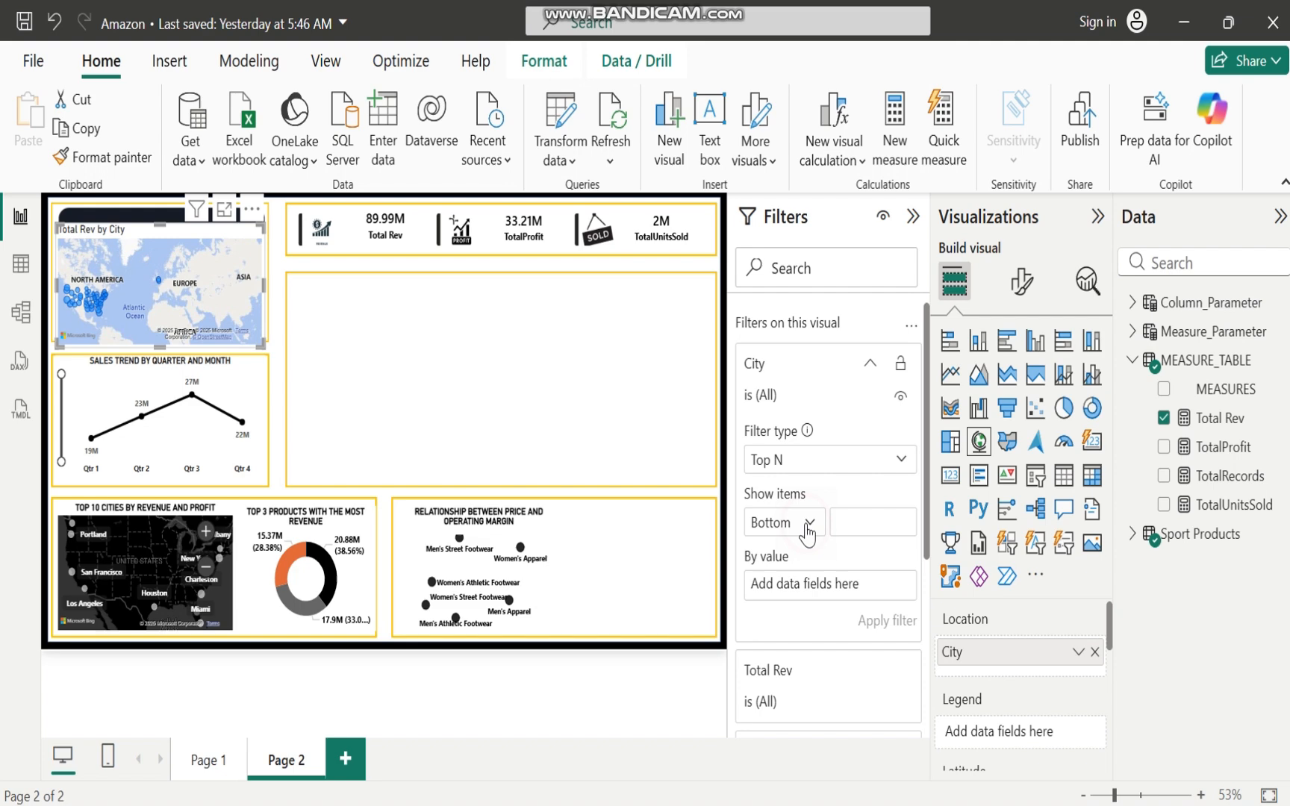
{"action": "left_click", "coordinate": [860, 533]}
{"action": "mouse_move", "coordinate": [1214, 418]}
{"action": "left_mouse_down"}
{"action": "mouse_move", "coordinate": [920, 571]}
{"action": "mouse_move", "coordinate": [836, 584]}
{"action": "left_mouse_up"}
{"action": "left_click", "coordinate": [878, 610]}
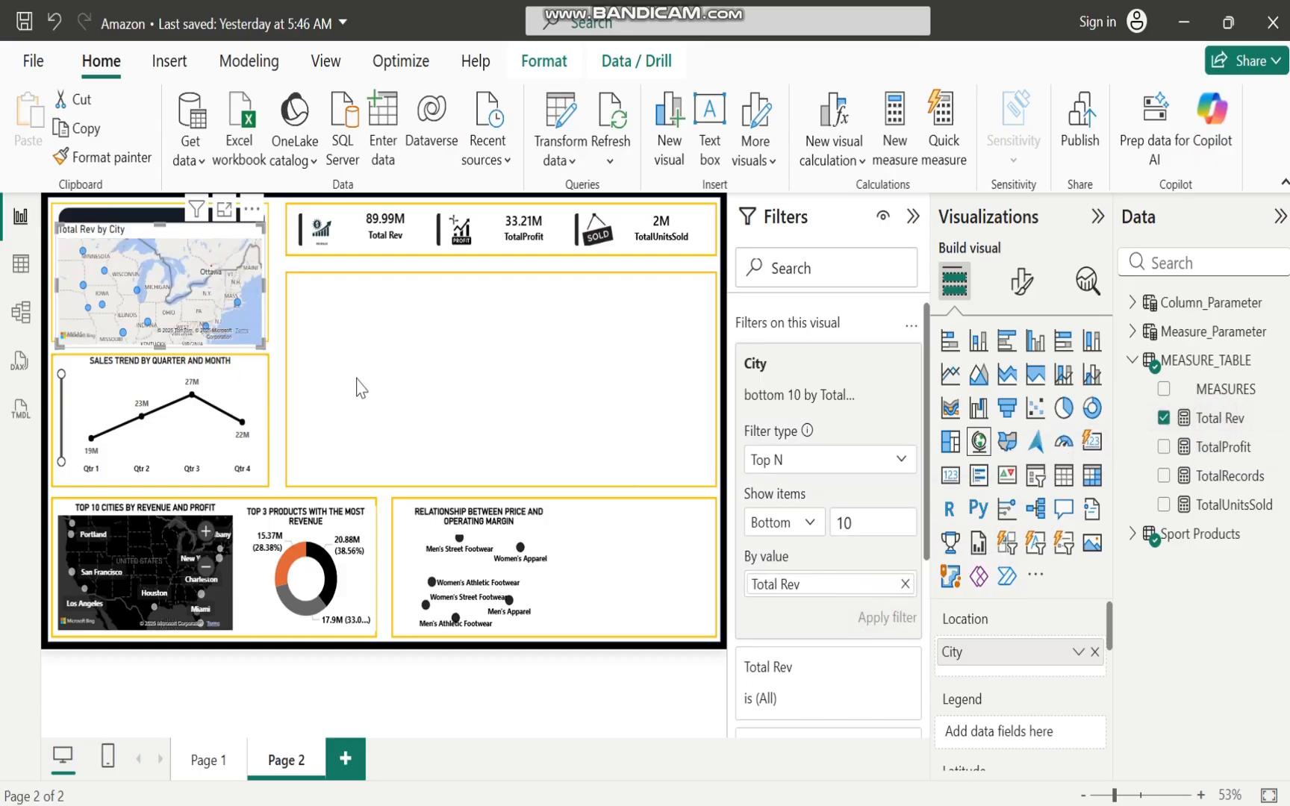
Move the new map into the empty space beside the scatter chart and resize it to fit inside the yellow frame
{"action": "left_click", "coordinate": [141, 224]}
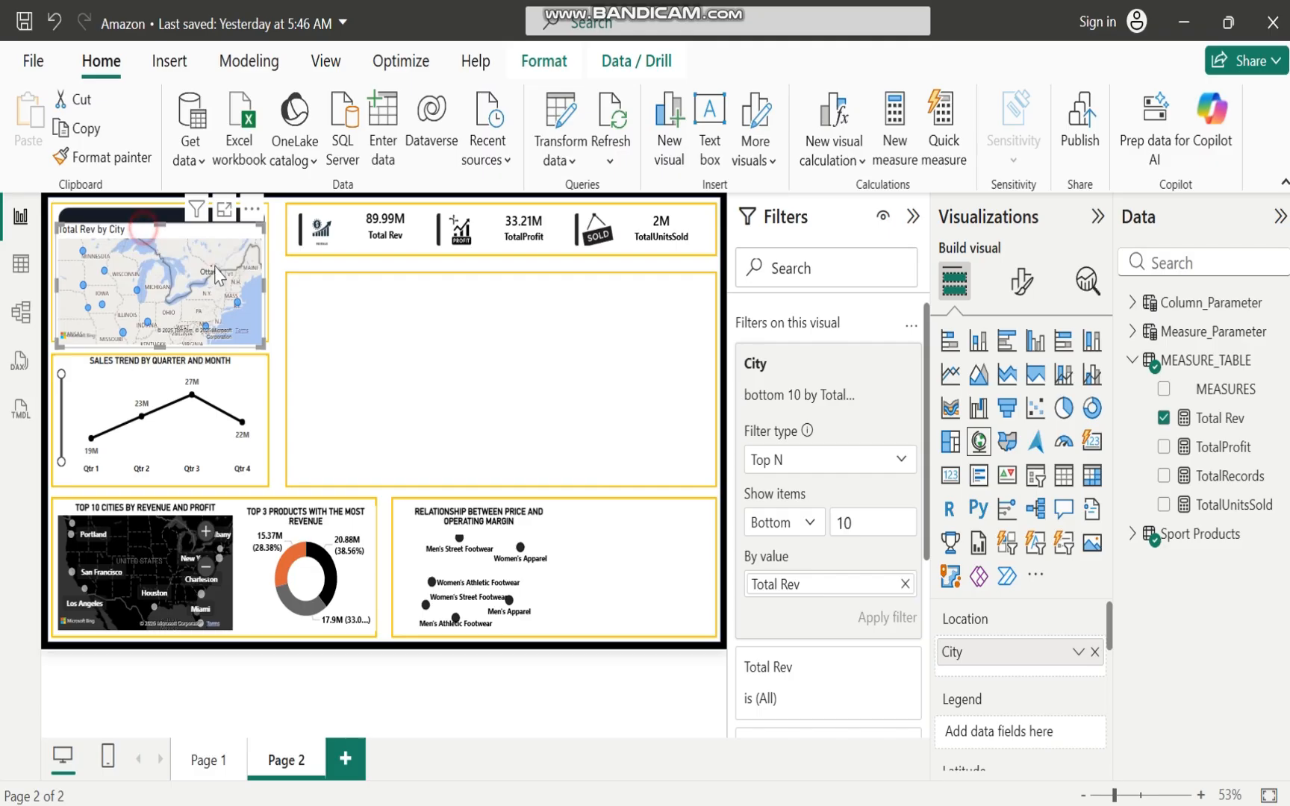
{"action": "left_click_drag", "start_coordinate": [226, 236], "coordinate": [635, 526]}
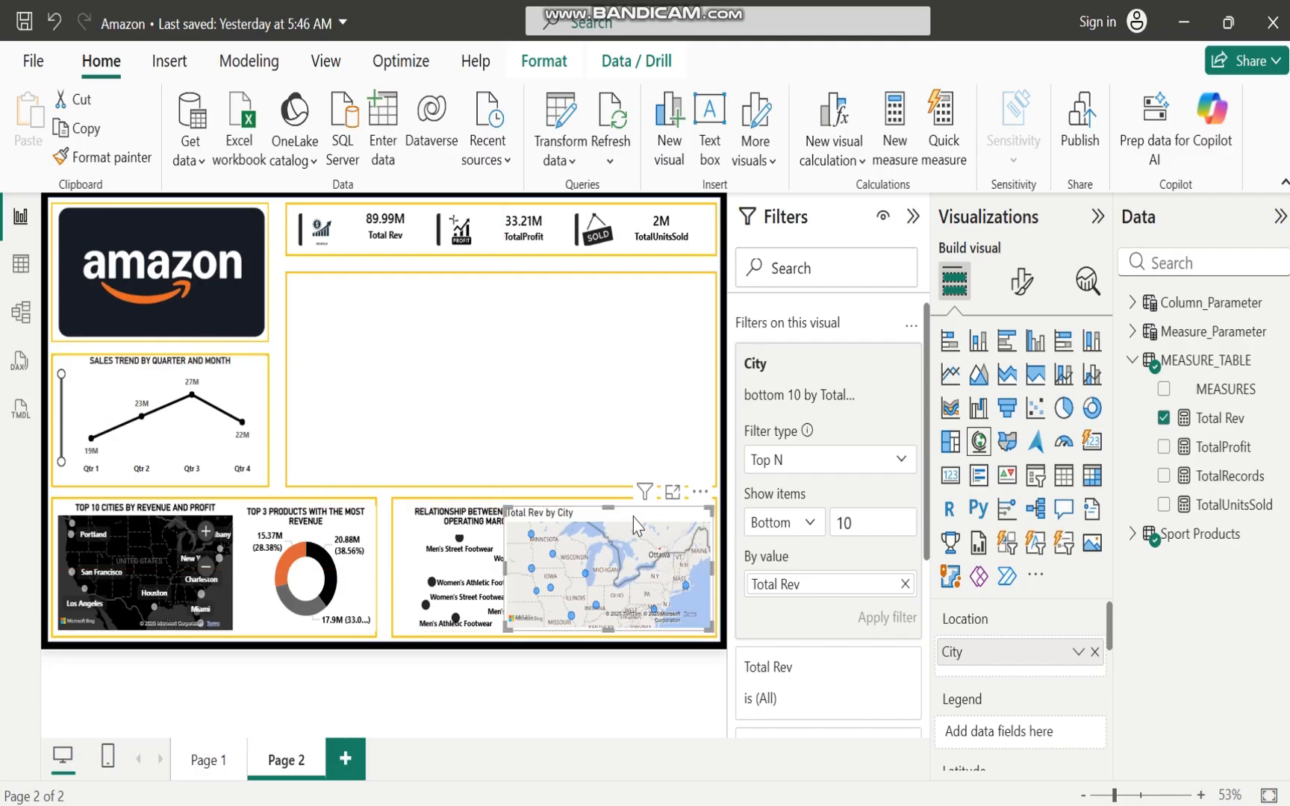
{"action": "left_click_drag", "start_coordinate": [504, 566], "coordinate": [566, 569]}
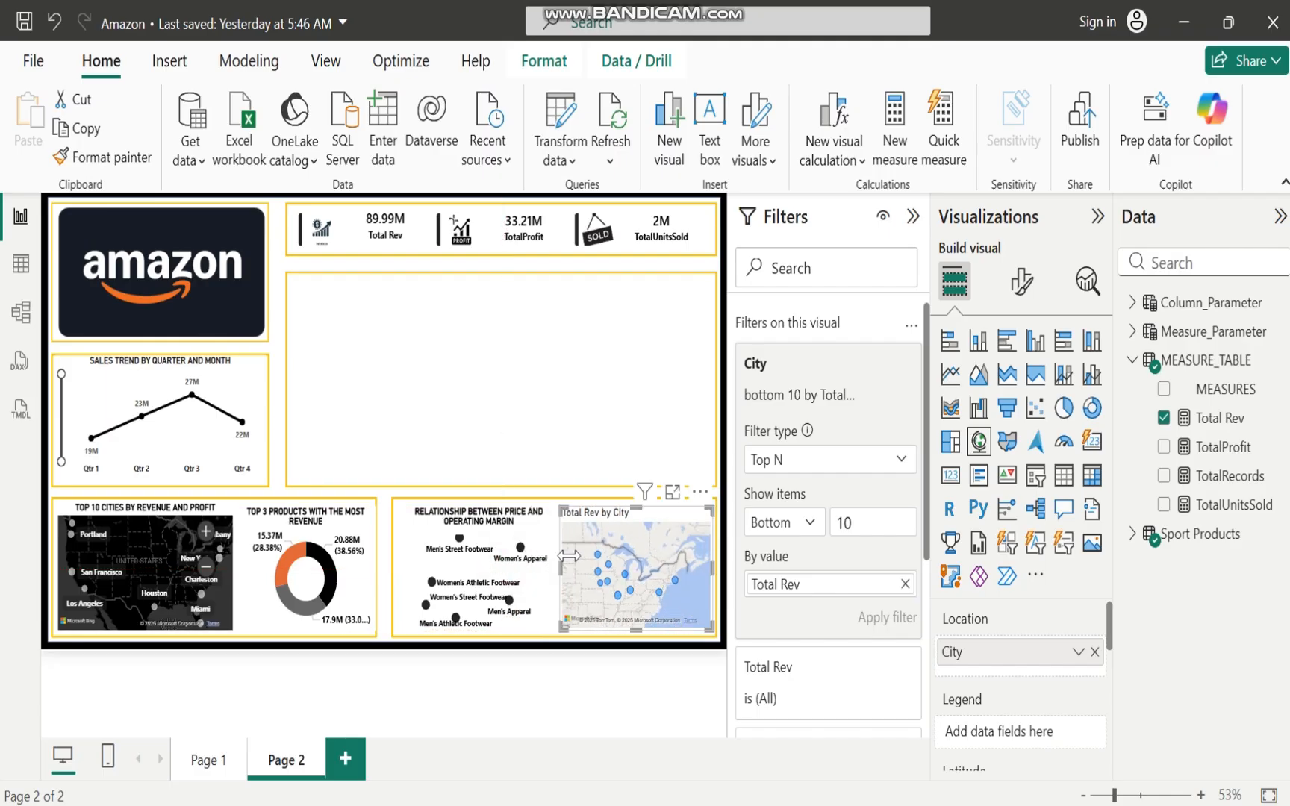
{"action": "left_click_drag", "start_coordinate": [640, 512], "coordinate": [637, 510]}
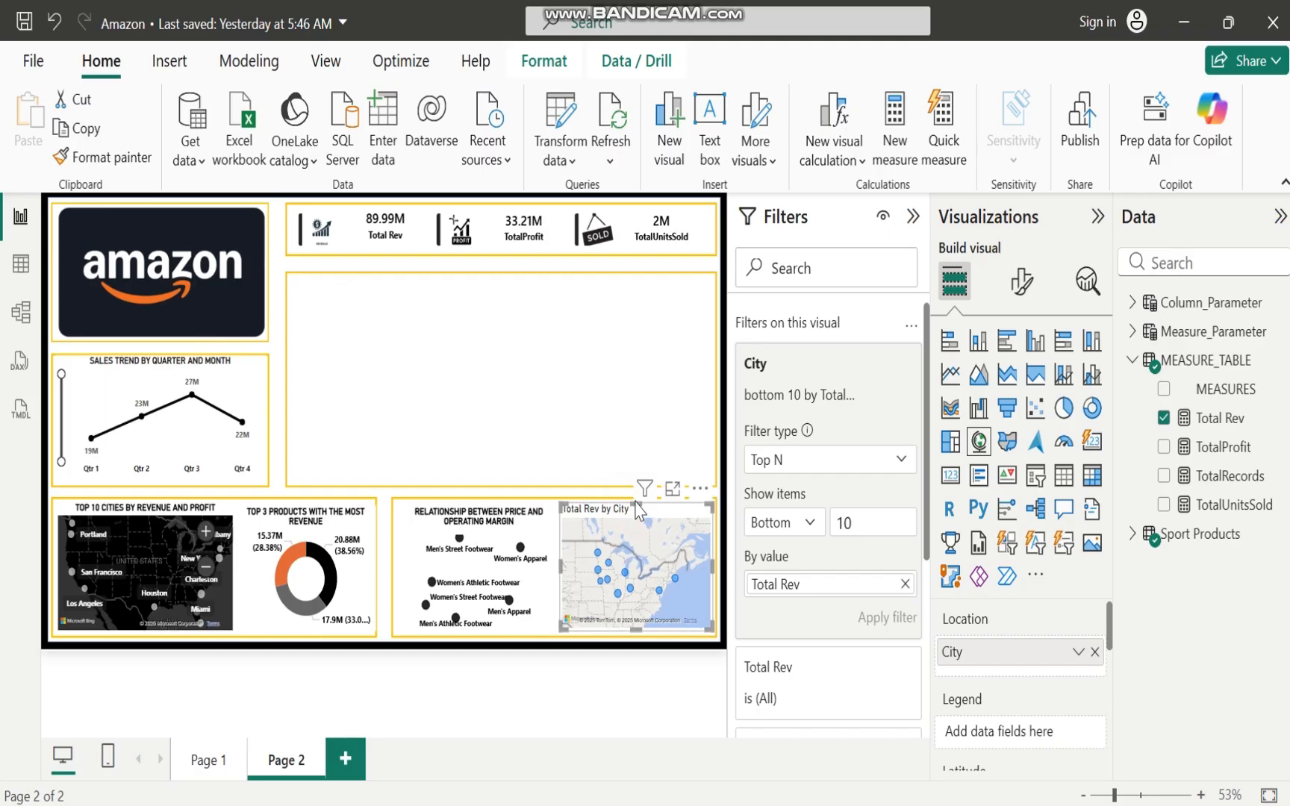
Copy the formatting of the top 10 cities map onto the new revenue map with Format Painter
{"action": "left_click", "coordinate": [124, 513]}
{"action": "left_click", "coordinate": [117, 160]}
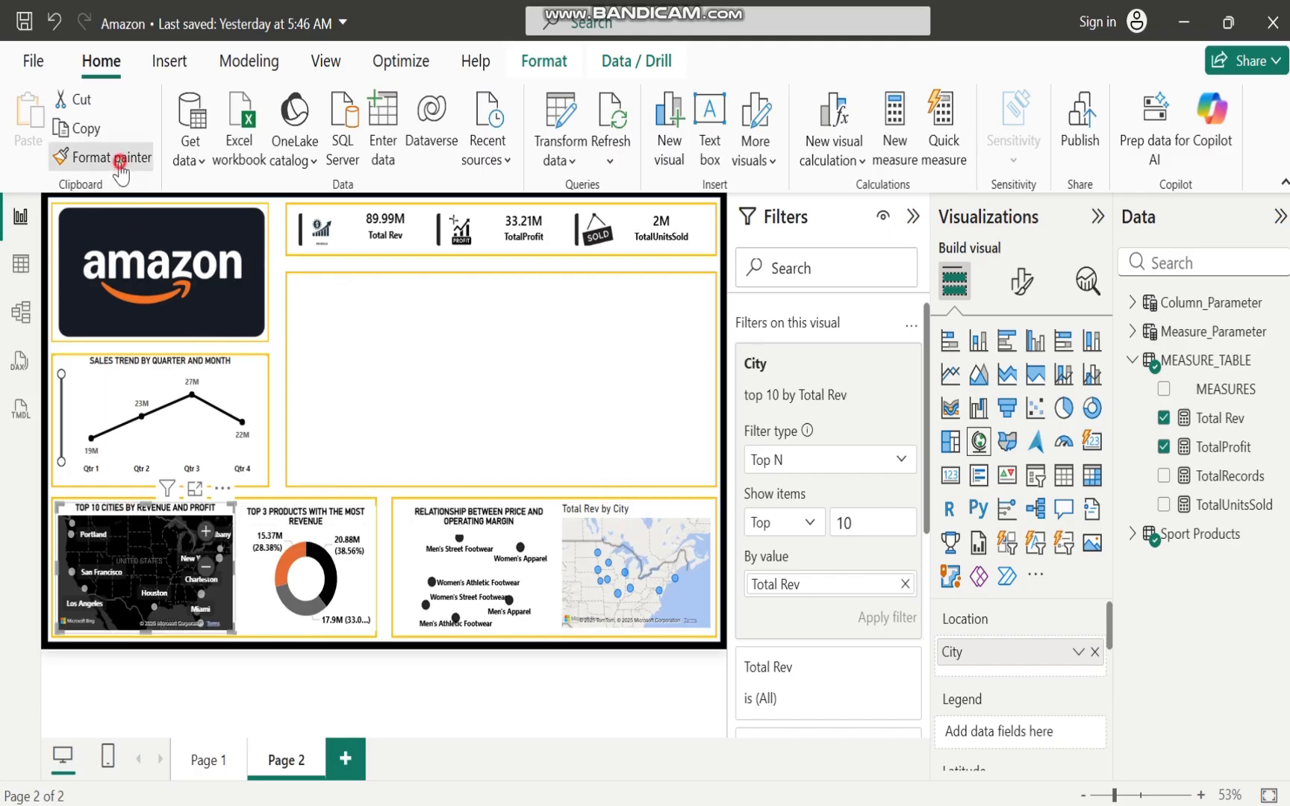
{"action": "left_click", "coordinate": [654, 515]}
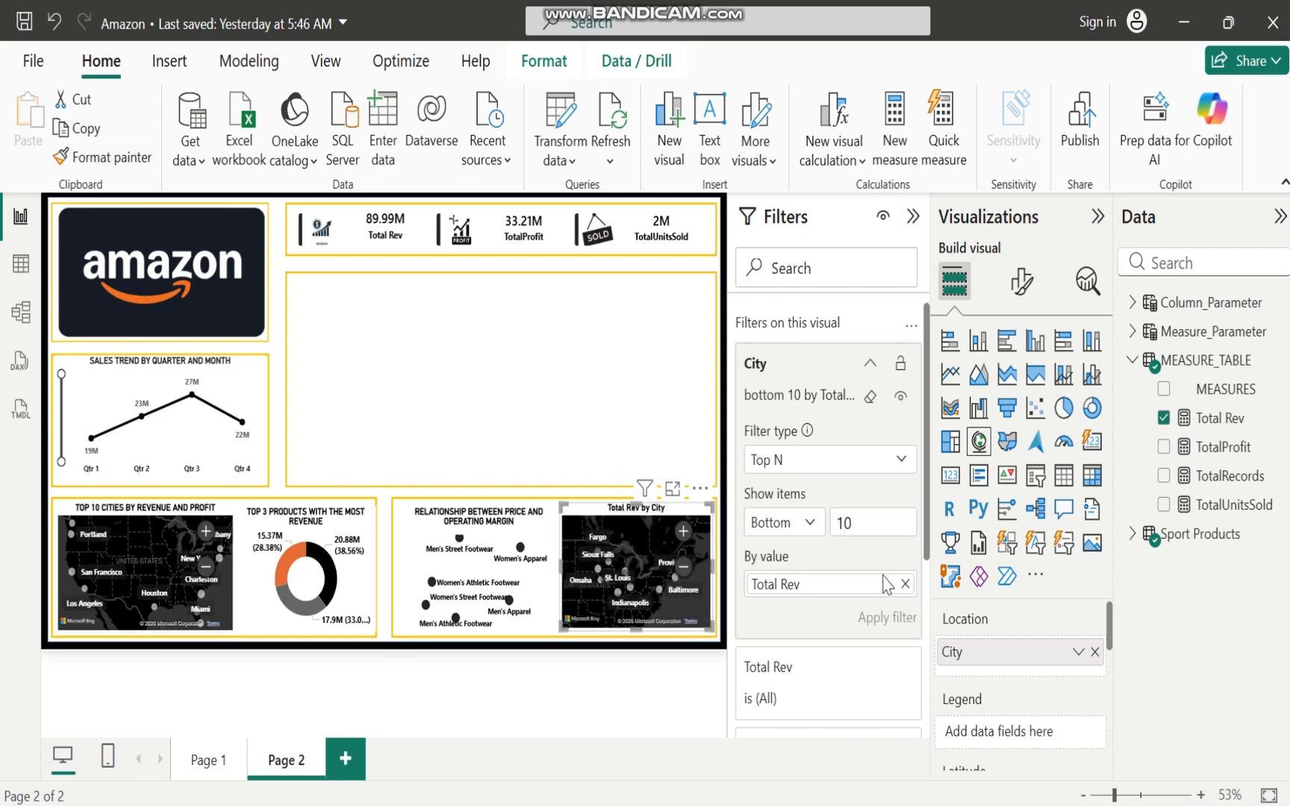
Change the new map's title text to "CITIES CONTRIBUTING THE LEAST" and deselect the map
{"action": "left_click", "coordinate": [1024, 291]}
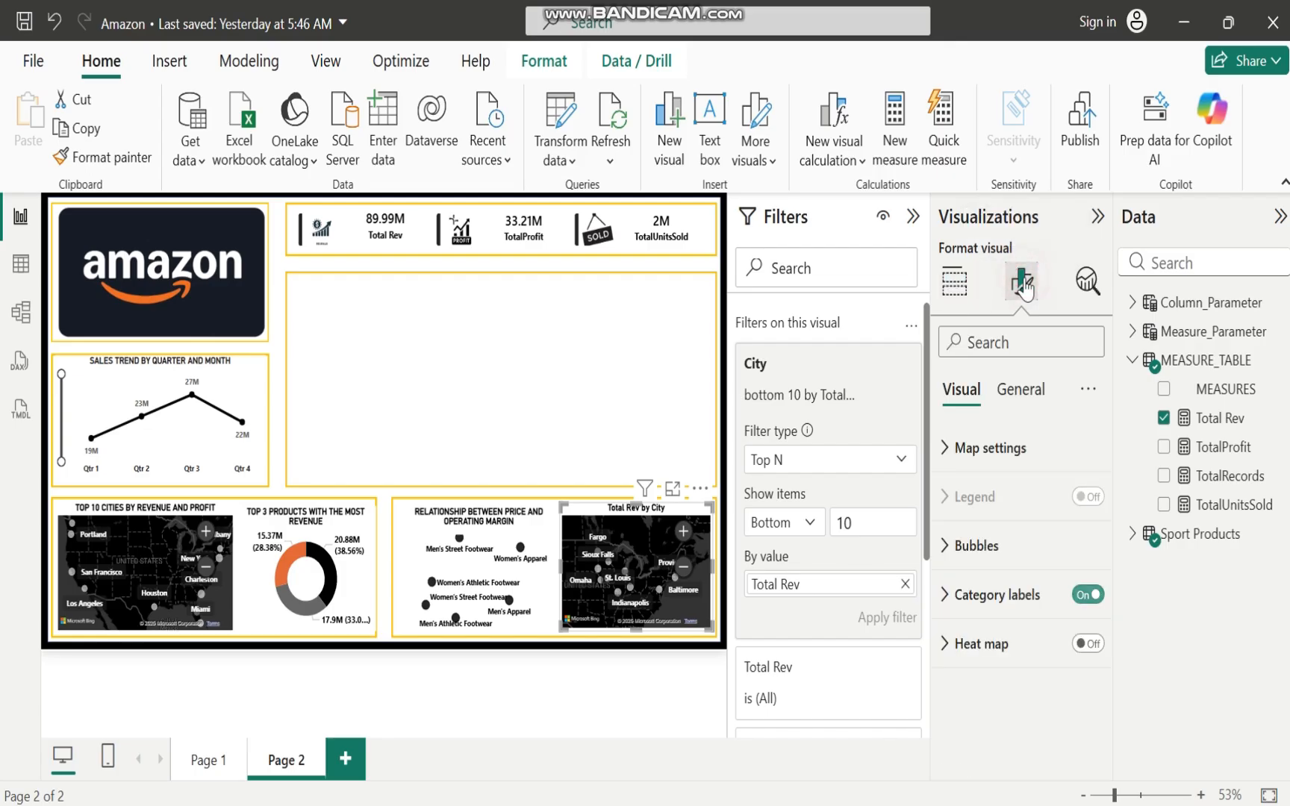
{"action": "left_click", "coordinate": [1024, 394]}
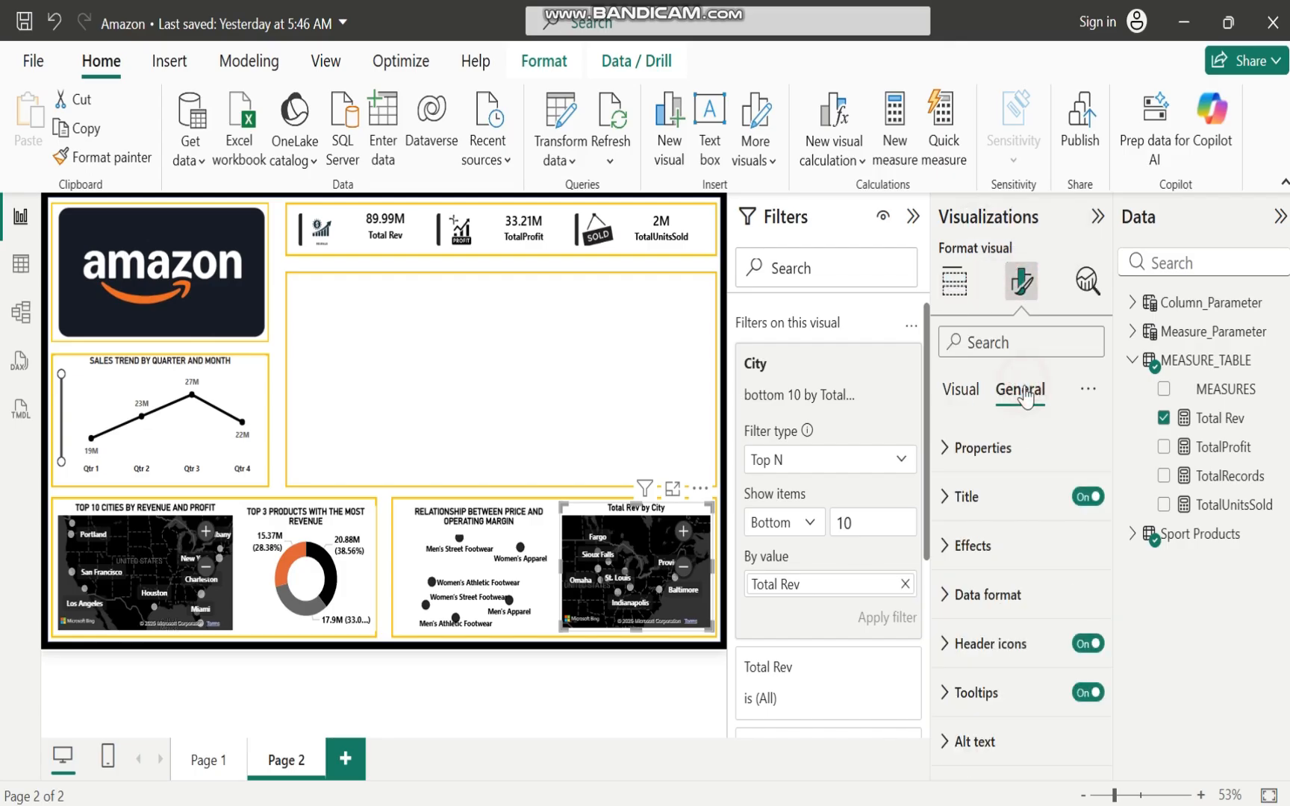
{"action": "left_click", "coordinate": [947, 500]}
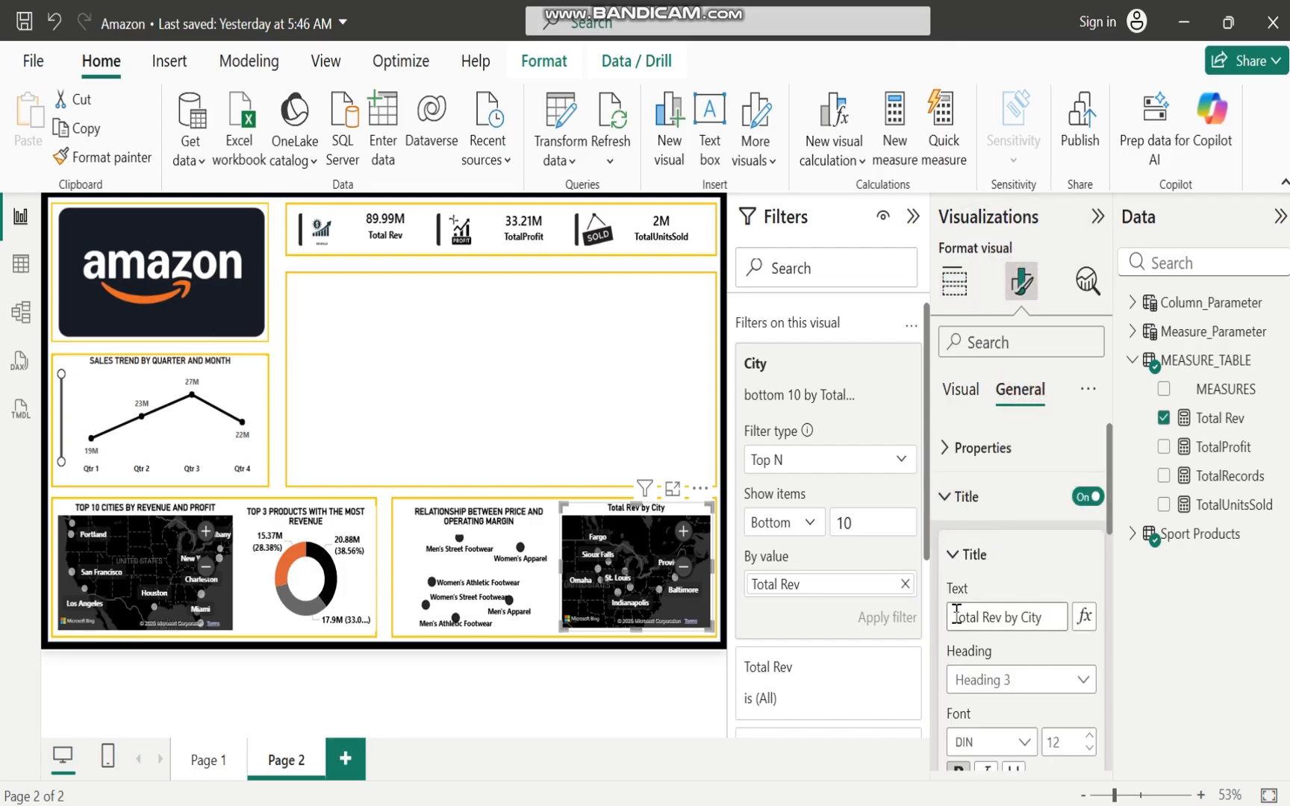
{"action": "left_click_drag", "start_coordinate": [954, 616], "coordinate": [1068, 617]}
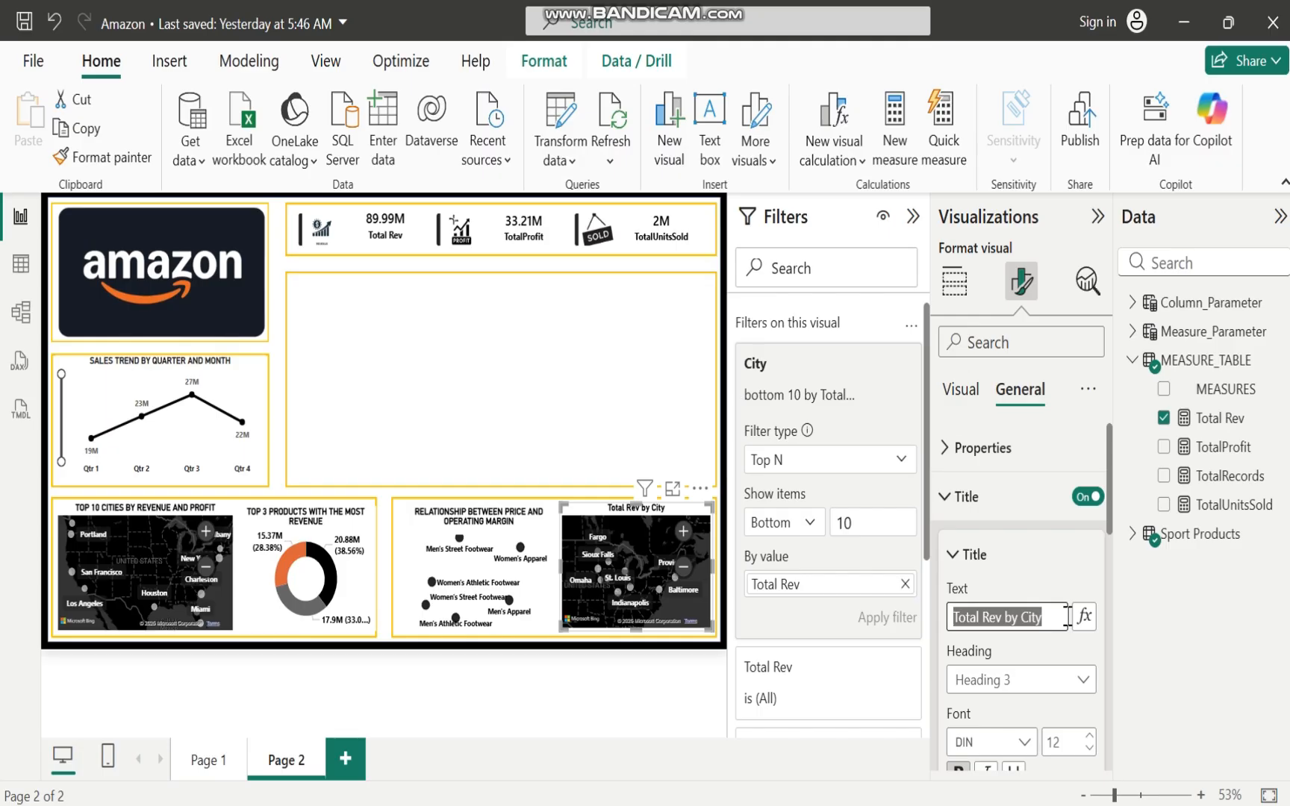
{"action": "type", "text": "CITIES"}
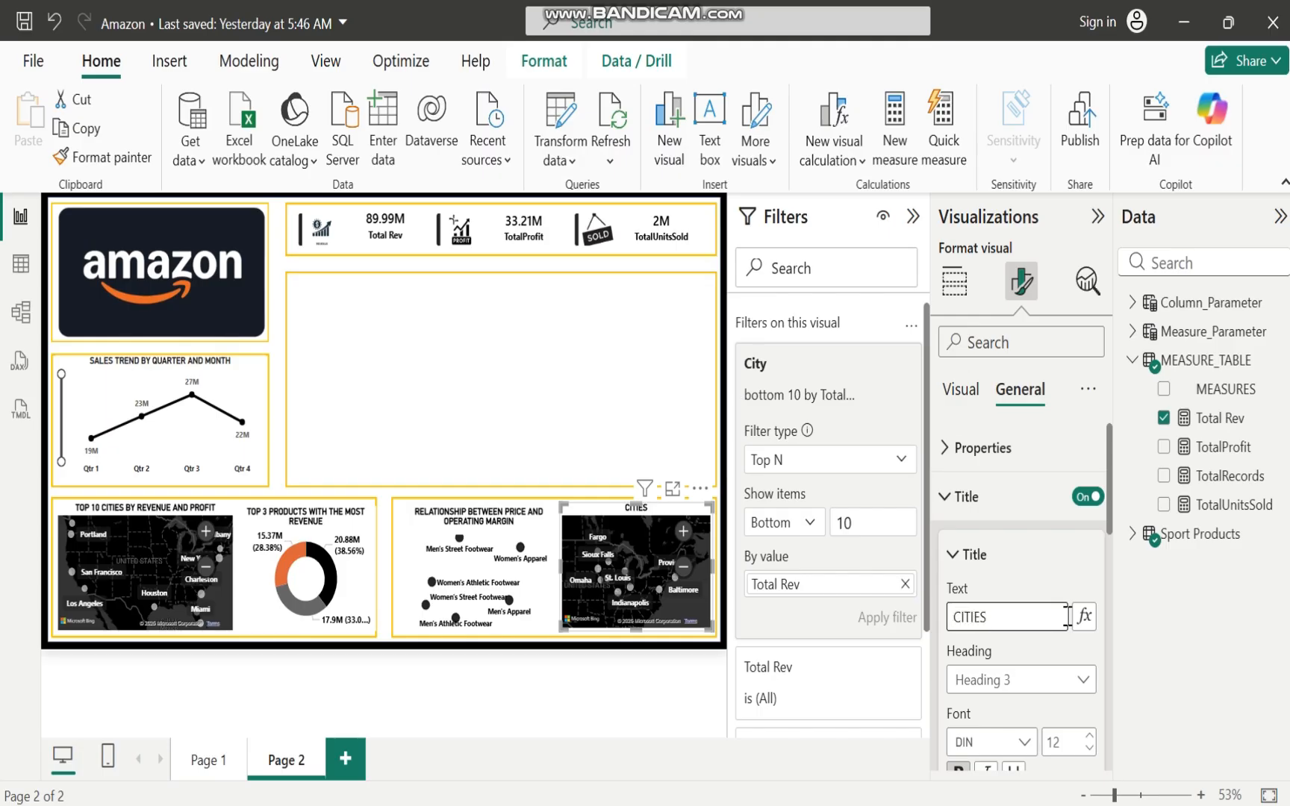
{"action": "type", "text": " CONTRINB"}
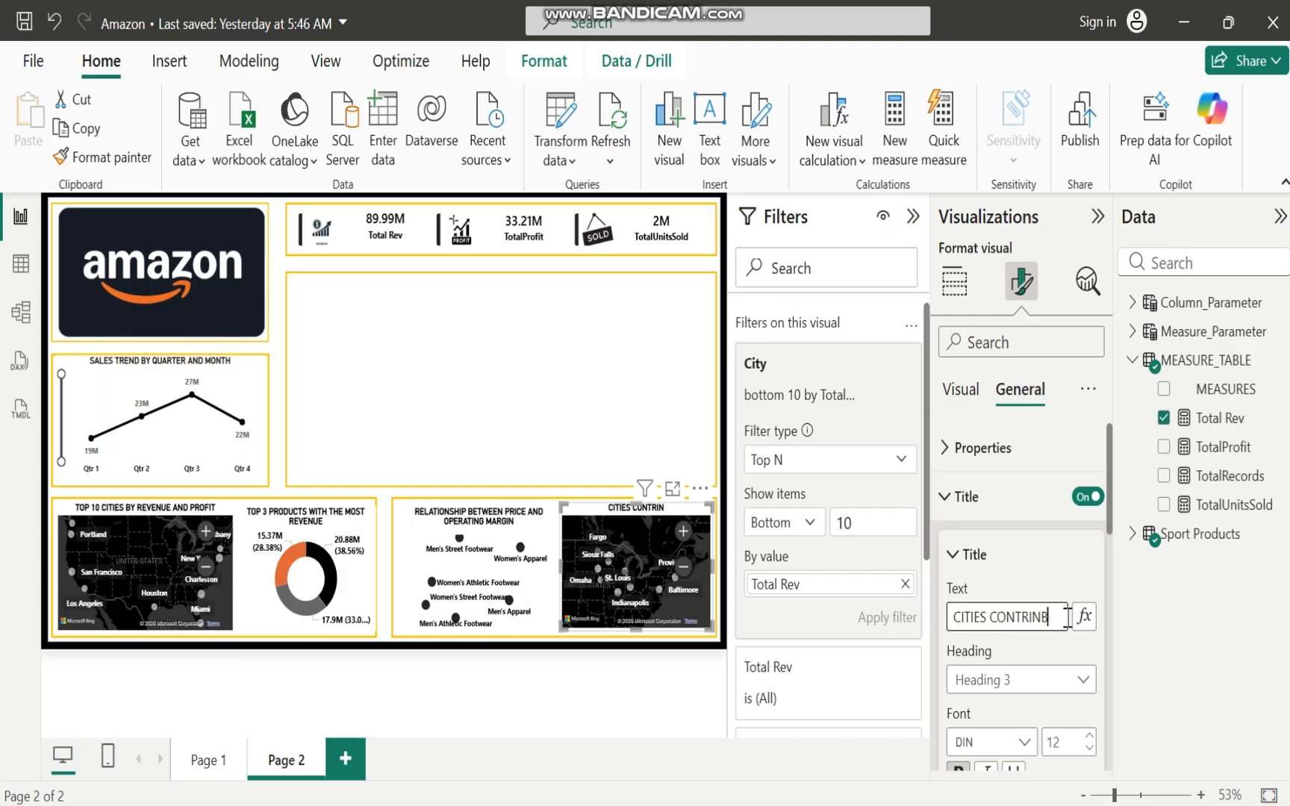
{"action": "type", "text": "U"}
{"action": "key", "text": "BackSpace"}
{"action": "type", "text": "BUTING THE"}
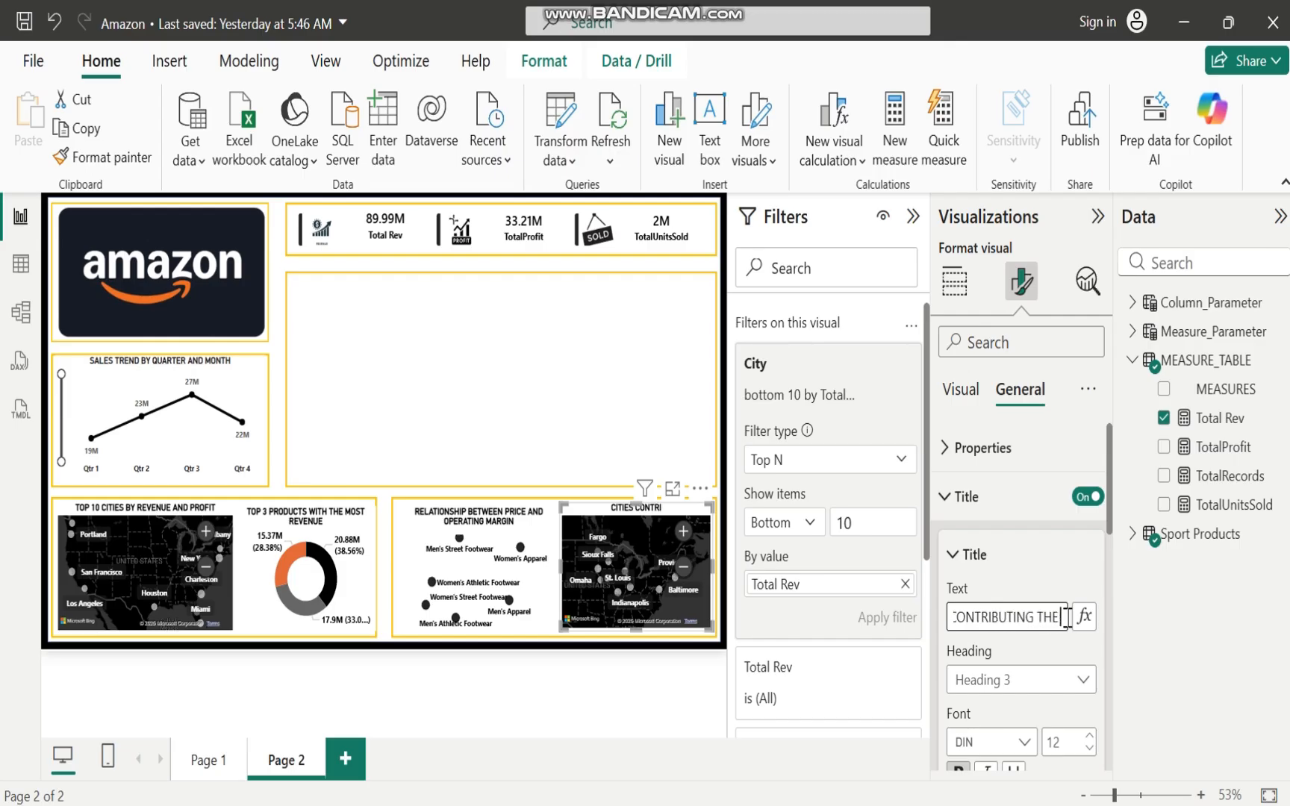
{"action": "type", "text": " LEAST"}
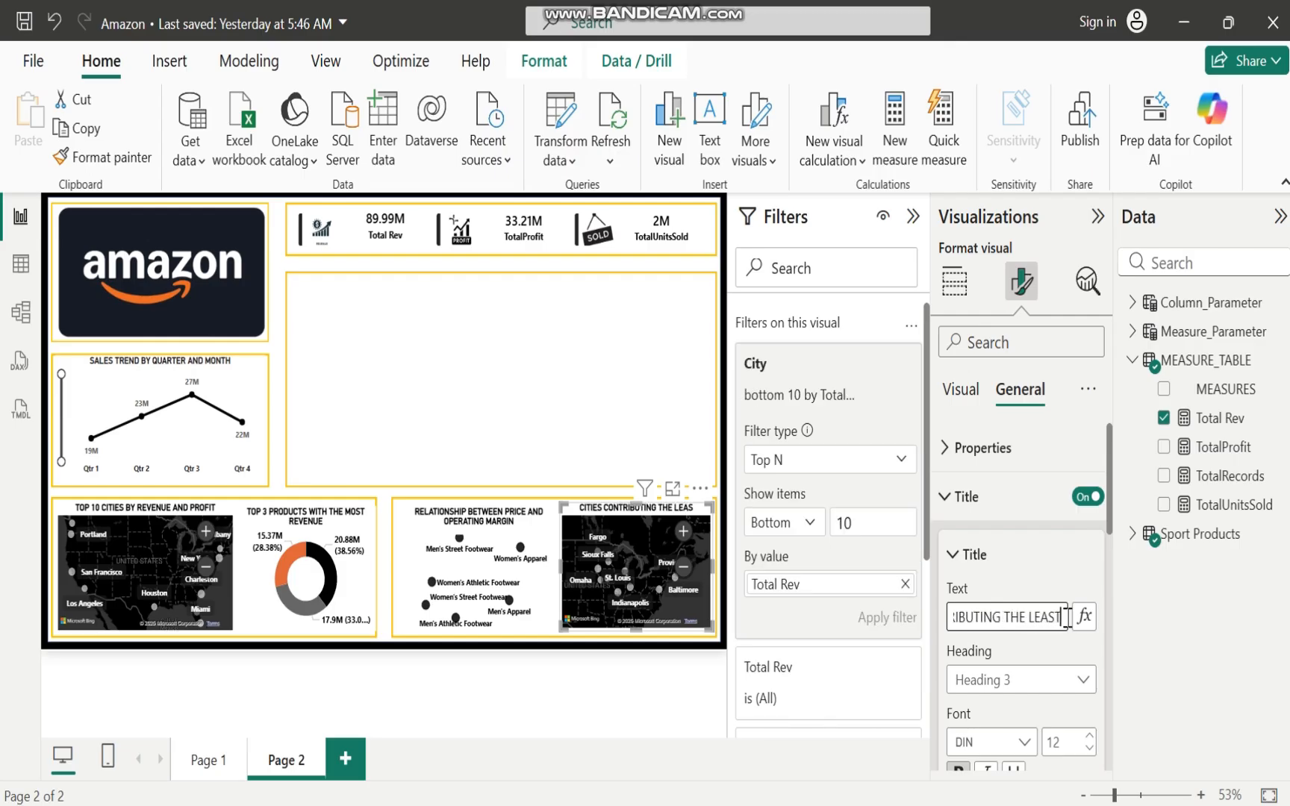
{"action": "left_click", "coordinate": [551, 391]}
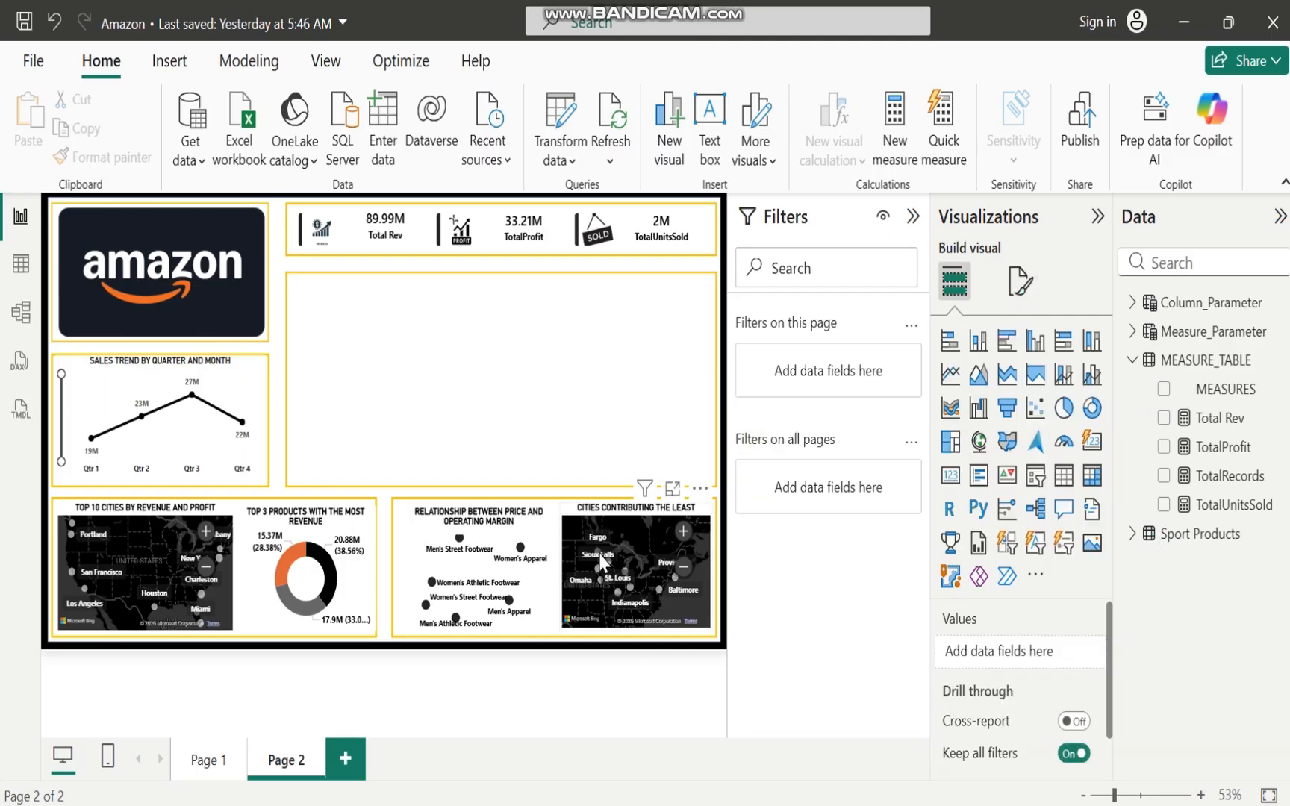
Reduce the least-contributing cities map's City filter to the bottom 5 by Total Rev and apply it
{"action": "mouse_move", "coordinate": [602, 562]}
{"action": "left_click", "coordinate": [663, 517]}
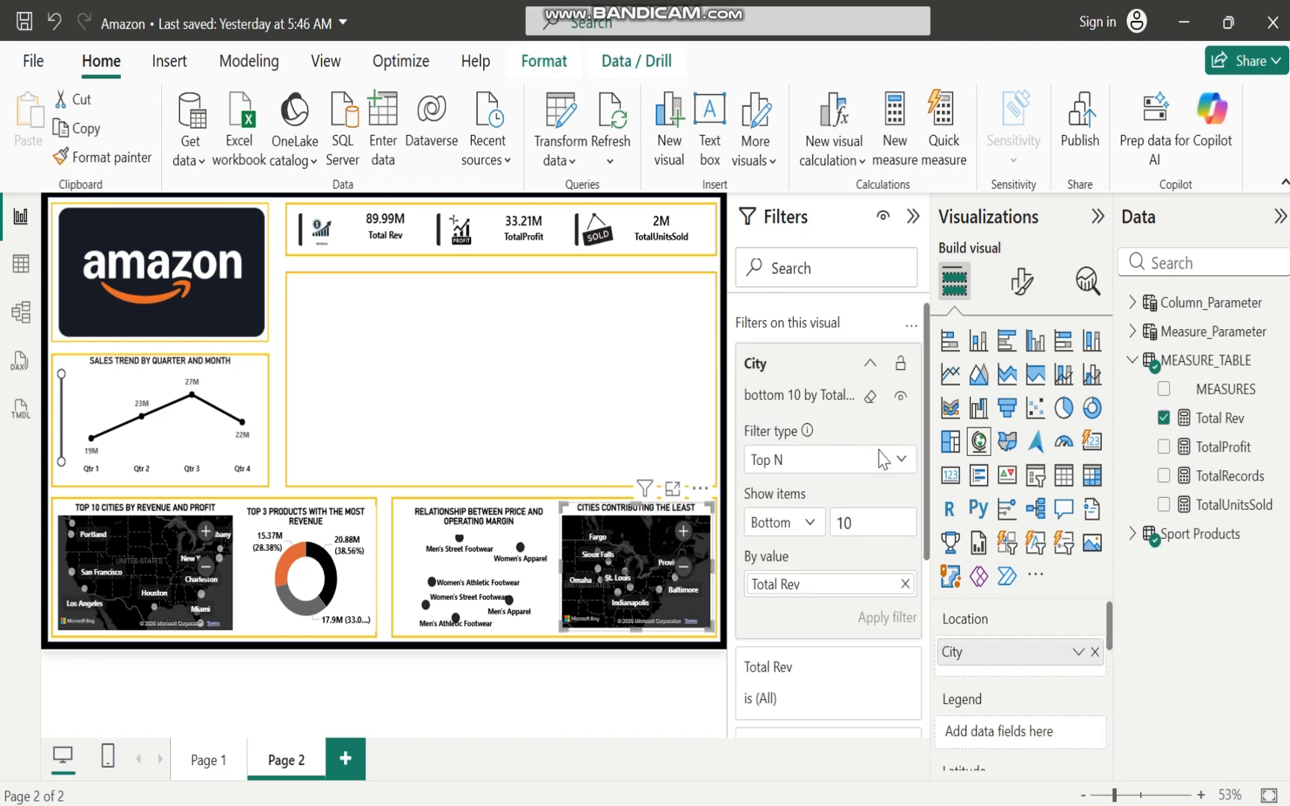
{"action": "left_click_drag", "start_coordinate": [859, 523], "coordinate": [836, 523]}
{"action": "type", "text": "5"}
{"action": "left_click", "coordinate": [879, 619]}
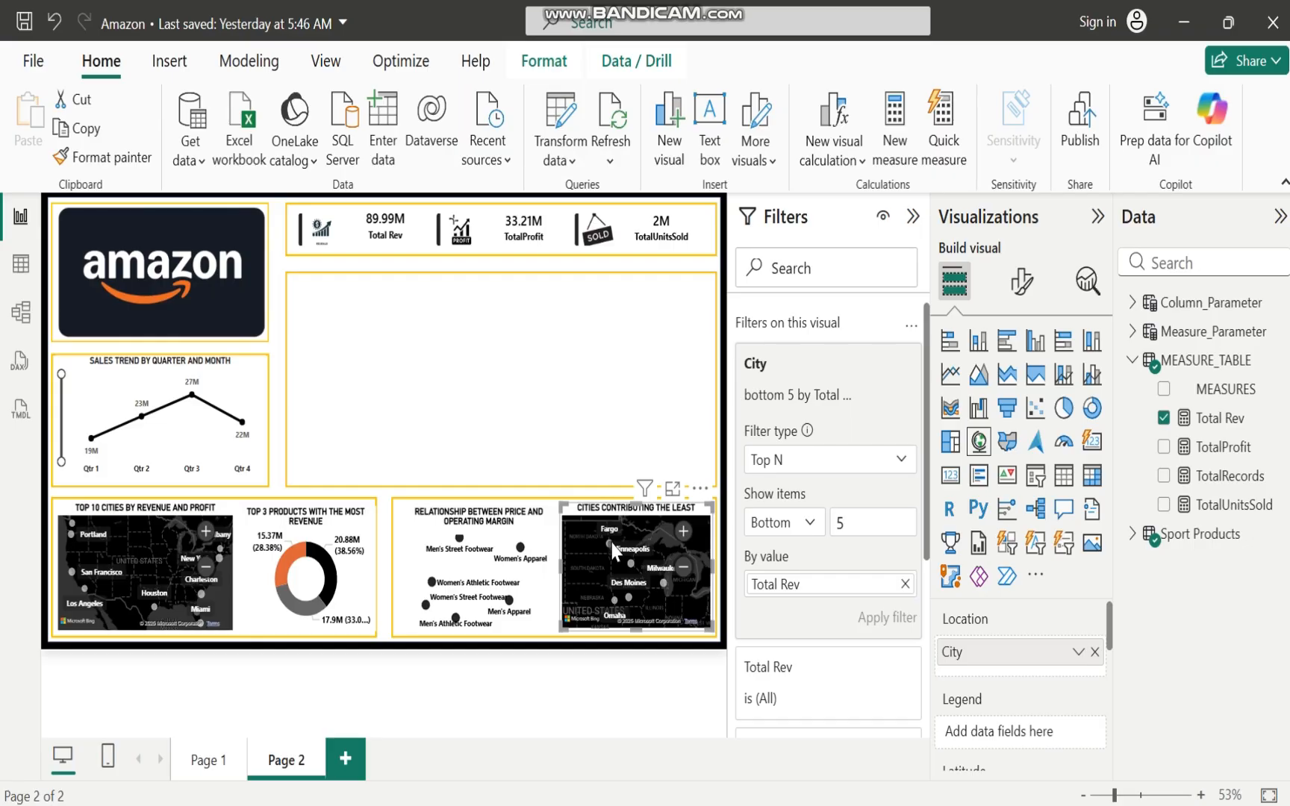
Inspect the total revenue of the individual city bubbles on the least-contributing cities map, and deselect the map
{"action": "mouse_move", "coordinate": [613, 551]}
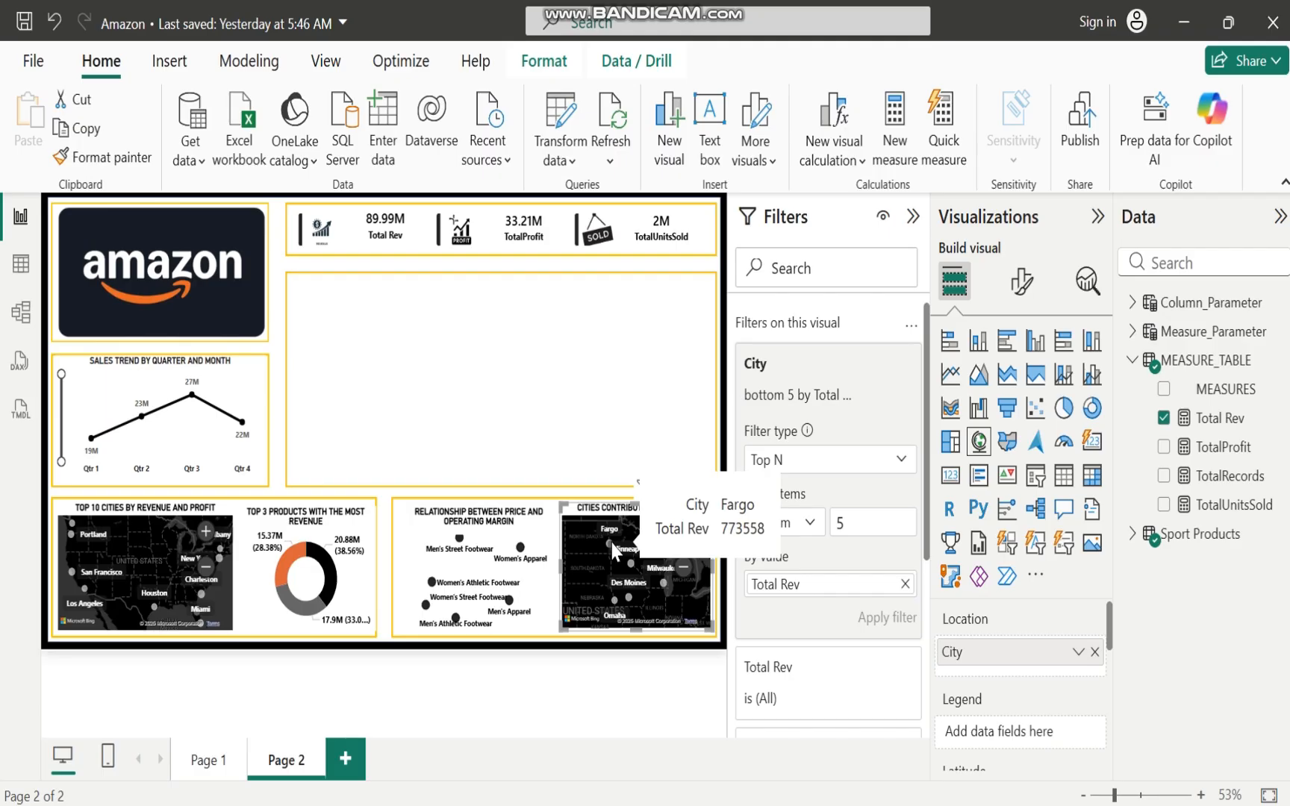
{"action": "mouse_move", "coordinate": [633, 573]}
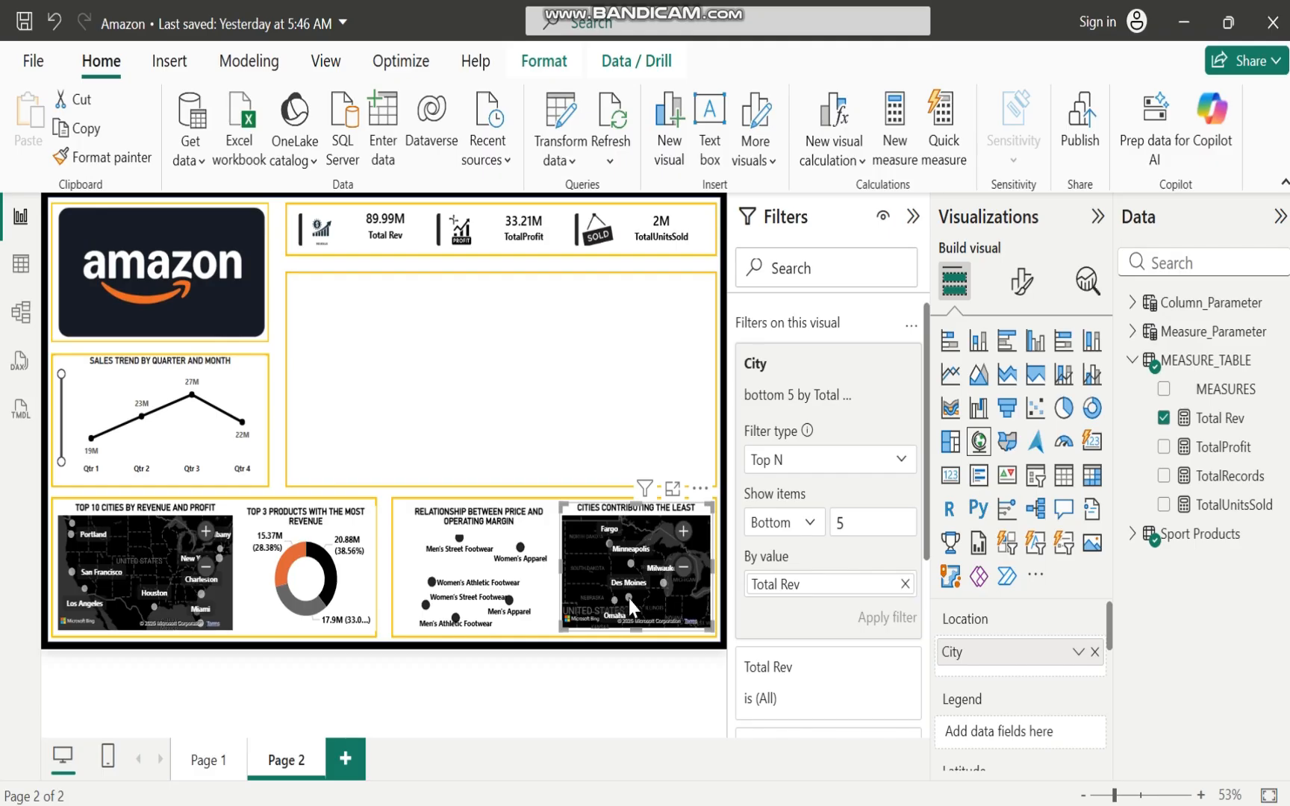
{"action": "mouse_move", "coordinate": [629, 599]}
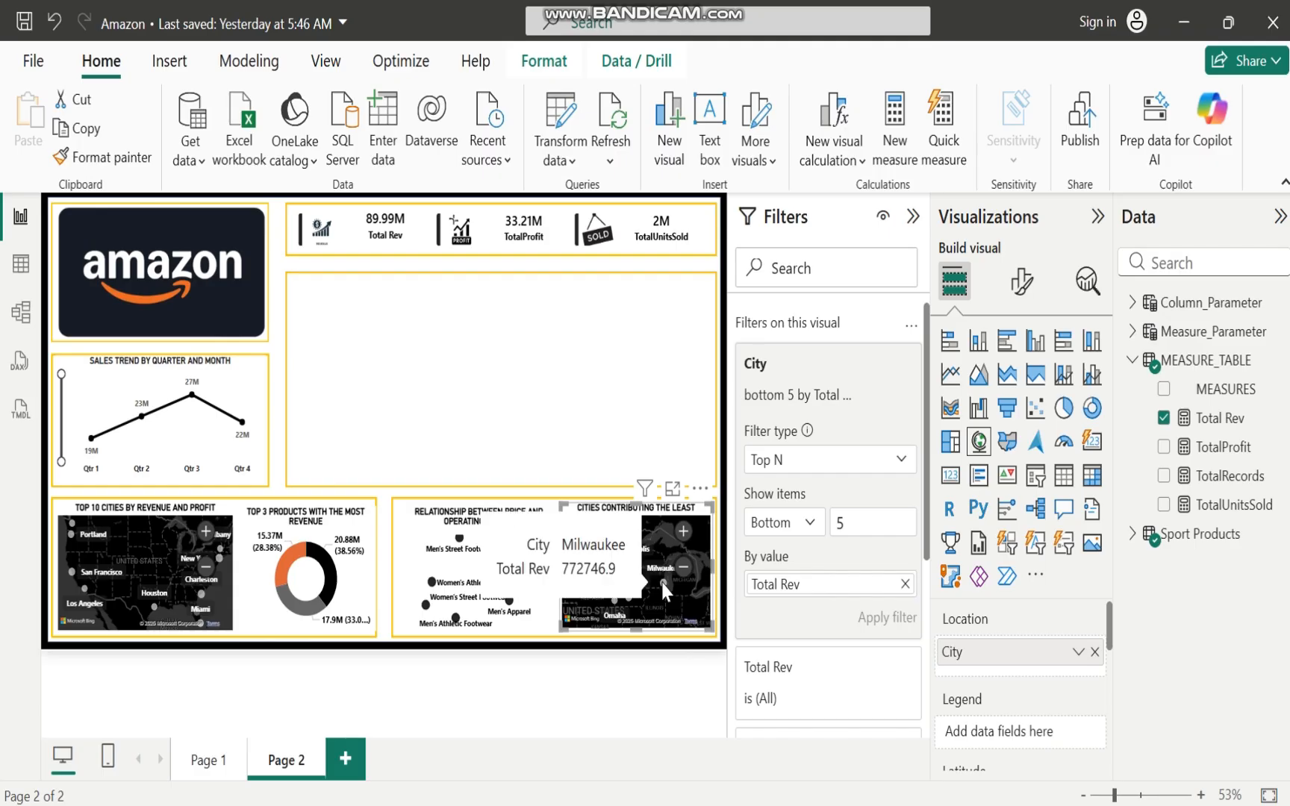
{"action": "left_click", "coordinate": [508, 390]}
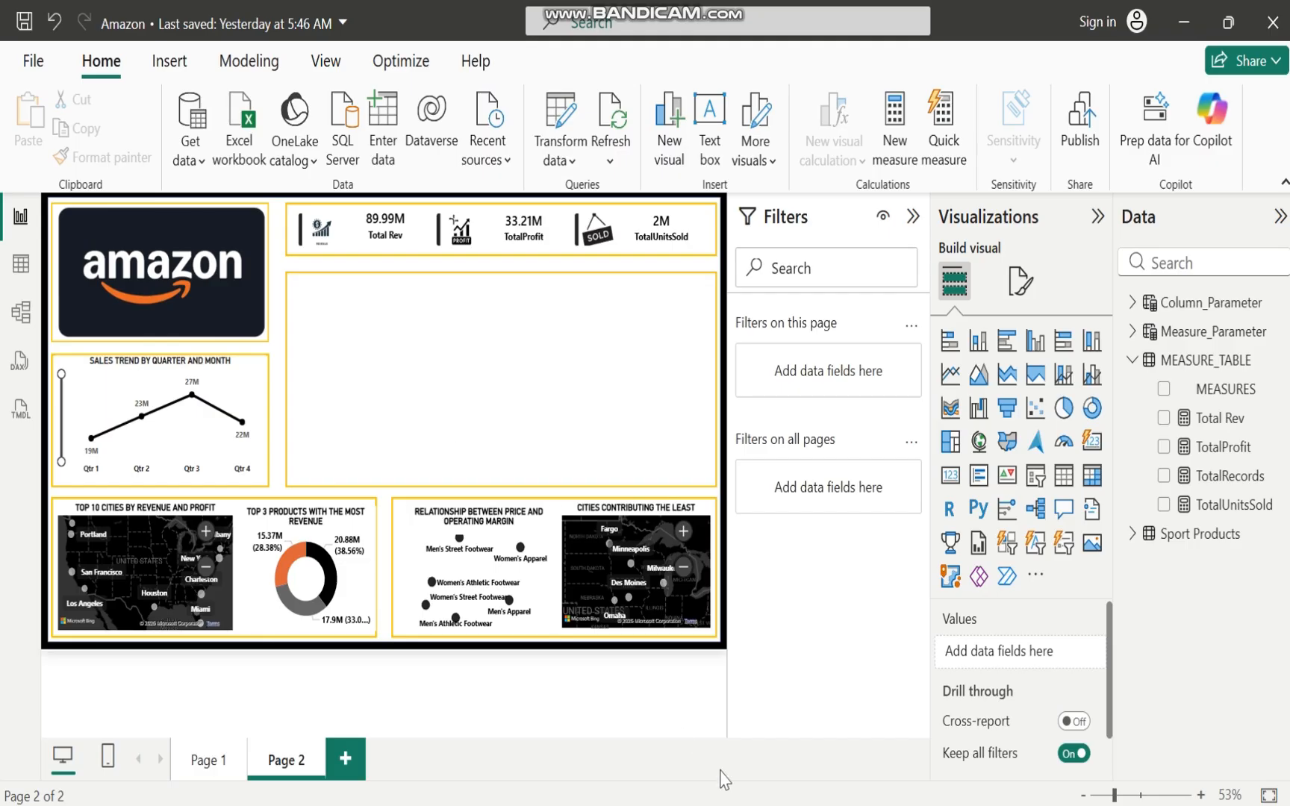
Switch to the PowerPoint slide and review the key business questions against the dashboard
{"action": "mouse_move", "coordinate": [784, 803]}
{"action": "left_click", "coordinate": [883, 737]}
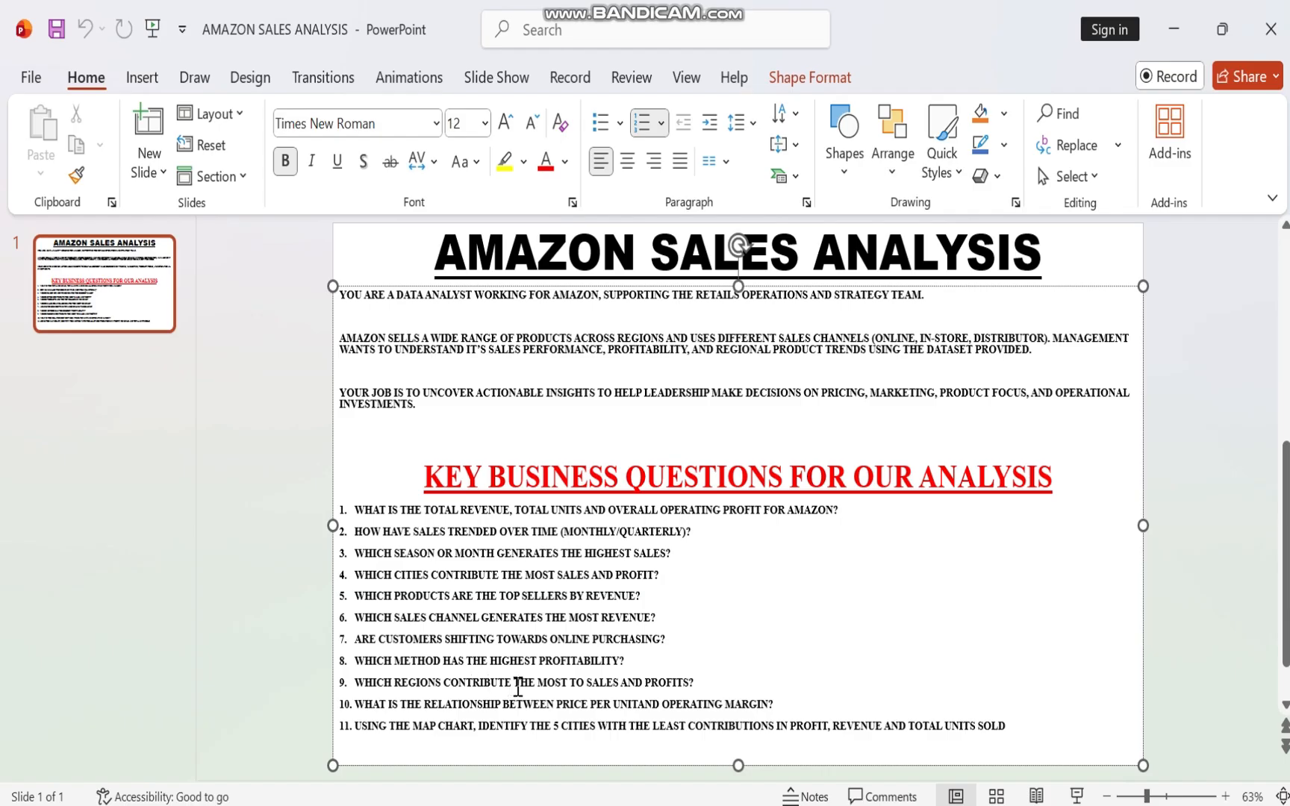
{"action": "mouse_move", "coordinate": [872, 805]}
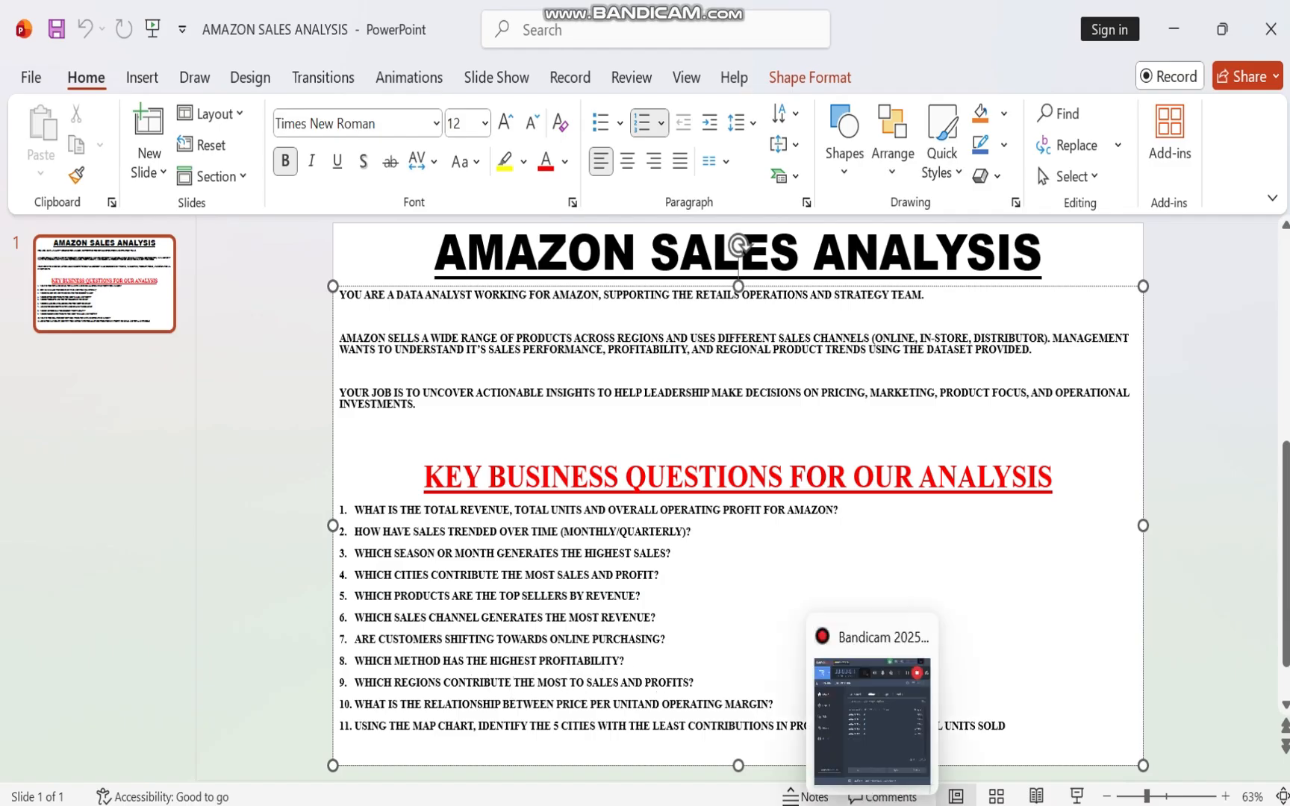
Switch back to Power BI and add a button slicer for Column_Parameter to the dashboard page
{"action": "left_click", "coordinate": [826, 805]}
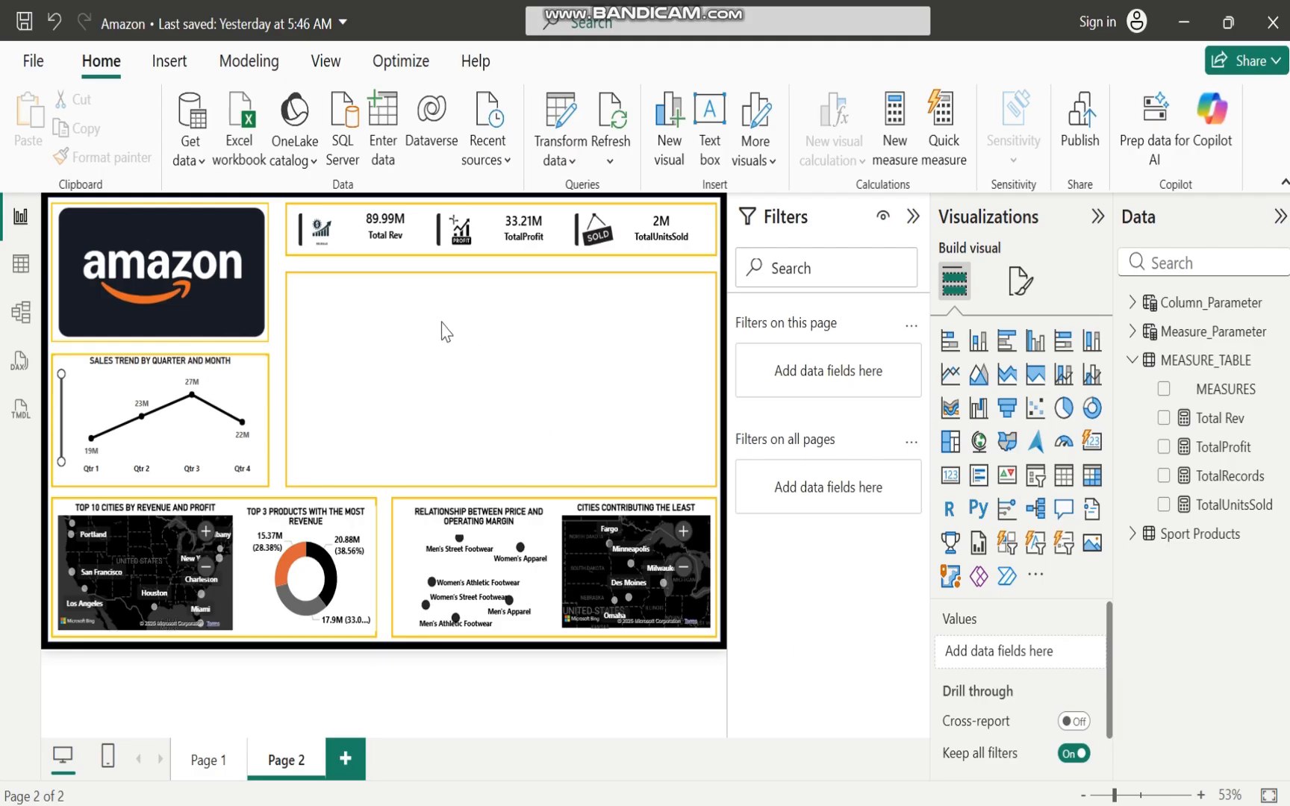
{"action": "left_click", "coordinate": [442, 323]}
{"action": "left_click", "coordinate": [1133, 361]}
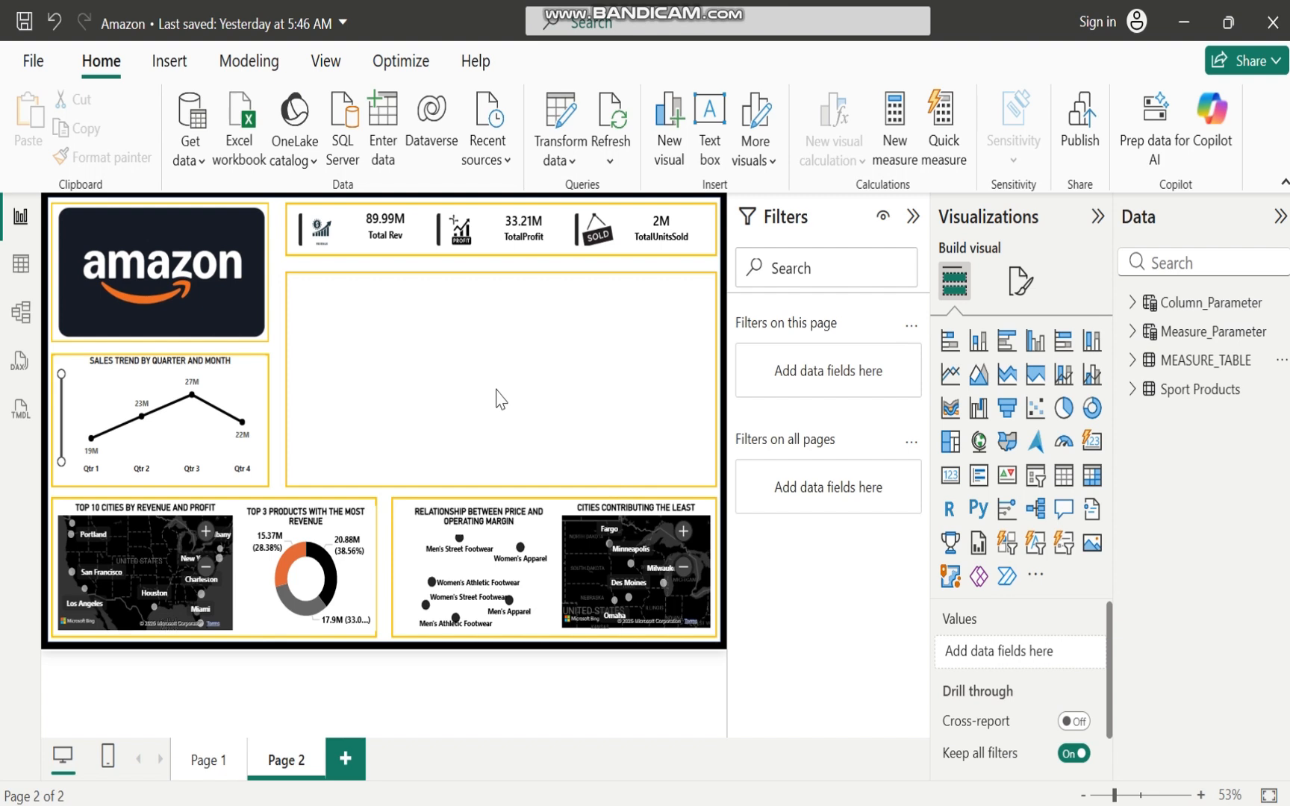
{"action": "left_click", "coordinate": [496, 390]}
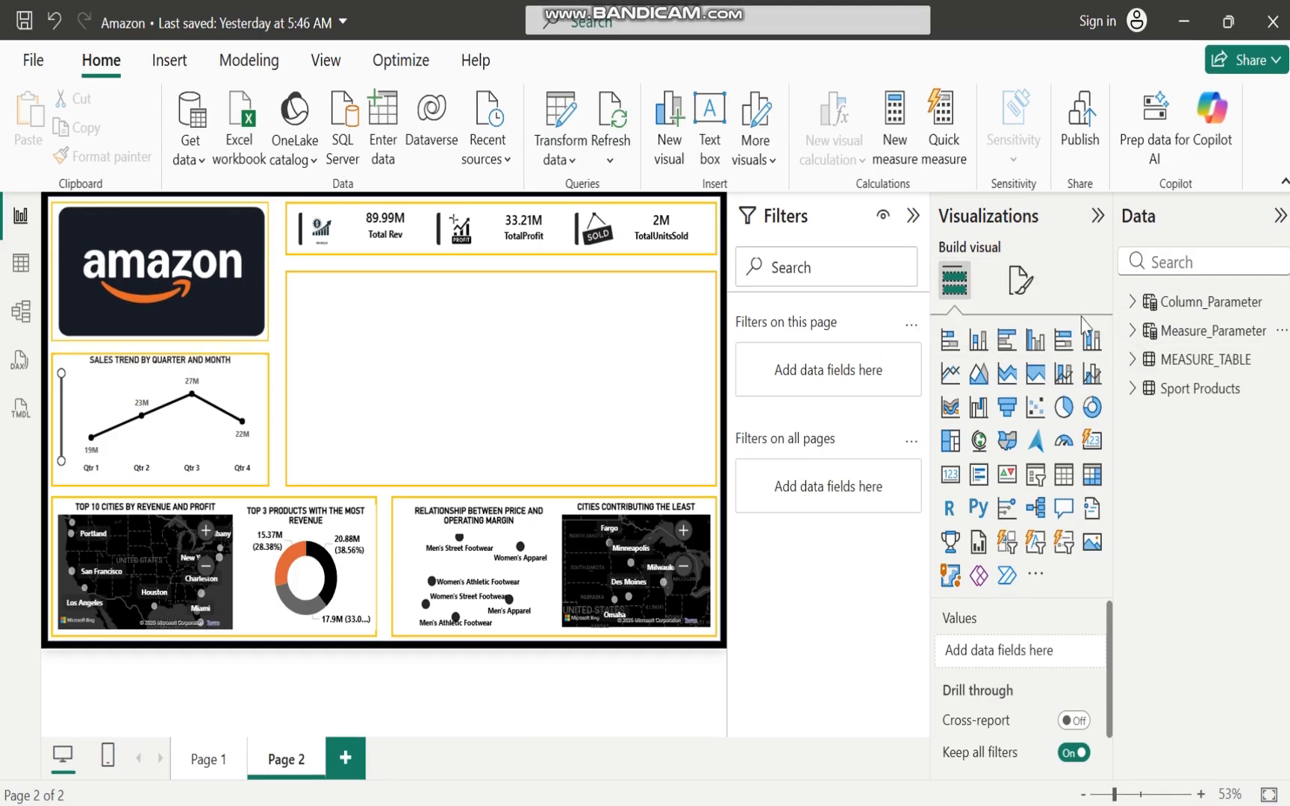
{"action": "left_click", "coordinate": [1133, 303]}
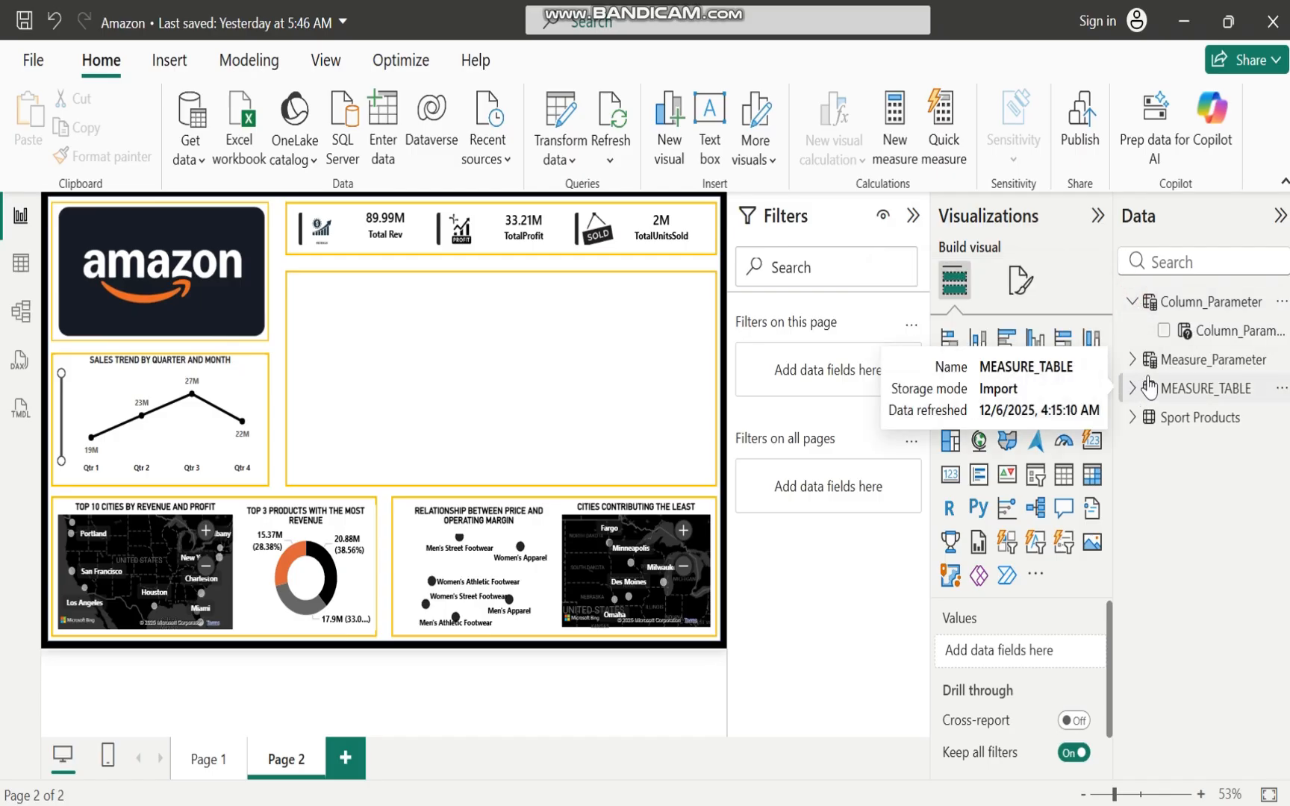
{"action": "left_click", "coordinate": [1005, 542]}
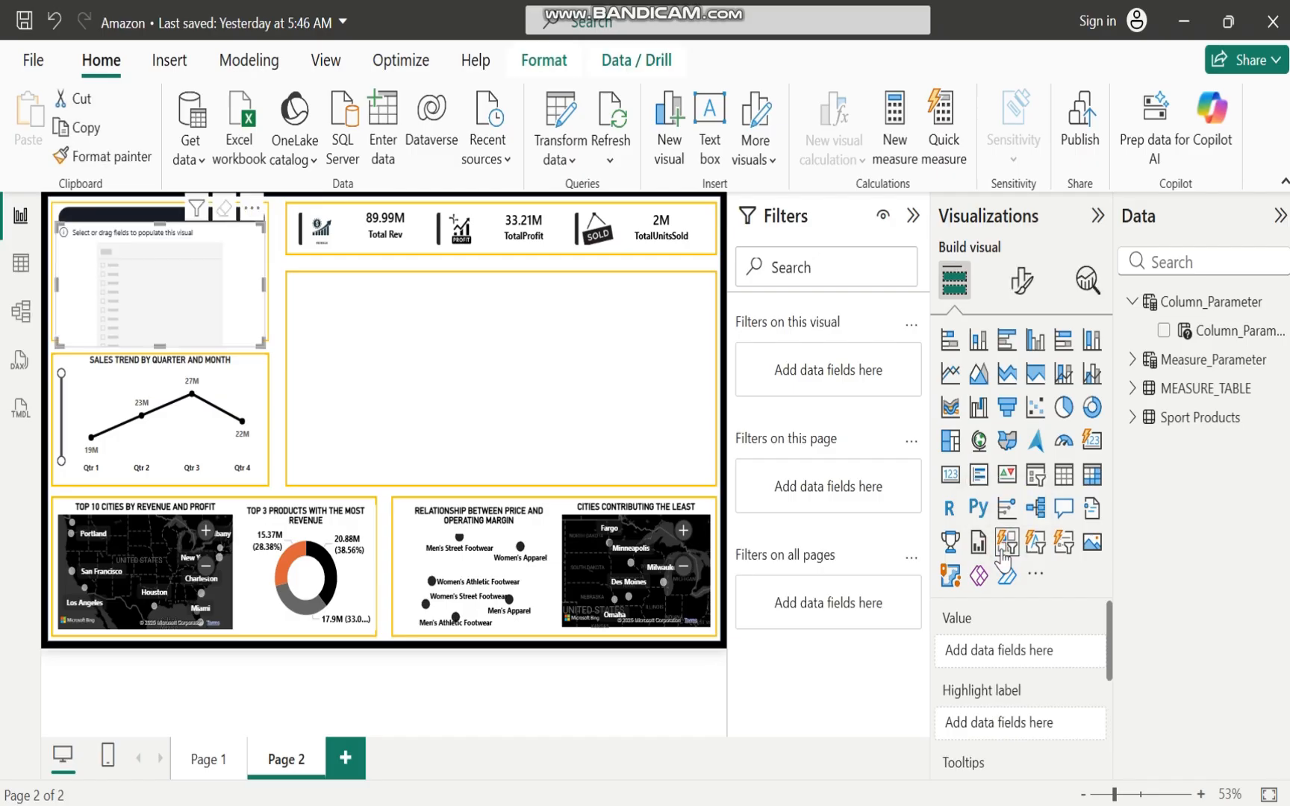
{"action": "left_click", "coordinate": [1164, 330]}
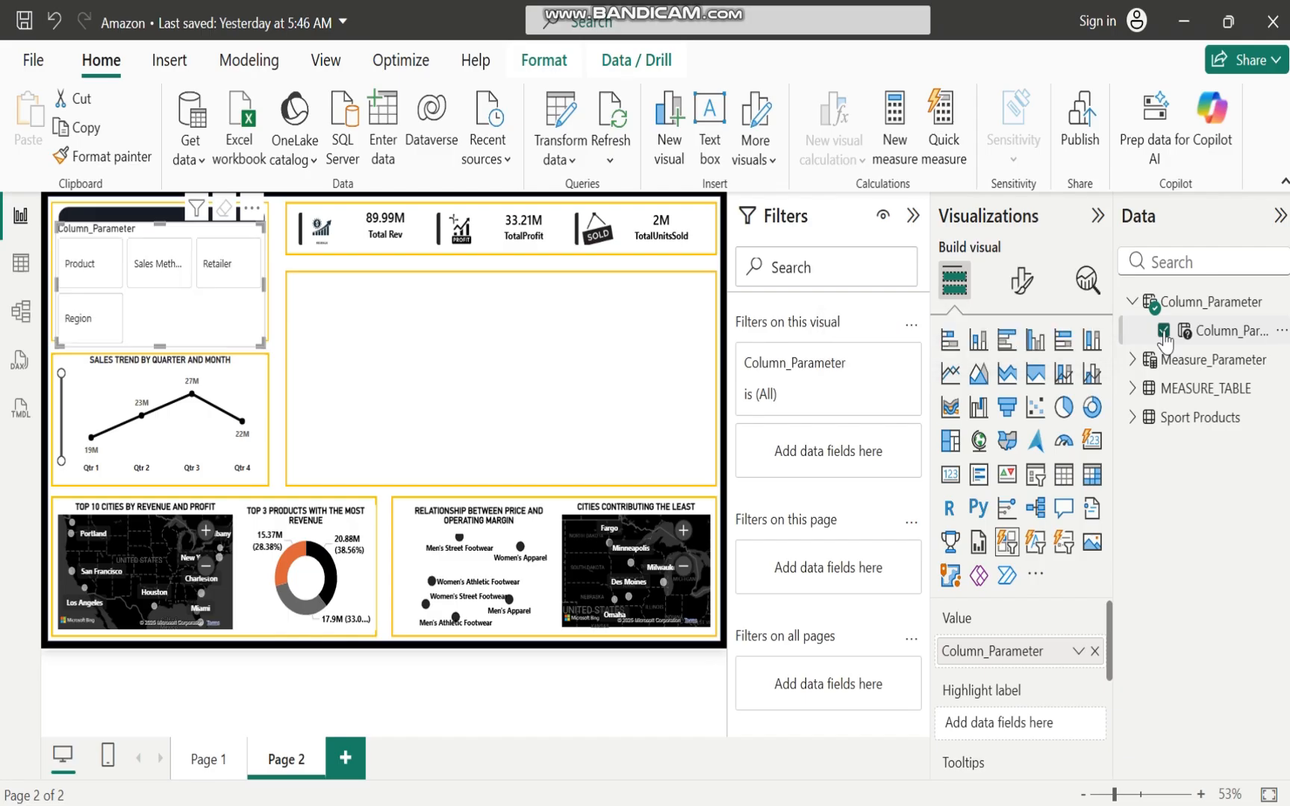
{"action": "left_click", "coordinate": [535, 381]}
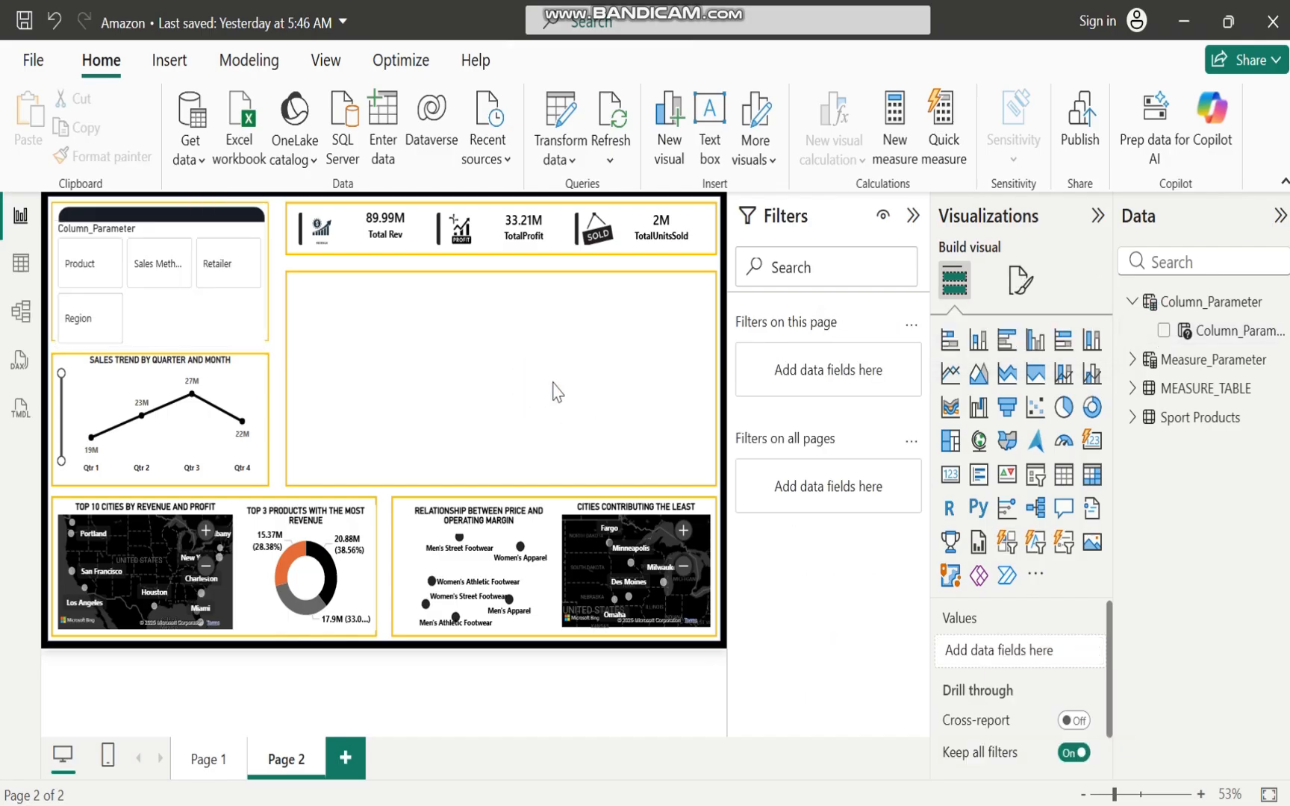
Add a second button slicer for Measure_Parameter in the large empty frame of the dashboard
{"action": "left_click", "coordinate": [1020, 533]}
{"action": "left_click", "coordinate": [1134, 362]}
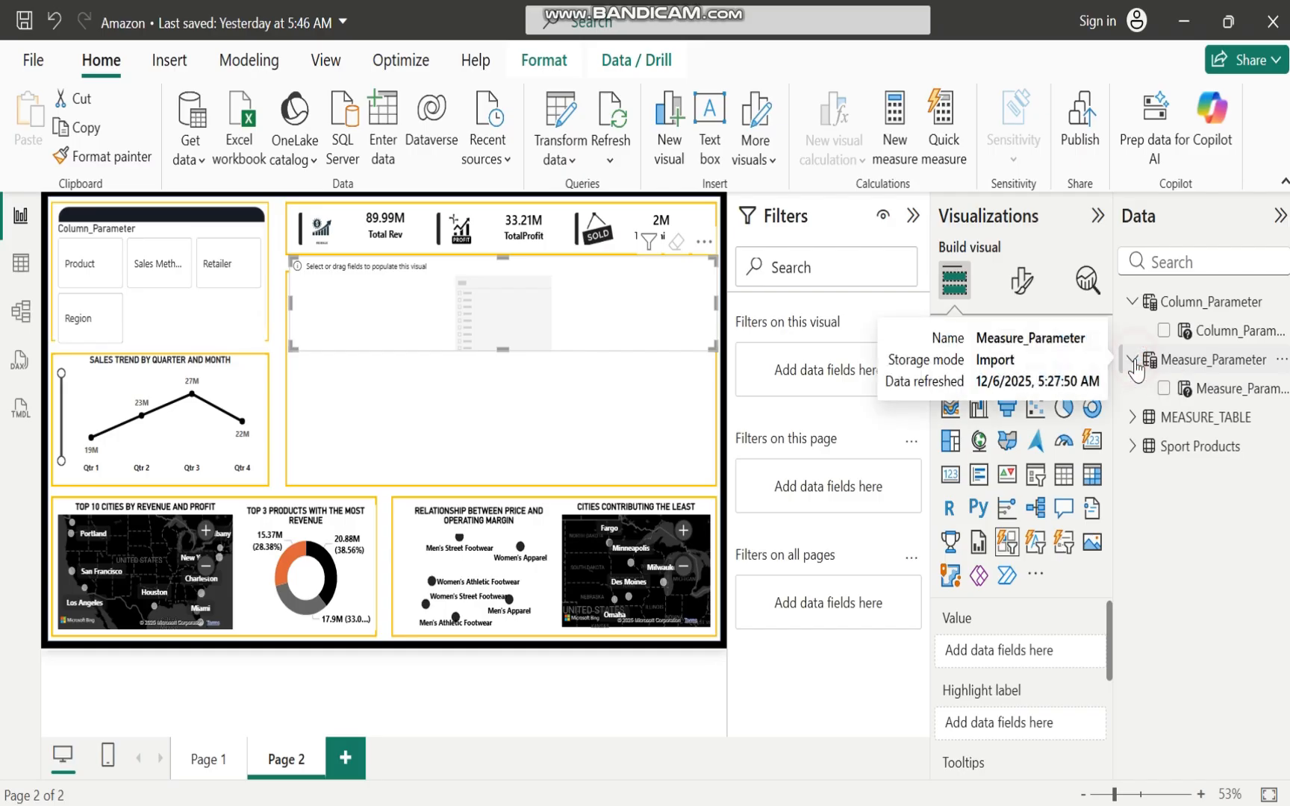
{"action": "left_click", "coordinate": [1163, 388]}
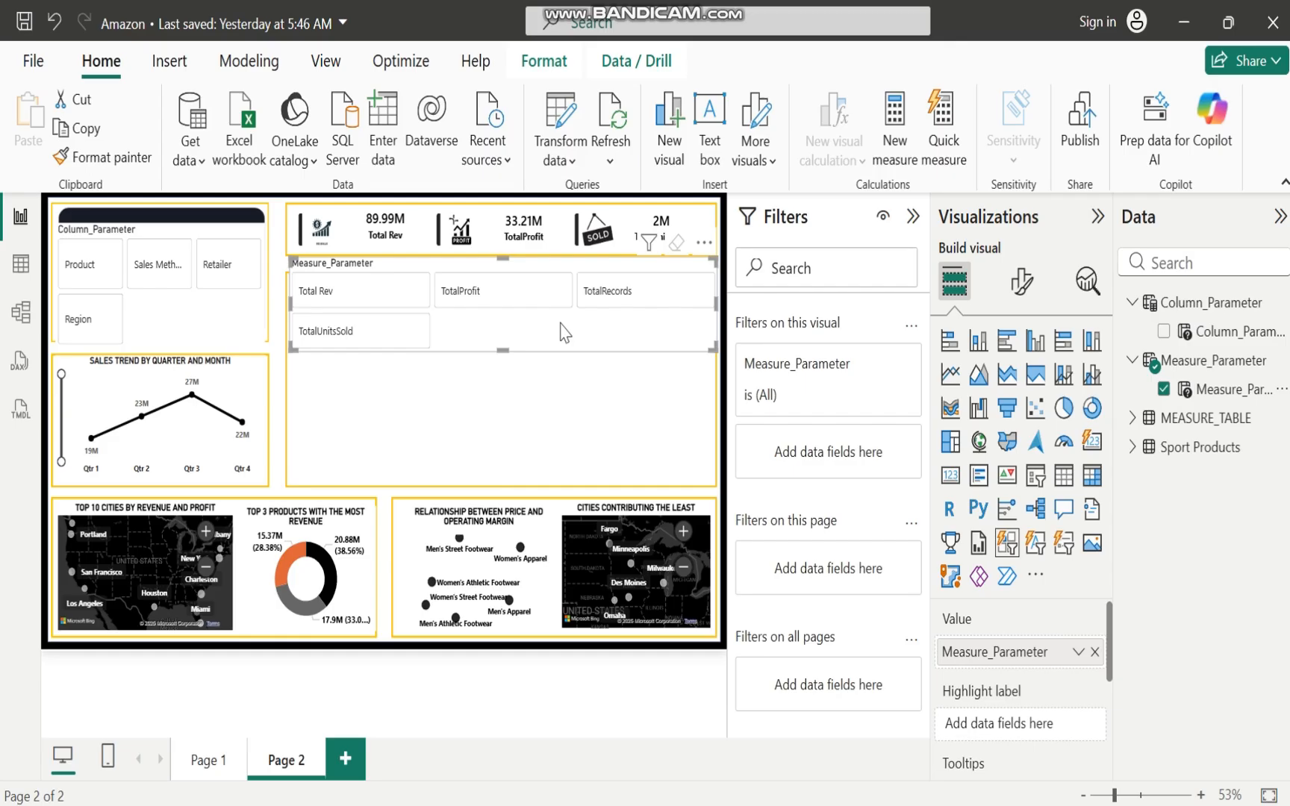
{"action": "left_click", "coordinate": [202, 309]}
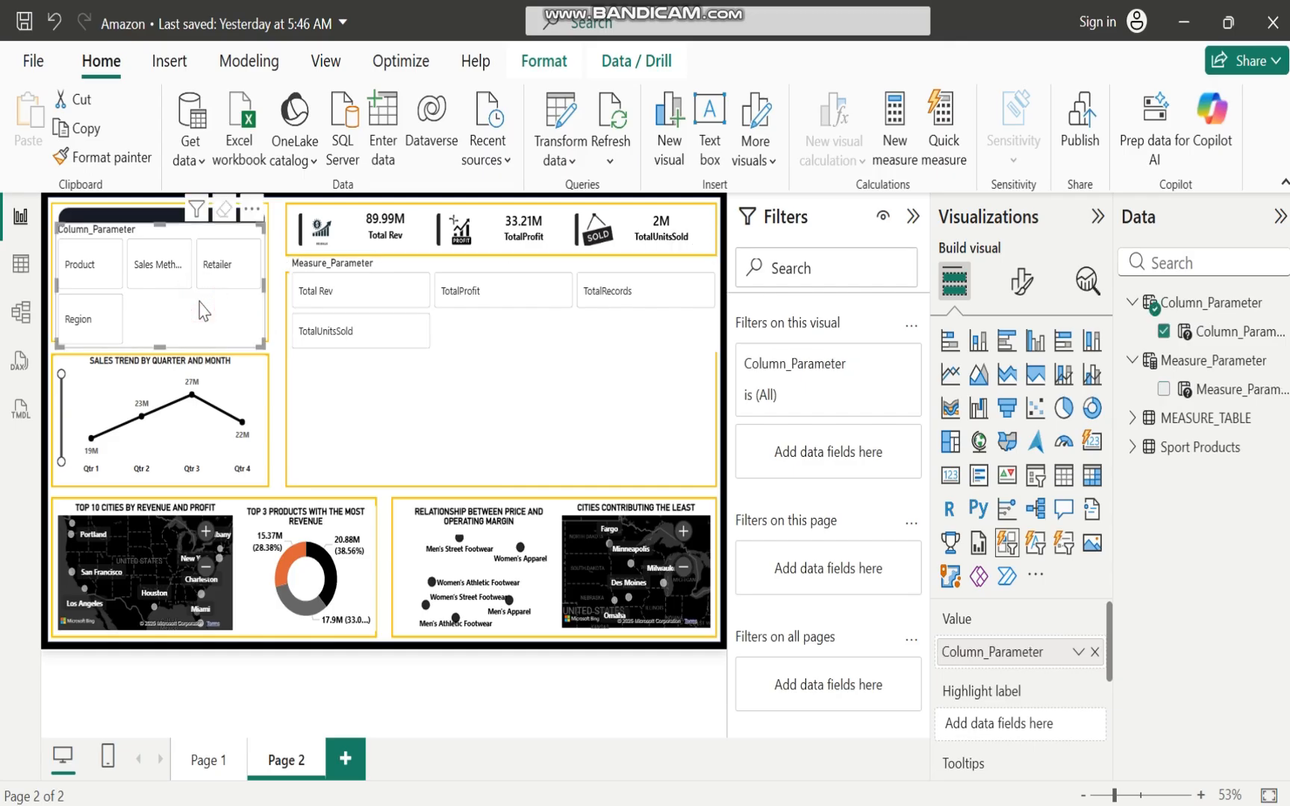
{"action": "left_click", "coordinate": [484, 330]}
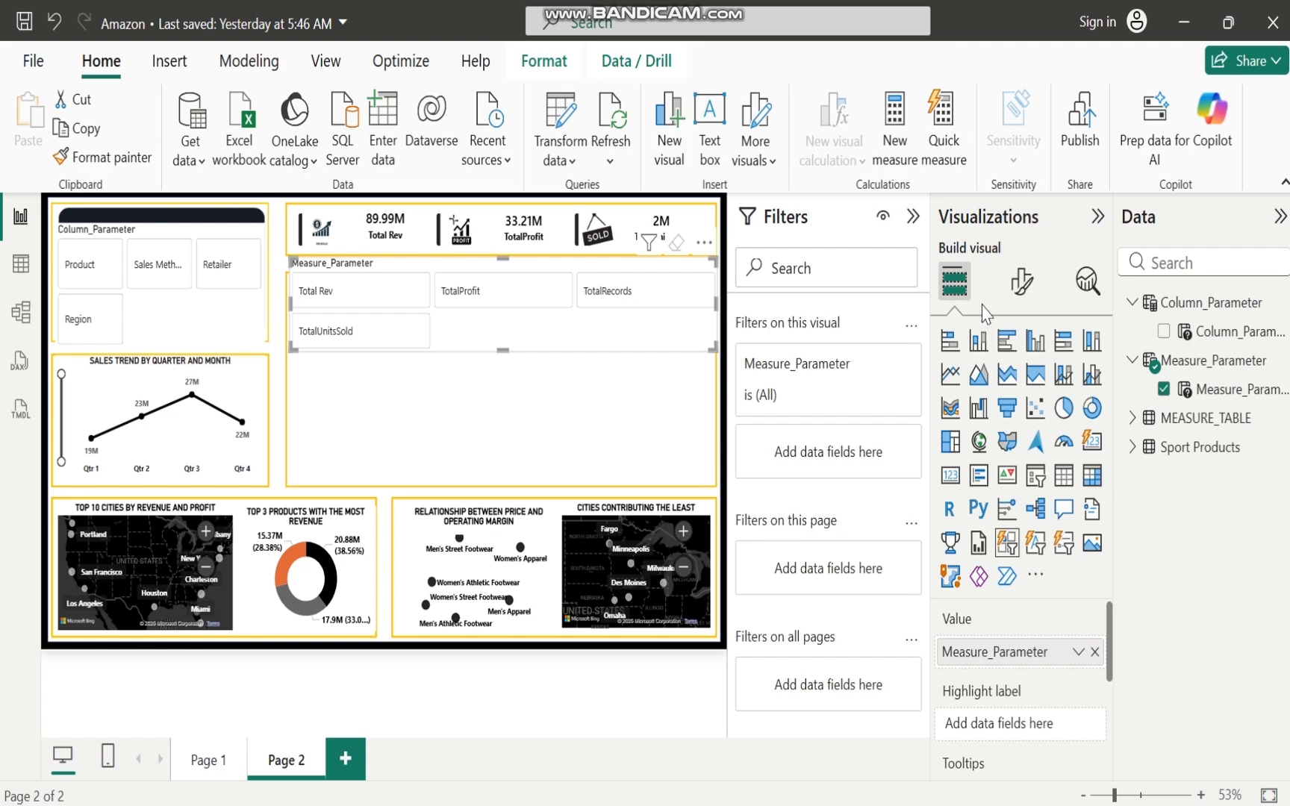
Arrange the Column_Parameter slicer's buttons in a grid of 1 row and 4 columns
{"action": "left_click", "coordinate": [150, 307]}
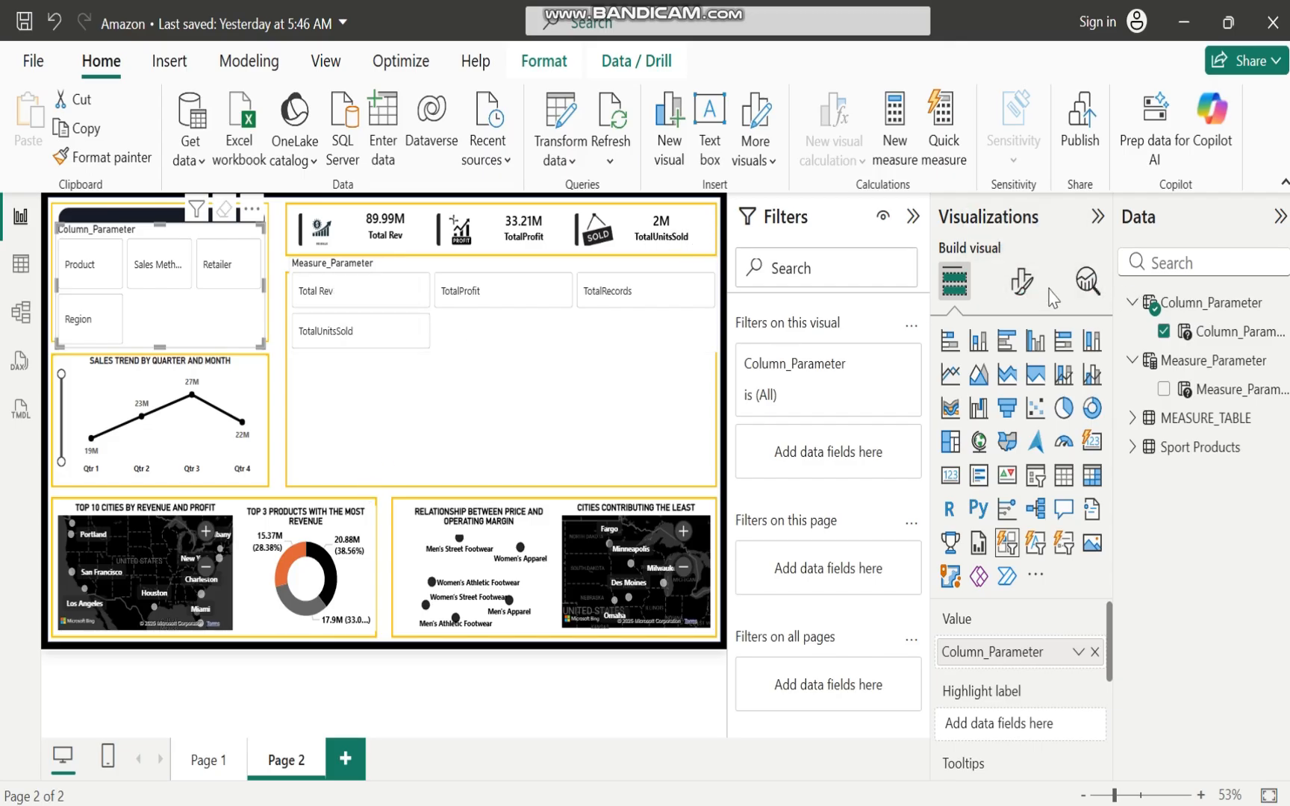
{"action": "left_click", "coordinate": [1020, 284]}
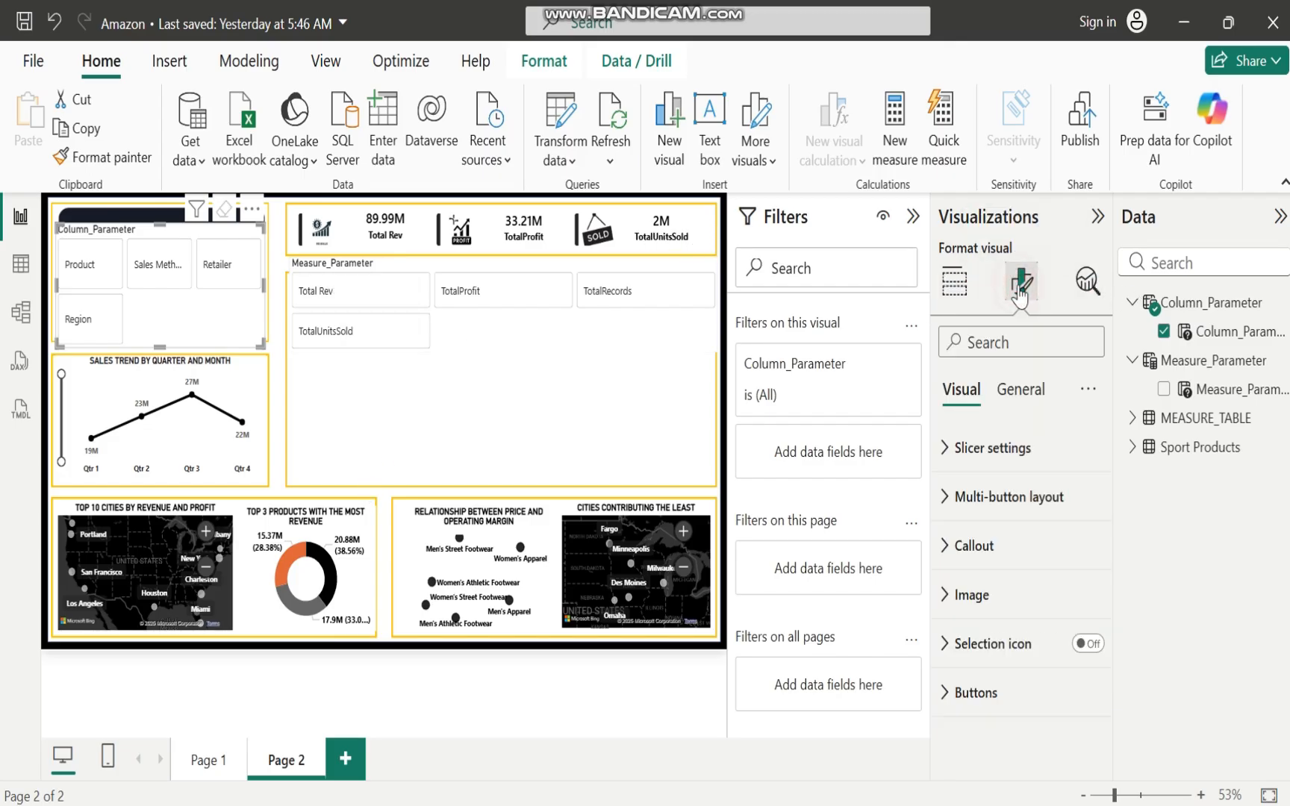
{"action": "left_click", "coordinate": [947, 450]}
{"action": "left_click", "coordinate": [949, 452]}
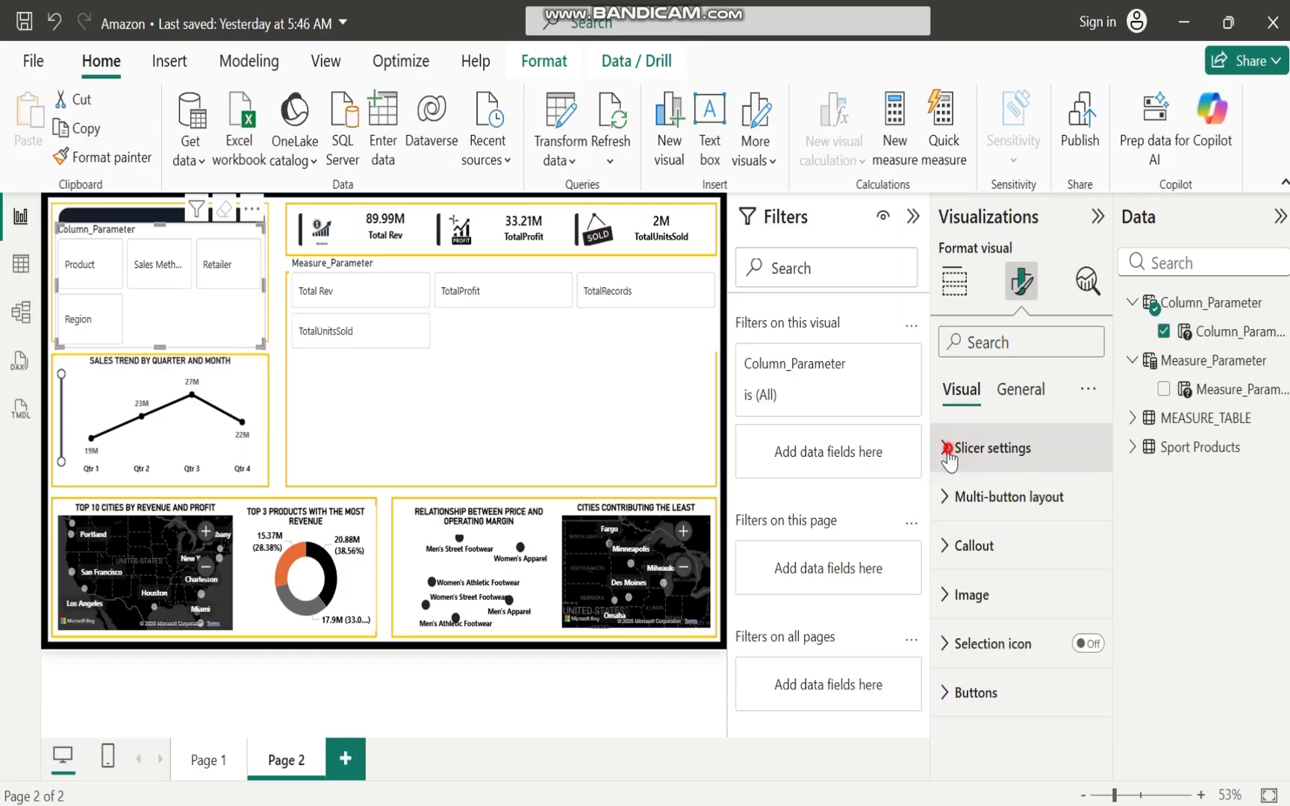
{"action": "left_click", "coordinate": [948, 452]}
{"action": "left_click", "coordinate": [948, 452]}
{"action": "left_click", "coordinate": [948, 497]}
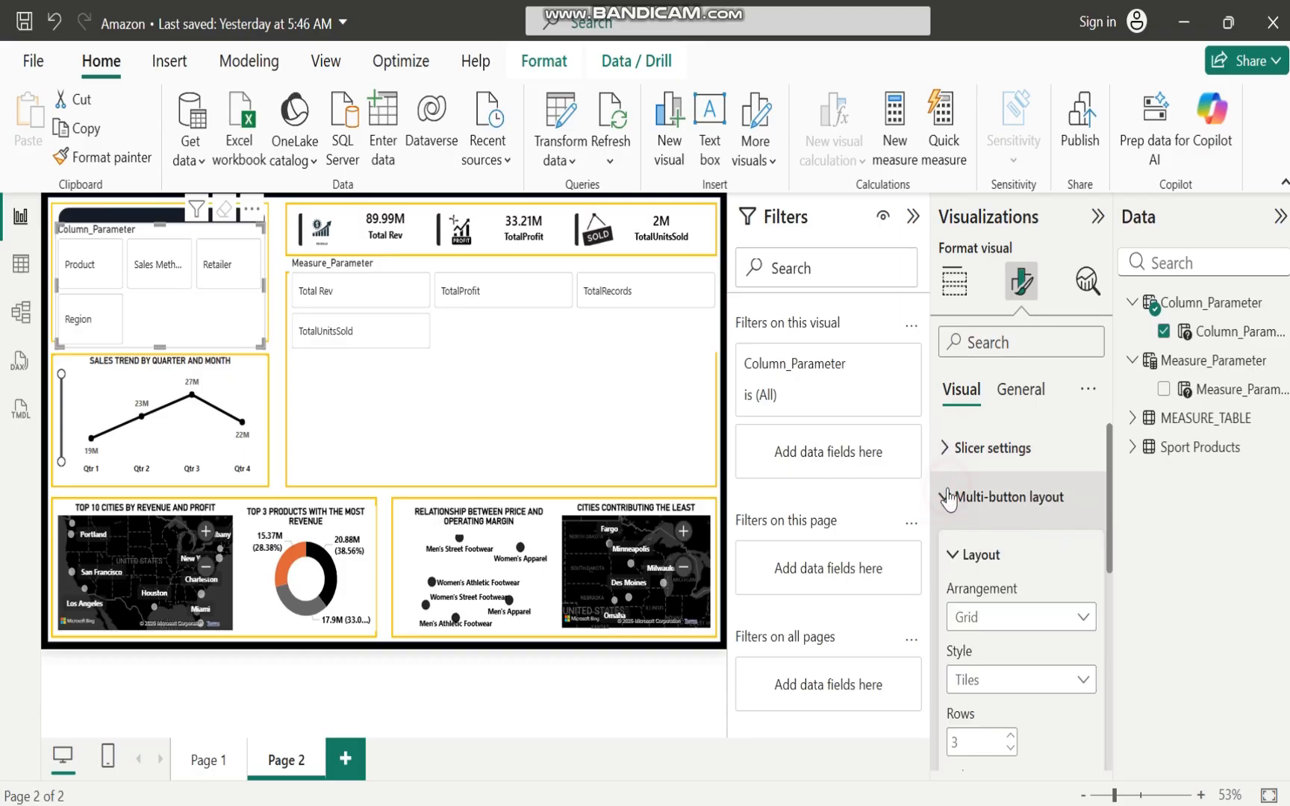
{"action": "left_click_drag", "start_coordinate": [1112, 523], "coordinate": [1108, 589]}
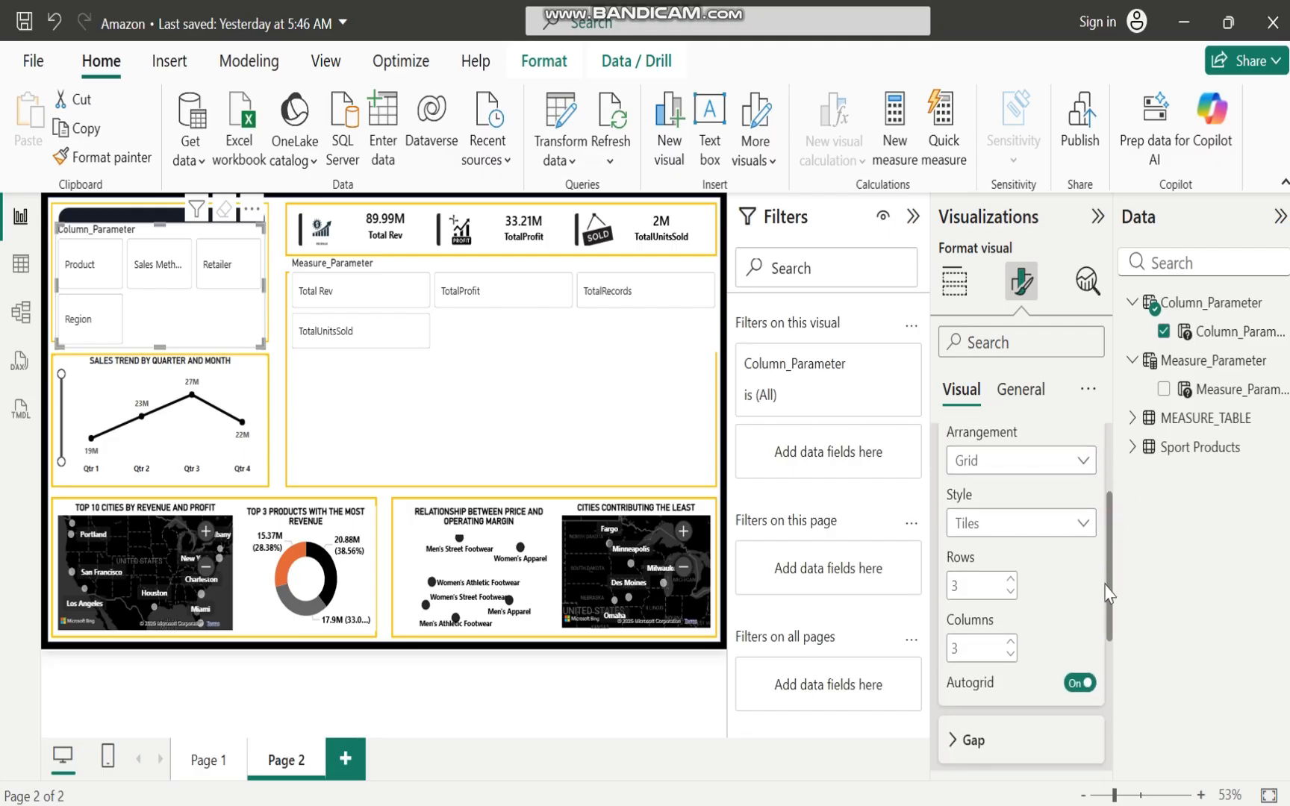
{"action": "left_click", "coordinate": [1012, 582]}
{"action": "left_click", "coordinate": [1011, 591]}
{"action": "left_click", "coordinate": [1011, 591]}
{"action": "left_click", "coordinate": [1011, 591]}
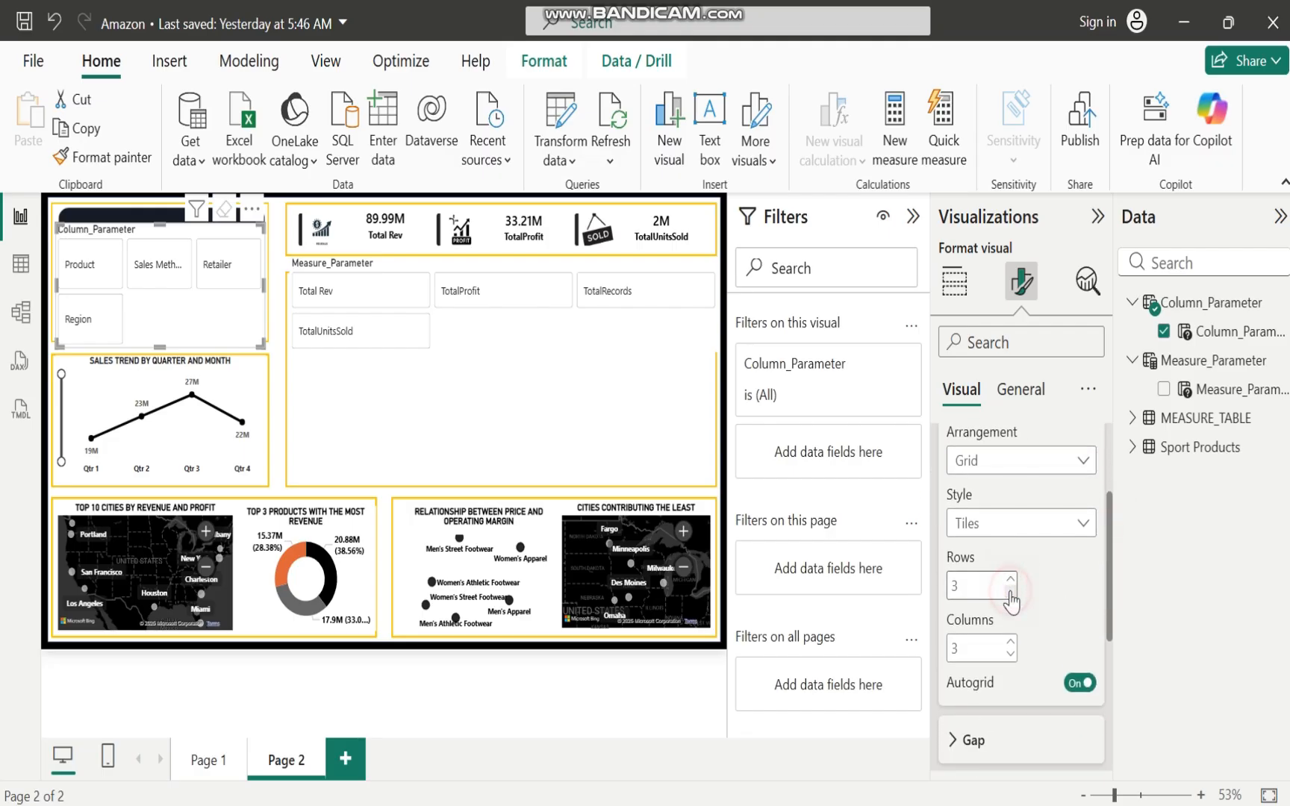
{"action": "left_click", "coordinate": [1011, 642]}
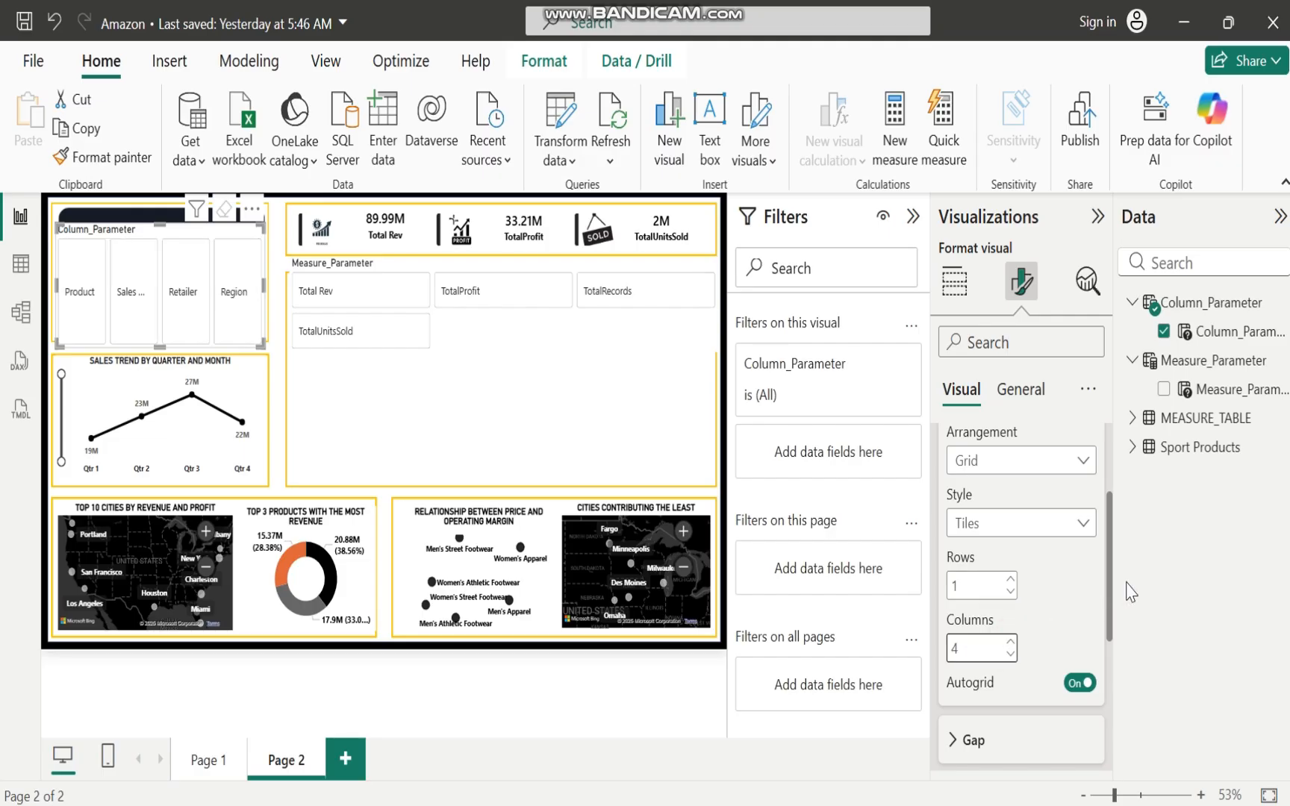
Set the uniform gap between the Column_Parameter slicer's buttons to 1 px
{"action": "scroll", "coordinate": [1112, 566], "scroll_direction": "down", "scroll_amount": 3}
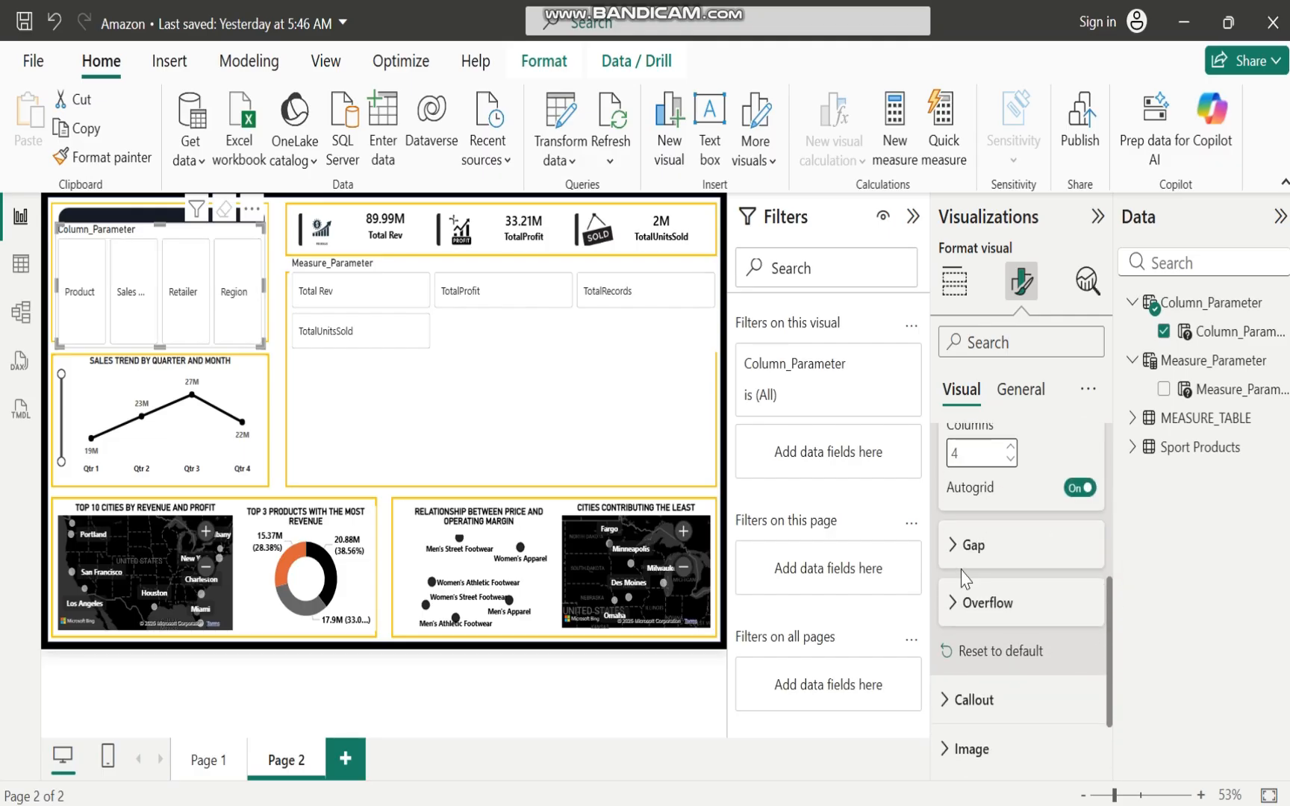
{"action": "left_click", "coordinate": [951, 549]}
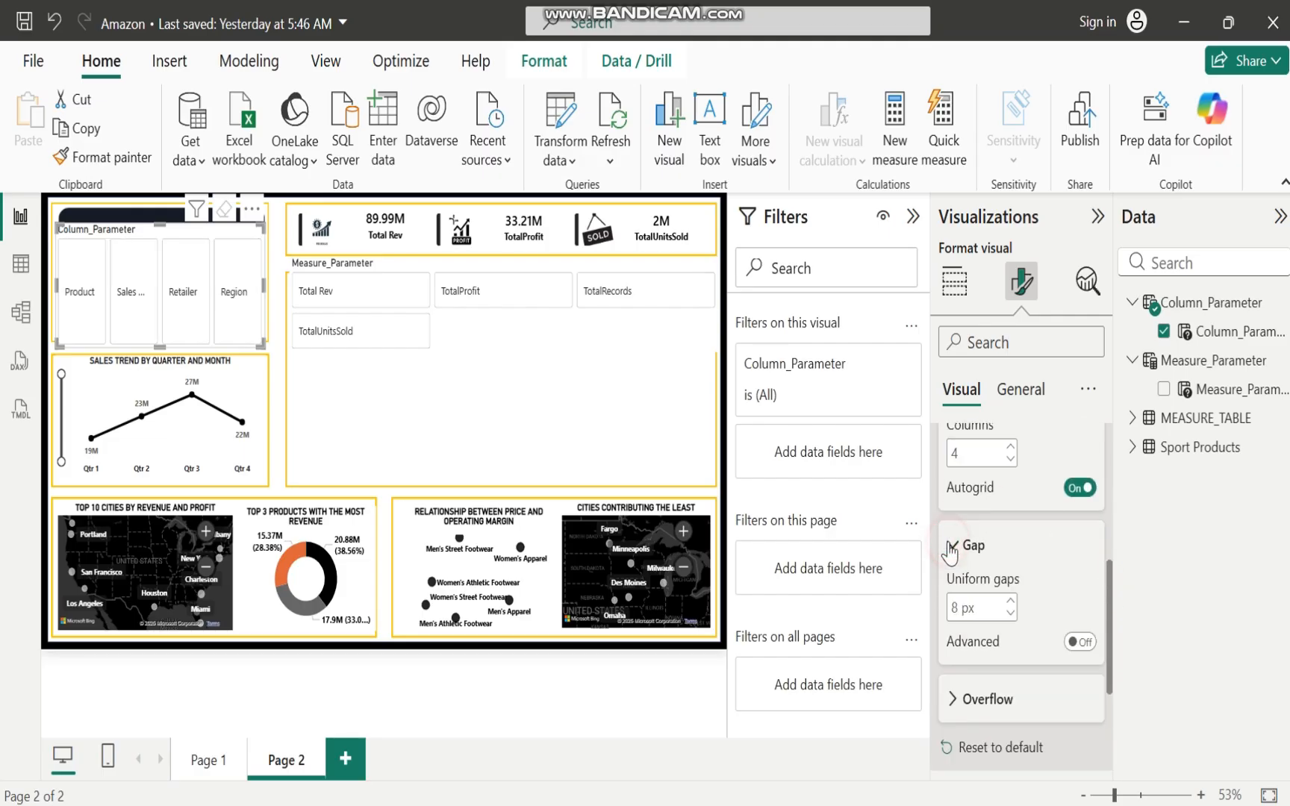
{"action": "double_click", "coordinate": [1010, 614]}
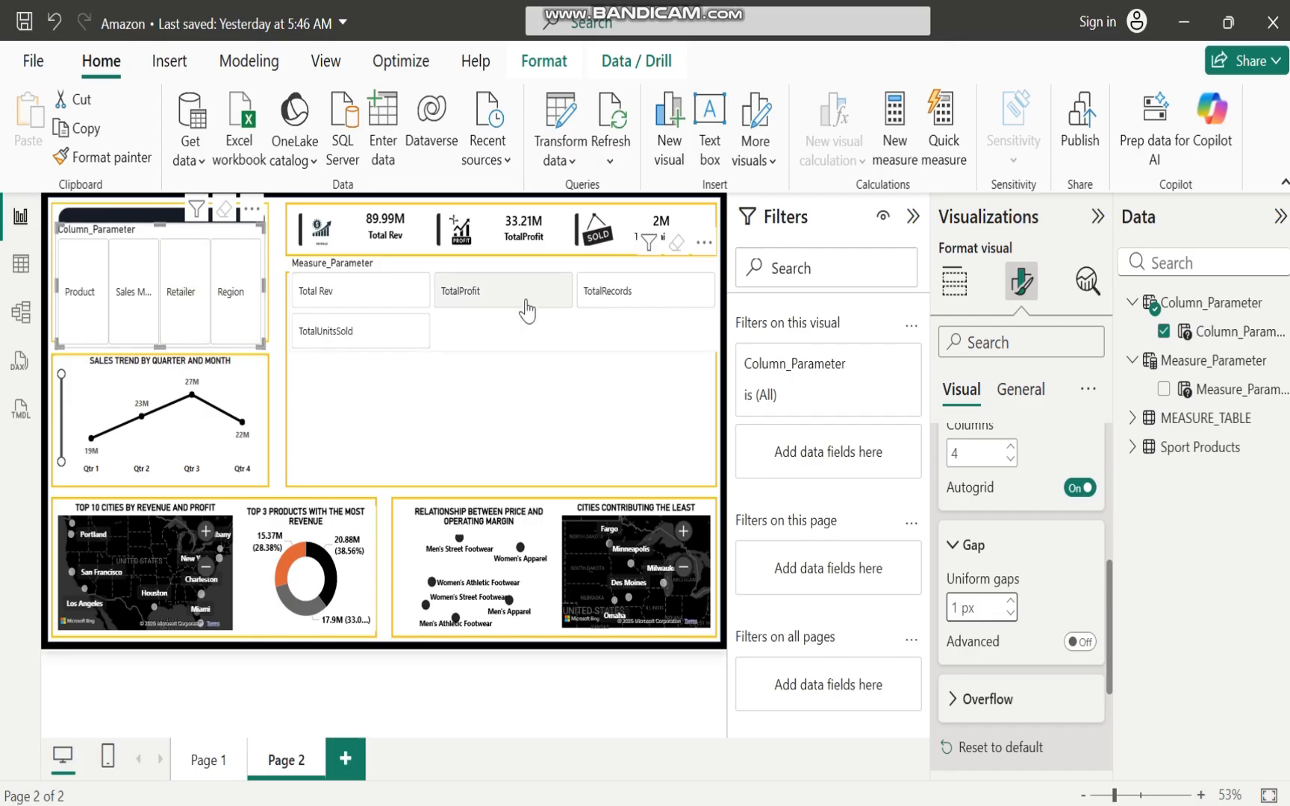
Move the Measure_Parameter slicer to the empty frame's lower edge, and place the Column_Parameter slicer, made flatter and wider, along its upper right
{"action": "left_click_drag", "start_coordinate": [522, 321], "coordinate": [525, 475]}
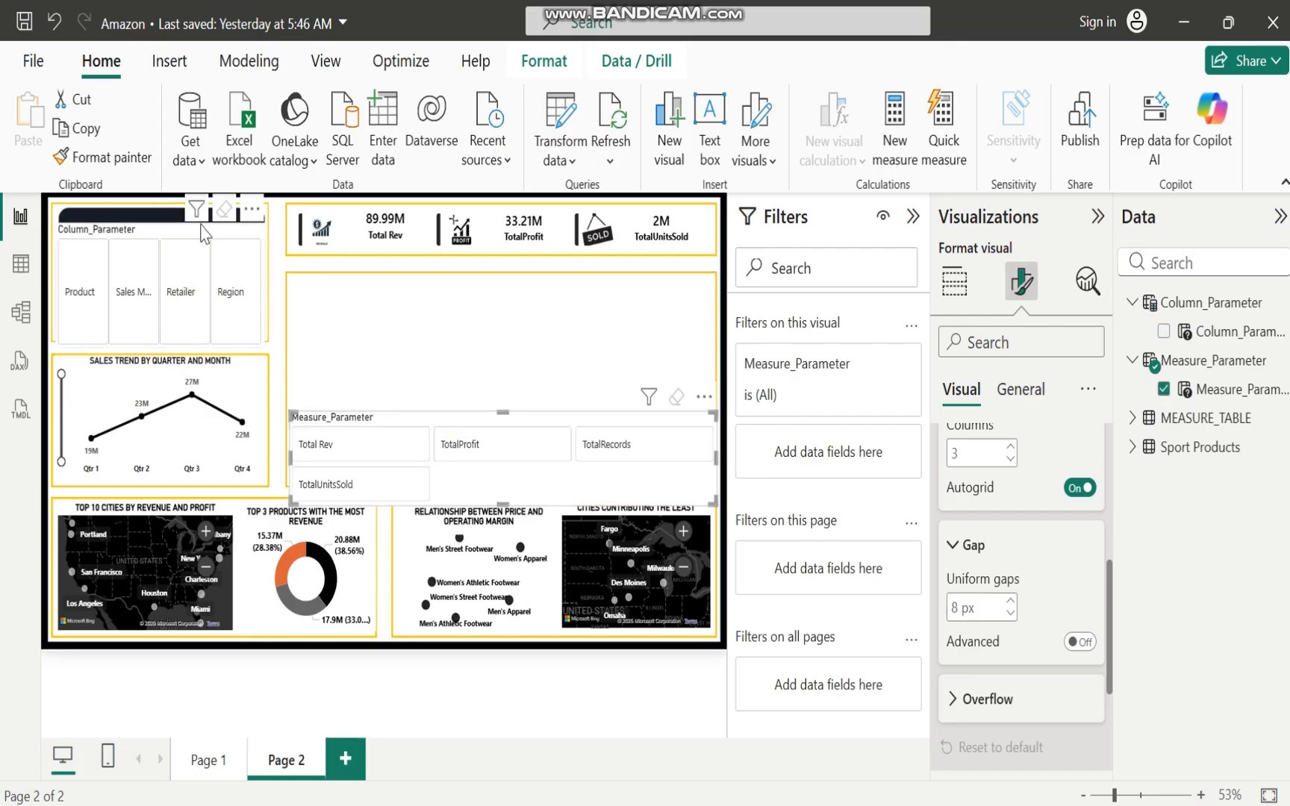
{"action": "left_click_drag", "start_coordinate": [203, 223], "coordinate": [520, 281]}
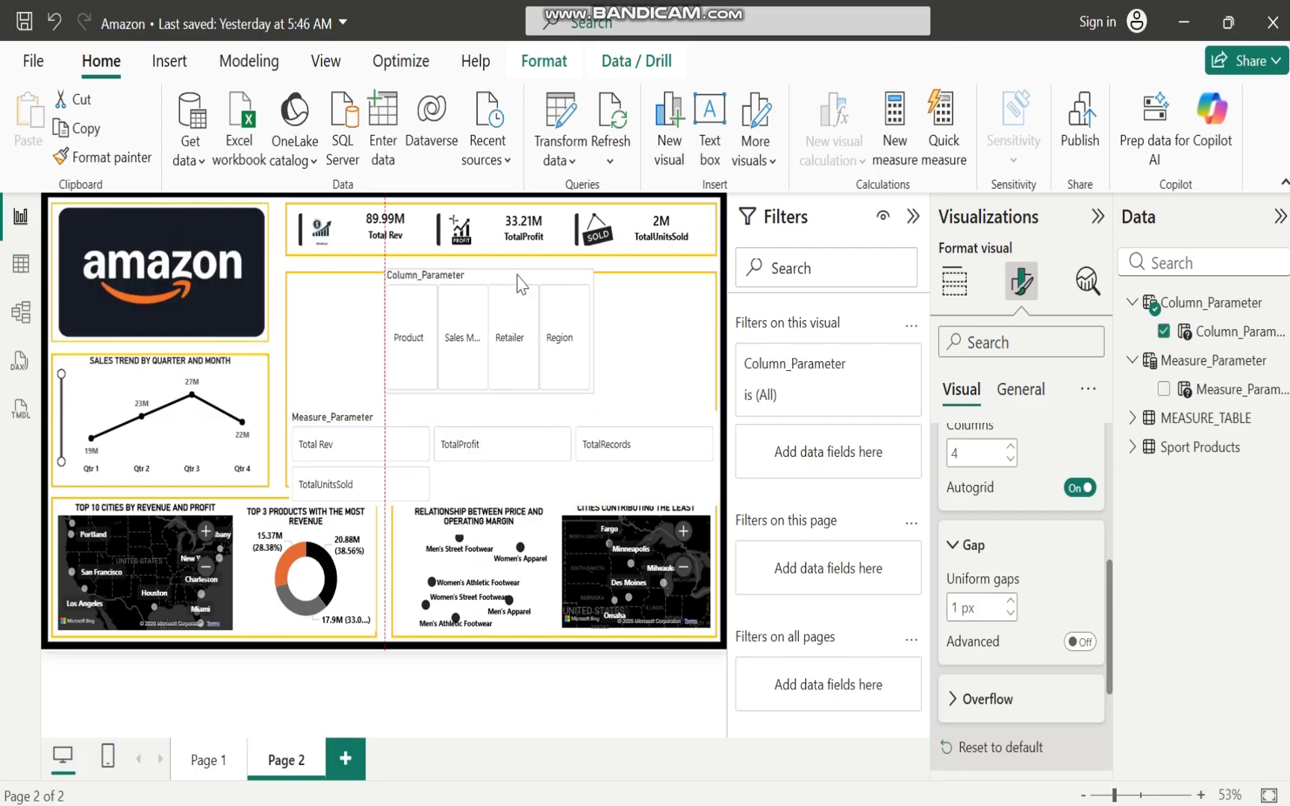
{"action": "left_click_drag", "start_coordinate": [483, 389], "coordinate": [493, 326]}
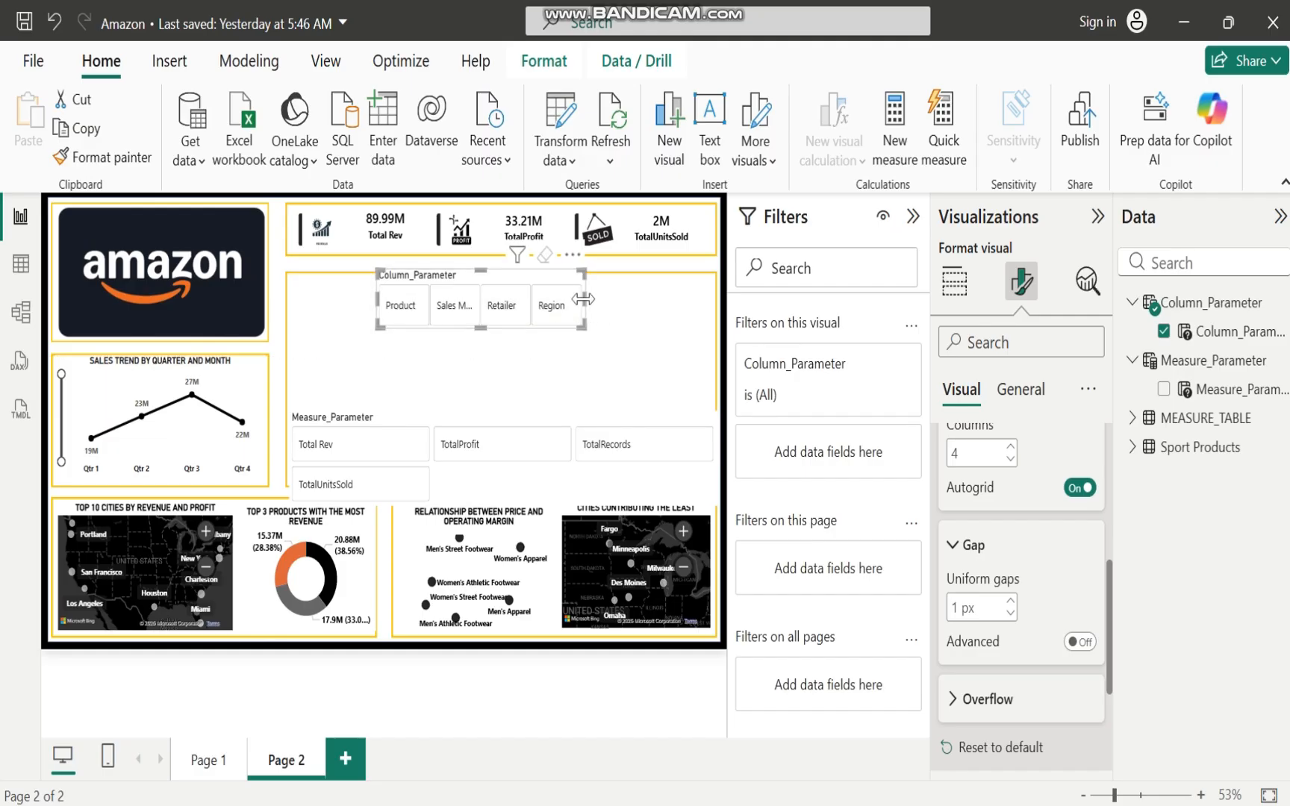
{"action": "left_click_drag", "start_coordinate": [584, 300], "coordinate": [708, 310]}
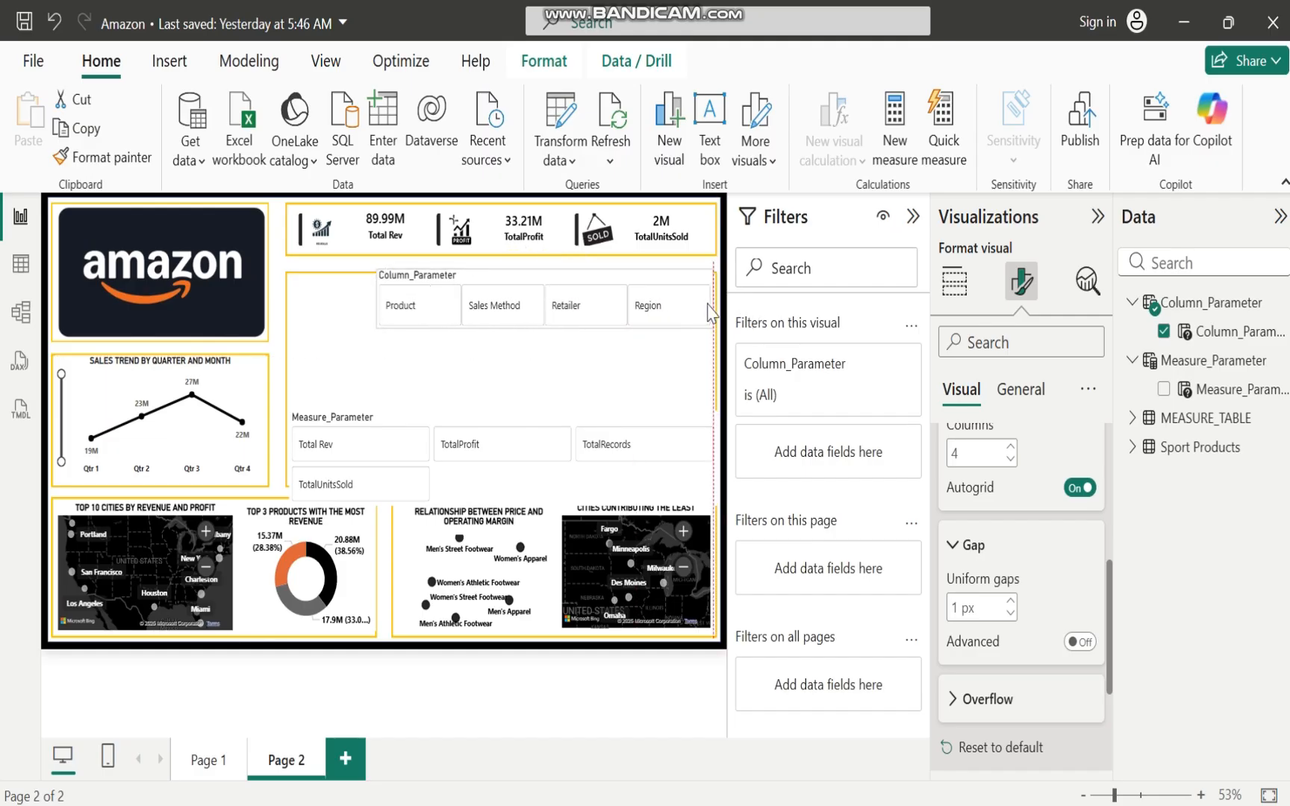
{"action": "left_click", "coordinate": [529, 272]}
{"action": "left_click_drag", "start_coordinate": [529, 274], "coordinate": [531, 280]}
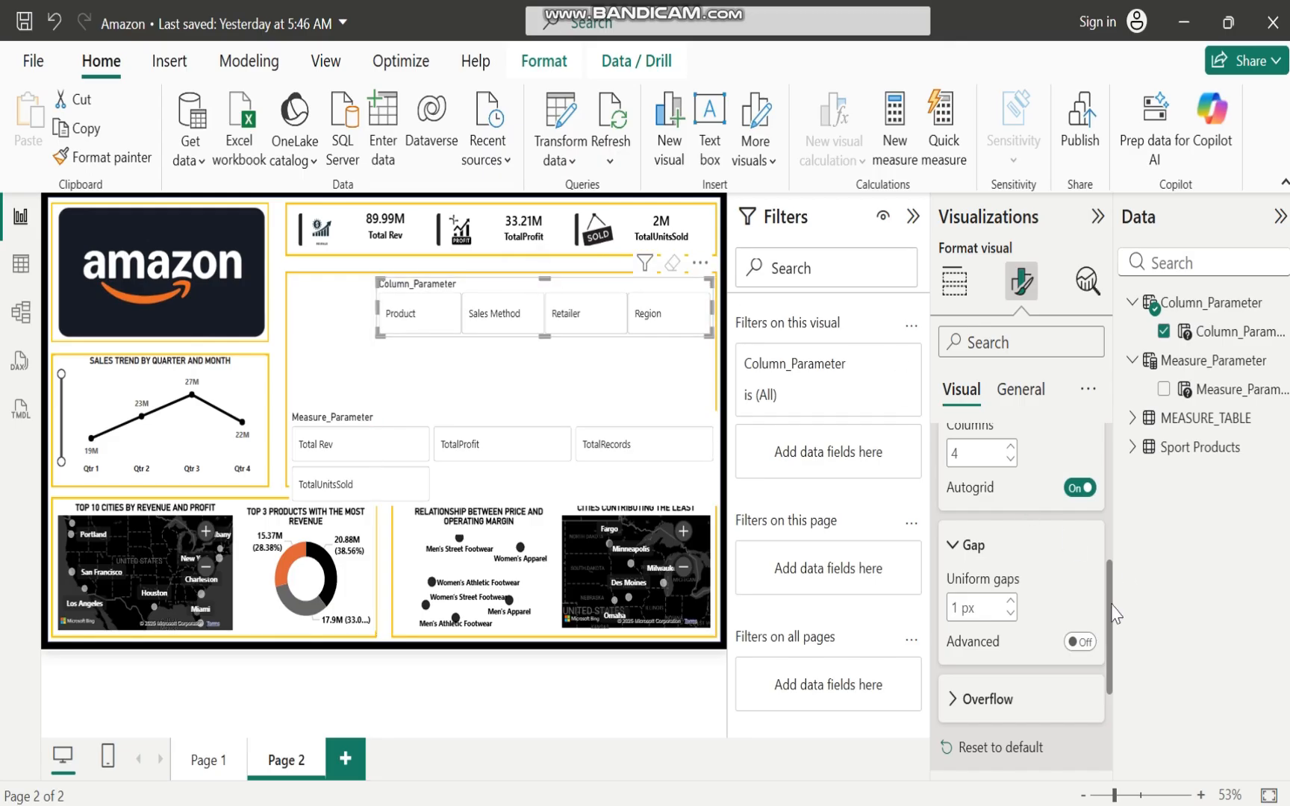
Format the Column_Parameter slicer's callout values as bold, size 13, in black
{"action": "scroll", "coordinate": [1116, 614], "scroll_direction": "up", "scroll_amount": 5}
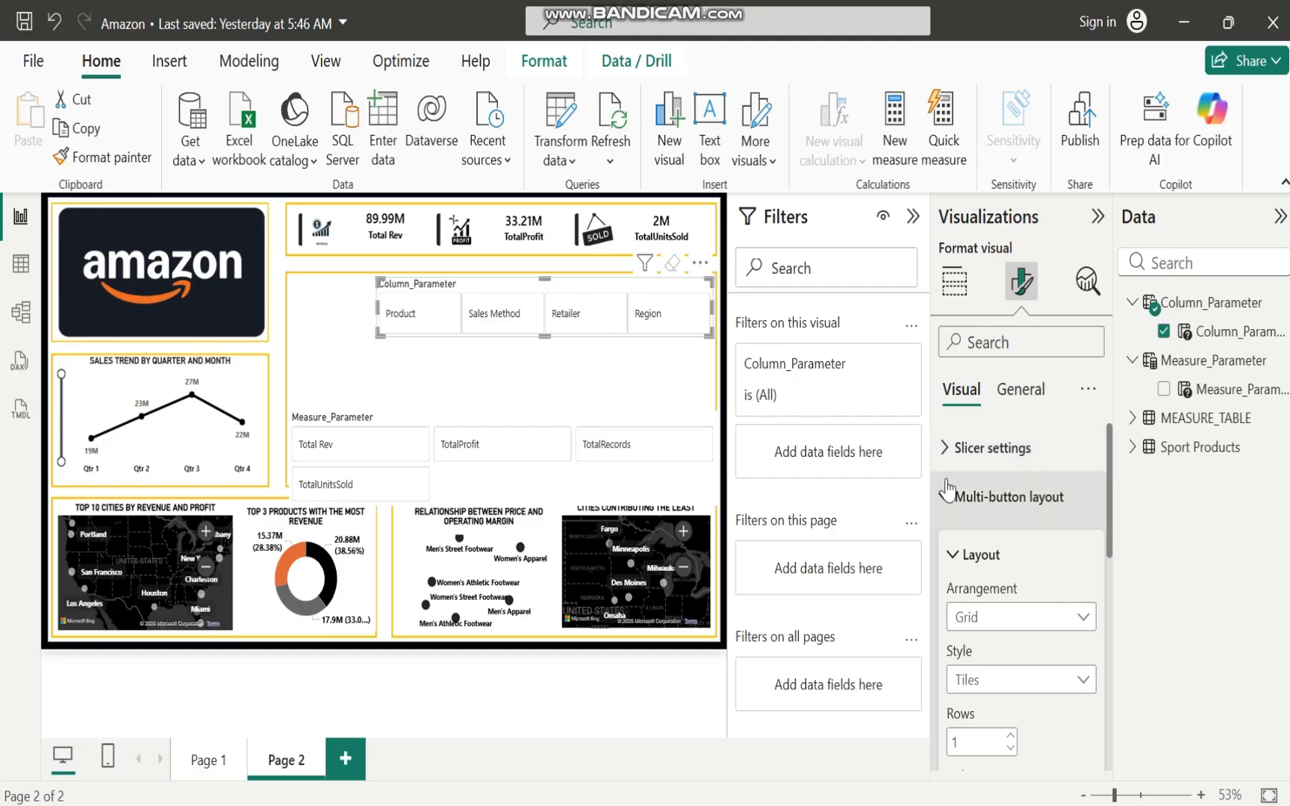
{"action": "left_click", "coordinate": [948, 493]}
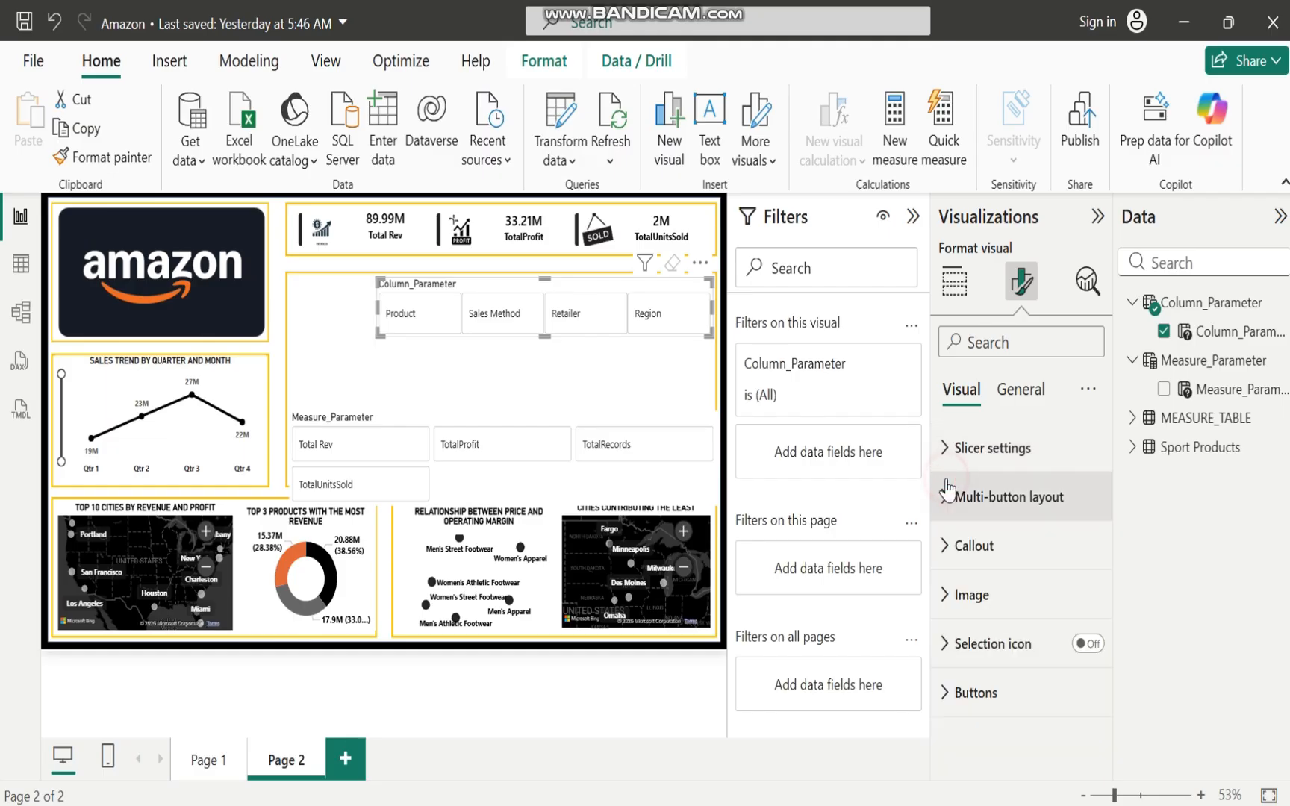
{"action": "left_click", "coordinate": [947, 548]}
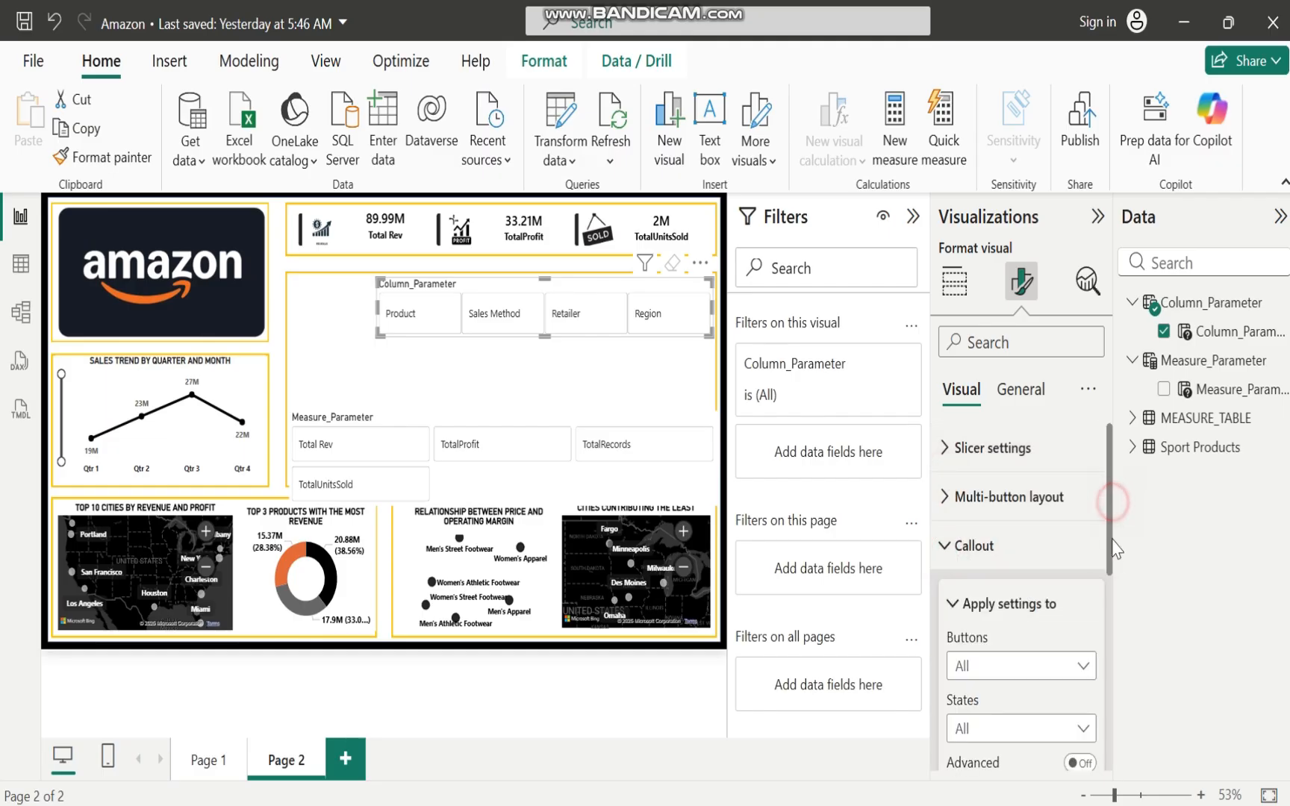
{"action": "scroll", "coordinate": [1110, 527], "scroll_direction": "down", "scroll_amount": 5}
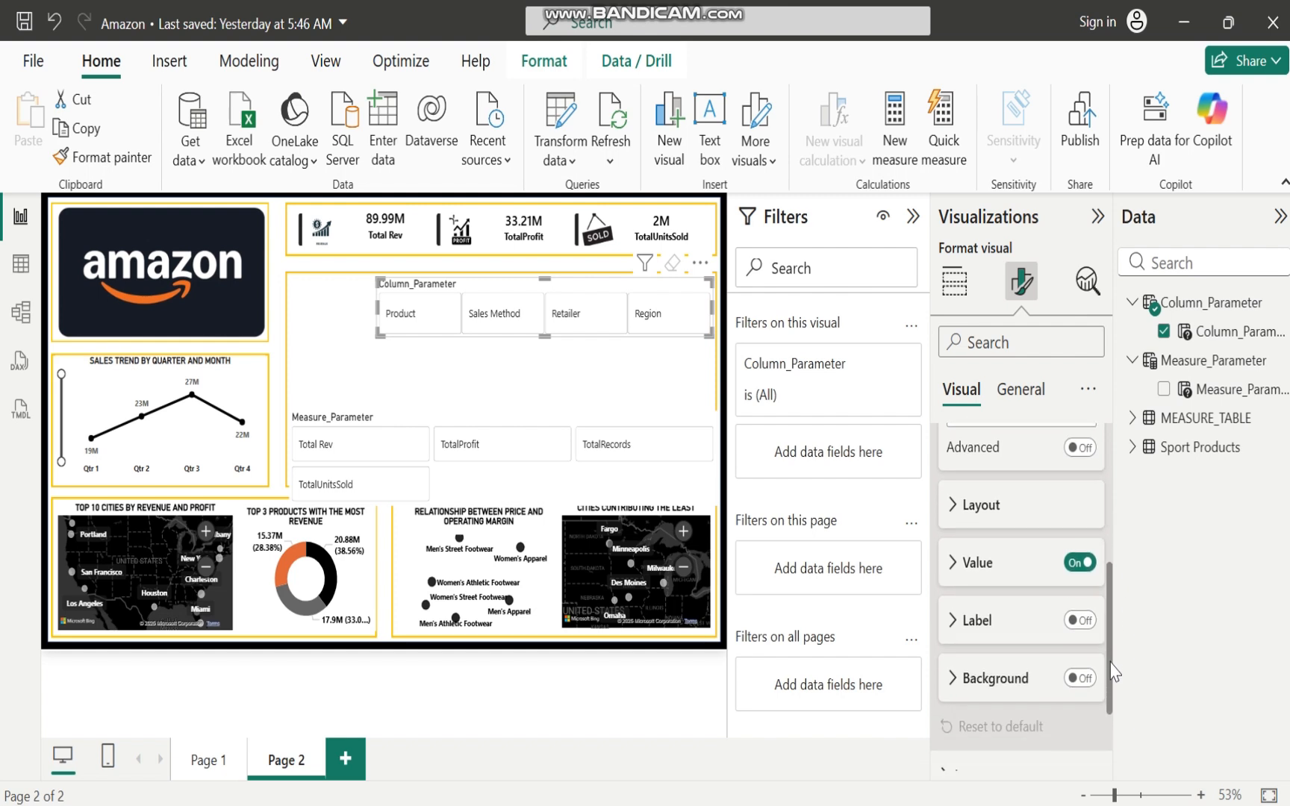
{"action": "left_click", "coordinate": [952, 566]}
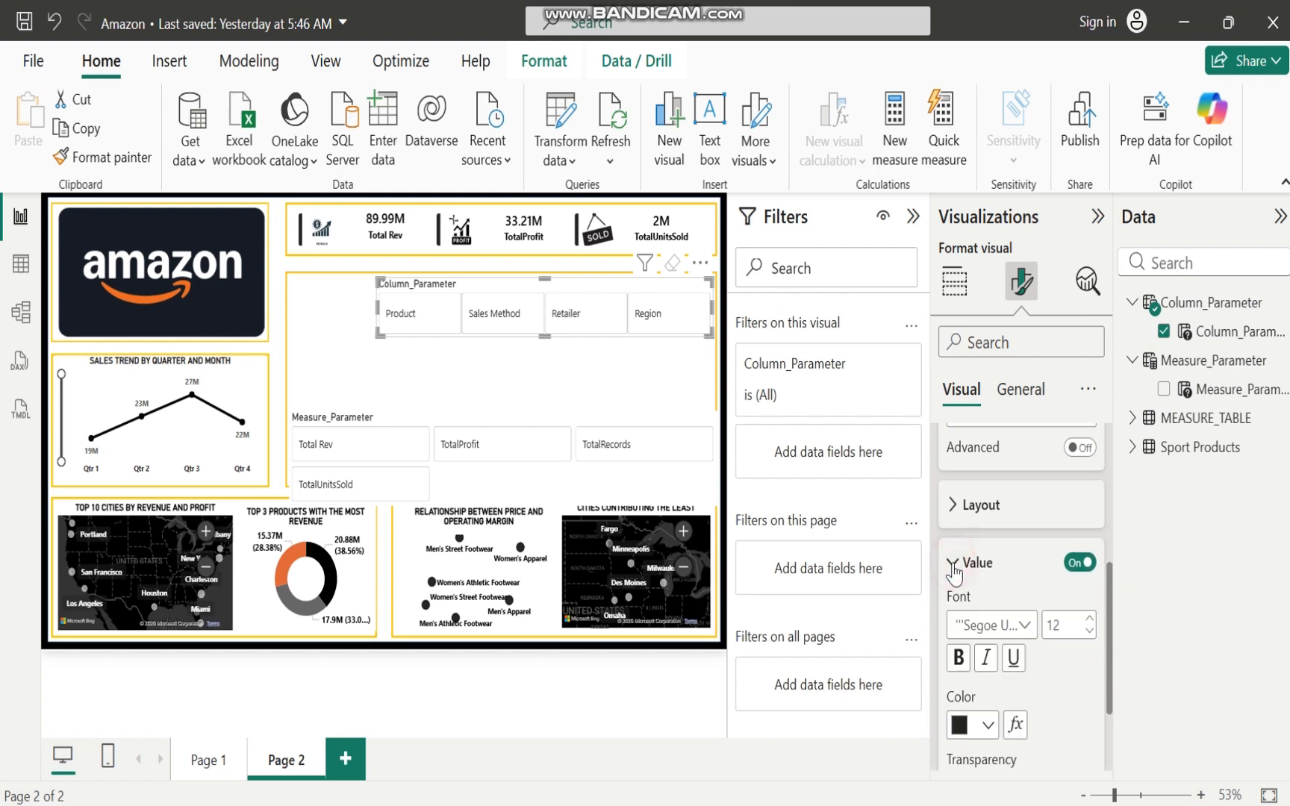
{"action": "left_click", "coordinate": [959, 658]}
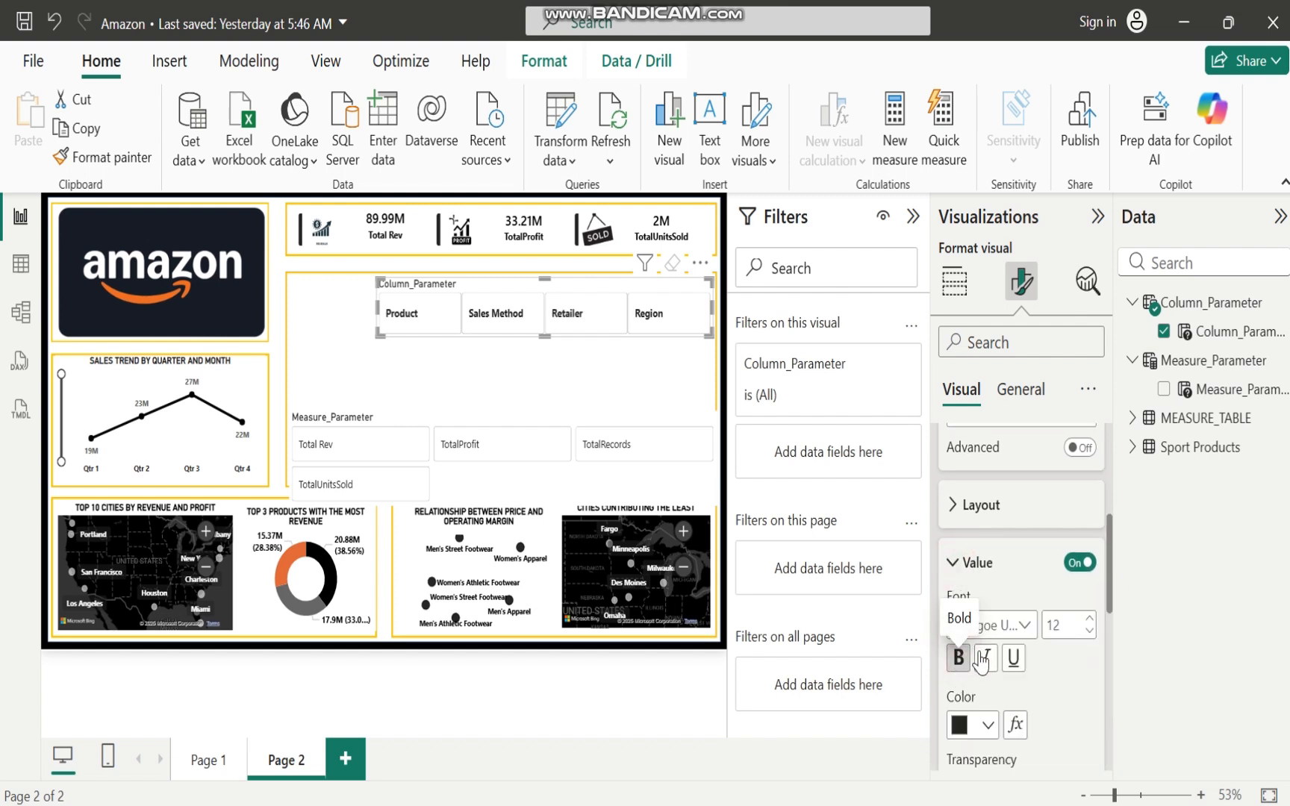
{"action": "left_click", "coordinate": [1087, 618]}
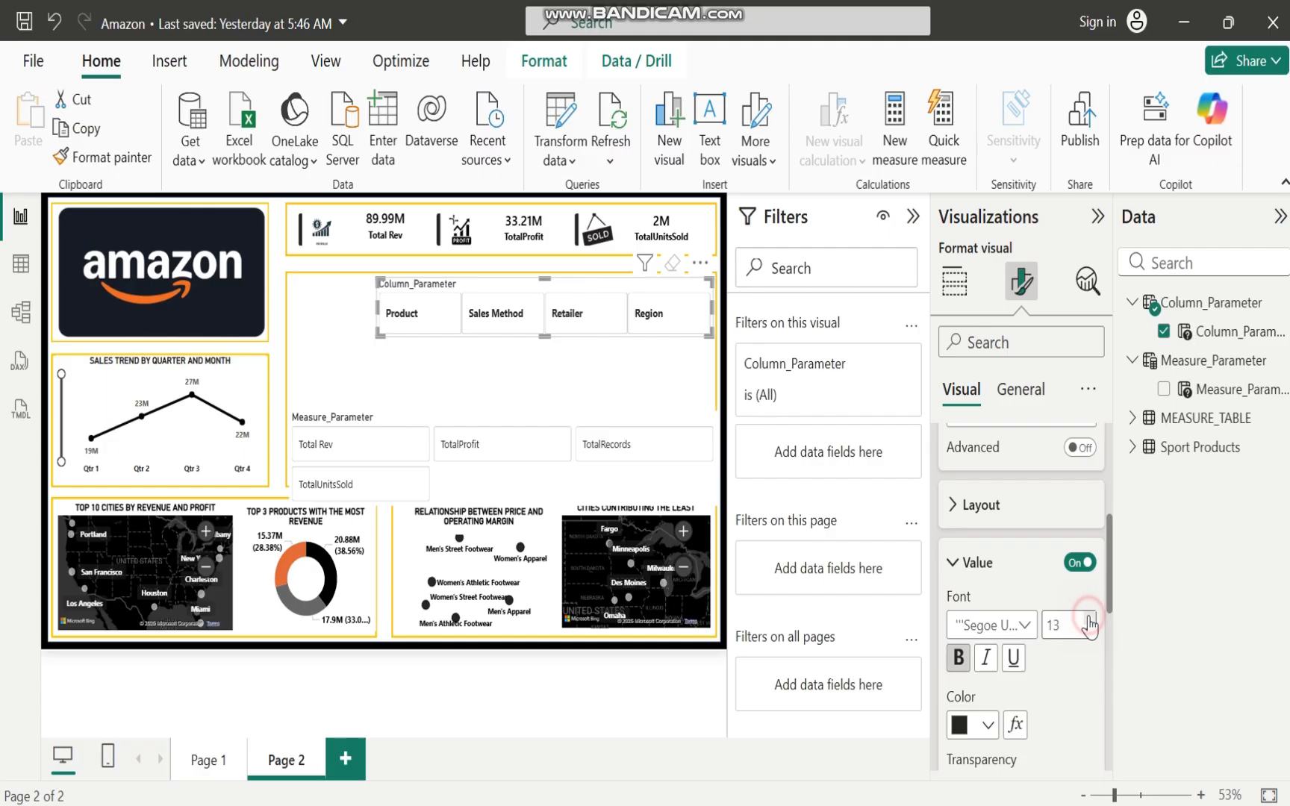
{"action": "left_click", "coordinate": [989, 725]}
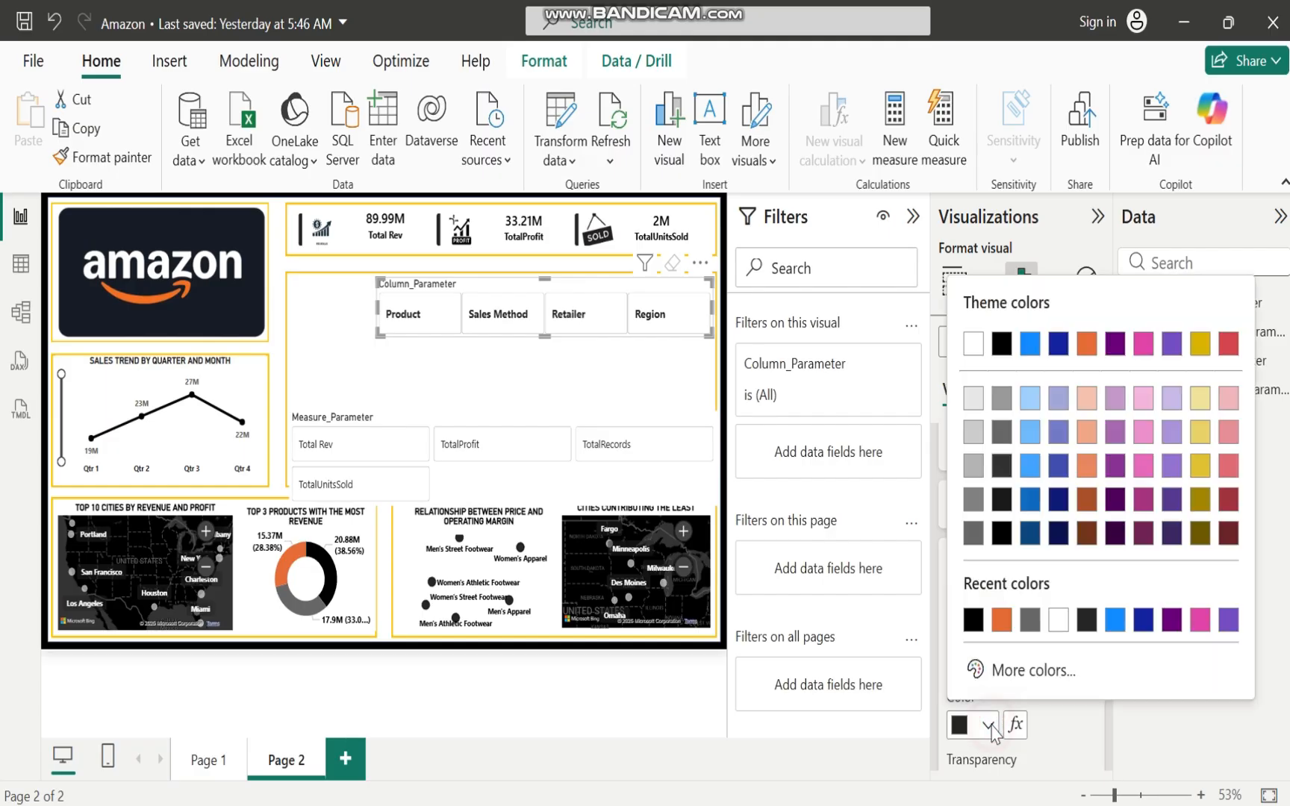
{"action": "left_click", "coordinate": [974, 620]}
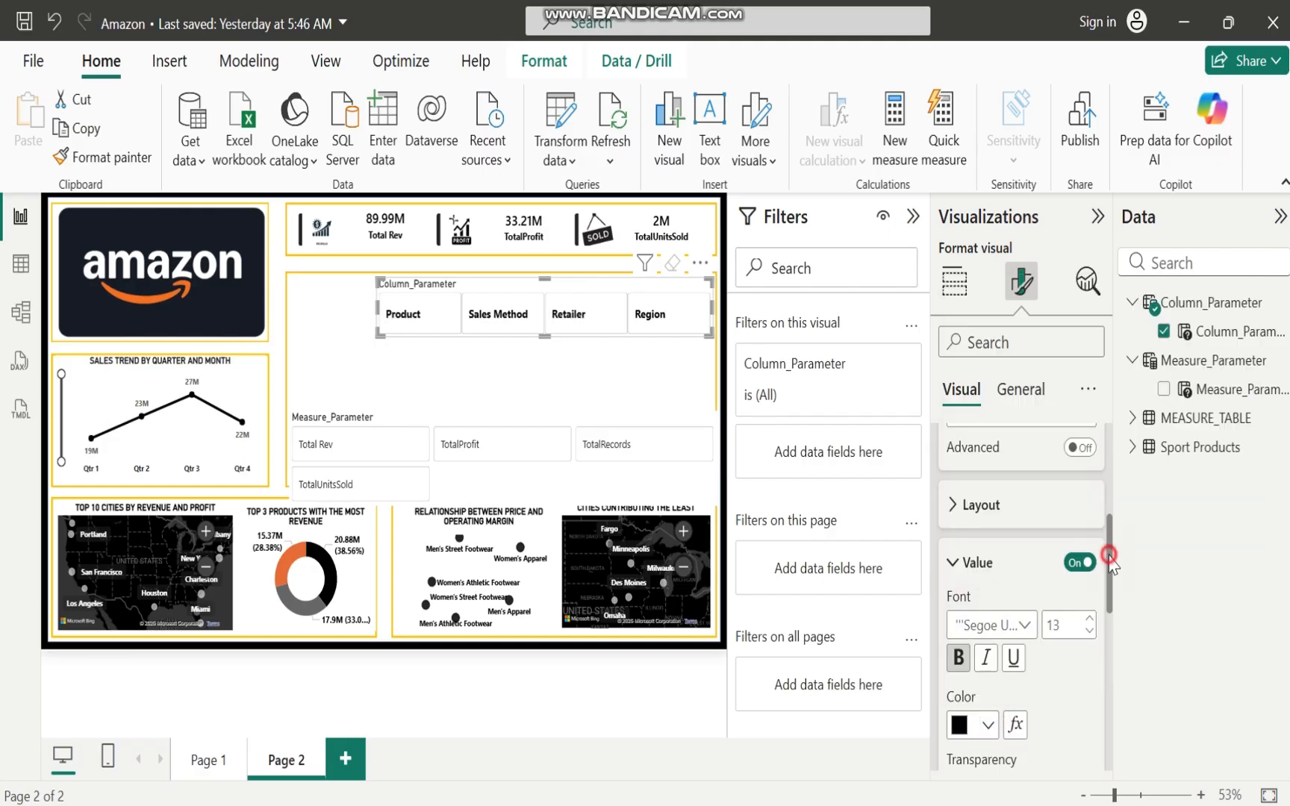
Center the callout values horizontally within the Column_Parameter slicer's buttons
{"action": "left_click_drag", "start_coordinate": [1110, 556], "coordinate": [1111, 637]}
{"action": "left_click", "coordinate": [983, 609]}
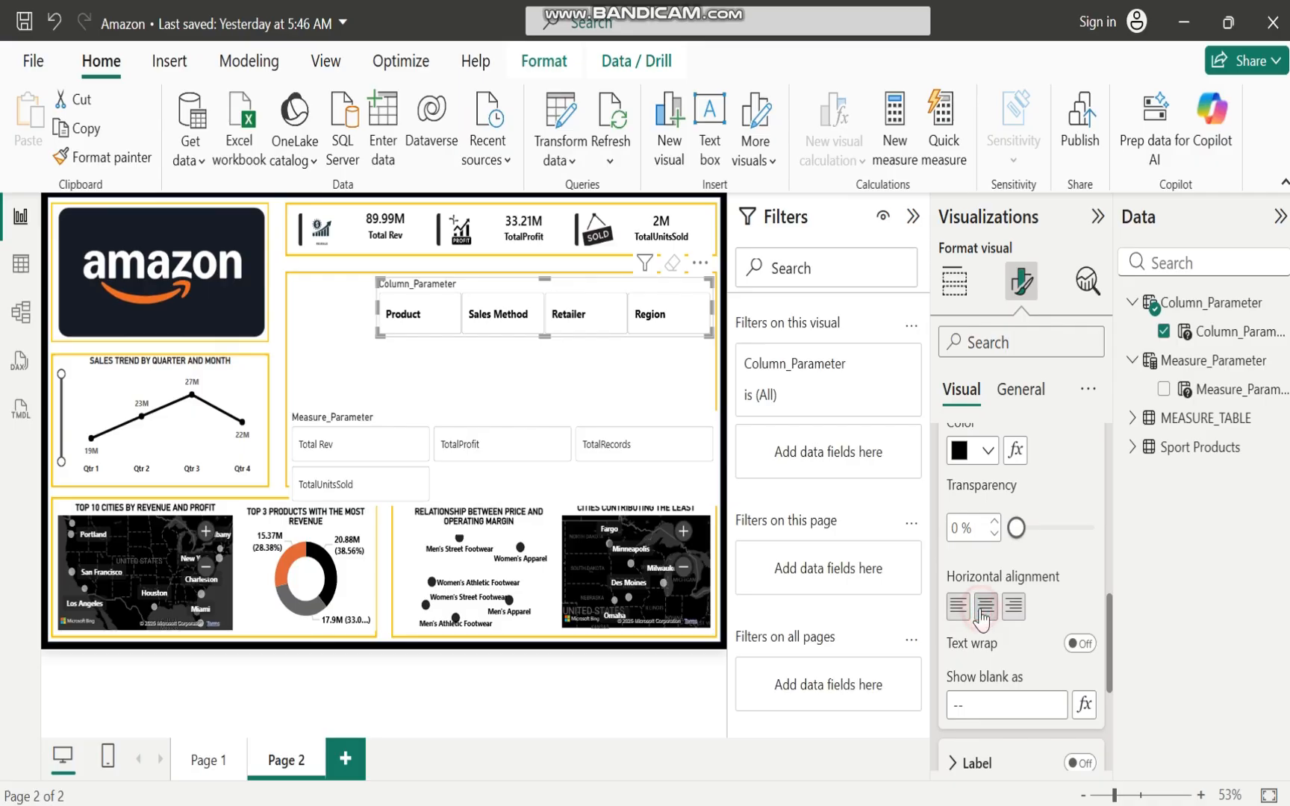
Turn off the Column_Parameter slicer's title and reduce the slicer's height to a slim row
{"action": "left_click", "coordinate": [1018, 391]}
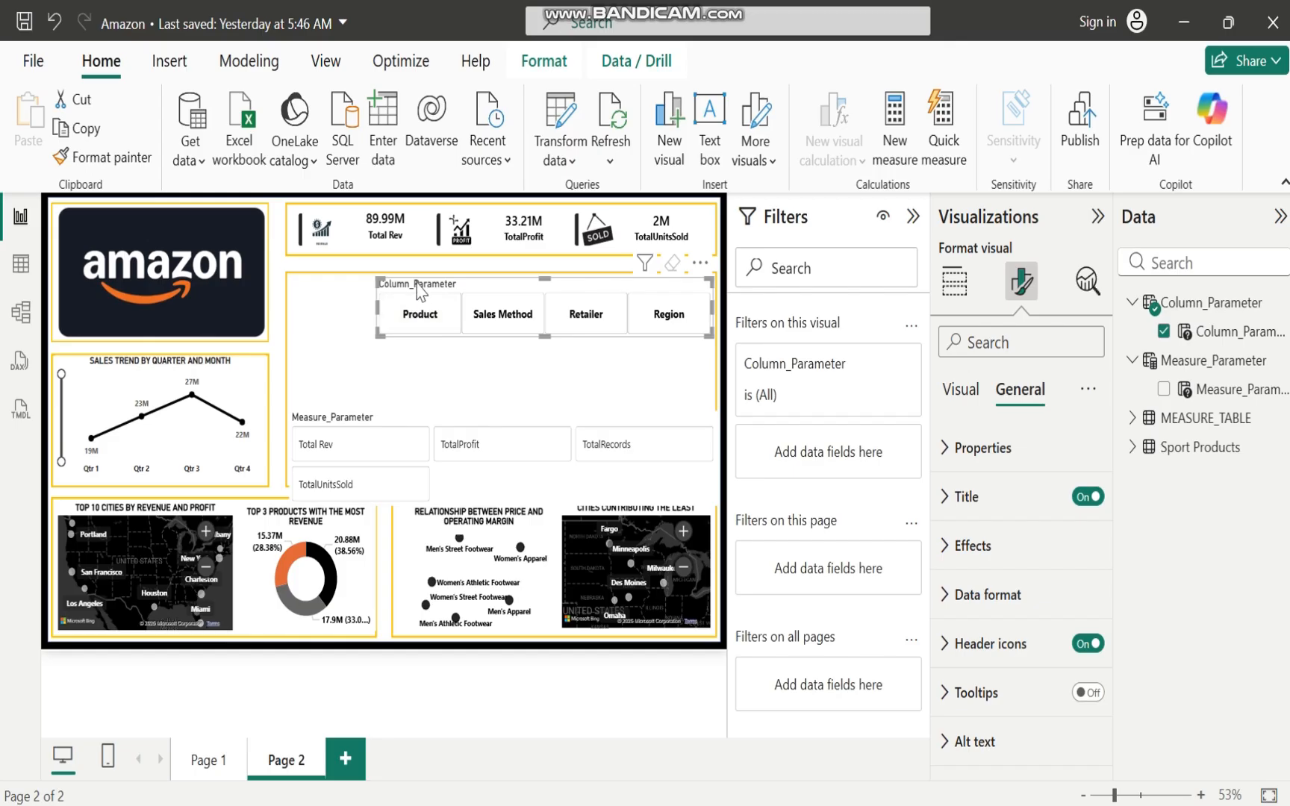
{"action": "left_click", "coordinate": [1088, 499]}
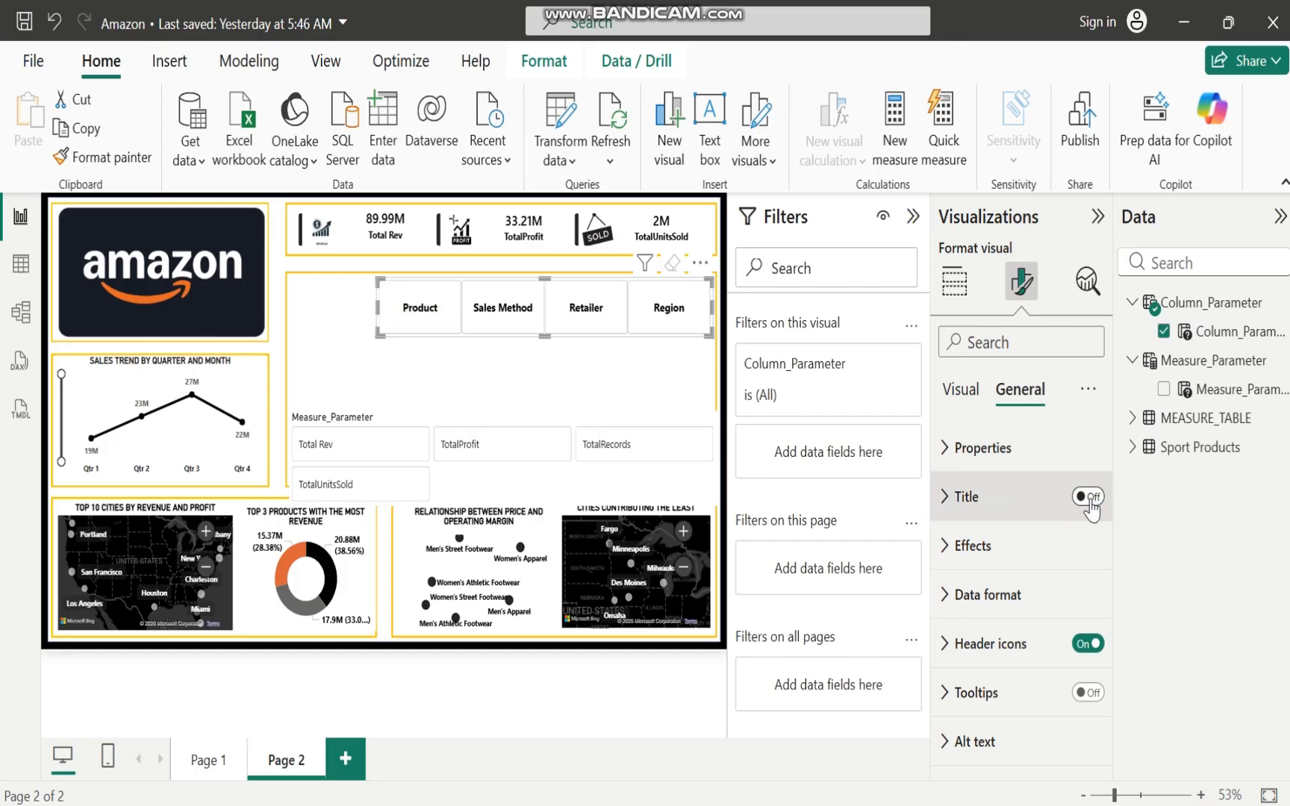
{"action": "left_click_drag", "start_coordinate": [547, 336], "coordinate": [548, 319]}
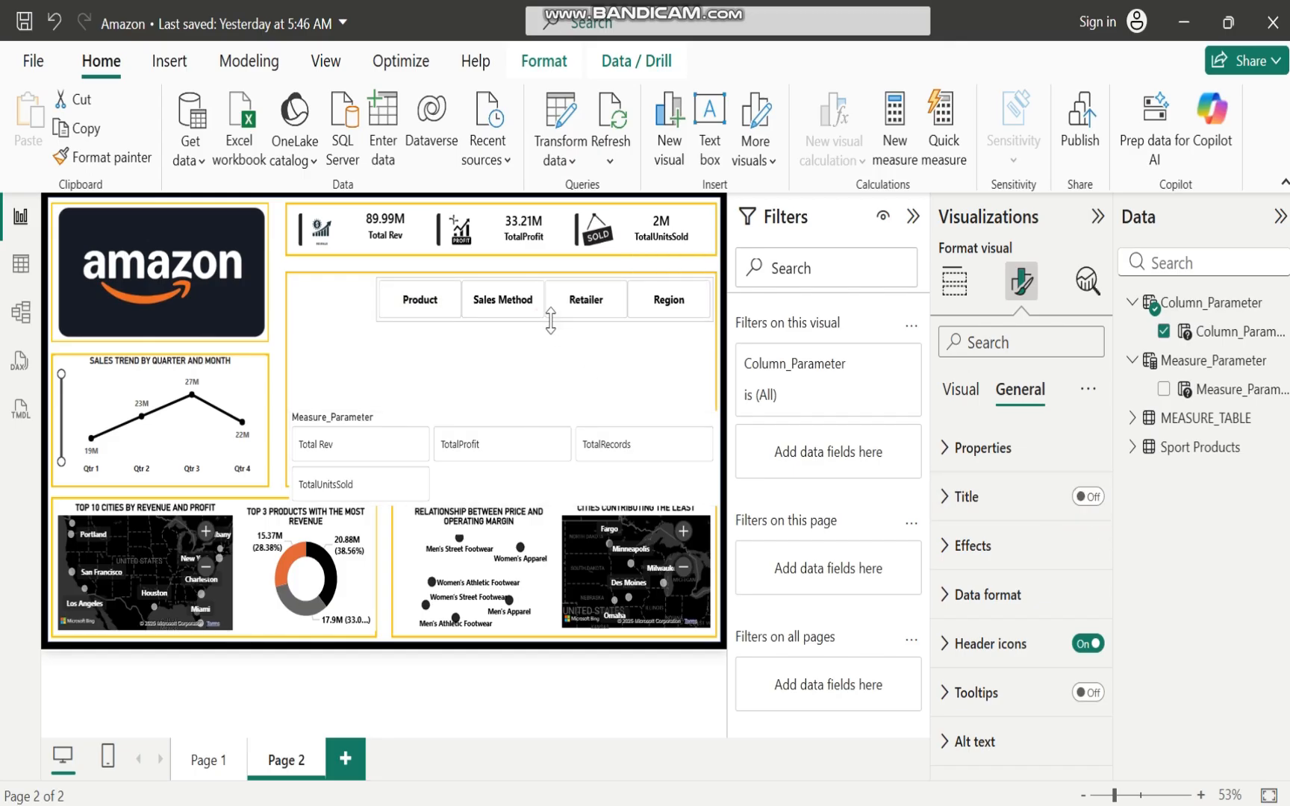
Copy the Column_Parameter slicer's formatting onto the Measure_Parameter slicer with the Format painter
{"action": "left_click", "coordinate": [470, 482]}
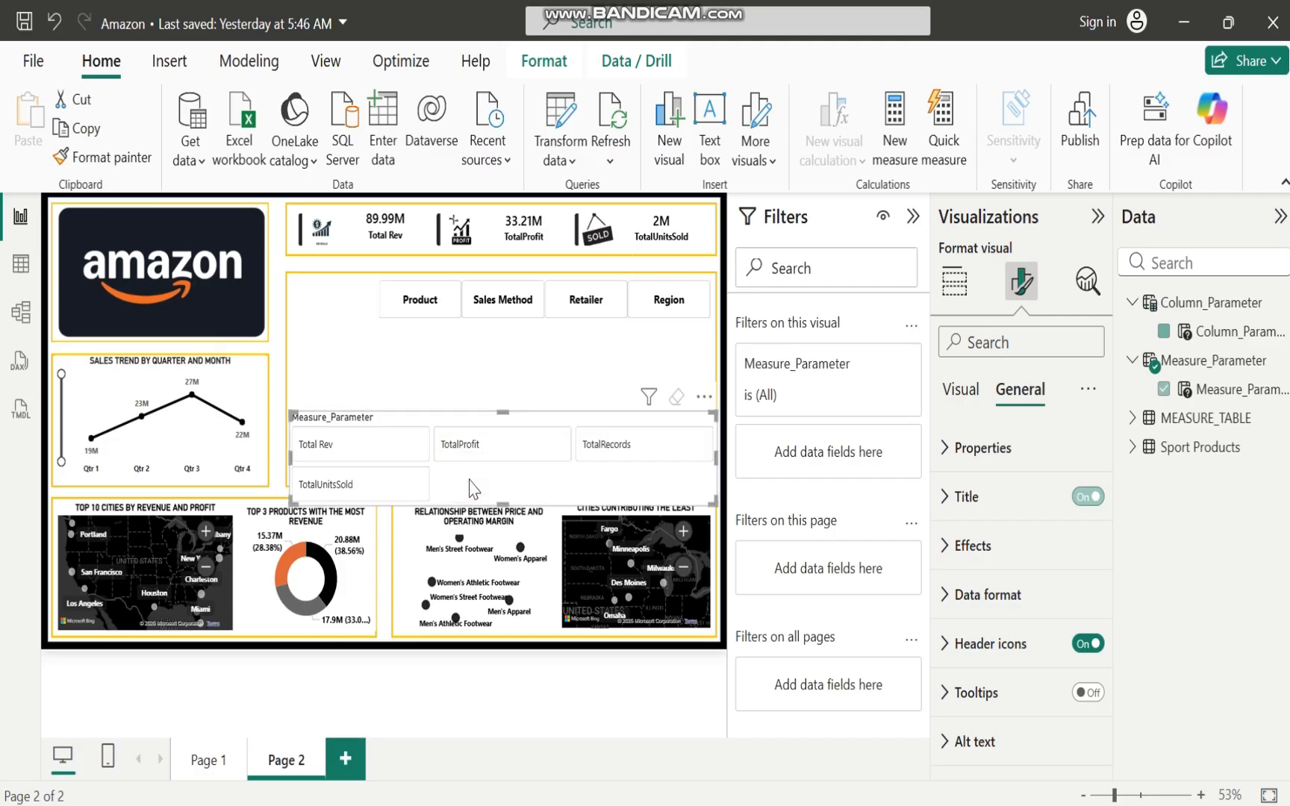
{"action": "left_click", "coordinate": [483, 284]}
{"action": "left_click", "coordinate": [104, 159]}
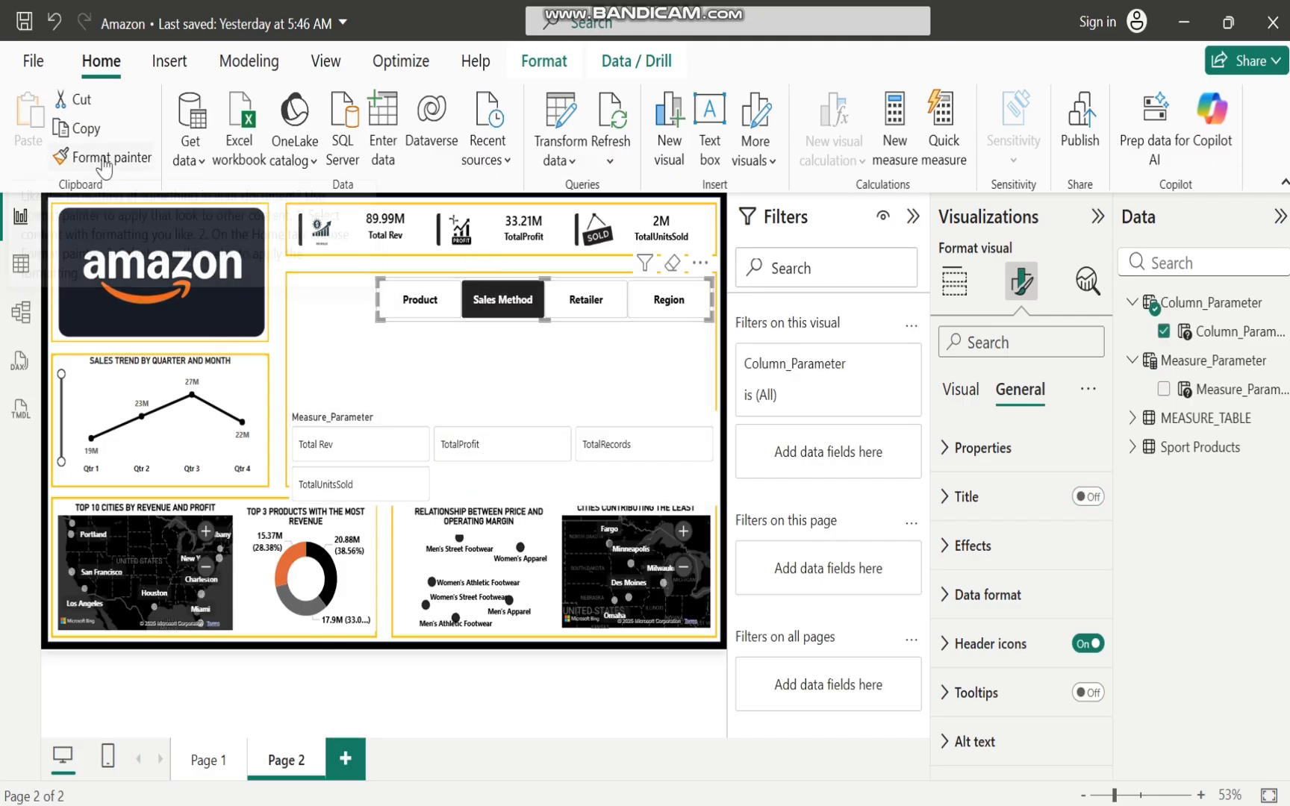
{"action": "left_click", "coordinate": [493, 441]}
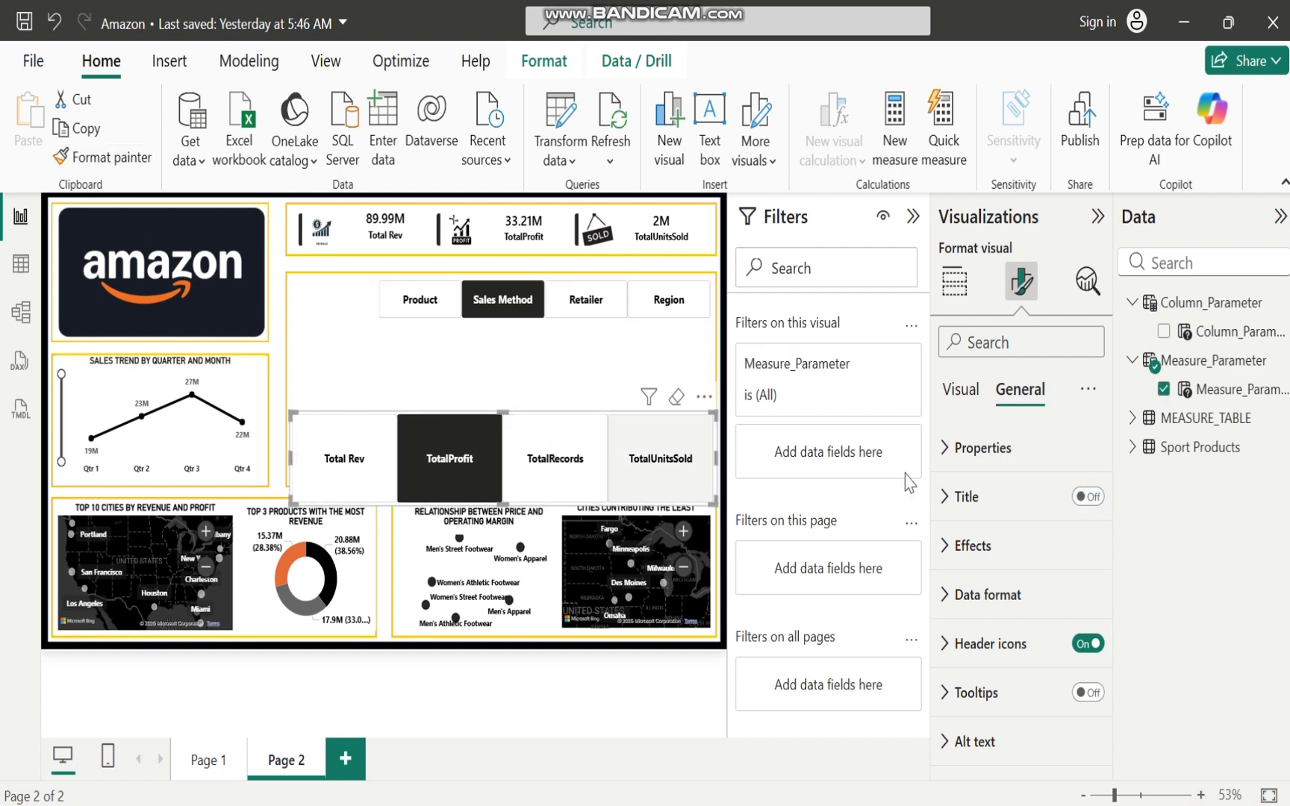
Arrange the Measure_Parameter slicer's buttons in a grid of 4 rows and 1 column
{"action": "left_click", "coordinate": [961, 390]}
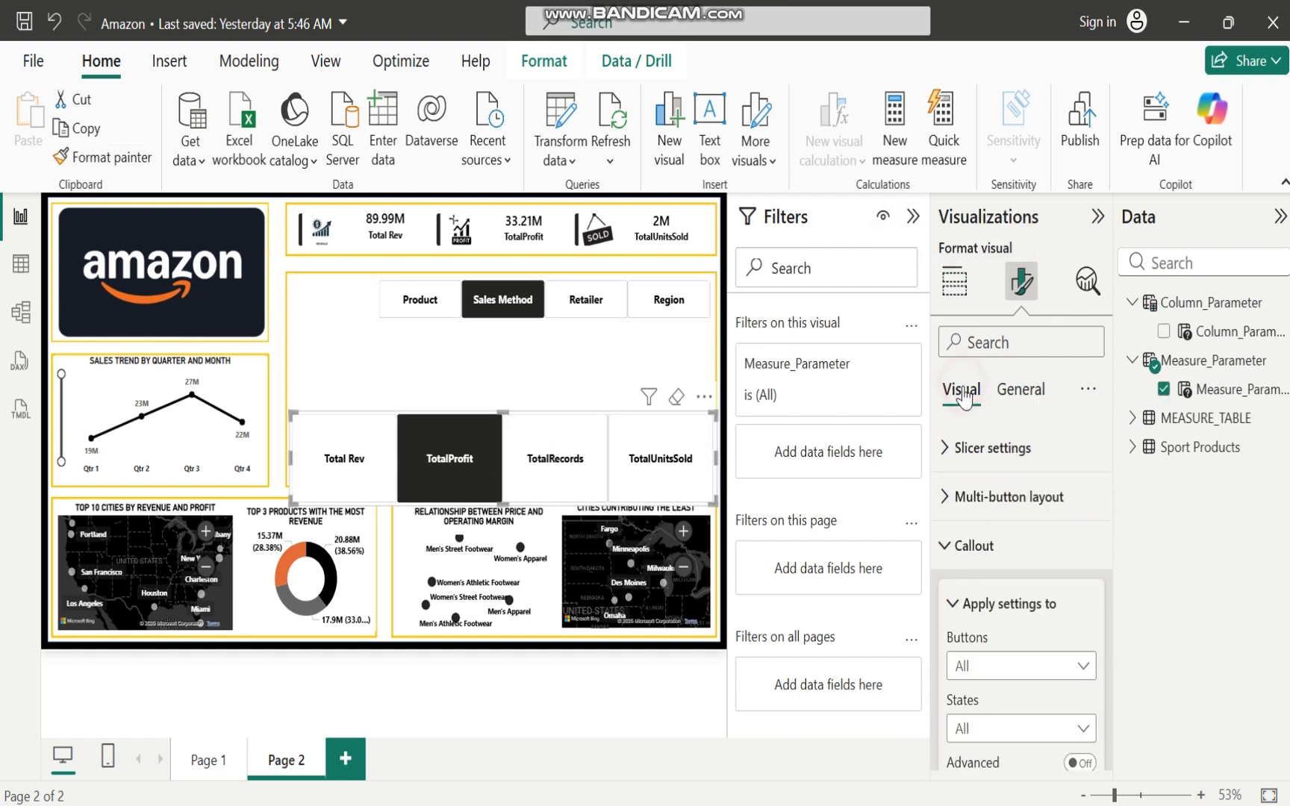
{"action": "left_click", "coordinate": [513, 437]}
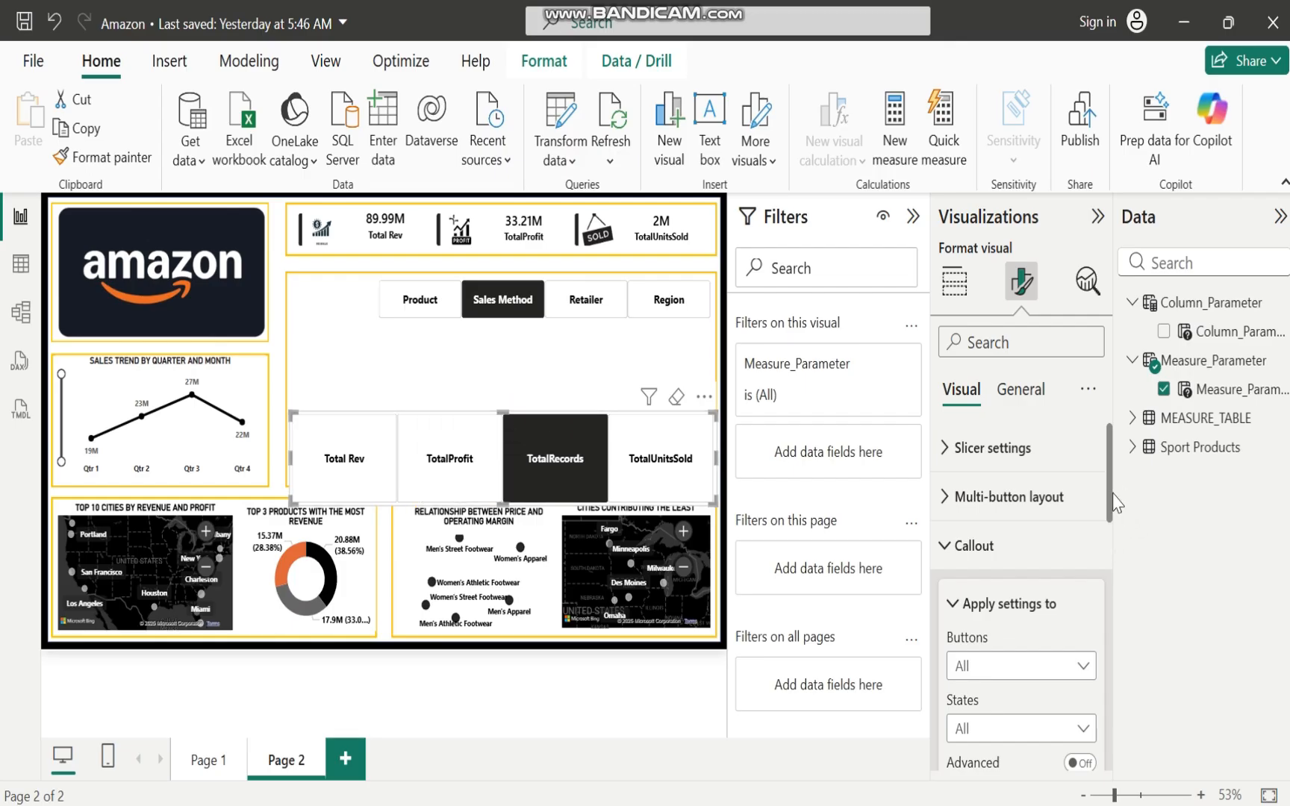
{"action": "left_click", "coordinate": [942, 539]}
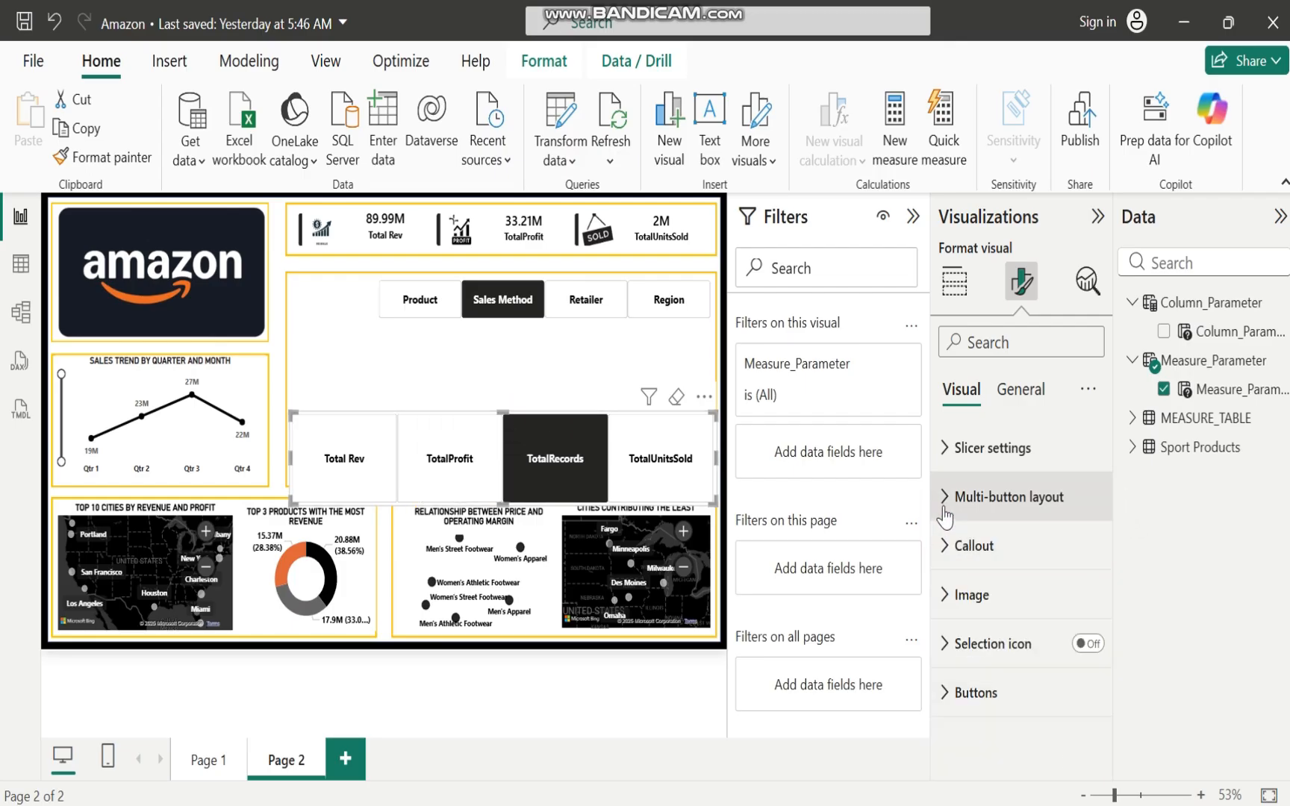
{"action": "left_click", "coordinate": [945, 501]}
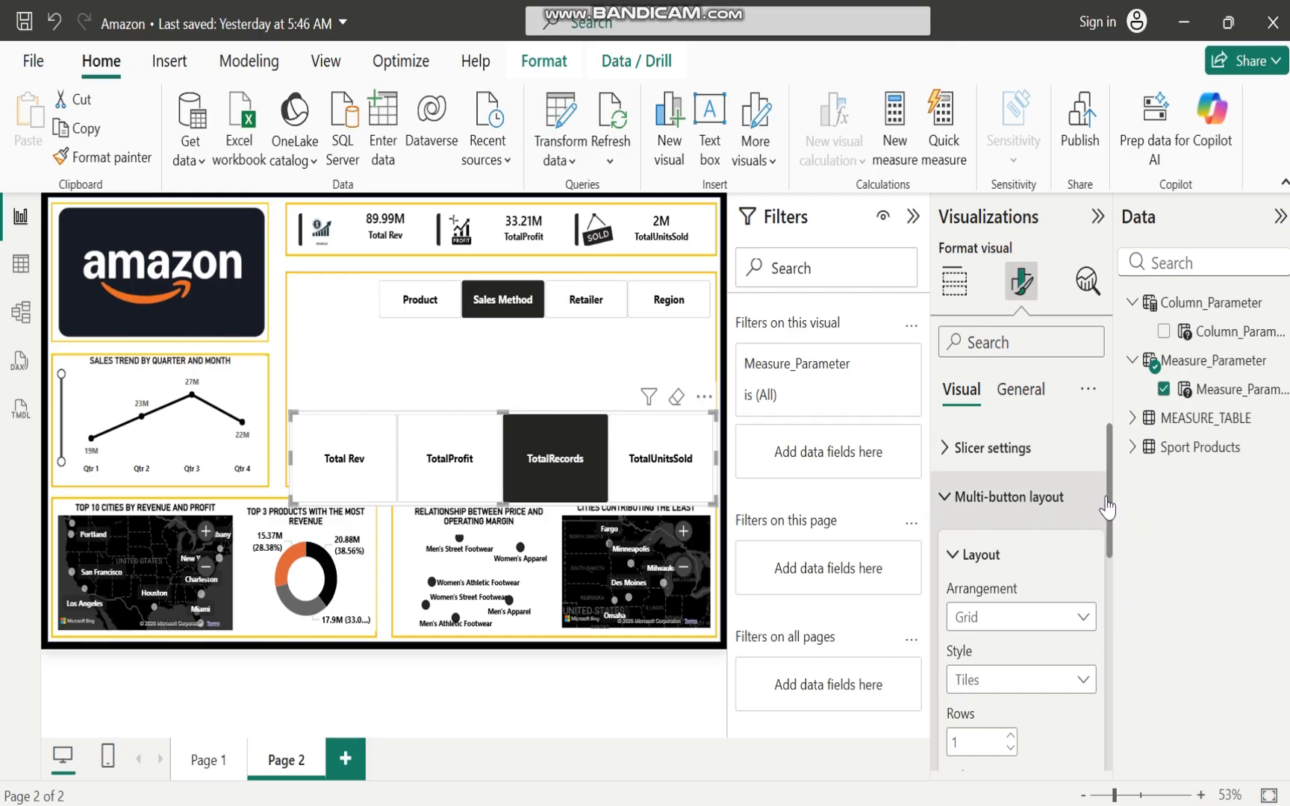
{"action": "left_click_drag", "start_coordinate": [1110, 482], "coordinate": [1108, 533]}
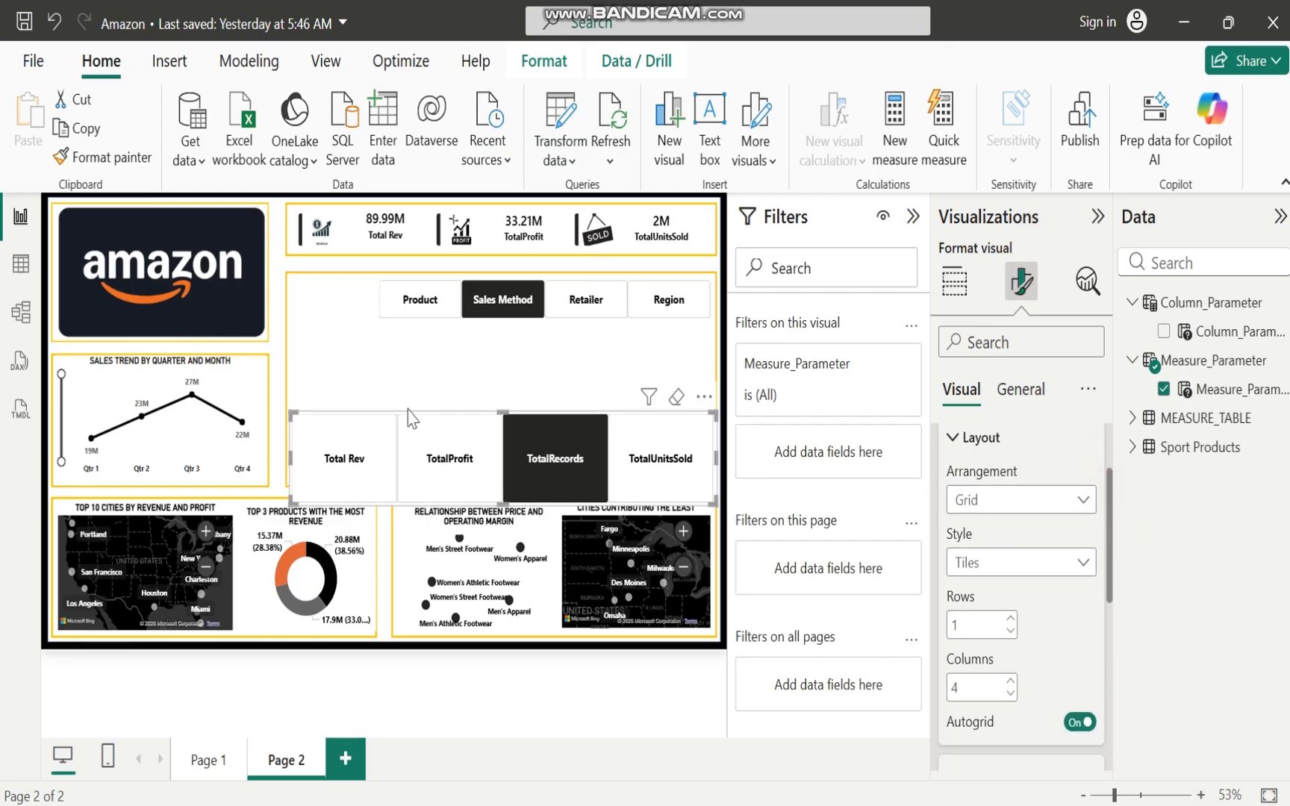
{"action": "left_click", "coordinate": [1011, 619]}
{"action": "left_click", "coordinate": [1011, 693]}
{"action": "left_click", "coordinate": [1010, 693]}
{"action": "left_click", "coordinate": [1011, 694]}
Fit the Measure_Parameter slicer as a narrow, full-height column along the central frame's left side, beside the Column_Parameter slicer
{"action": "left_click_drag", "start_coordinate": [447, 429], "coordinate": [436, 311]}
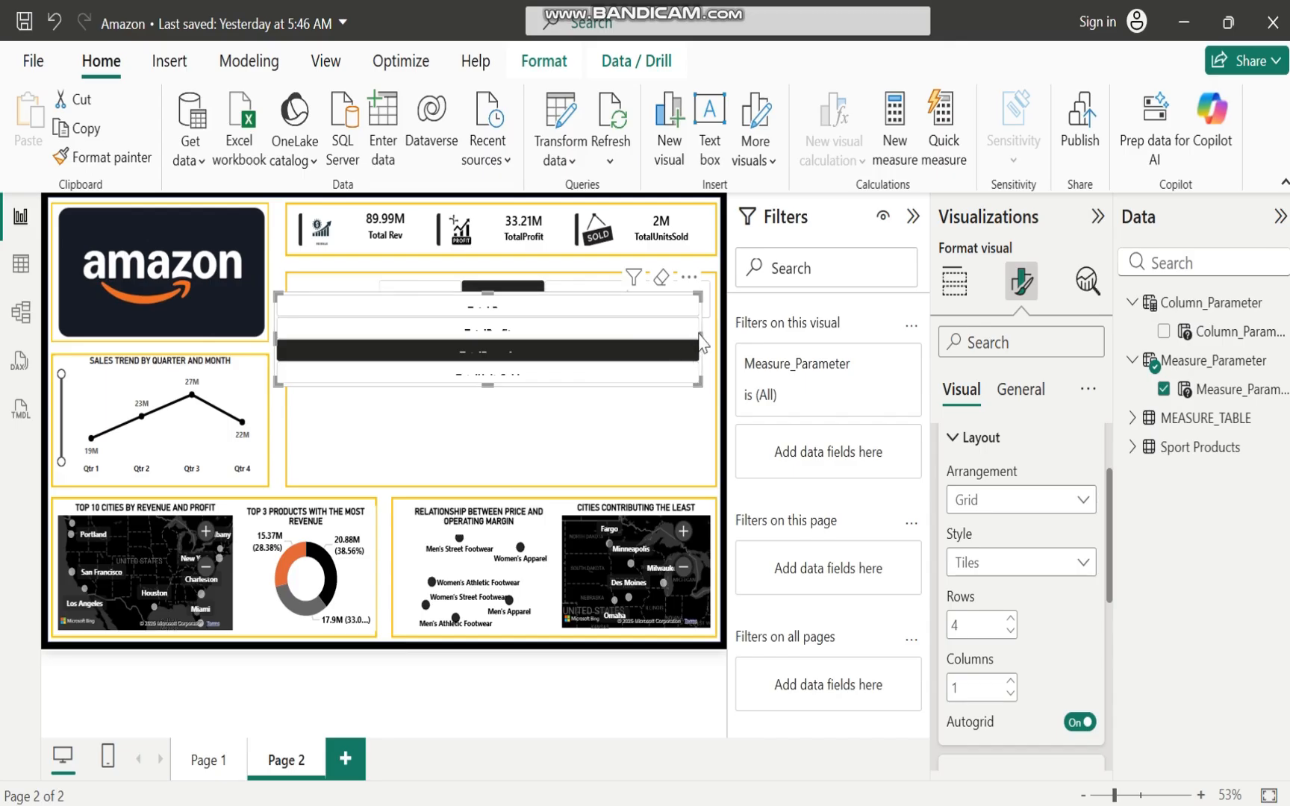
{"action": "left_click_drag", "start_coordinate": [702, 343], "coordinate": [376, 352]}
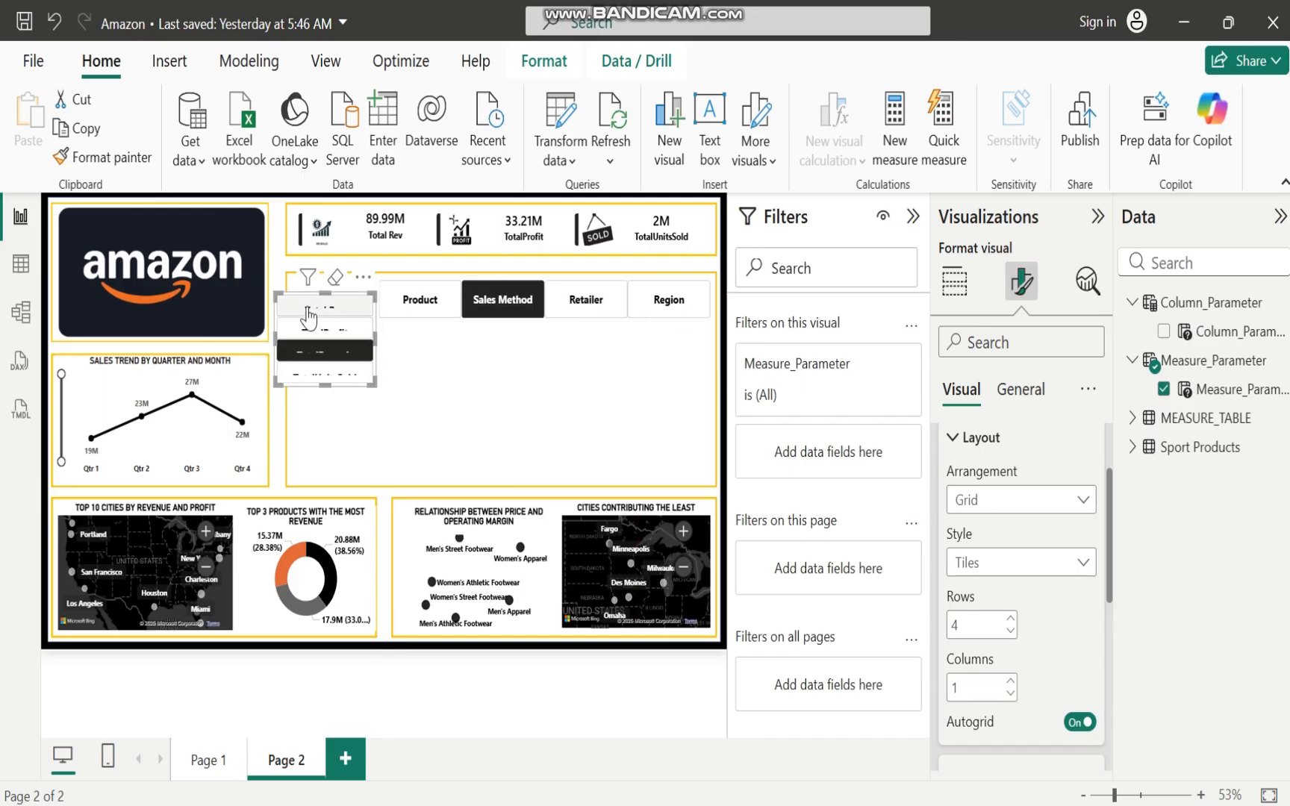
{"action": "left_click_drag", "start_coordinate": [274, 340], "coordinate": [292, 343]}
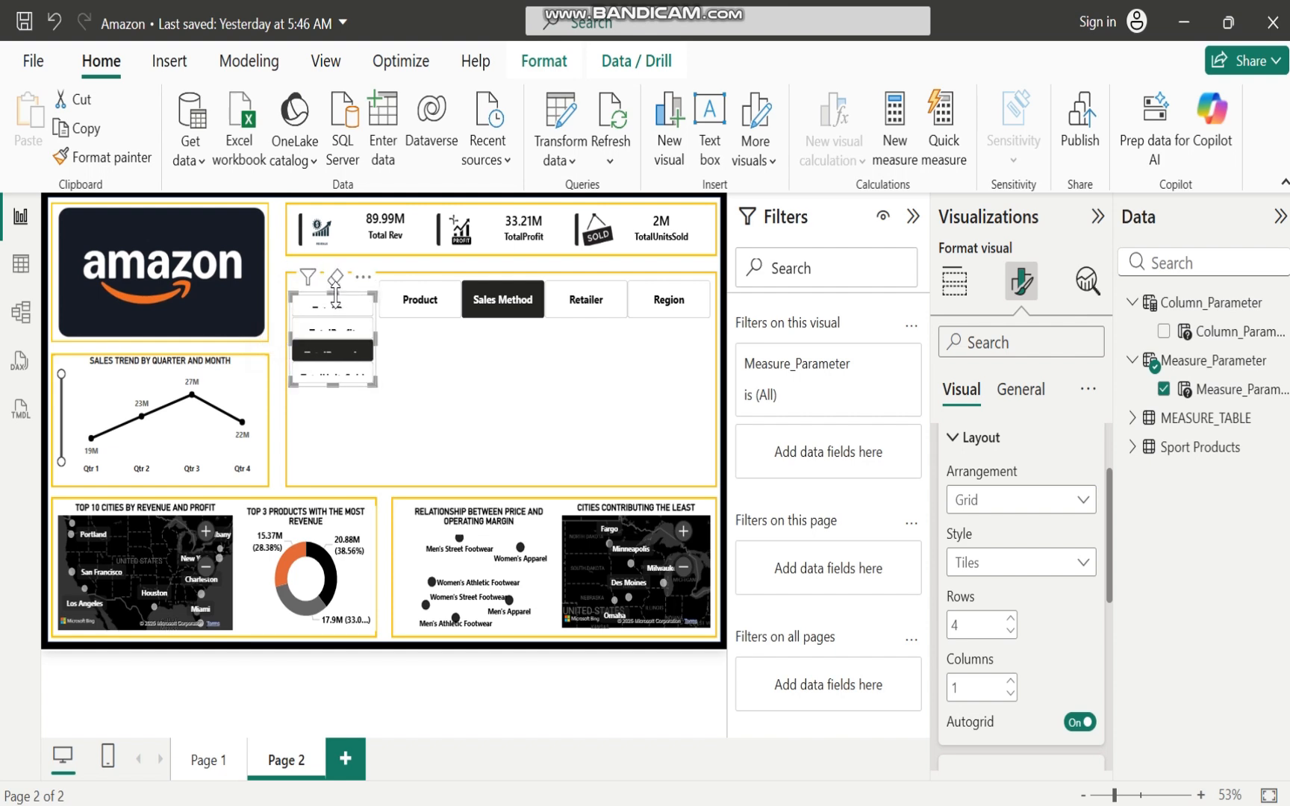
{"action": "left_click_drag", "start_coordinate": [336, 295], "coordinate": [336, 278]}
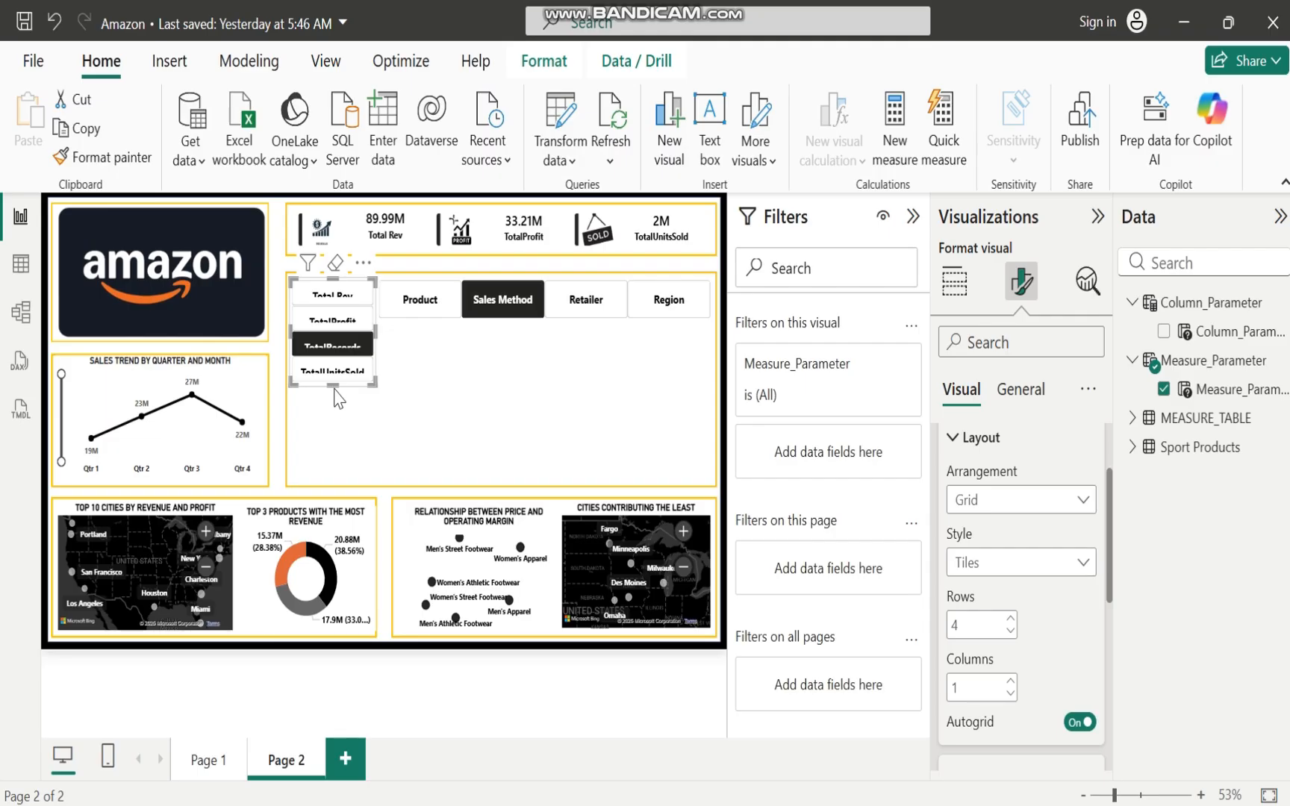
{"action": "left_click_drag", "start_coordinate": [333, 383], "coordinate": [325, 479]}
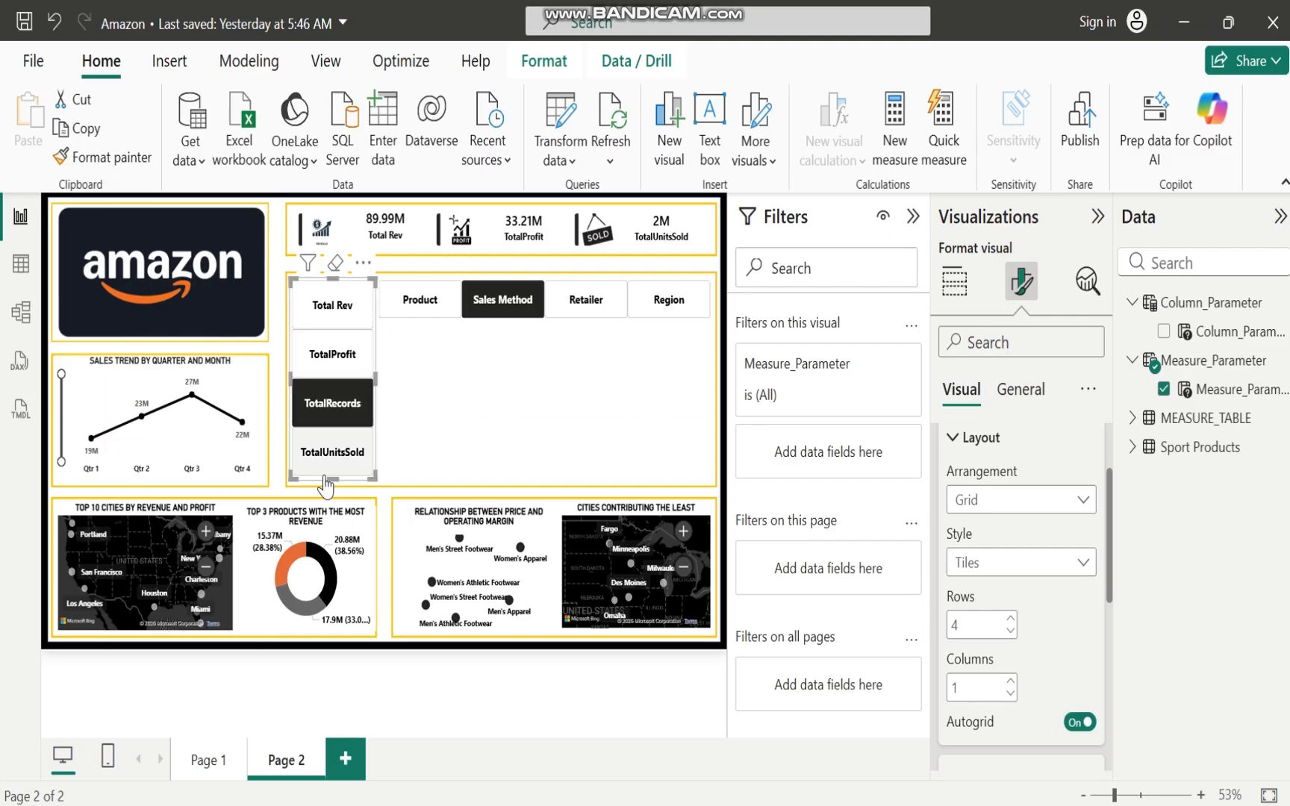
{"action": "left_click", "coordinate": [488, 397]}
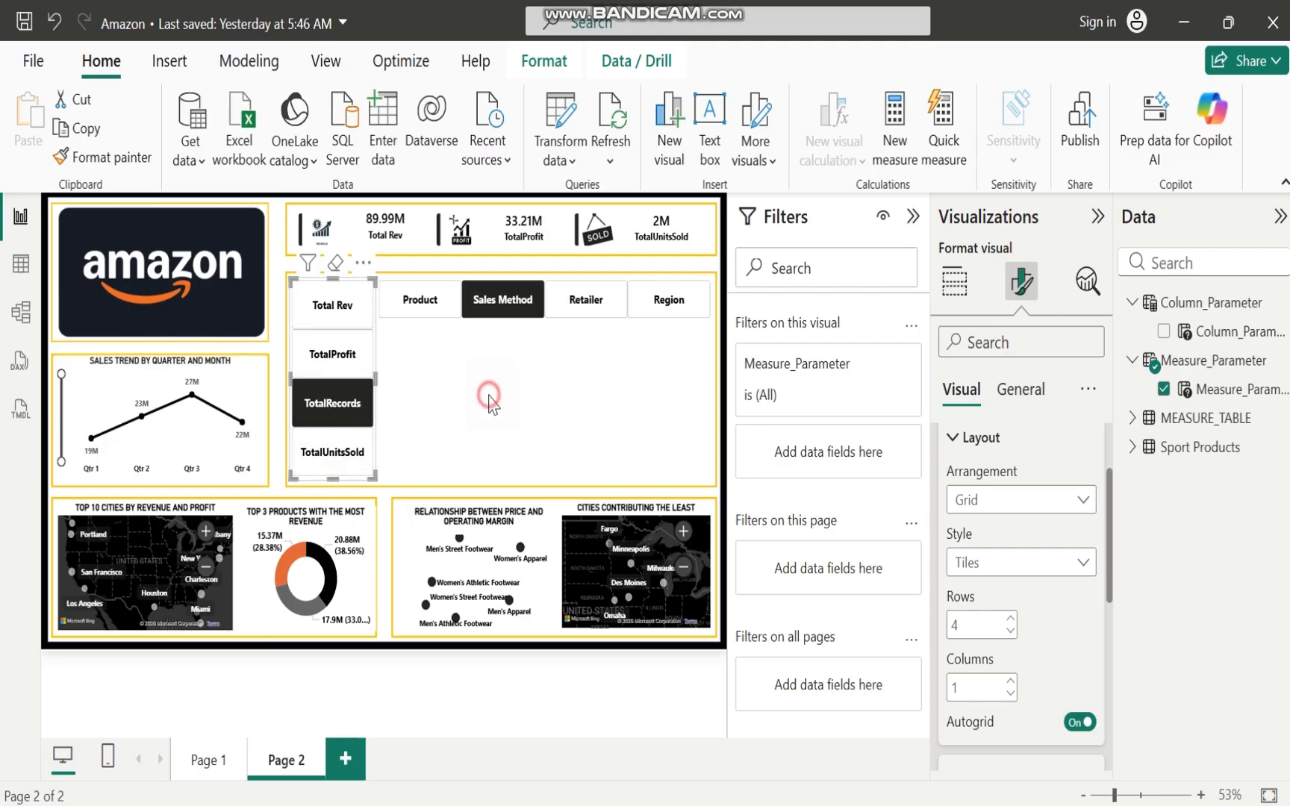
Clear the button selections in both the Measure_Parameter and Column_Parameter slicers
{"action": "left_click", "coordinate": [350, 294]}
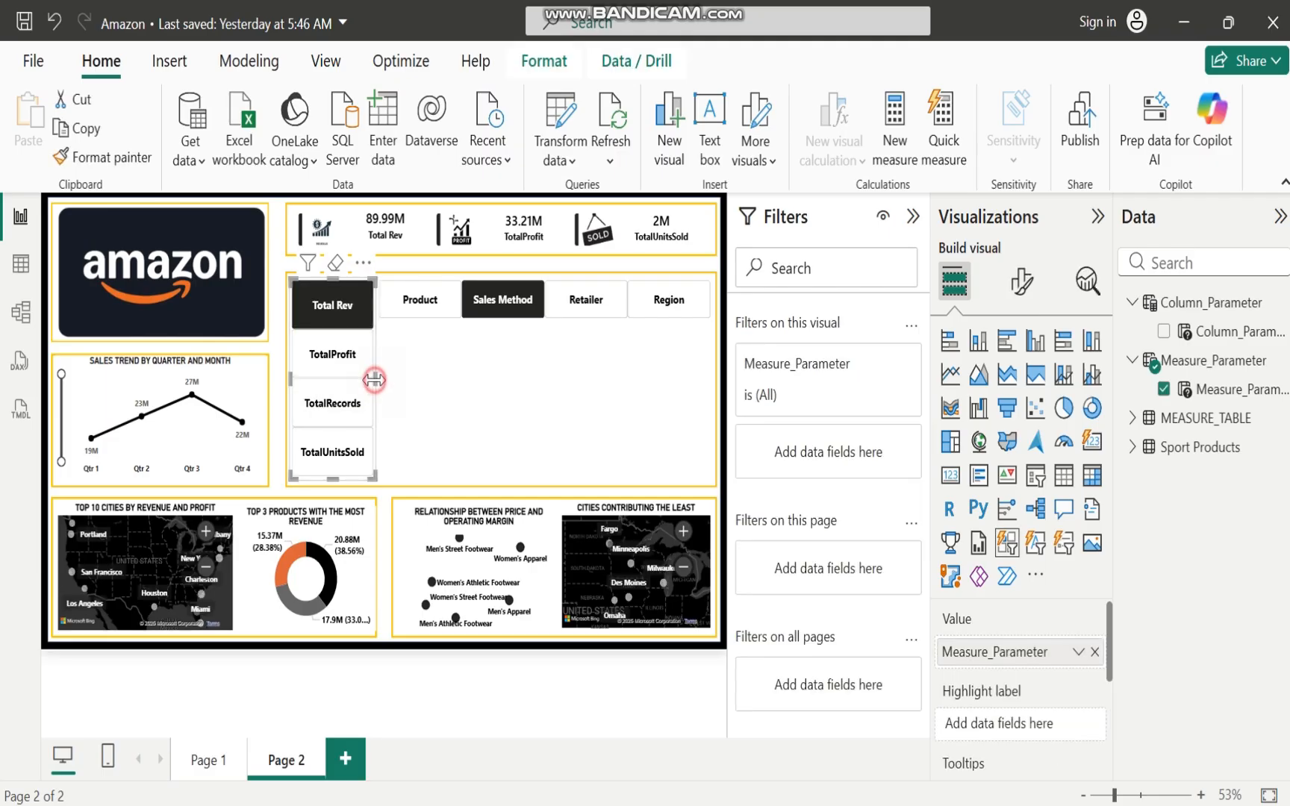
{"action": "mouse_move", "coordinate": [374, 380]}
{"action": "left_mouse_down"}
{"action": "mouse_move", "coordinate": [360, 379]}
{"action": "mouse_move", "coordinate": [374, 387]}
{"action": "left_mouse_up"}
{"action": "left_click", "coordinate": [478, 388]}
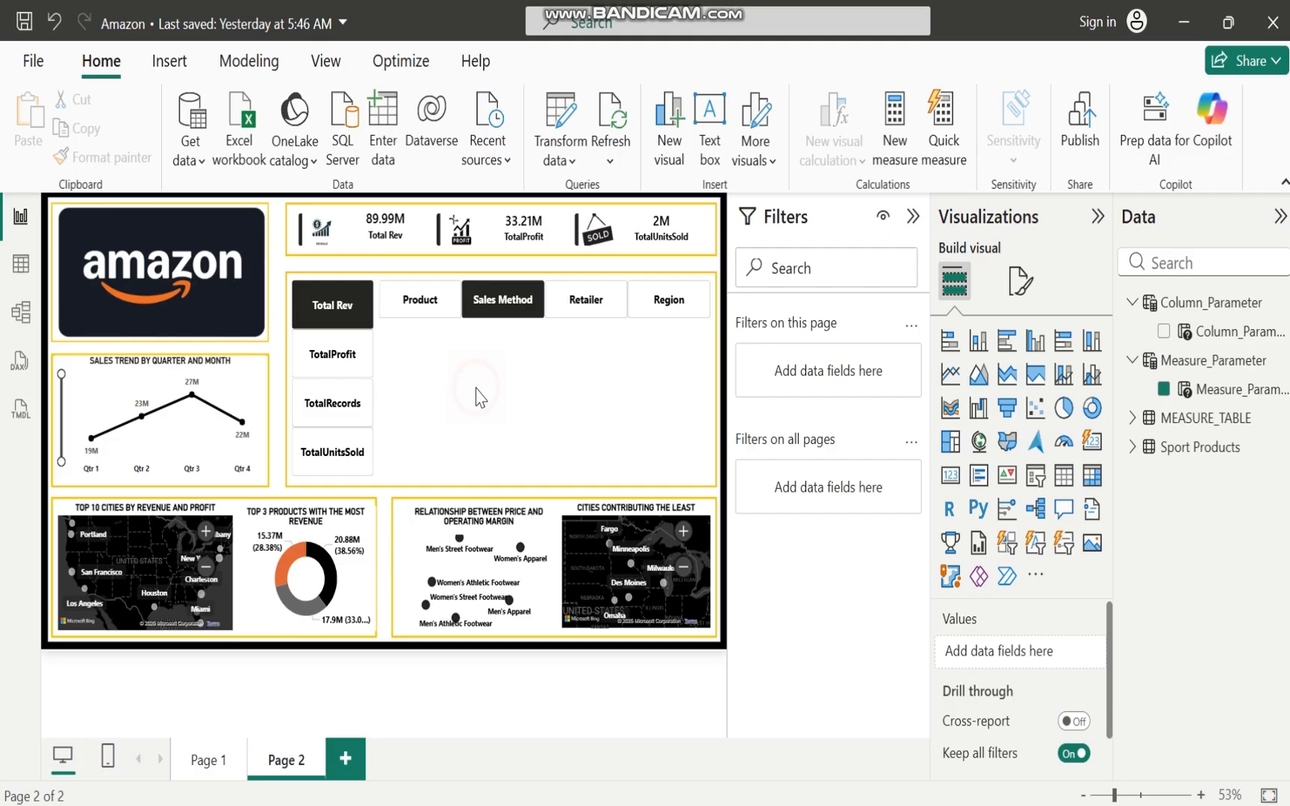
{"action": "left_click", "coordinate": [332, 300]}
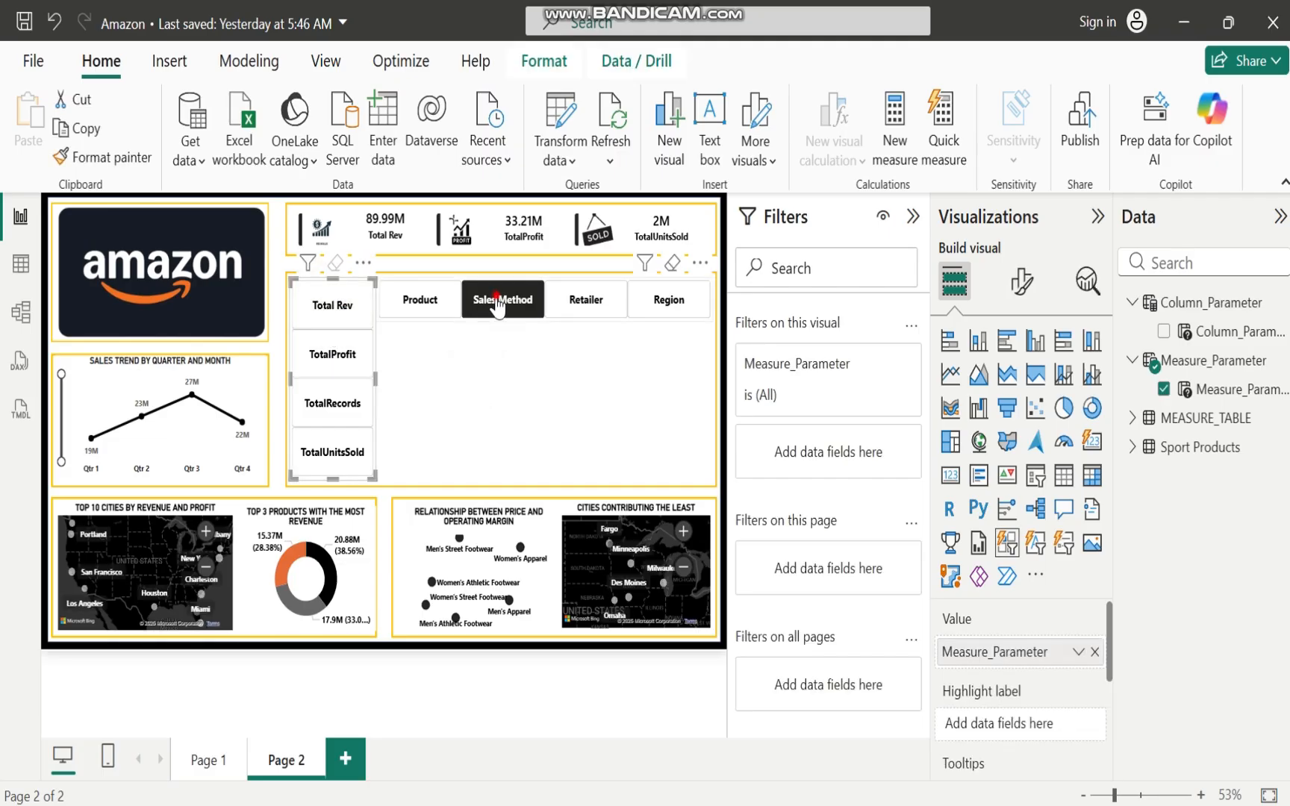
{"action": "left_click", "coordinate": [498, 307]}
{"action": "left_click", "coordinate": [472, 382]}
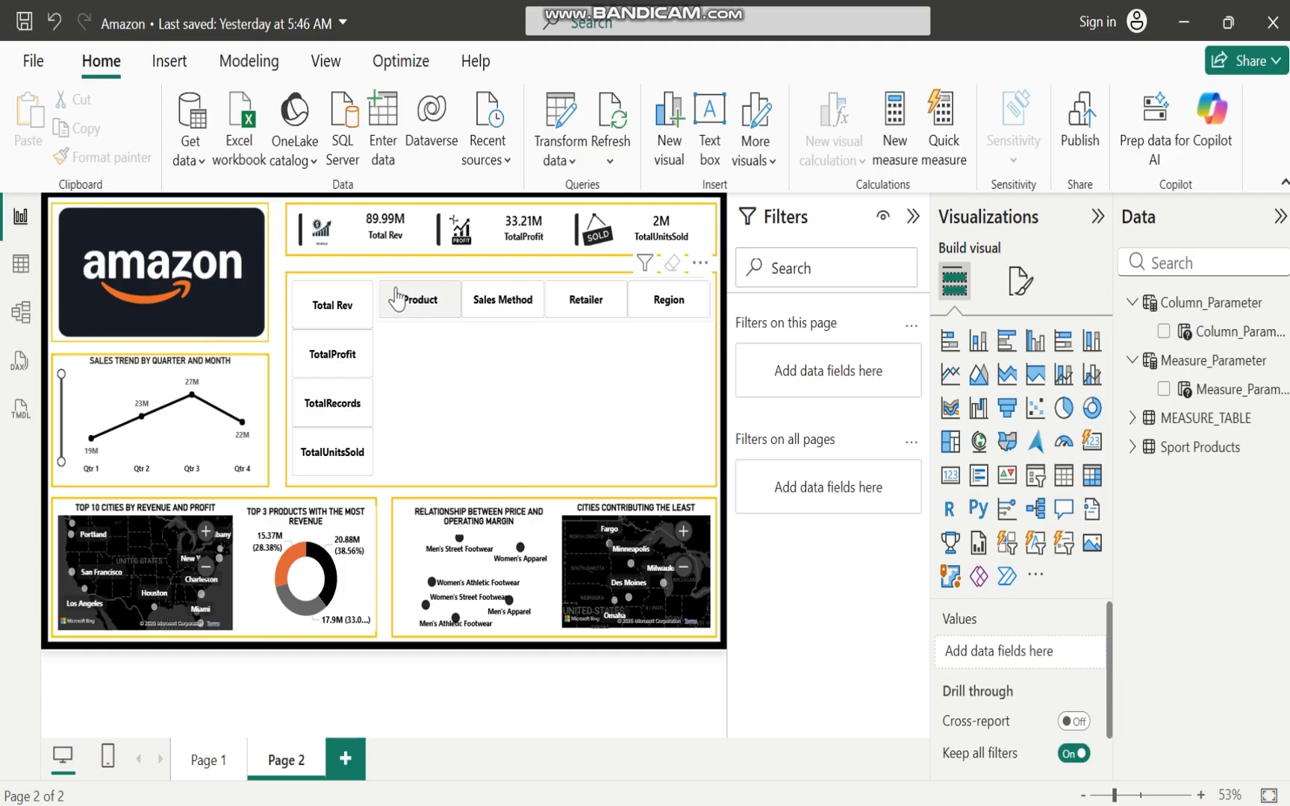
{"action": "left_click", "coordinate": [419, 308]}
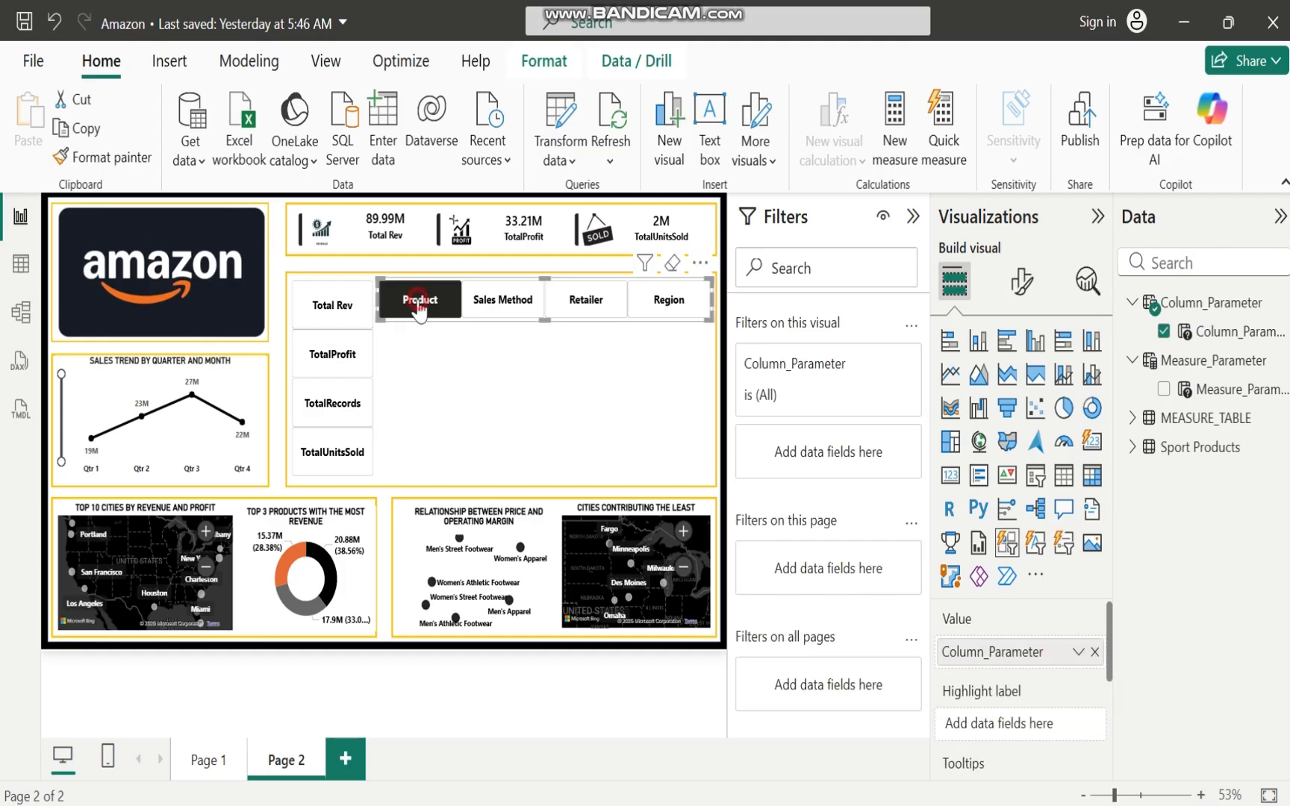
{"action": "left_click", "coordinate": [420, 308]}
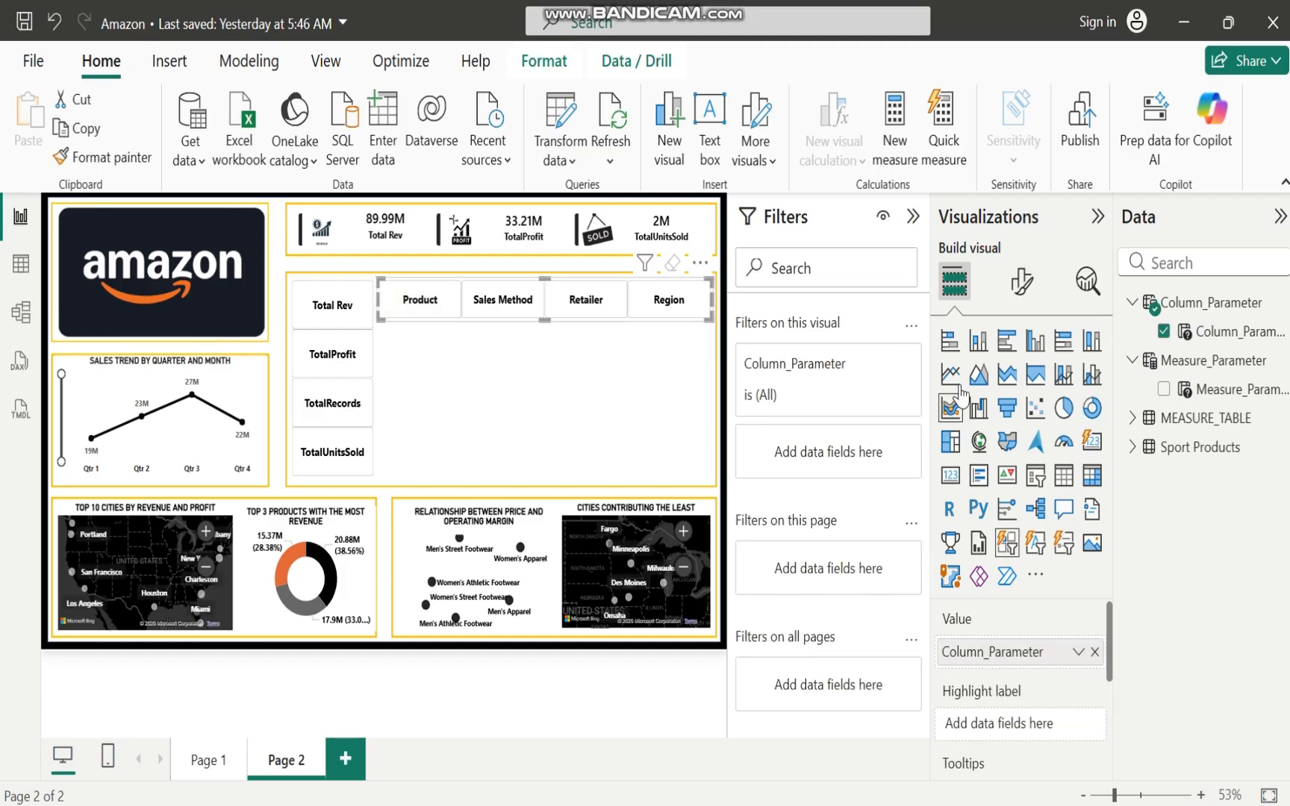
{"action": "left_click", "coordinate": [952, 446]}
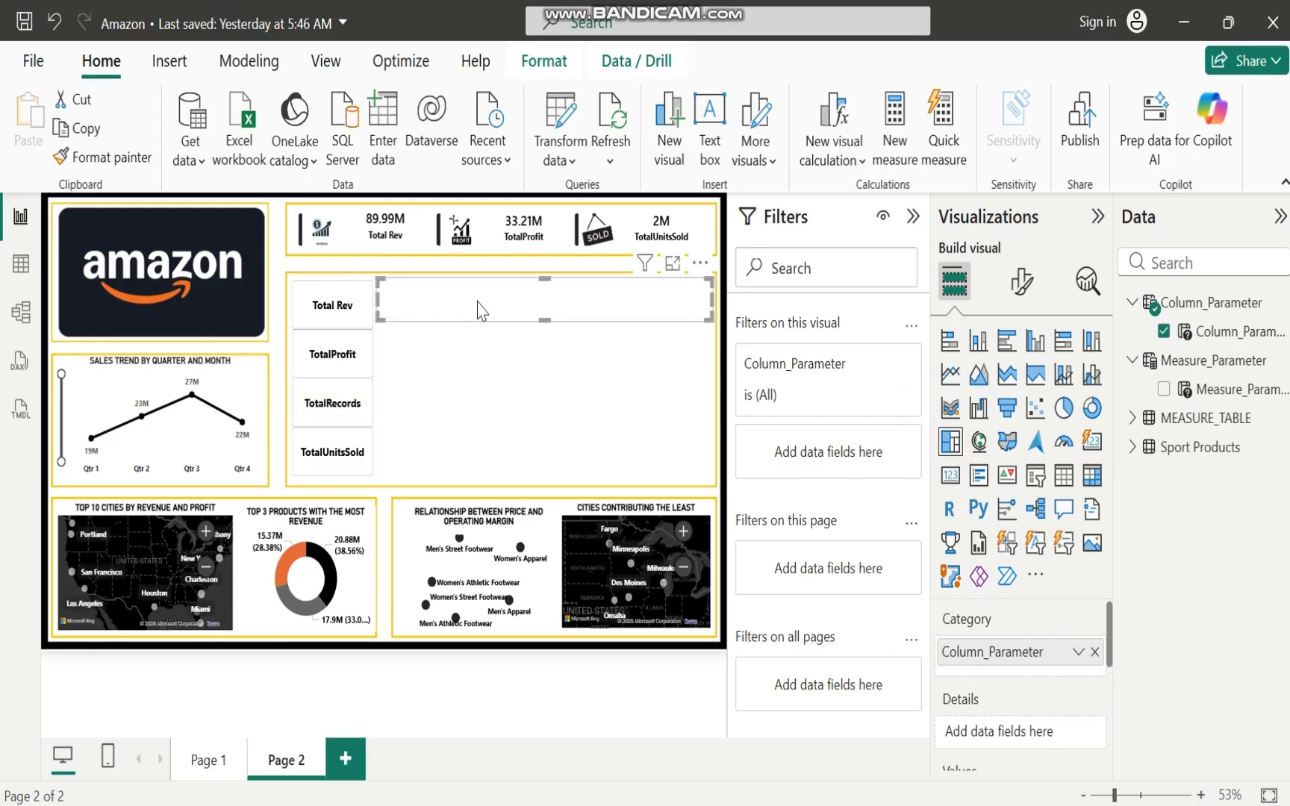
{"action": "key", "text": "ctrl+z"}
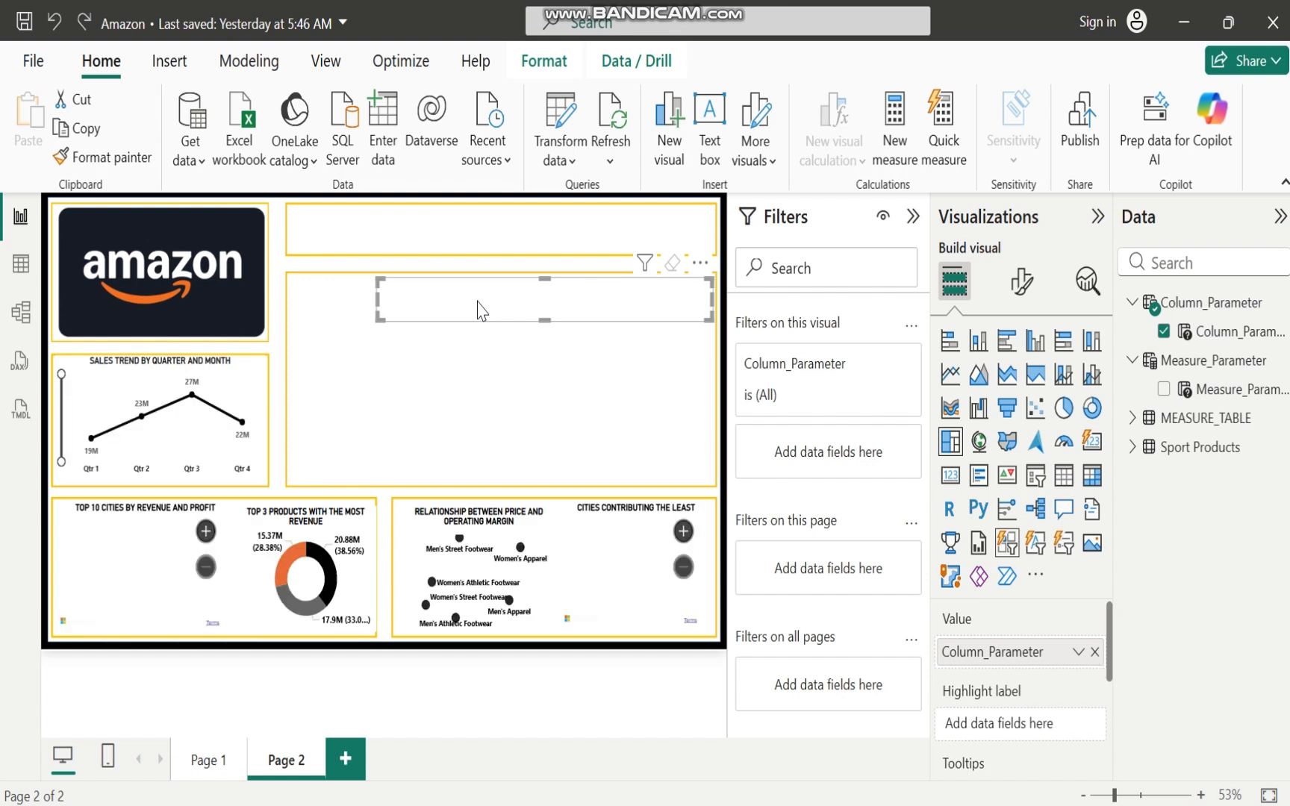
Add a new treemap visual and place it directly below the Column_Parameter slicer in the central frame
{"action": "left_click", "coordinate": [470, 409]}
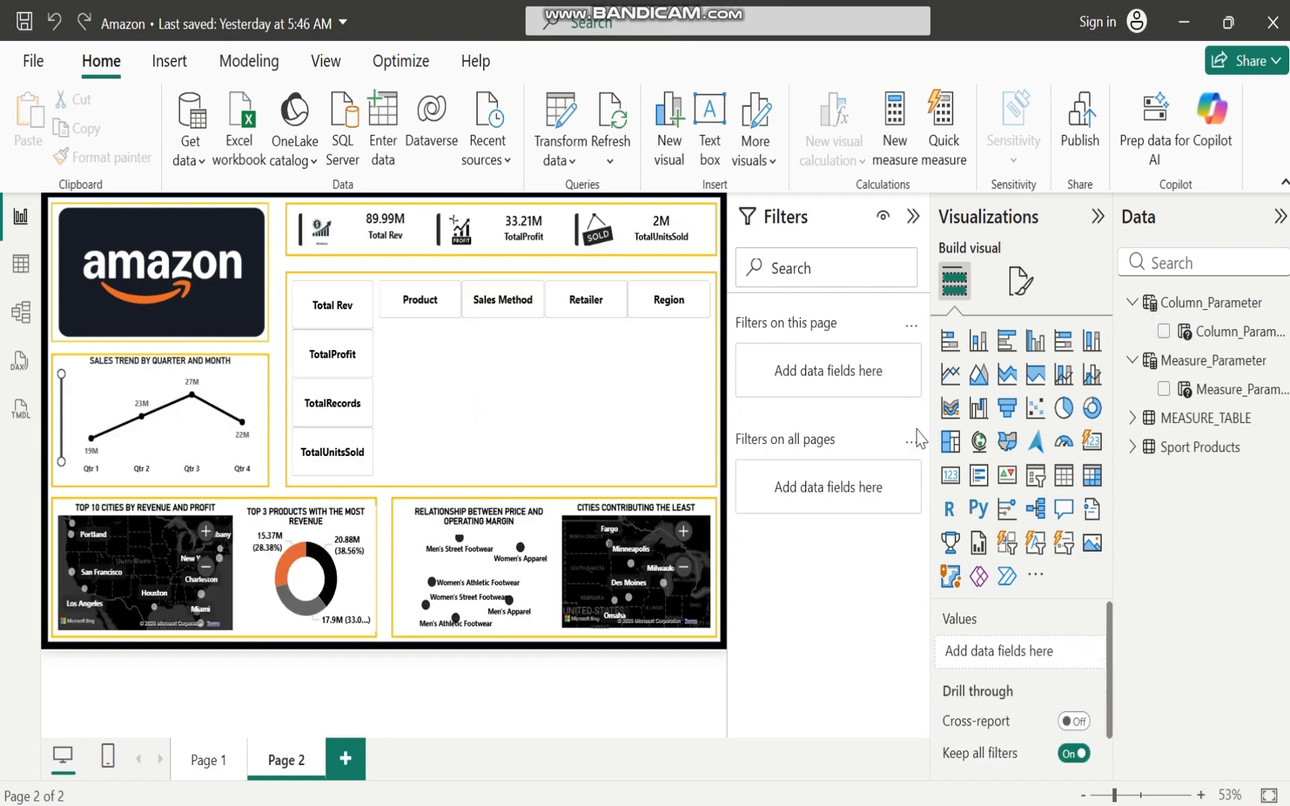
{"action": "left_click", "coordinate": [951, 451]}
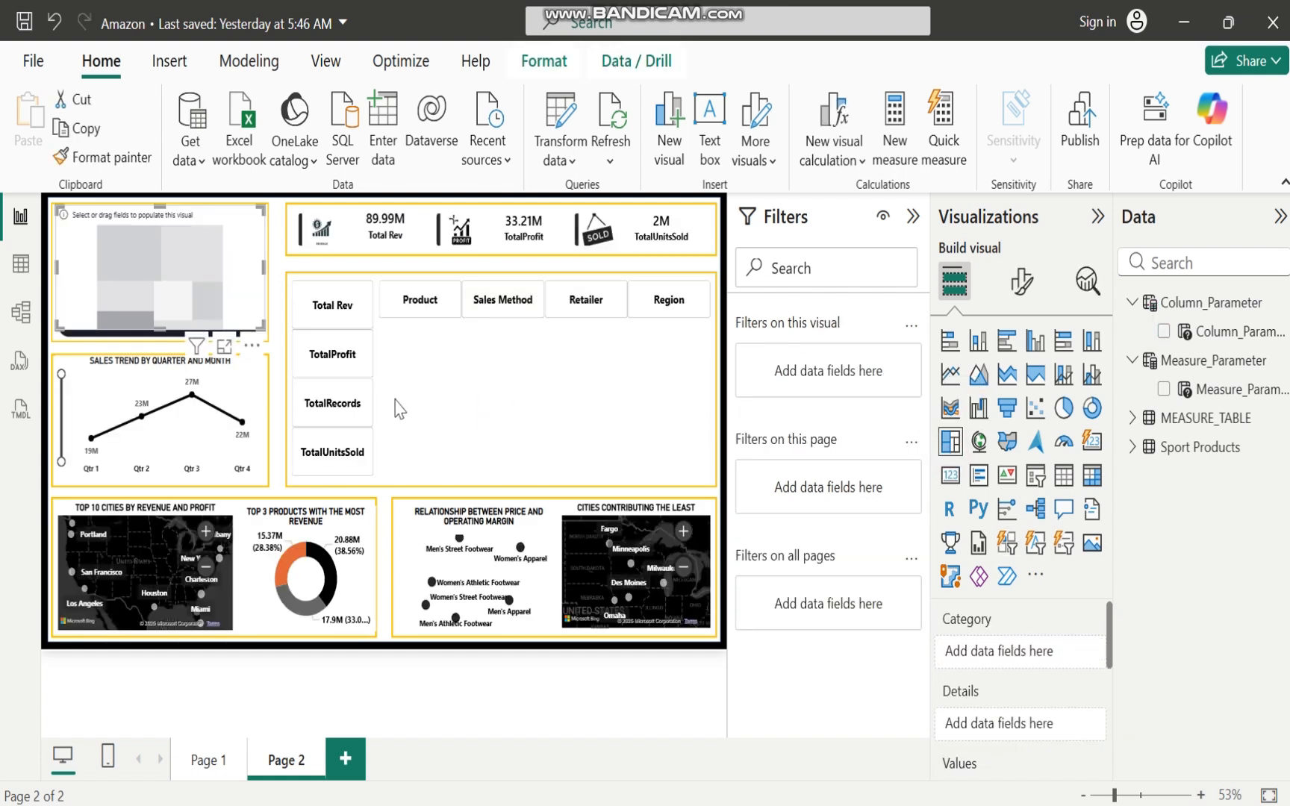
{"action": "left_click_drag", "start_coordinate": [198, 224], "coordinate": [520, 340]}
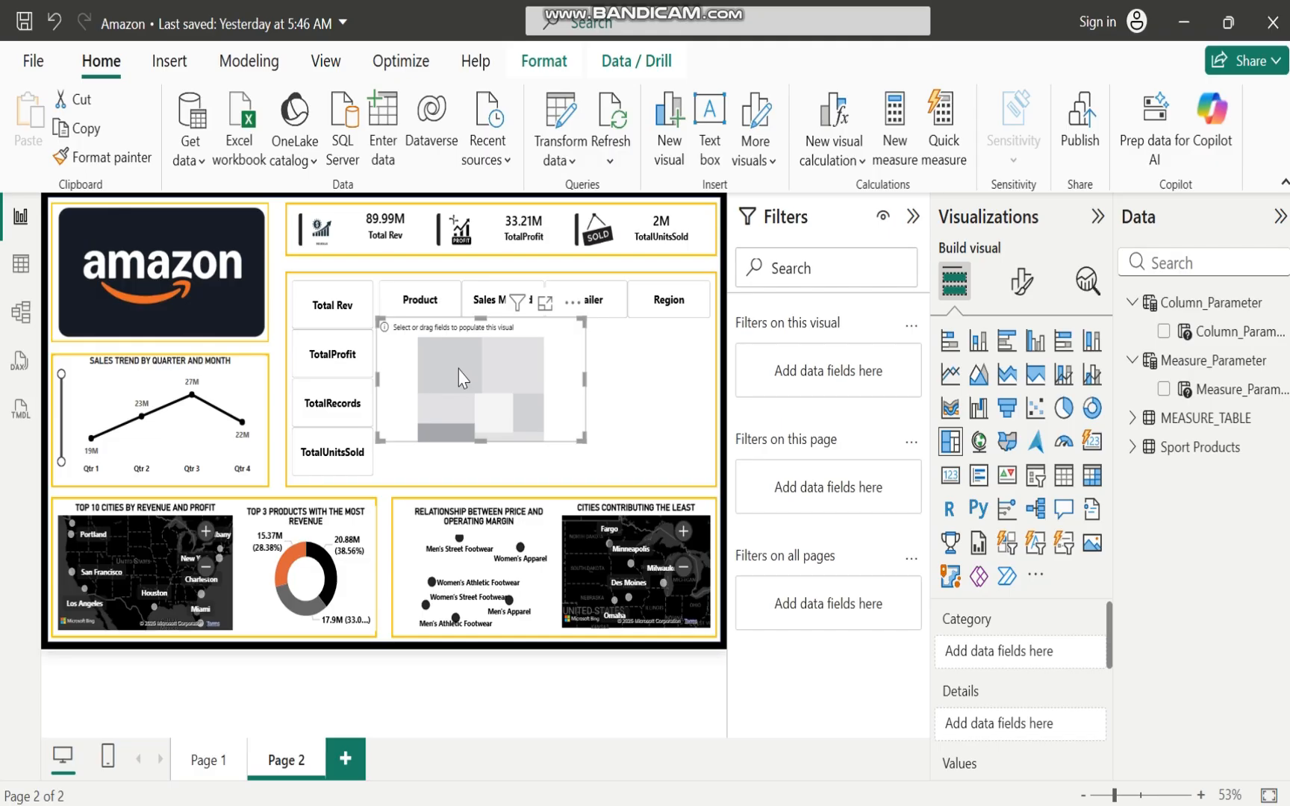
Assign Column_Parameter as the treemap's category and Measure_Parameter as its values
{"action": "left_click", "coordinate": [1164, 331]}
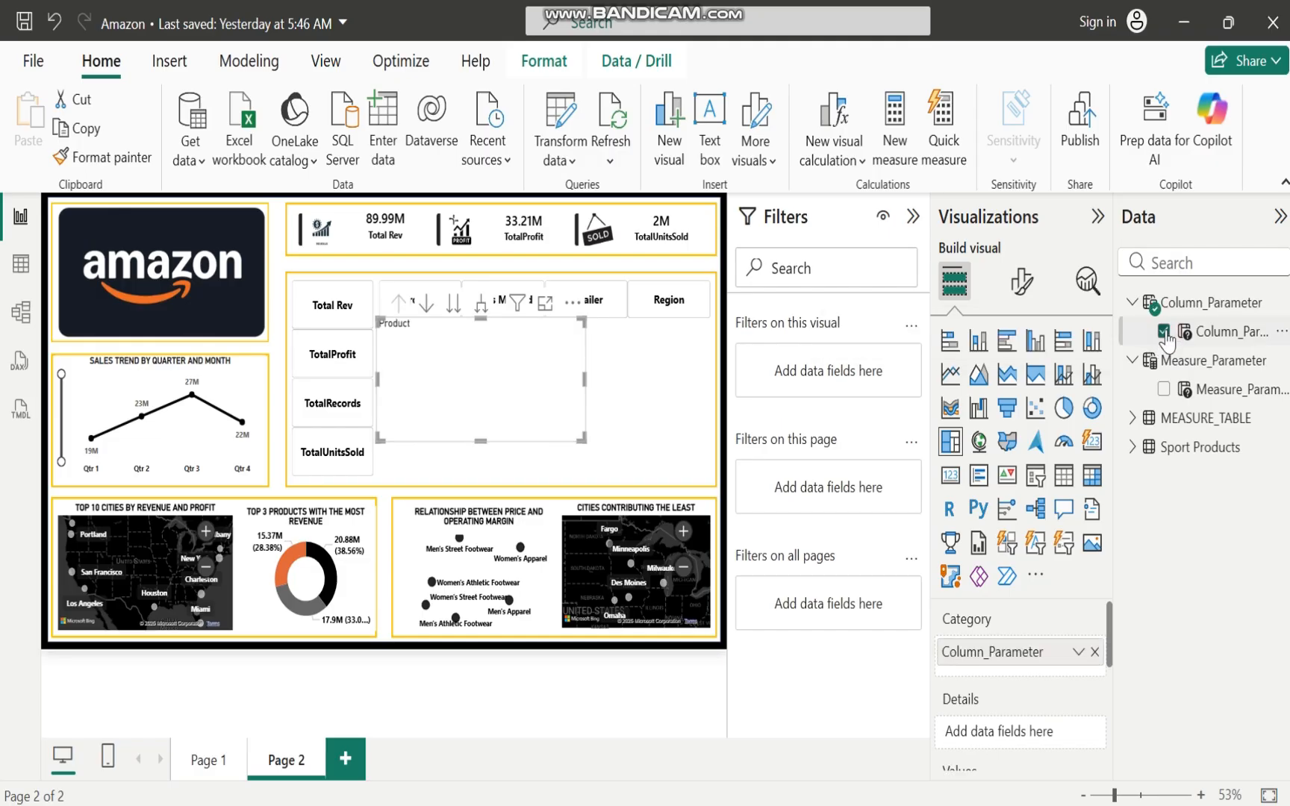
{"action": "left_click", "coordinate": [1164, 389]}
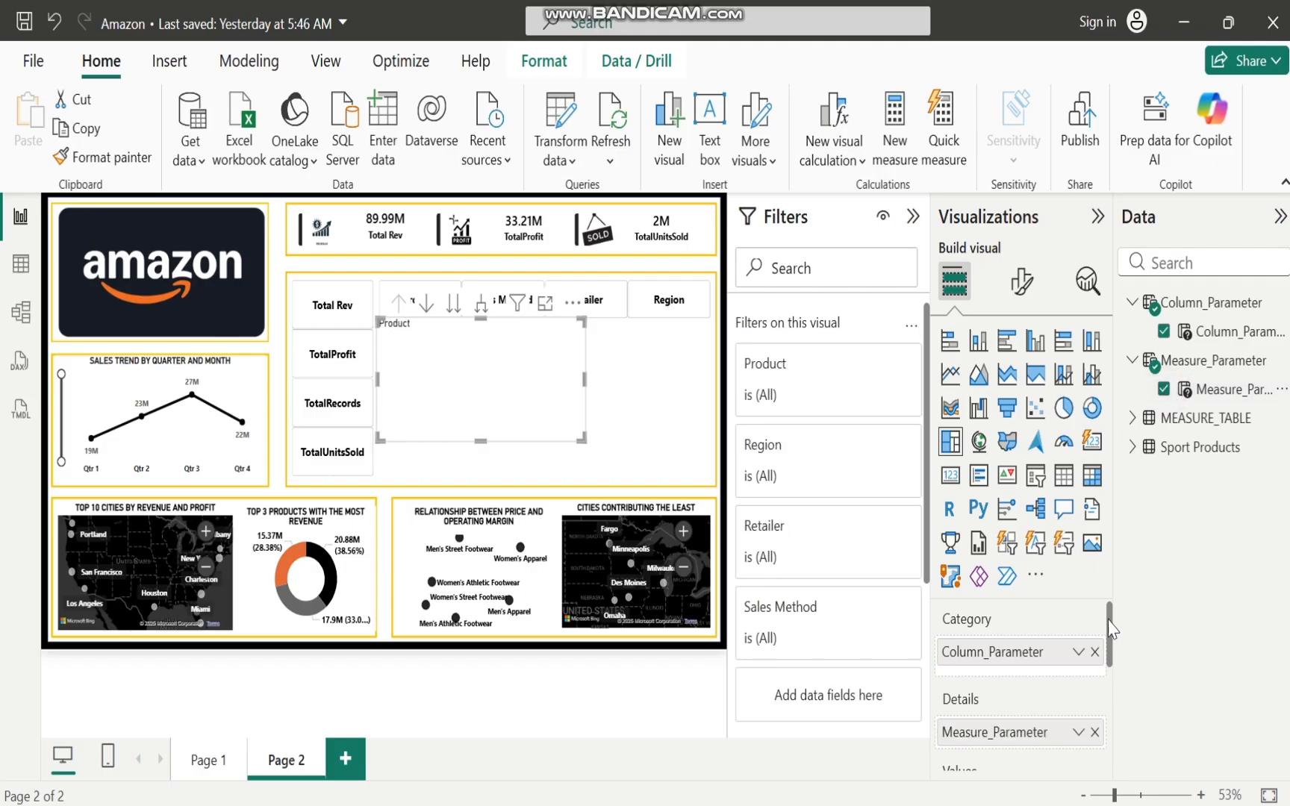
{"action": "left_click_drag", "start_coordinate": [1113, 635], "coordinate": [1112, 676]}
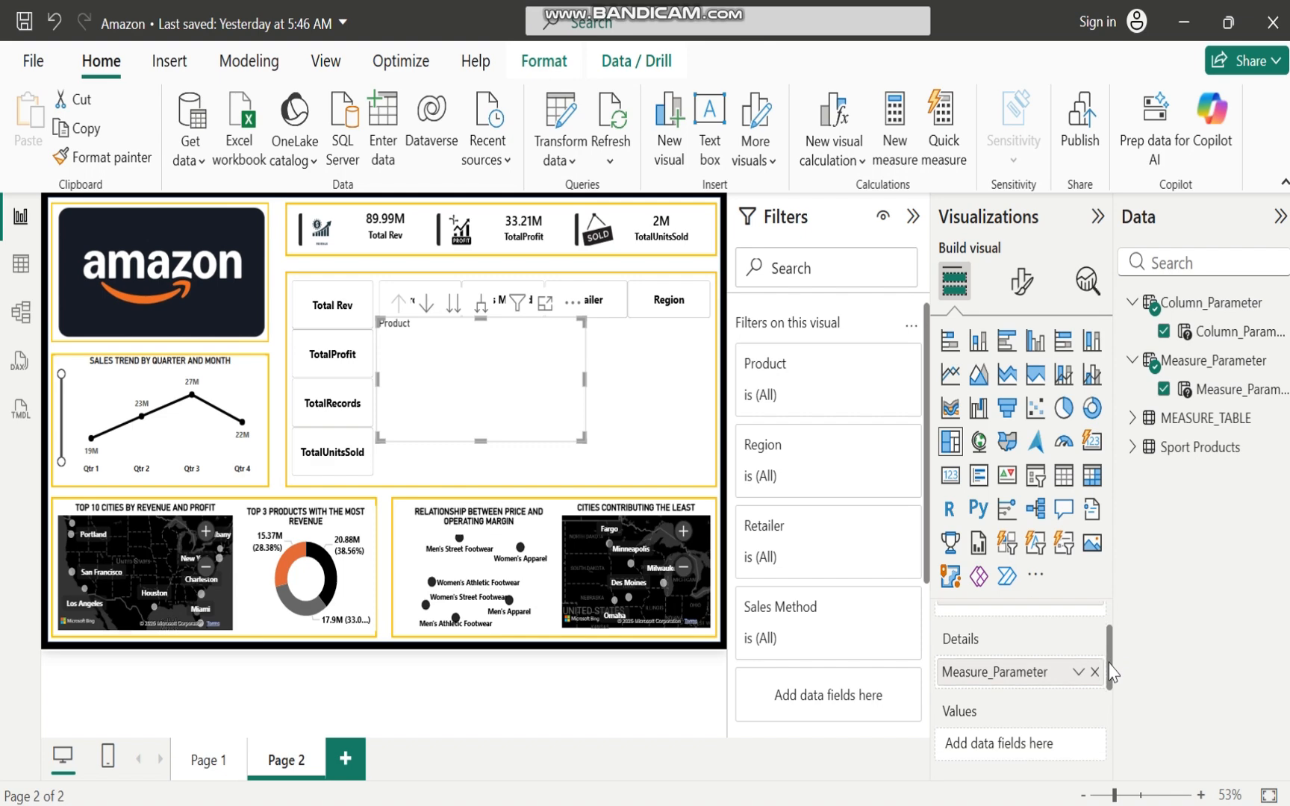
{"action": "left_click", "coordinate": [1005, 676]}
{"action": "left_click_drag", "start_coordinate": [1008, 684], "coordinate": [1005, 750]}
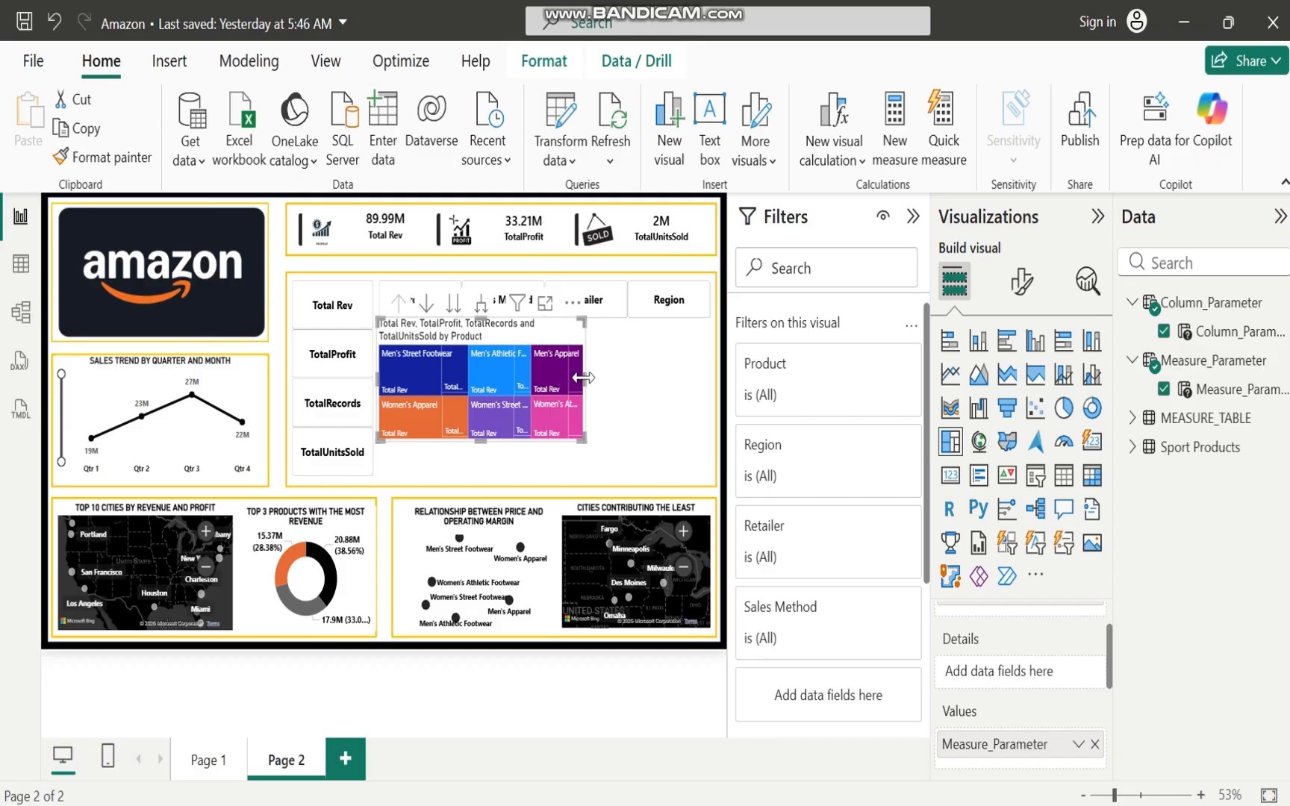
Enlarge the treemap to fill the remaining width and height of the central frame
{"action": "left_click_drag", "start_coordinate": [585, 378], "coordinate": [709, 394]}
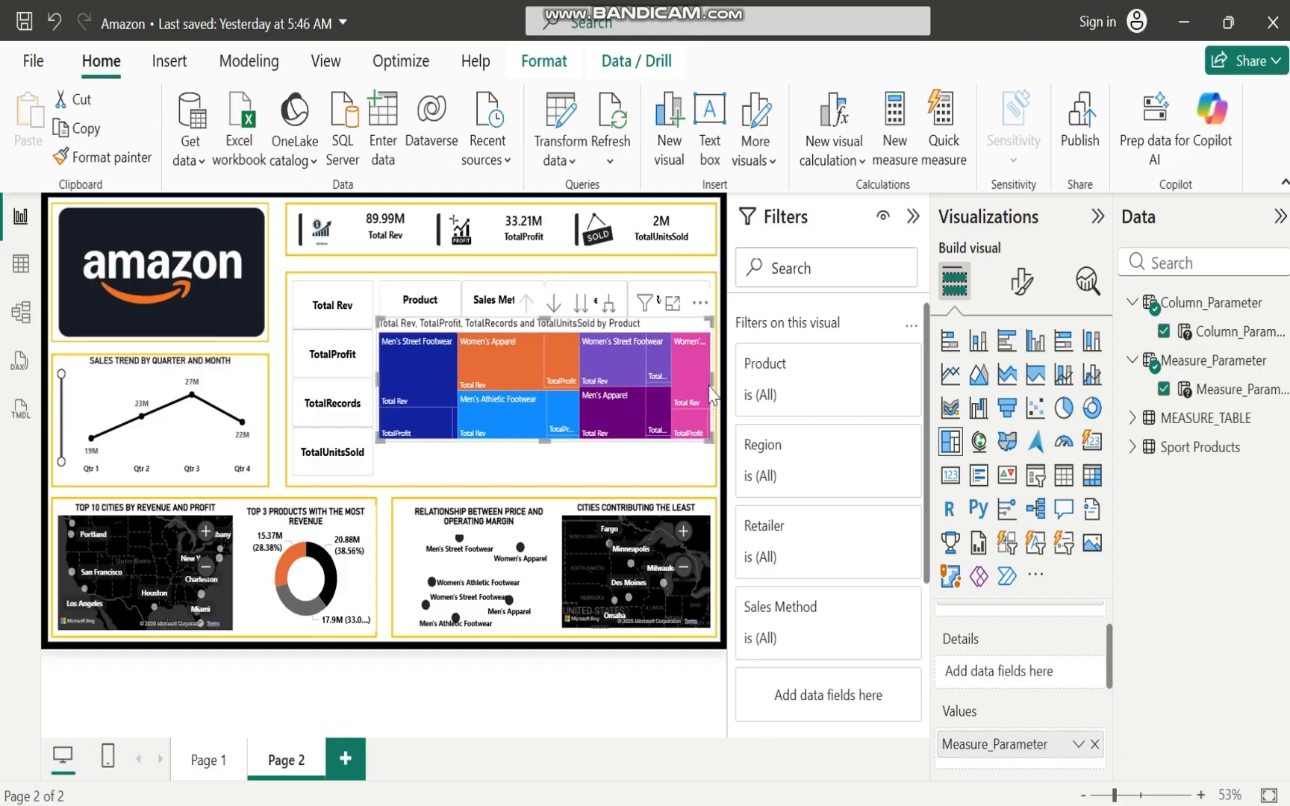
{"action": "left_click_drag", "start_coordinate": [548, 447], "coordinate": [550, 487]}
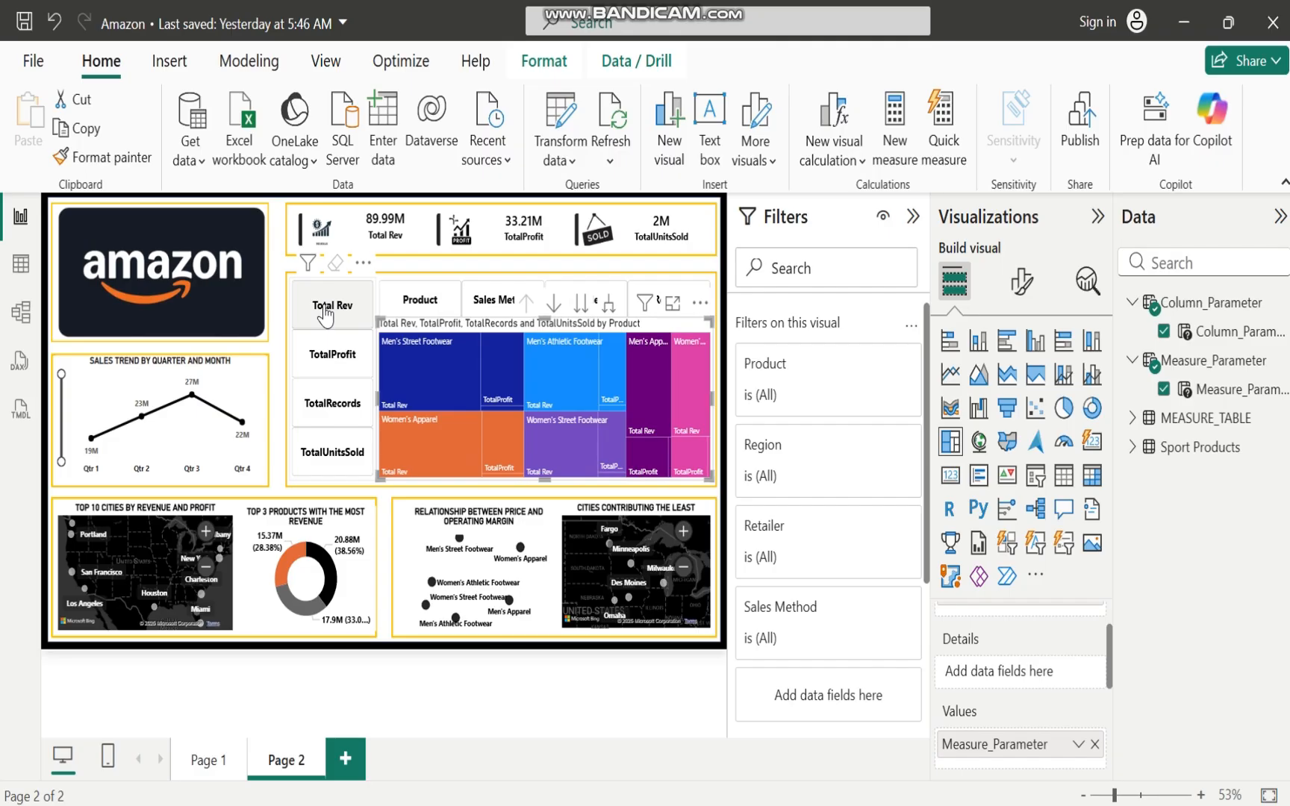
Test the parameter slicers by showing TotalProfit in the treemap by Product, Sales Method and Region in turn
{"action": "left_click", "coordinate": [333, 362]}
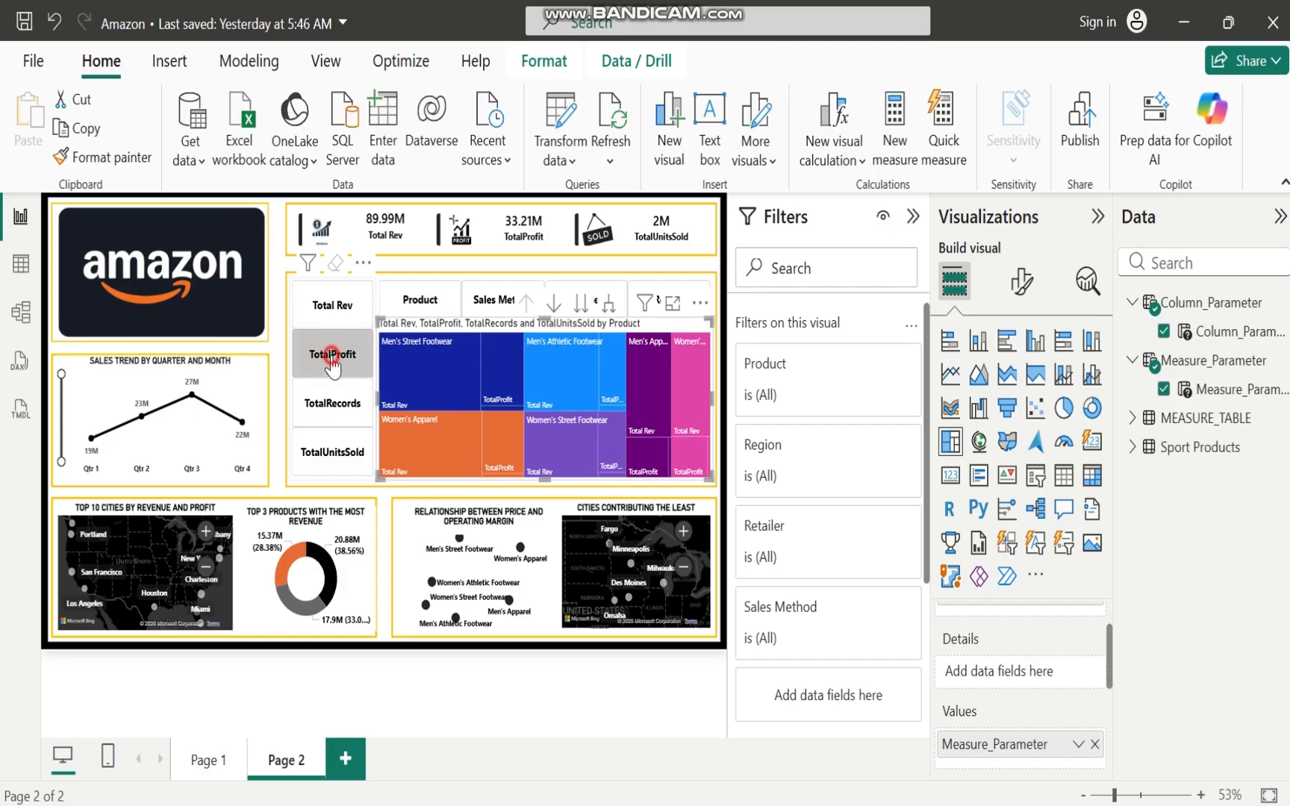
{"action": "left_click", "coordinate": [420, 300]}
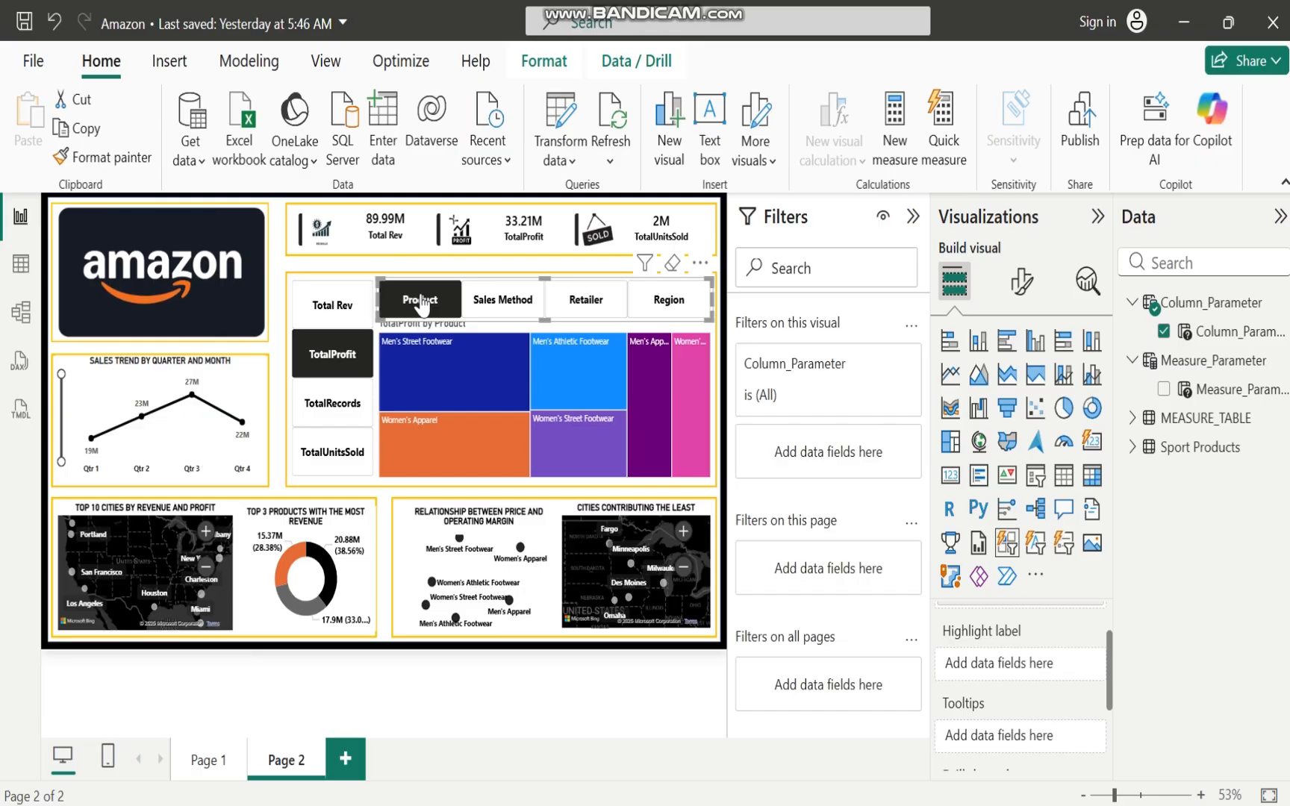
{"action": "left_click", "coordinate": [502, 308]}
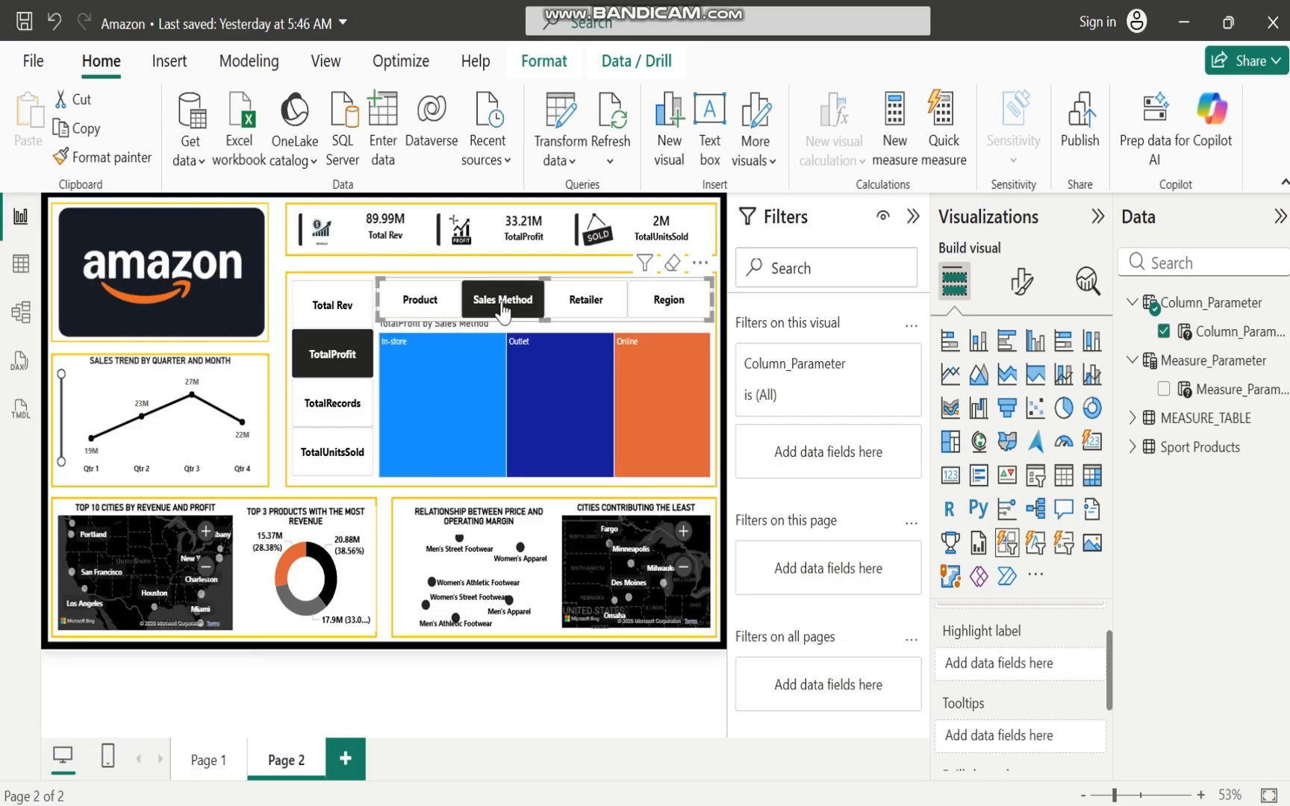
{"action": "mouse_move", "coordinate": [651, 334]}
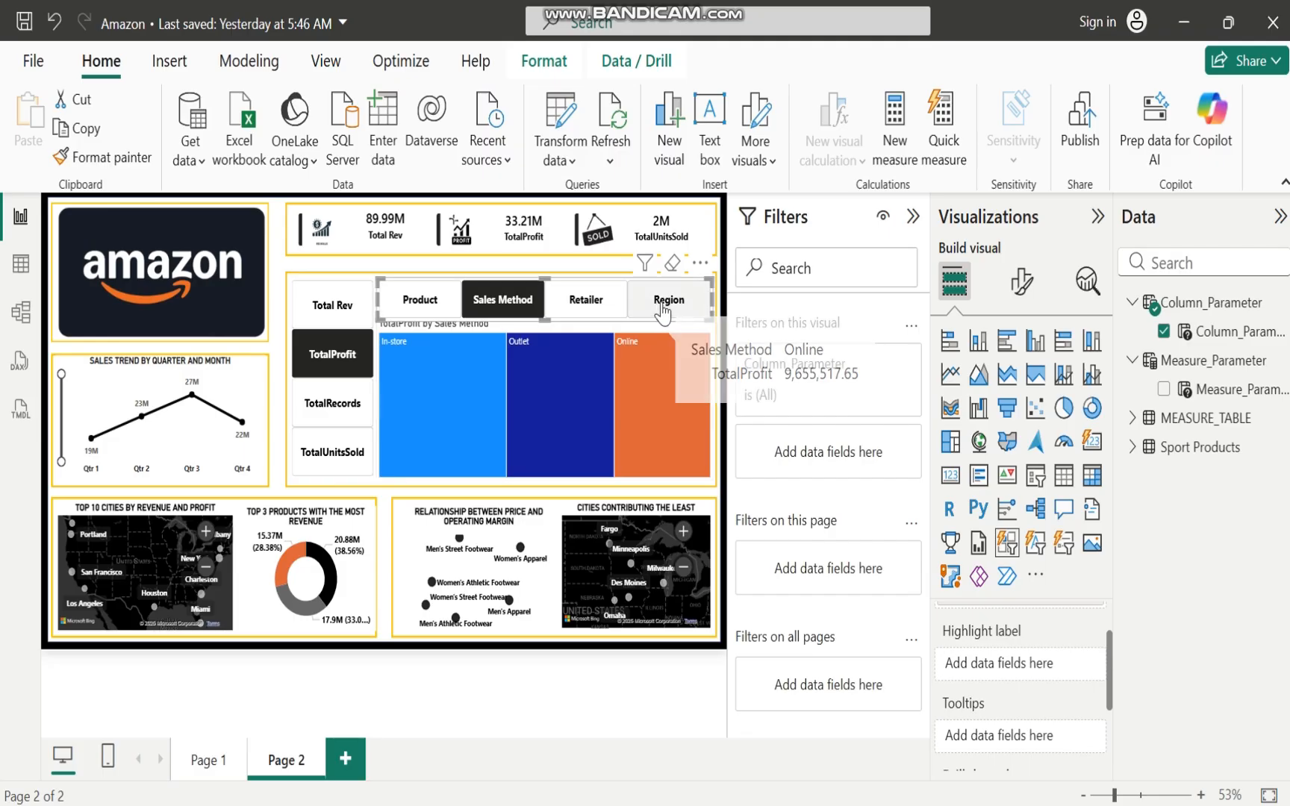
{"action": "left_click", "coordinate": [663, 307]}
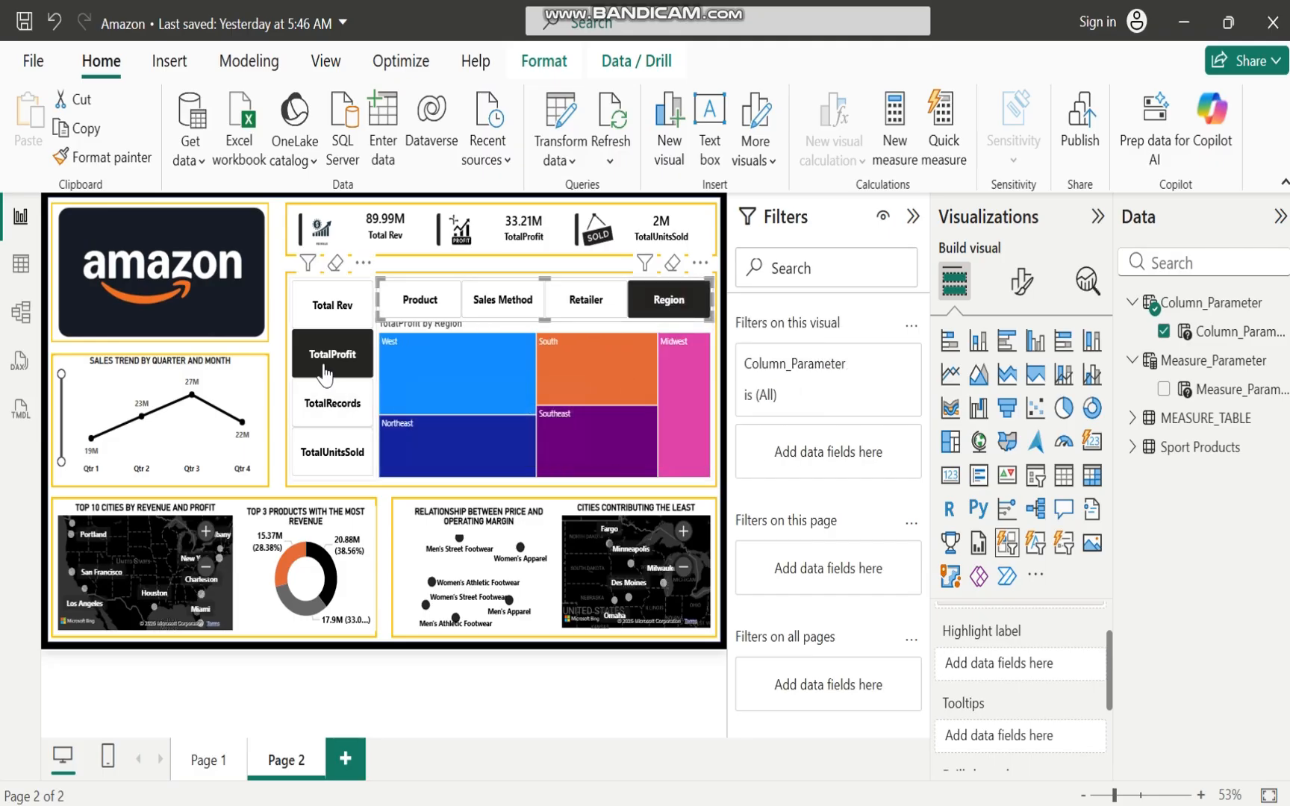
View TotalUnitsSold in the treemap by Region, Retailer and Sales Method, then switch the measure to TotalRecords
{"action": "left_click", "coordinate": [330, 453]}
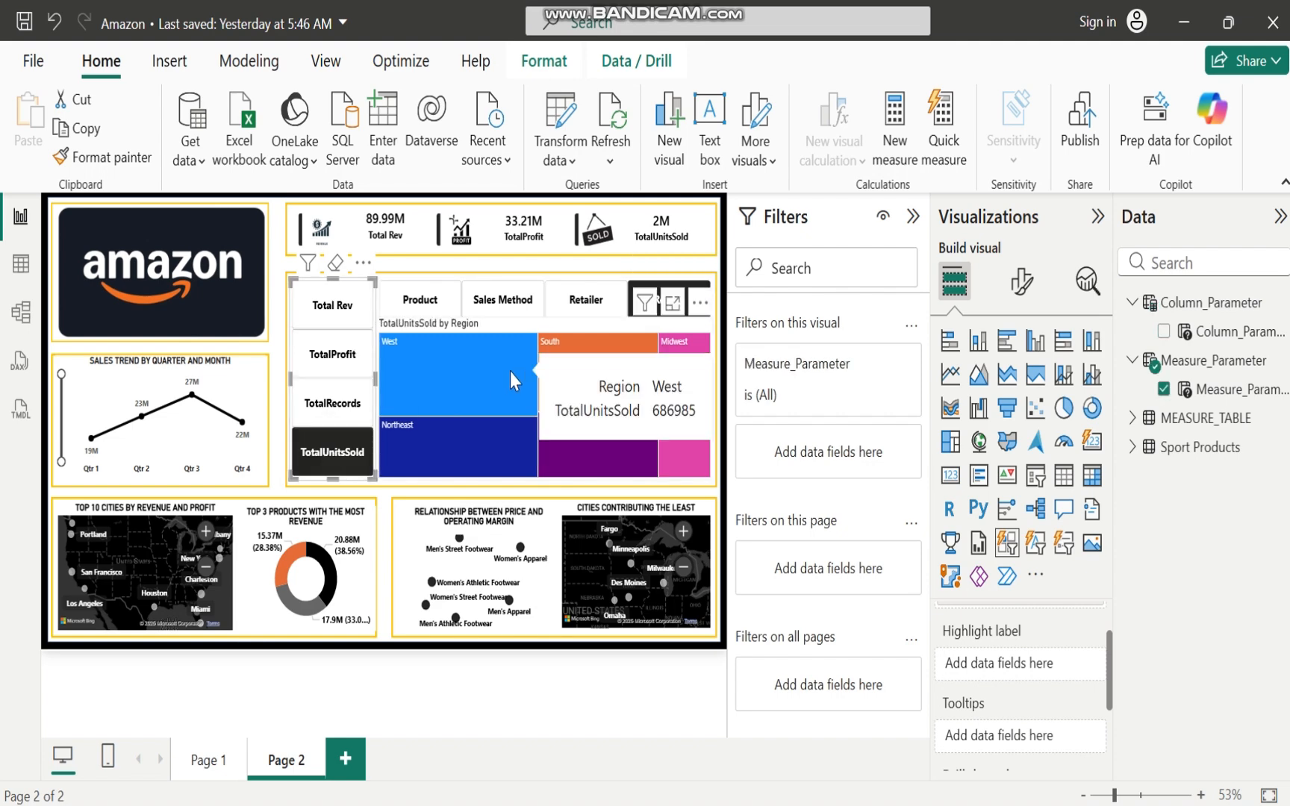
{"action": "left_click", "coordinate": [588, 301]}
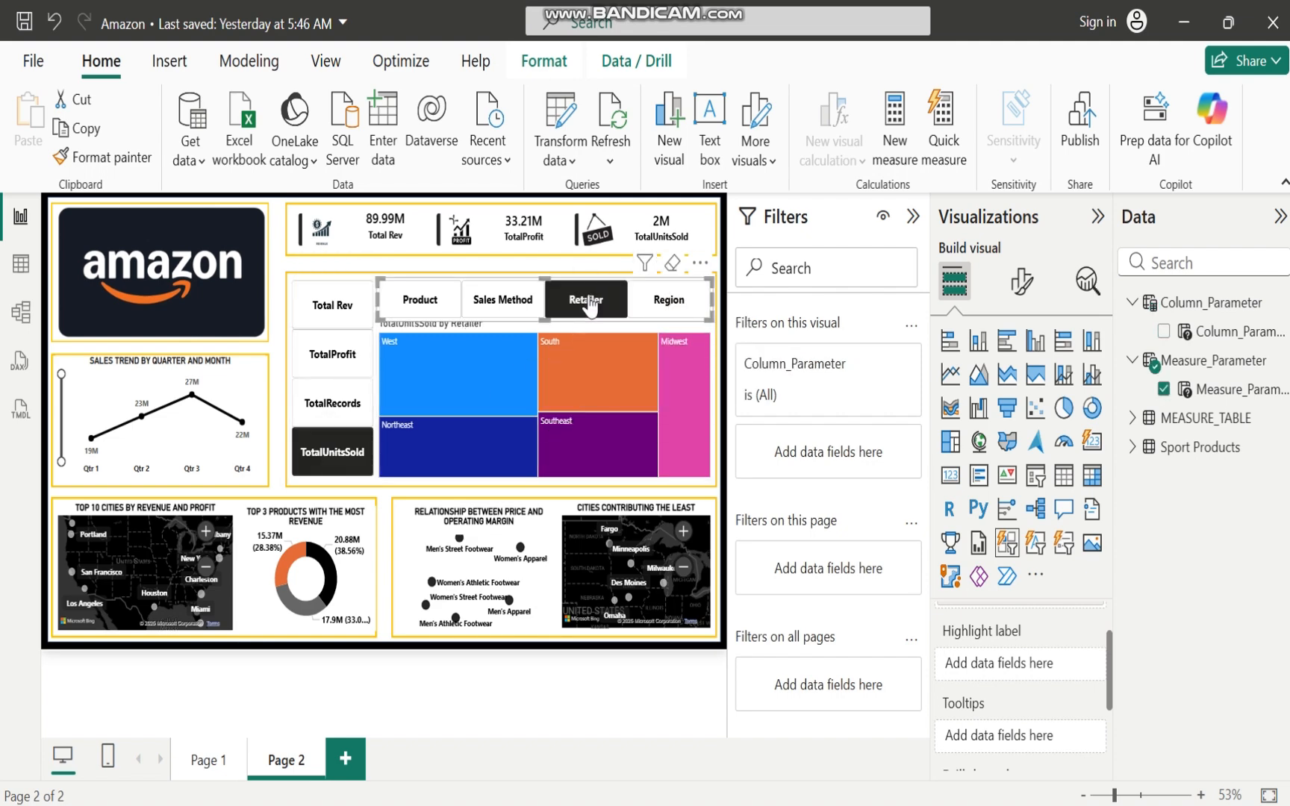
{"action": "left_click", "coordinate": [512, 307]}
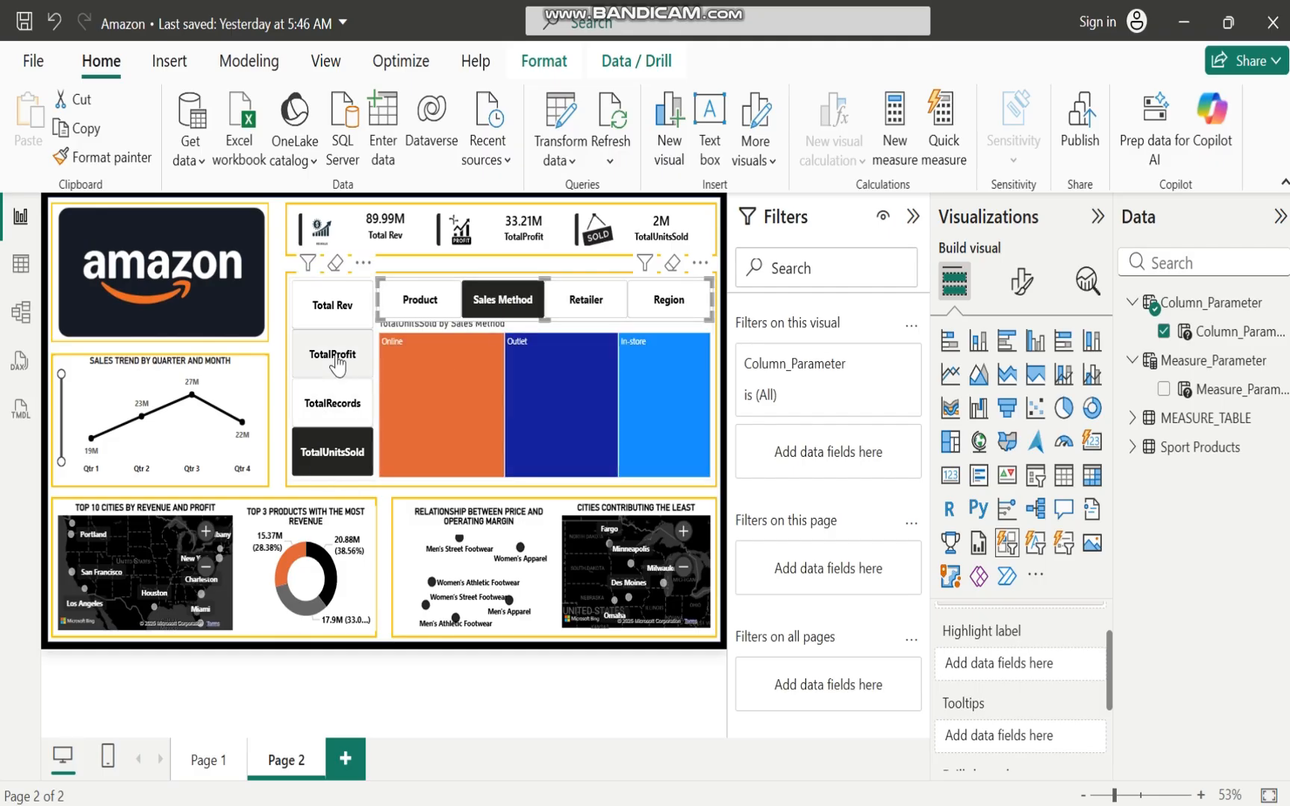
{"action": "left_click", "coordinate": [332, 407]}
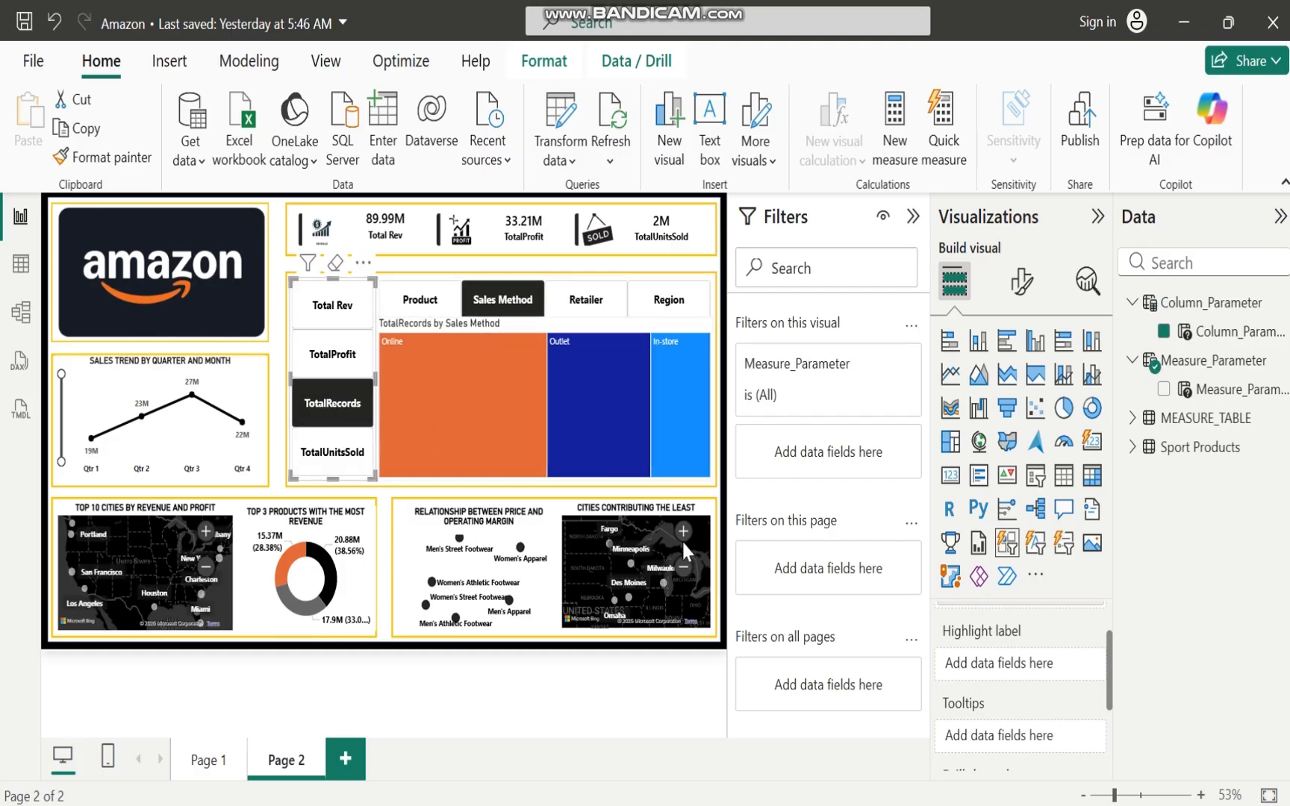
Read the business questions in the AMAZON SALES ANALYSIS presentation, then return to Power BI and examine TotalRecords for each sales method
{"action": "mouse_move", "coordinate": [892, 758]}
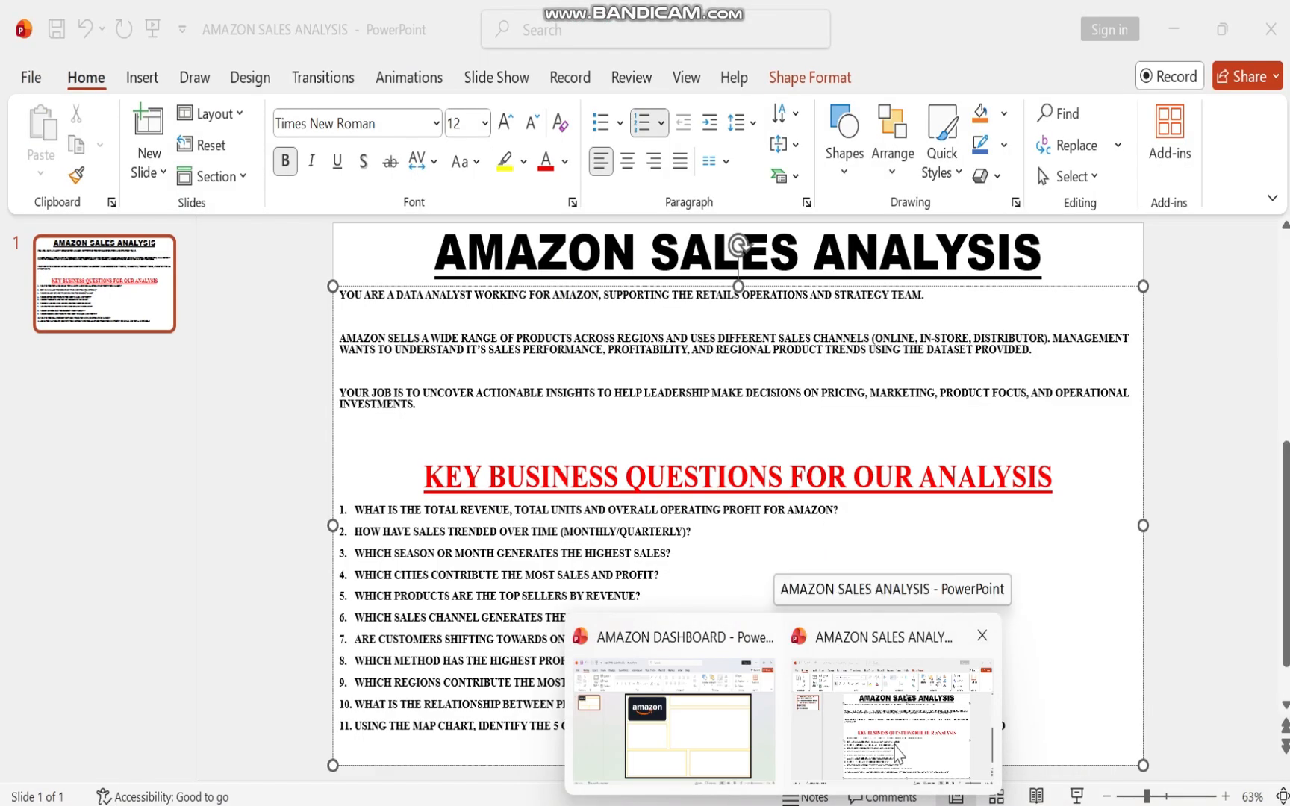
{"action": "left_click", "coordinate": [896, 754]}
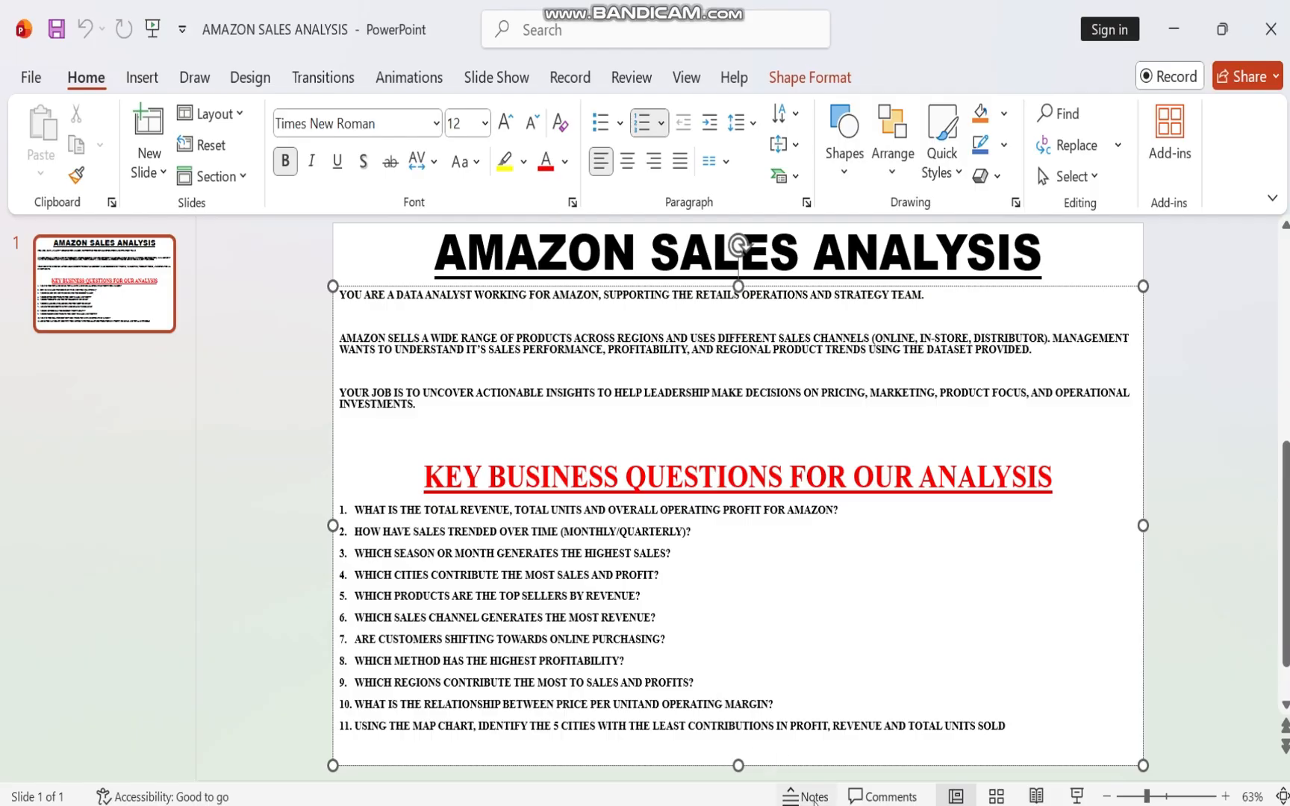
{"action": "mouse_move", "coordinate": [814, 803]}
{"action": "left_click", "coordinate": [829, 713]}
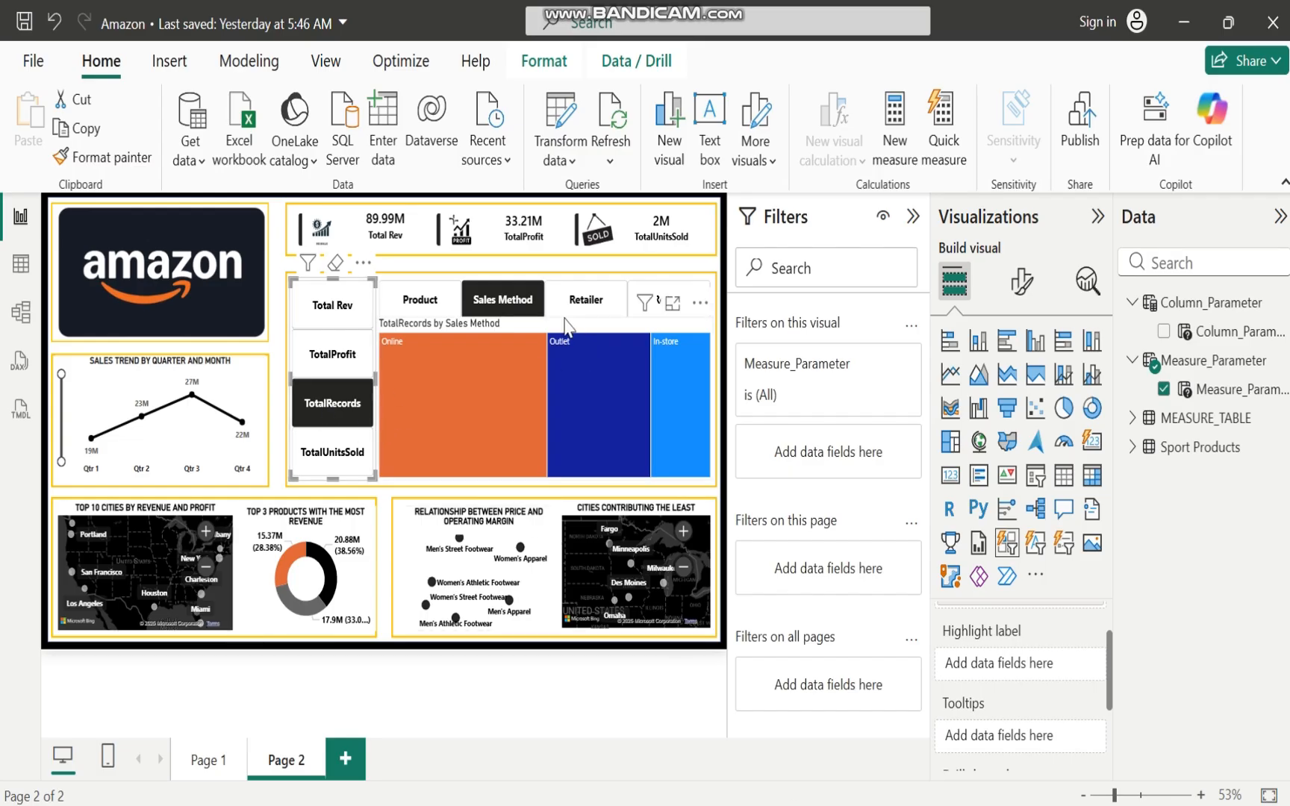
{"action": "mouse_move", "coordinate": [477, 400]}
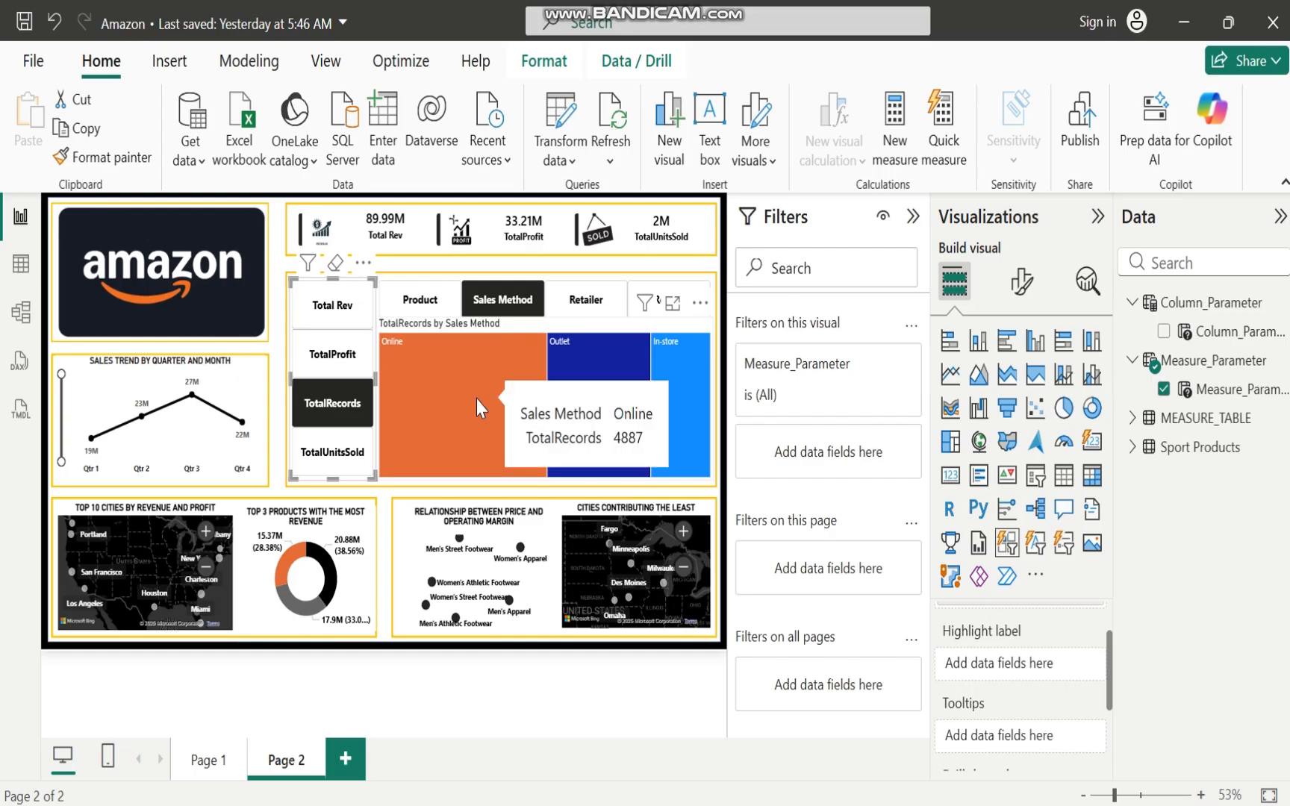
{"action": "mouse_move", "coordinate": [686, 363]}
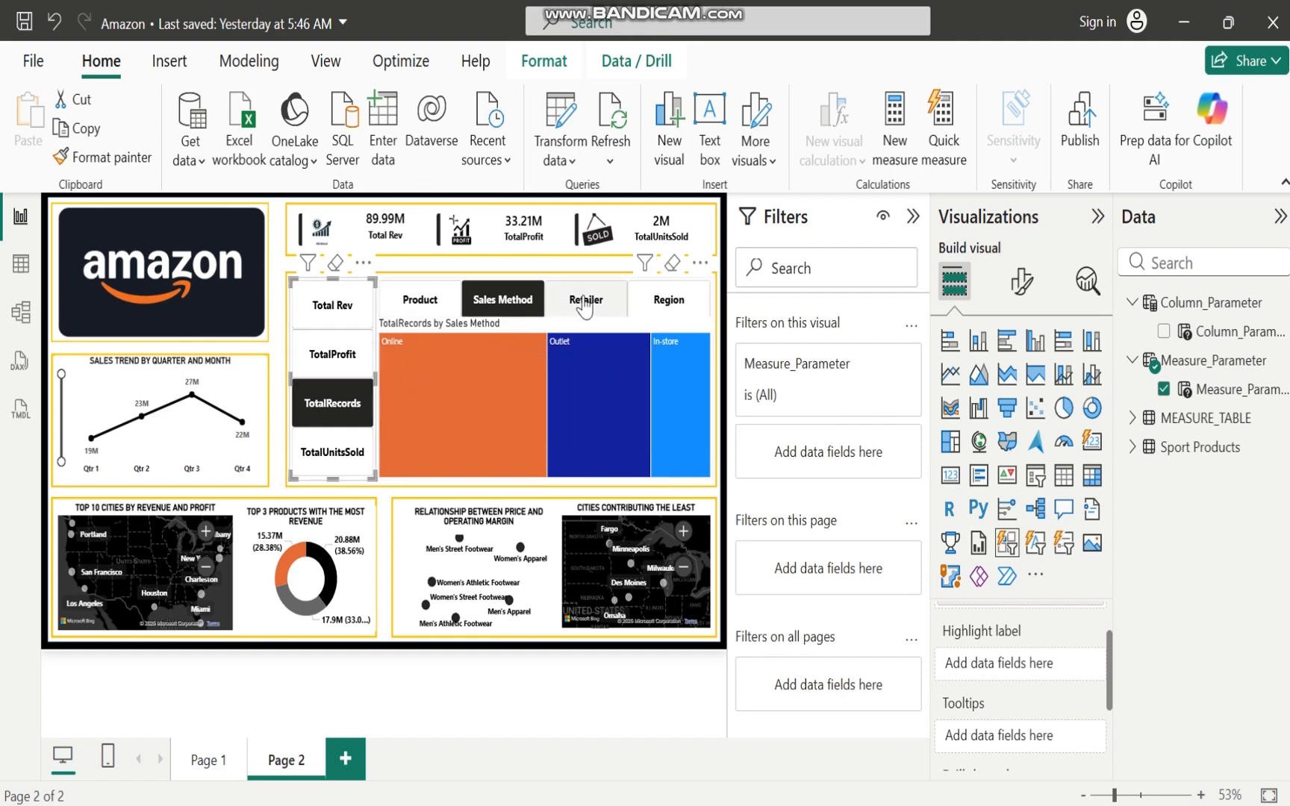
{"action": "mouse_move", "coordinate": [583, 391]}
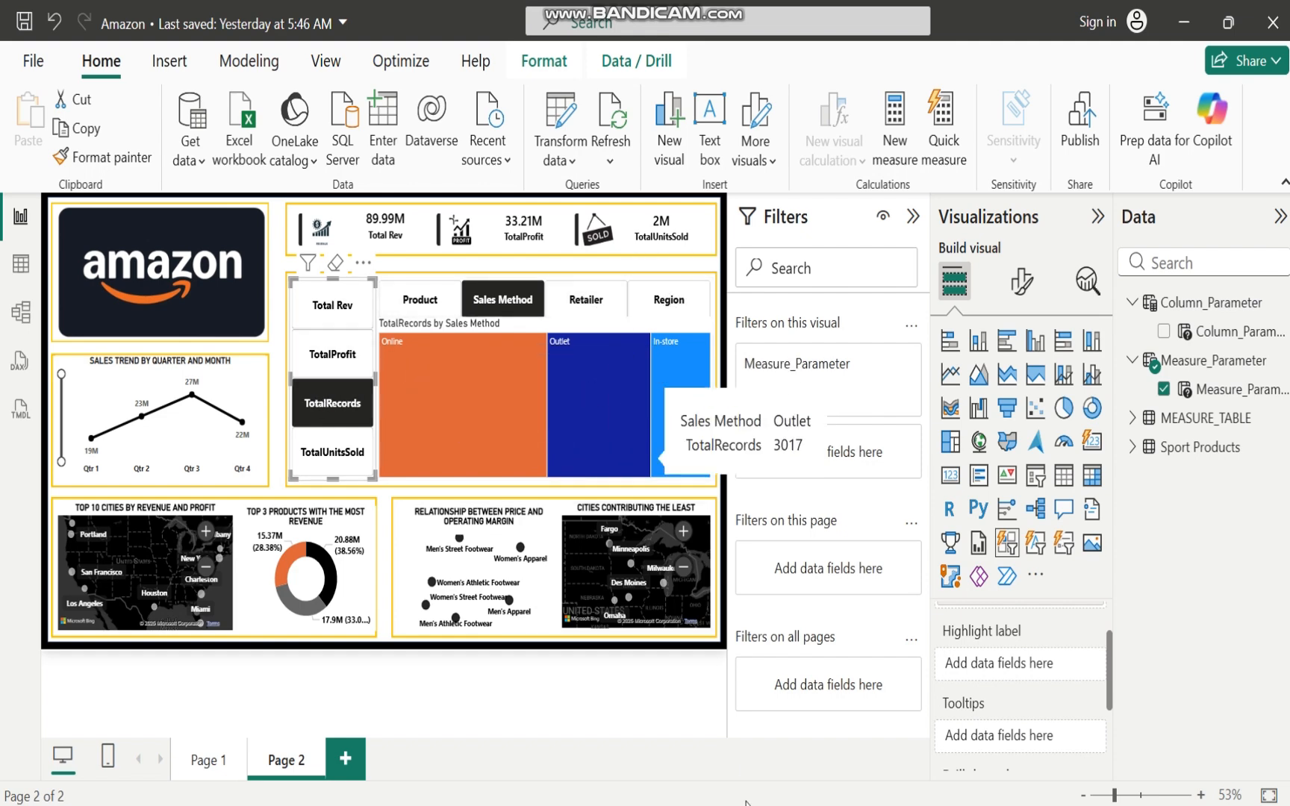
Check the questions in the PowerPoint presentation again, then return to Power BI and examine Total Rev by Sales Method in the treemap
{"action": "mouse_move", "coordinate": [784, 804]}
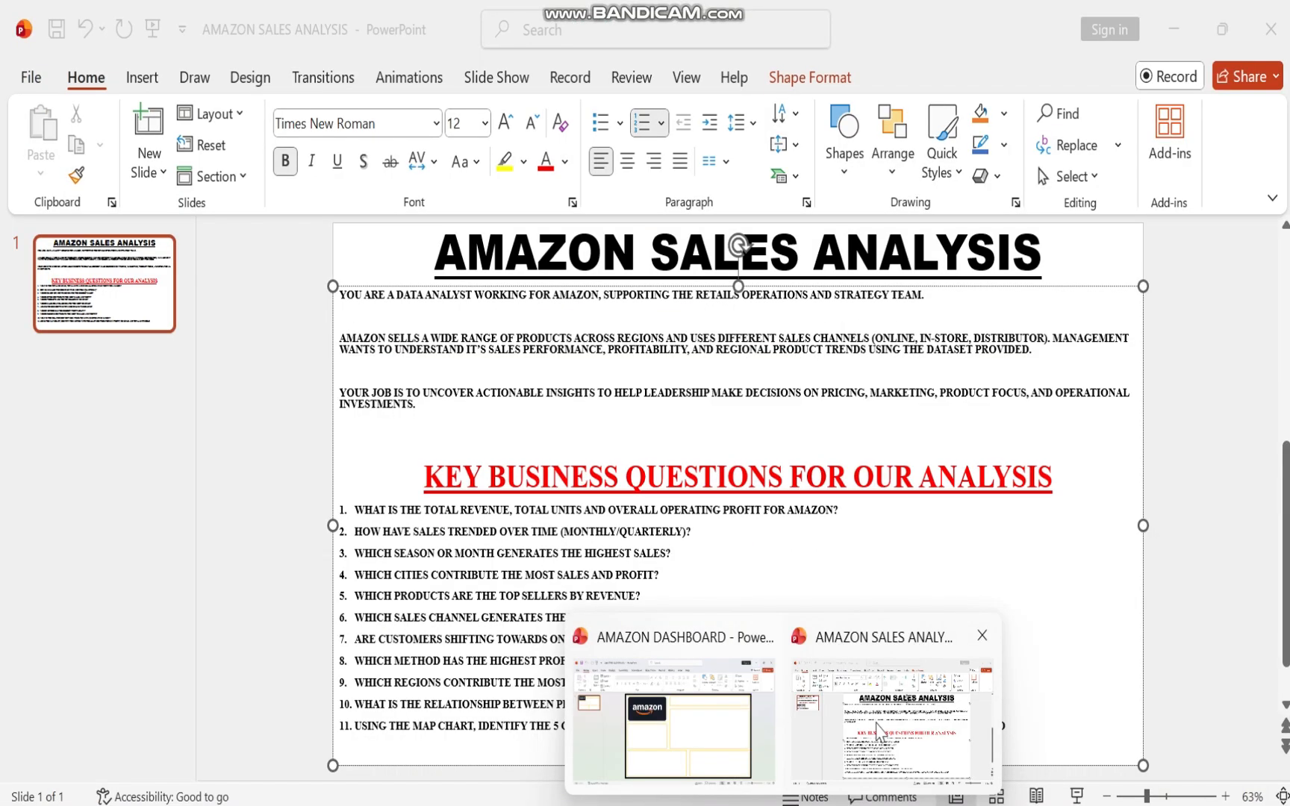
{"action": "left_click", "coordinate": [879, 728]}
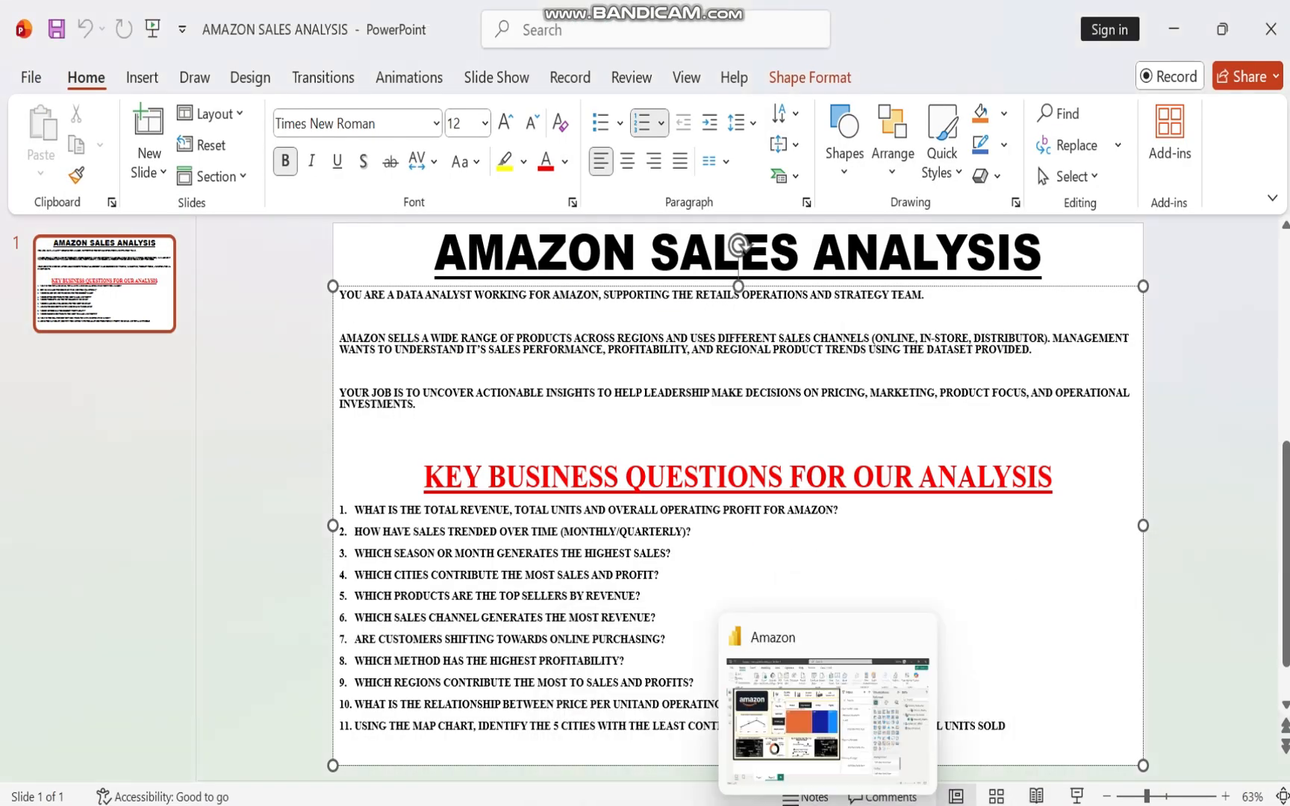
{"action": "left_click", "coordinate": [829, 805]}
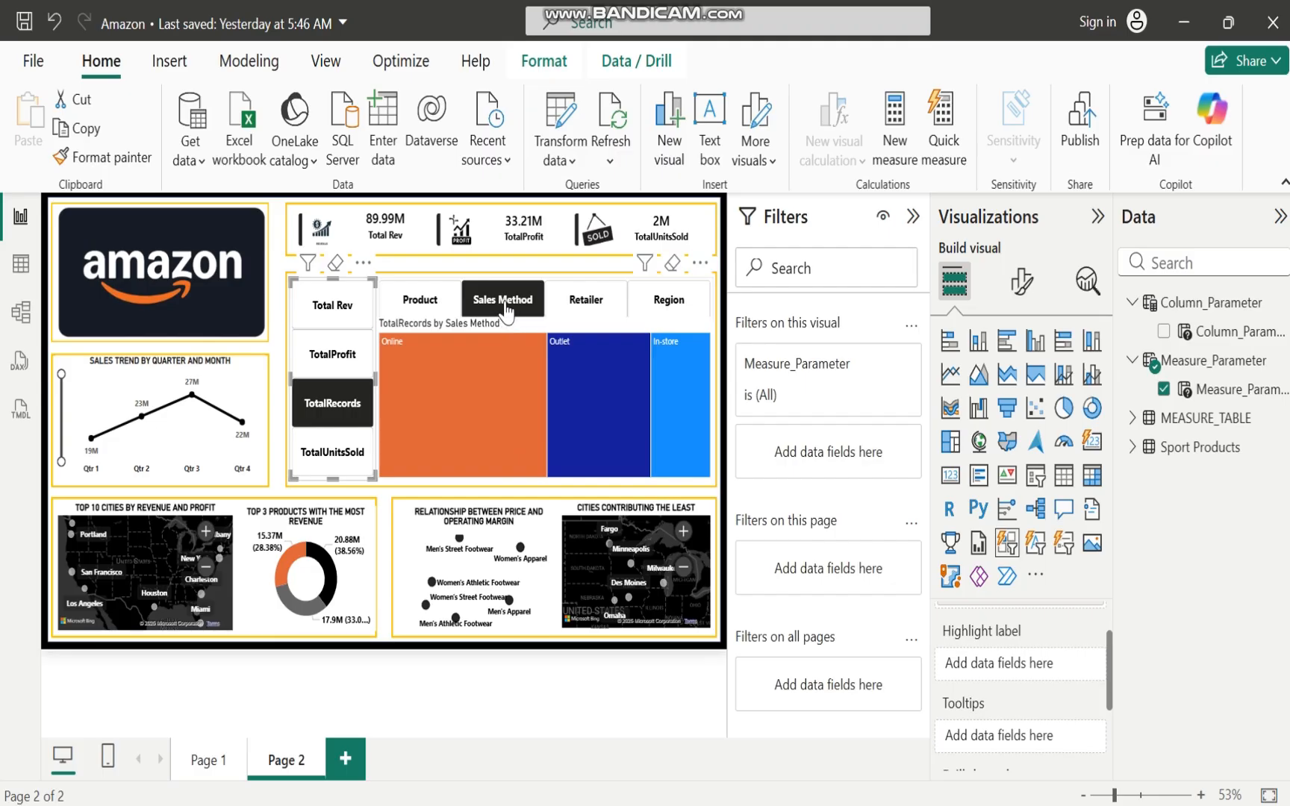
{"action": "left_click", "coordinate": [332, 306]}
{"action": "mouse_move", "coordinate": [443, 404]}
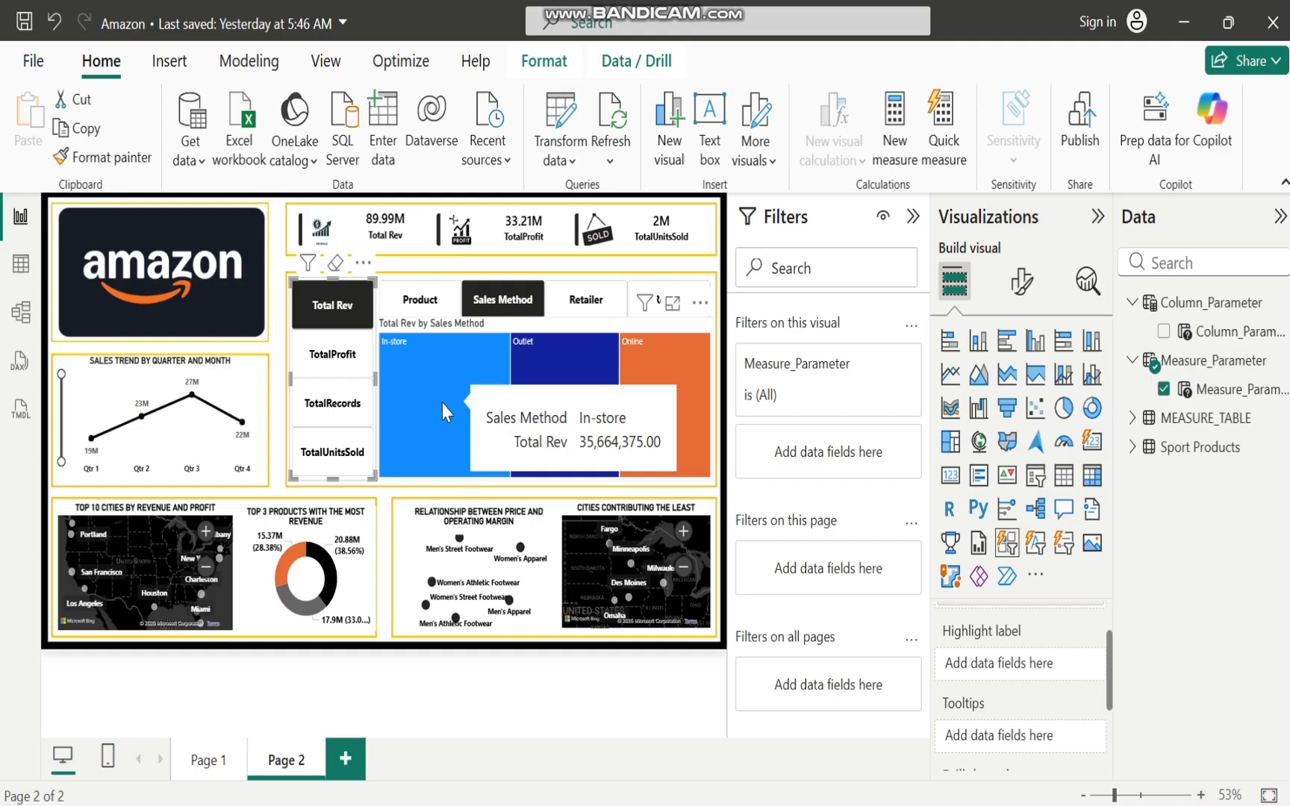
{"action": "mouse_move", "coordinate": [571, 396]}
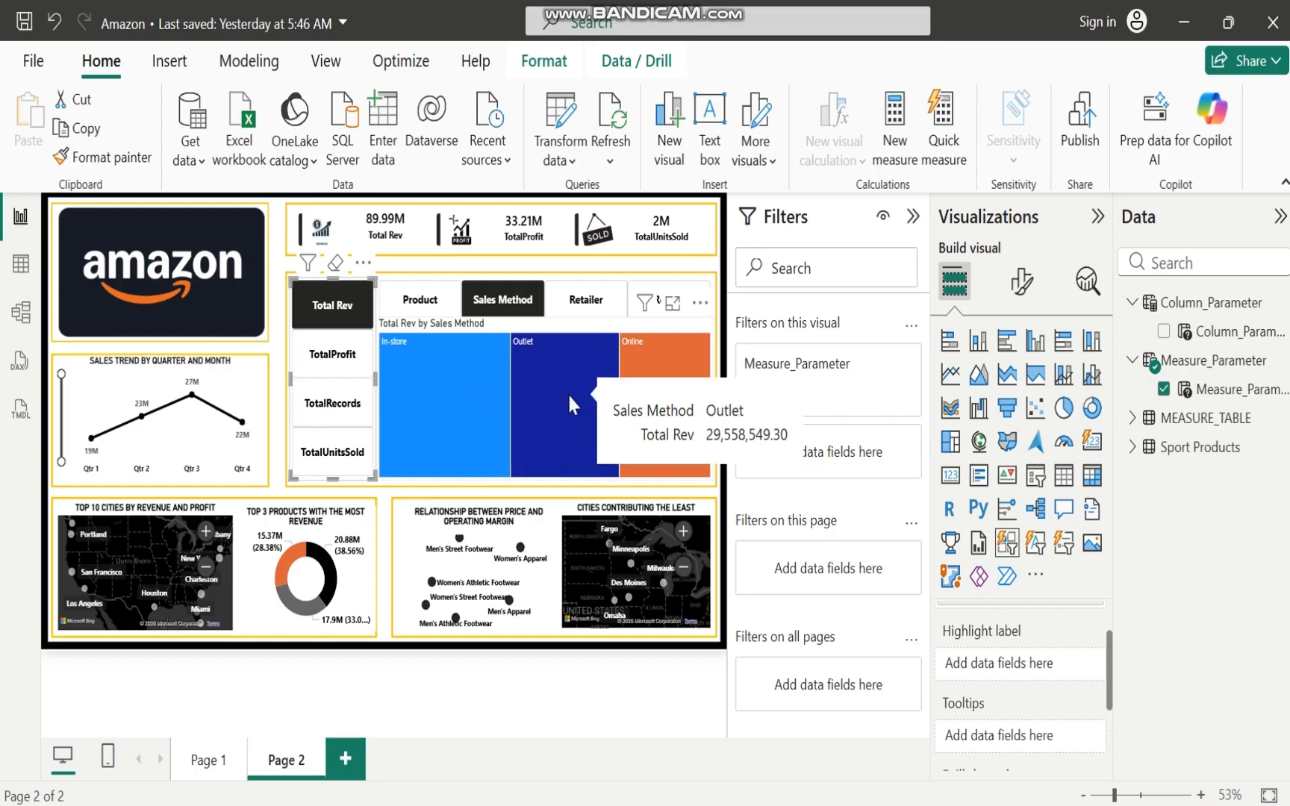
Read the sales method profitability question in the PowerPoint presentation, then return to Power BI and view TotalProfit by Sales Method
{"action": "mouse_move", "coordinate": [793, 802]}
{"action": "mouse_move", "coordinate": [907, 754]}
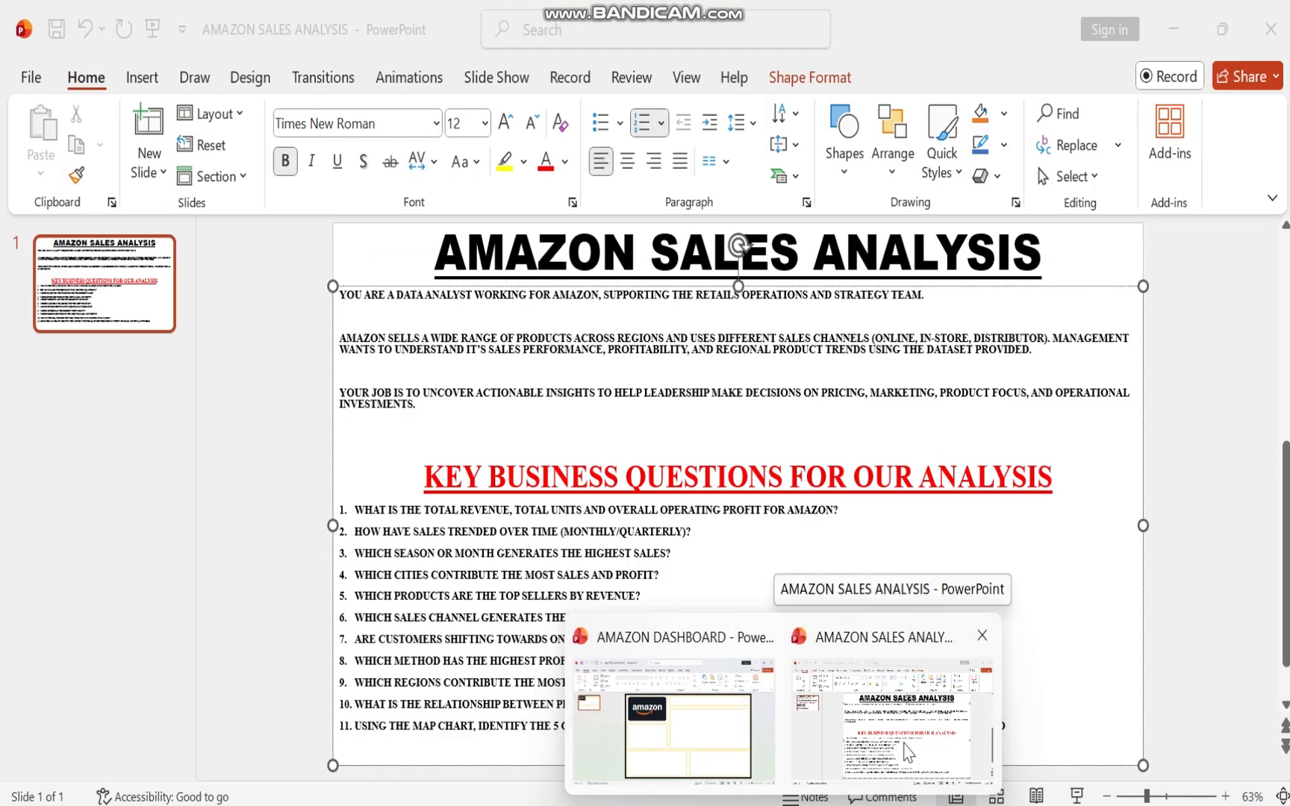
{"action": "left_click", "coordinate": [907, 753]}
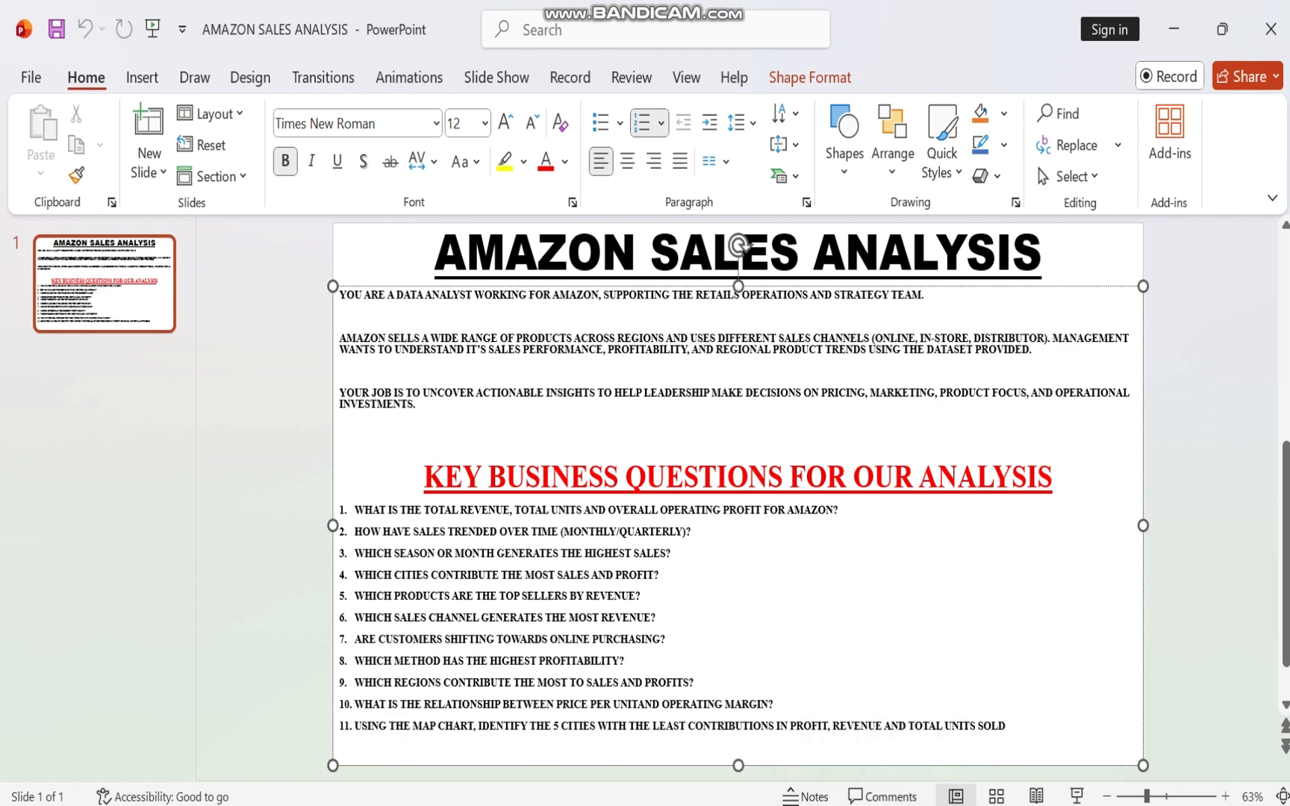
{"action": "left_click", "coordinate": [829, 717]}
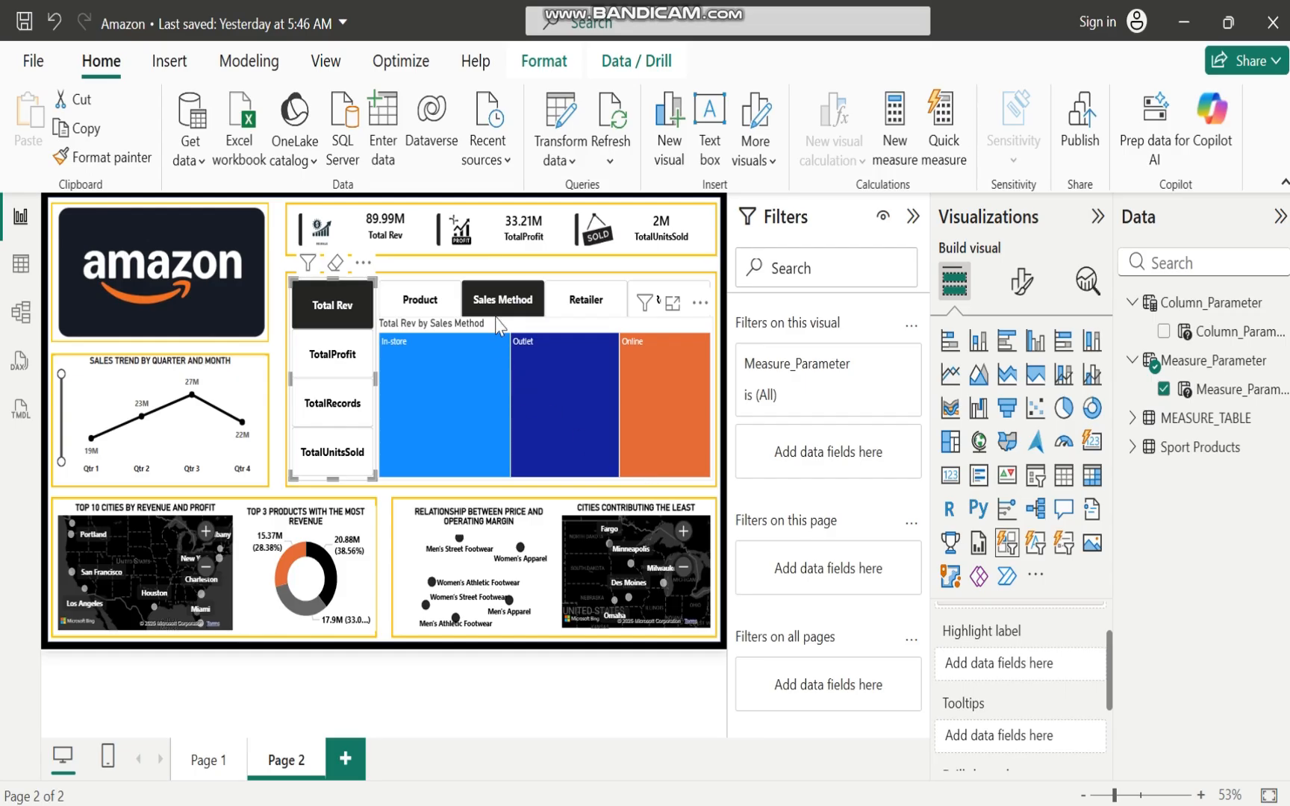
{"action": "left_click", "coordinate": [334, 367]}
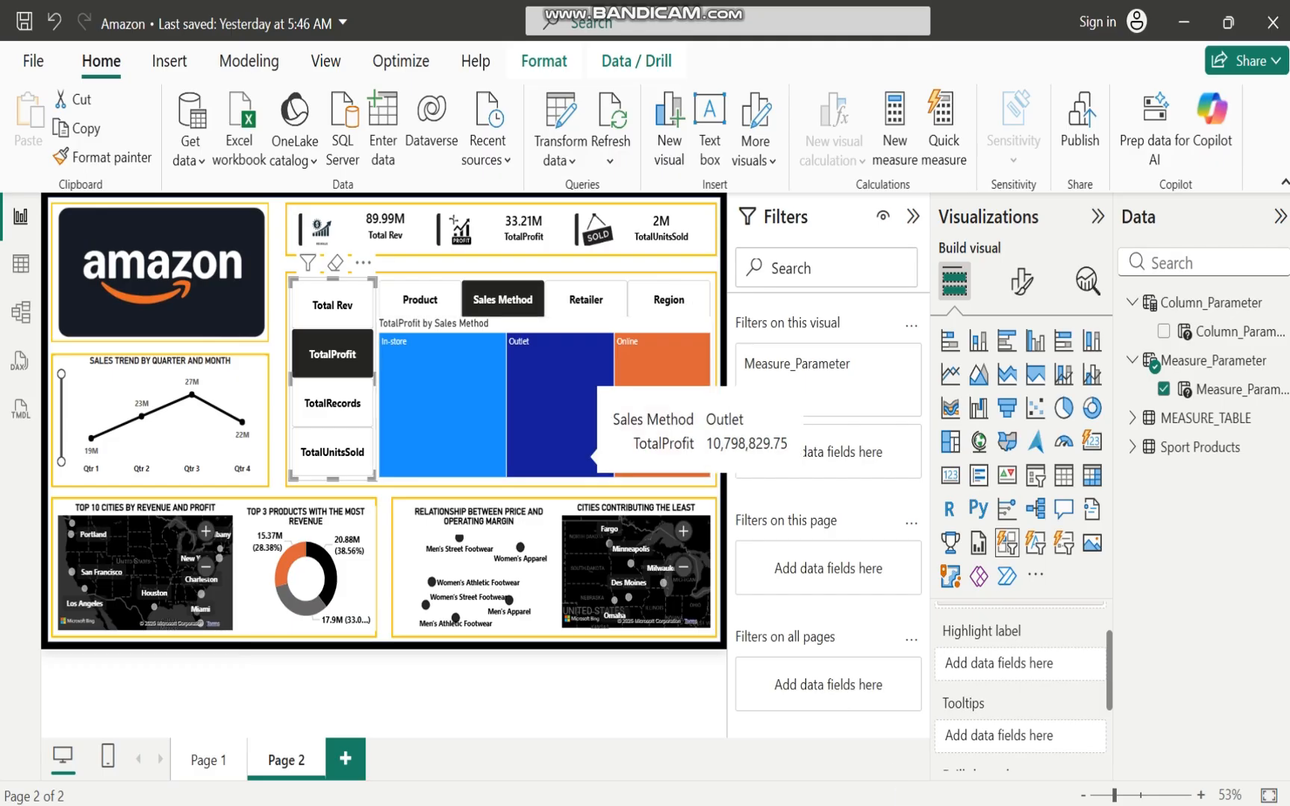
Read the region question in the PowerPoint presentation, then return to Power BI and examine Total Rev and TotalProfit by Region
{"action": "mouse_move", "coordinate": [784, 803]}
{"action": "left_click", "coordinate": [858, 744]}
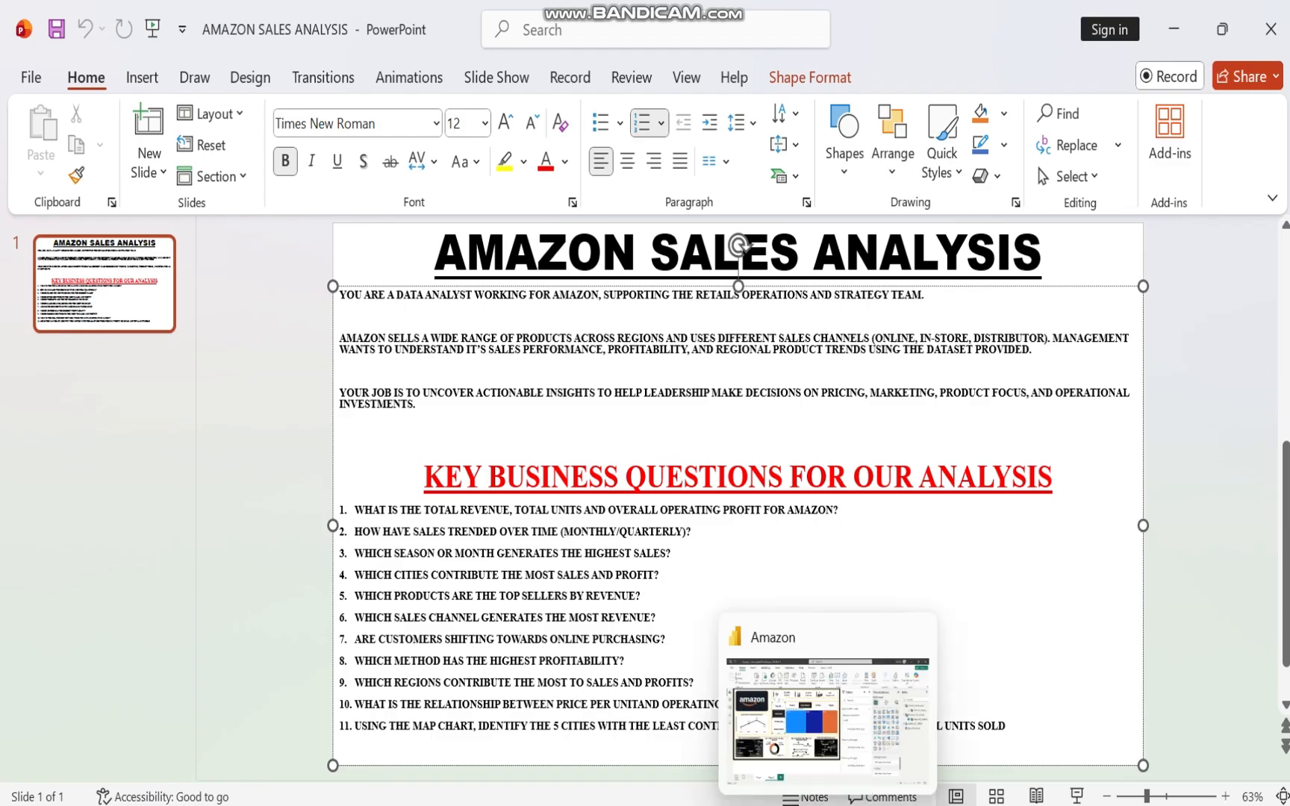
{"action": "left_click", "coordinate": [827, 804]}
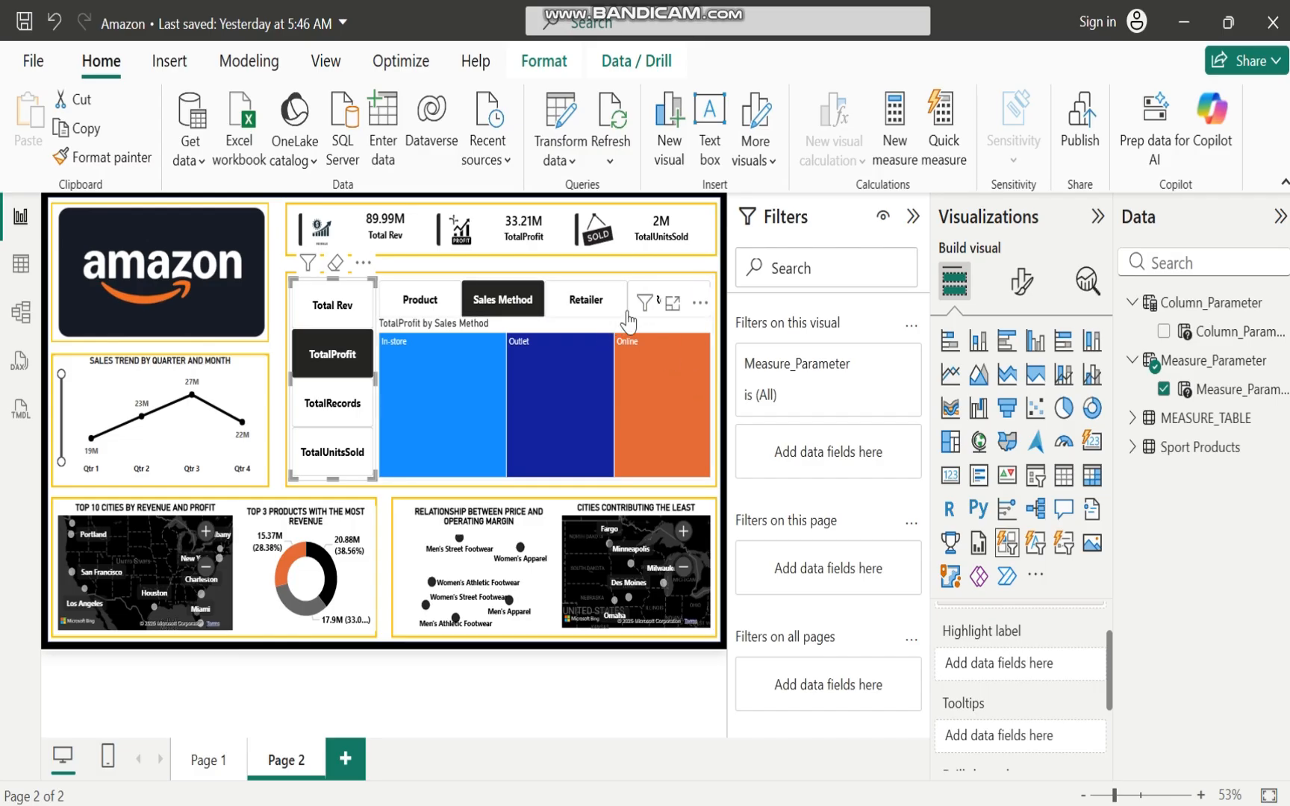
{"action": "left_click", "coordinate": [645, 302]}
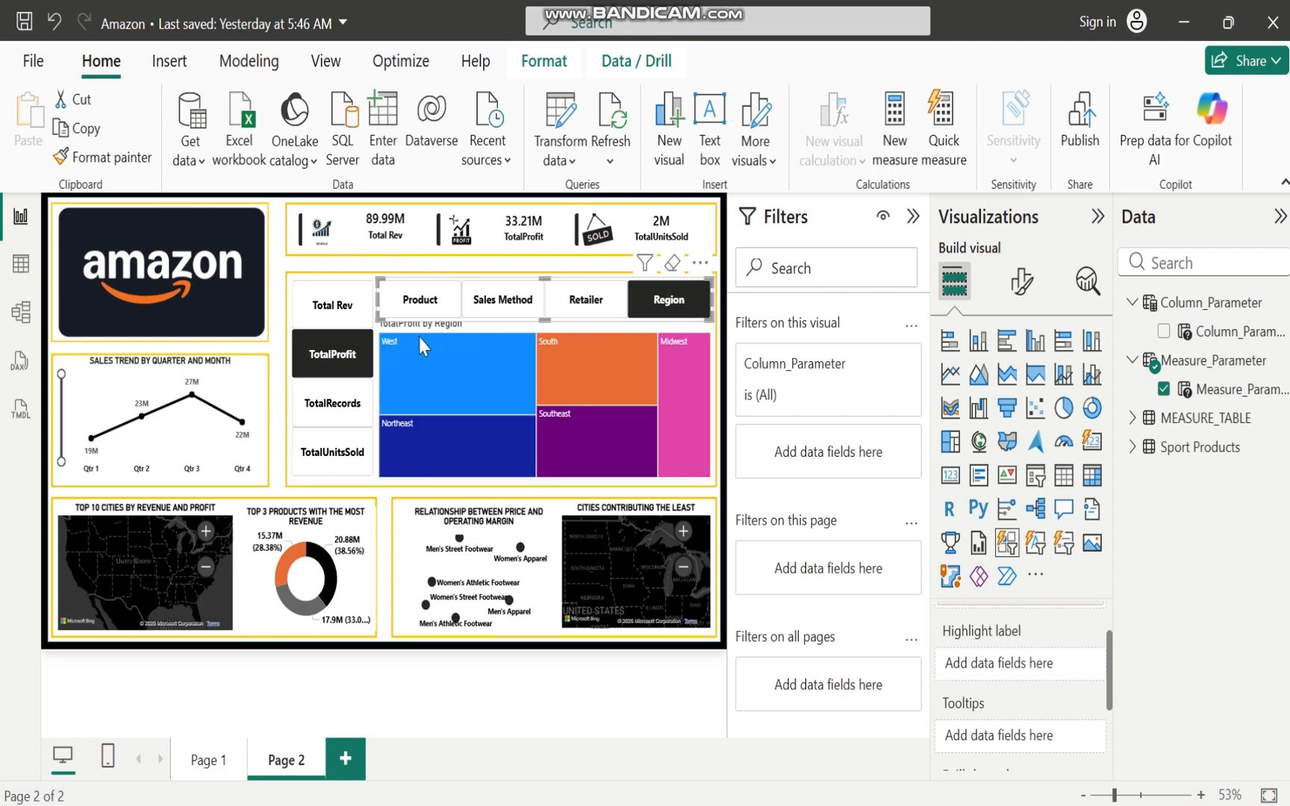
{"action": "left_click", "coordinate": [329, 317]}
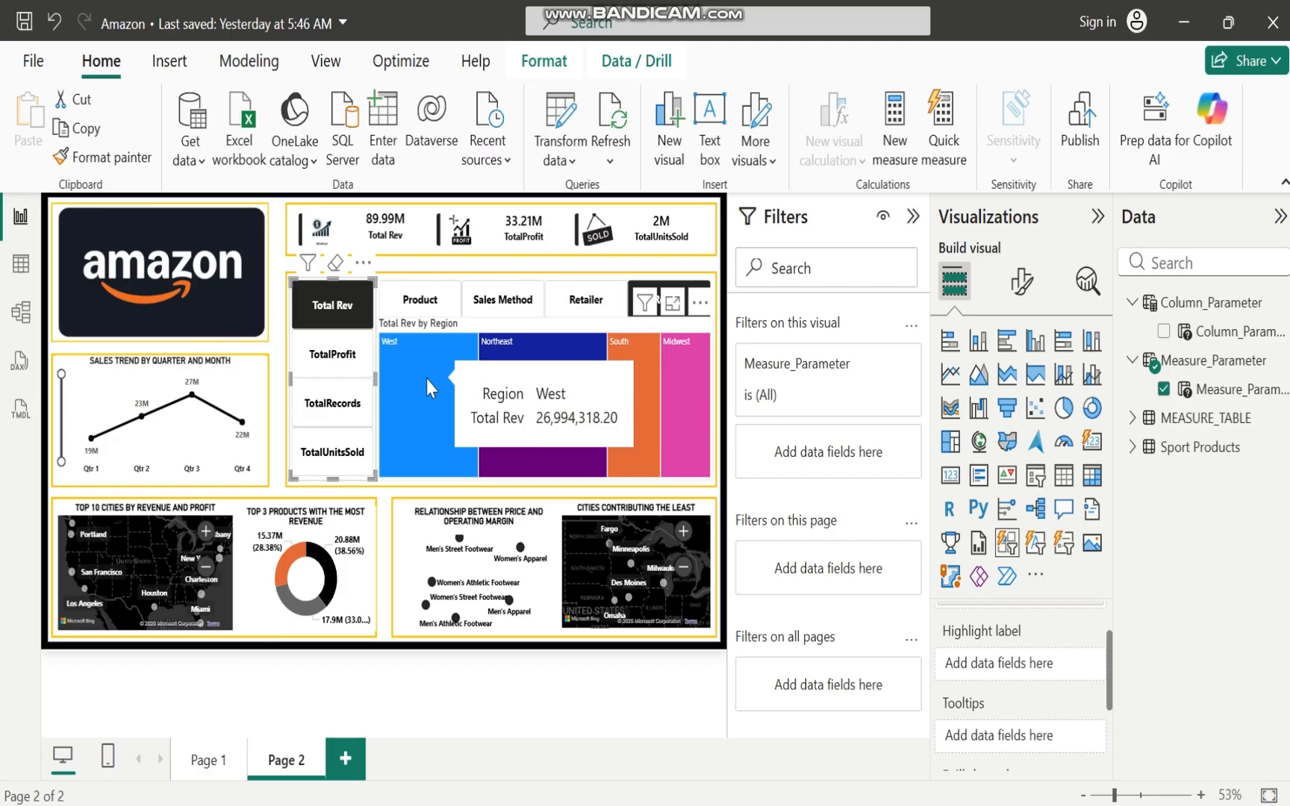
{"action": "mouse_move", "coordinate": [519, 353]}
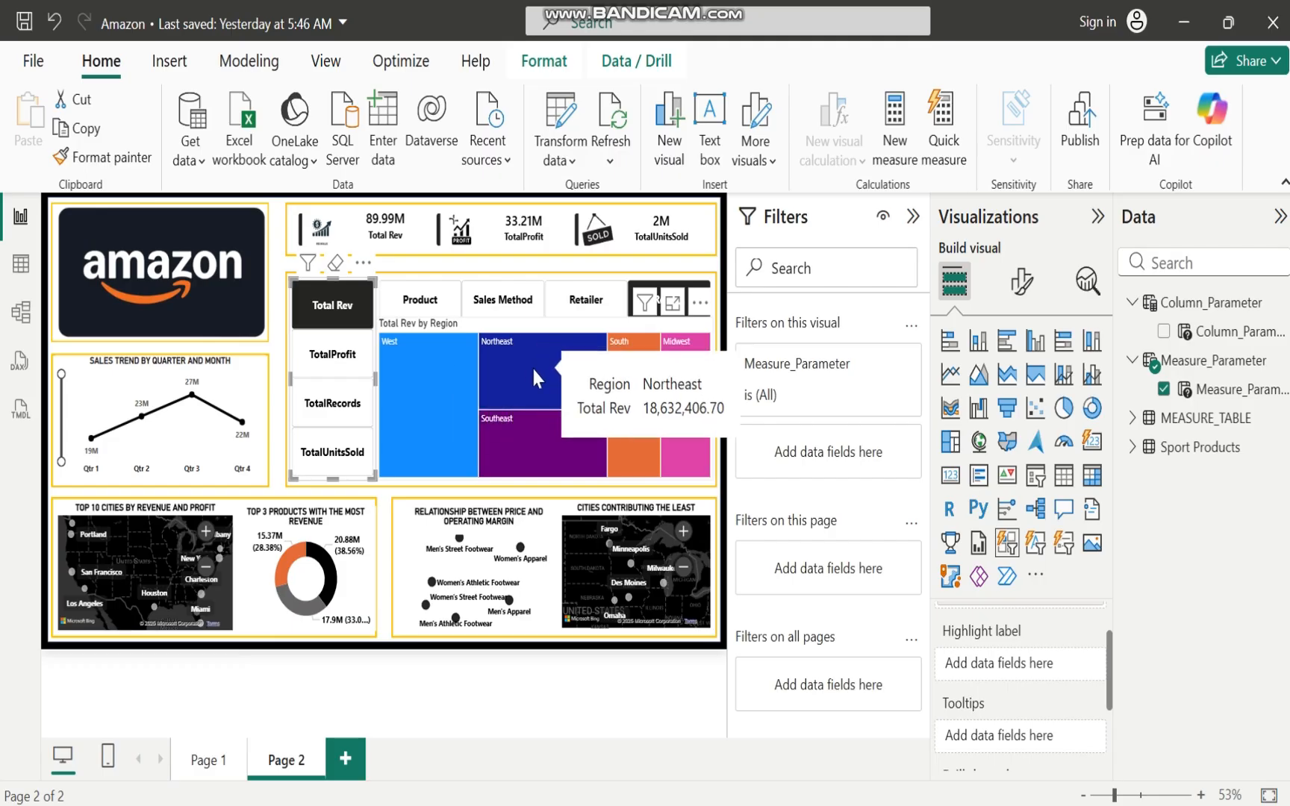
{"action": "mouse_move", "coordinate": [626, 382]}
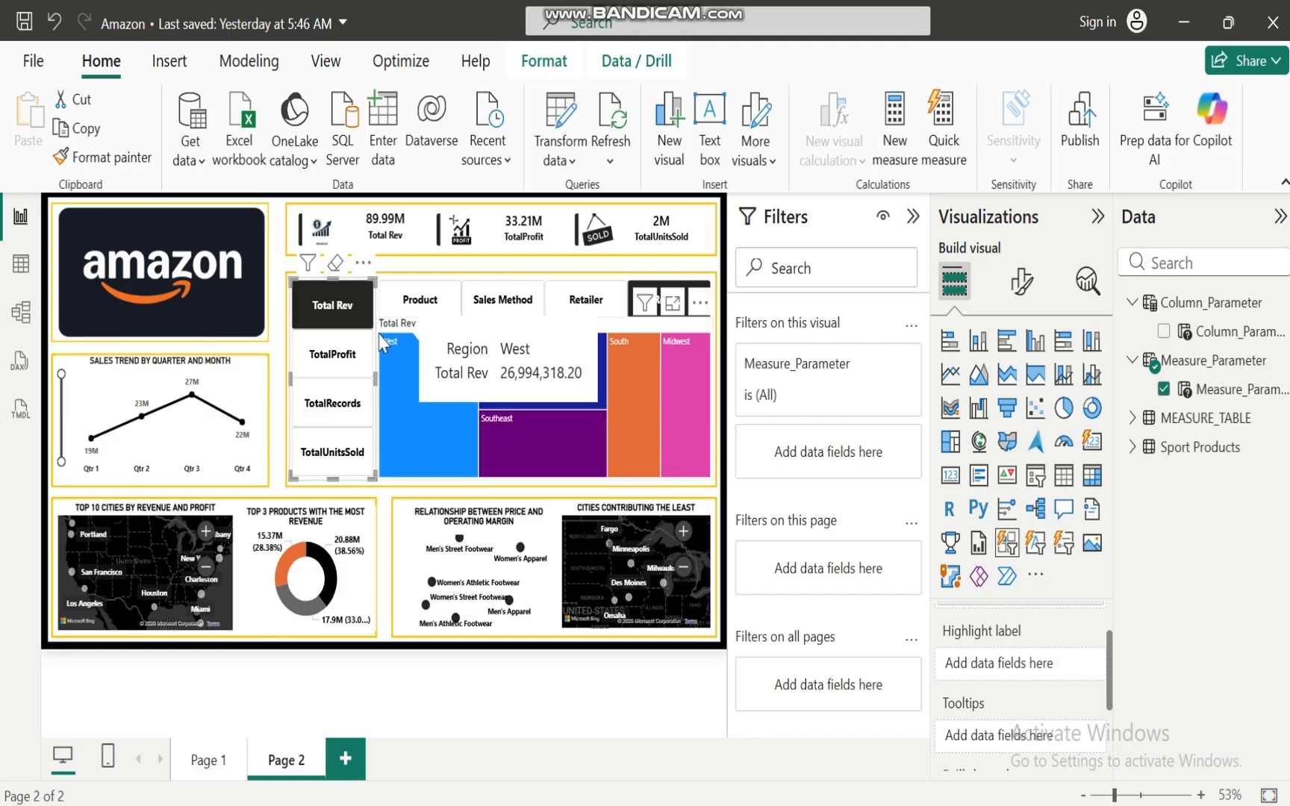
{"action": "left_click", "coordinate": [329, 352]}
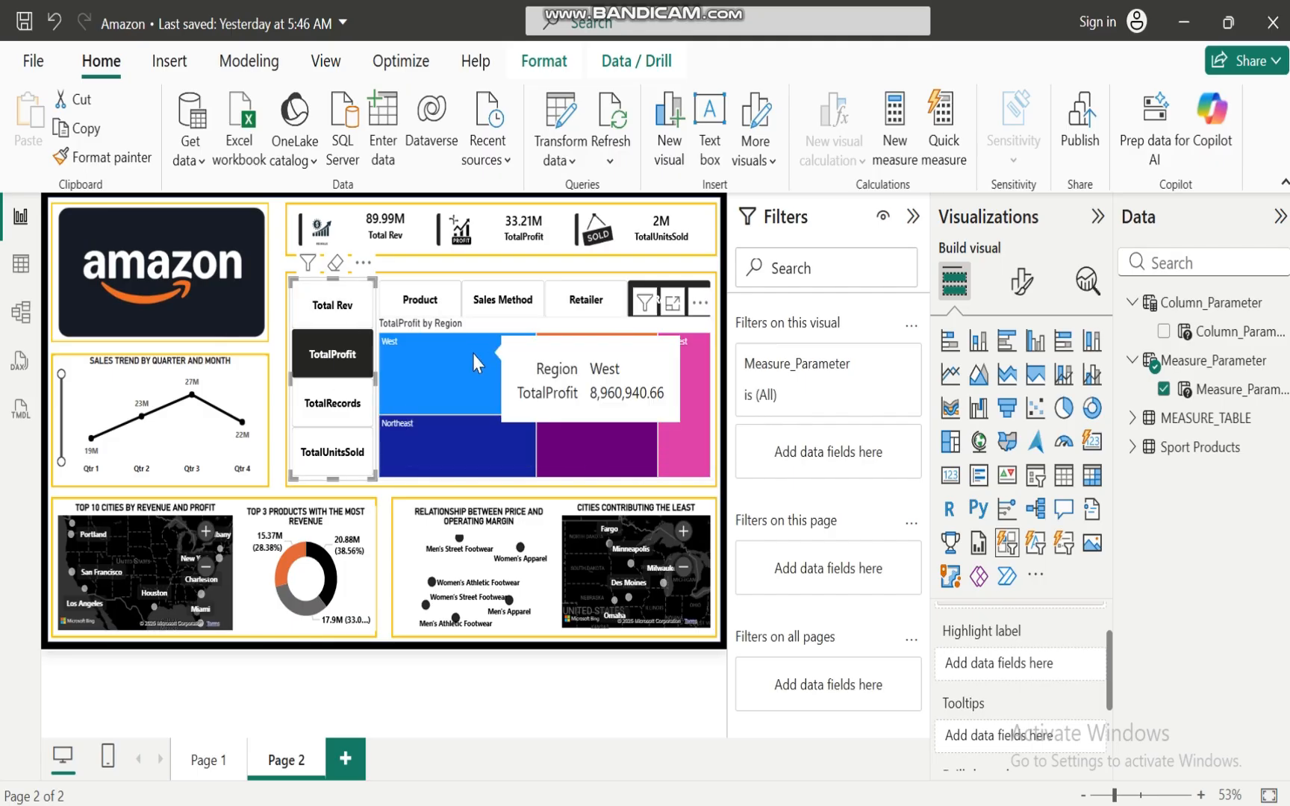
Clear the TotalProfit selection in the measure slicer and the Region selection in the column slicer
{"action": "left_click", "coordinate": [338, 360]}
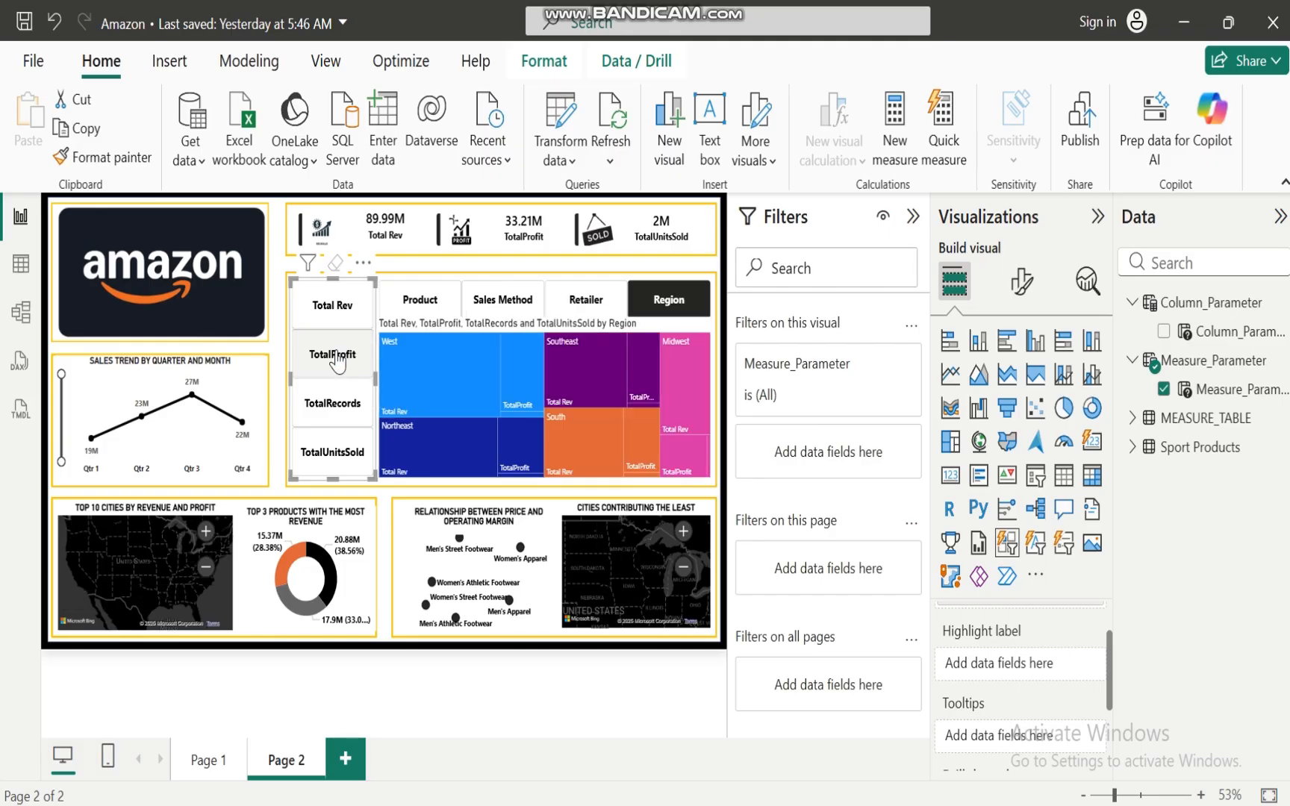
{"action": "left_click", "coordinate": [670, 299]}
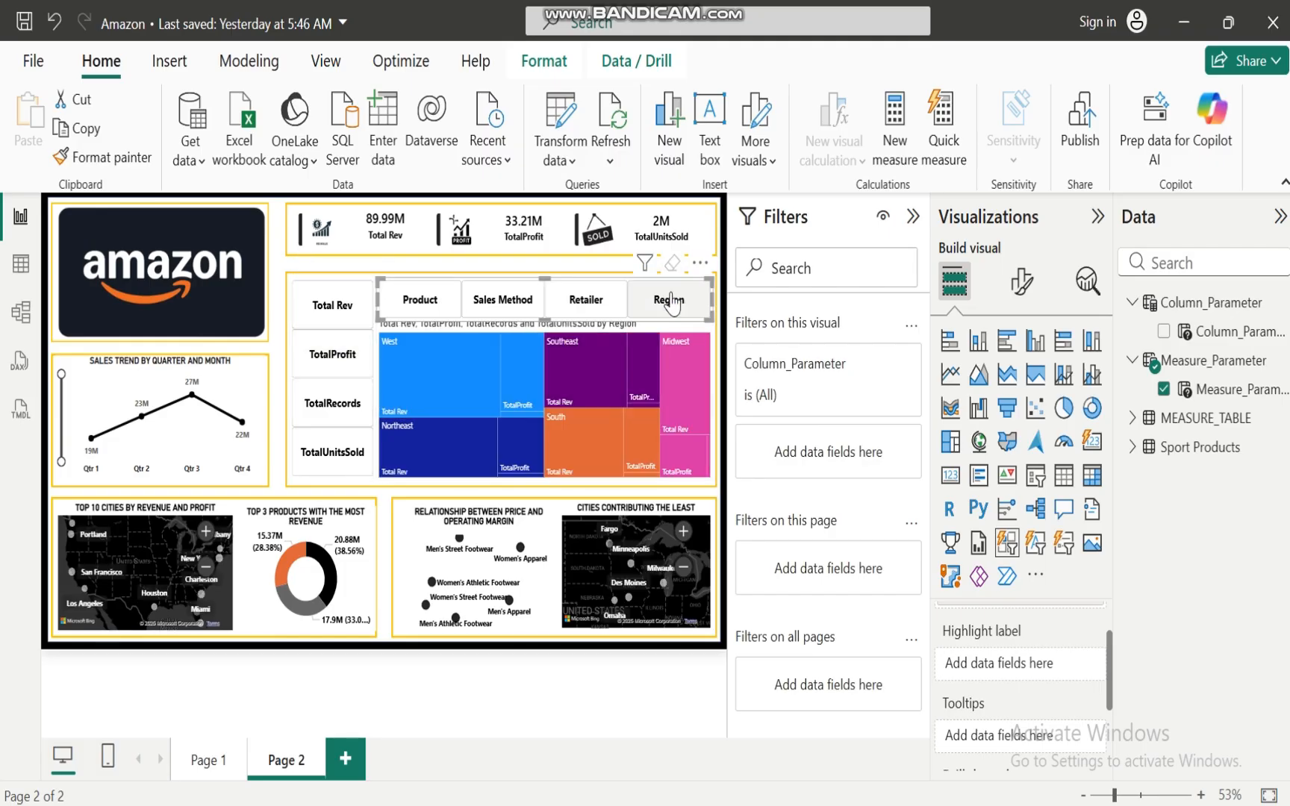
Apply a gradient format style to the treemap's colors, with black for both the lowest and highest values
{"action": "left_click", "coordinate": [550, 333]}
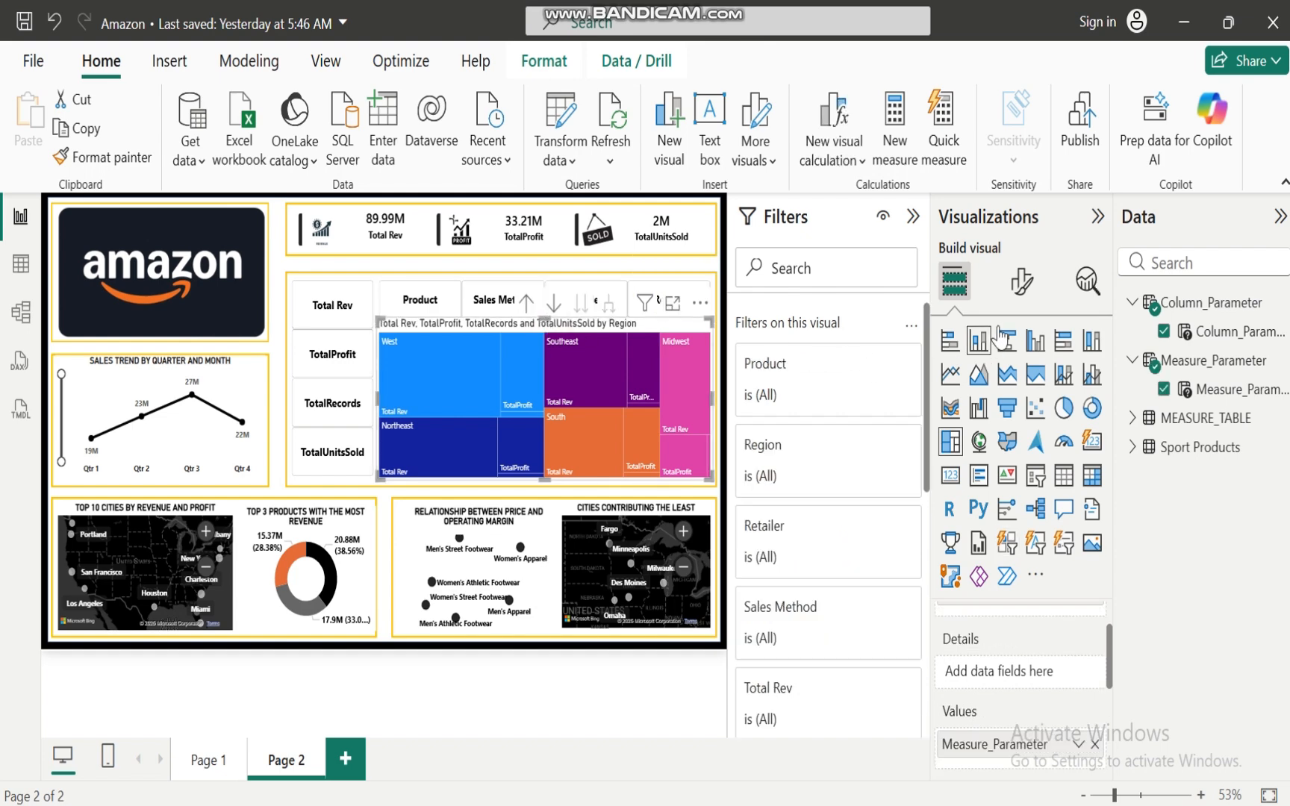
{"action": "left_click", "coordinate": [1022, 292]}
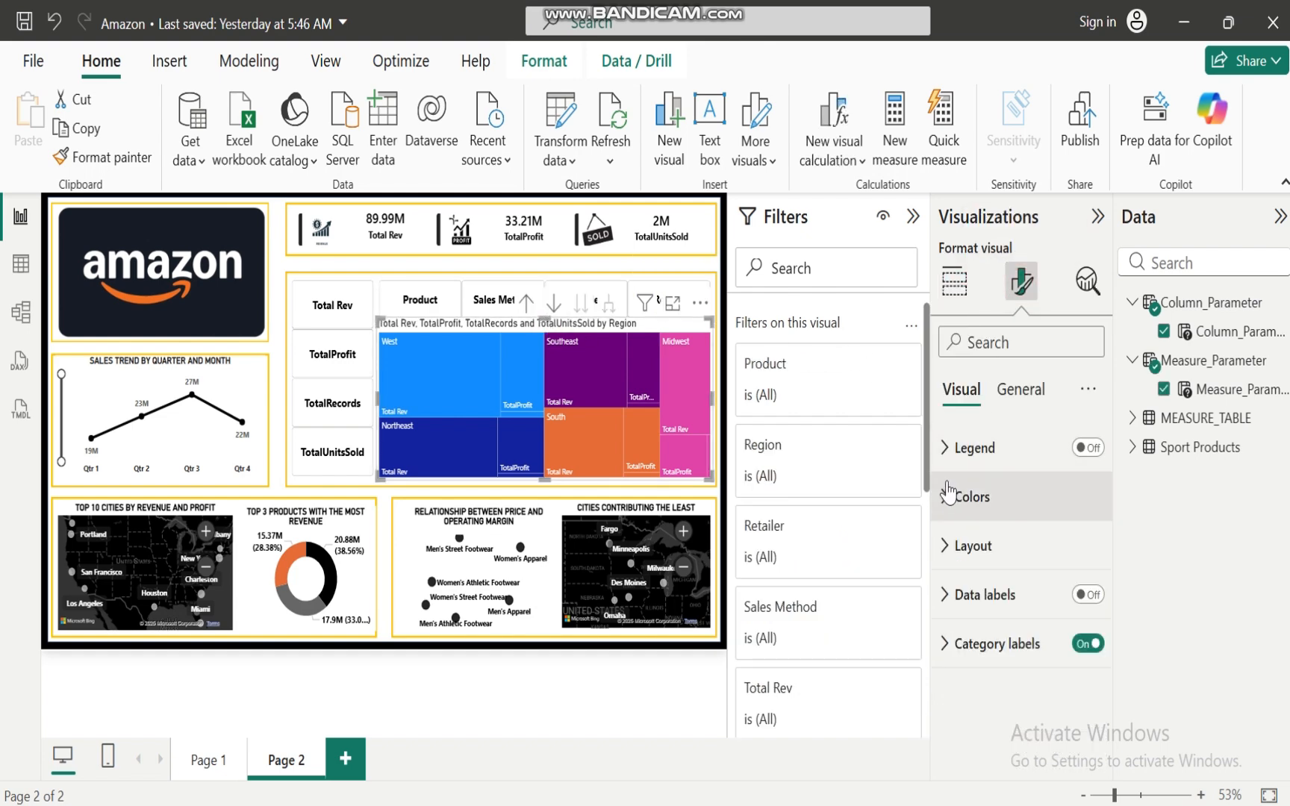
{"action": "left_click", "coordinate": [951, 510]}
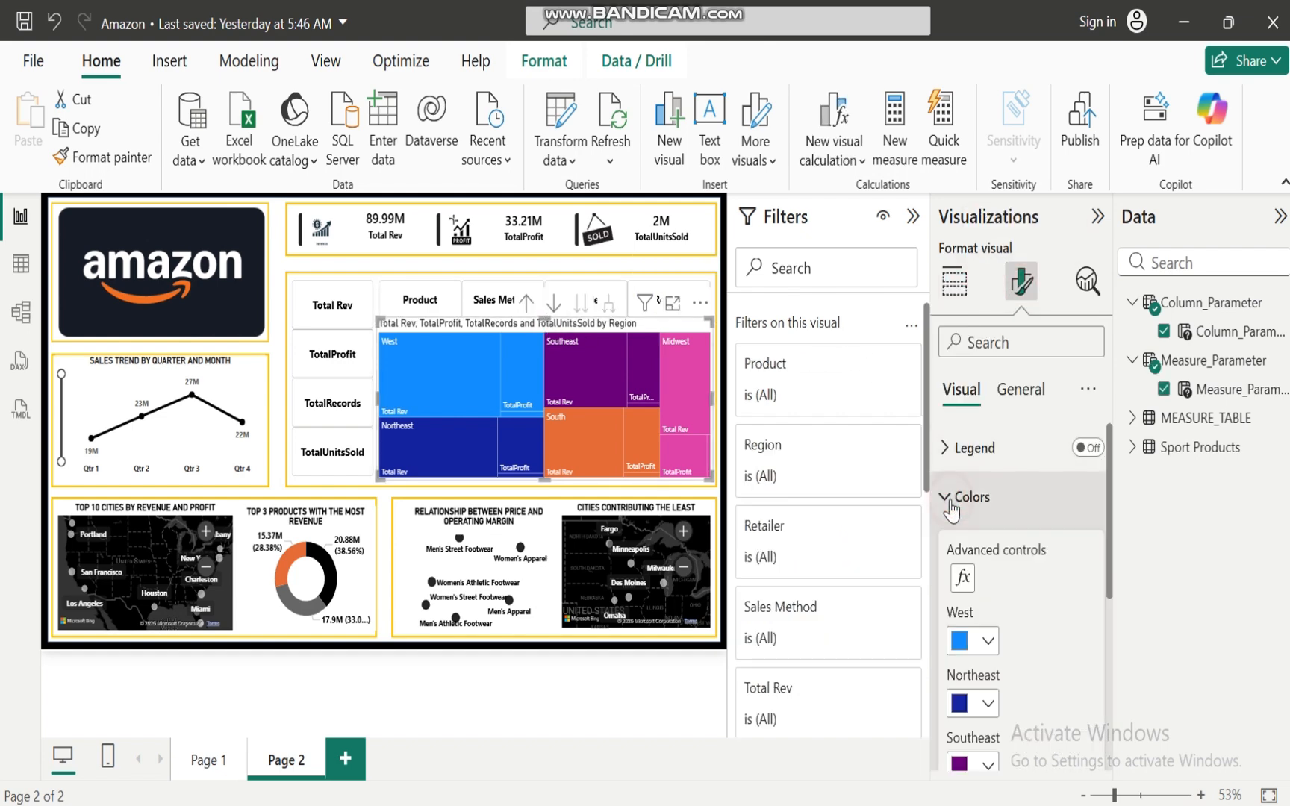
{"action": "left_click", "coordinate": [963, 579]}
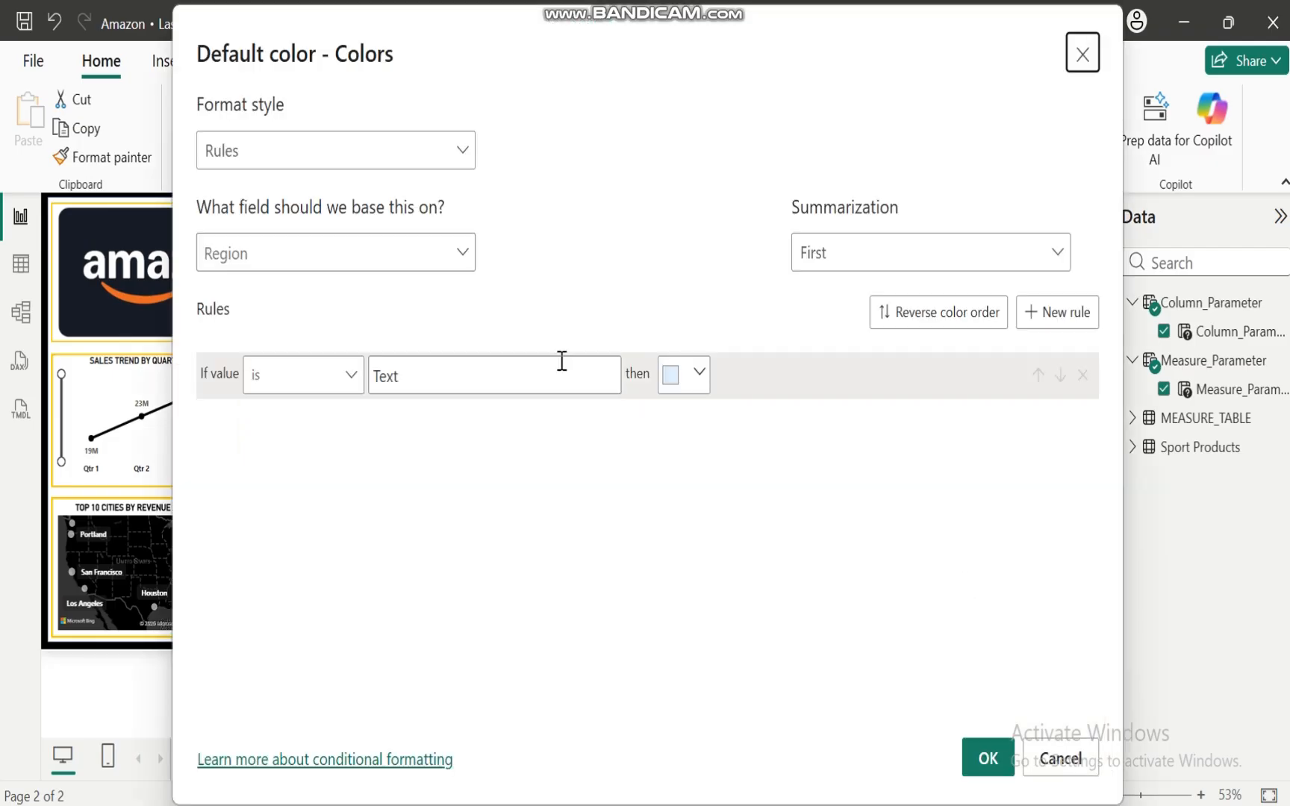
{"action": "left_click", "coordinate": [463, 151]}
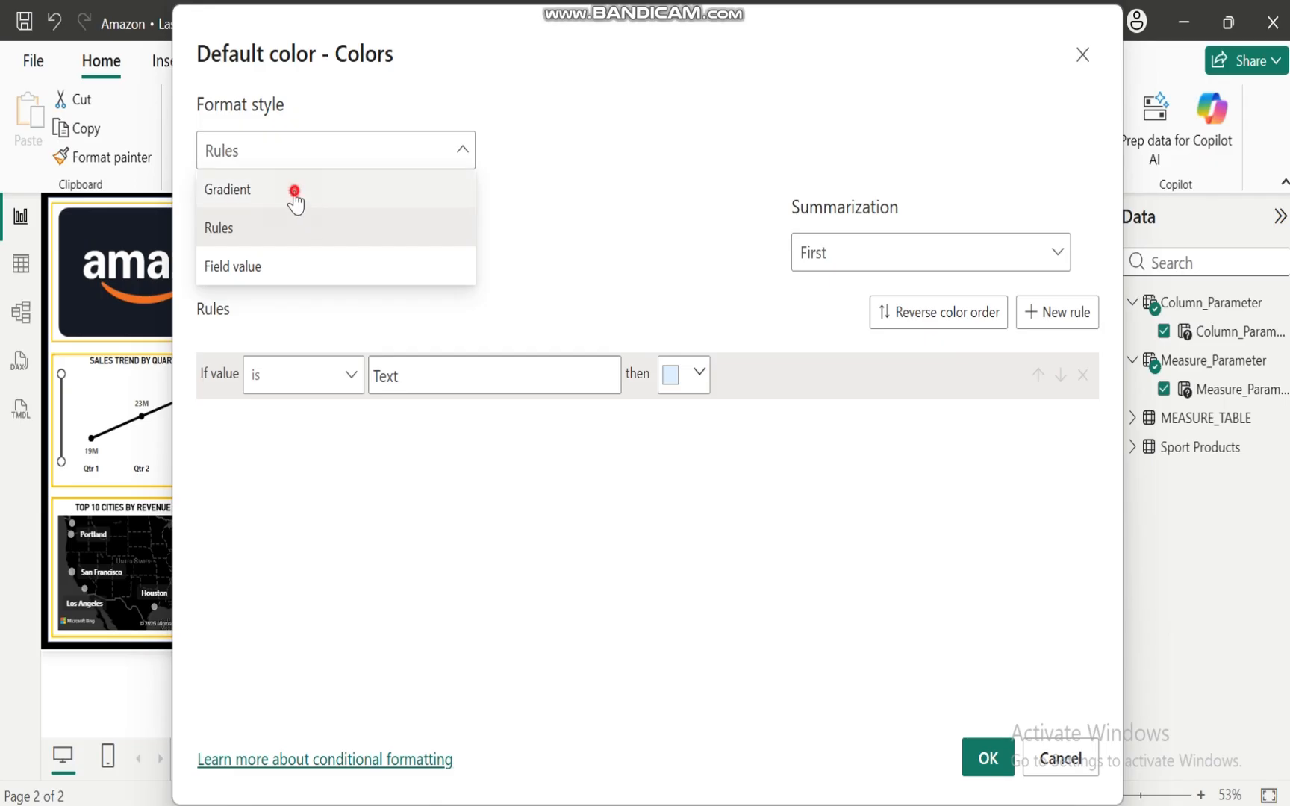
{"action": "left_click", "coordinate": [294, 191]}
{"action": "left_click", "coordinate": [467, 365]}
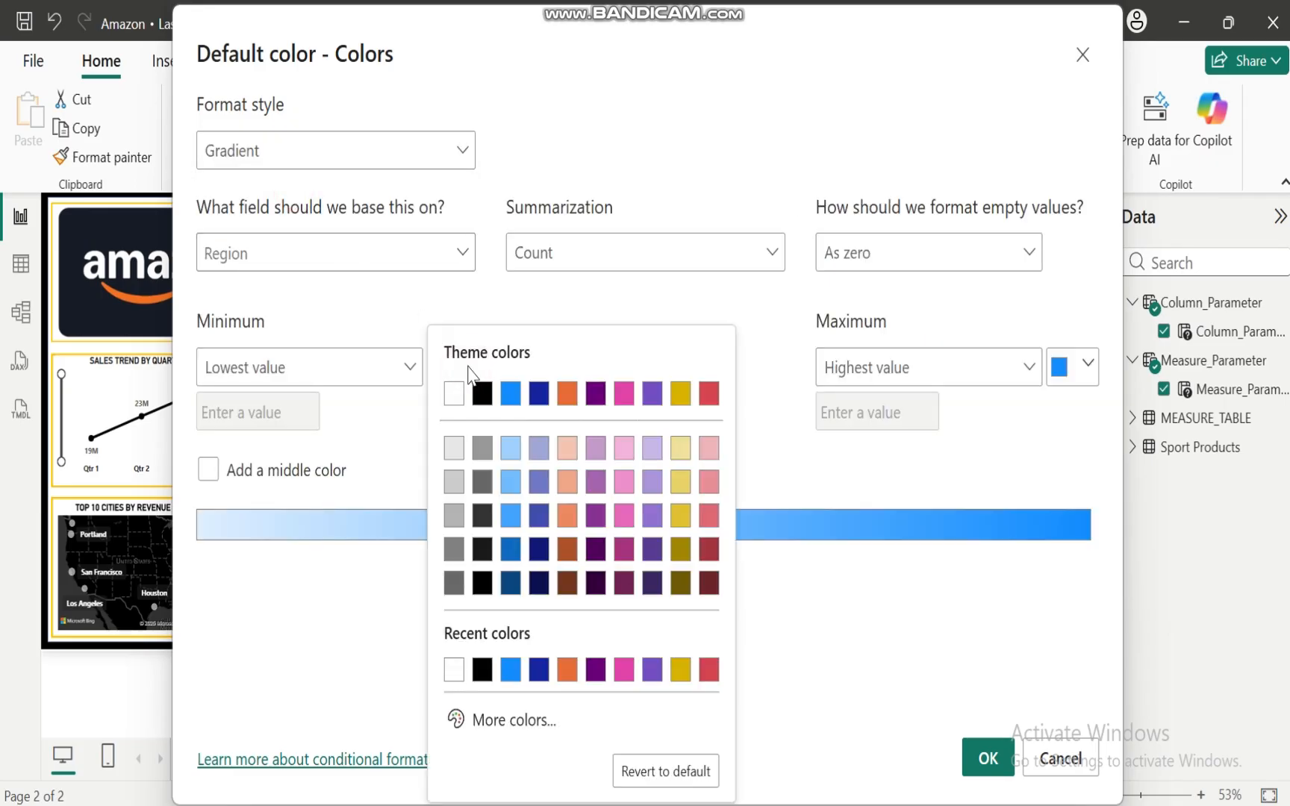
{"action": "left_click", "coordinate": [478, 391]}
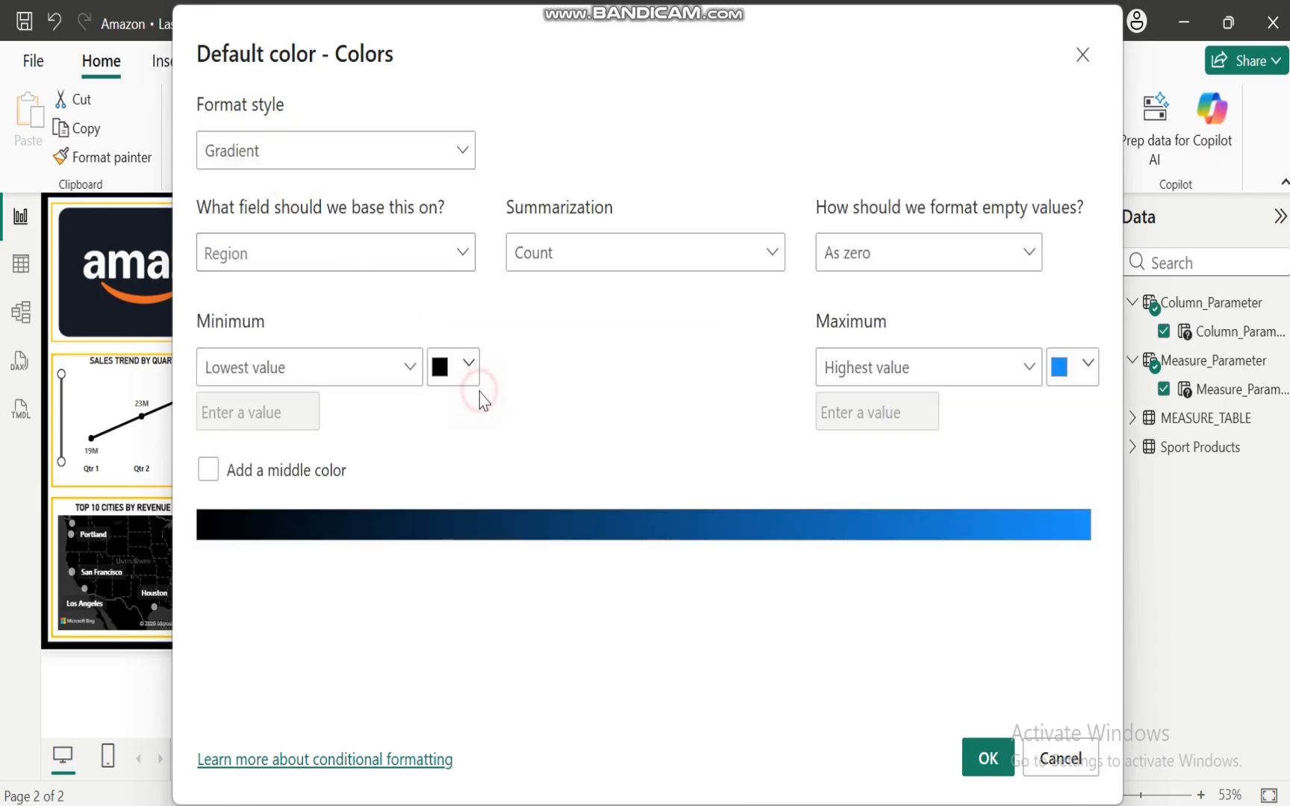
{"action": "left_click", "coordinate": [1086, 366]}
{"action": "left_click", "coordinate": [841, 394]}
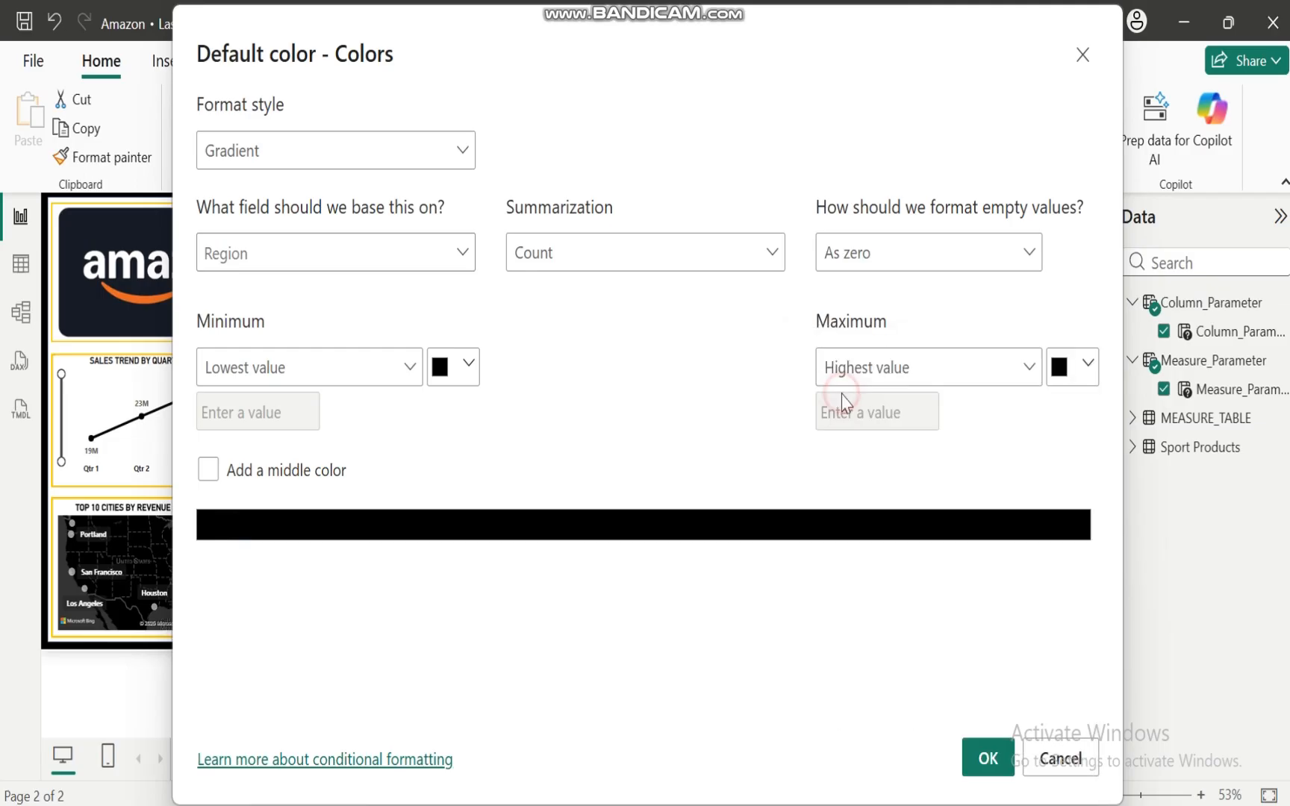
{"action": "left_click", "coordinate": [990, 760]}
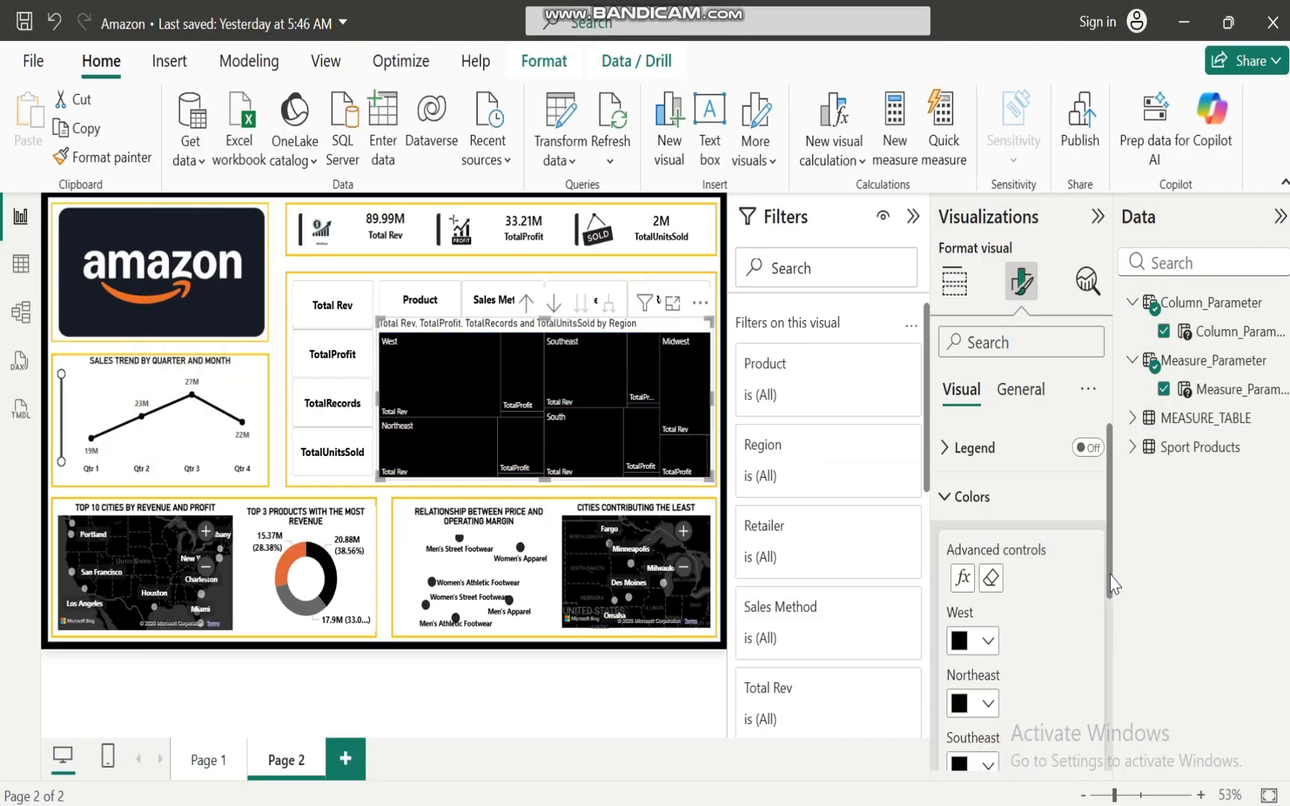
{"action": "left_click", "coordinate": [946, 496]}
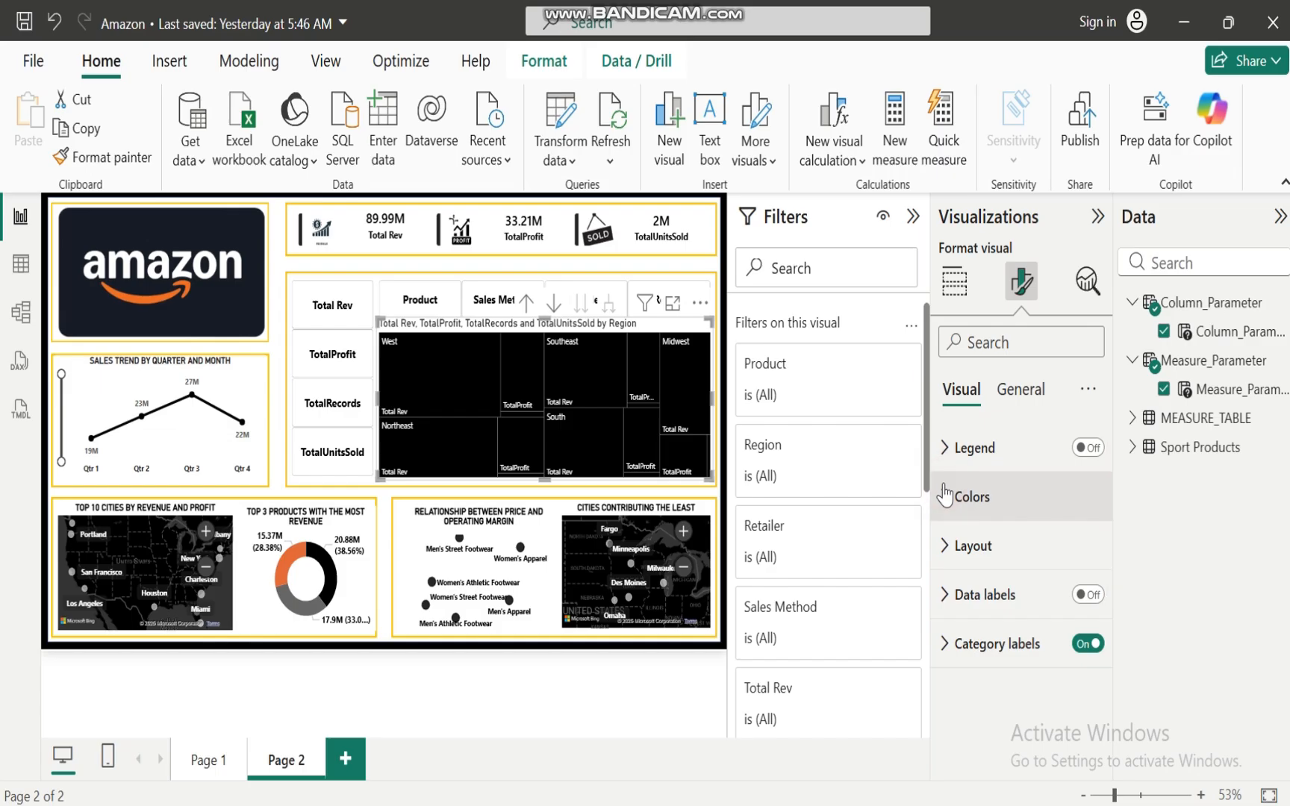
Turn on the treemap's data labels and move Column_Parameter from Category to Details
{"action": "left_click", "coordinate": [1093, 596]}
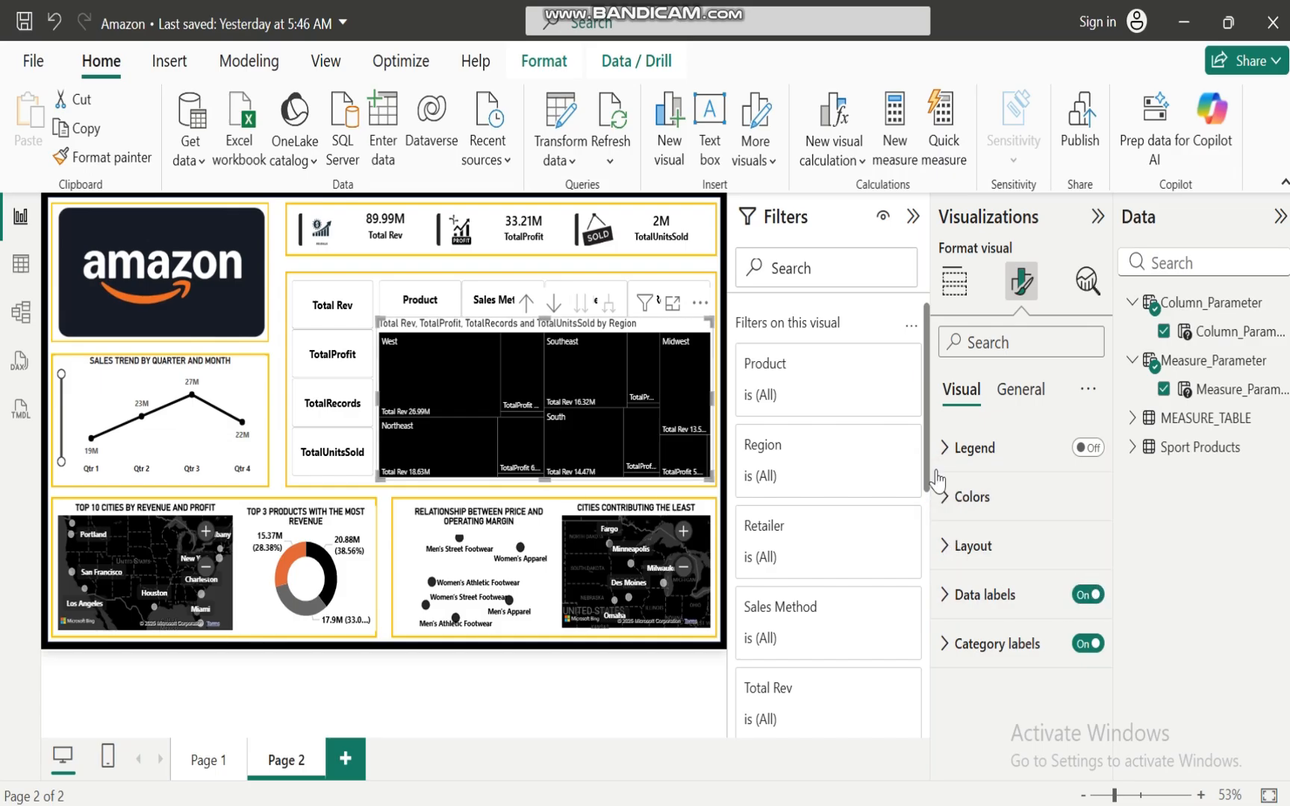
{"action": "left_click", "coordinate": [956, 282]}
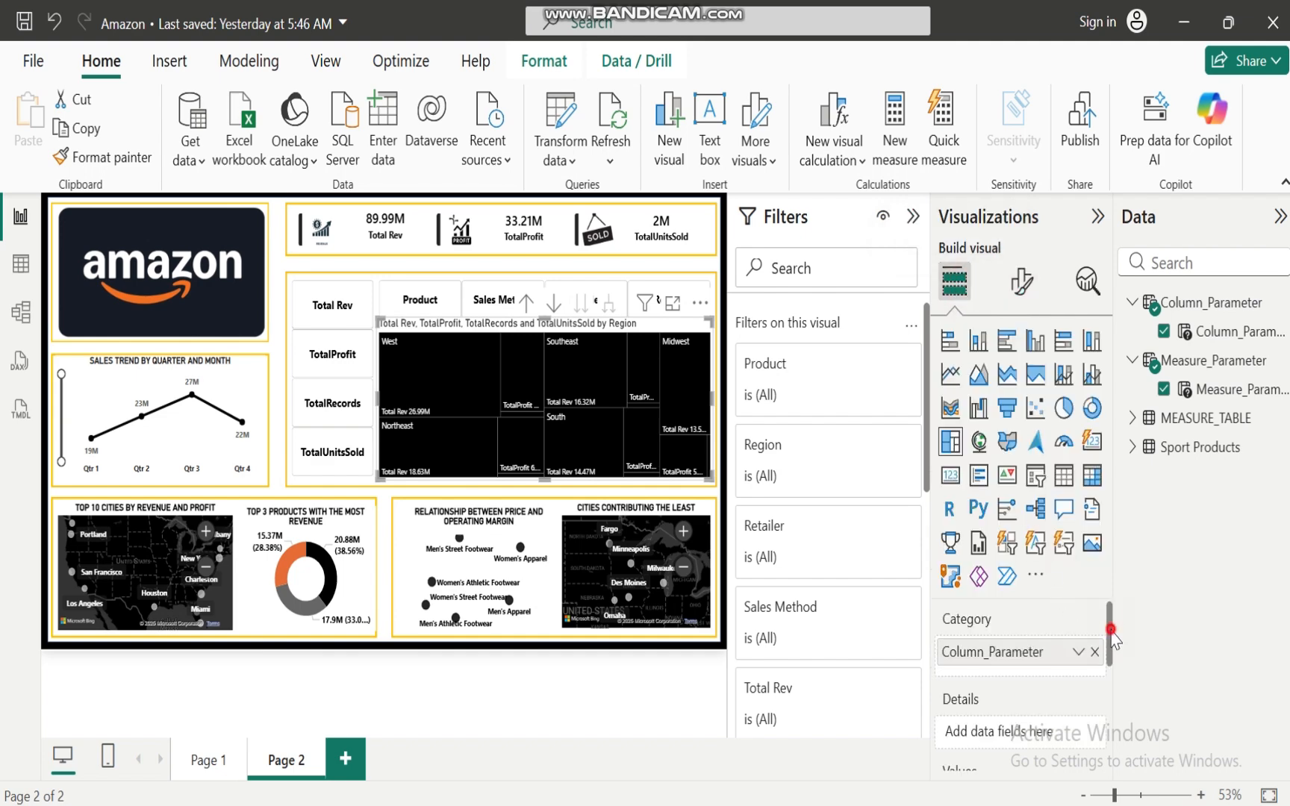
{"action": "left_click_drag", "start_coordinate": [1111, 630], "coordinate": [1113, 669]}
{"action": "mouse_move", "coordinate": [982, 709]}
{"action": "left_mouse_down"}
{"action": "mouse_move", "coordinate": [991, 641]}
{"action": "mouse_move", "coordinate": [987, 714]}
{"action": "left_mouse_up"}
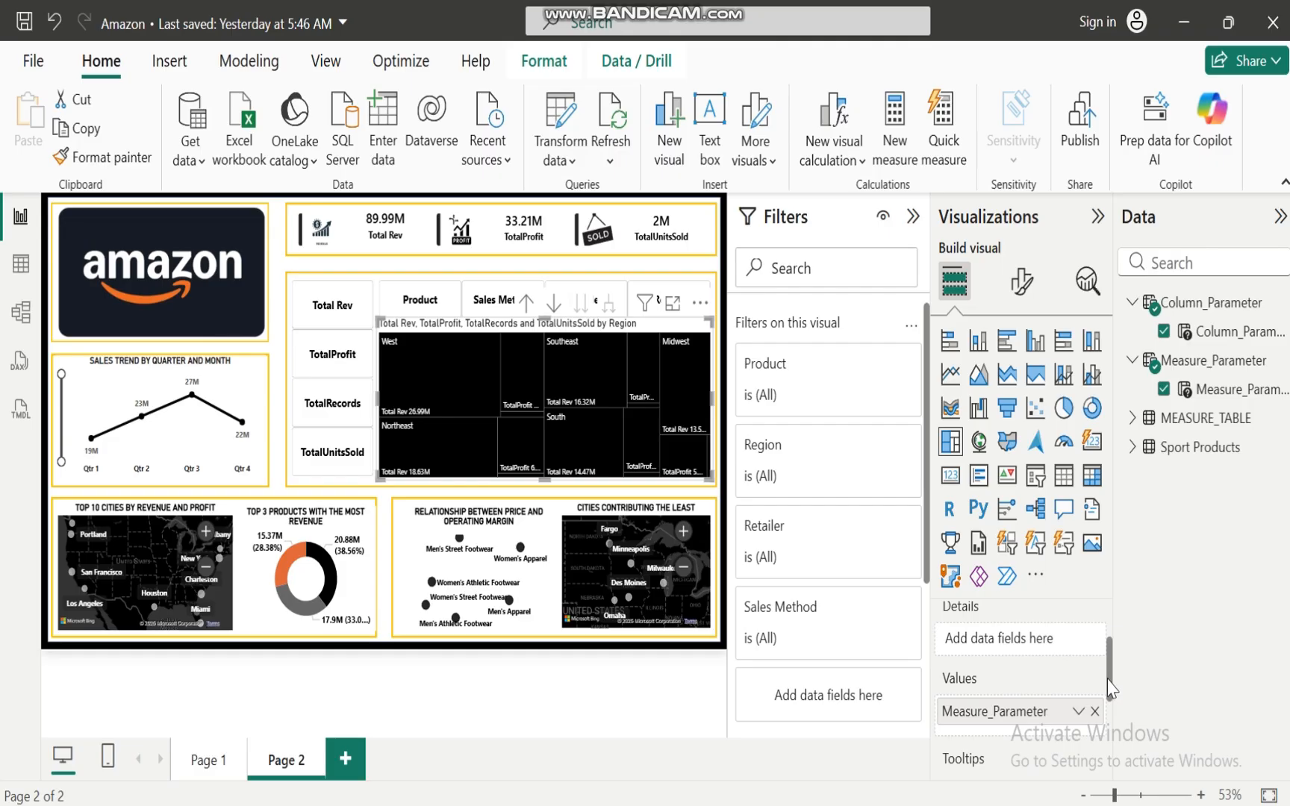
{"action": "scroll", "coordinate": [1111, 689], "scroll_direction": "up", "scroll_amount": 2}
{"action": "left_click_drag", "start_coordinate": [999, 649], "coordinate": [1000, 728]}
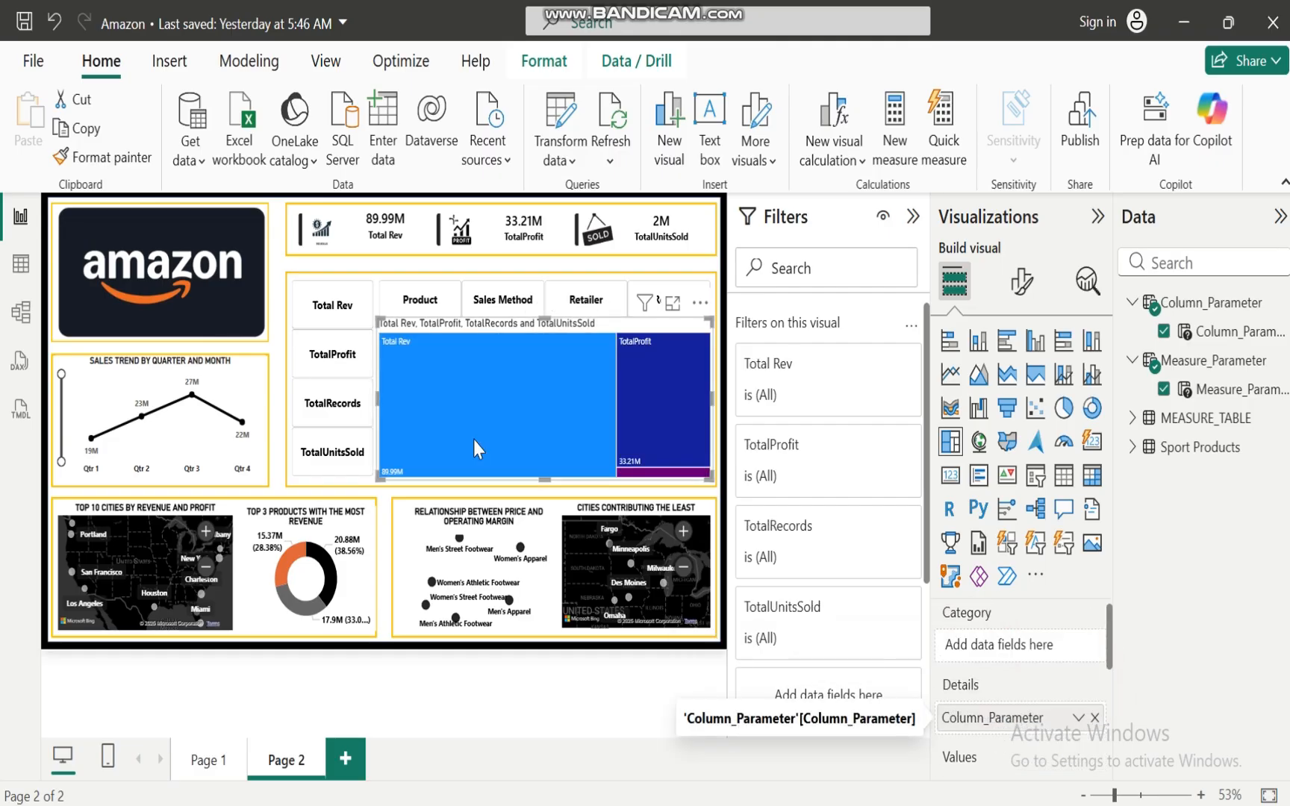
Try the Product slicer option on its own, then select Total Rev and Product to break the treemap down by product
{"action": "left_click", "coordinate": [416, 300]}
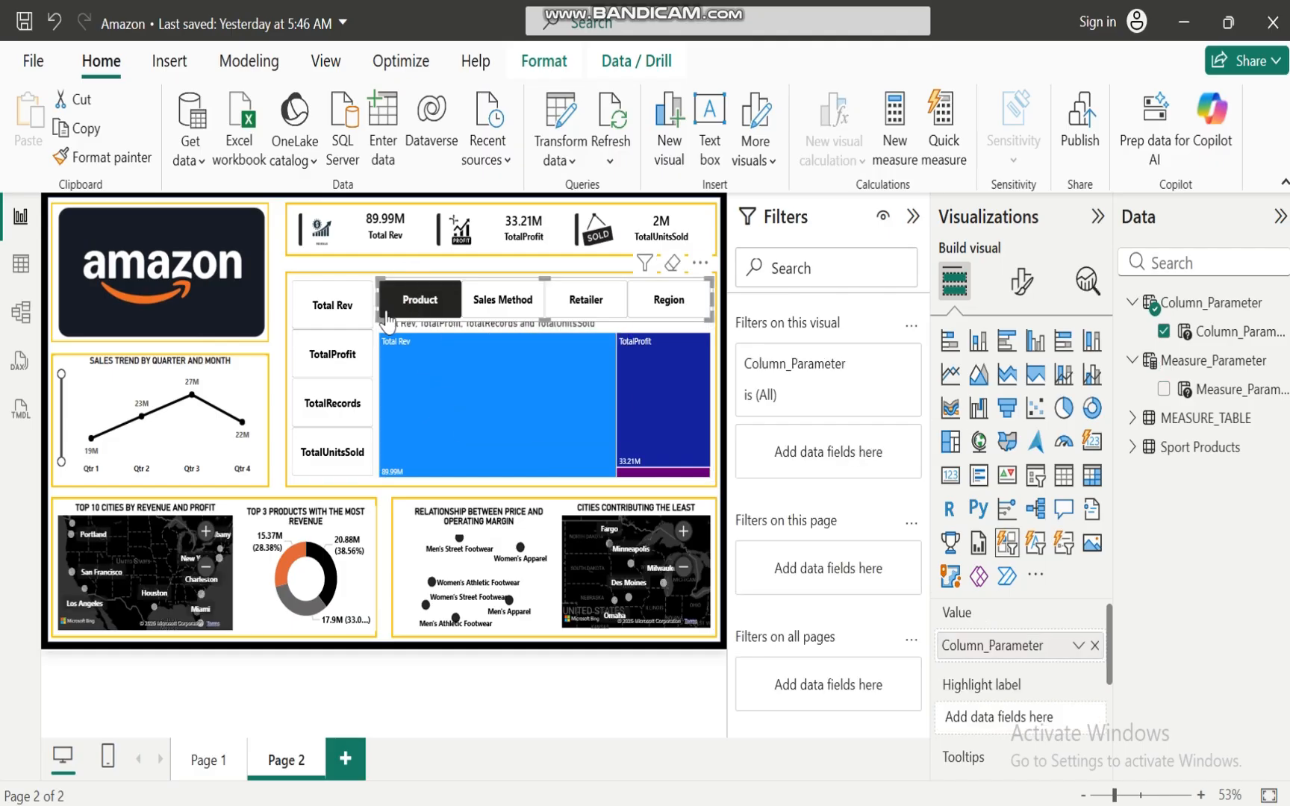
{"action": "left_click", "coordinate": [425, 301]}
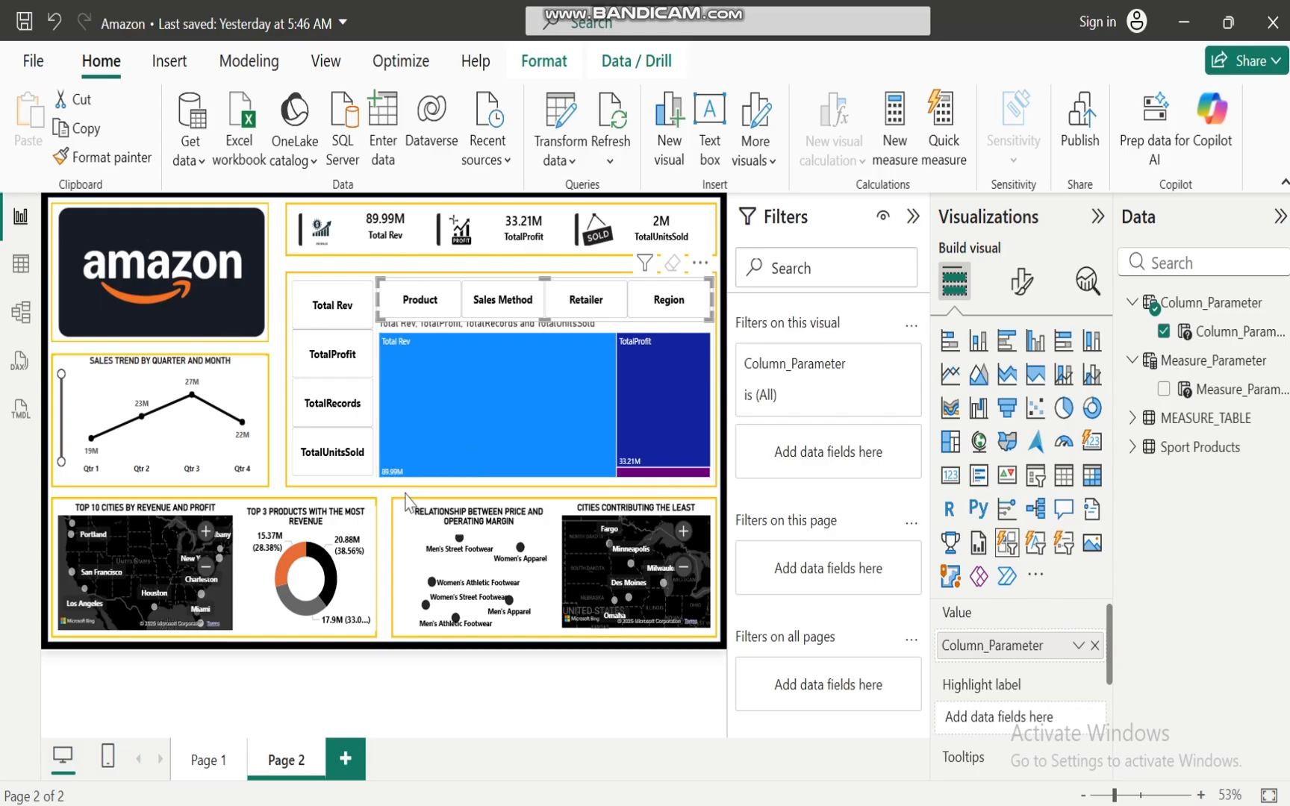
{"action": "mouse_move", "coordinate": [433, 412]}
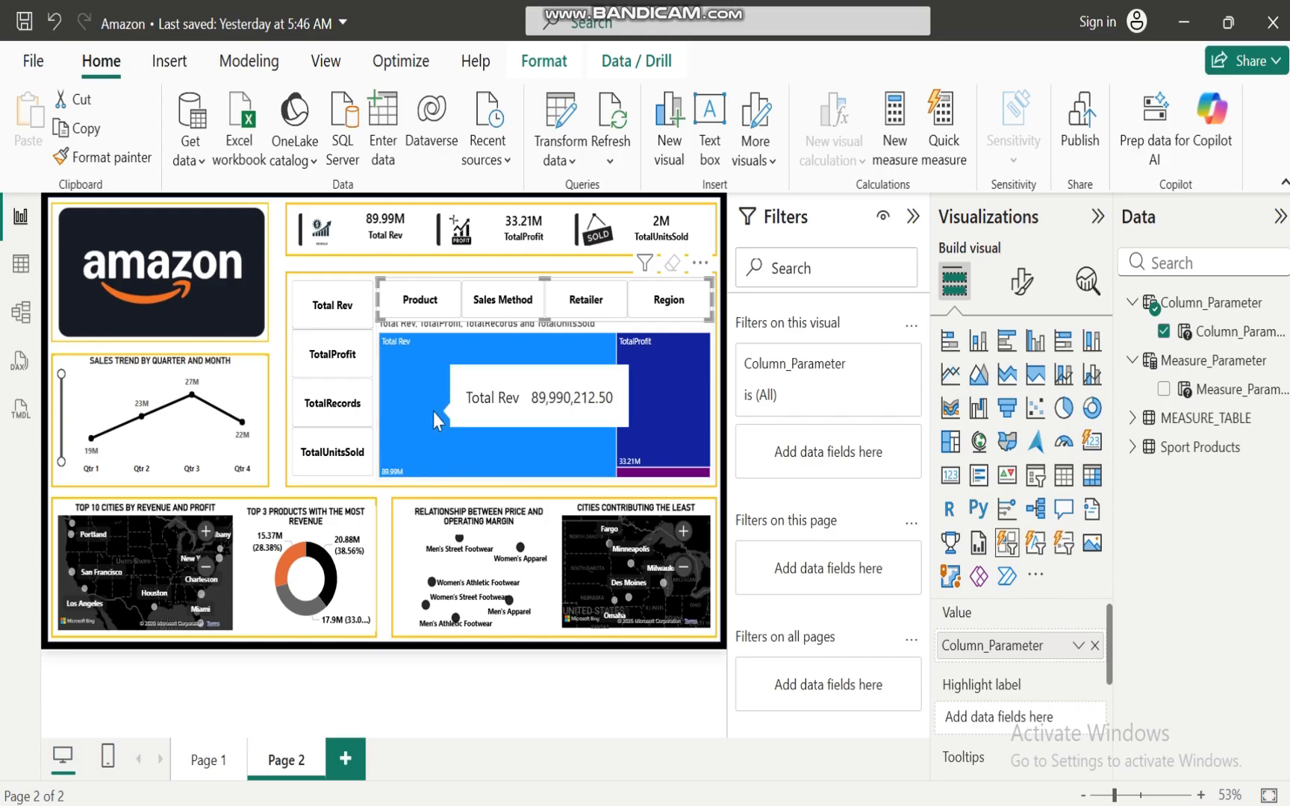
{"action": "left_click", "coordinate": [321, 302]}
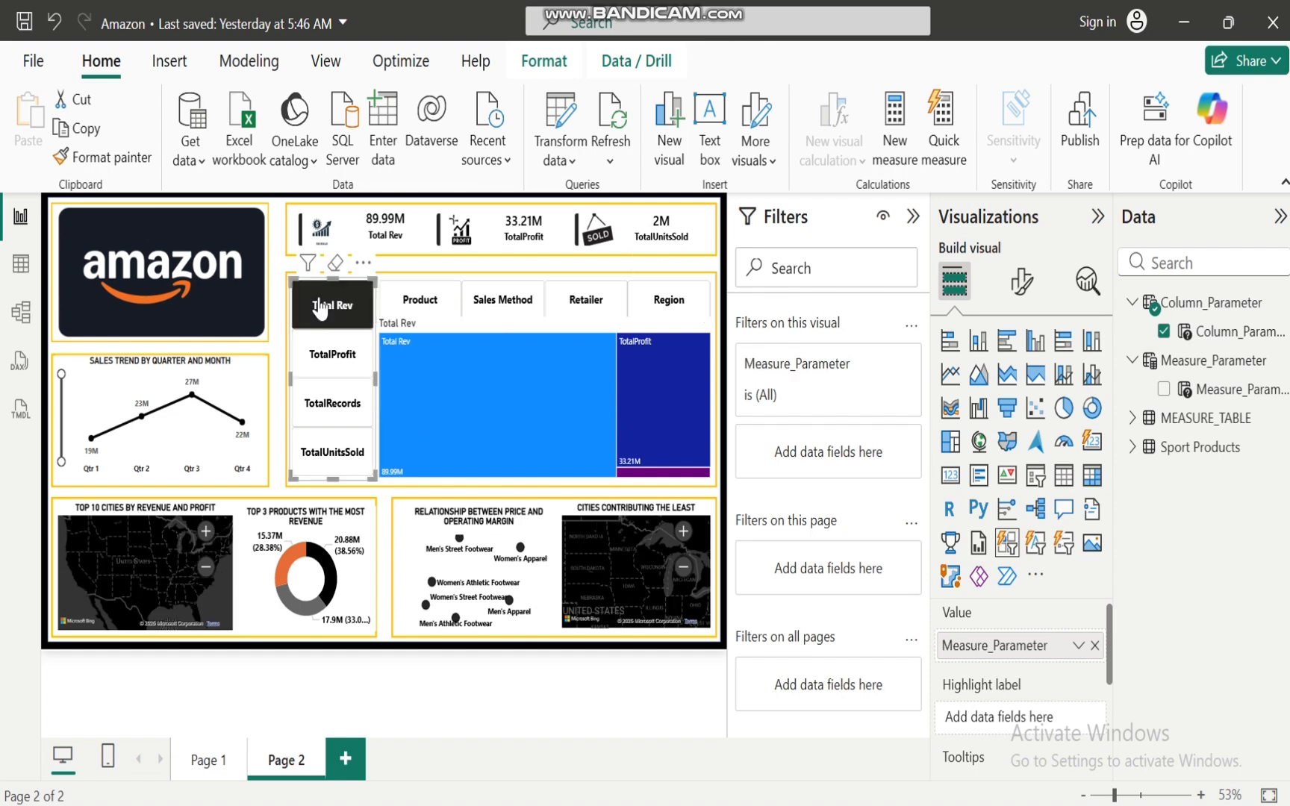
{"action": "left_click", "coordinate": [426, 301]}
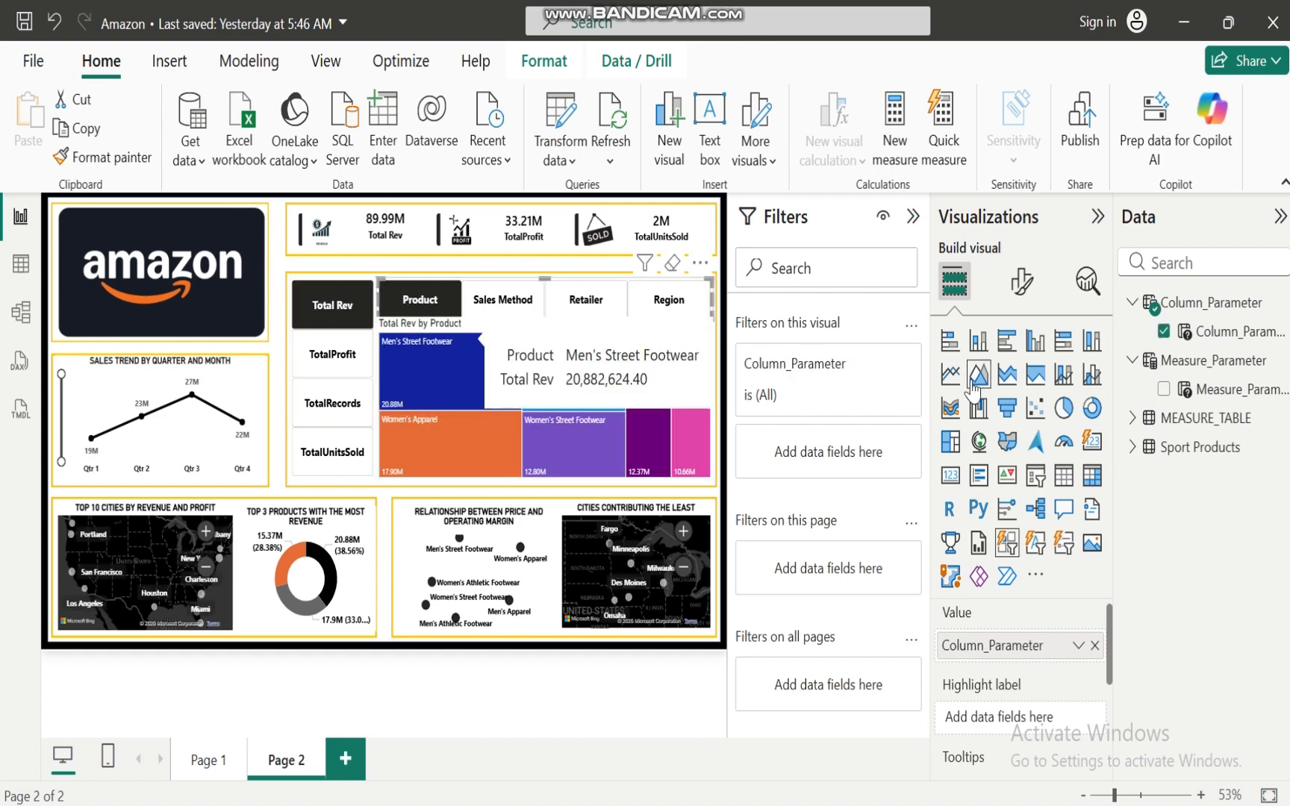
Set the treemap colors of Men's Street Footwear, Women's Apparel and Men's Athletic Footwear to black
{"action": "left_click", "coordinate": [1020, 287]}
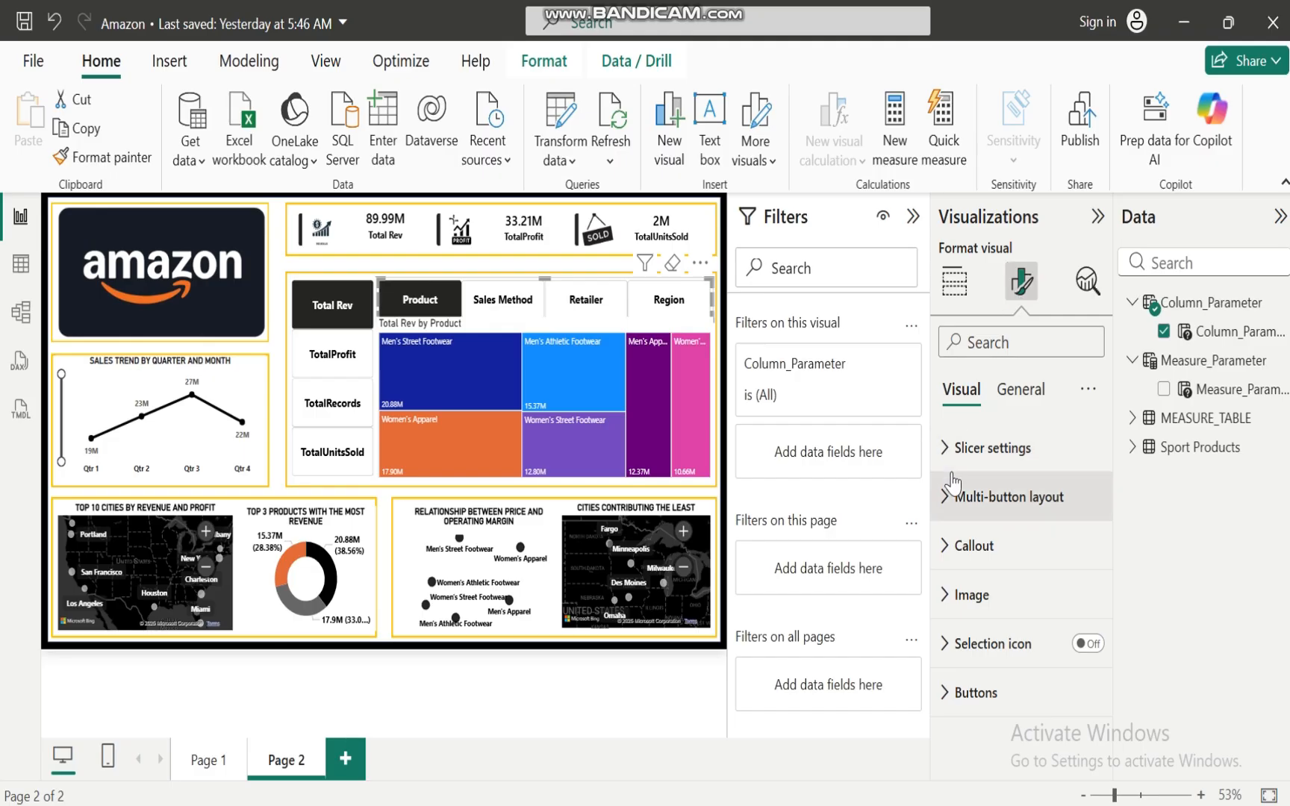
{"action": "left_click", "coordinate": [947, 448]}
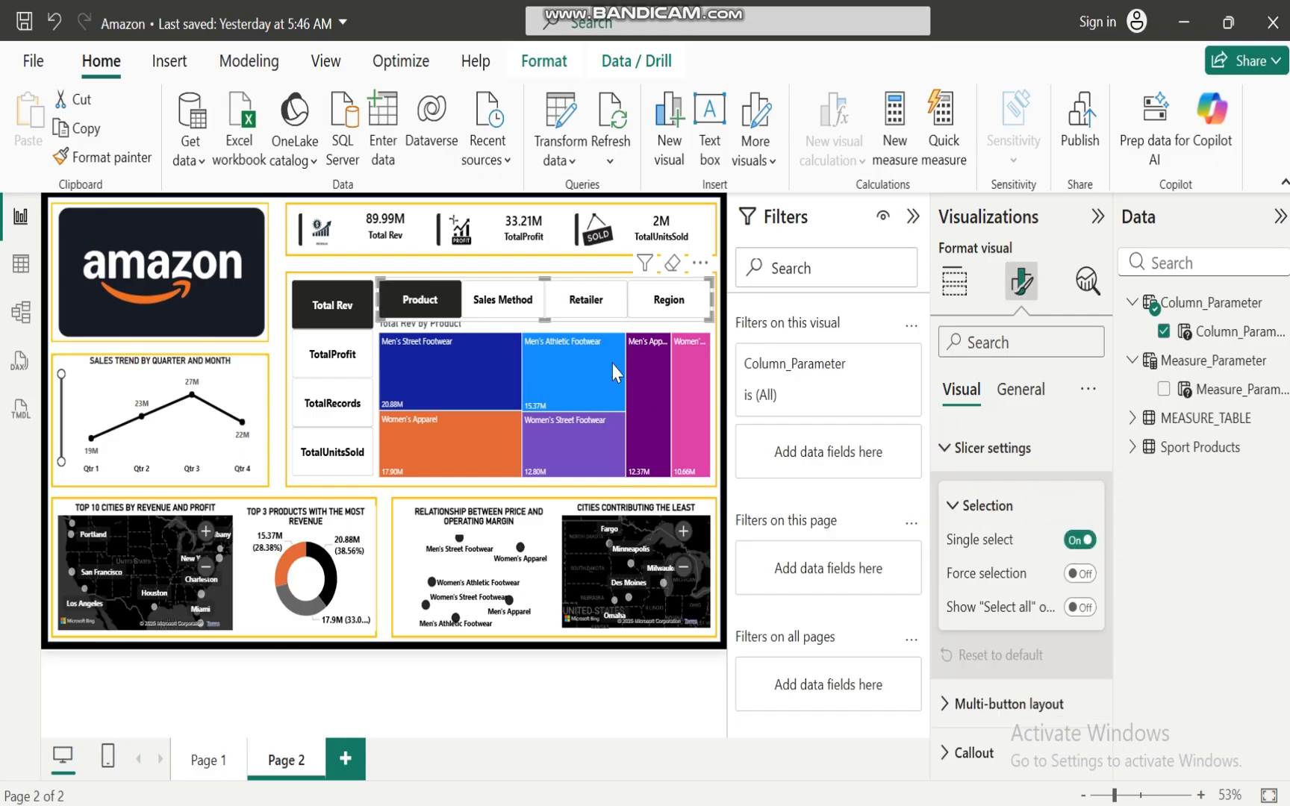
{"action": "left_click", "coordinate": [549, 331]}
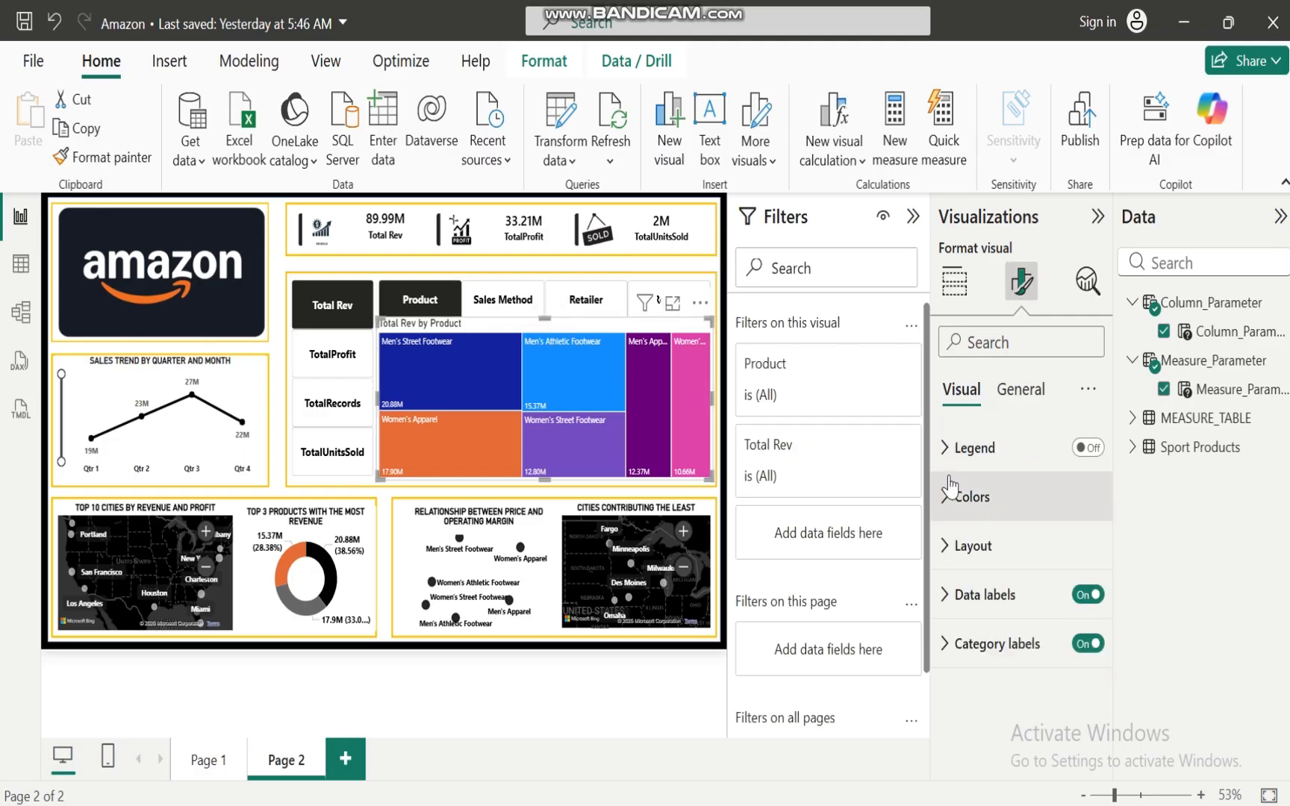
{"action": "left_click", "coordinate": [945, 497]}
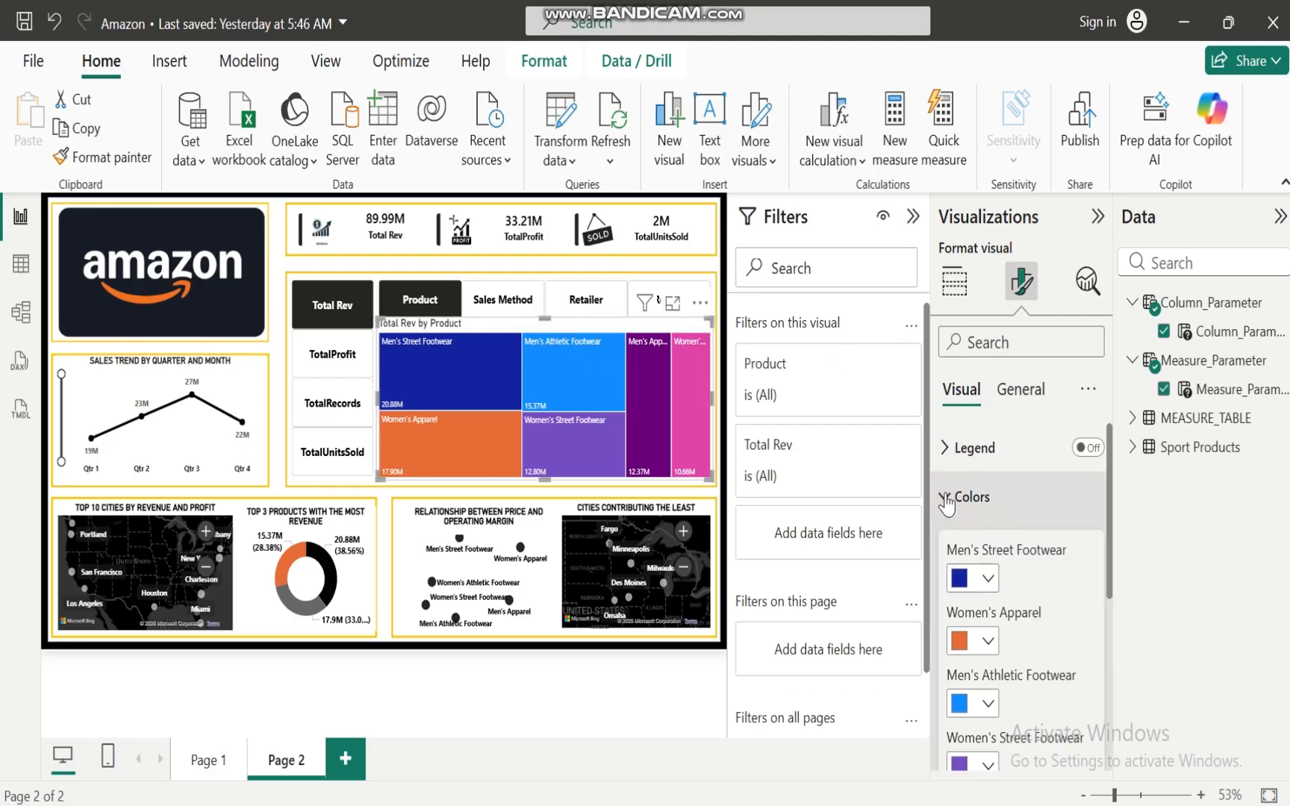
{"action": "left_click", "coordinate": [987, 578]}
{"action": "left_click", "coordinate": [974, 474]}
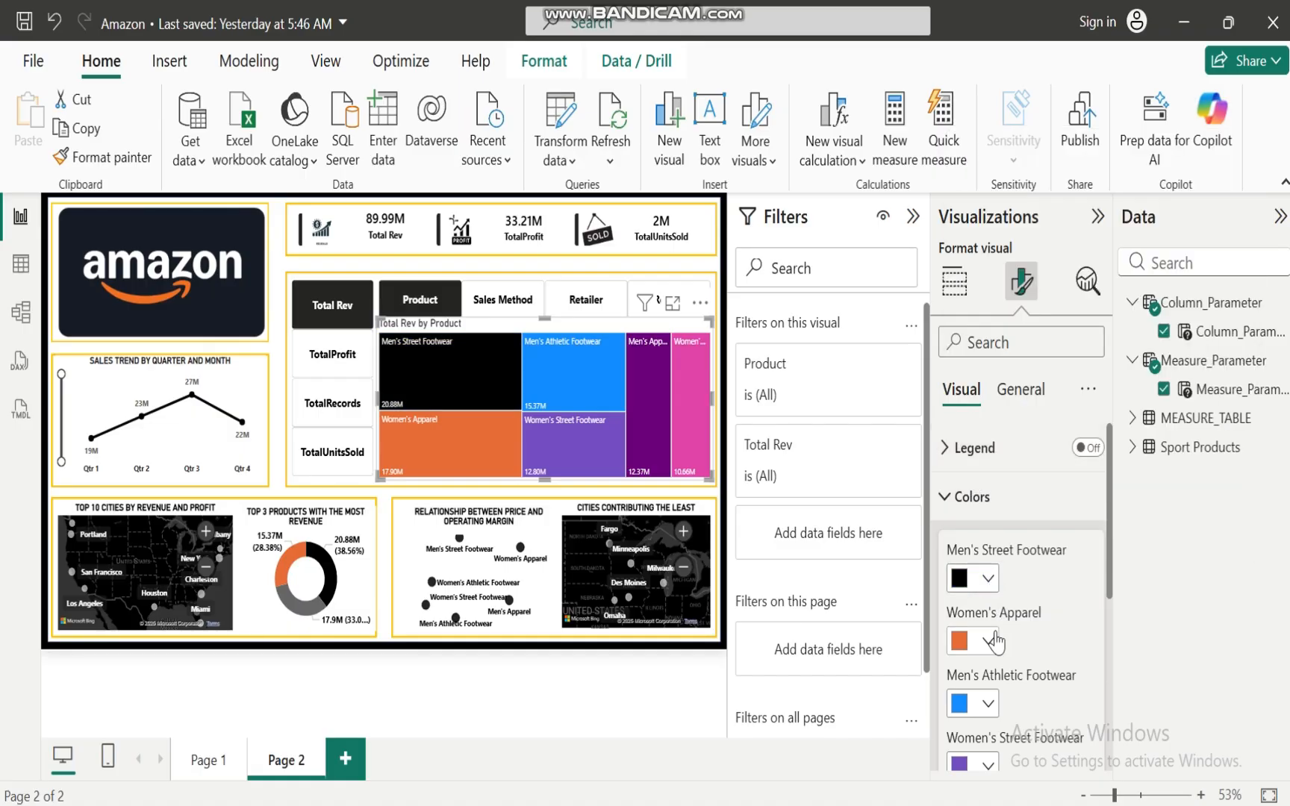
{"action": "left_click", "coordinate": [998, 645]}
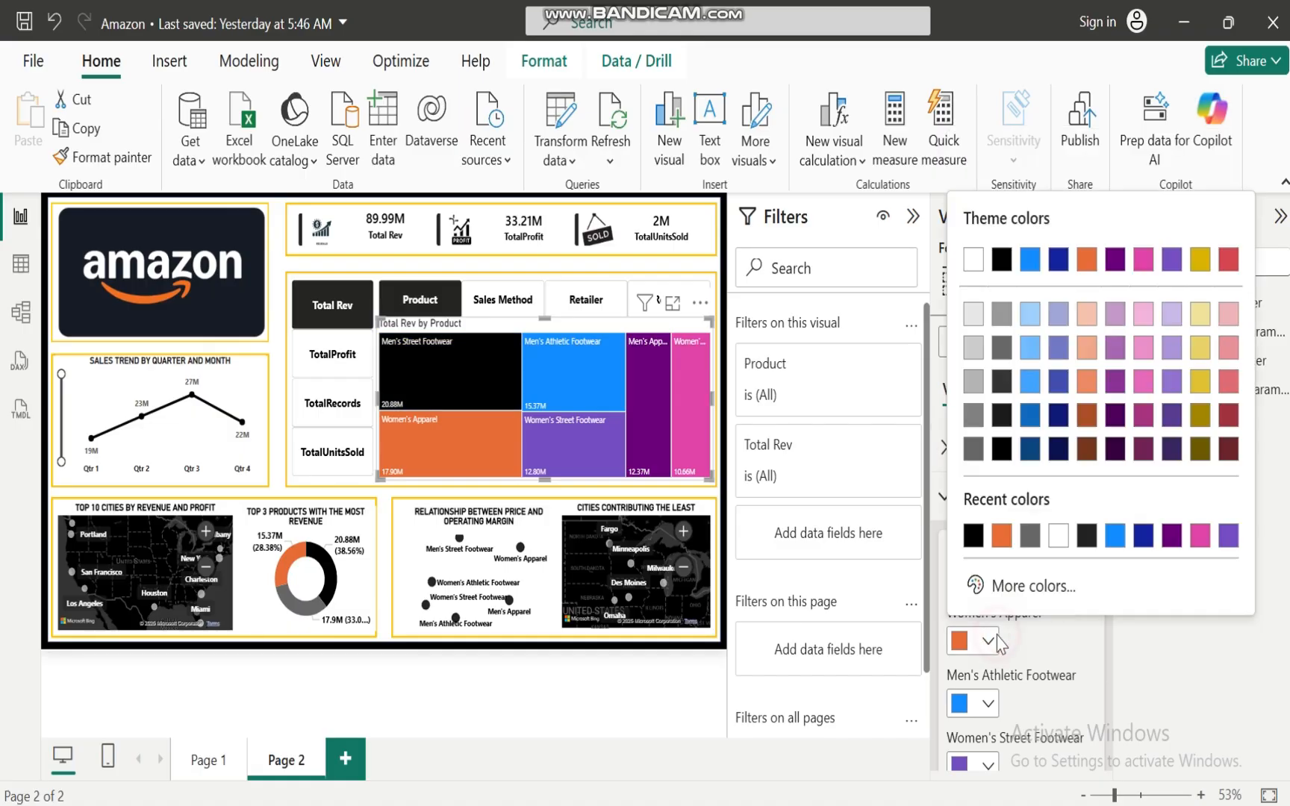
{"action": "left_click", "coordinate": [971, 532]}
{"action": "left_click", "coordinate": [988, 703]}
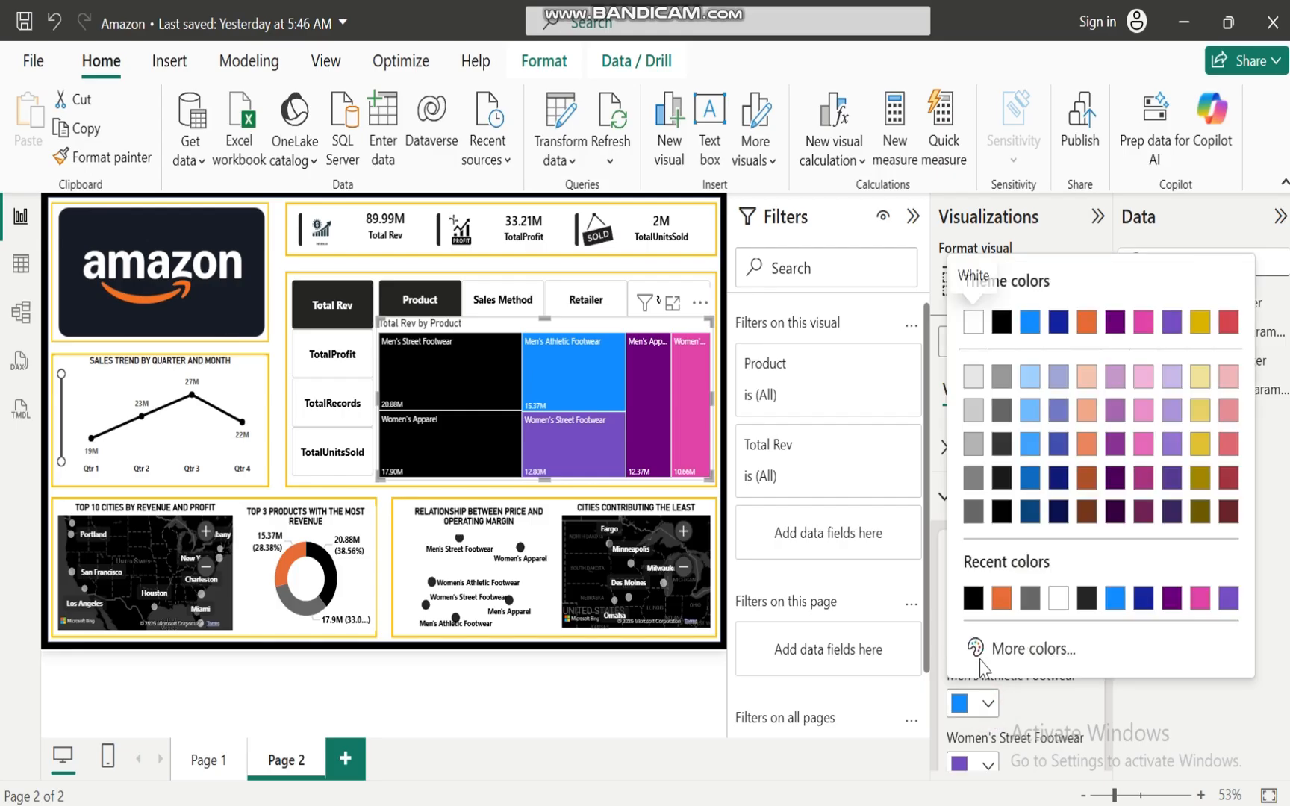
{"action": "left_click", "coordinate": [973, 598]}
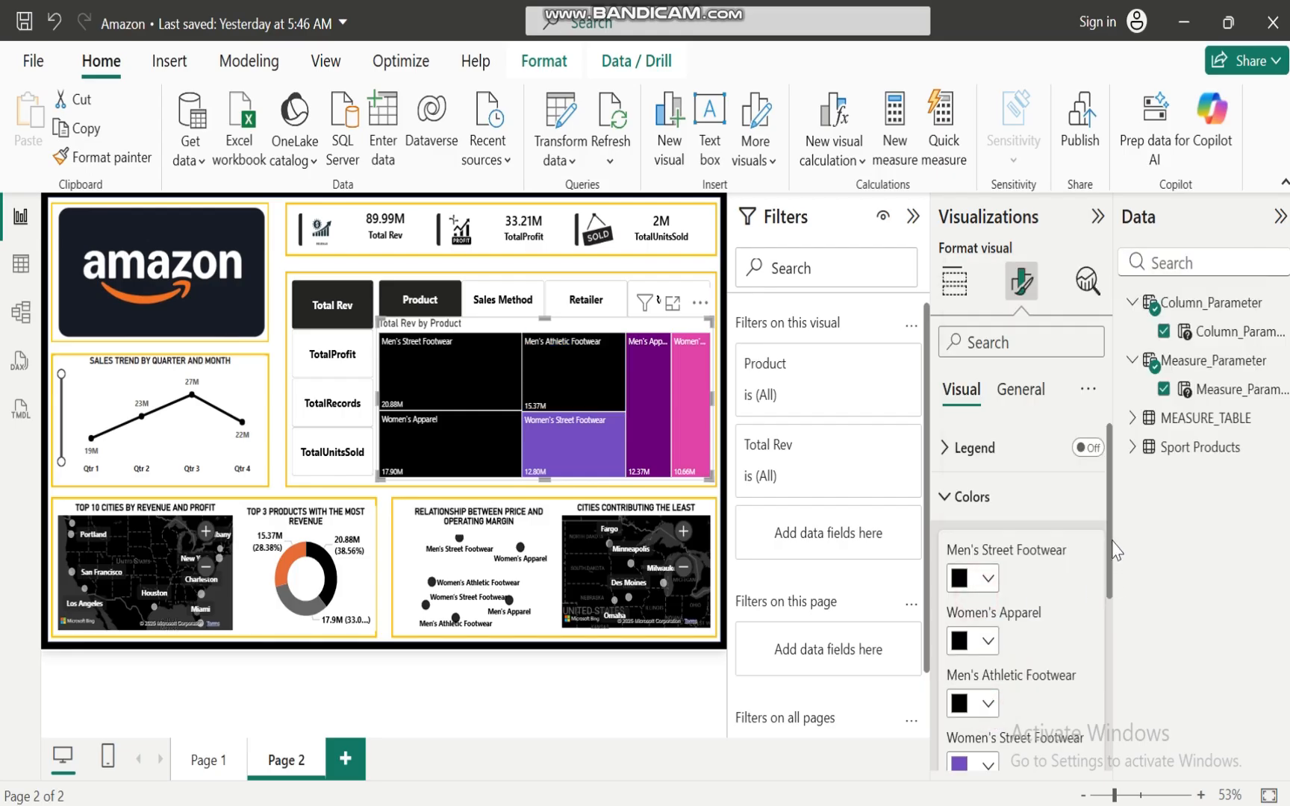
Set the treemap colors of Women's Street Footwear, Men's Apparel and Women's Athletic Footwear to black
{"action": "left_click_drag", "start_coordinate": [1110, 543], "coordinate": [1110, 649]}
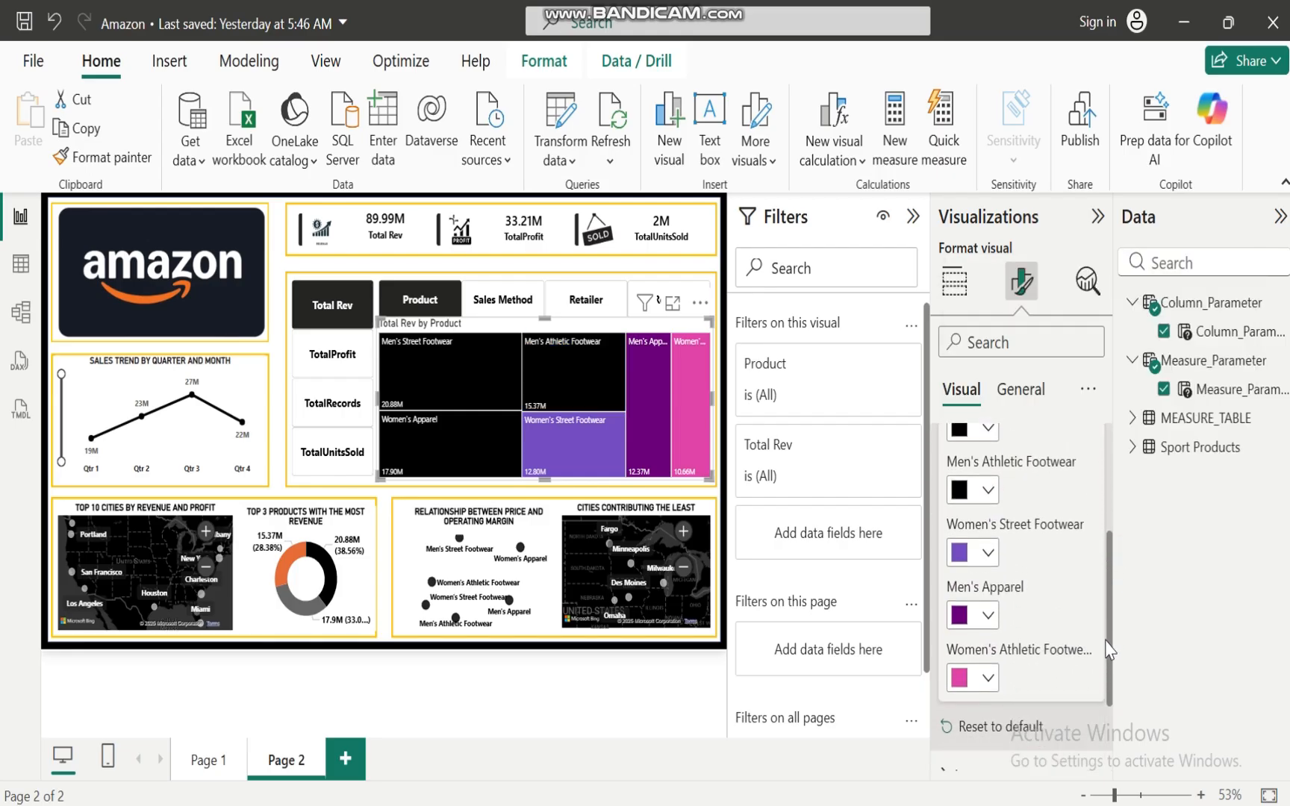
{"action": "left_click", "coordinate": [988, 552]}
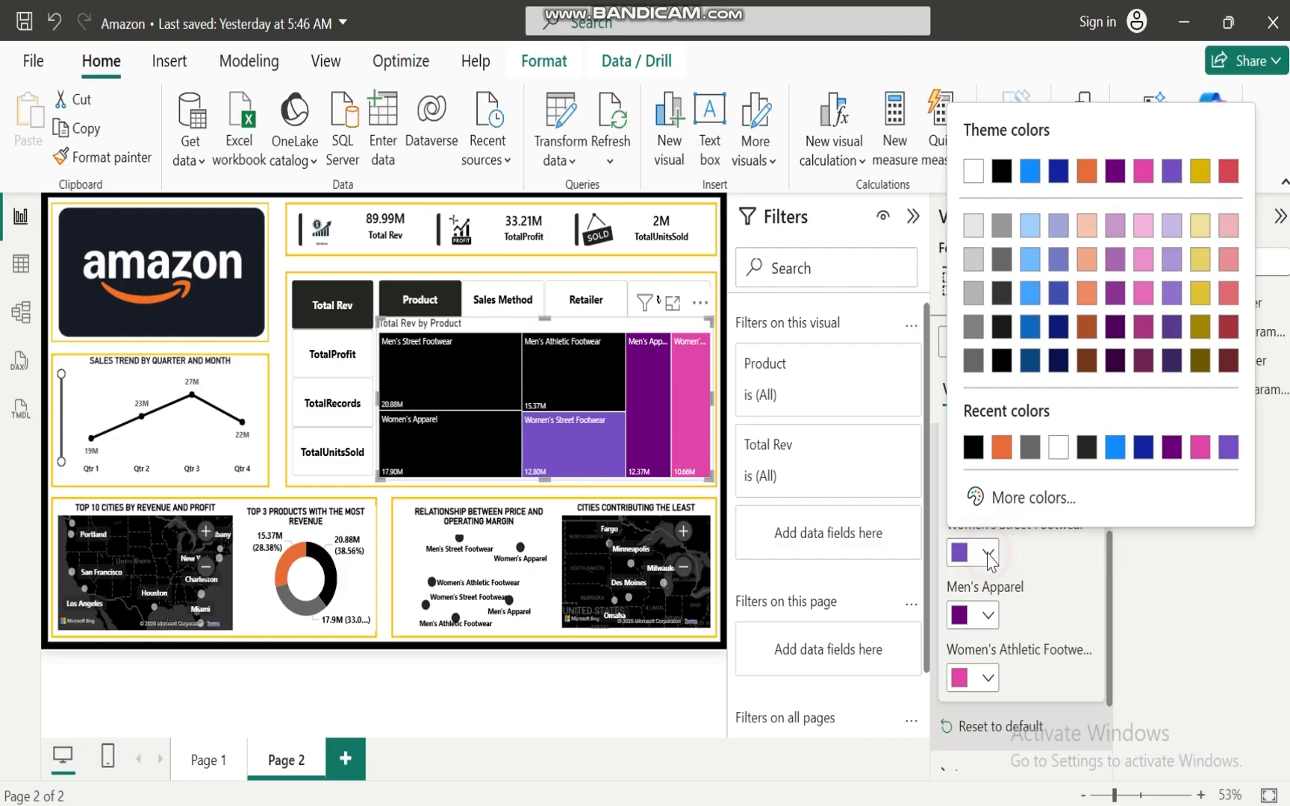
{"action": "left_click", "coordinate": [974, 446]}
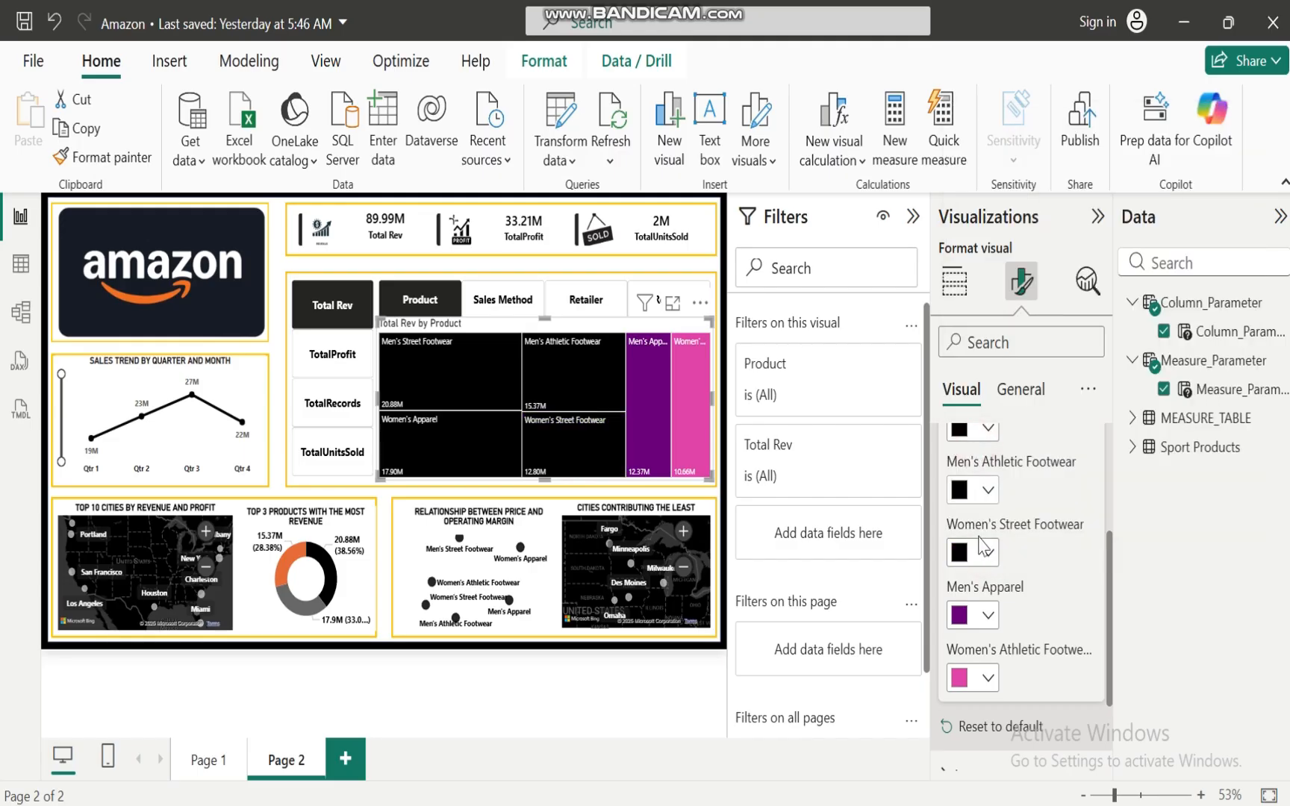
{"action": "left_click", "coordinate": [987, 615]}
{"action": "left_click", "coordinate": [972, 515]}
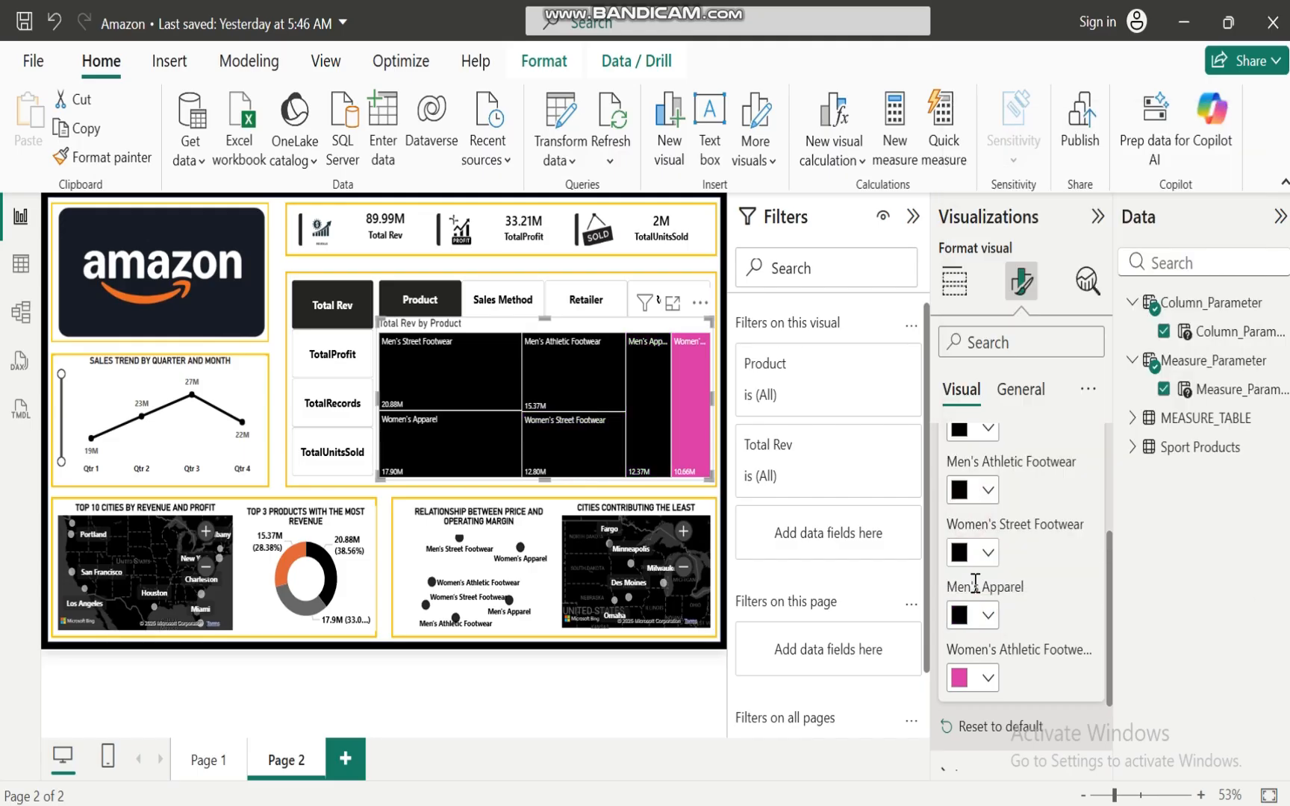
{"action": "left_click", "coordinate": [988, 678]}
{"action": "left_click", "coordinate": [974, 572]}
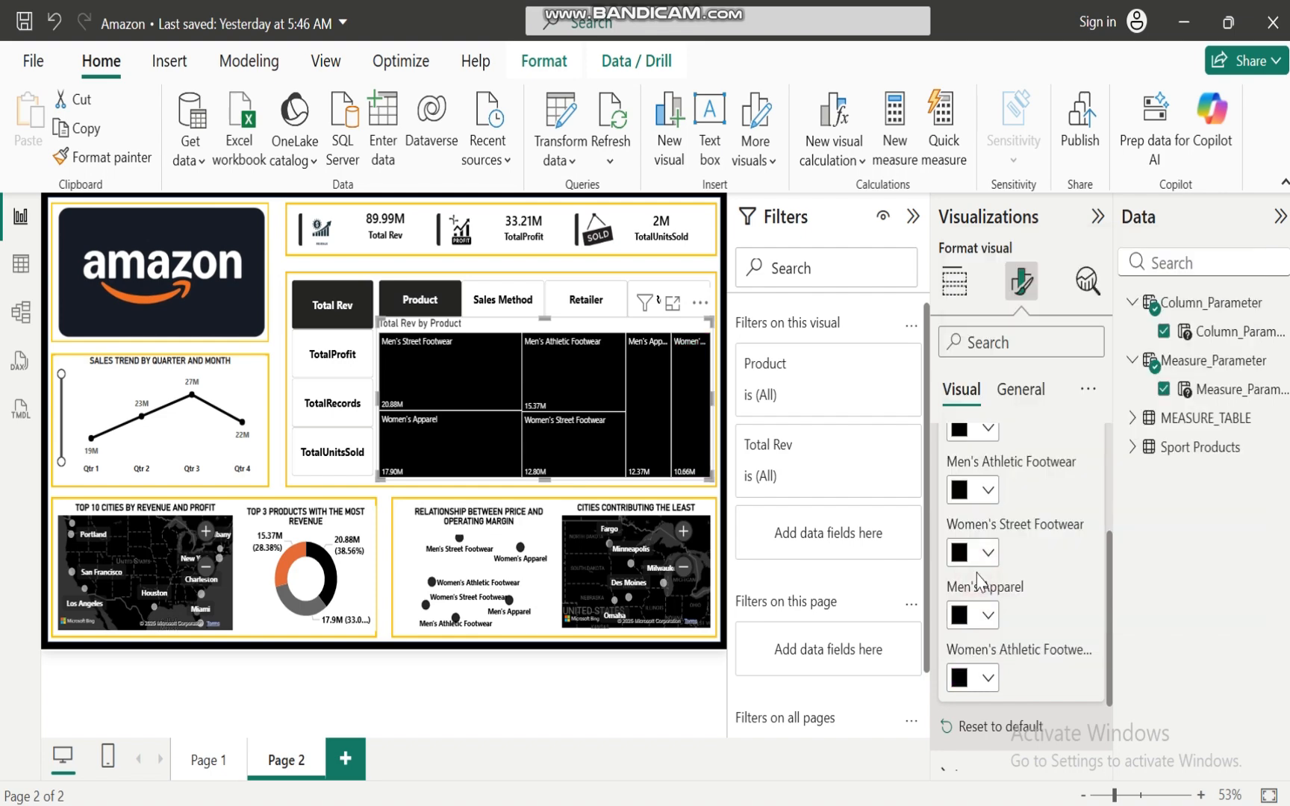
{"action": "left_click_drag", "start_coordinate": [1109, 635], "coordinate": [1102, 523]}
{"action": "left_click", "coordinate": [943, 496]}
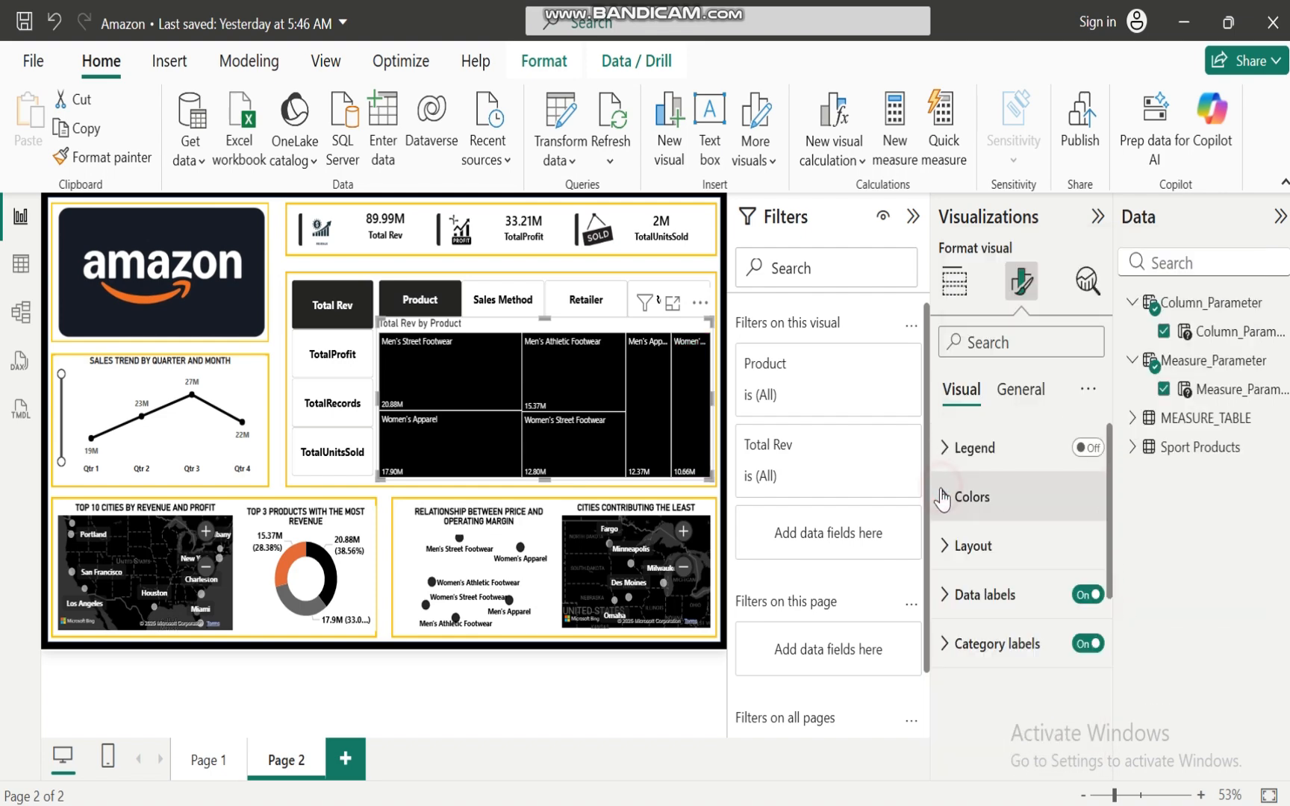
{"action": "left_click", "coordinate": [947, 545]}
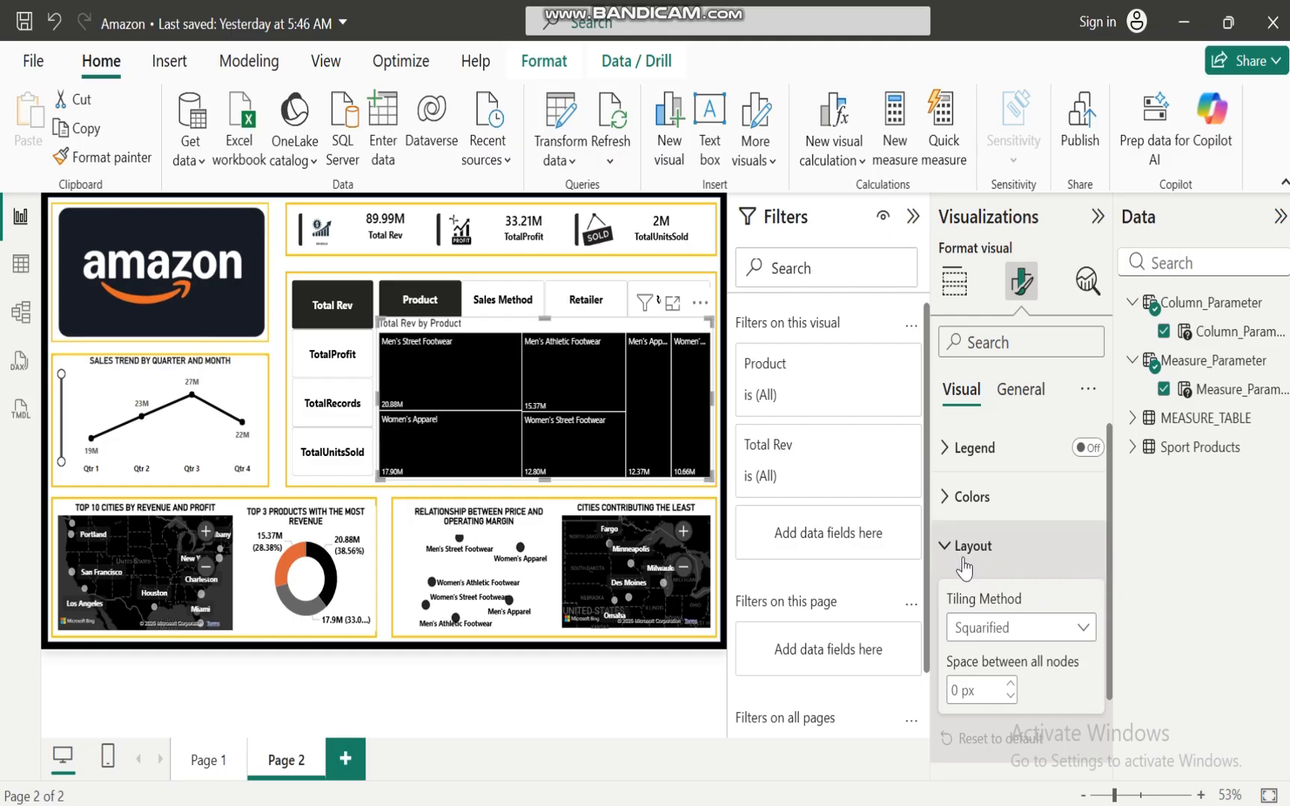
{"action": "left_click", "coordinate": [947, 546]}
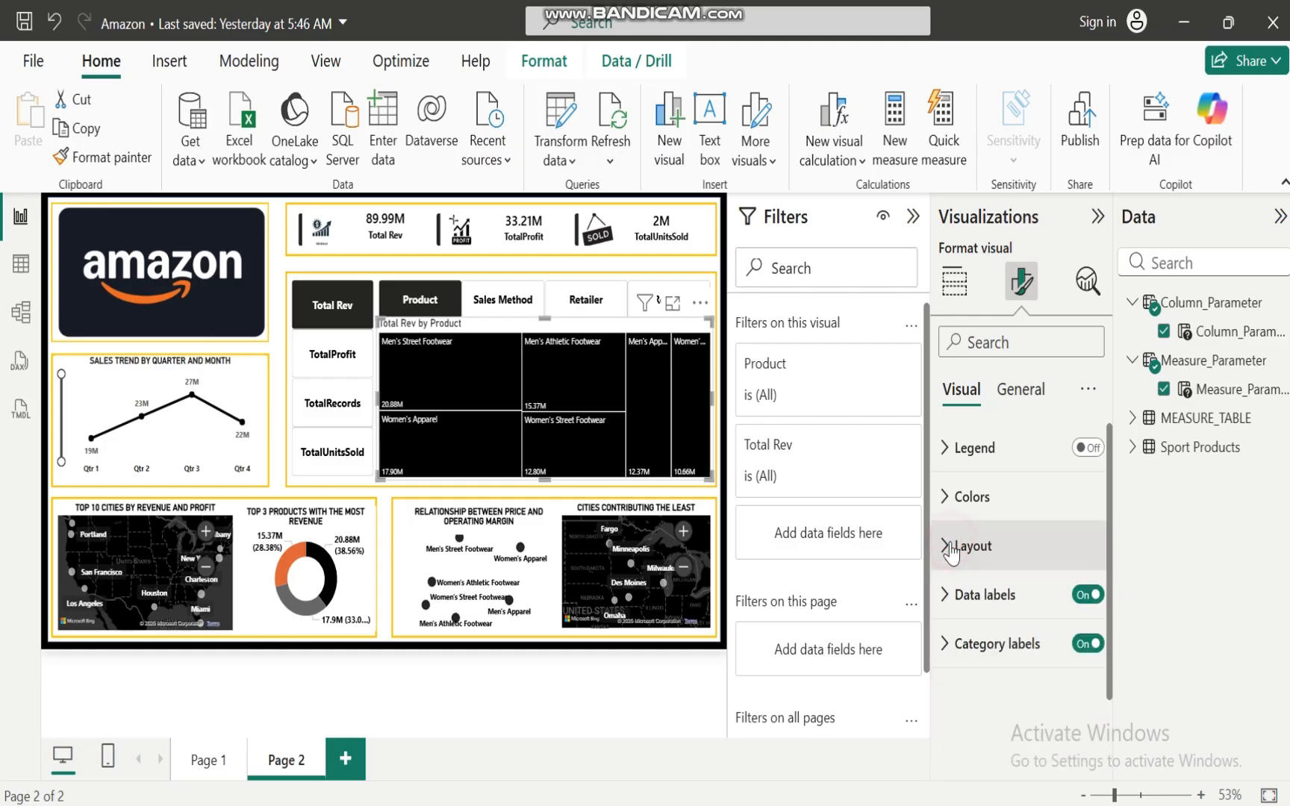
Make the treemap's data label values bold and set their font size to 10
{"action": "left_click", "coordinate": [948, 596]}
{"action": "left_click", "coordinate": [959, 749]}
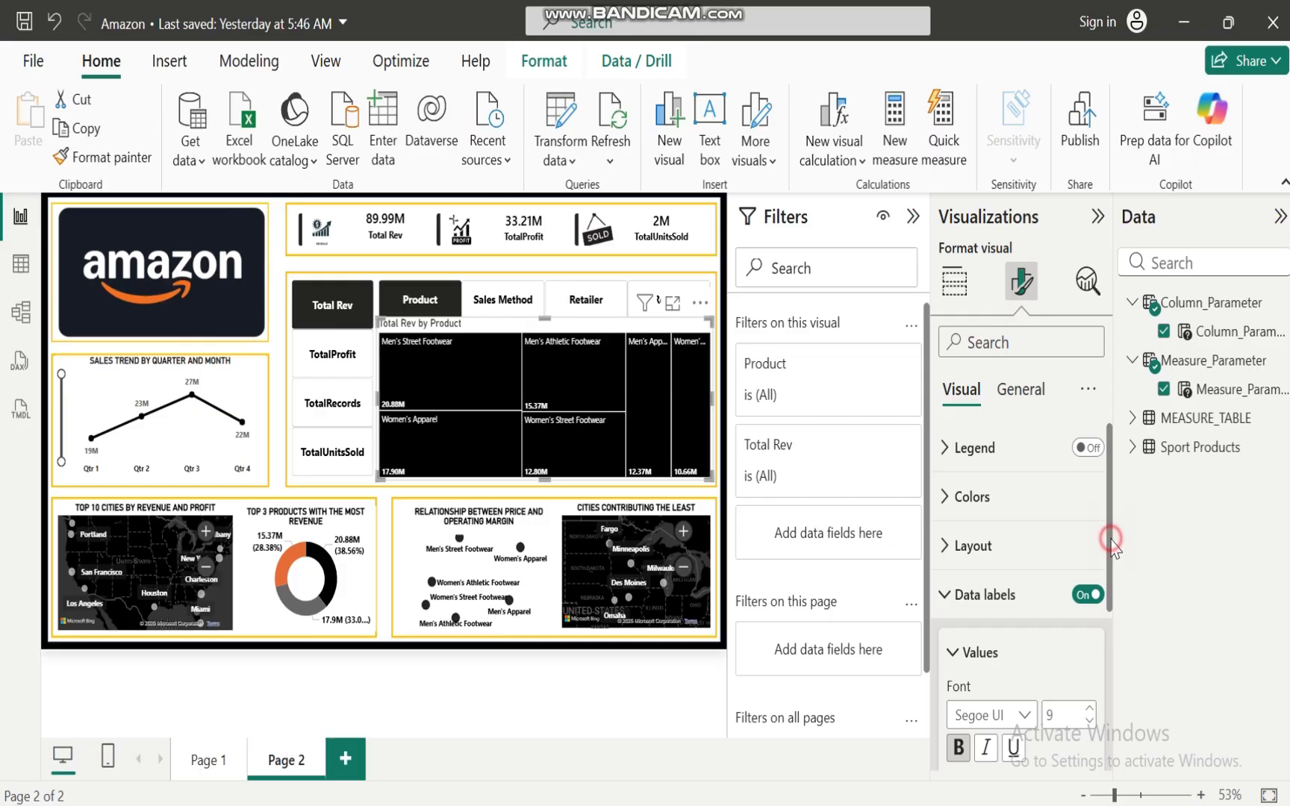
{"action": "left_click_drag", "start_coordinate": [1112, 536], "coordinate": [1111, 639]}
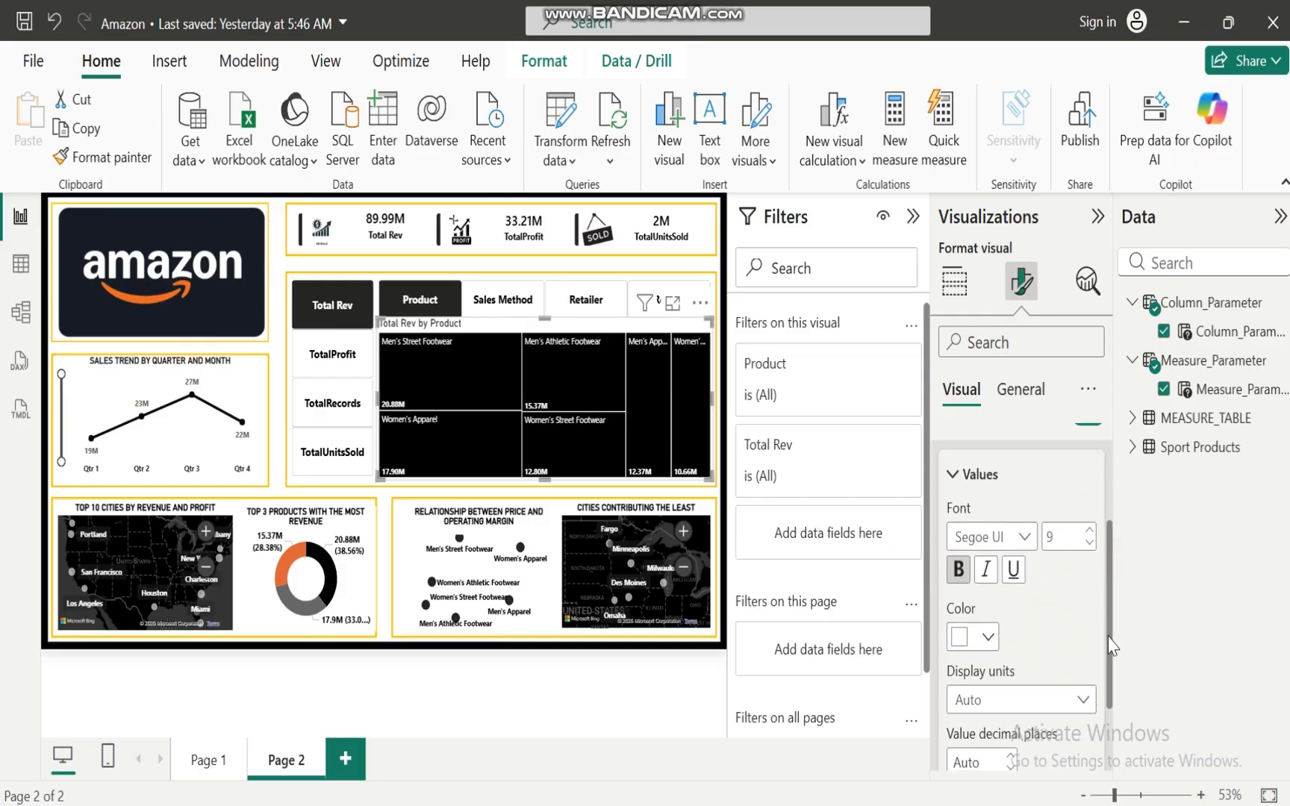
{"action": "left_click", "coordinate": [1088, 530]}
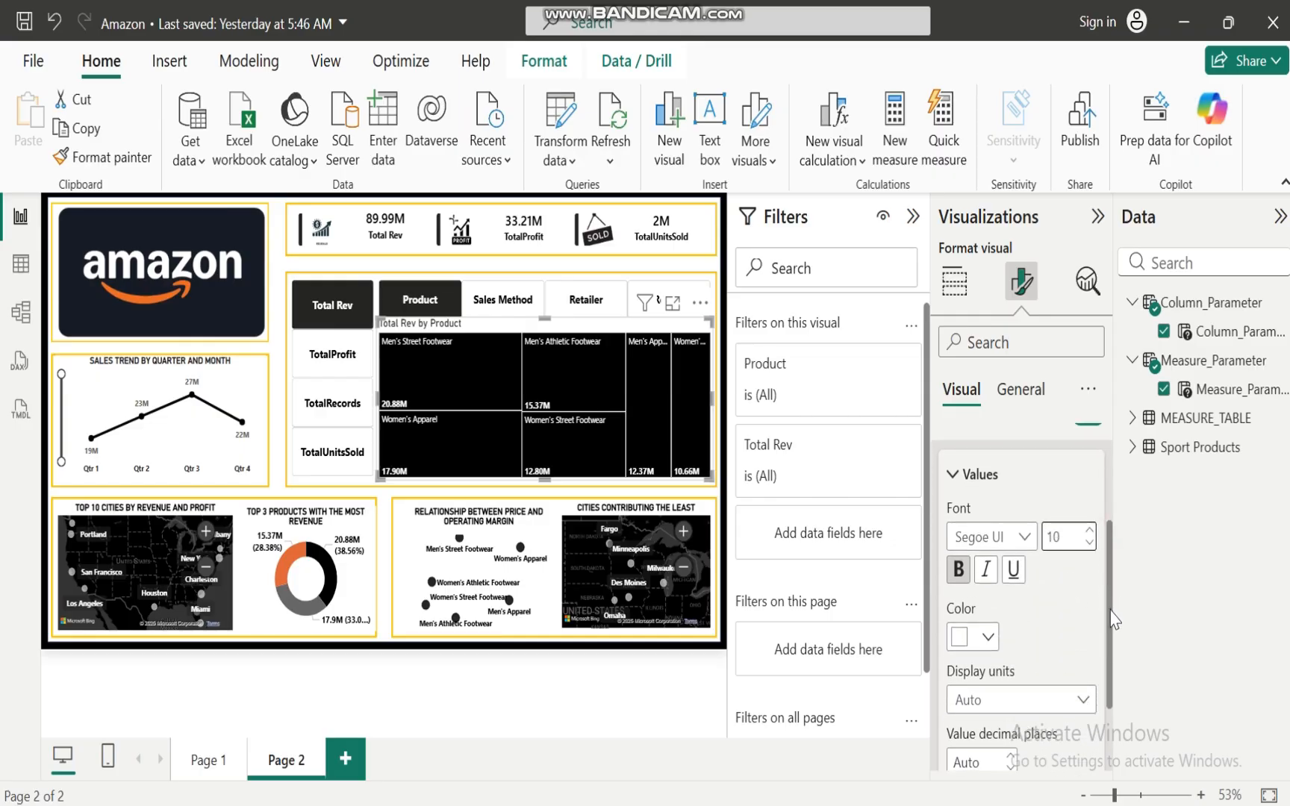
{"action": "left_click_drag", "start_coordinate": [1110, 616], "coordinate": [1110, 523]}
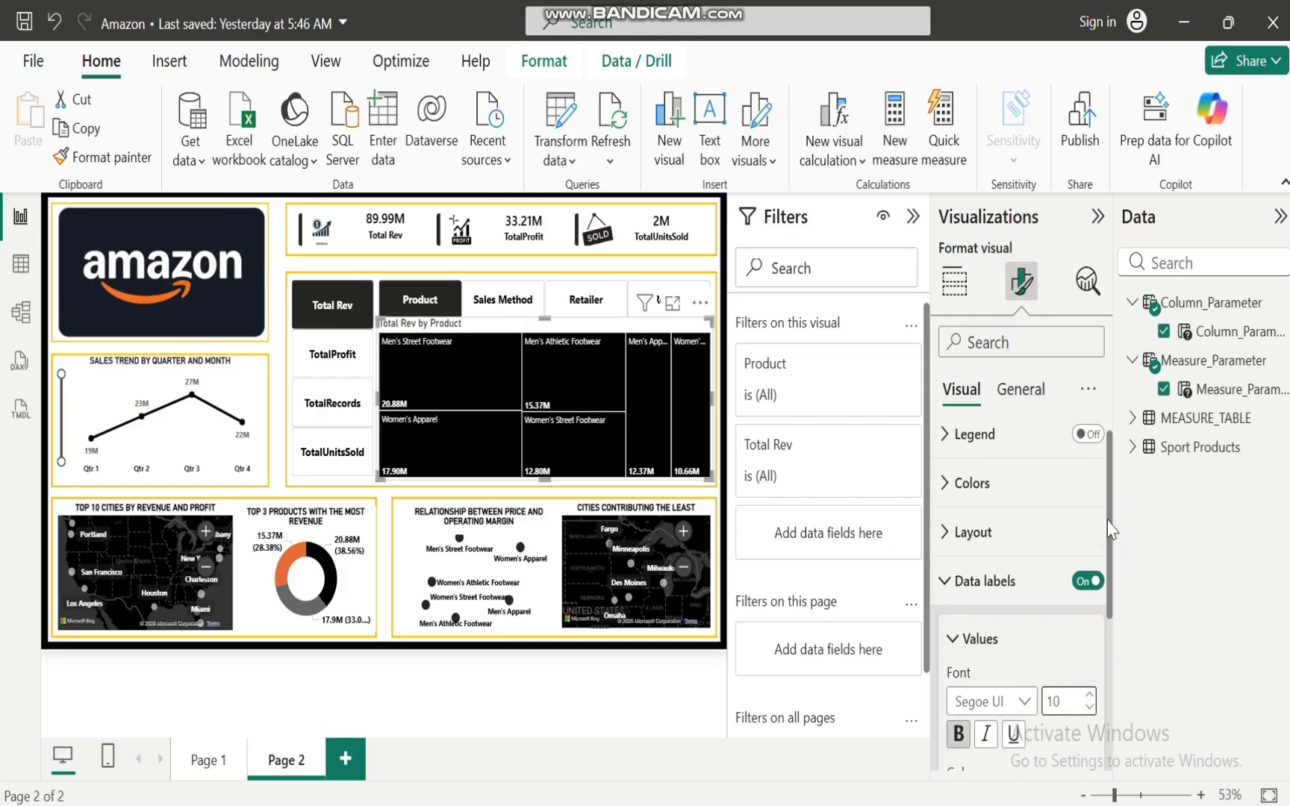
{"action": "left_click", "coordinate": [944, 590]}
Make the treemap's category labels bold and set their font size to 11
{"action": "left_click", "coordinate": [944, 643]}
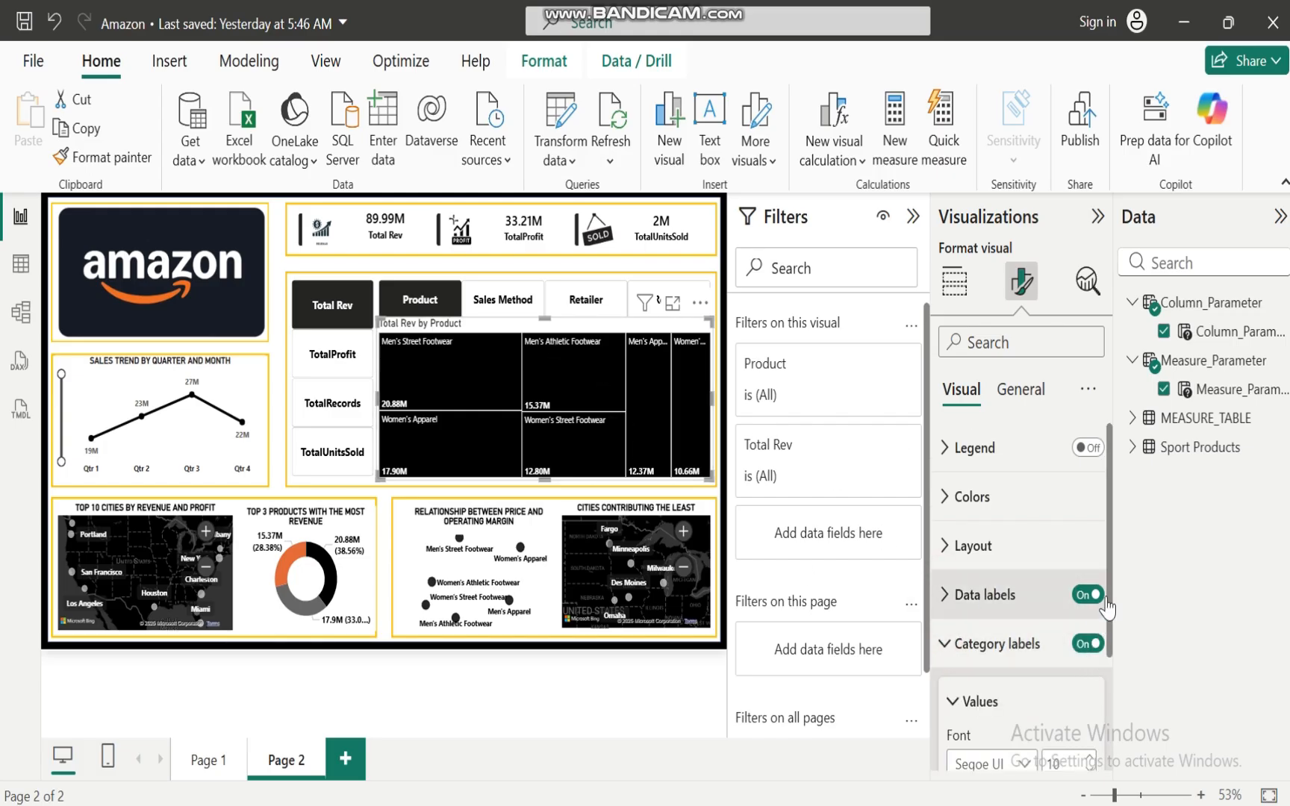
{"action": "scroll", "coordinate": [1037, 672], "scroll_direction": "down", "scroll_amount": 3}
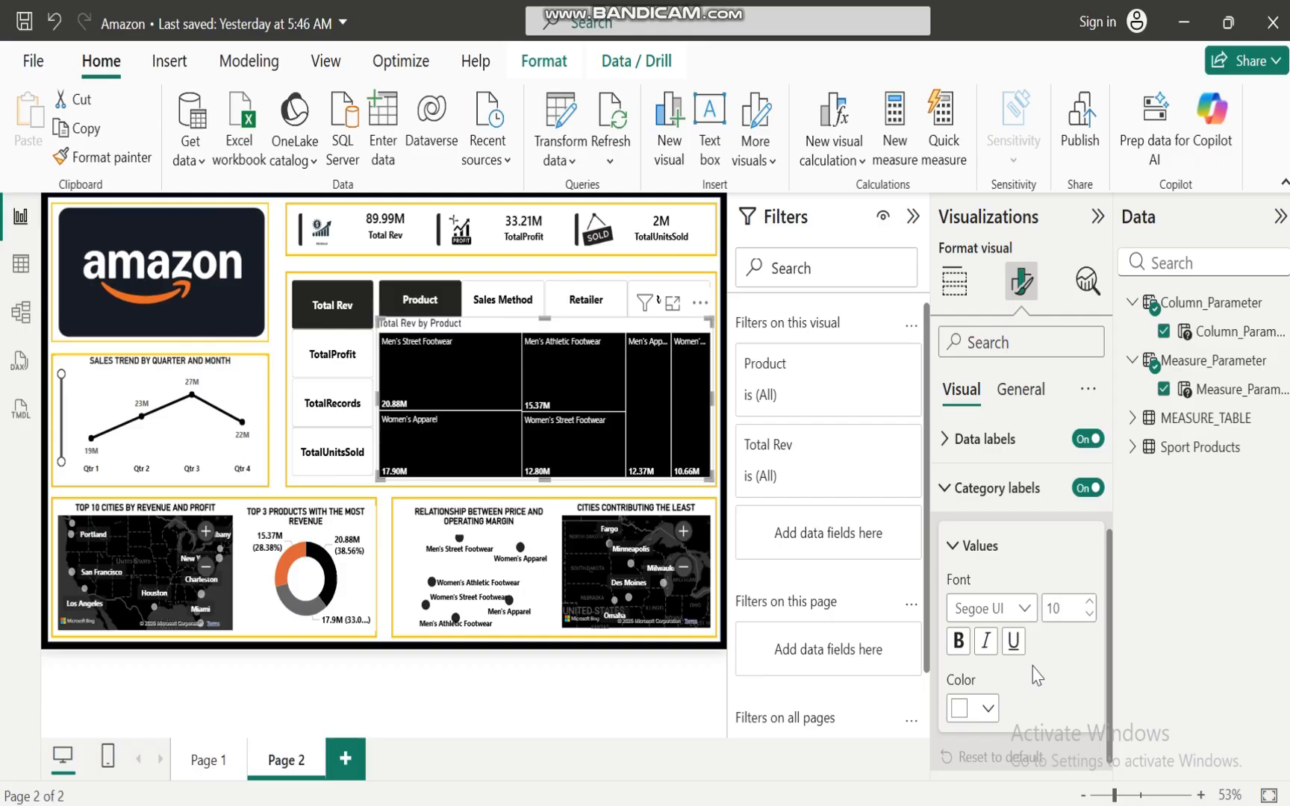
{"action": "left_click", "coordinate": [959, 640]}
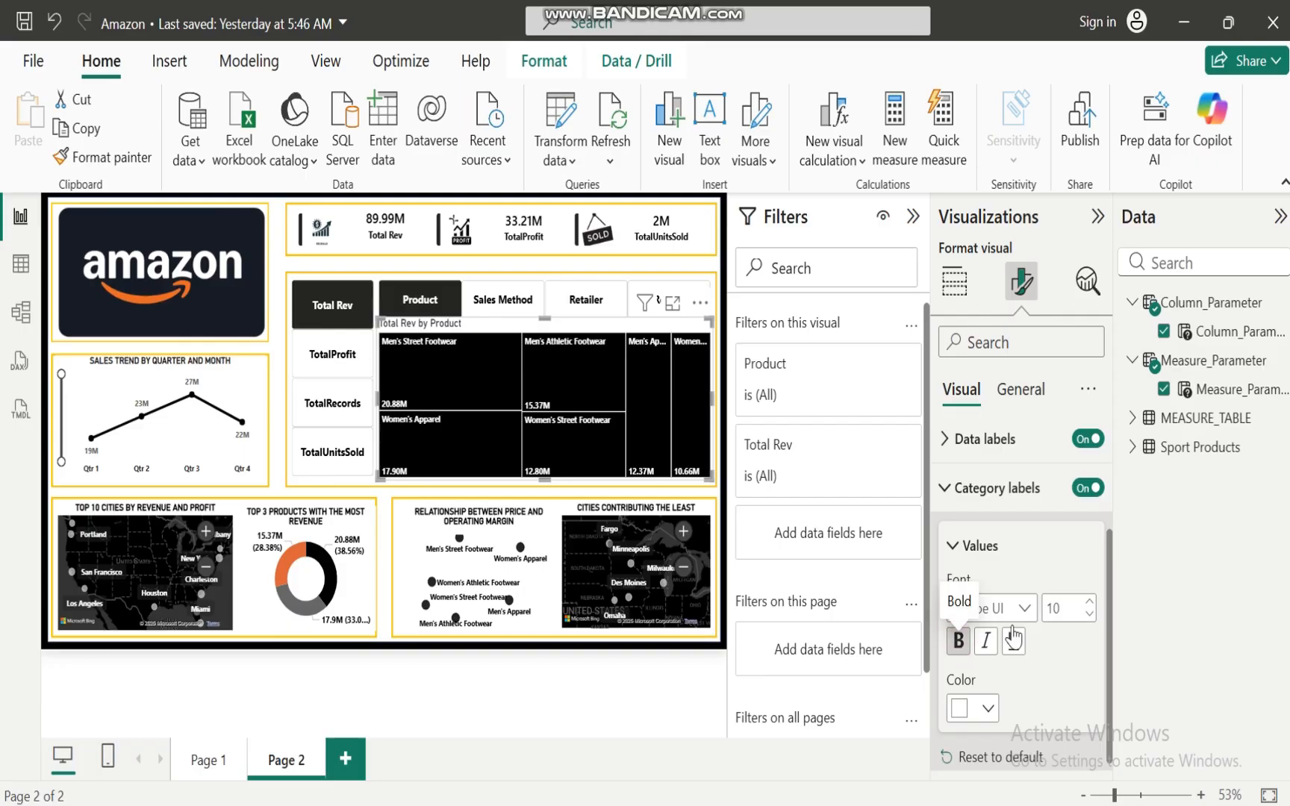
{"action": "left_click", "coordinate": [1090, 602]}
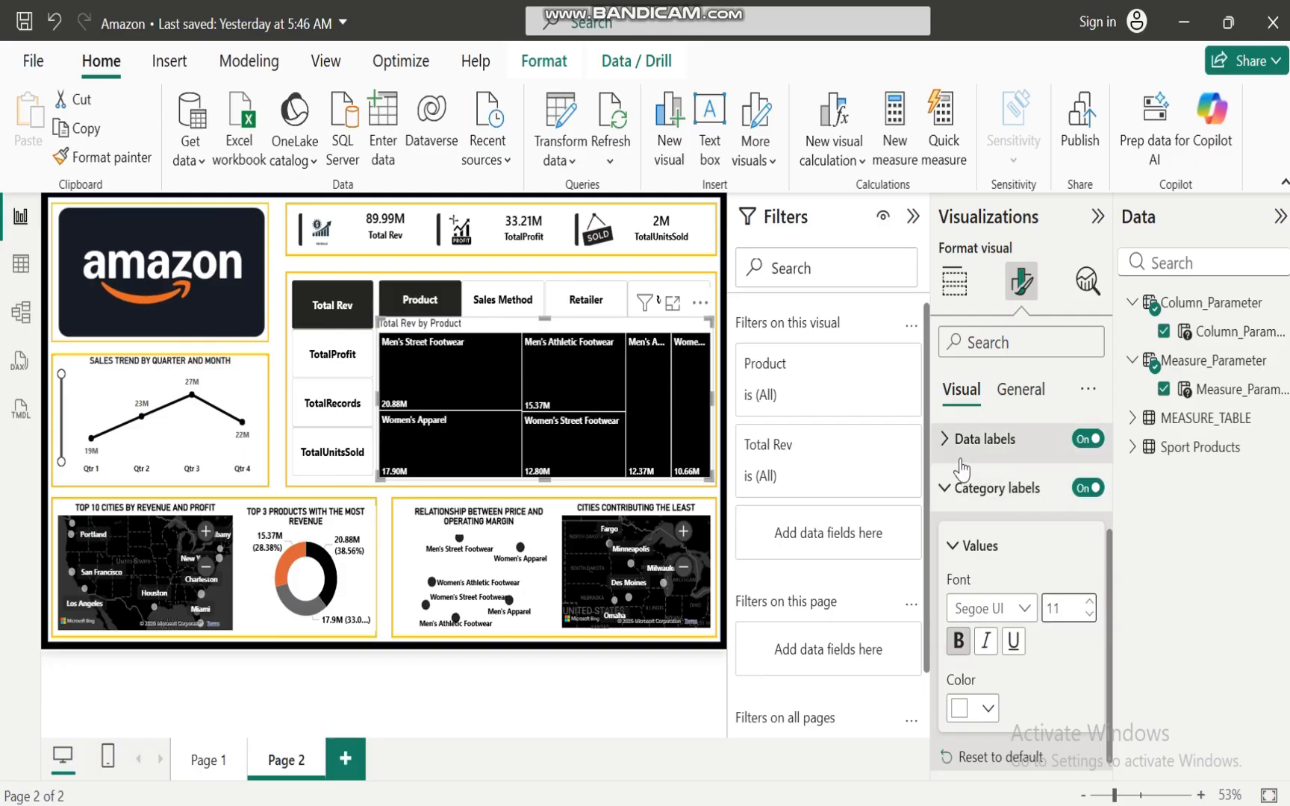
{"action": "left_click", "coordinate": [946, 488]}
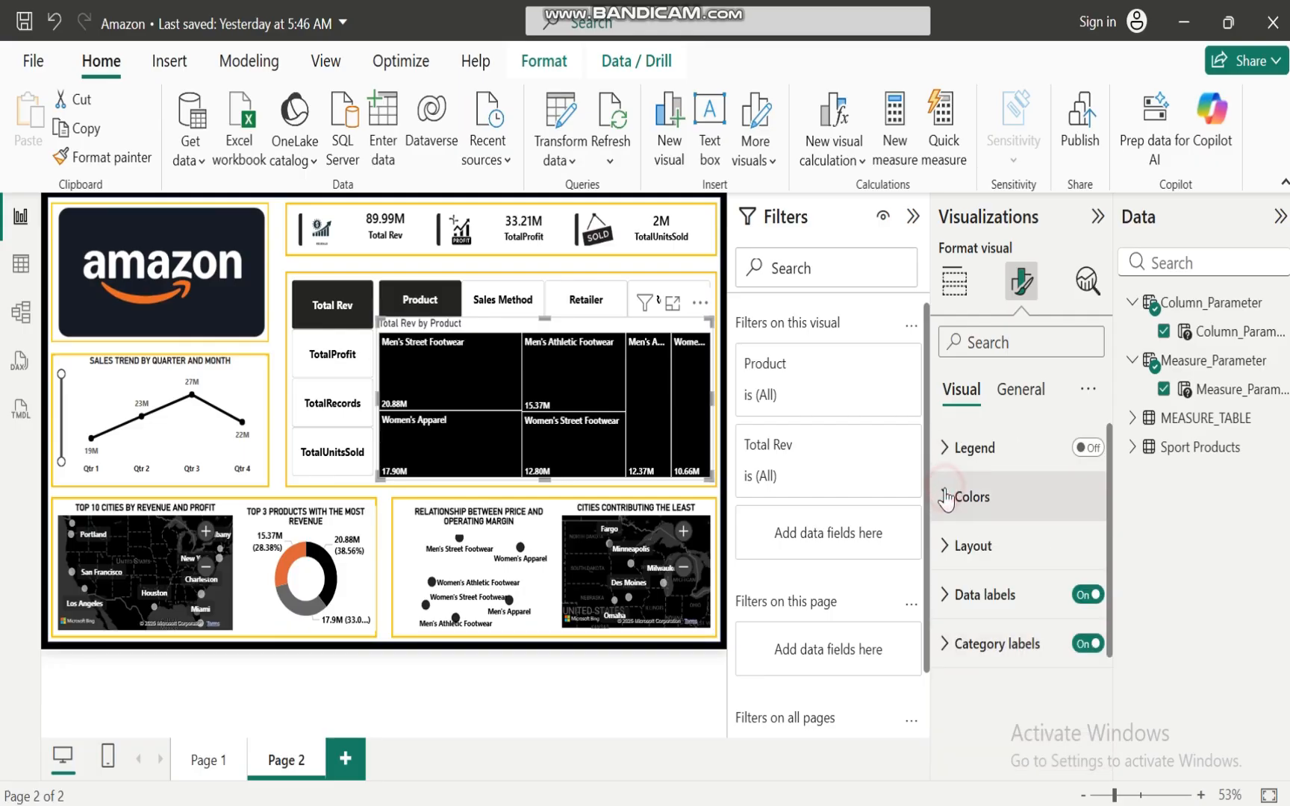
Turn off the treemap's title and its background effect
{"action": "left_click", "coordinate": [1027, 385]}
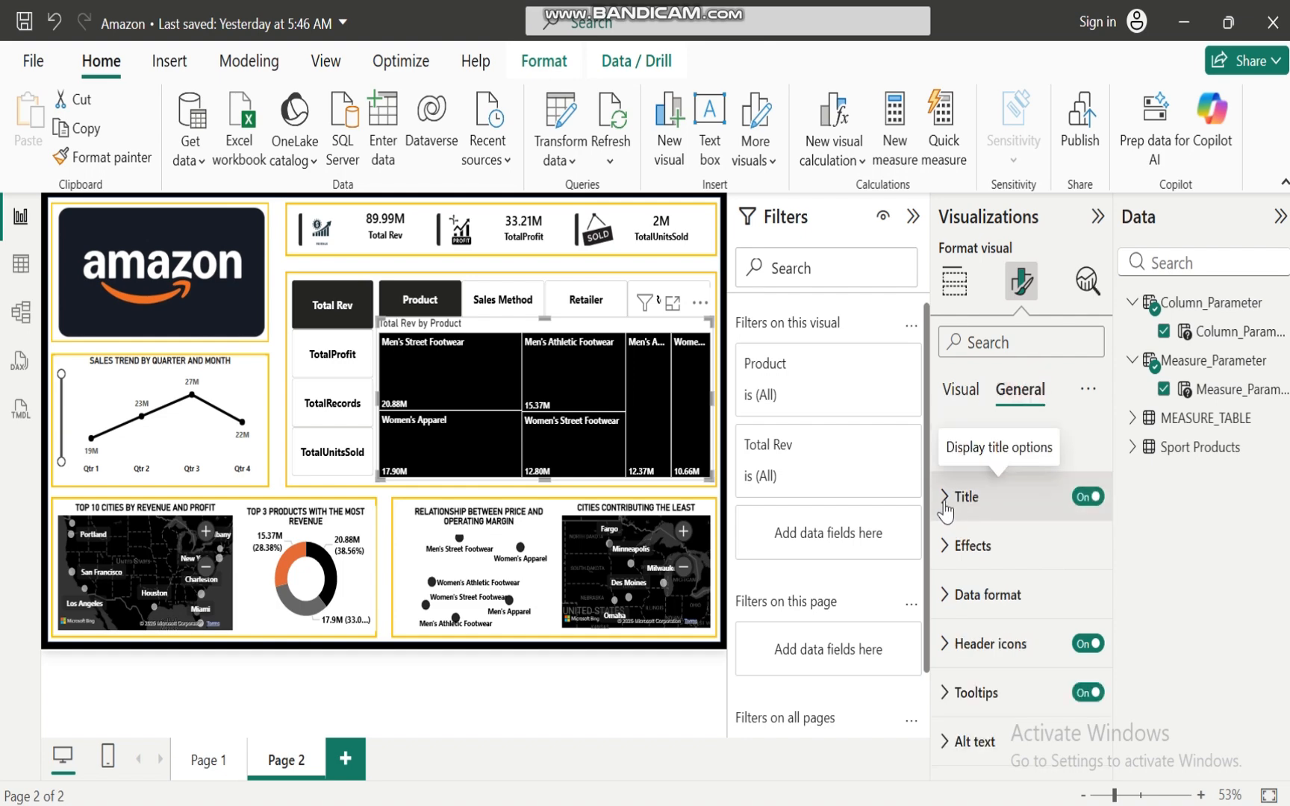
{"action": "left_click", "coordinate": [1087, 496]}
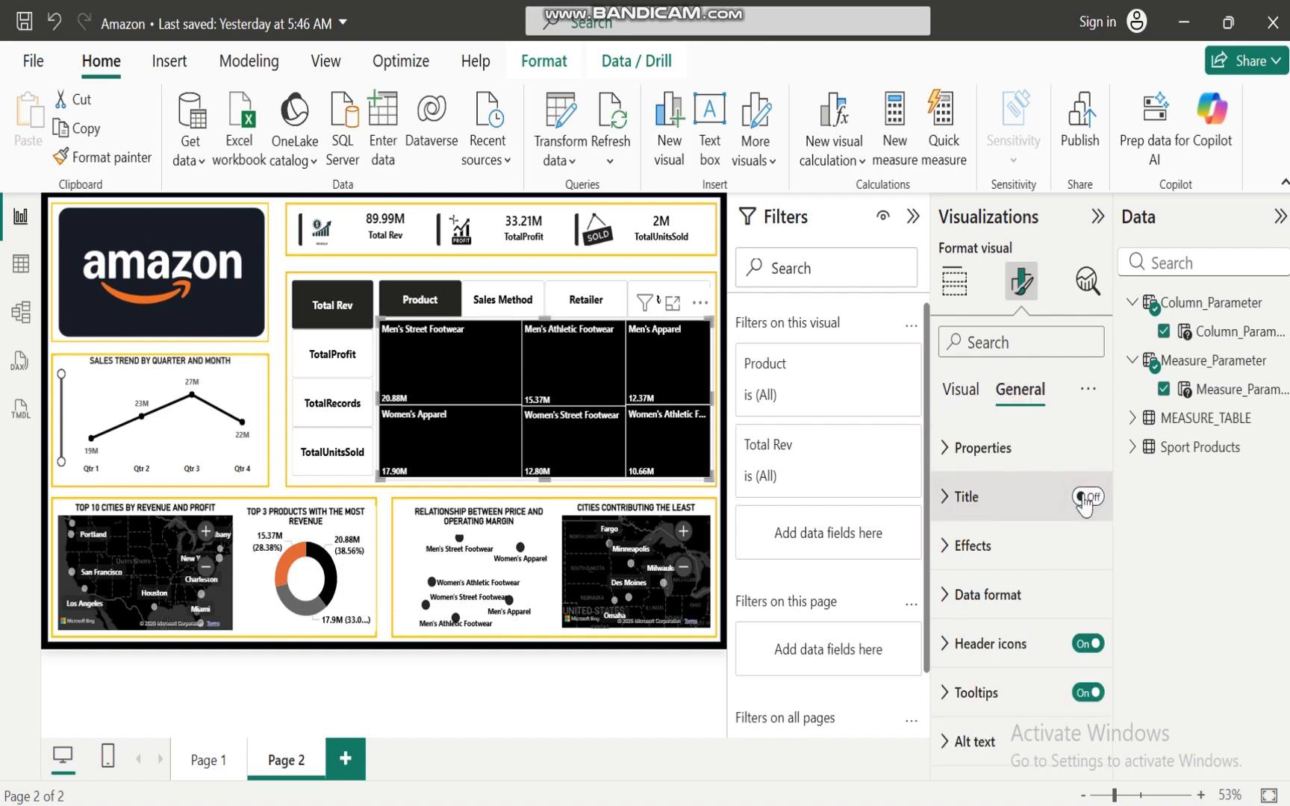
{"action": "left_click", "coordinate": [943, 566]}
{"action": "left_click", "coordinate": [1080, 603]}
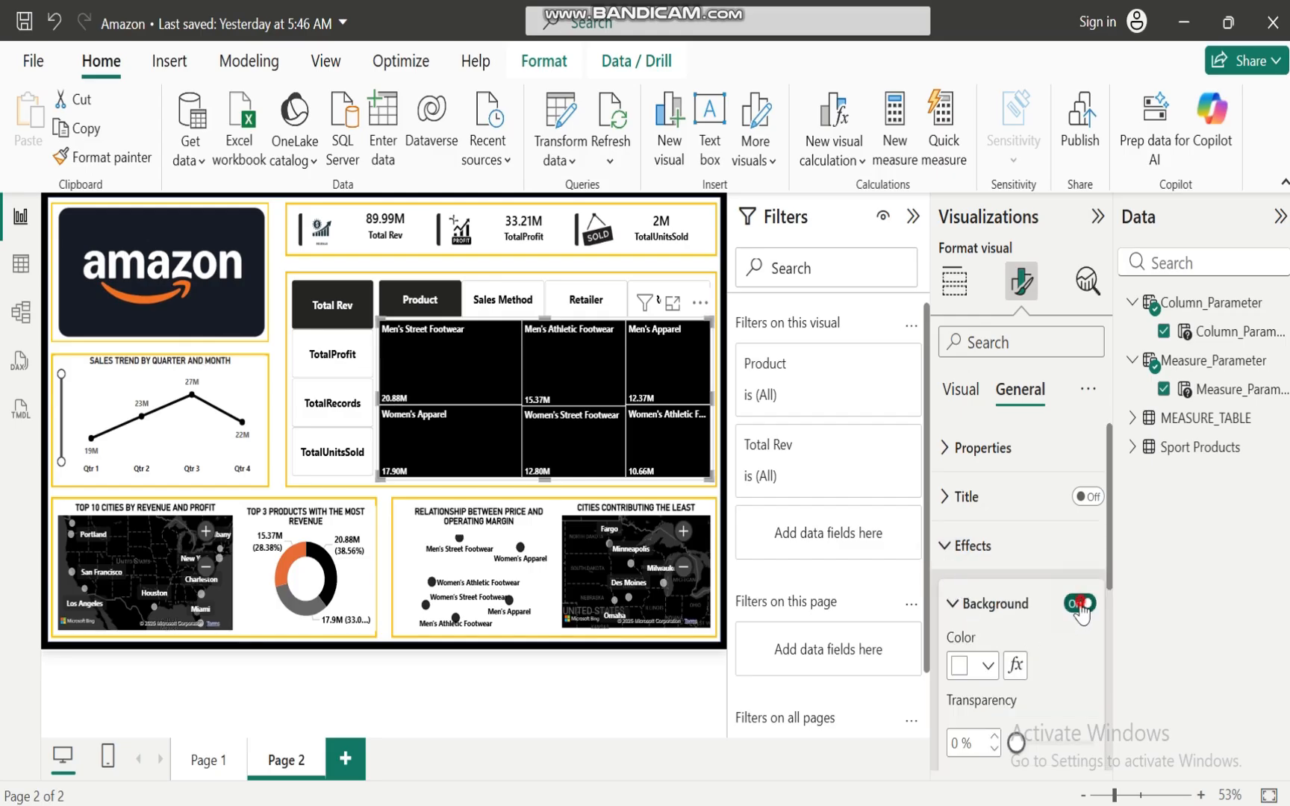
{"action": "left_click", "coordinate": [556, 674]}
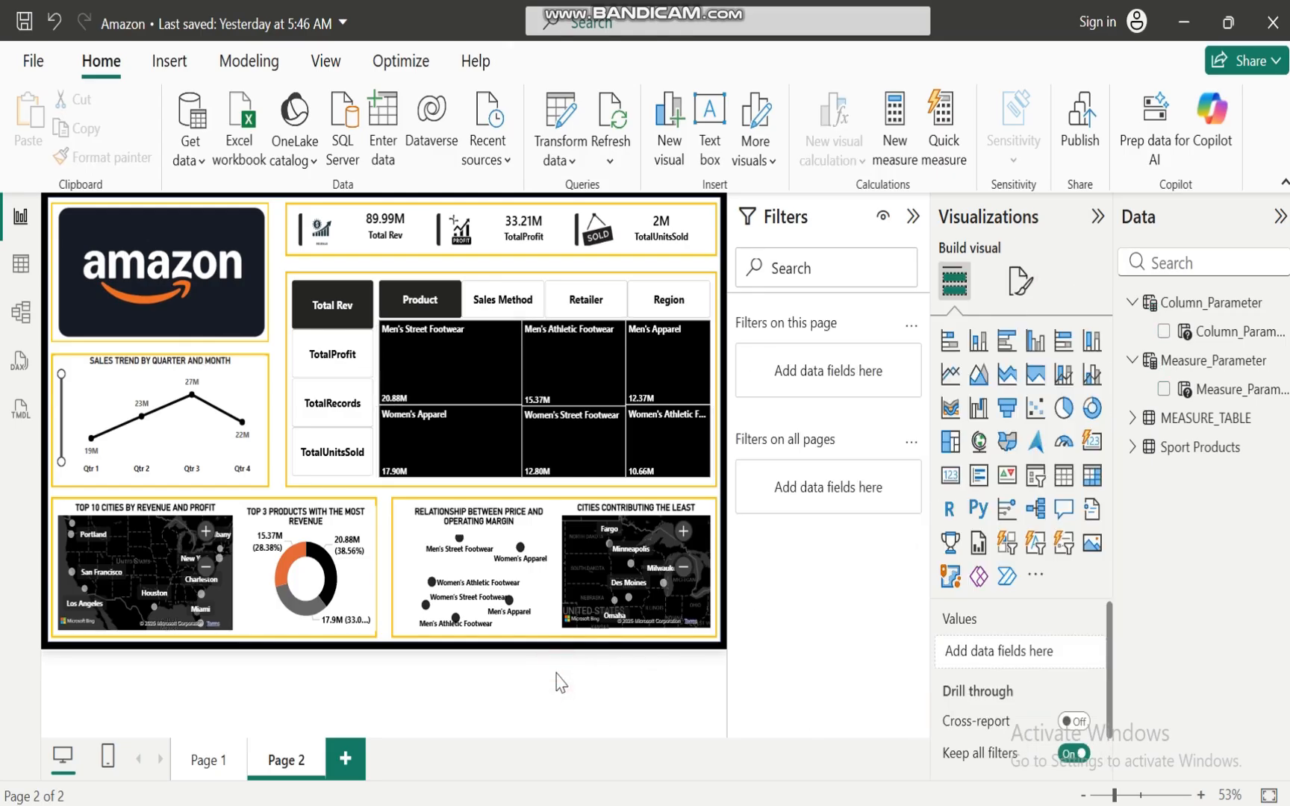
Break the treemap down by Sales Method and set the In-store and Outlet tile colors to black
{"action": "left_click", "coordinate": [500, 306]}
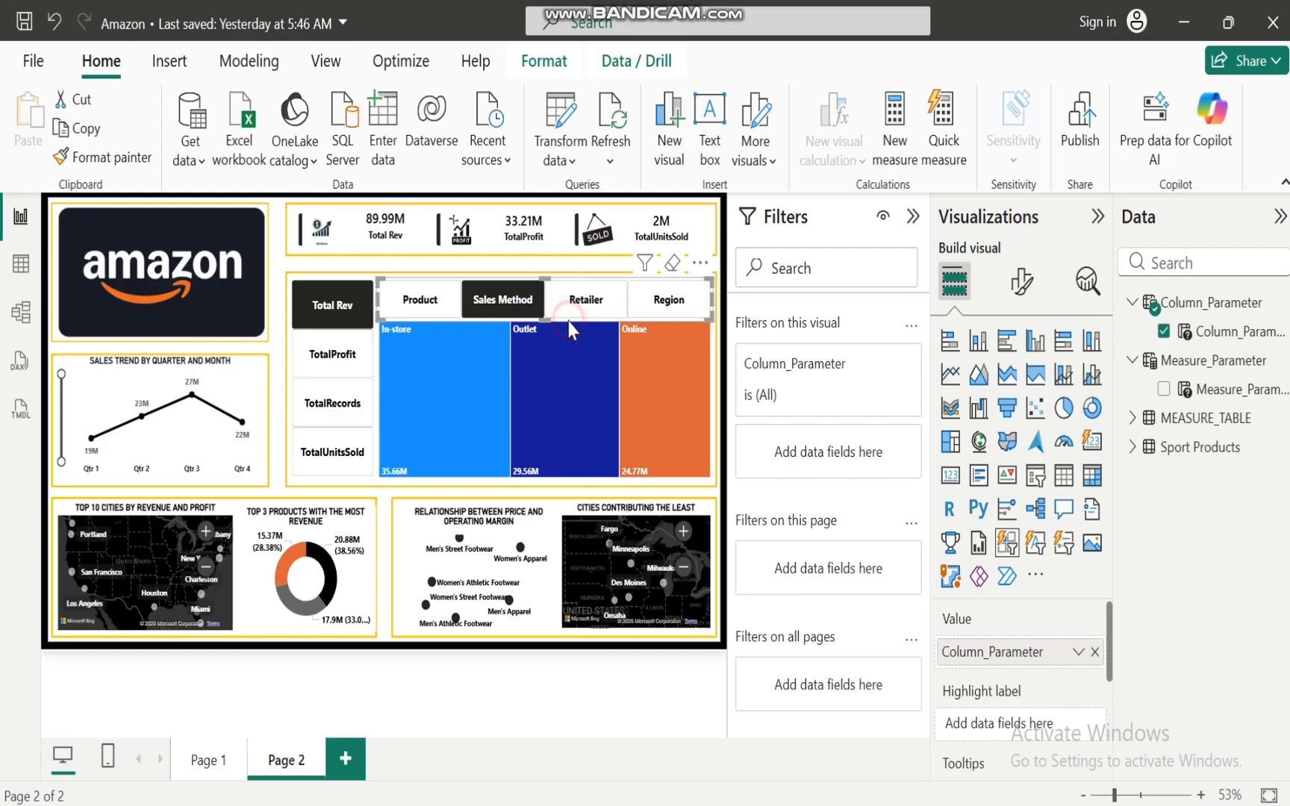
{"action": "left_click", "coordinate": [554, 390]}
{"action": "left_click", "coordinate": [552, 386]}
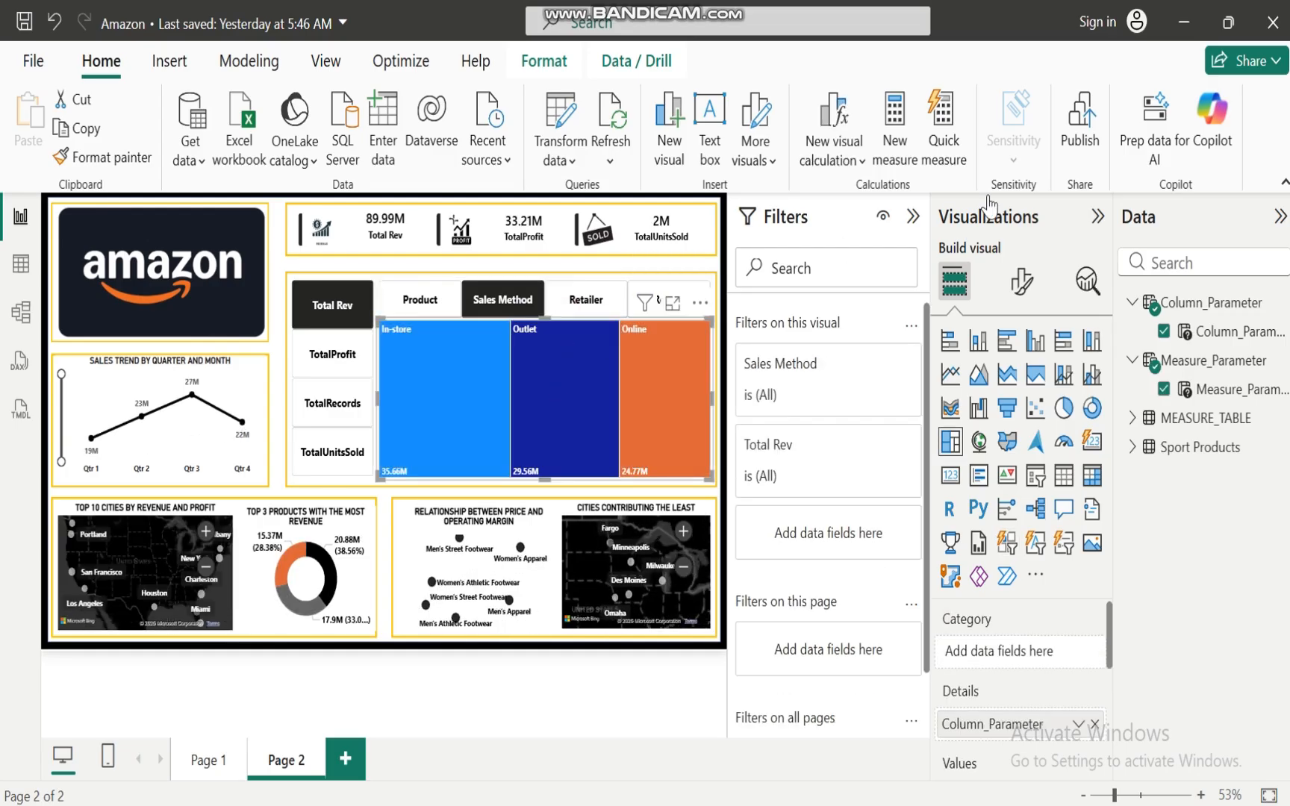
{"action": "left_click", "coordinate": [1028, 279]}
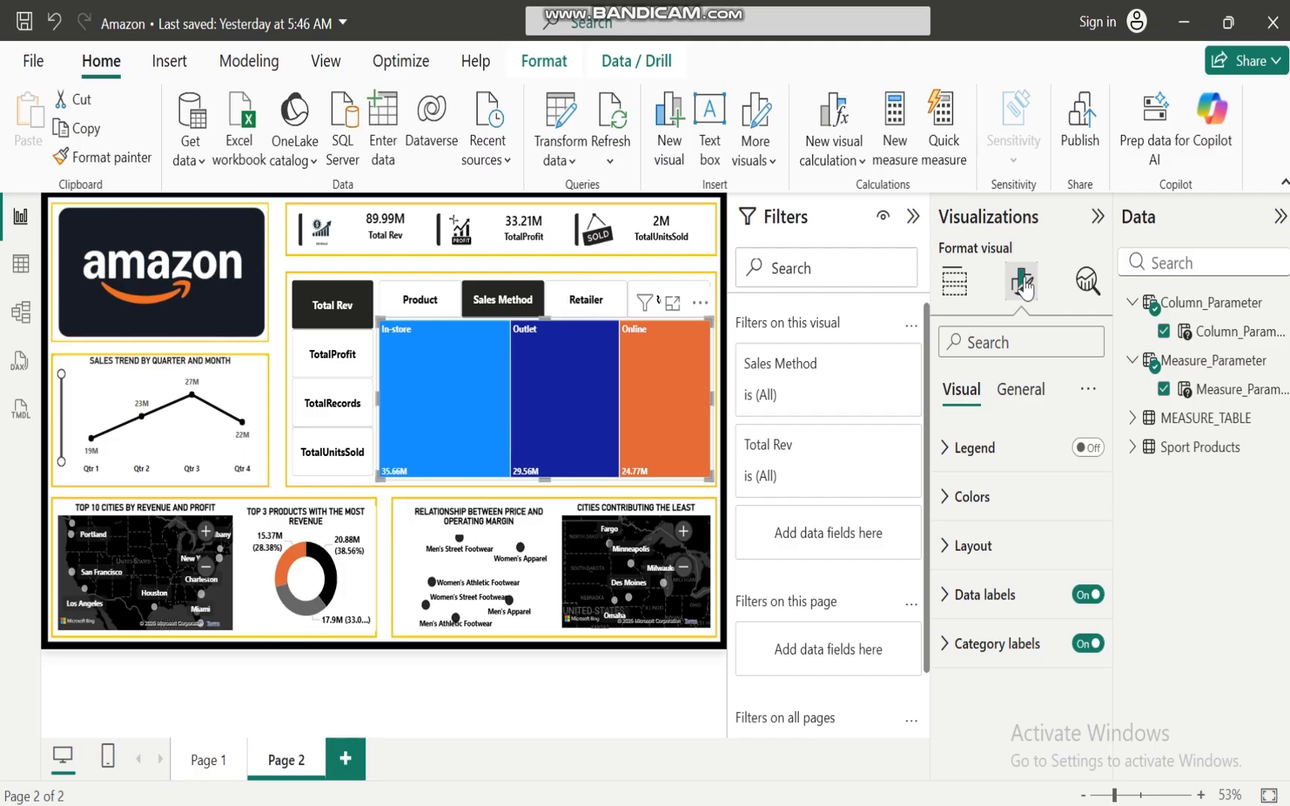
{"action": "left_click", "coordinate": [947, 498]}
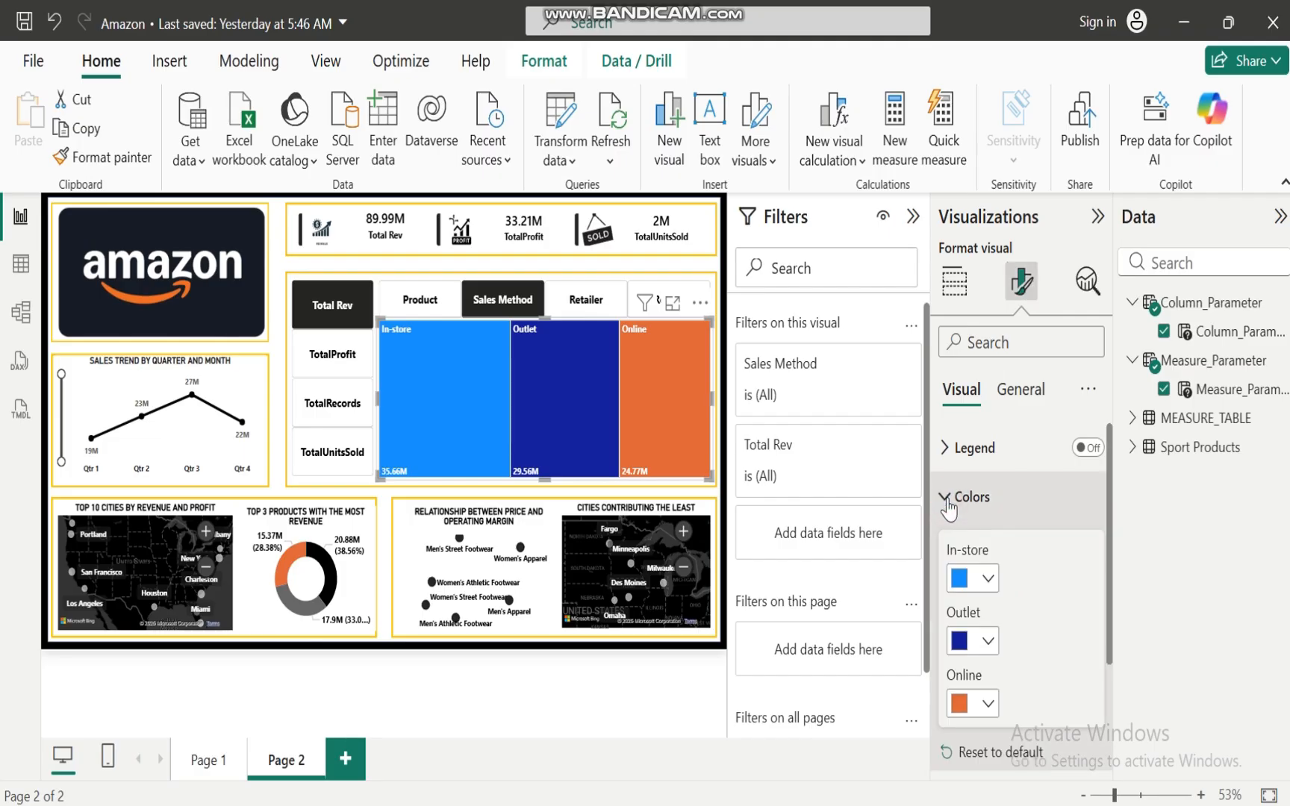
{"action": "left_click", "coordinate": [992, 581]}
{"action": "left_click", "coordinate": [971, 474]}
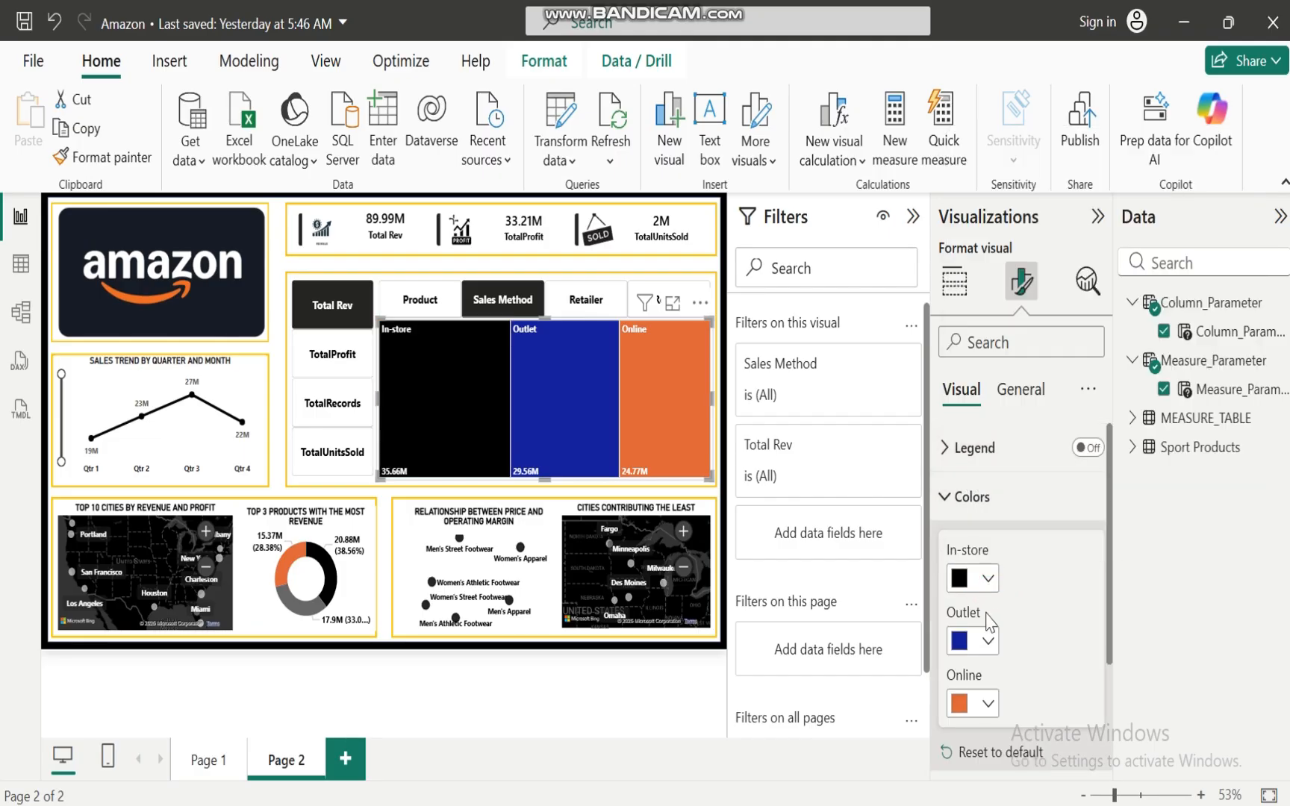
{"action": "left_click", "coordinate": [988, 640]}
{"action": "left_click", "coordinate": [973, 536]}
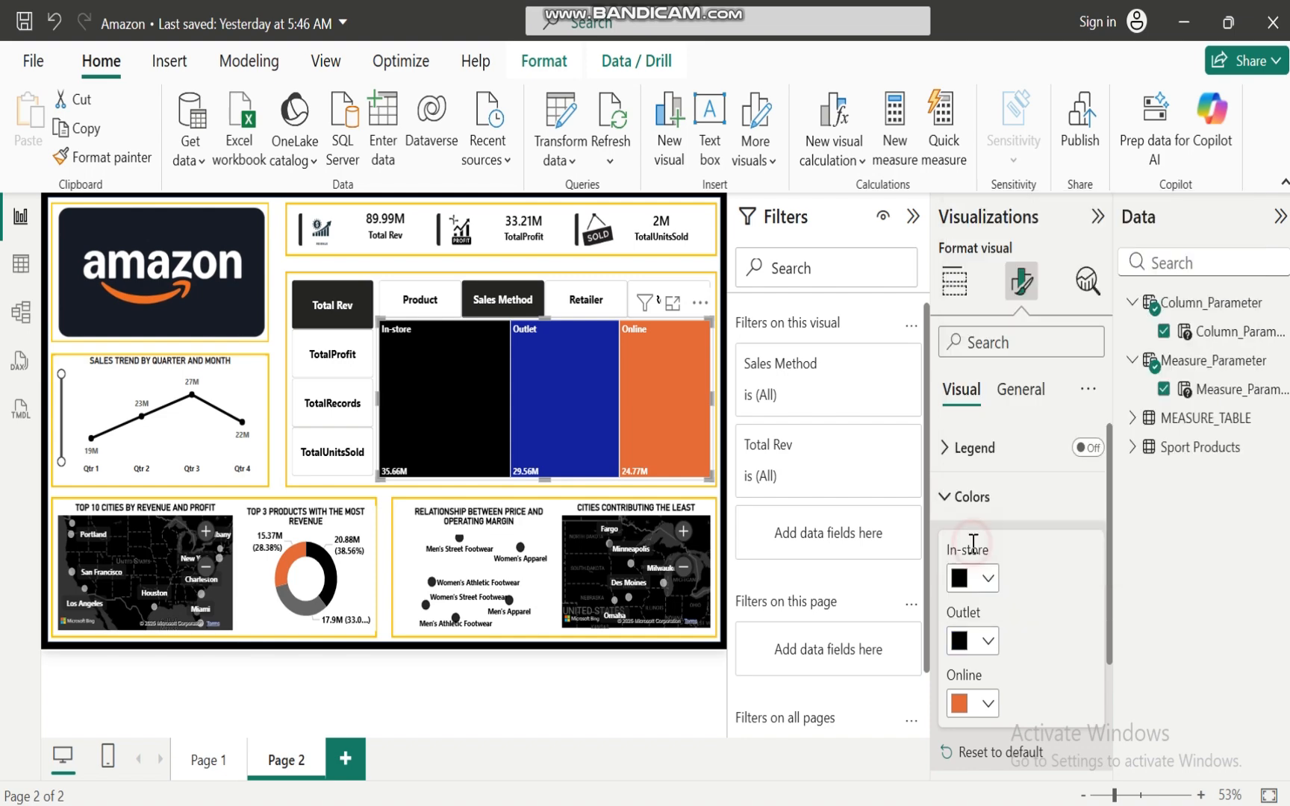
{"action": "left_click", "coordinate": [984, 705]}
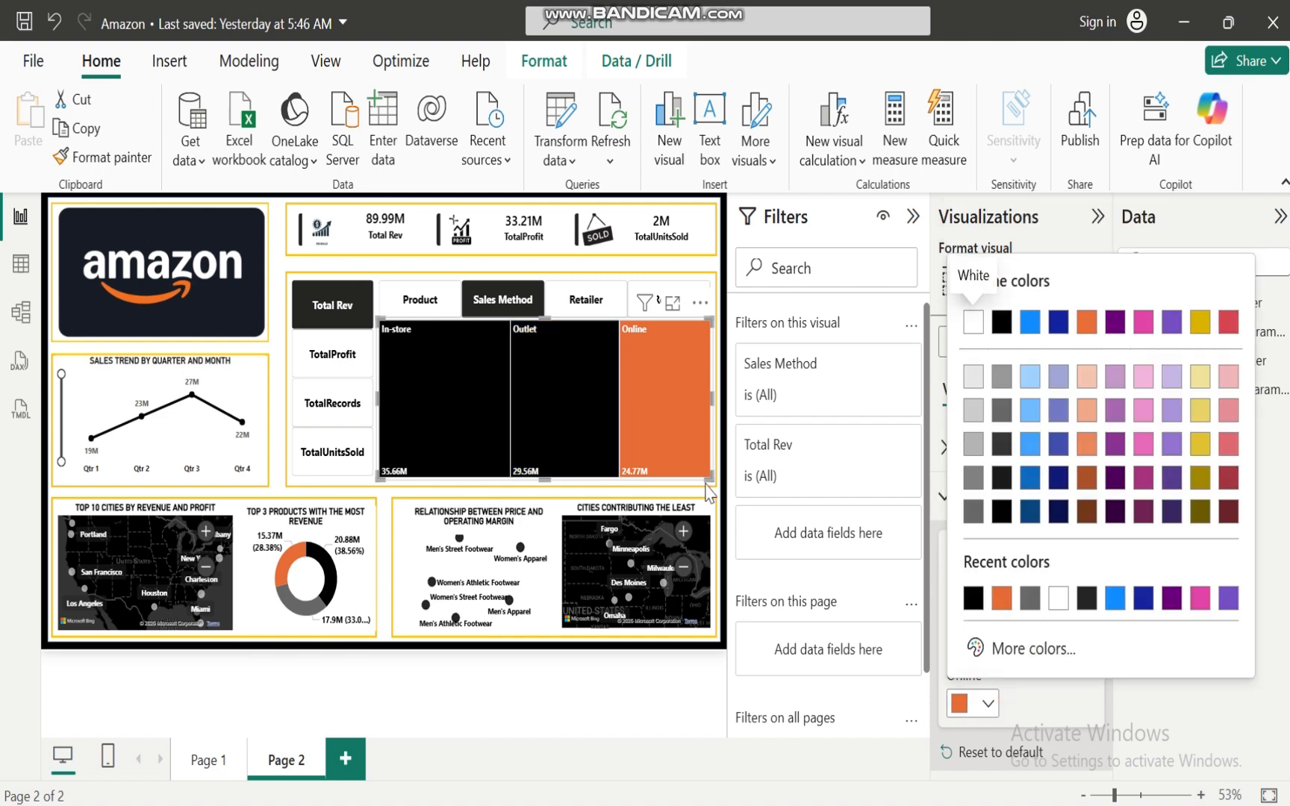
{"action": "left_click", "coordinate": [592, 722]}
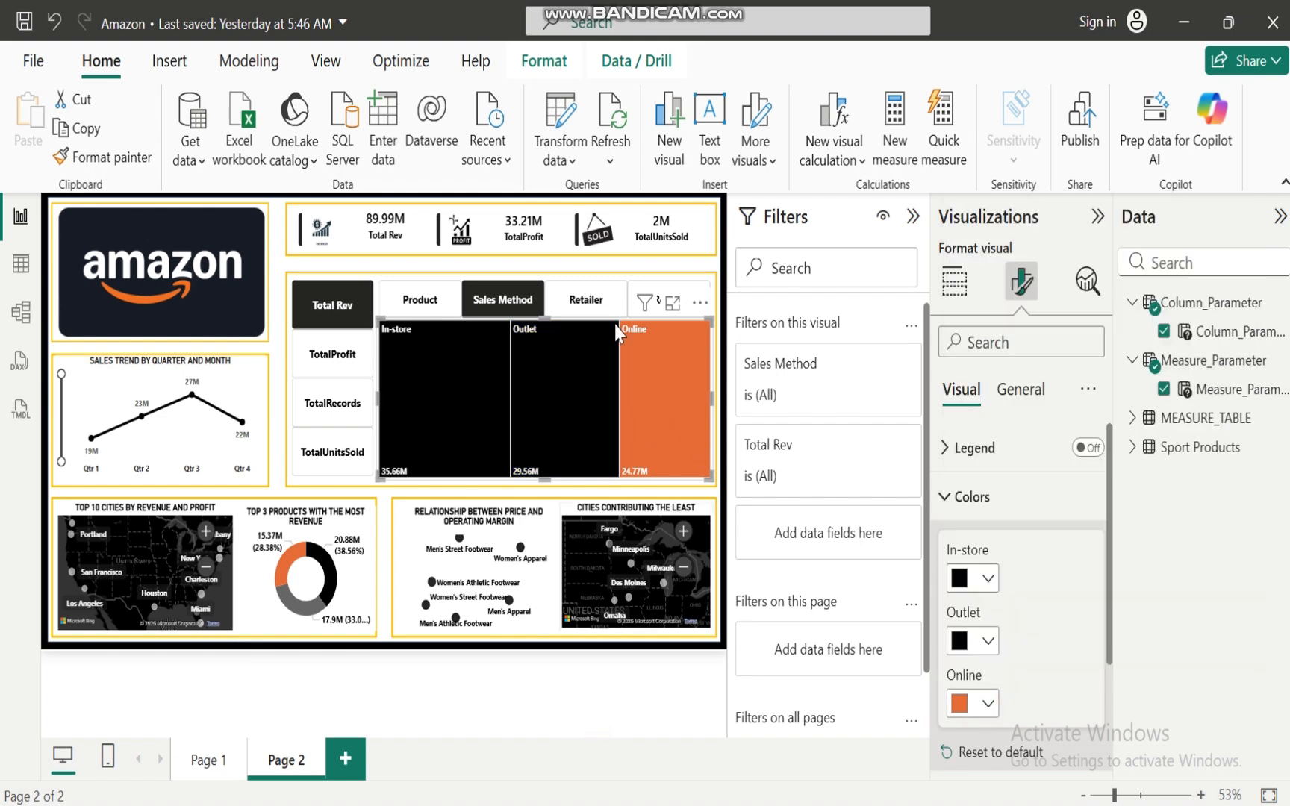
Break the treemap down by Retailer and set the West Gear and Foot Locker tile colors to black
{"action": "left_click", "coordinate": [583, 305]}
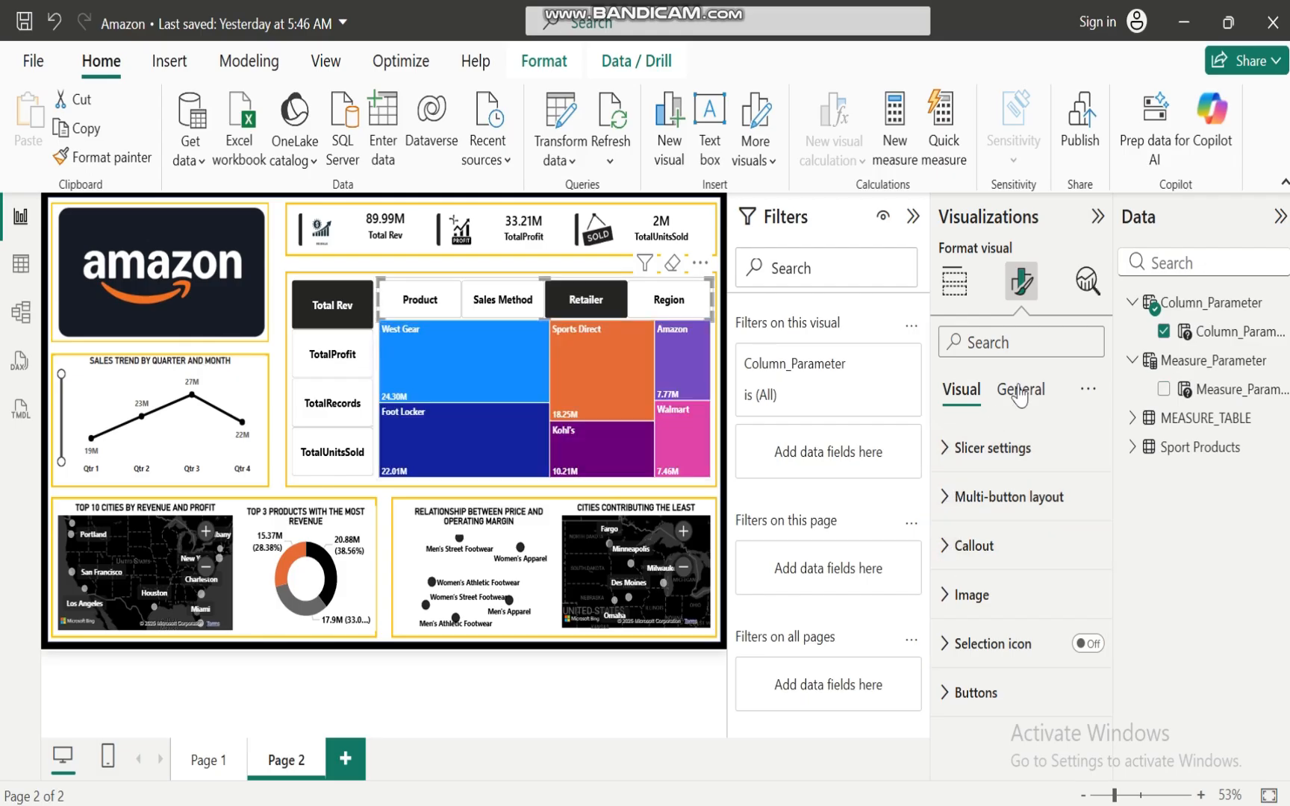
{"action": "left_click", "coordinate": [535, 327]}
{"action": "left_click", "coordinate": [535, 327]}
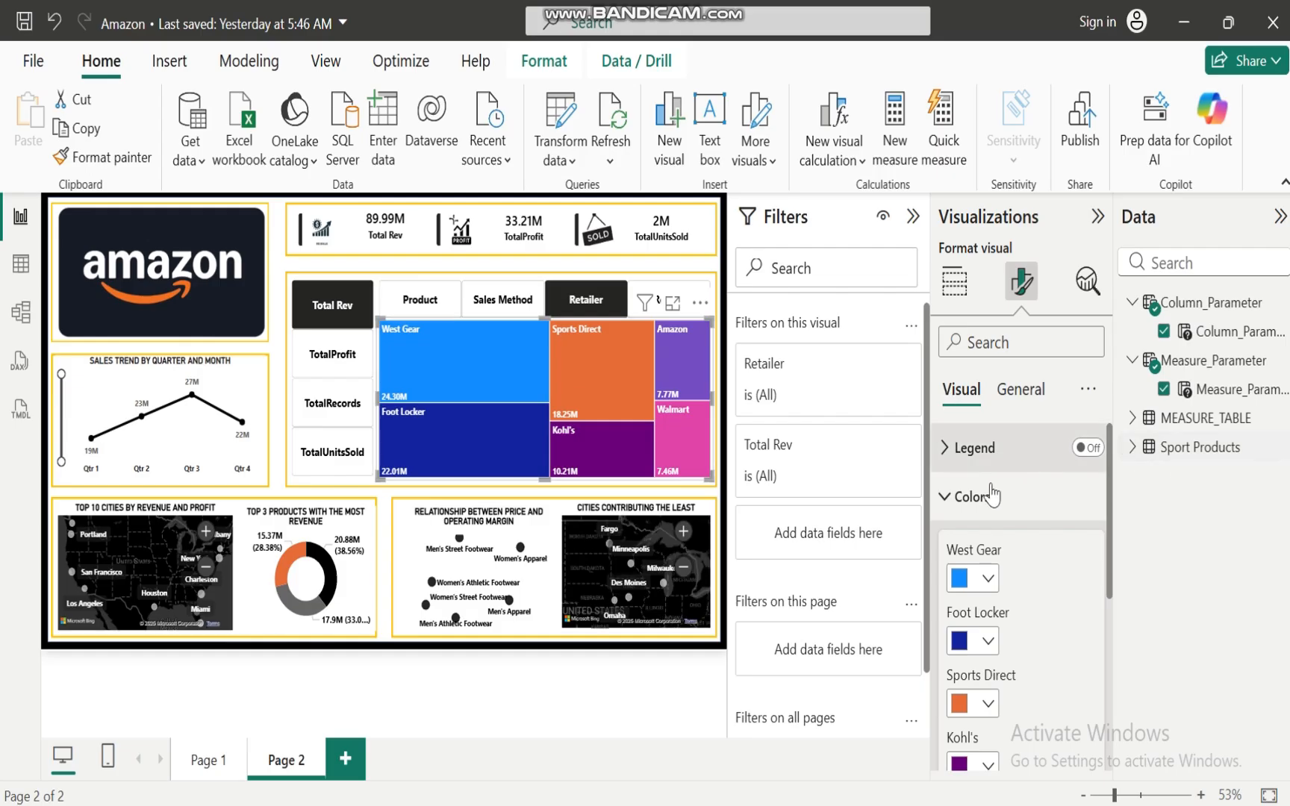
{"action": "left_click", "coordinate": [987, 580]}
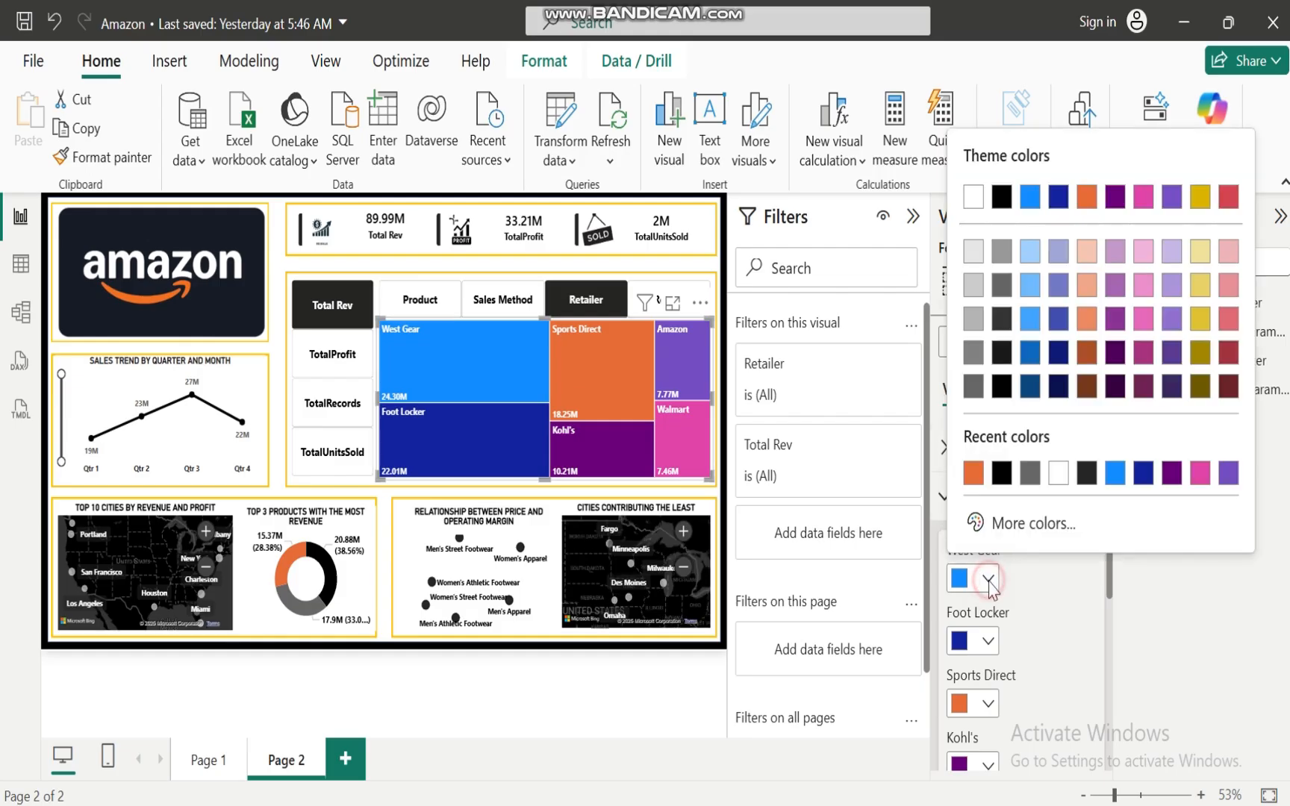
{"action": "left_click", "coordinate": [1002, 473]}
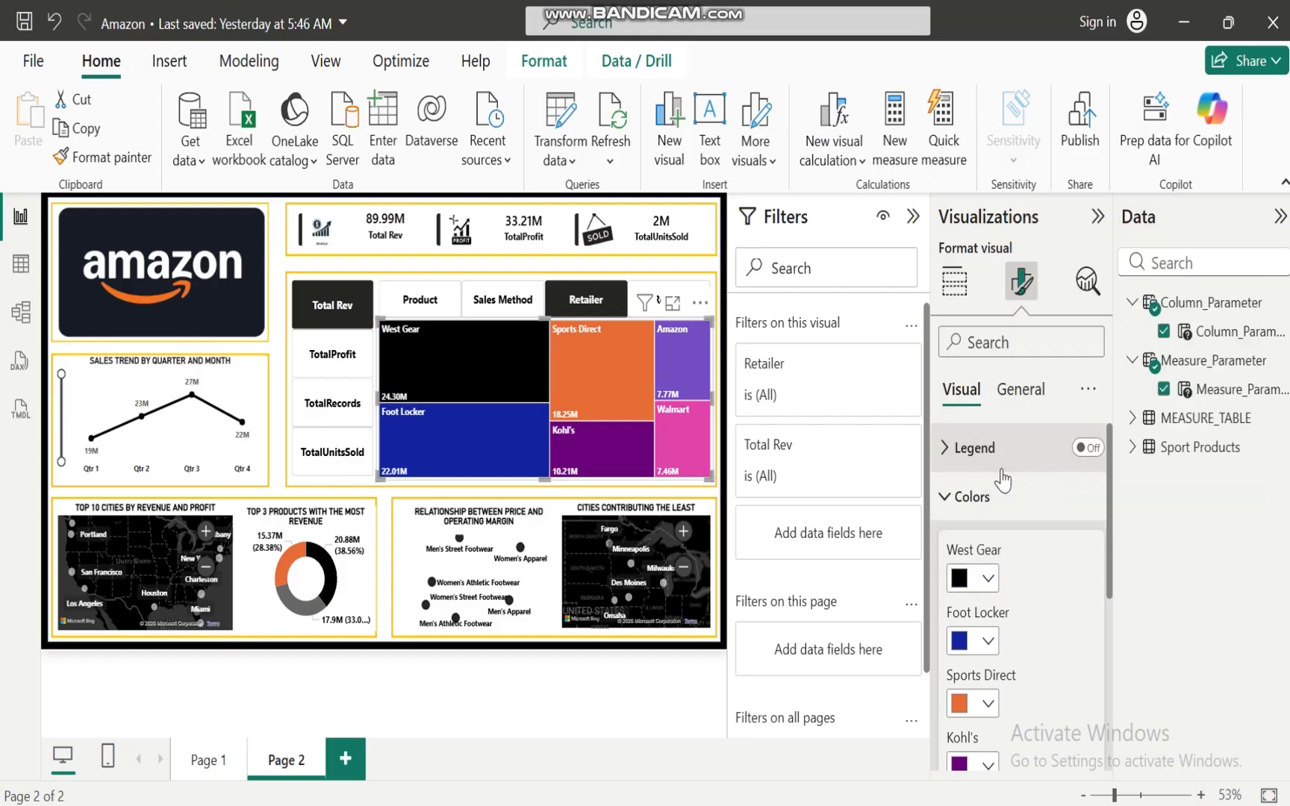
{"action": "left_click", "coordinate": [988, 642]}
{"action": "left_click", "coordinate": [971, 533]}
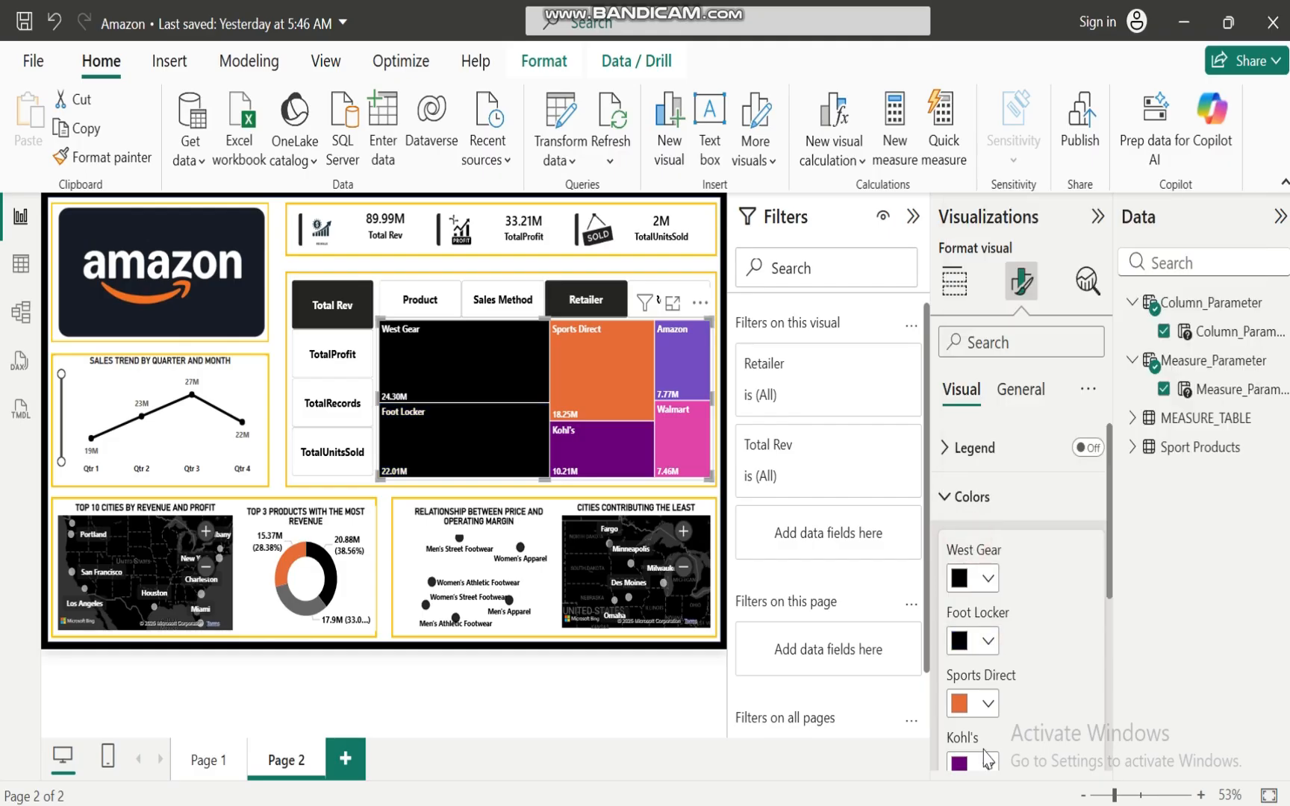
Set the treemap colors of Kohl's and Amazon to black and Walmart to orange #E66C37
{"action": "left_click", "coordinate": [989, 763]}
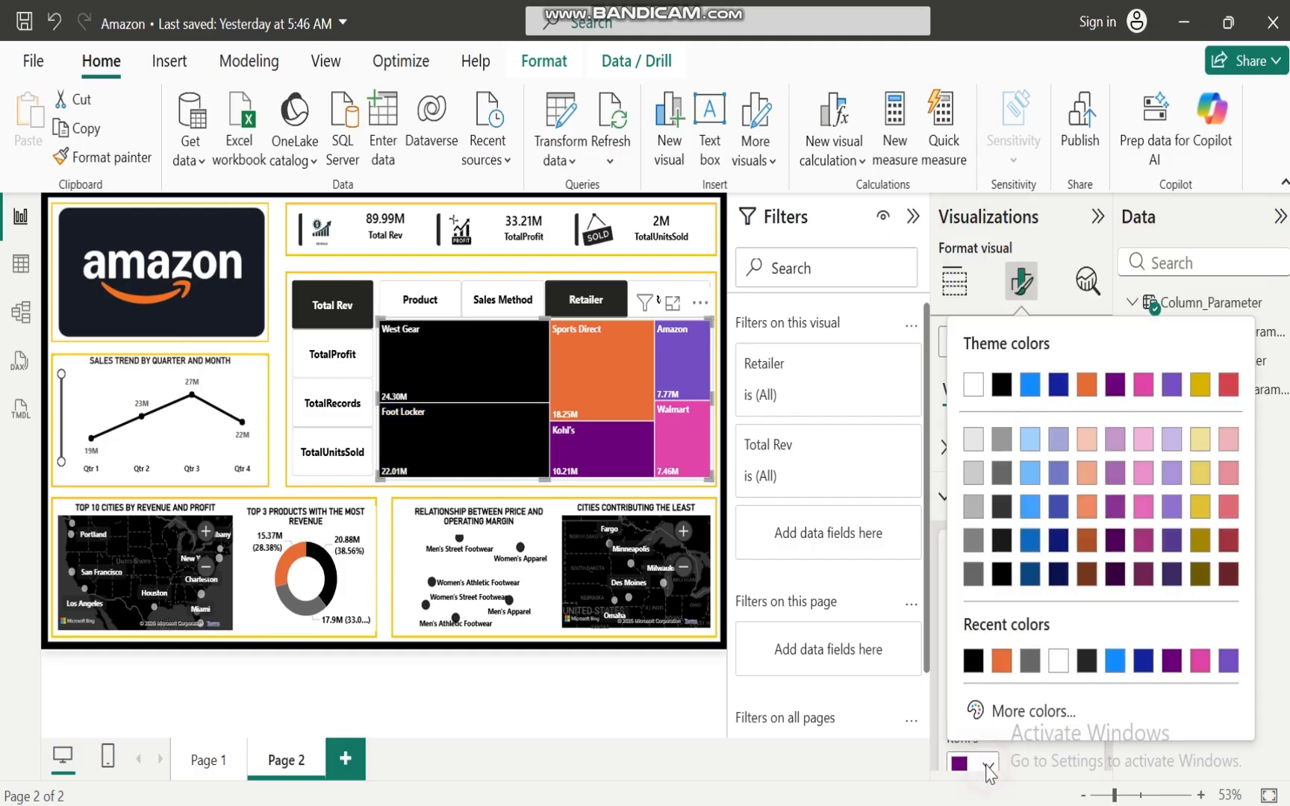
{"action": "left_click", "coordinate": [974, 660]}
{"action": "left_click_drag", "start_coordinate": [1110, 552], "coordinate": [1110, 624]}
{"action": "left_click", "coordinate": [985, 681]}
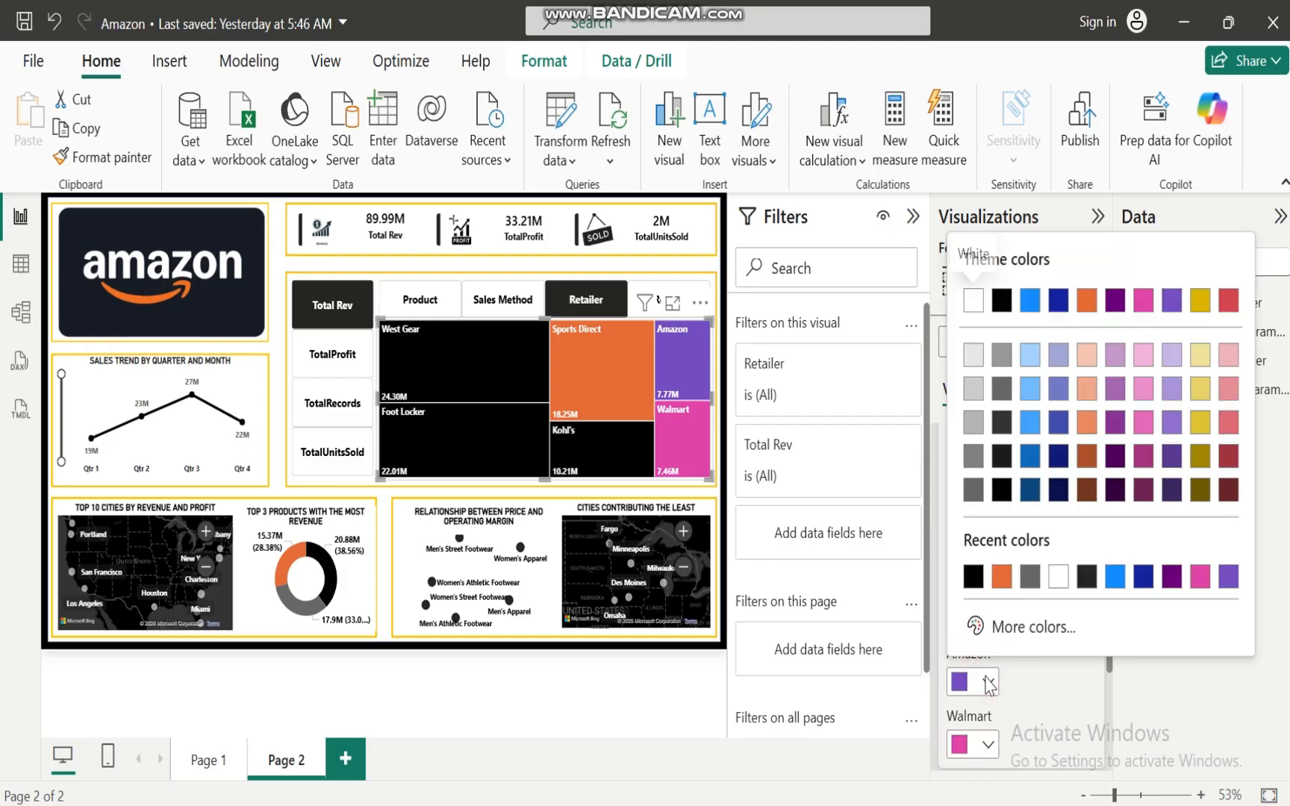
{"action": "left_click", "coordinate": [975, 578]}
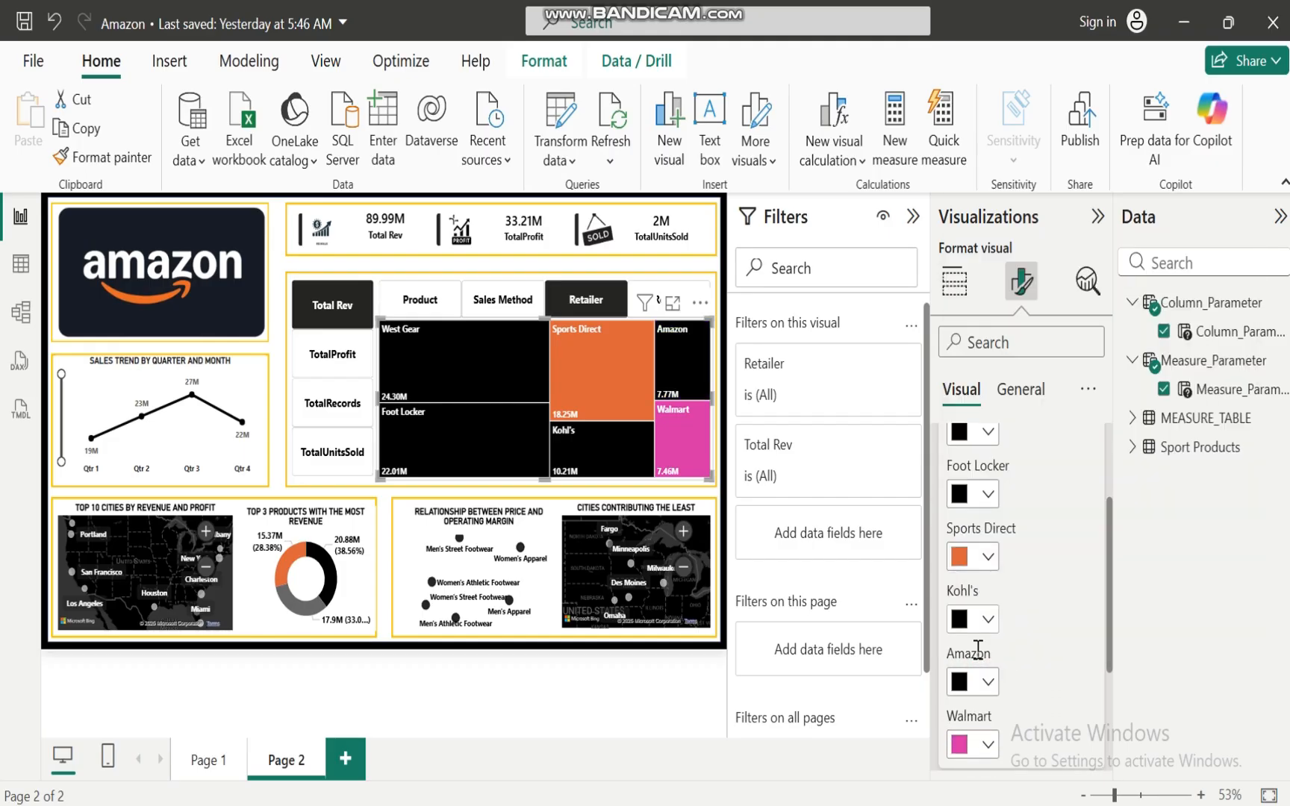
{"action": "left_click", "coordinate": [988, 747]}
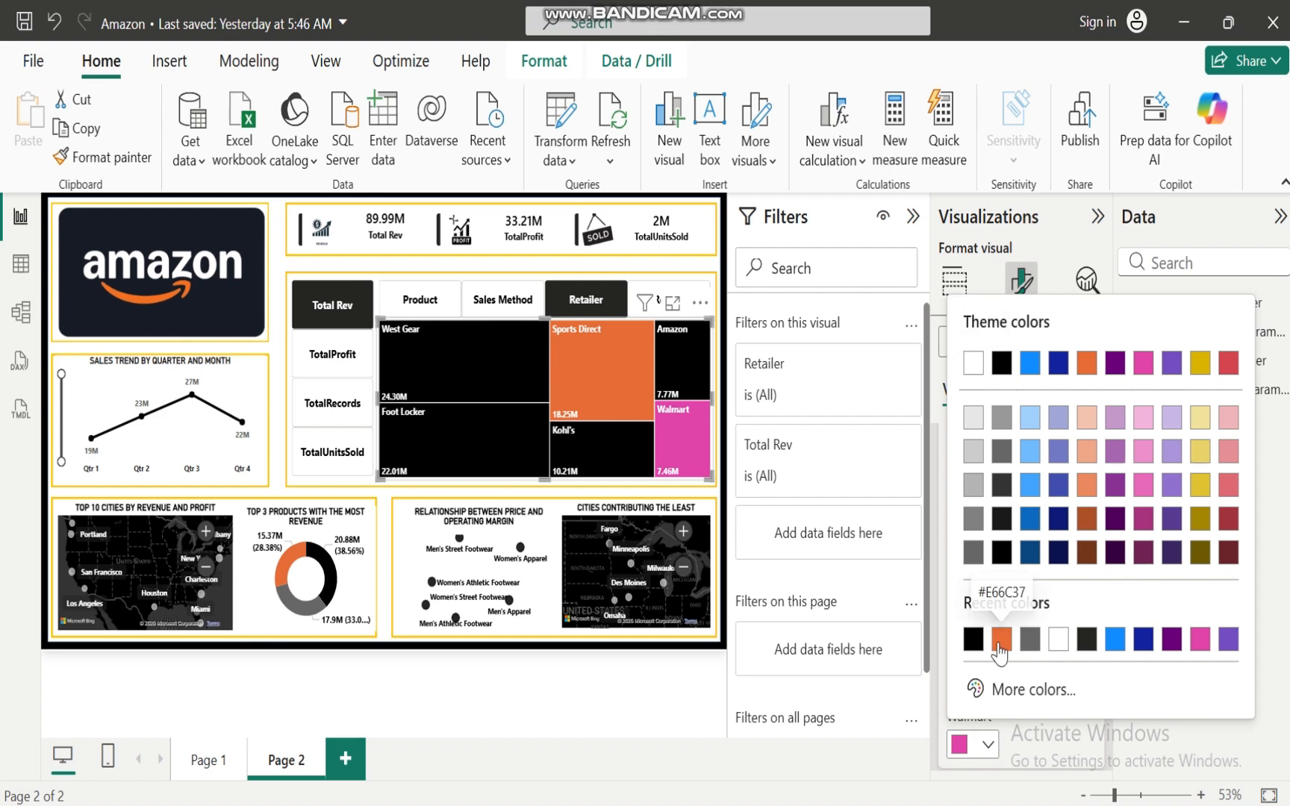
{"action": "left_click", "coordinate": [996, 637]}
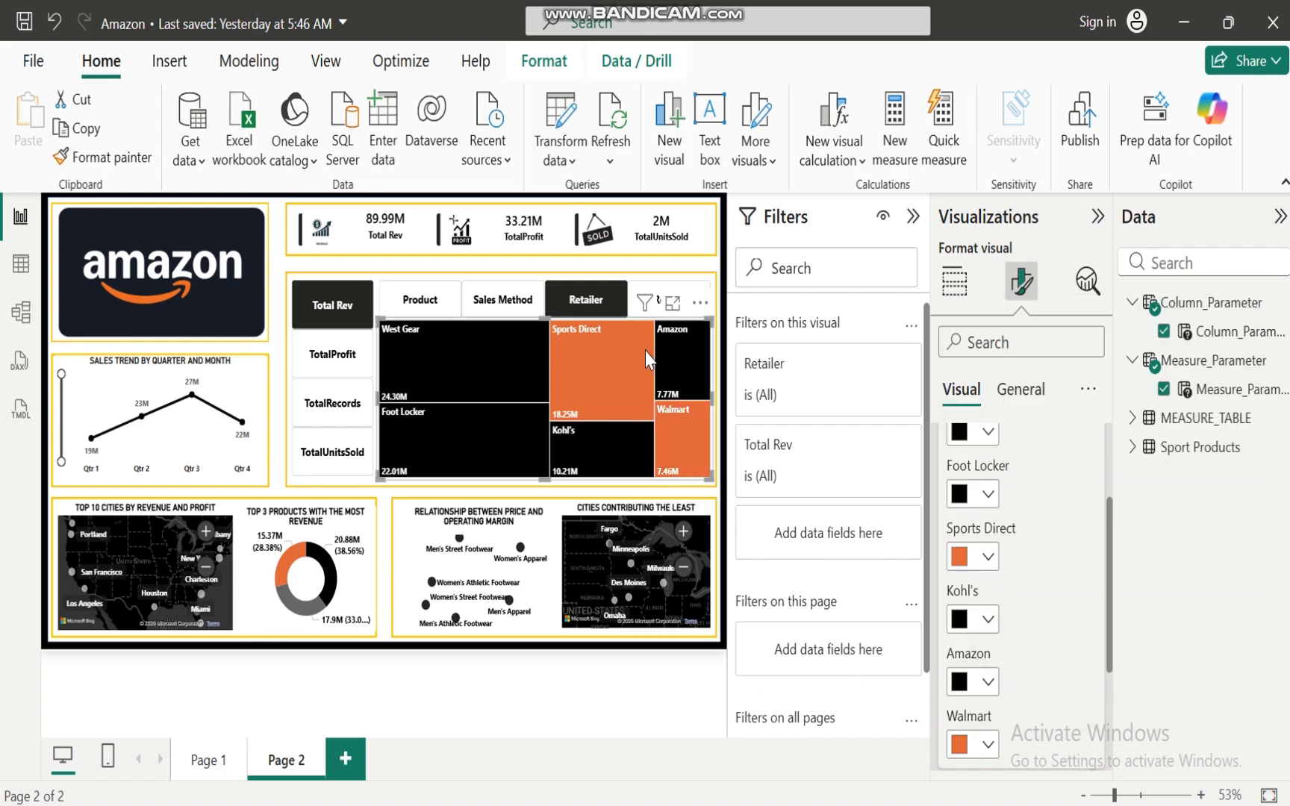
Break the treemap down by Region and set the West tile color to black
{"action": "left_click", "coordinate": [668, 299]}
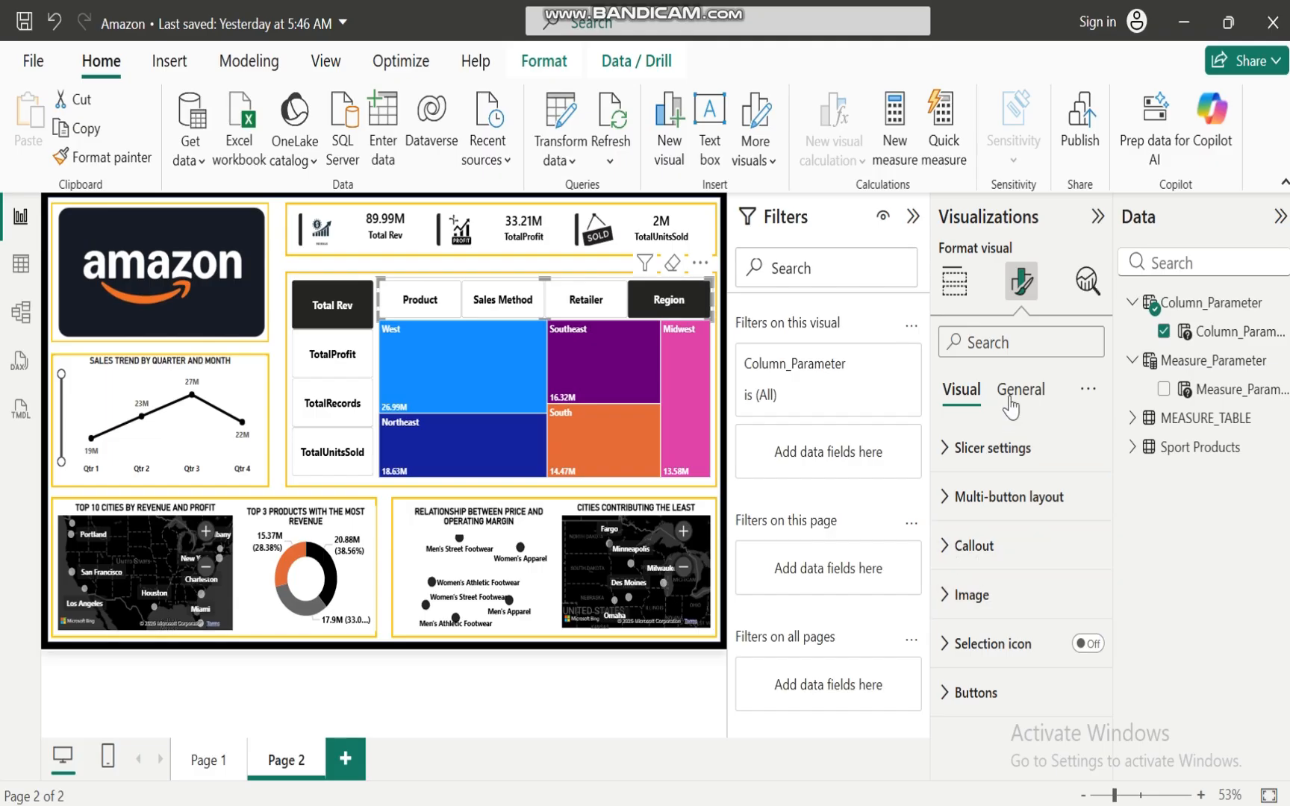
{"action": "left_click", "coordinate": [649, 357]}
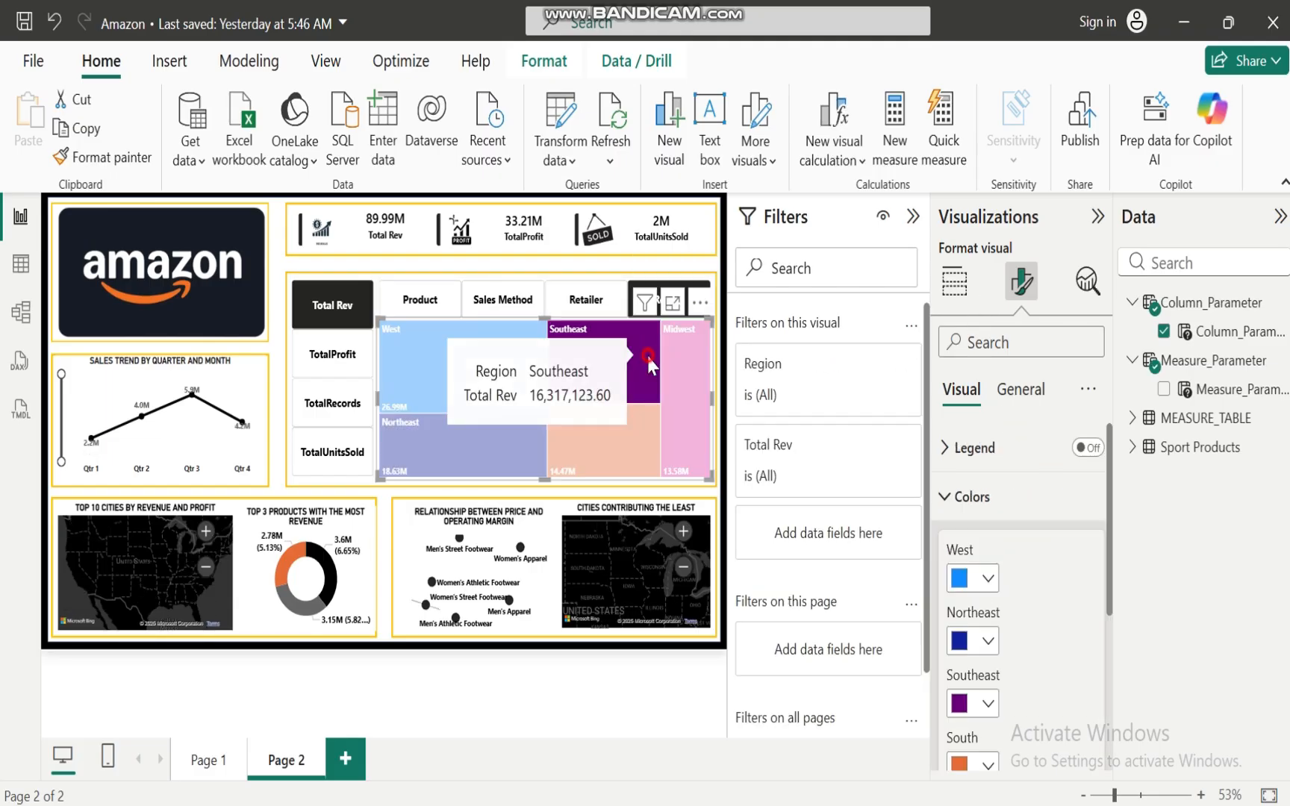
{"action": "left_click", "coordinate": [649, 357]}
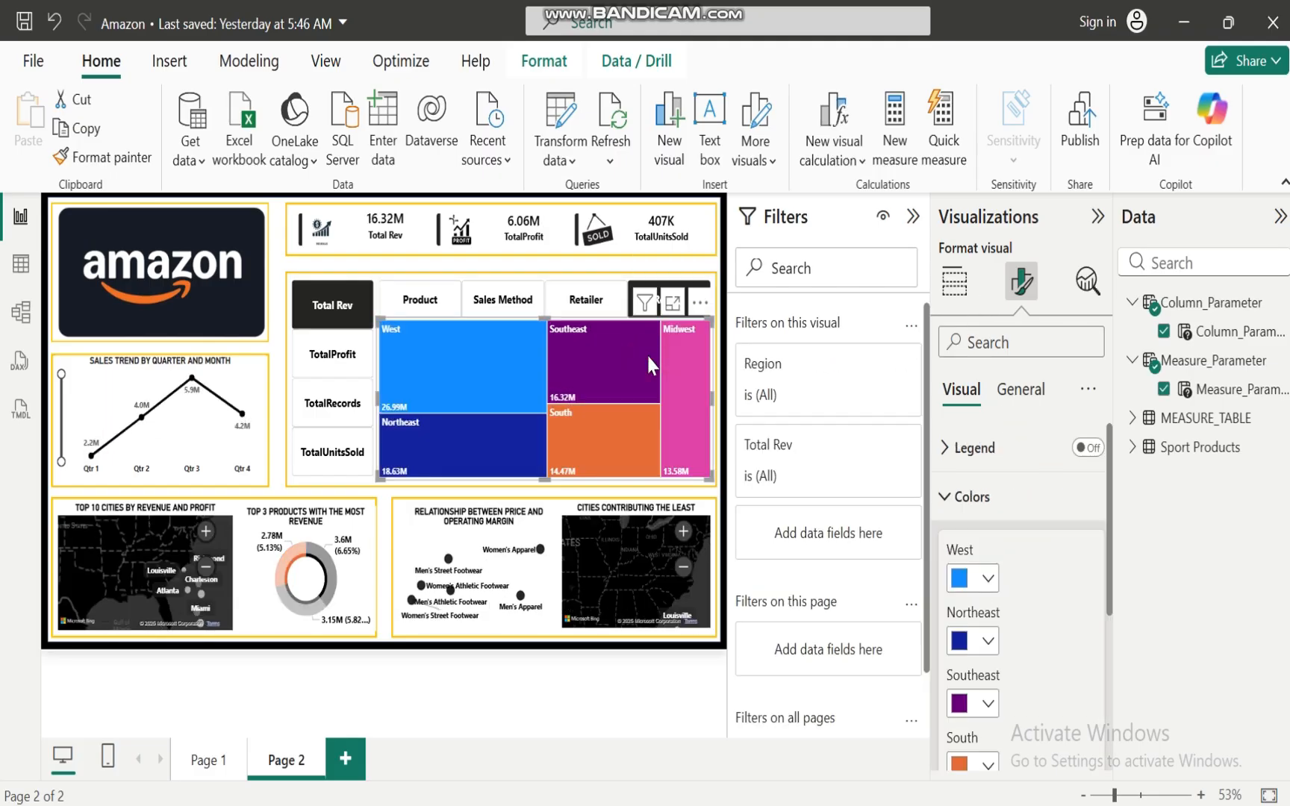
{"action": "left_click", "coordinate": [988, 578]}
{"action": "left_click", "coordinate": [1001, 475]}
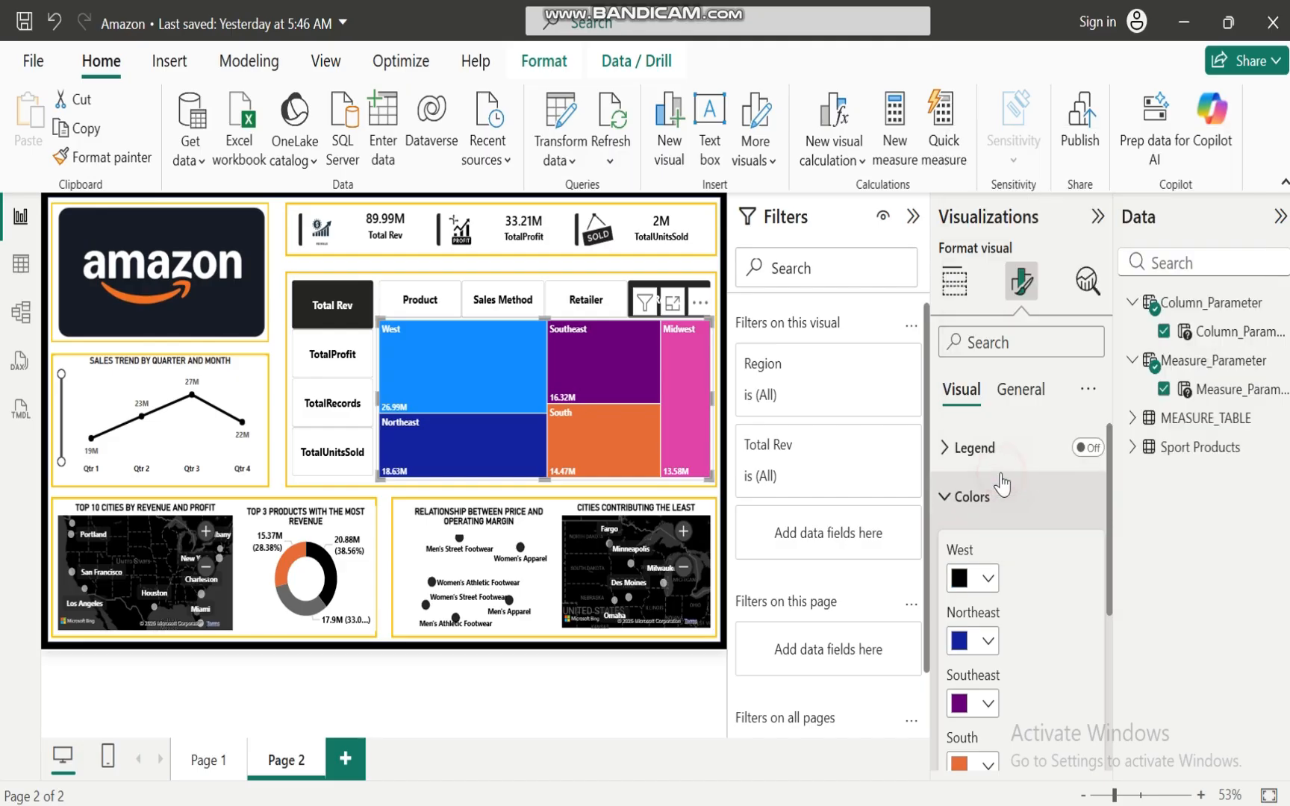
Set the treemap's Northeast, Southeast and Midwest tile colors to black and collapse the report filters
{"action": "left_click", "coordinate": [988, 641]}
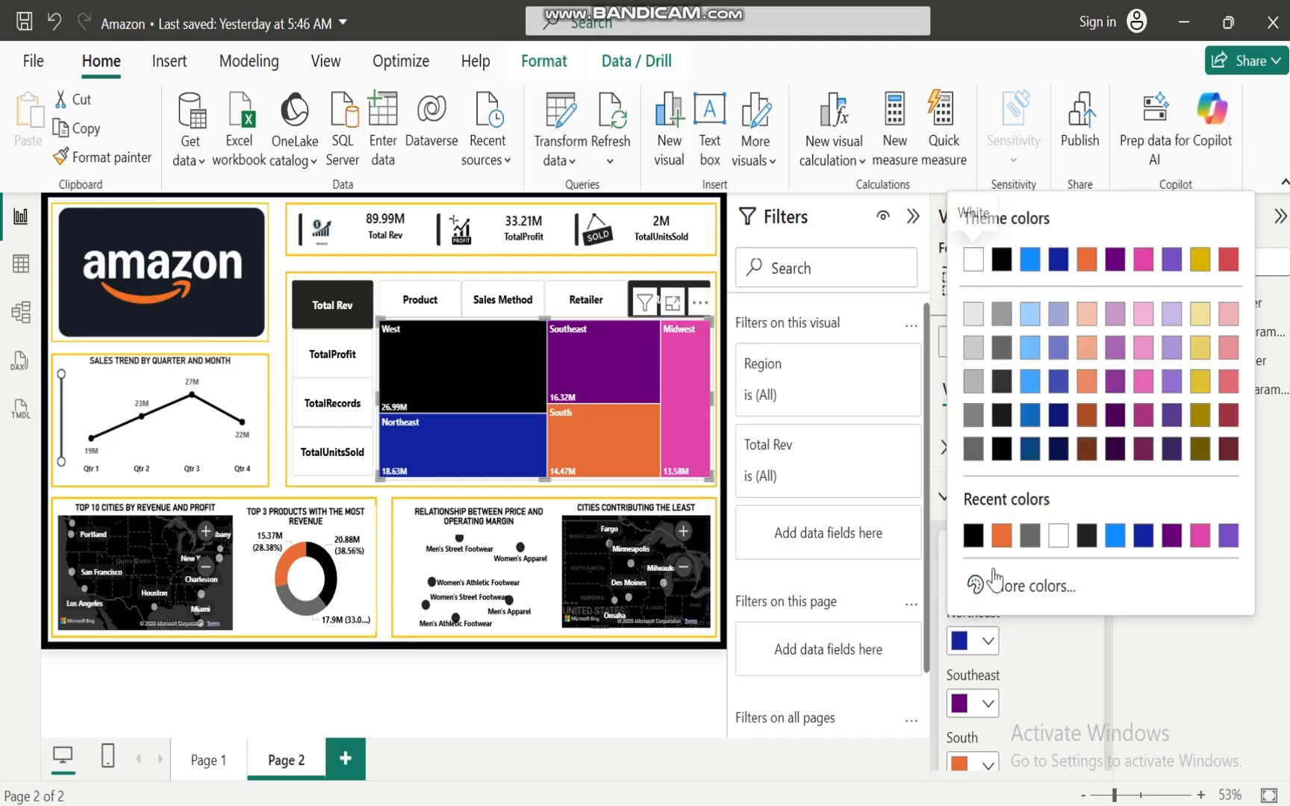
{"action": "left_click", "coordinate": [973, 535]}
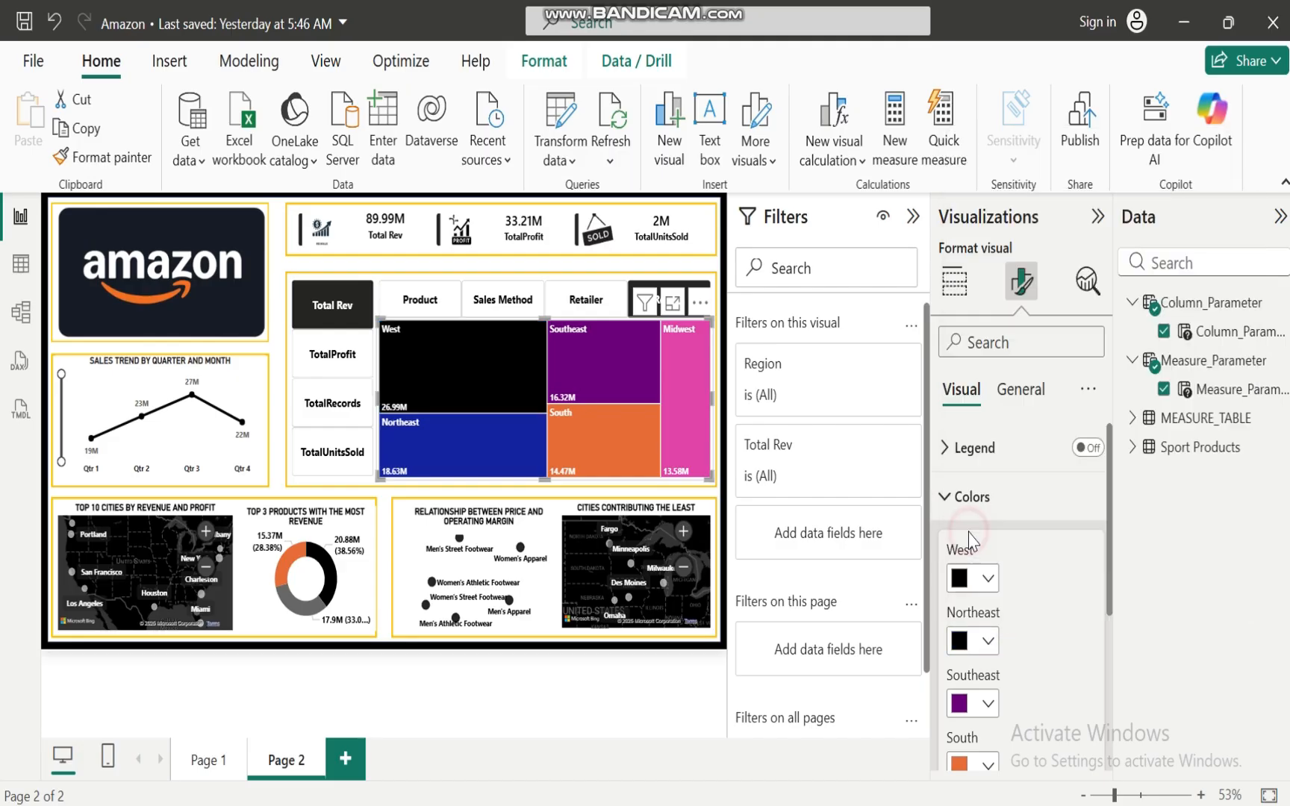
{"action": "left_click", "coordinate": [987, 704]}
{"action": "left_click", "coordinate": [974, 598]}
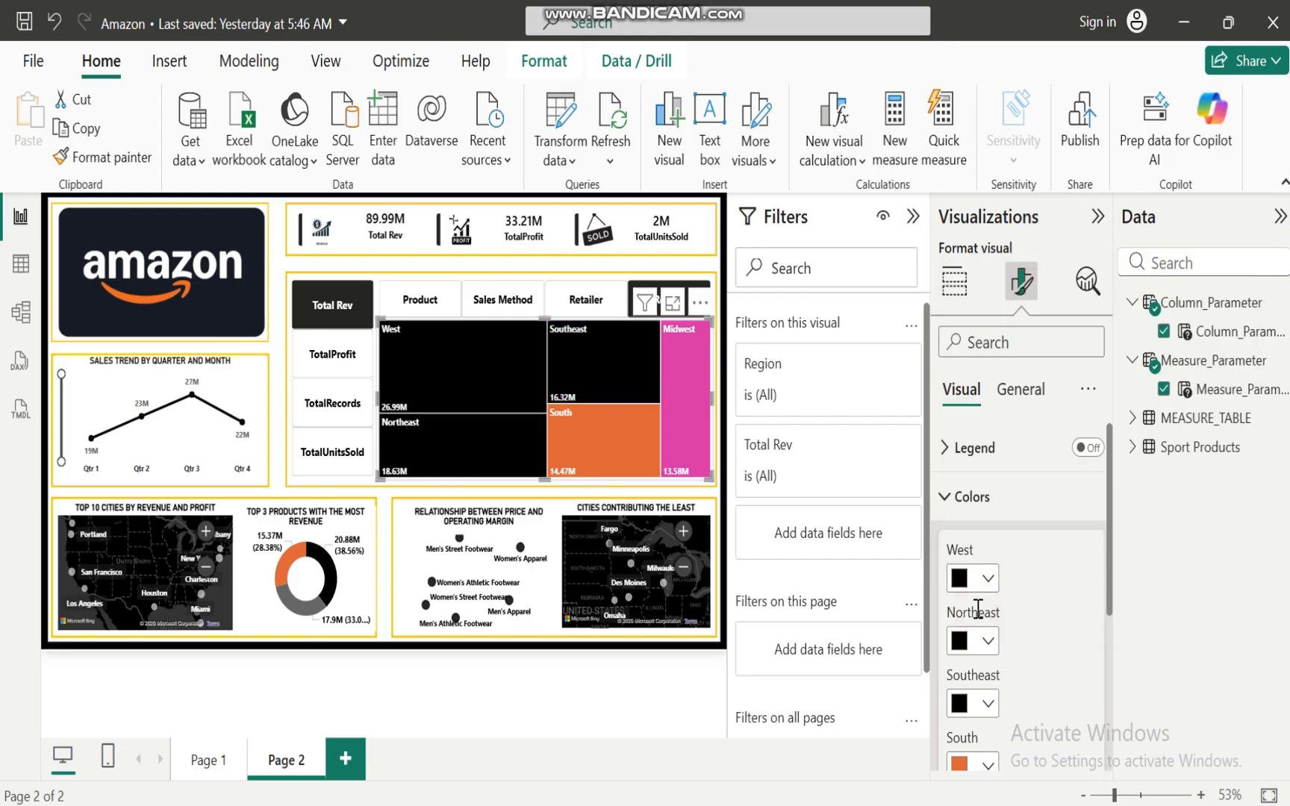
{"action": "left_click_drag", "start_coordinate": [1113, 553], "coordinate": [1113, 655]}
{"action": "left_click", "coordinate": [978, 644]}
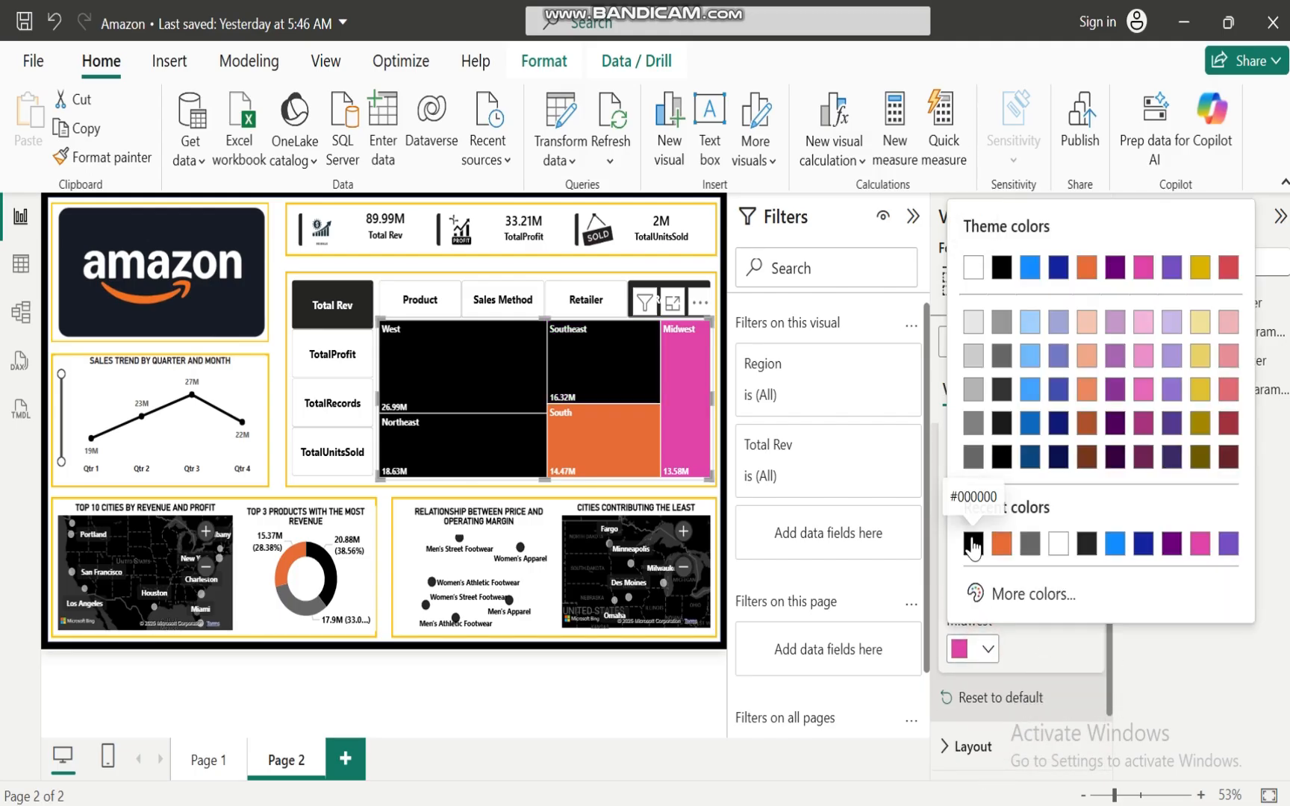
{"action": "left_click", "coordinate": [974, 544]}
{"action": "left_click", "coordinate": [554, 677]}
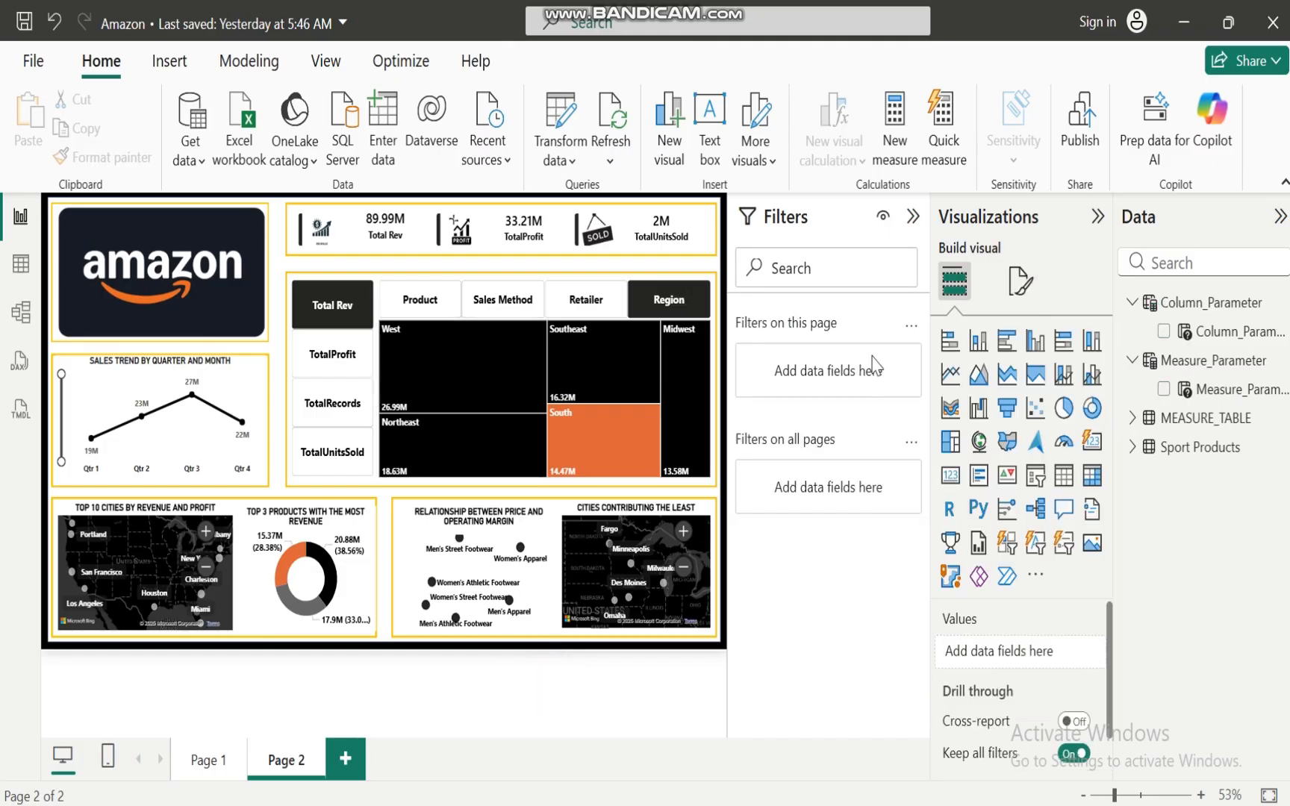
{"action": "left_click", "coordinate": [912, 218]}
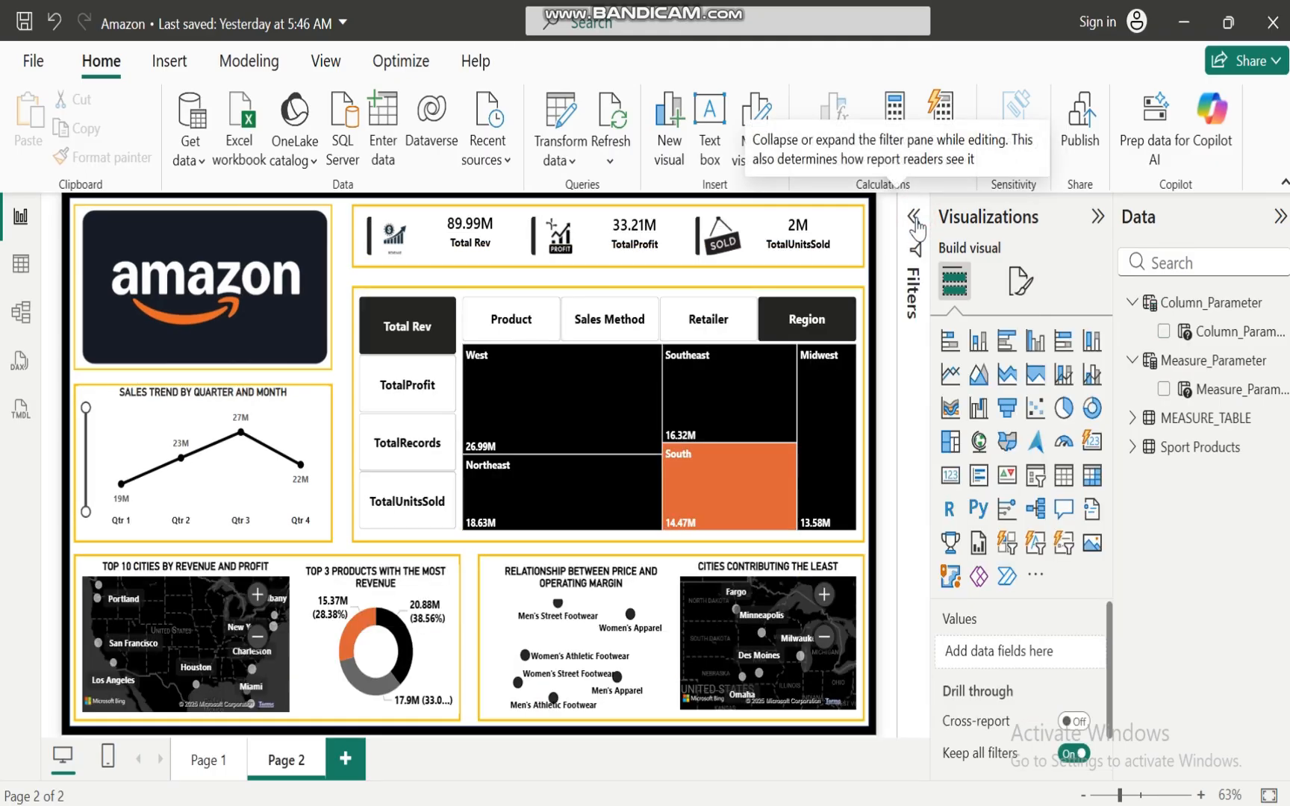
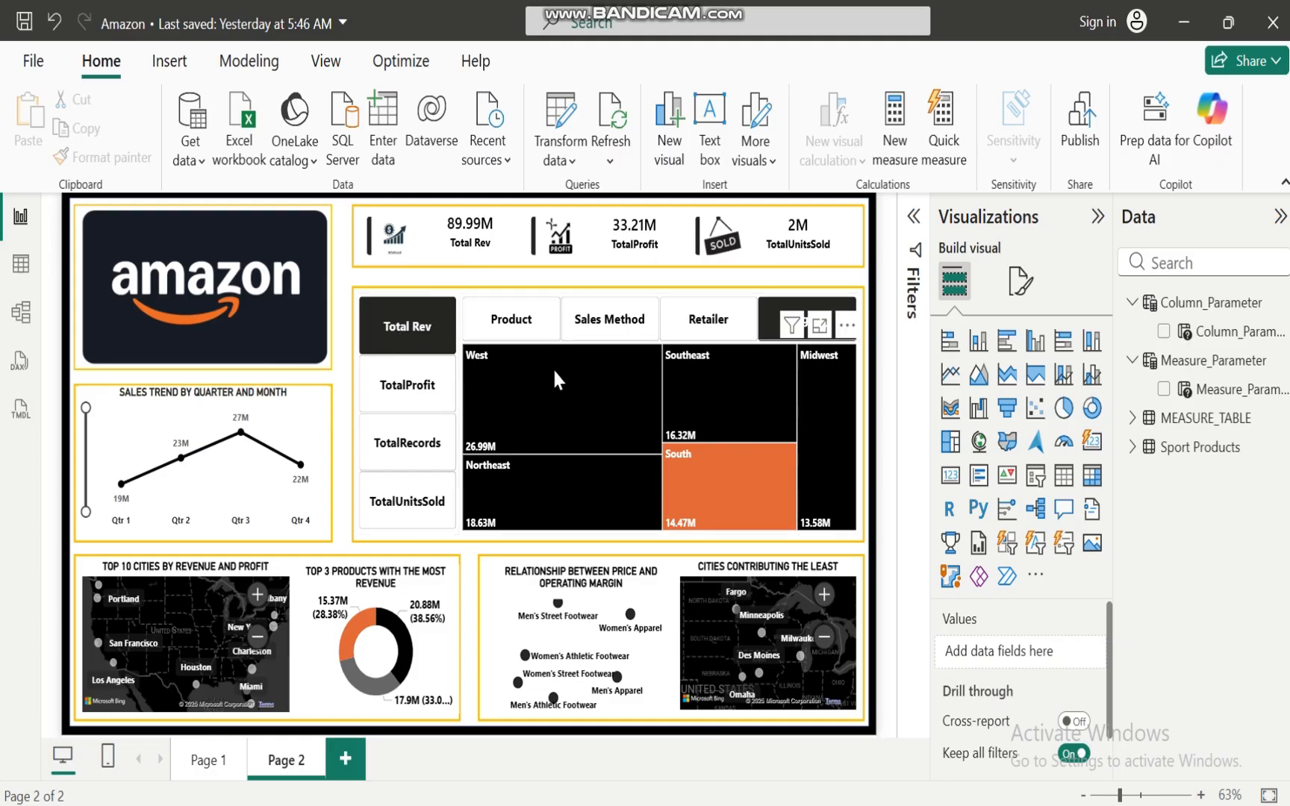
Compare the treemap tooltips on Page 1 and Page 2, briefly highlighting the West tile and clearing the highlight
{"action": "left_click", "coordinate": [194, 769]}
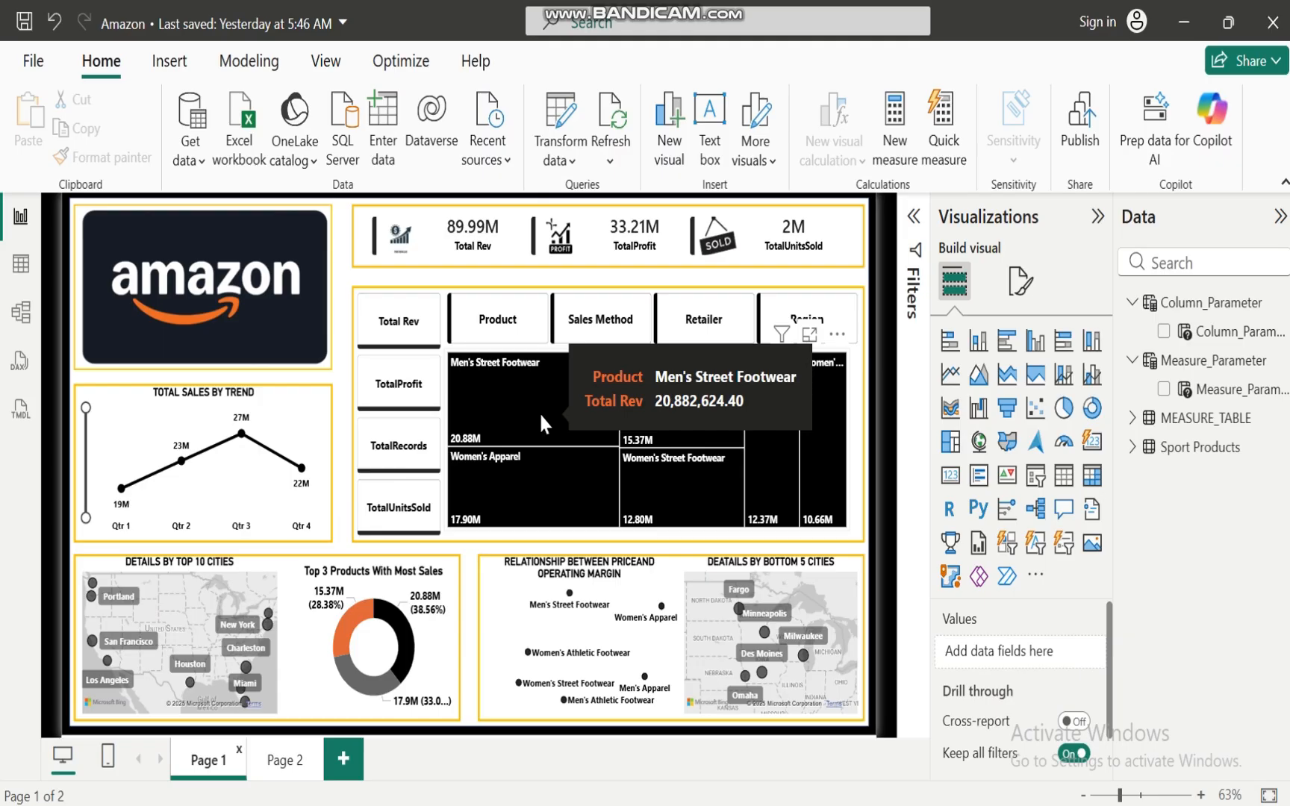
{"action": "left_click", "coordinate": [278, 770]}
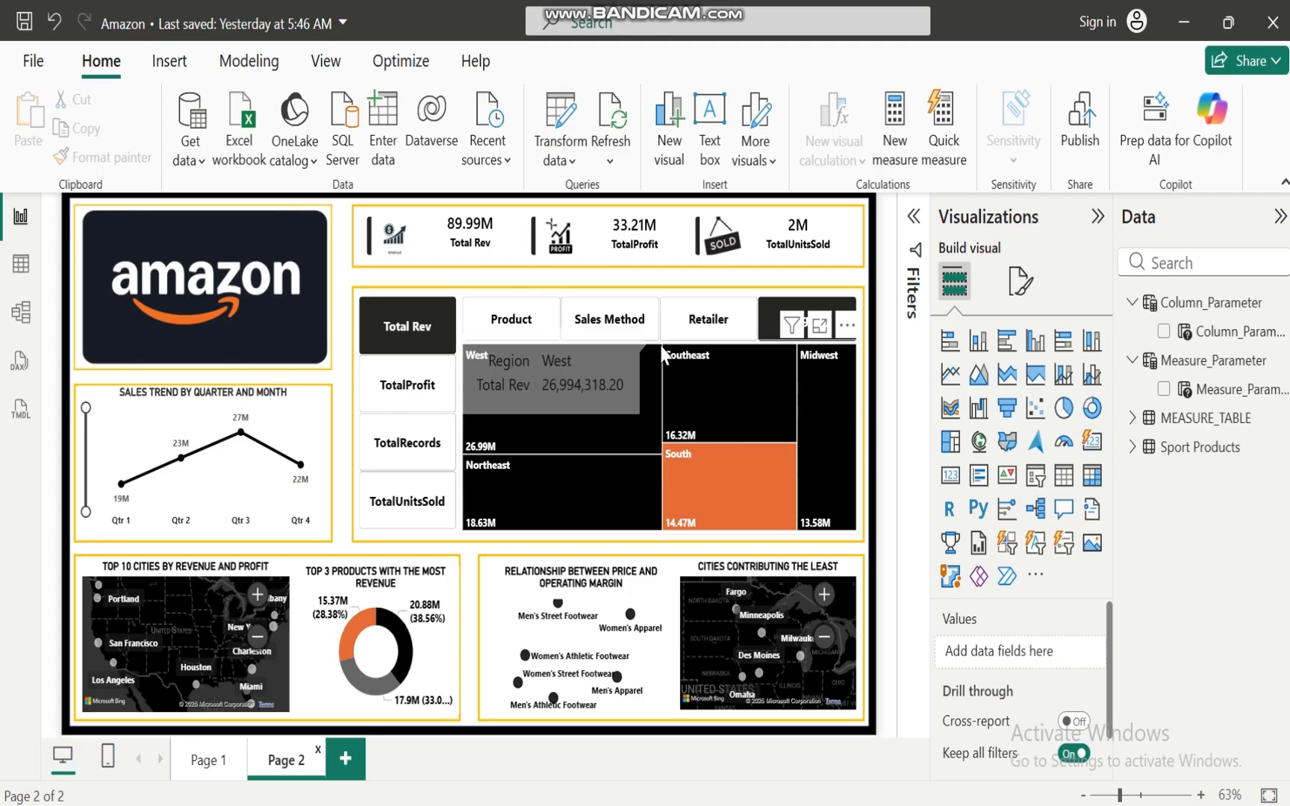
{"action": "left_click", "coordinate": [622, 397]}
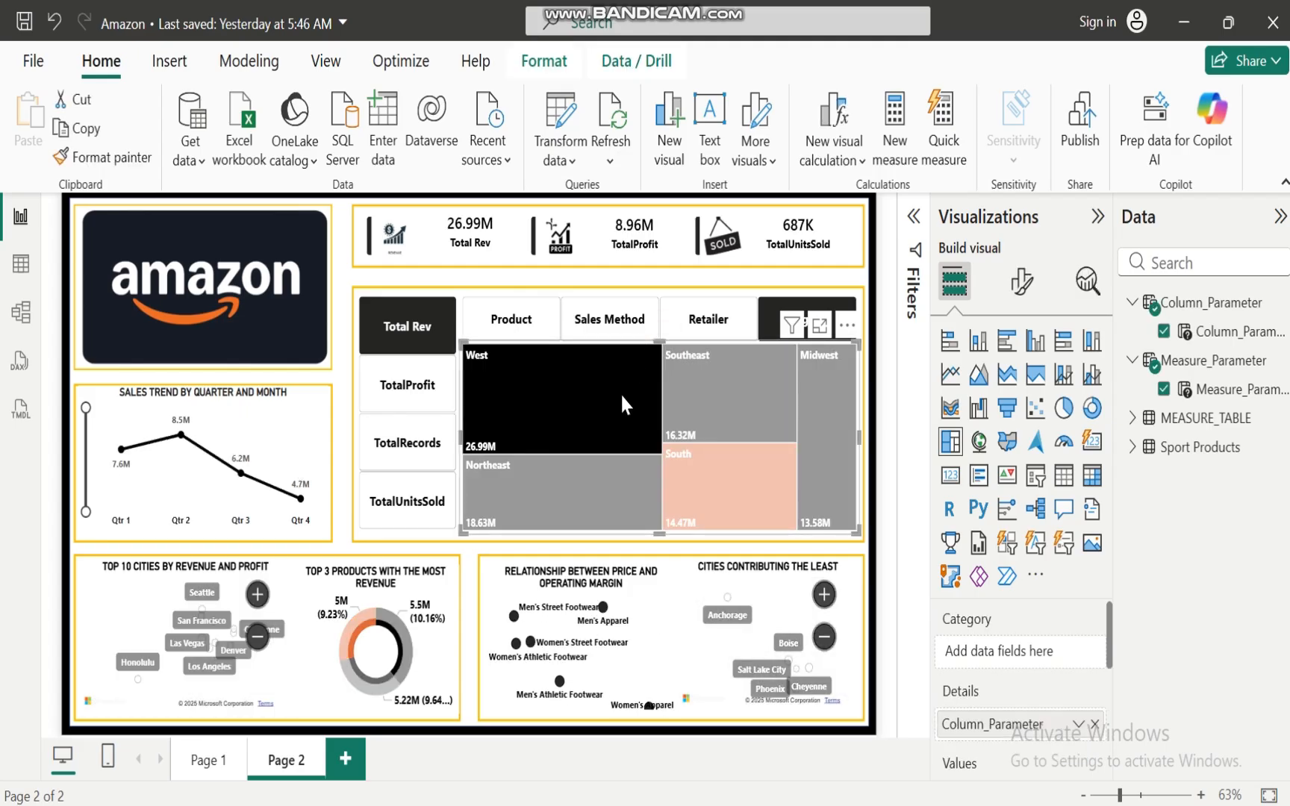
{"action": "left_click", "coordinate": [622, 392]}
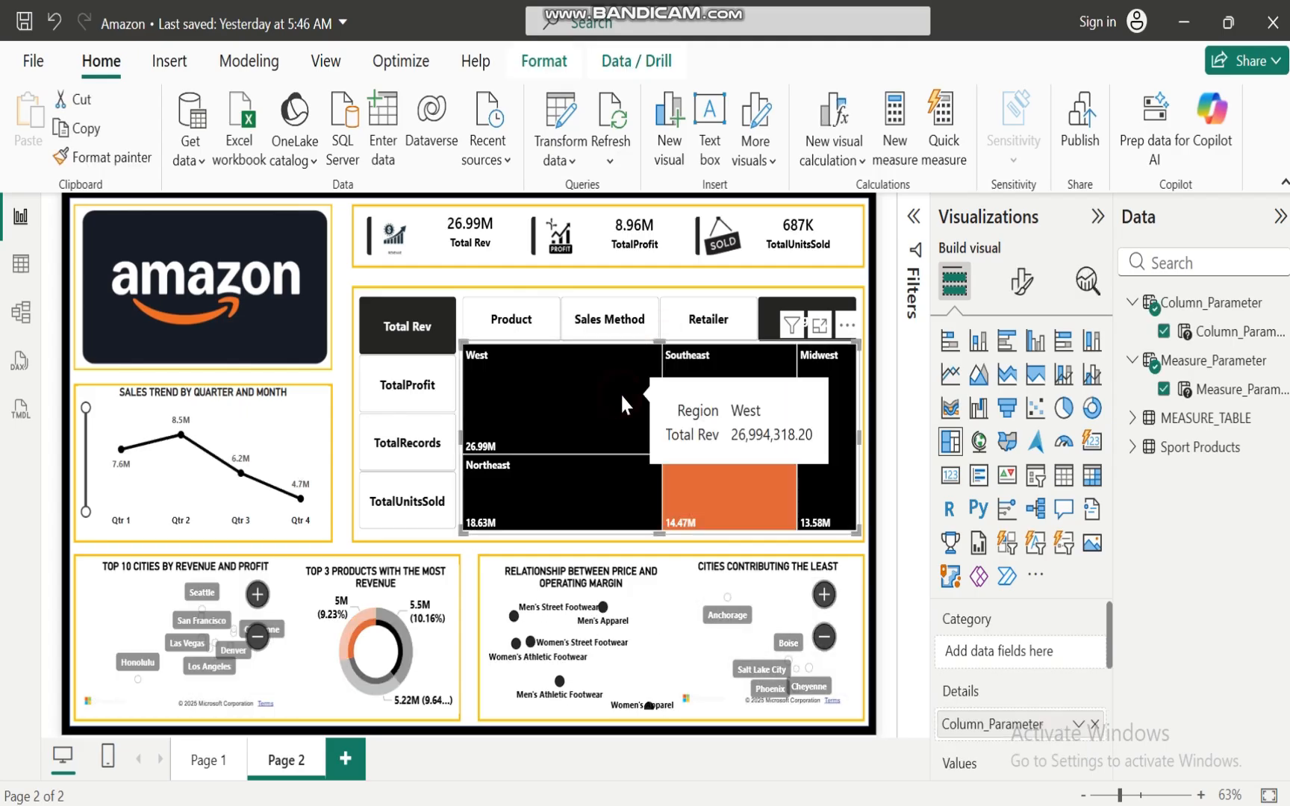
Make the tooltip text of the Page 2 treemap bold
{"action": "left_click", "coordinate": [1021, 288]}
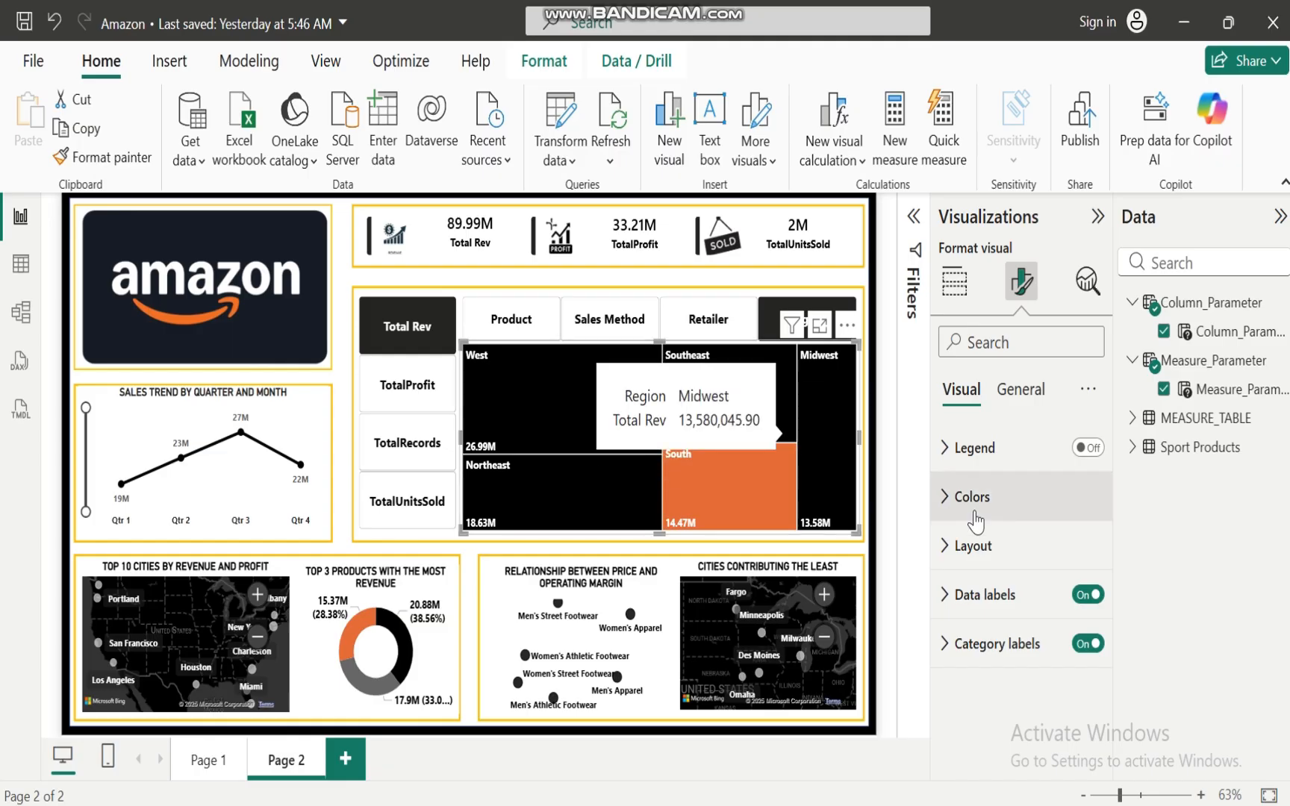
{"action": "left_click", "coordinate": [1023, 390]}
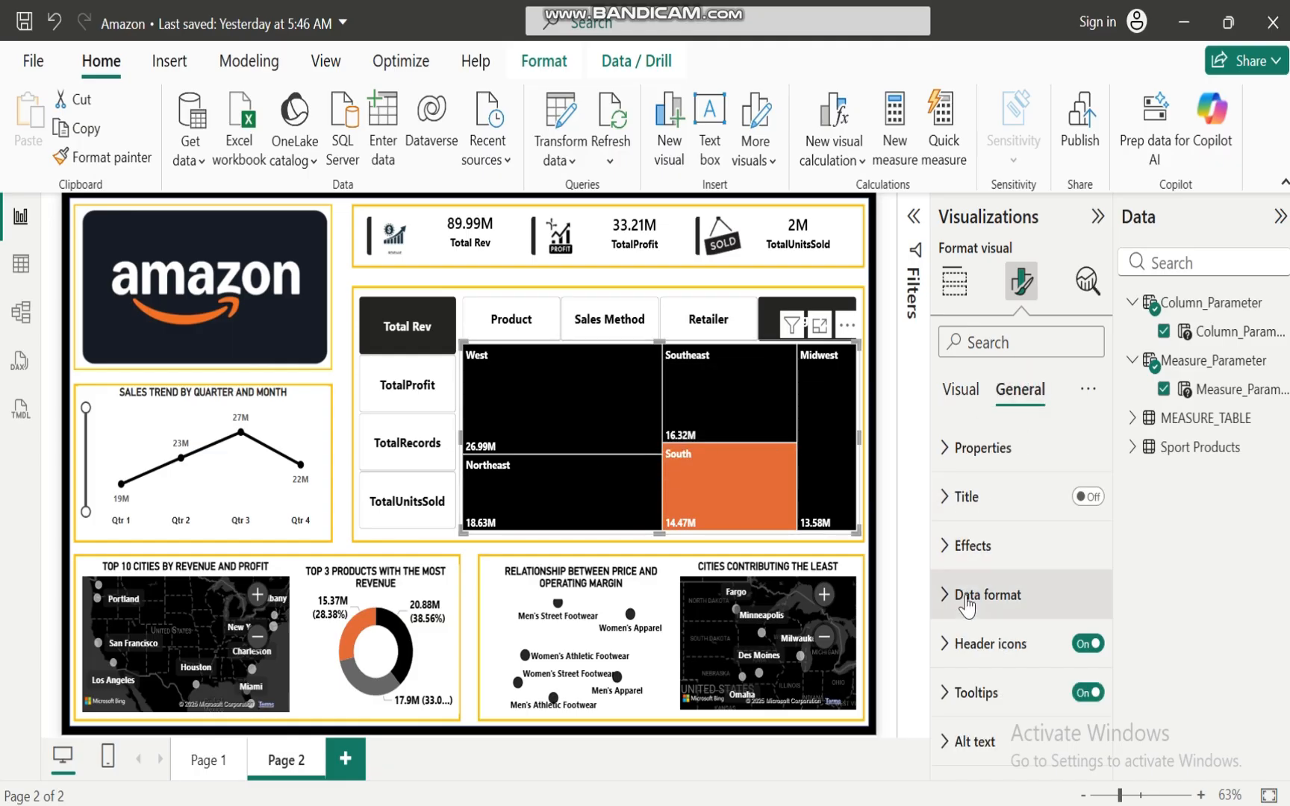
{"action": "left_click", "coordinate": [947, 693]}
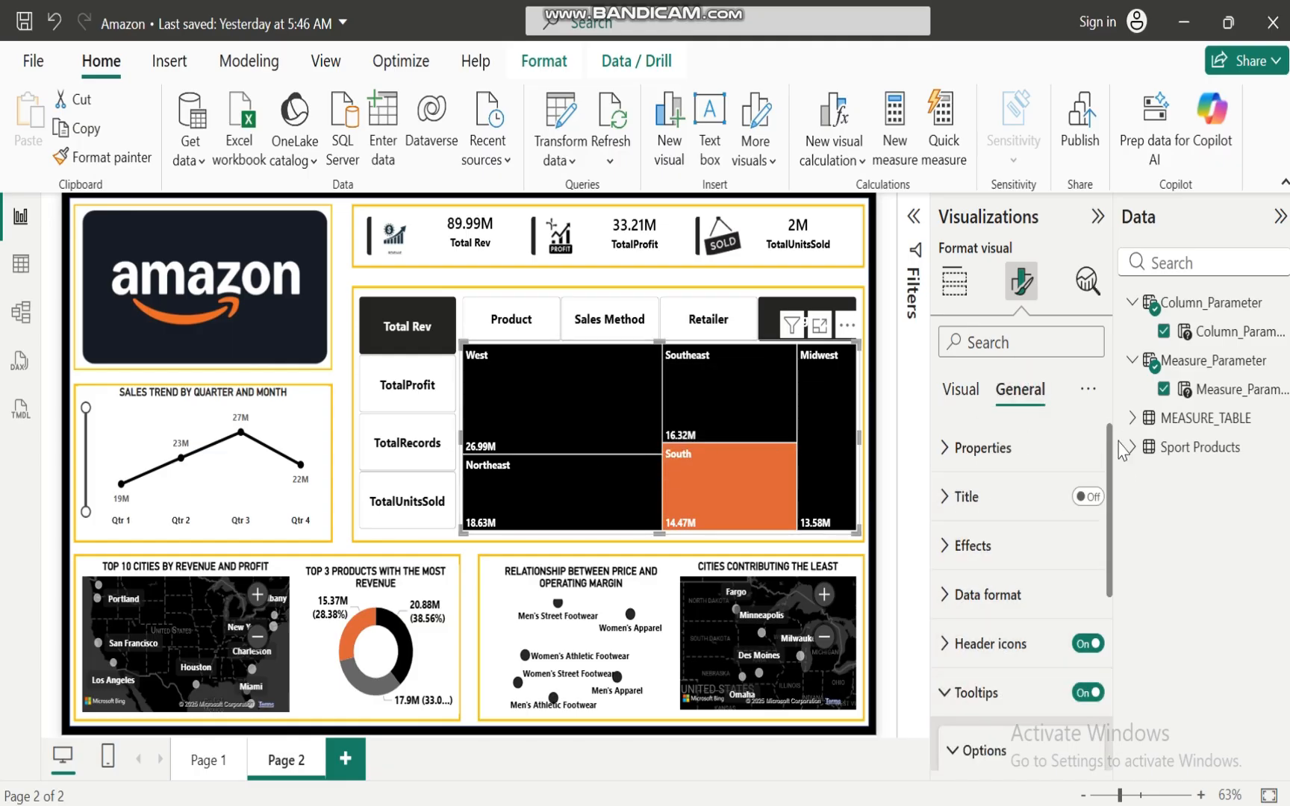
{"action": "left_click_drag", "start_coordinate": [1113, 504], "coordinate": [1110, 633]}
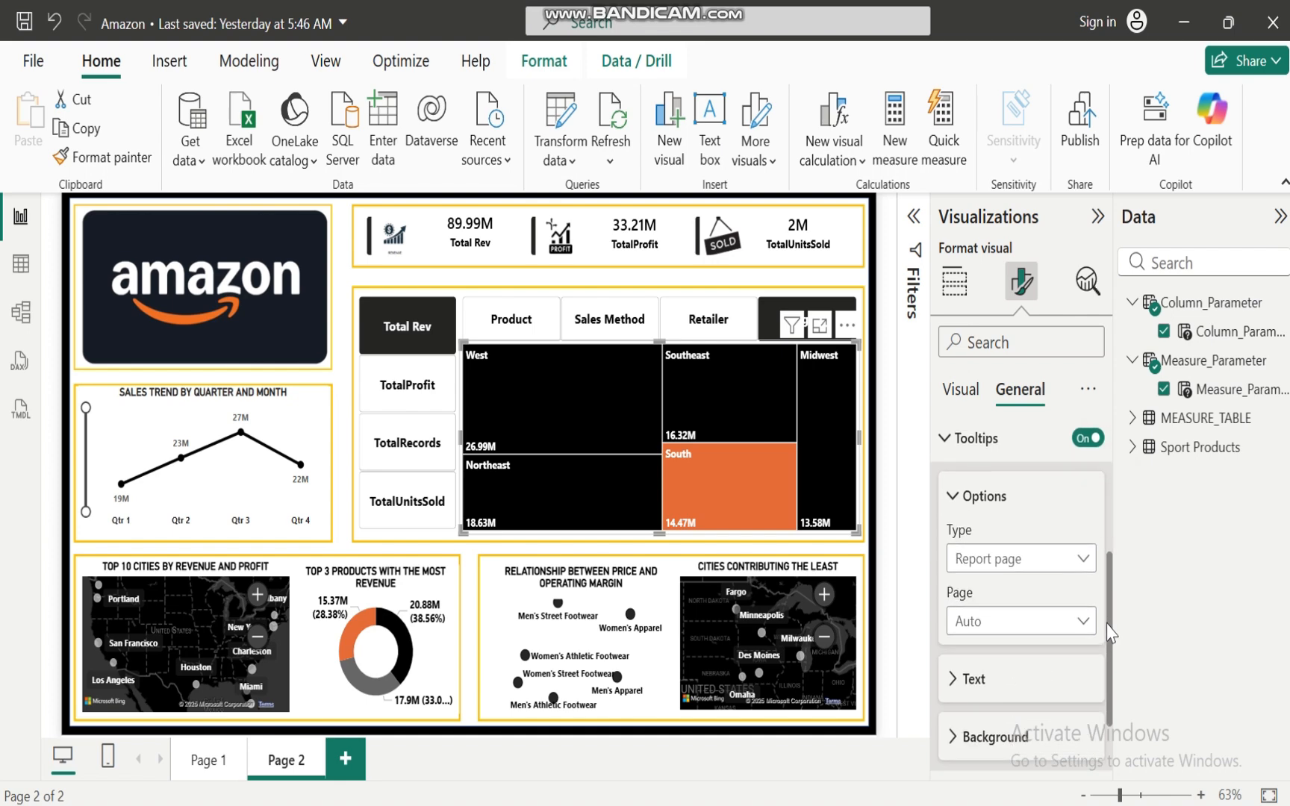
{"action": "scroll", "coordinate": [1113, 672], "scroll_direction": "down", "scroll_amount": 2}
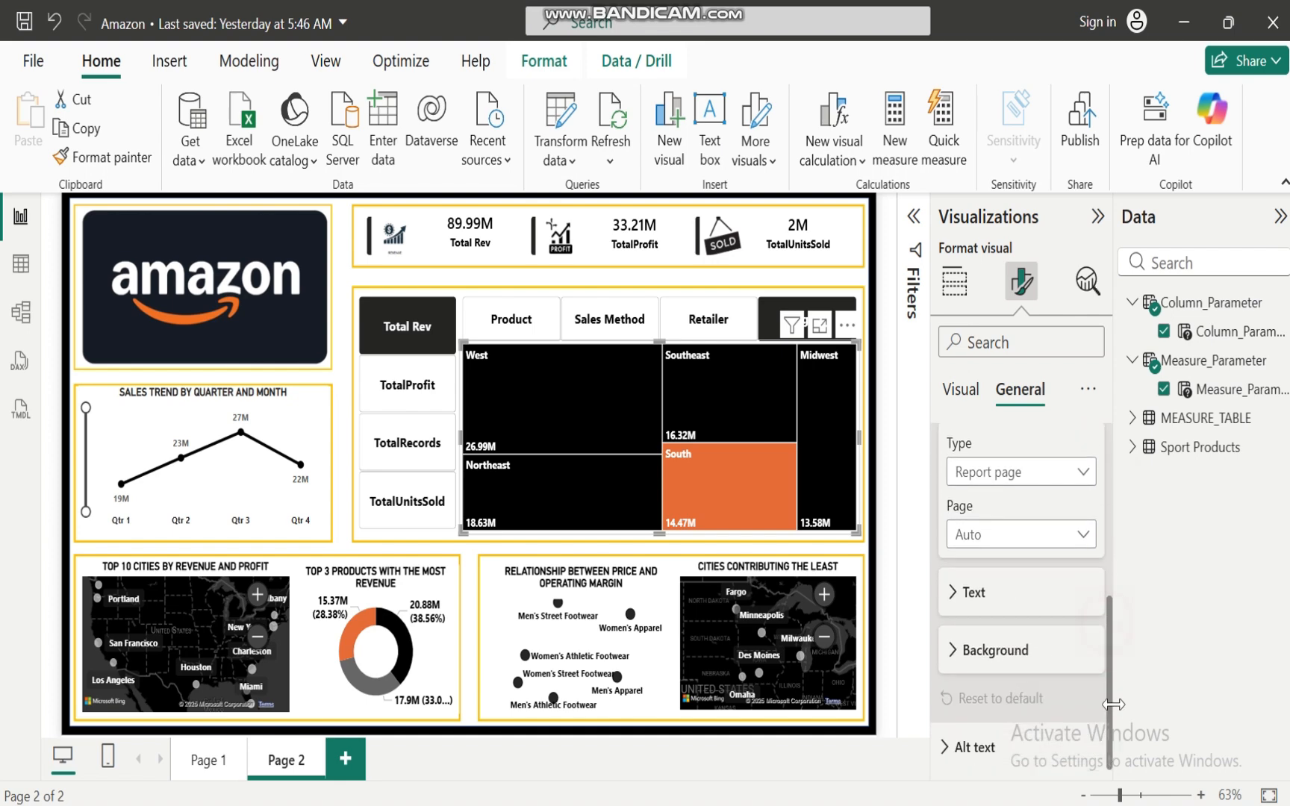
{"action": "left_click", "coordinate": [955, 594]}
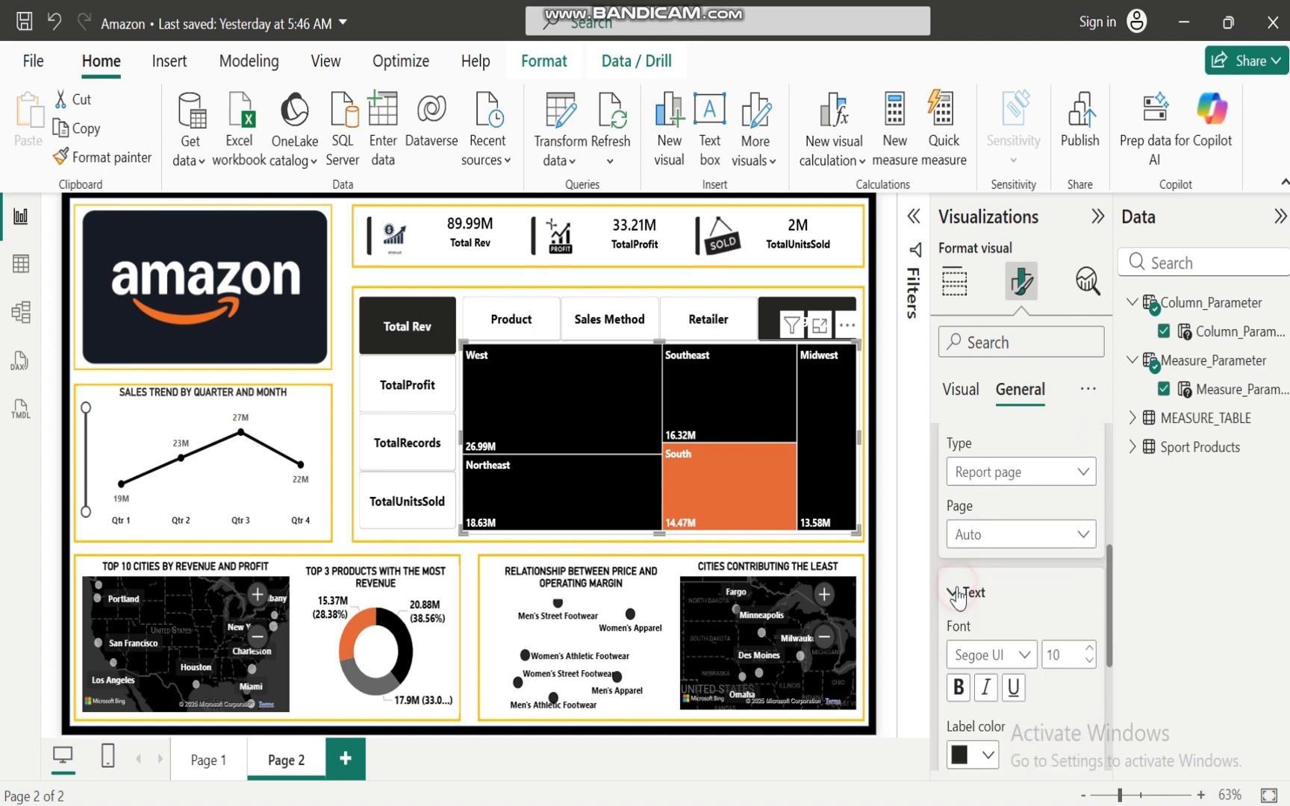
{"action": "left_click", "coordinate": [958, 687]}
{"action": "left_click_drag", "start_coordinate": [1110, 604], "coordinate": [1111, 670]}
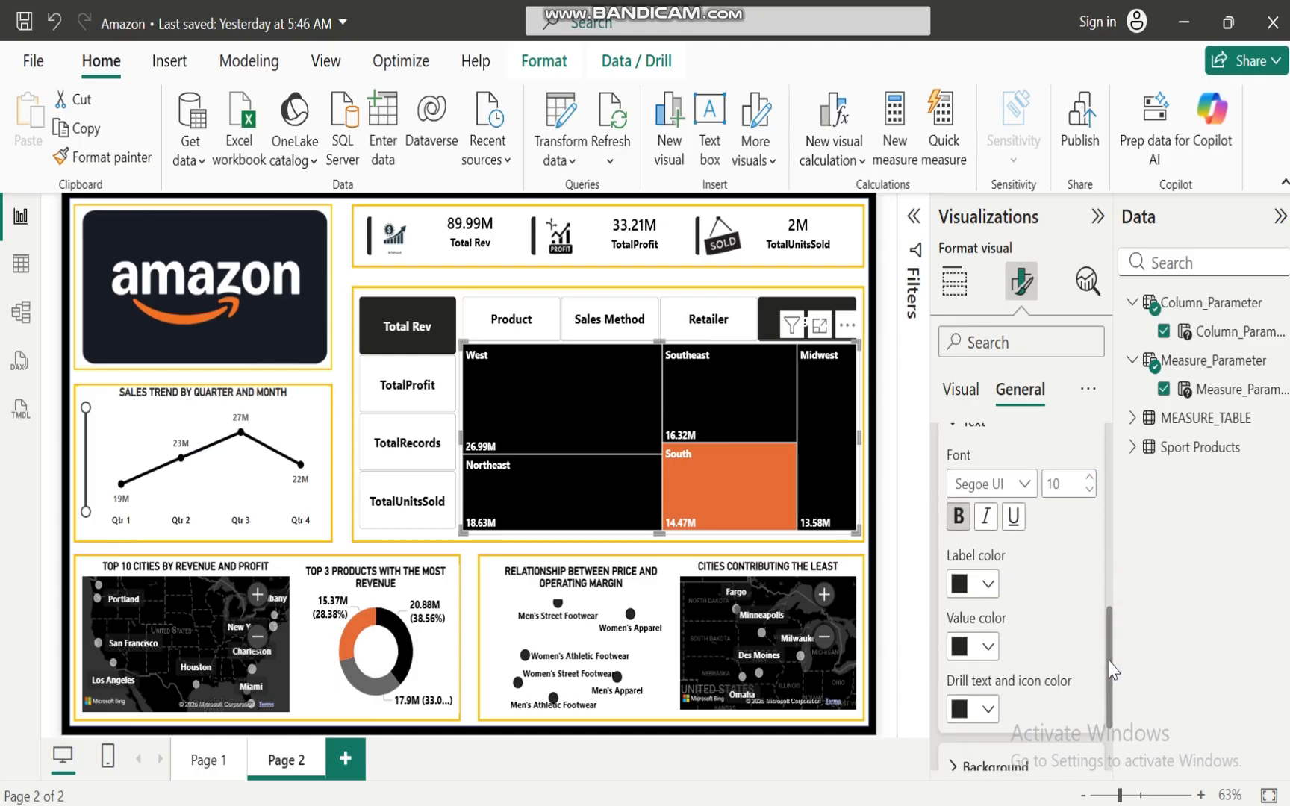
Try black for the treemap tooltip's label color and orange for its value color
{"action": "left_click", "coordinate": [987, 583]}
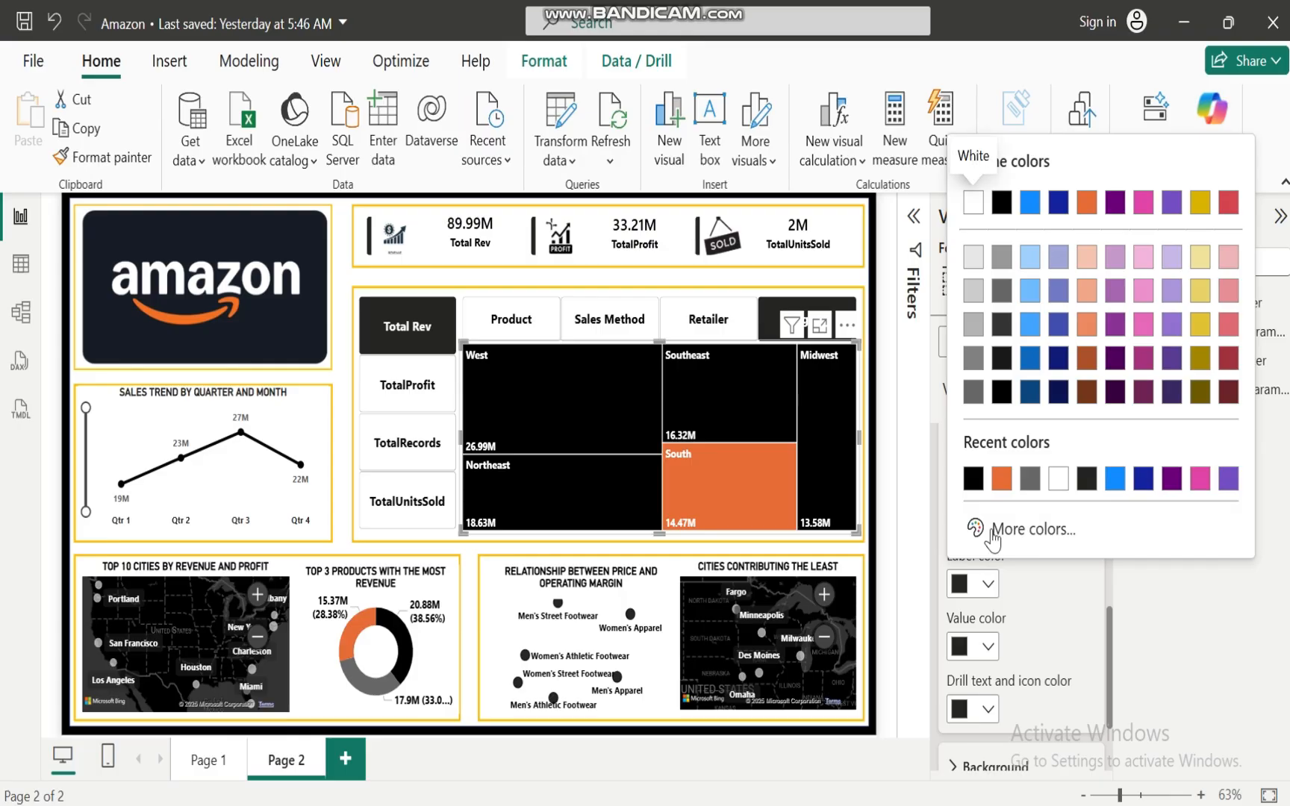
{"action": "left_click", "coordinate": [973, 479]}
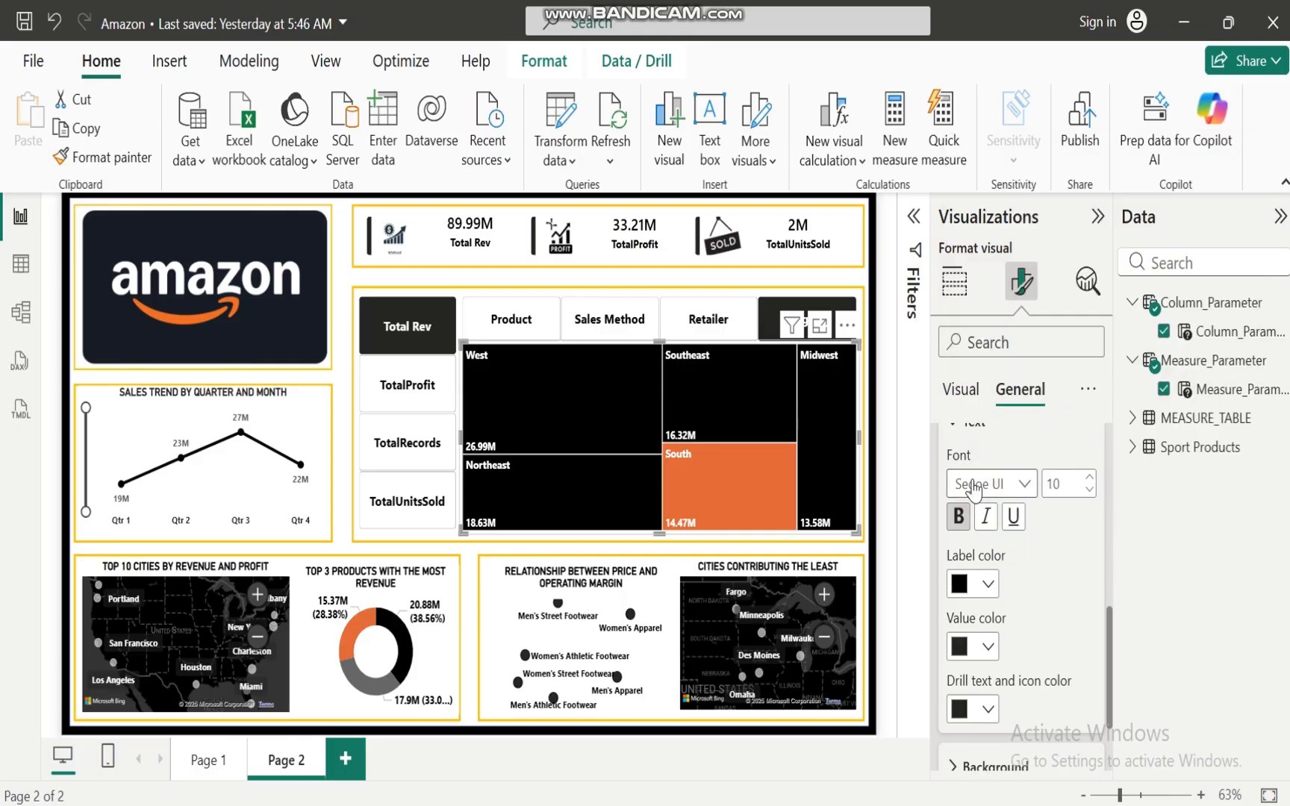
{"action": "left_click", "coordinate": [989, 647]}
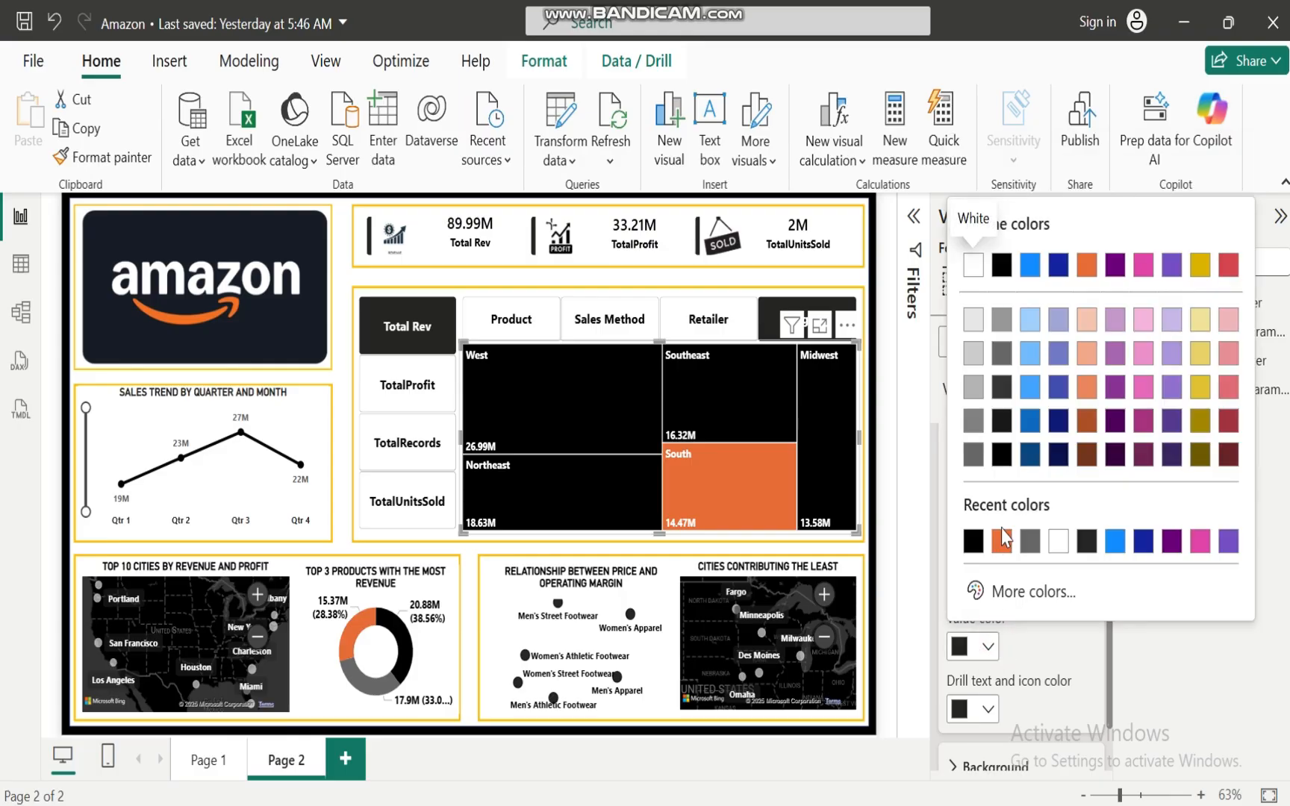
{"action": "left_click", "coordinate": [999, 554]}
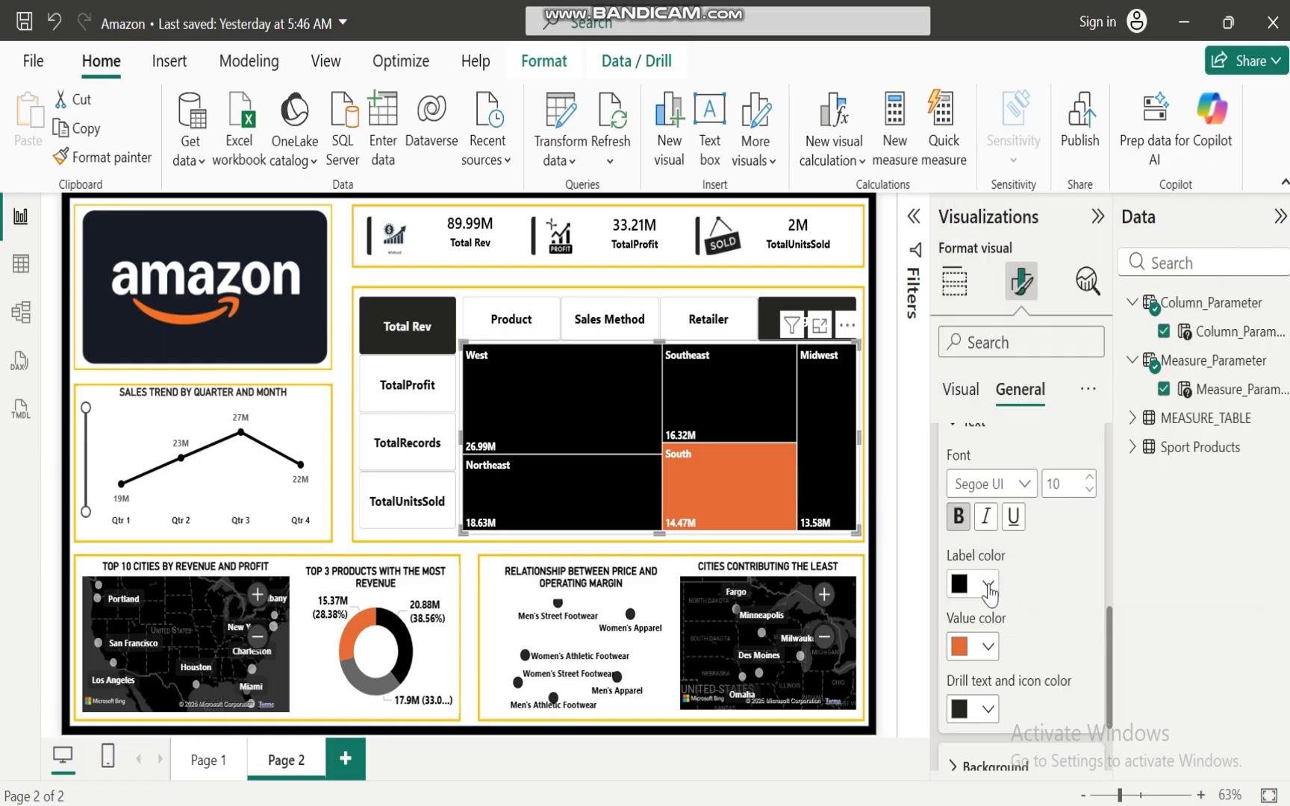
Set the treemap tooltip's label color to orange and its value color to white
{"action": "left_click", "coordinate": [988, 584]}
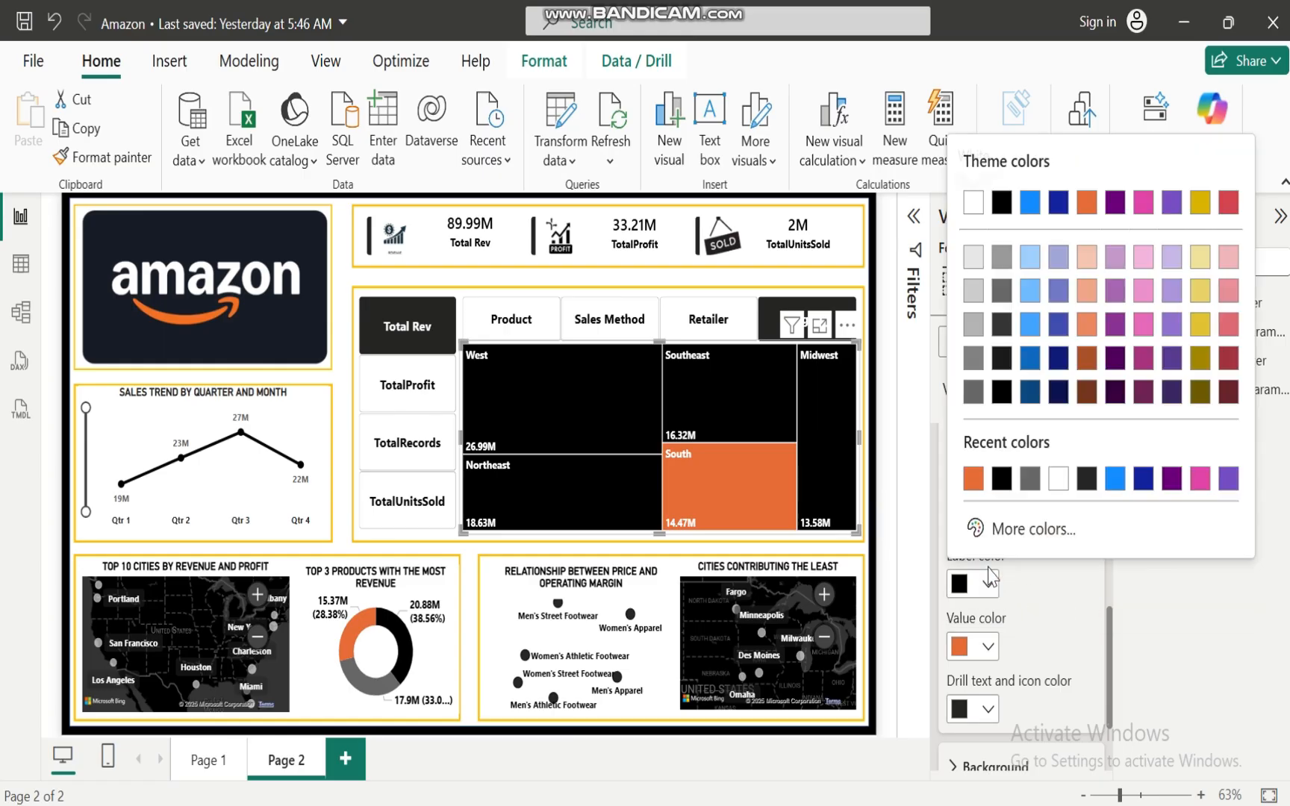
{"action": "left_click", "coordinate": [972, 479]}
{"action": "left_click", "coordinate": [987, 647]}
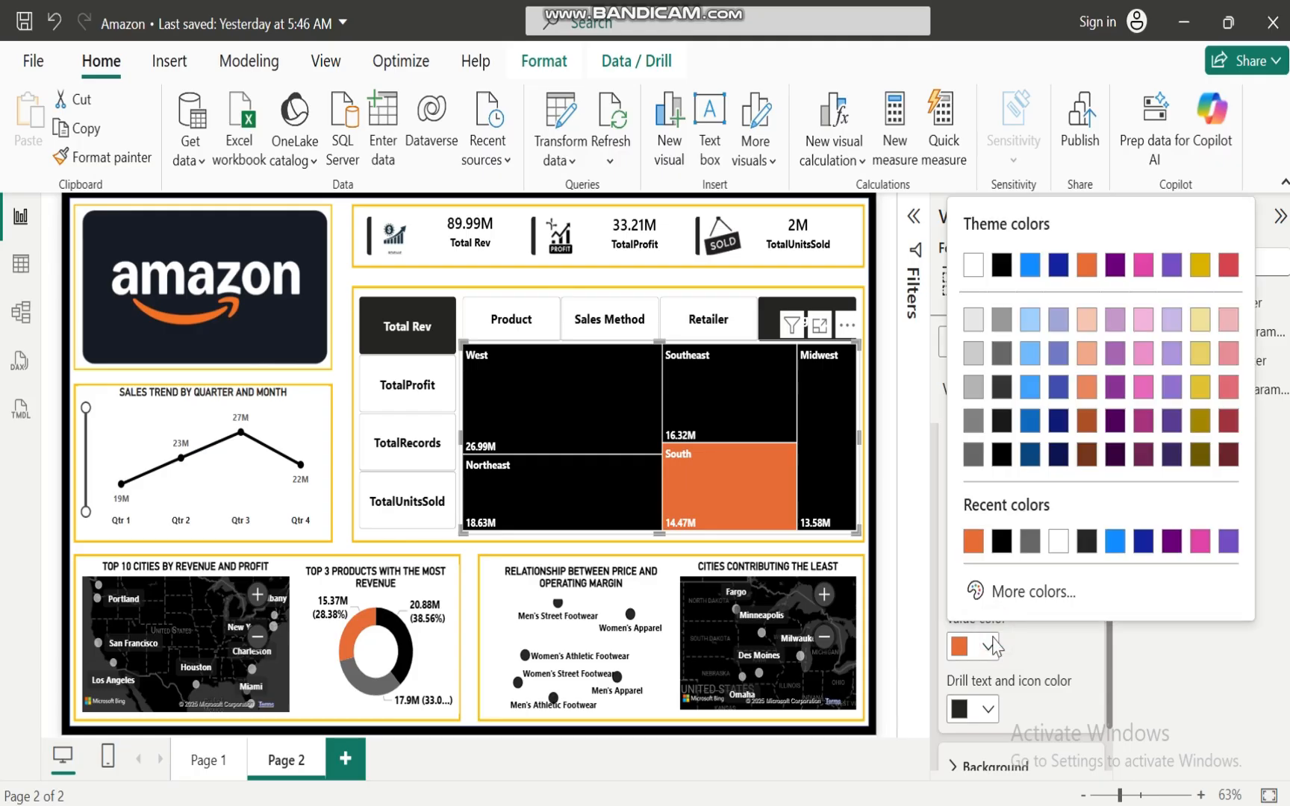
{"action": "left_click", "coordinate": [1057, 541]}
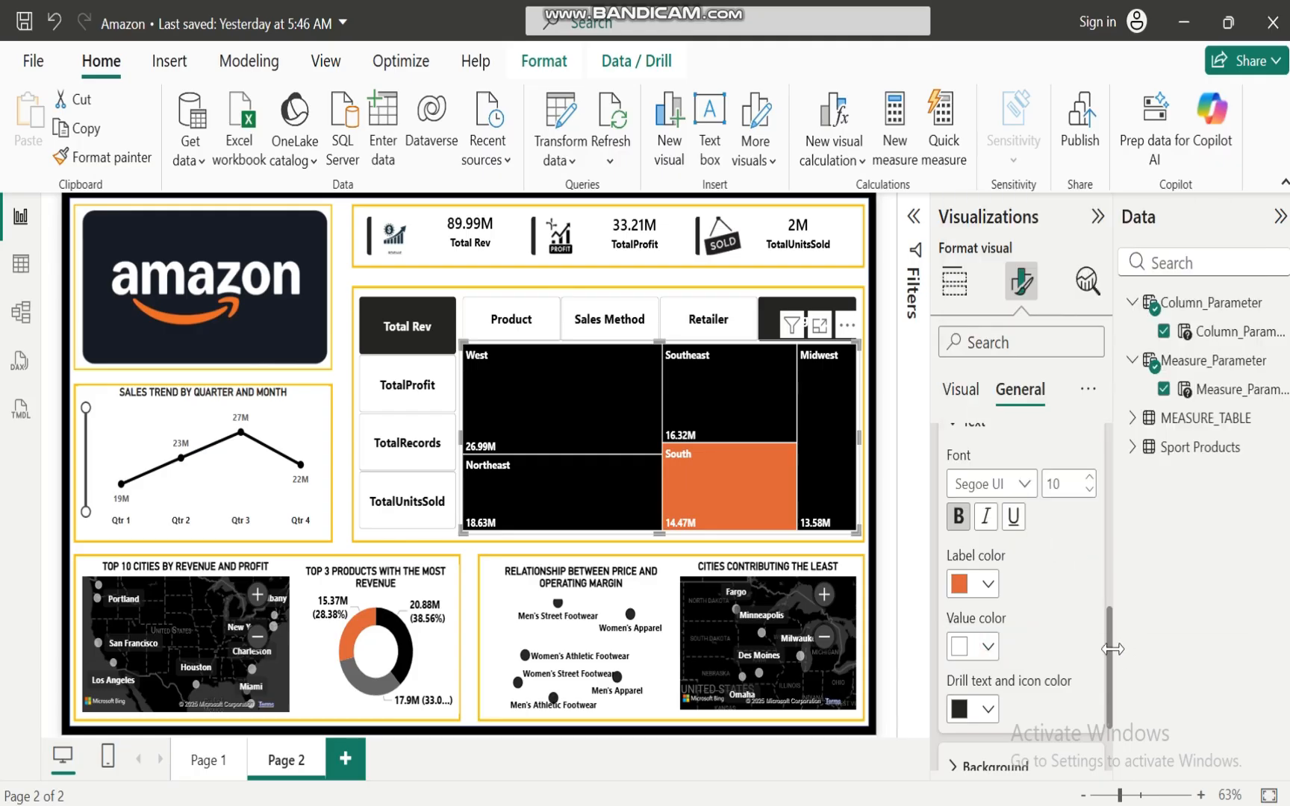
Set the treemap tooltip's background color to black and check the tooltip on a tile
{"action": "left_click_drag", "start_coordinate": [1111, 636], "coordinate": [1109, 712]}
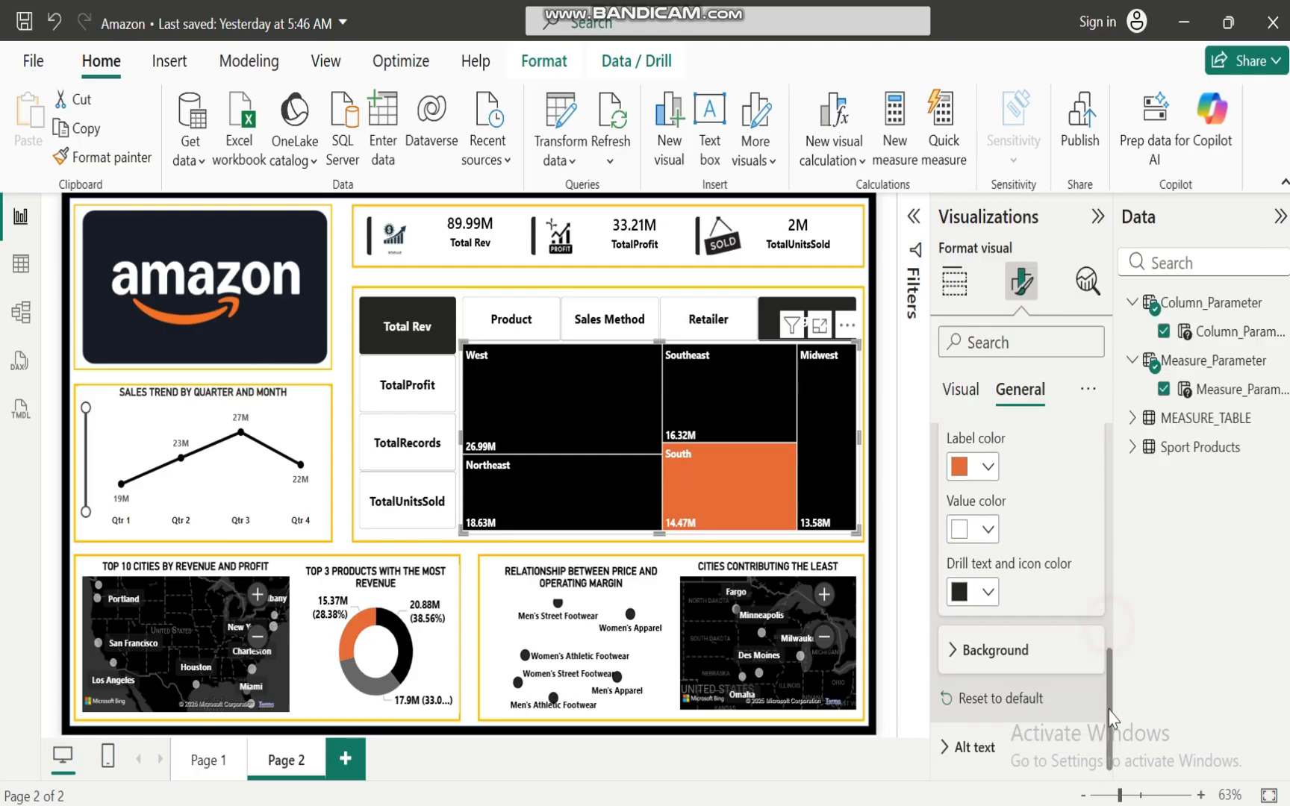
{"action": "left_click", "coordinate": [952, 658]}
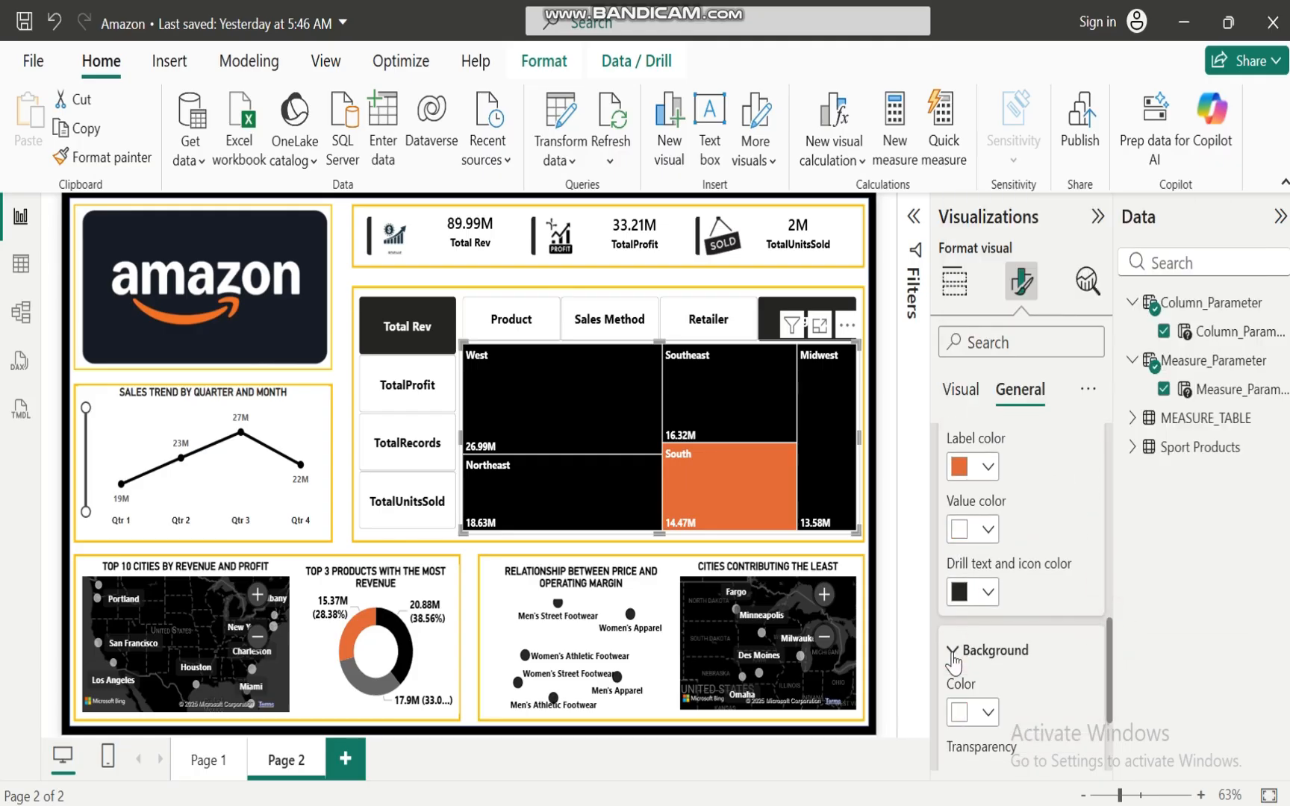
{"action": "left_click", "coordinate": [983, 710]}
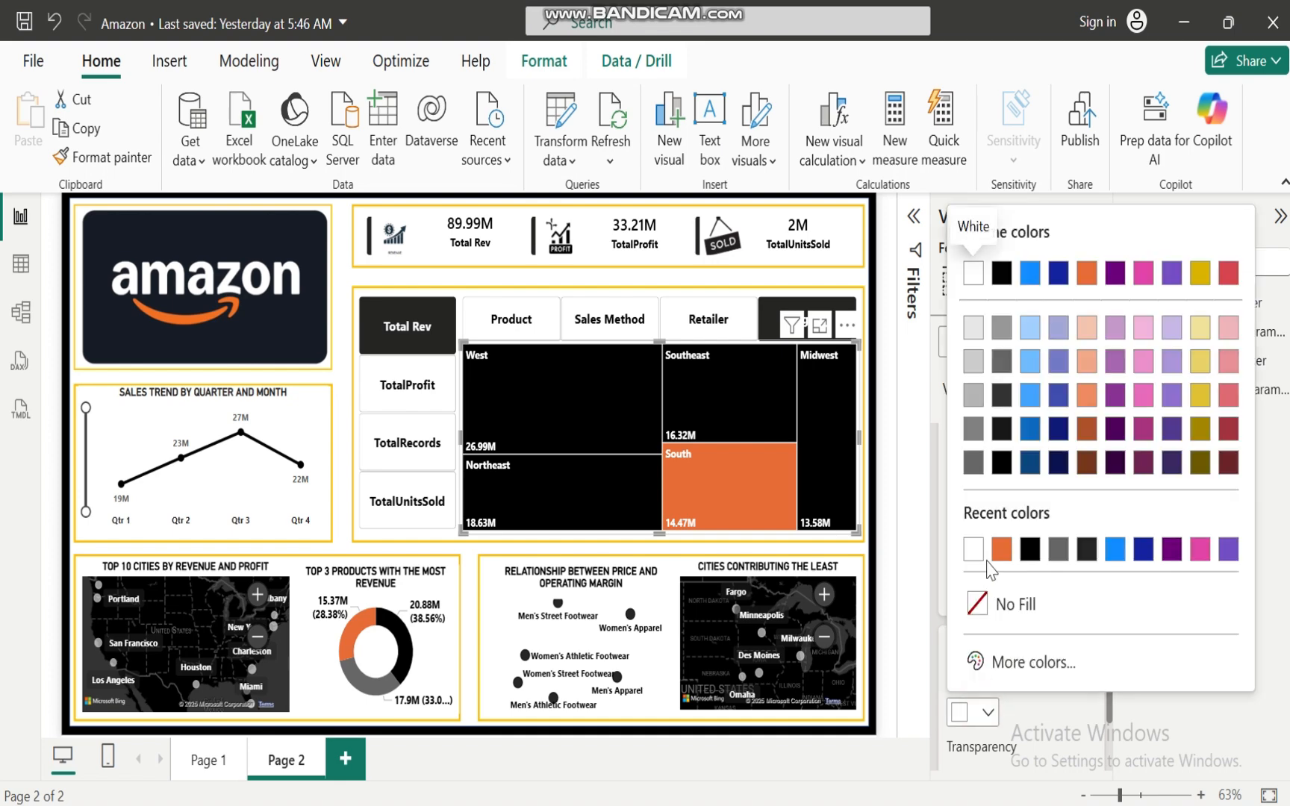
{"action": "left_click", "coordinate": [1029, 550]}
{"action": "mouse_move", "coordinate": [555, 407]}
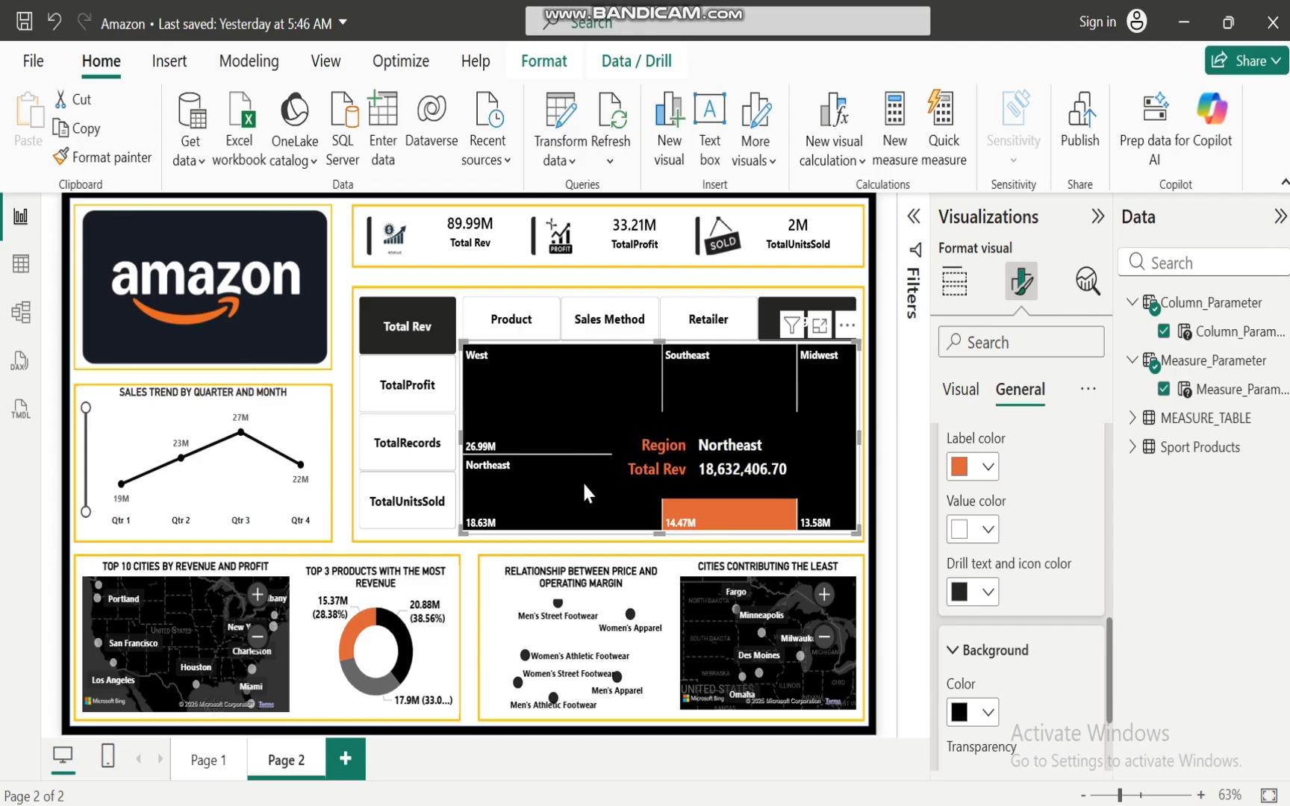
Set the tooltip background of the Cities Contributing the Least map to black and its label color to orange
{"action": "mouse_move", "coordinate": [739, 614]}
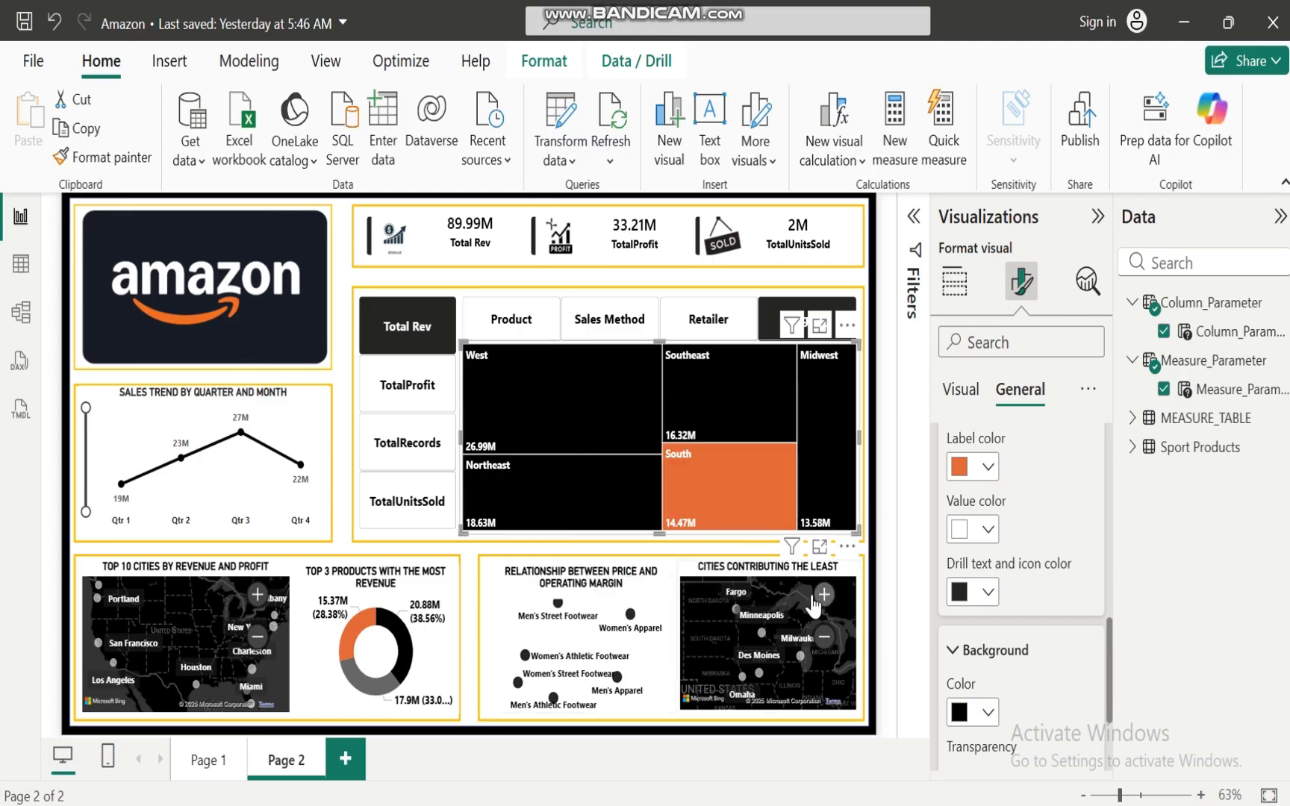
{"action": "left_click", "coordinate": [790, 598]}
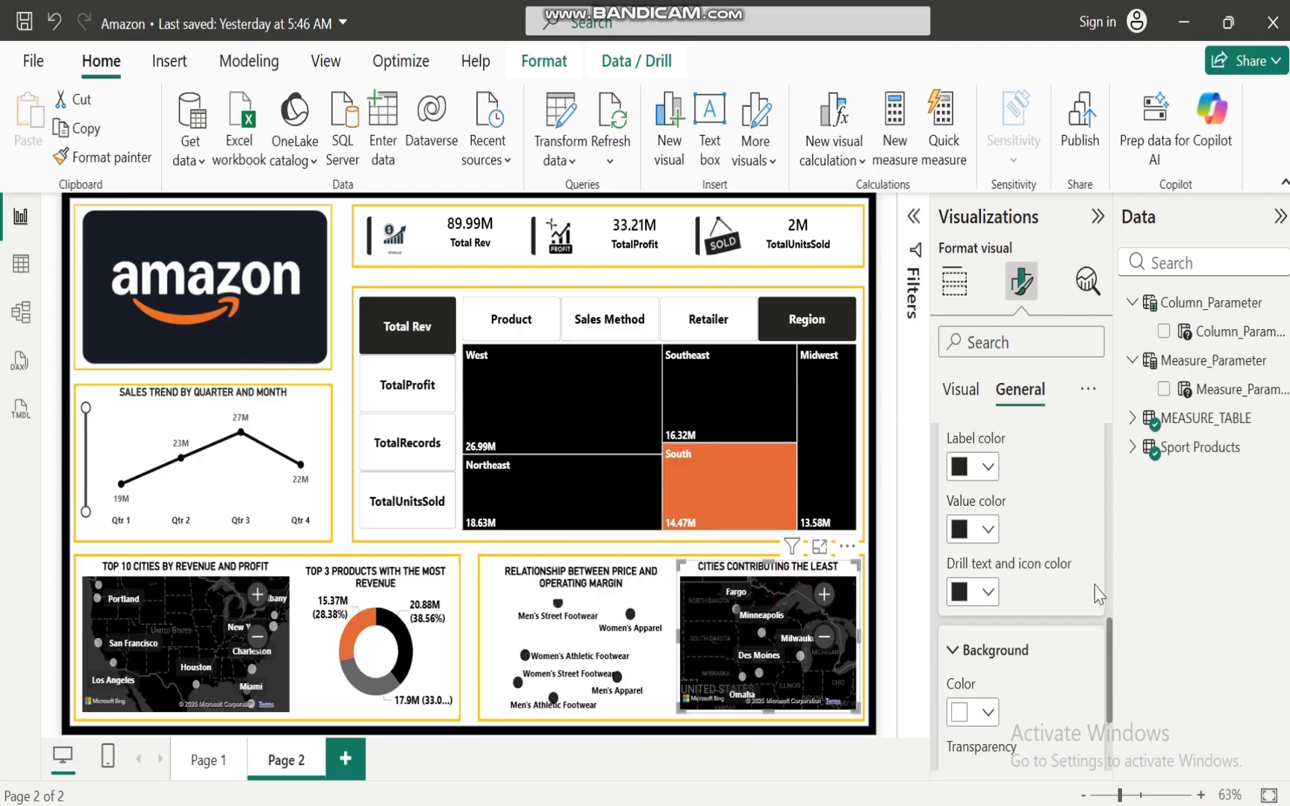
{"action": "left_click", "coordinate": [988, 711]}
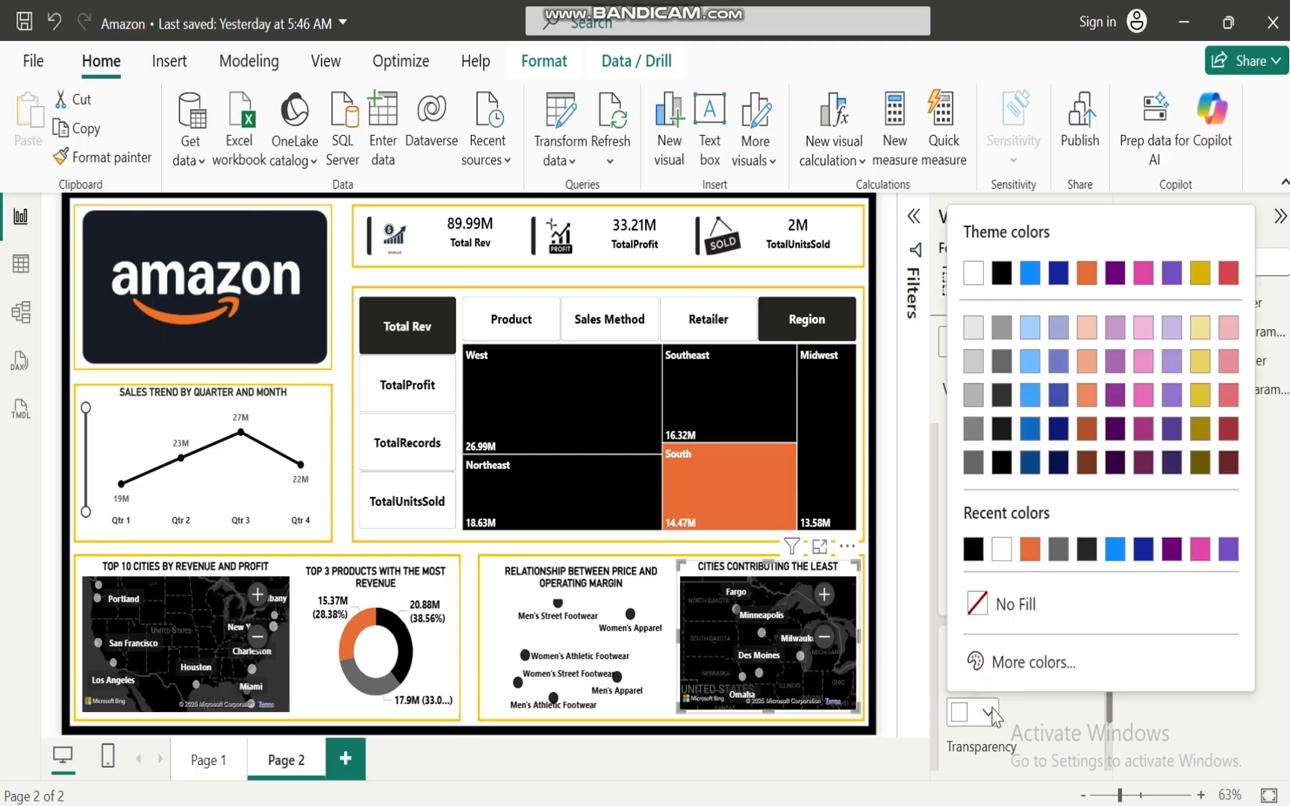
{"action": "left_click", "coordinate": [973, 550]}
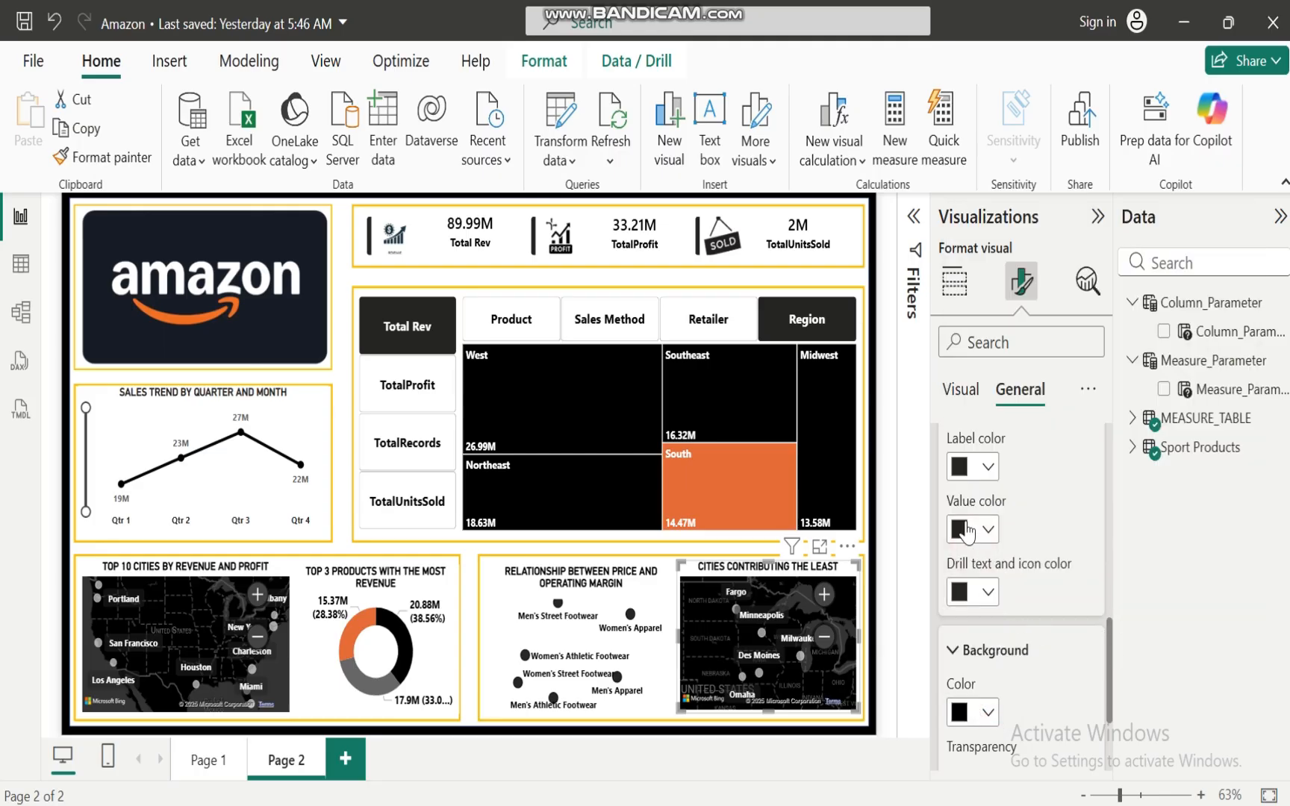
{"action": "left_click", "coordinate": [988, 468]}
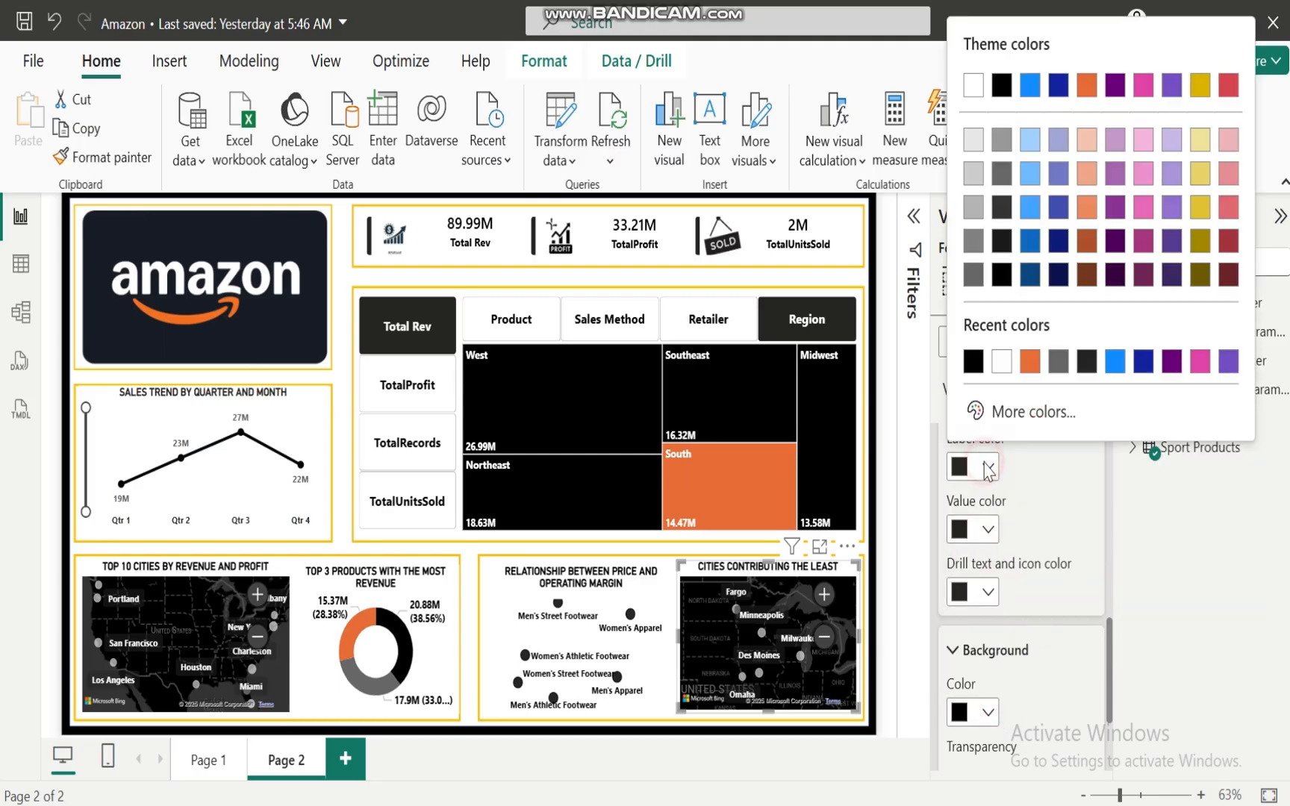
{"action": "left_click", "coordinate": [1030, 361]}
Set the tooltip value color of the Cities Contributing the Least map to white and make its tooltip text bold
{"action": "left_click", "coordinate": [987, 530]}
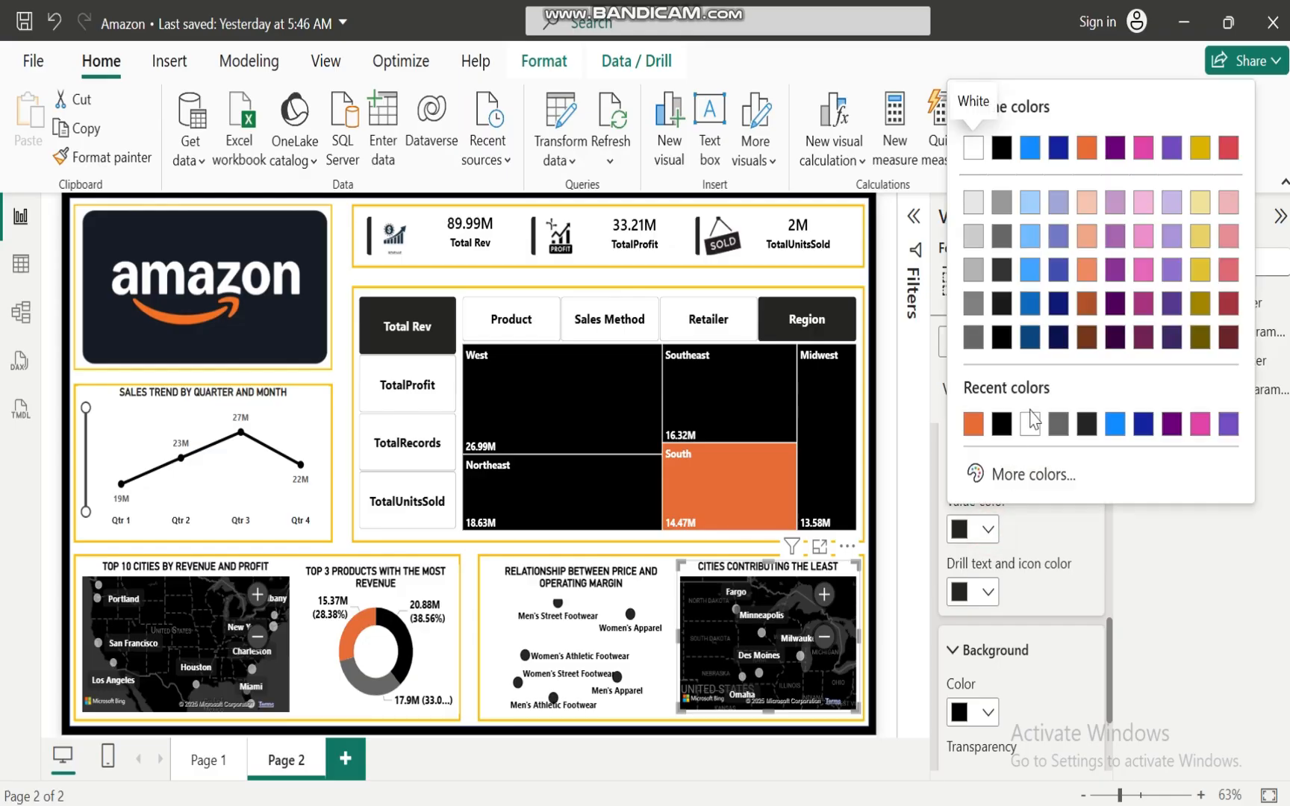
{"action": "left_click", "coordinate": [1031, 423]}
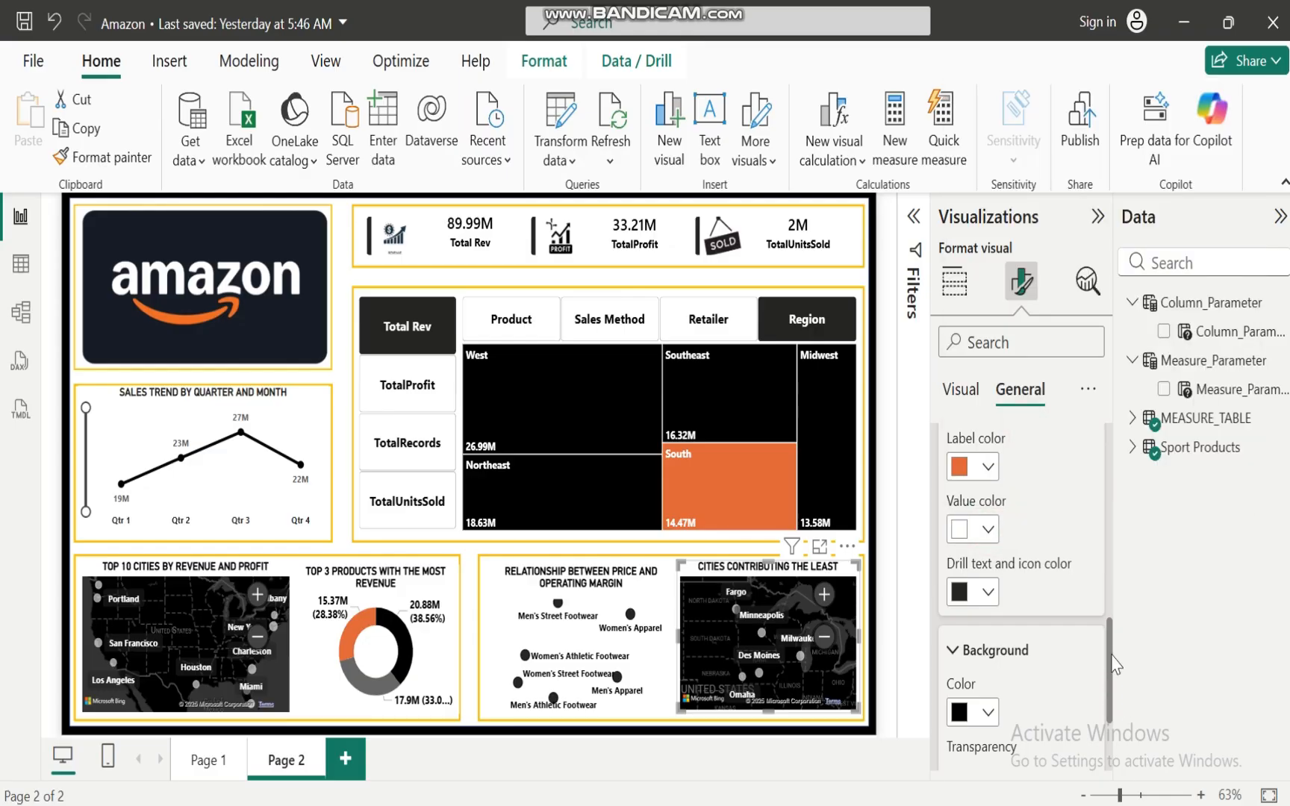
{"action": "left_click_drag", "start_coordinate": [1113, 663], "coordinate": [1115, 631]}
{"action": "left_click", "coordinate": [959, 508]}
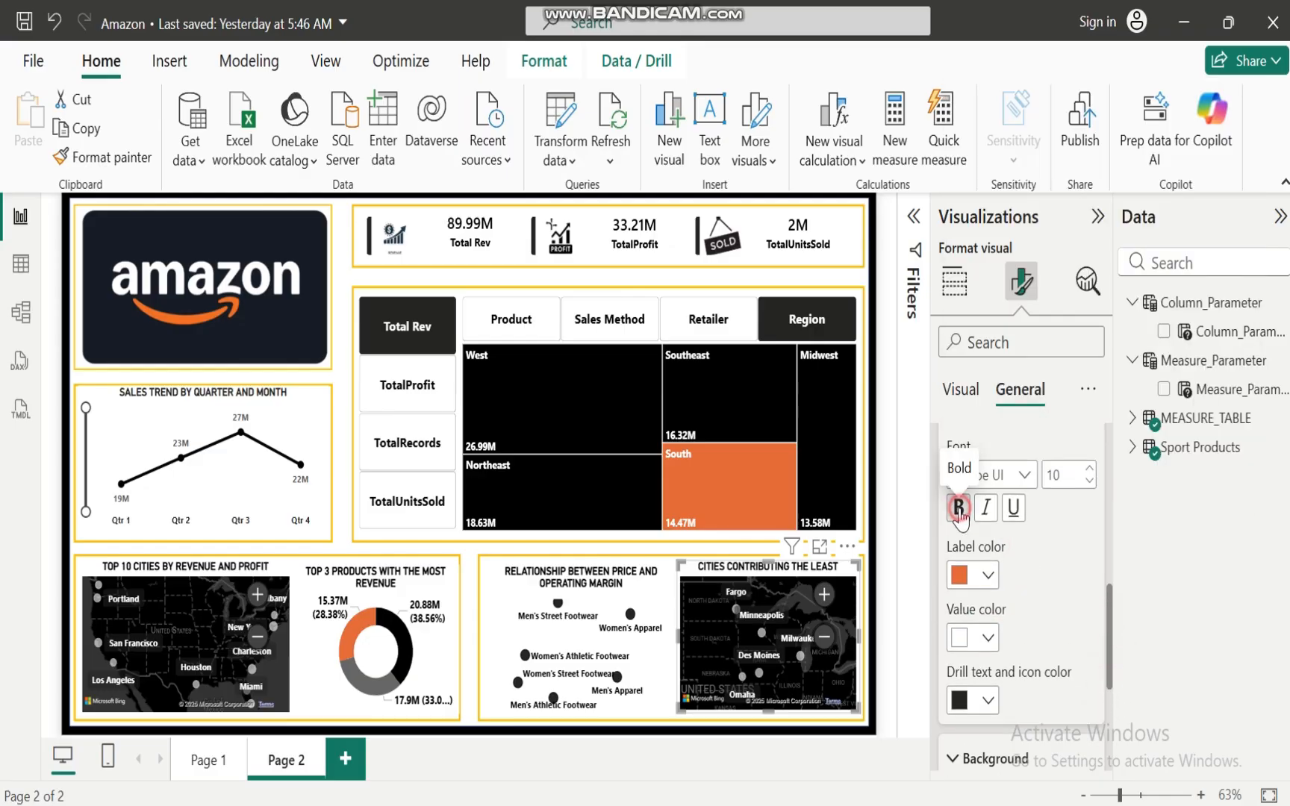
{"action": "mouse_move", "coordinate": [734, 611]}
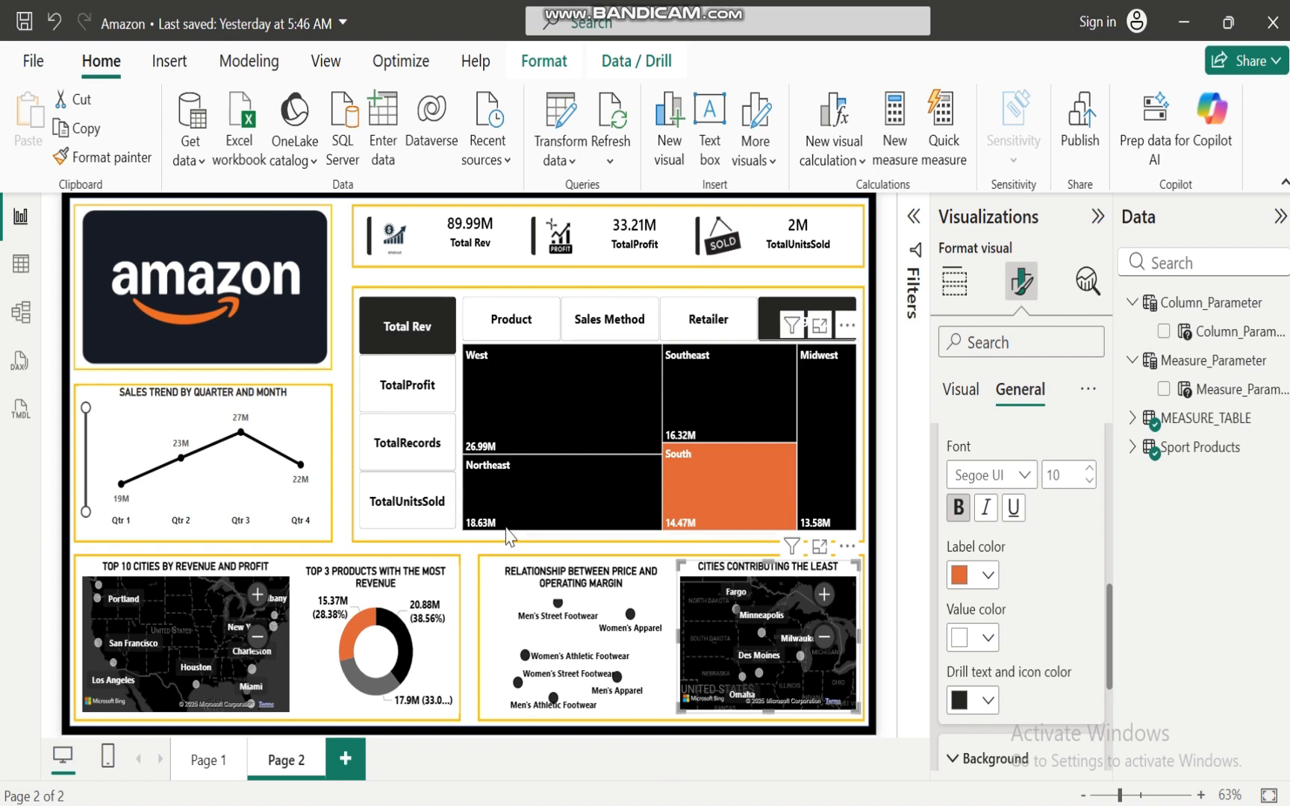
{"action": "left_click", "coordinate": [340, 381]}
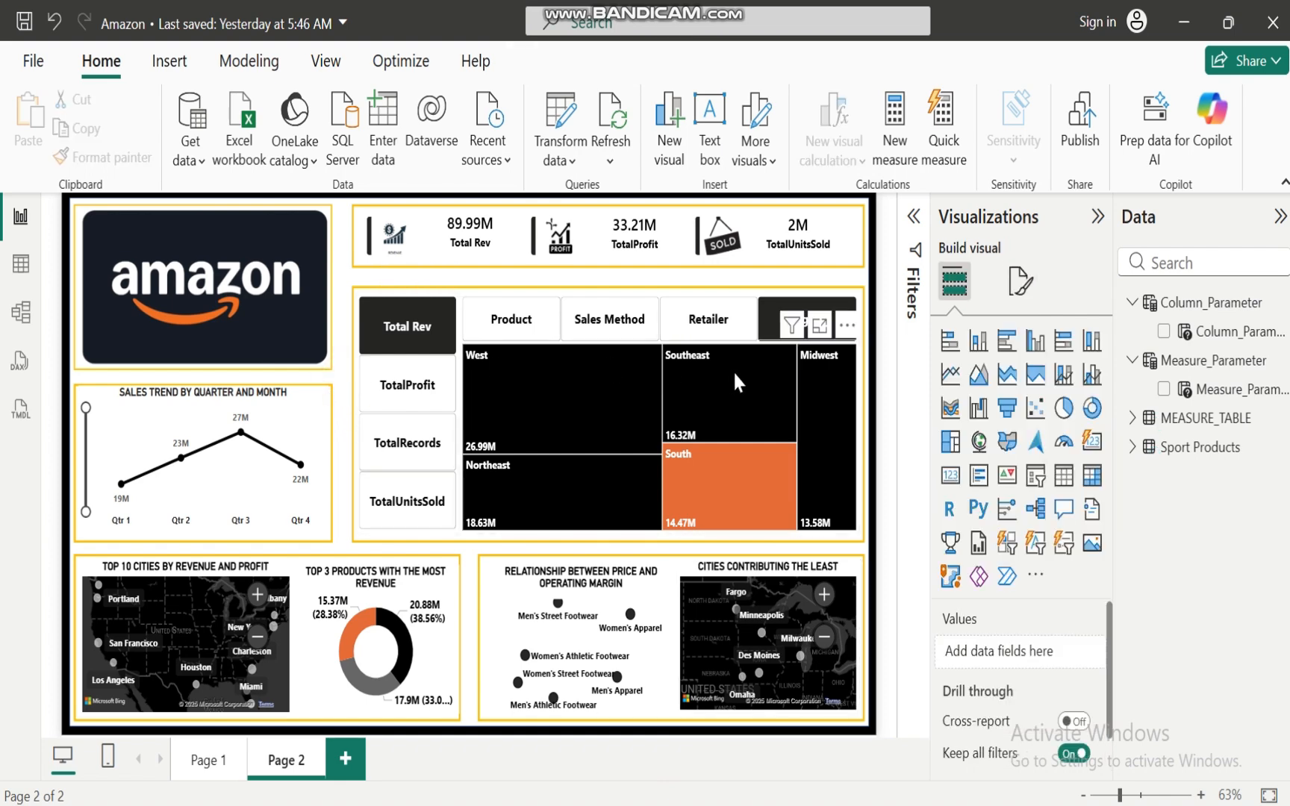